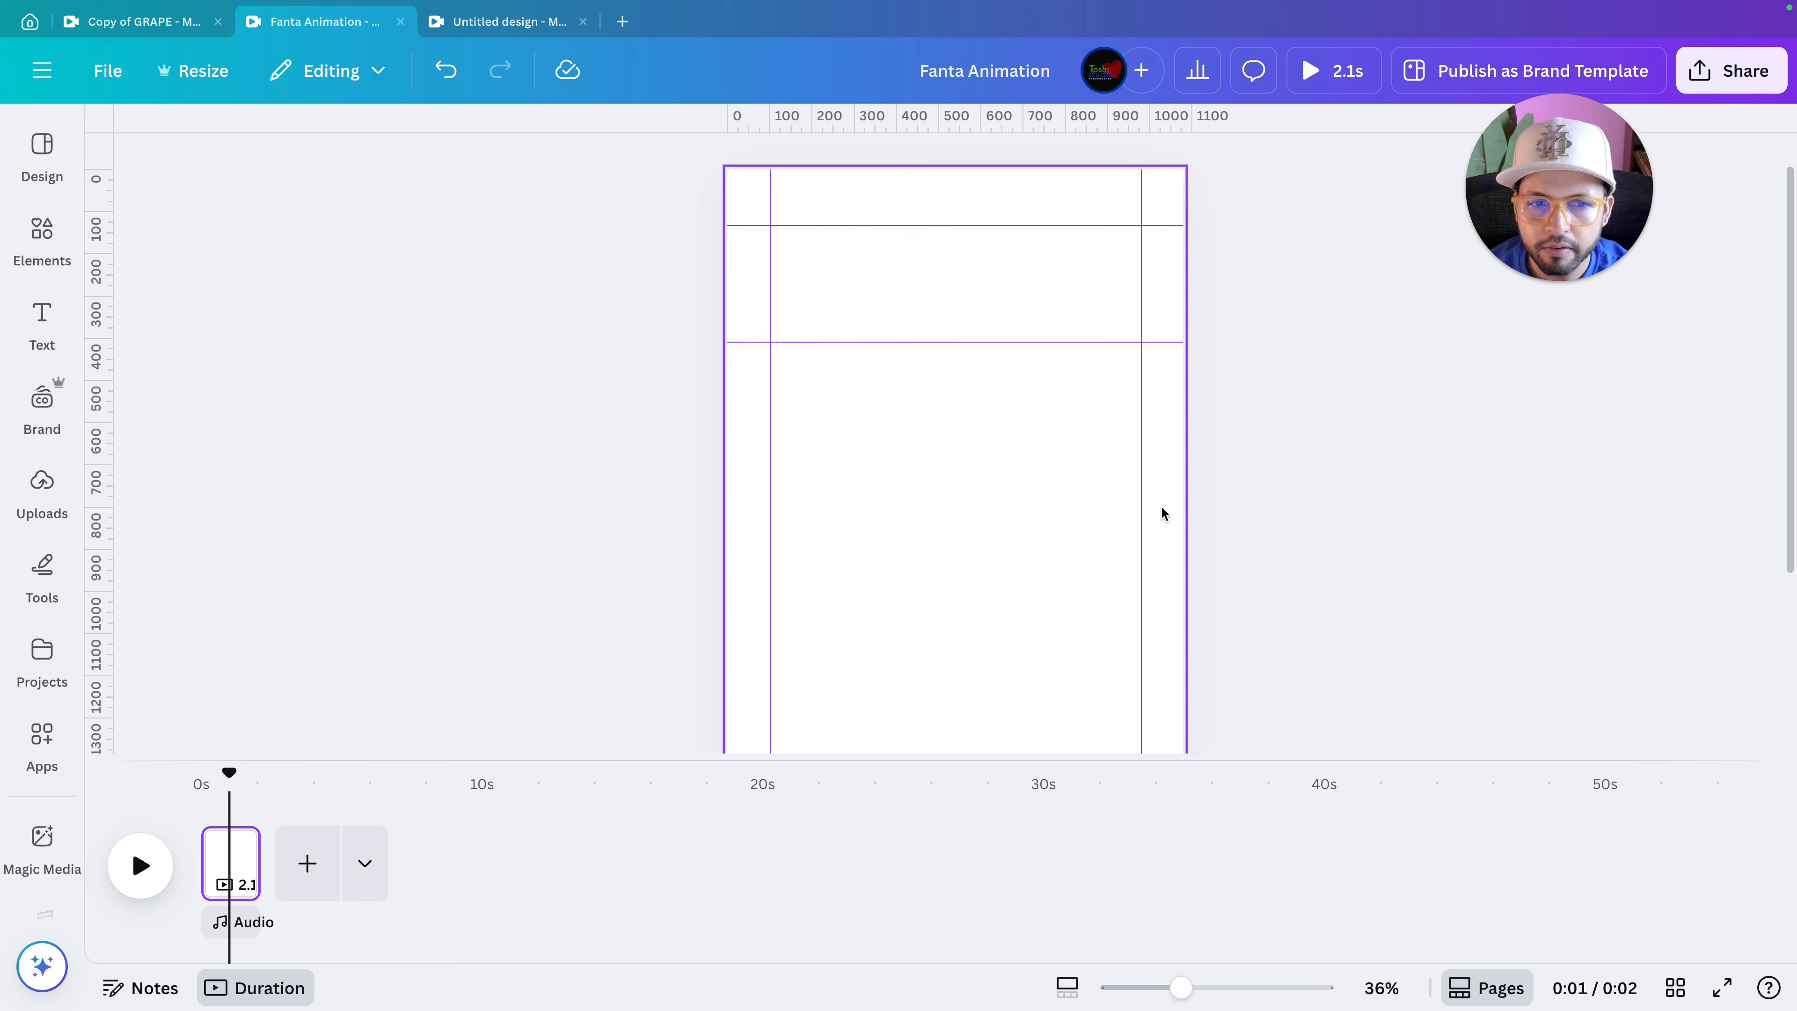
Add the uploaded orange Fanta logo image to the blank page.
scroll(1161, 506, "down", 3)
scroll(1161, 505, "down", 2)
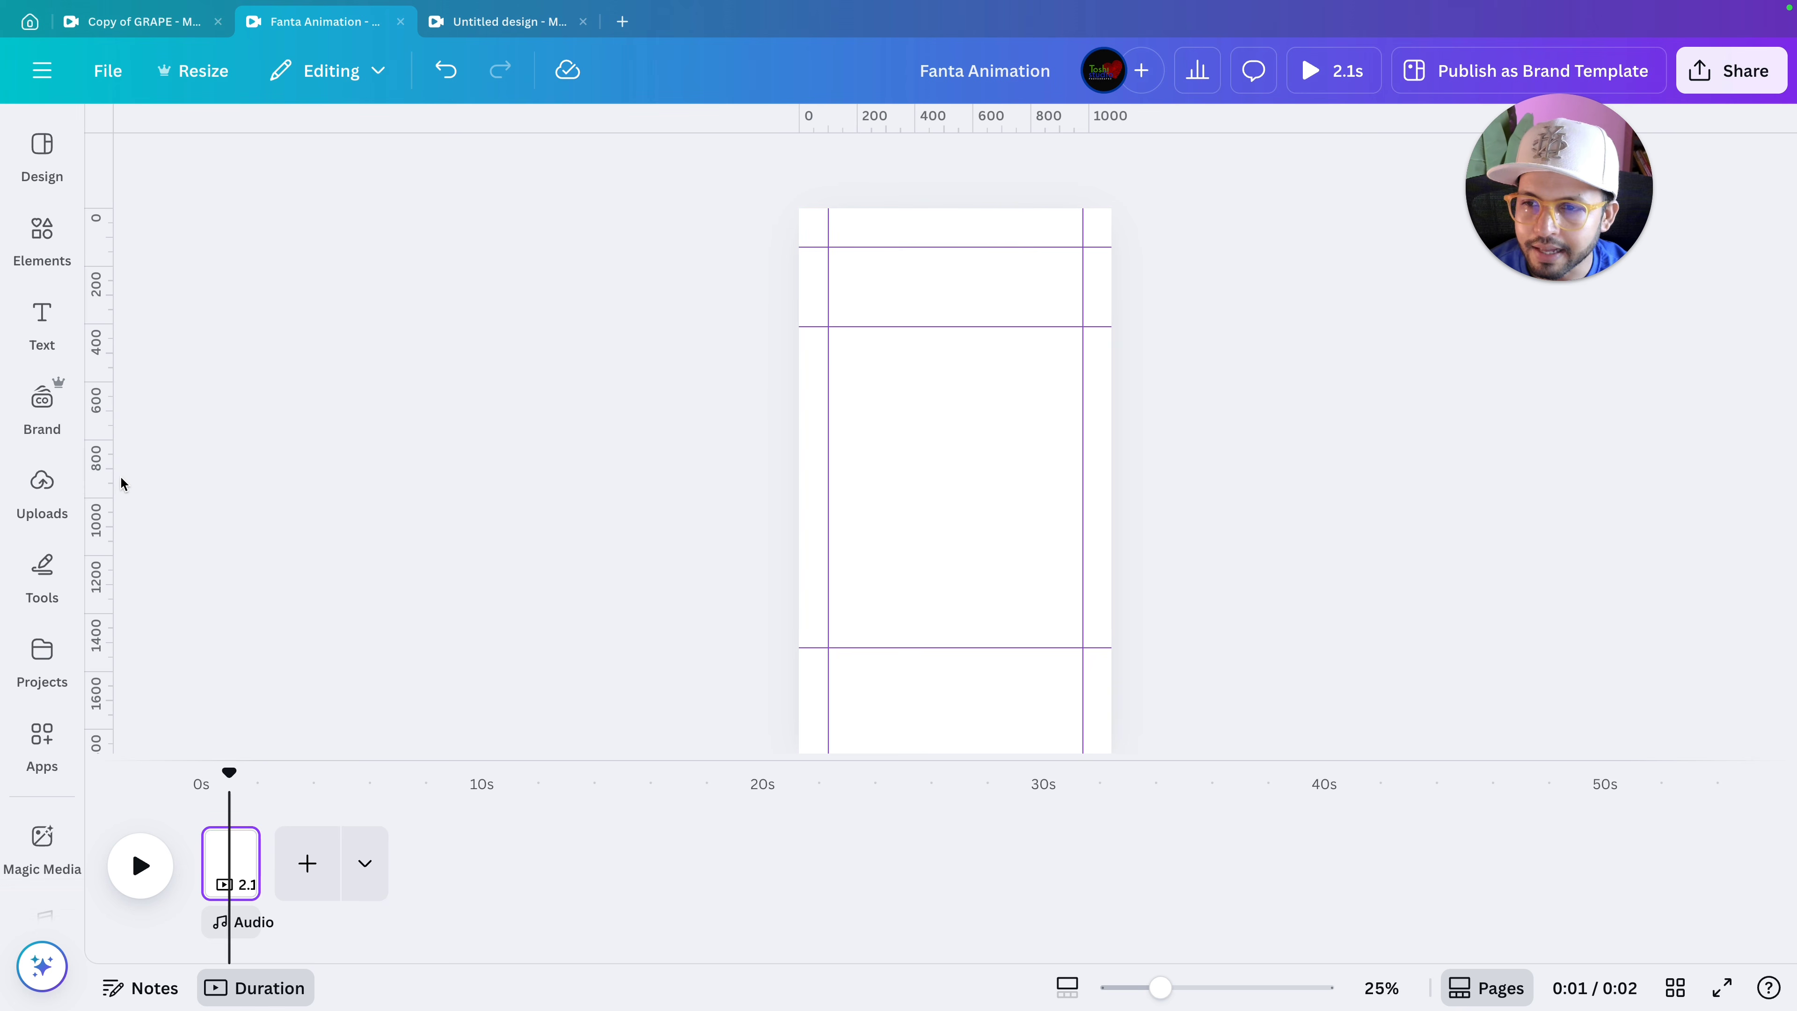
left_click(41, 485)
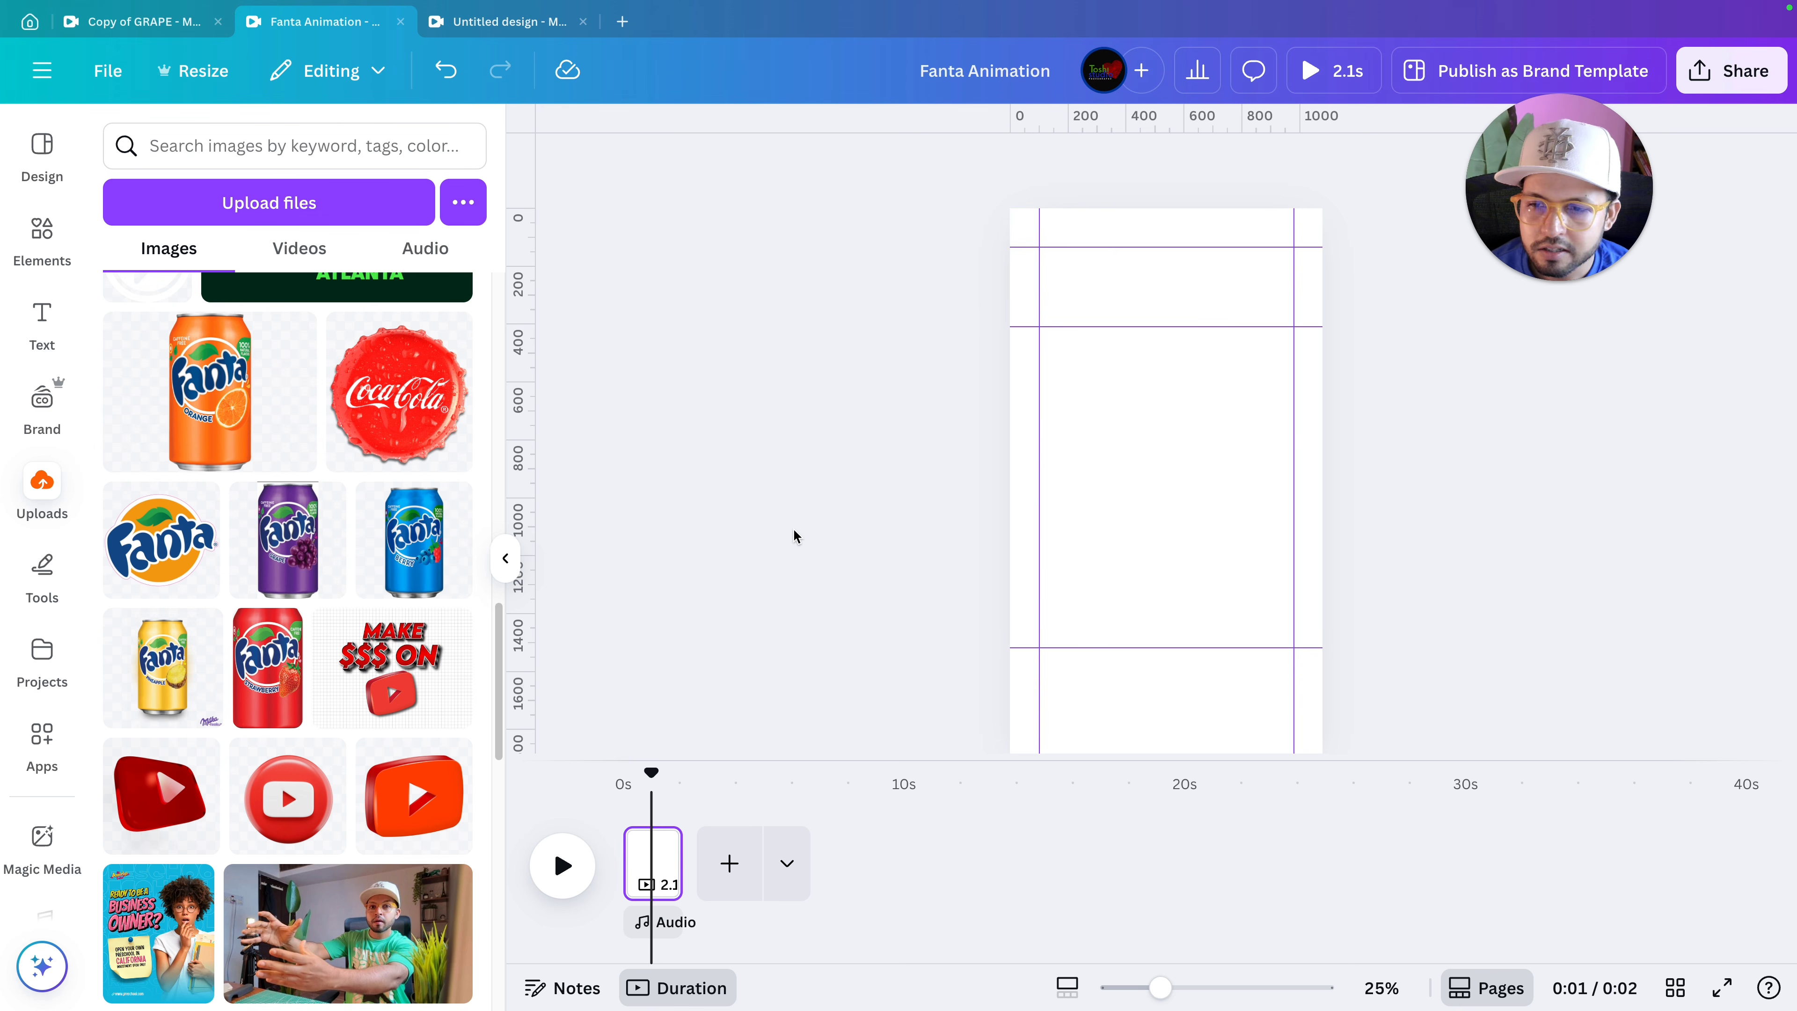
left_click(162, 560)
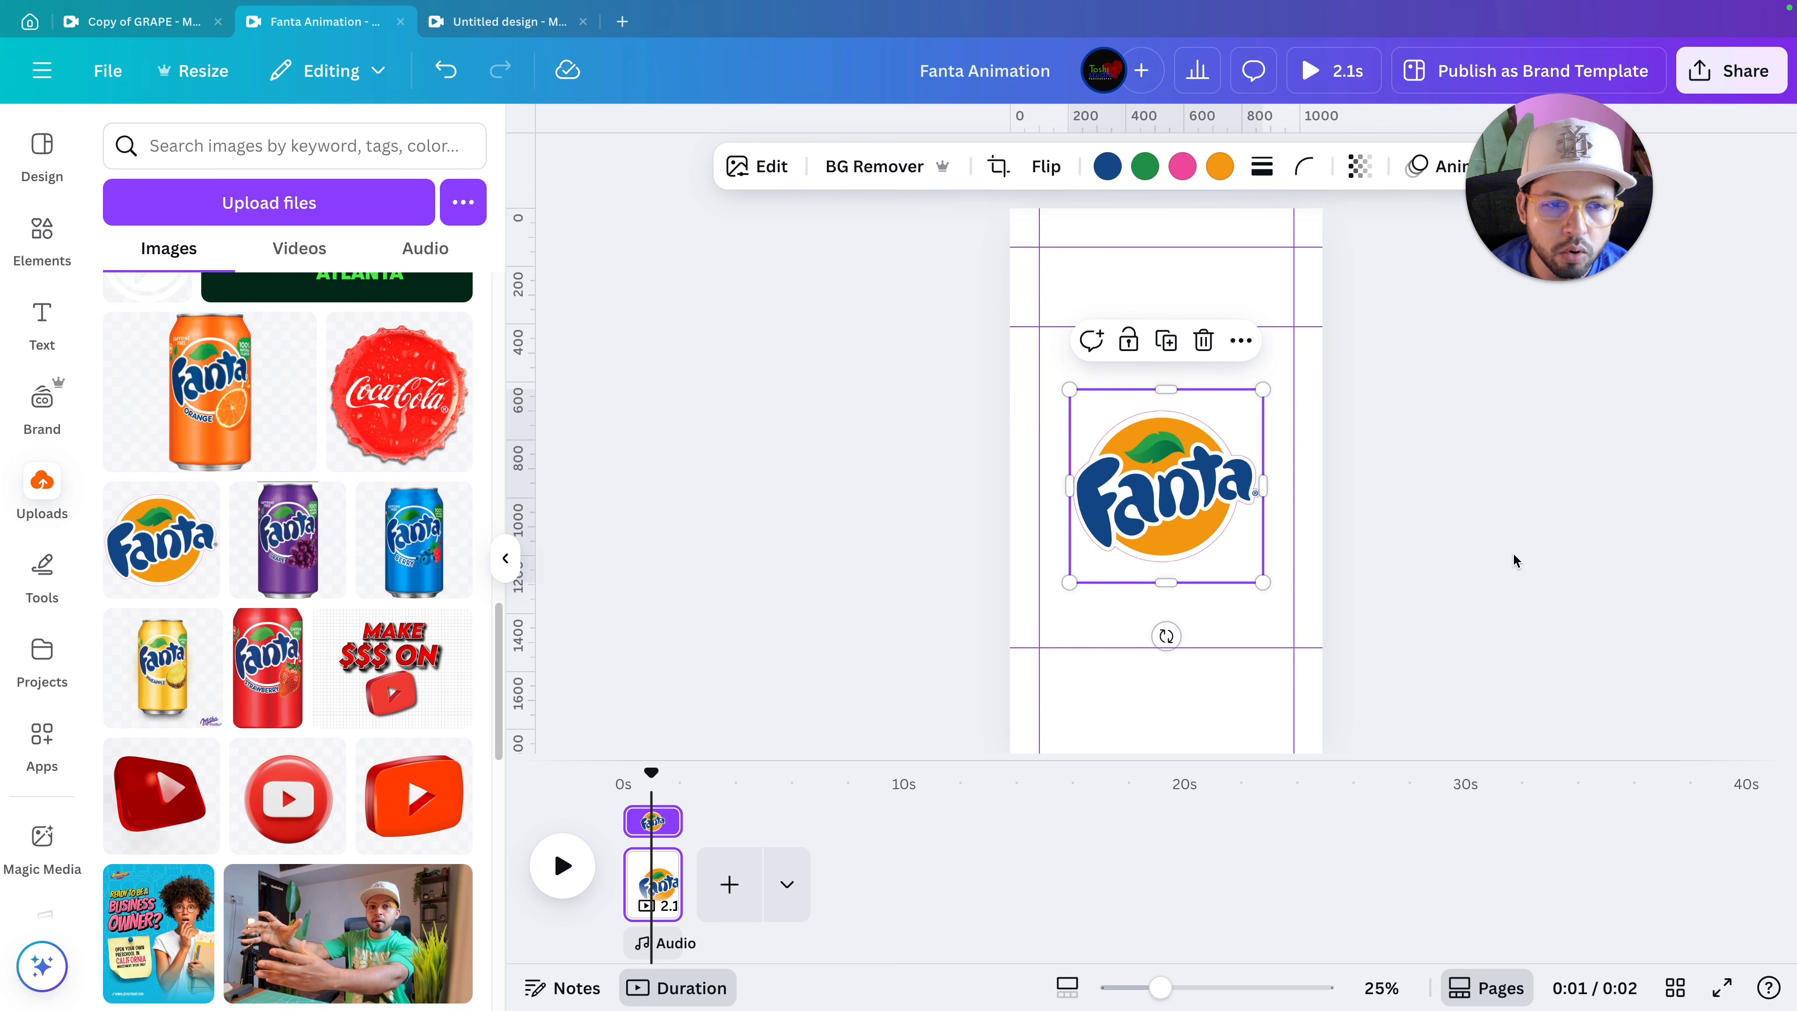
left_click(1487, 550)
Recolor the Fanta logo's thin pink outline to white using the brand color palette.
scroll(1487, 550, "up", 10, "ctrl")
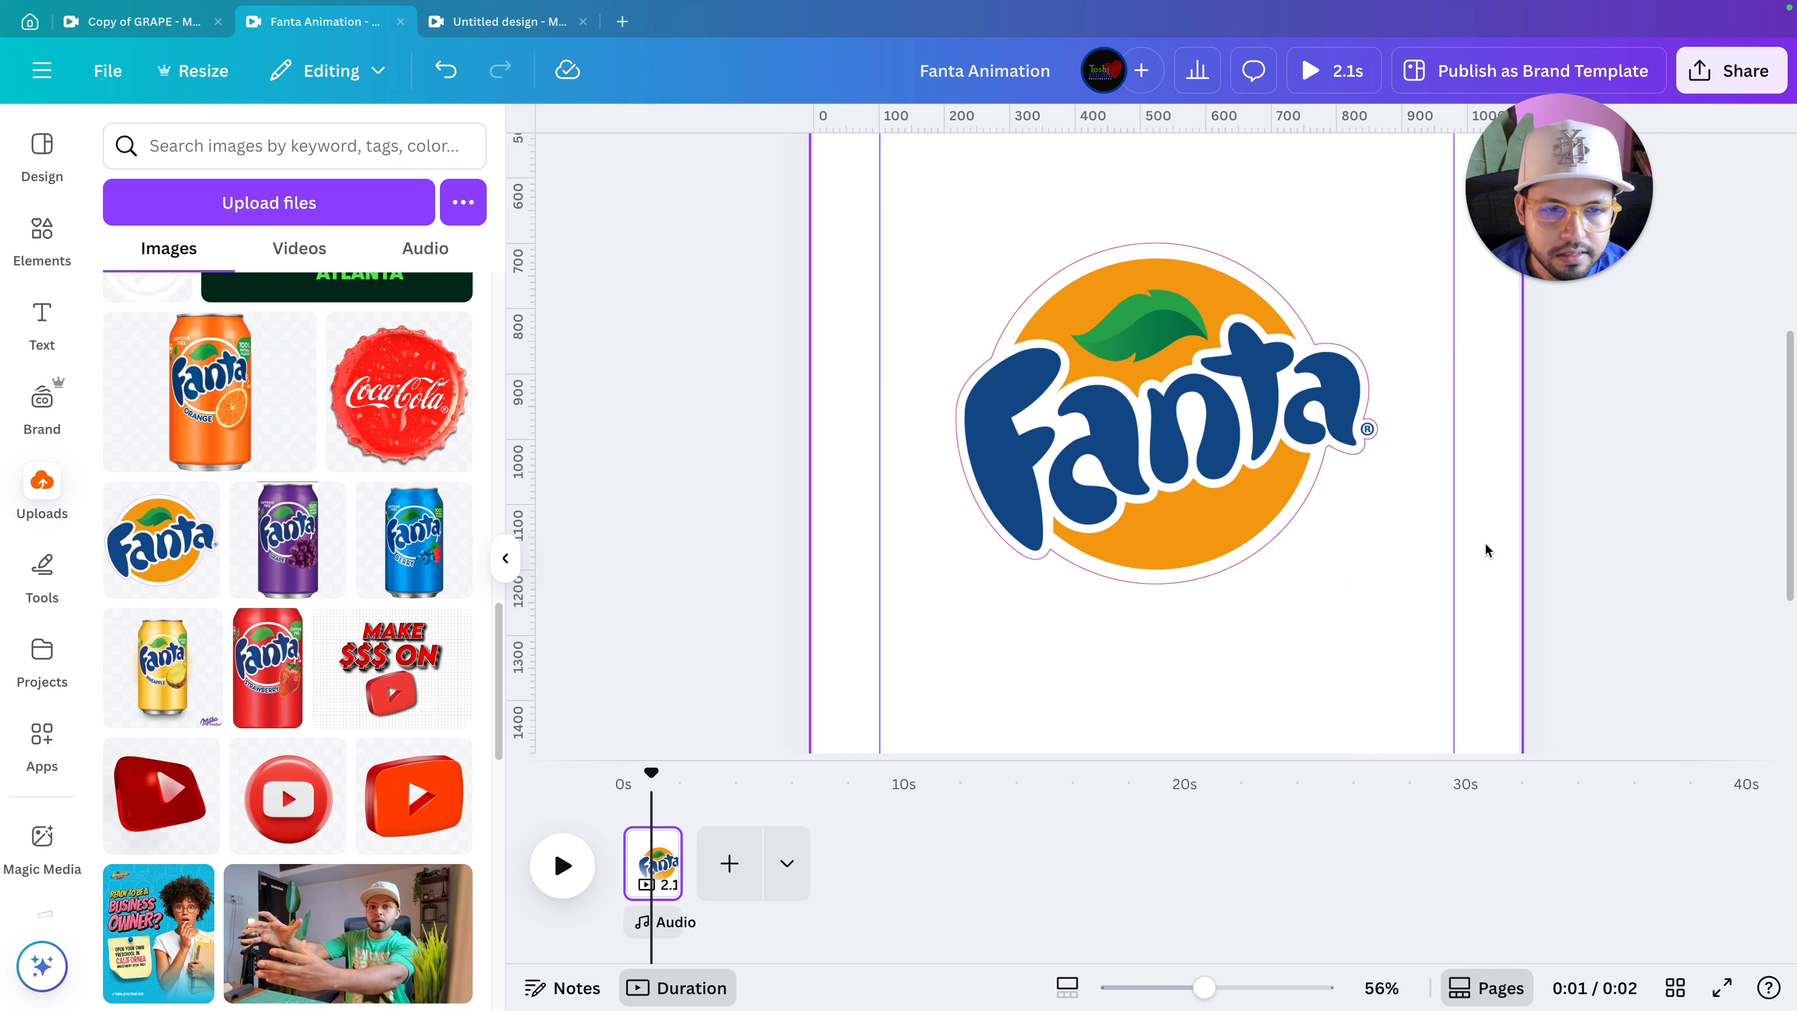
scroll(1479, 549, "down", 1, "ctrl")
scroll(1475, 547, "up", 4, "ctrl")
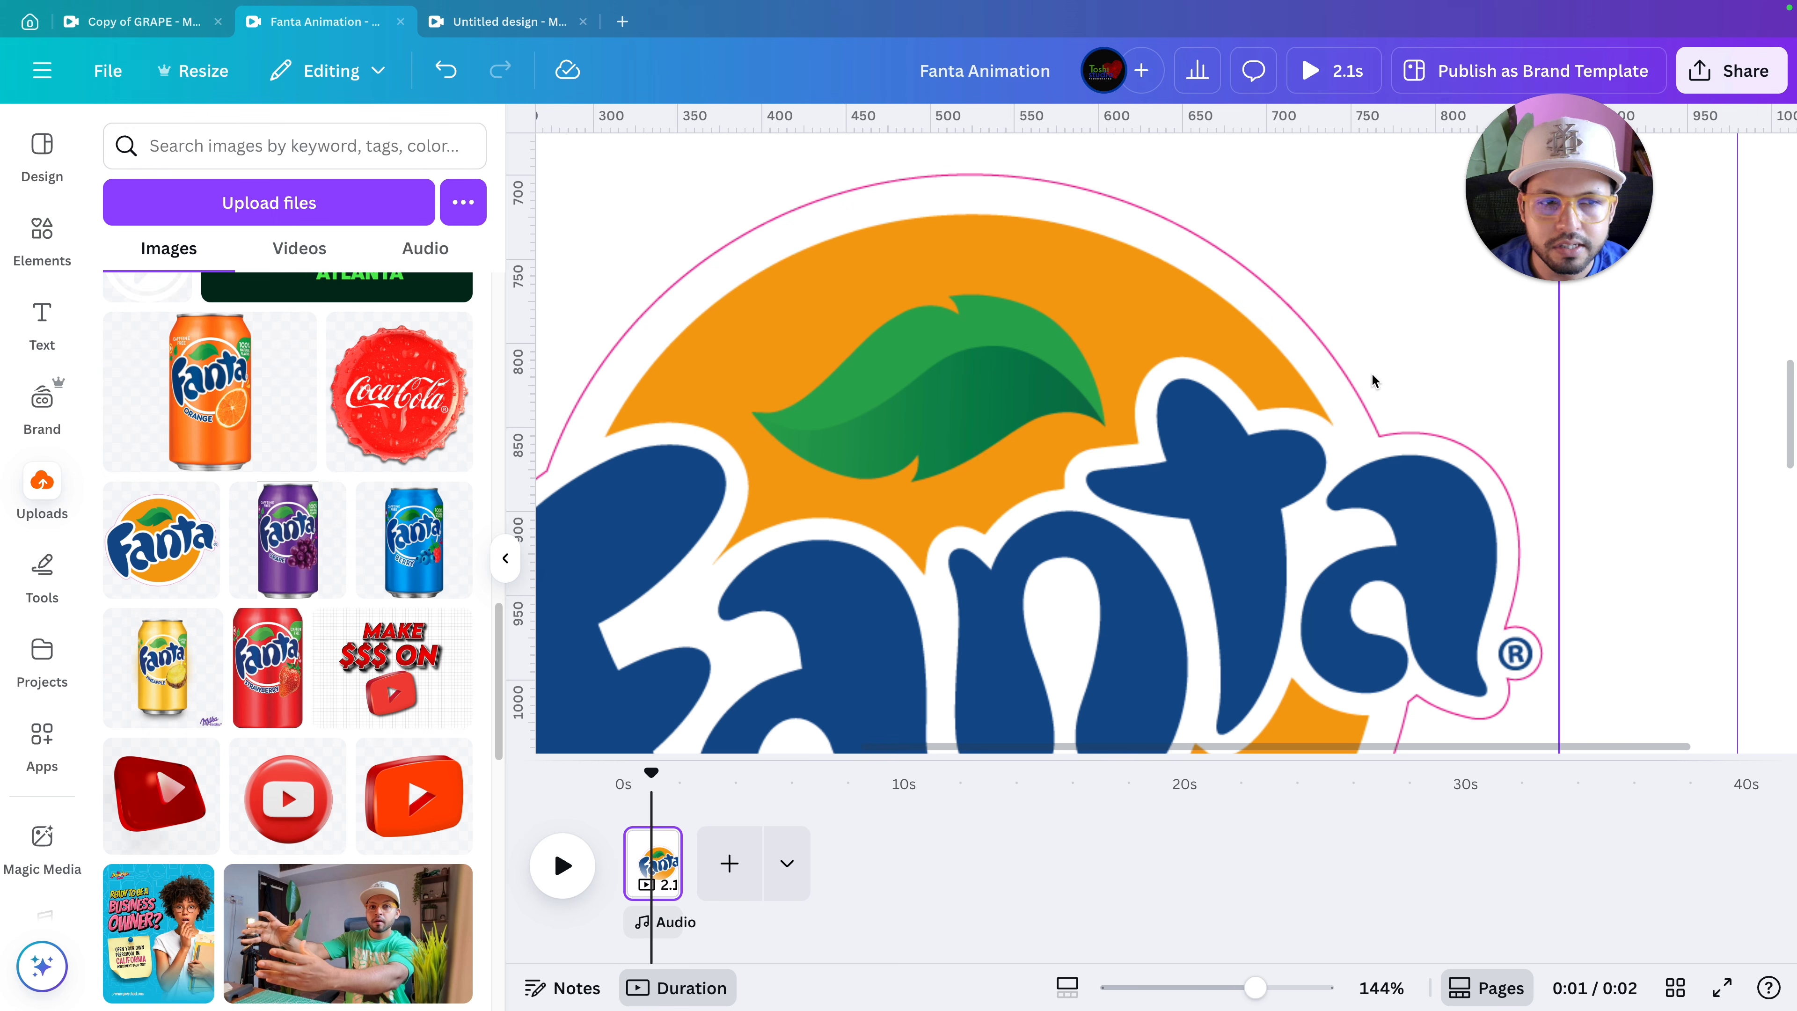
left_click(1160, 320)
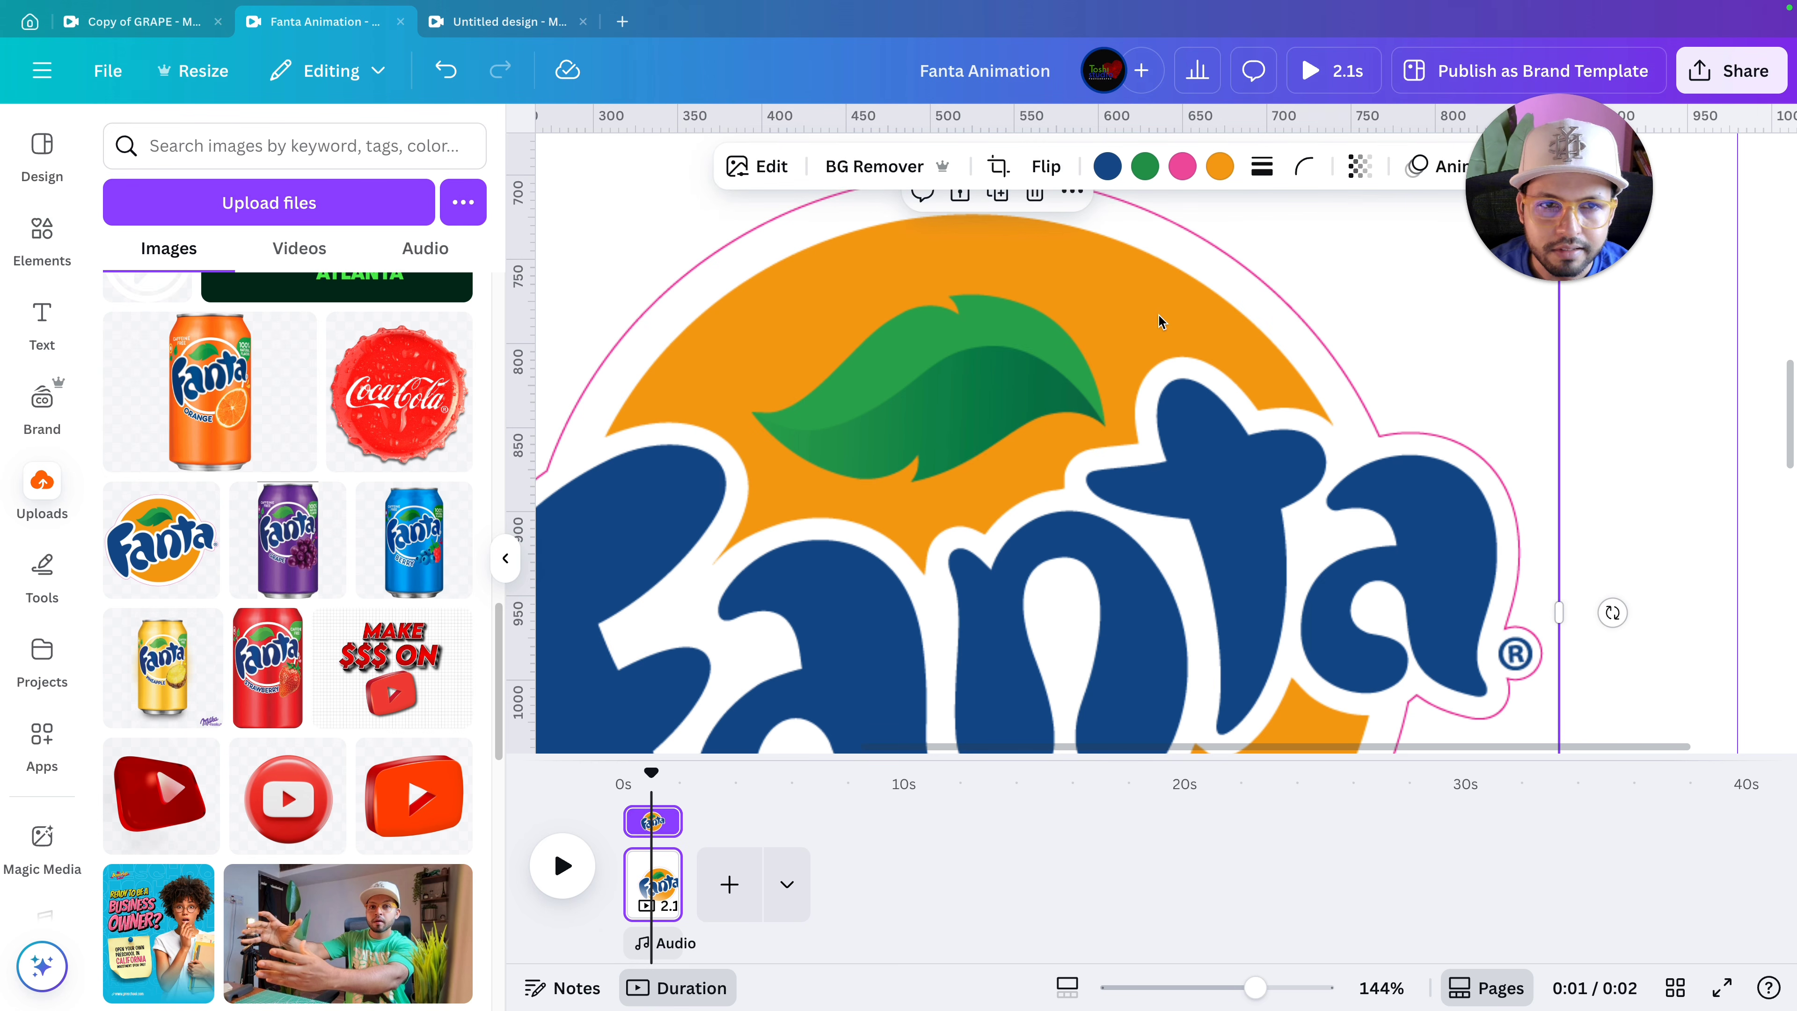
left_click(1183, 170)
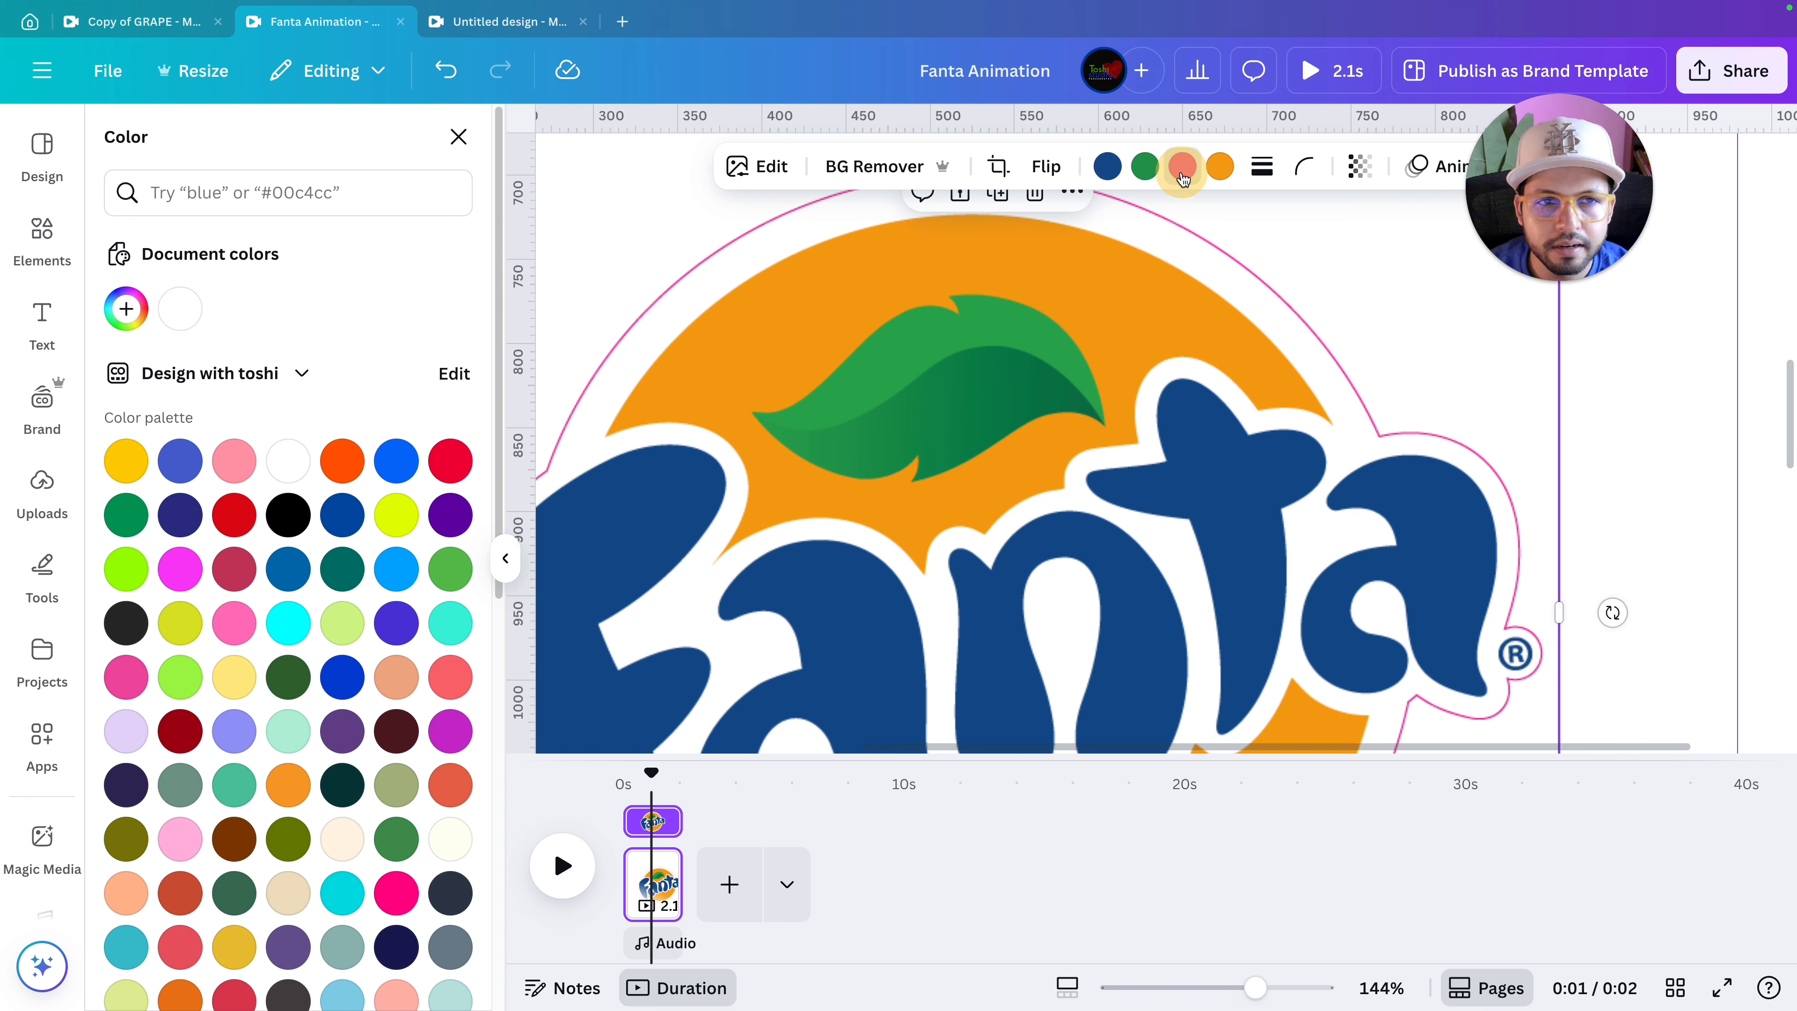
left_click(293, 464)
key("ctrl+0")
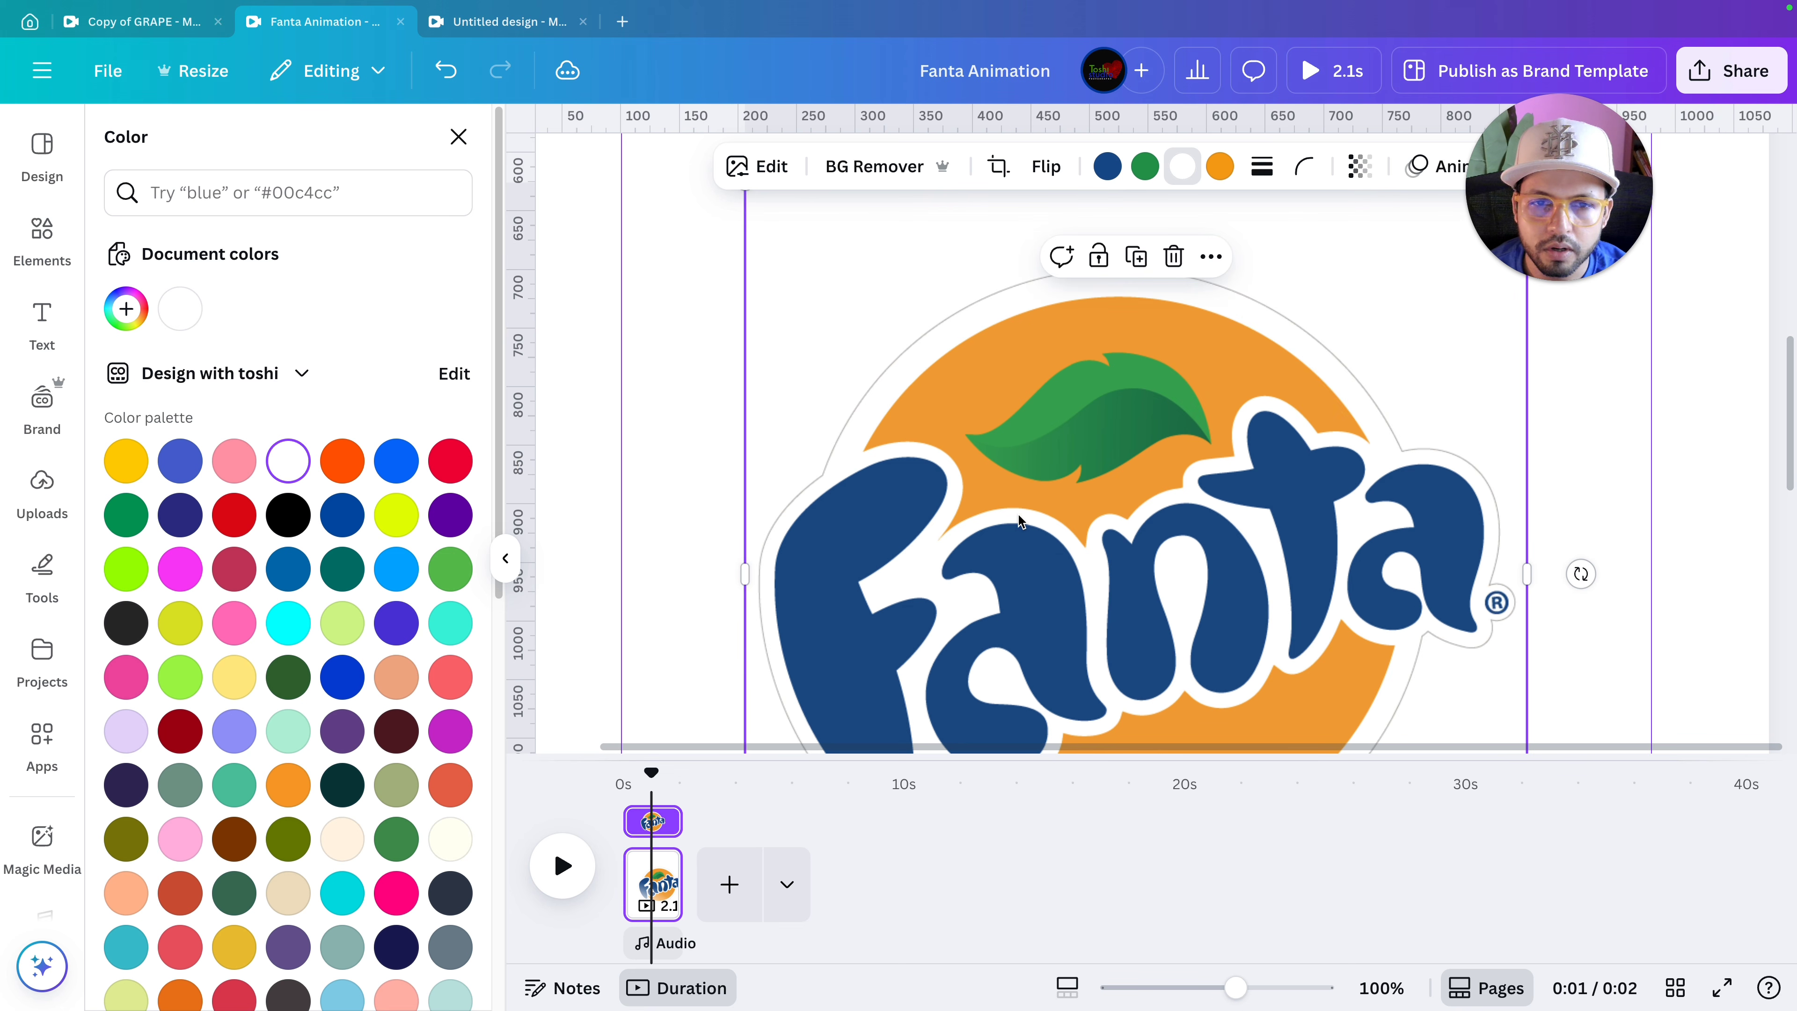
scroll(1017, 515, "down", 2)
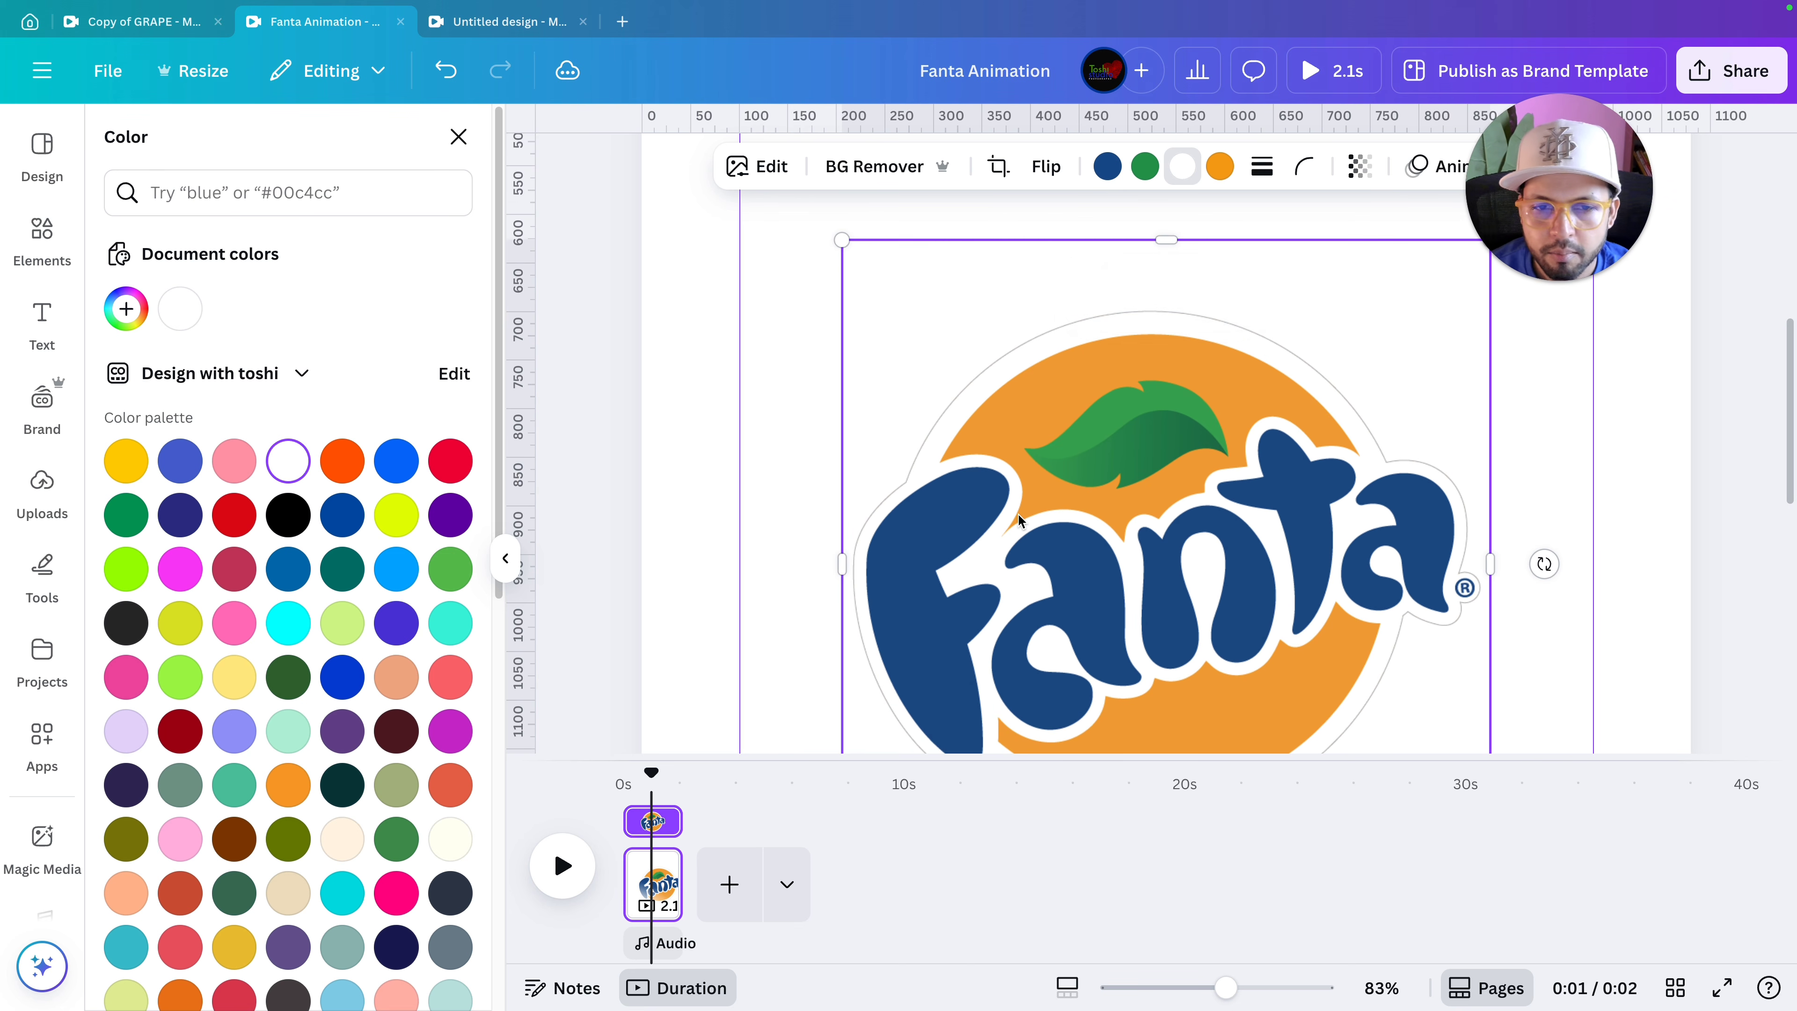
scroll(1017, 518, "down", 3)
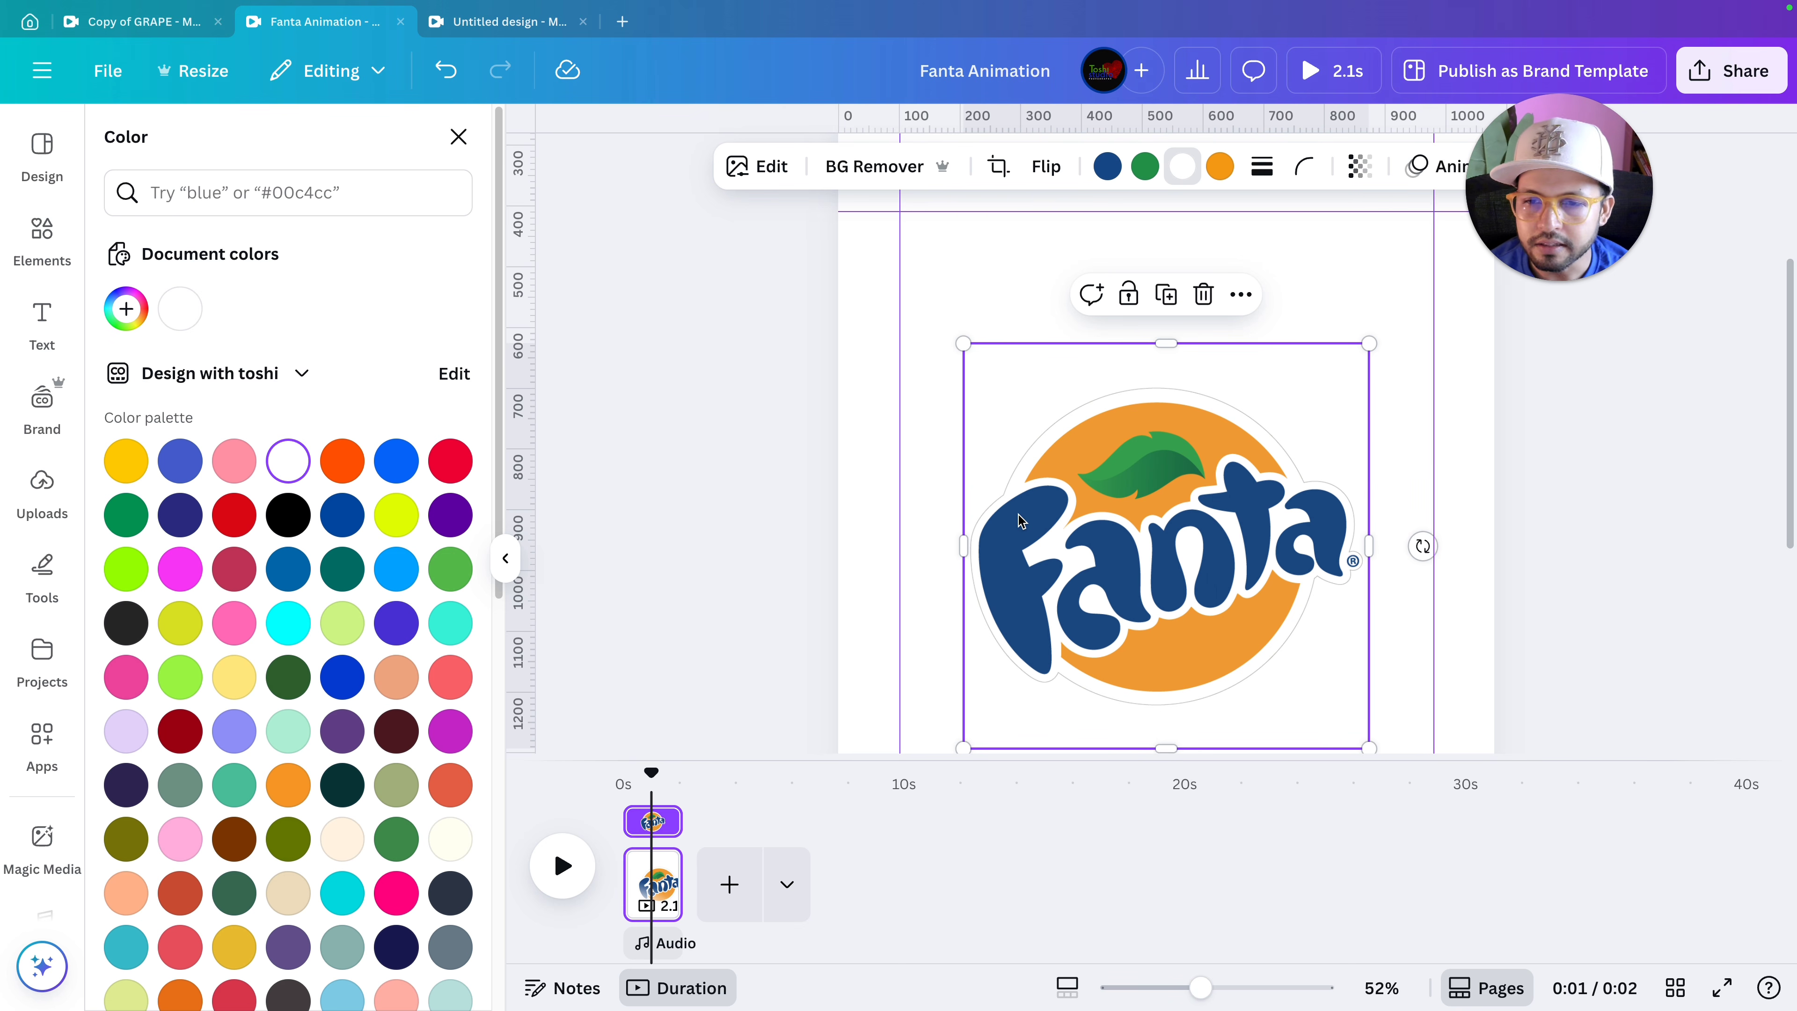
scroll(1018, 514, "down", 5)
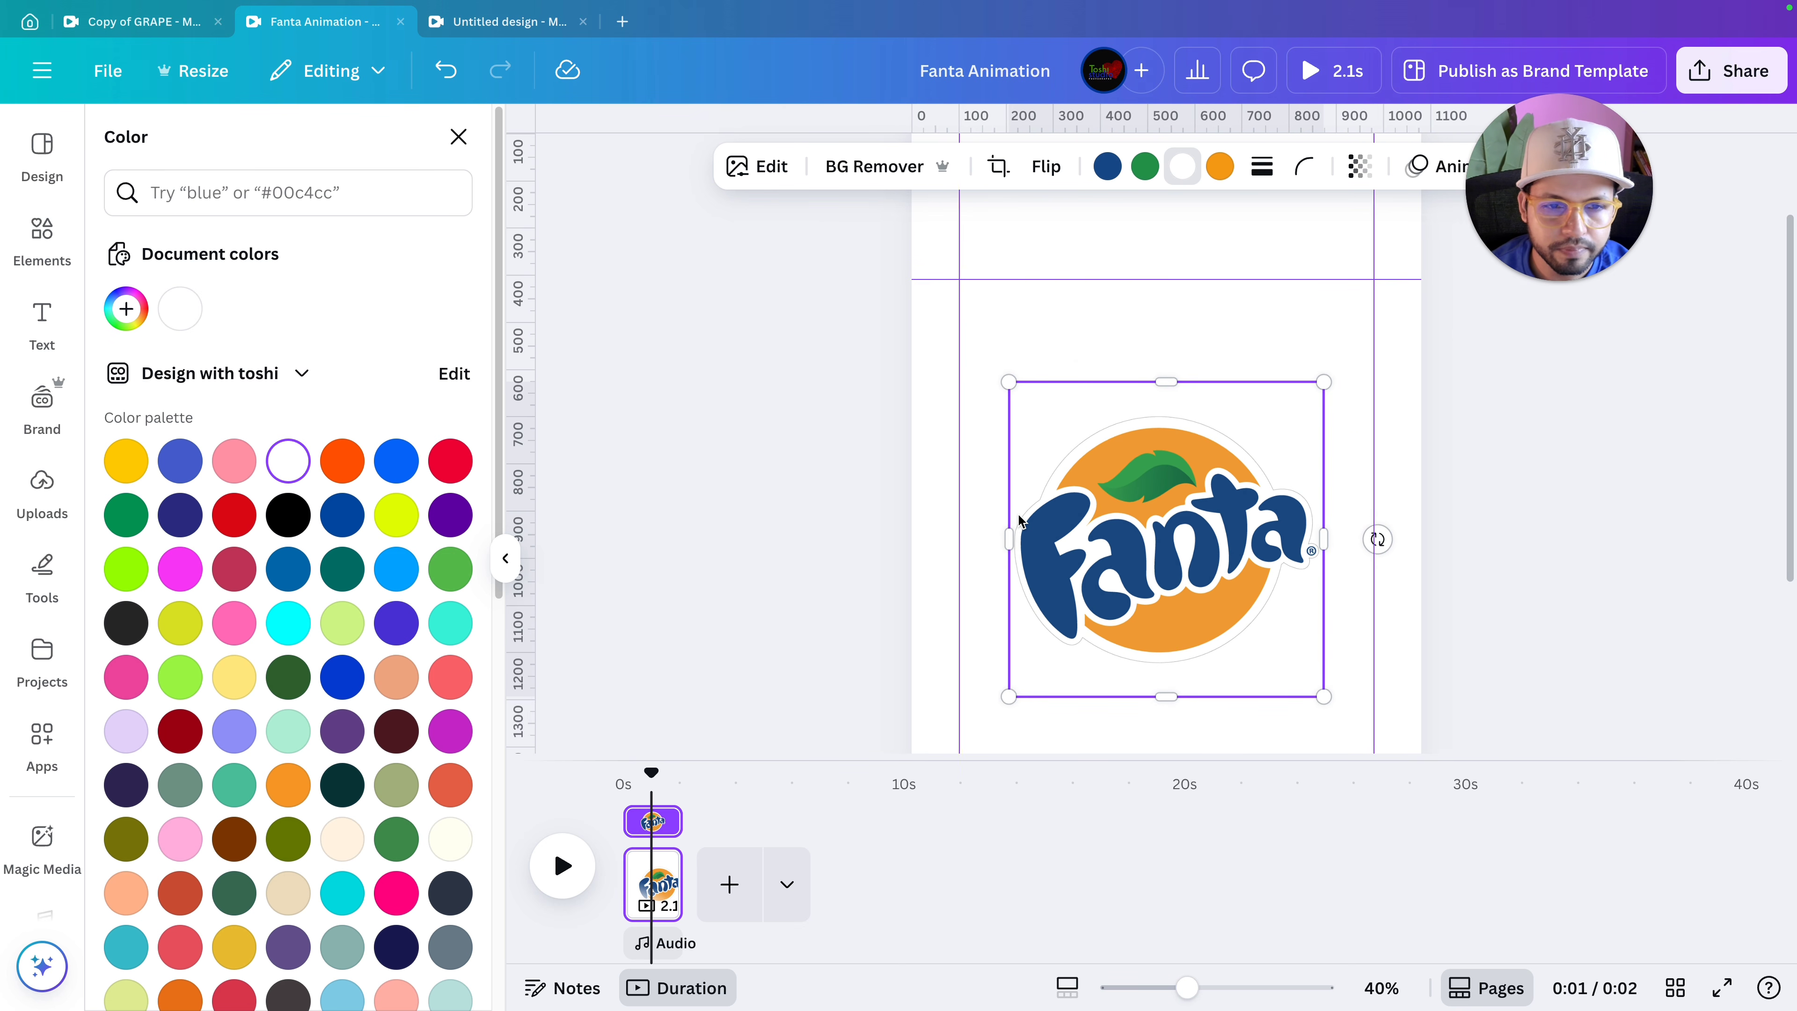
Set the page background to the orange sampled from the logo, lightened to #FFD39F.
left_click(814, 462)
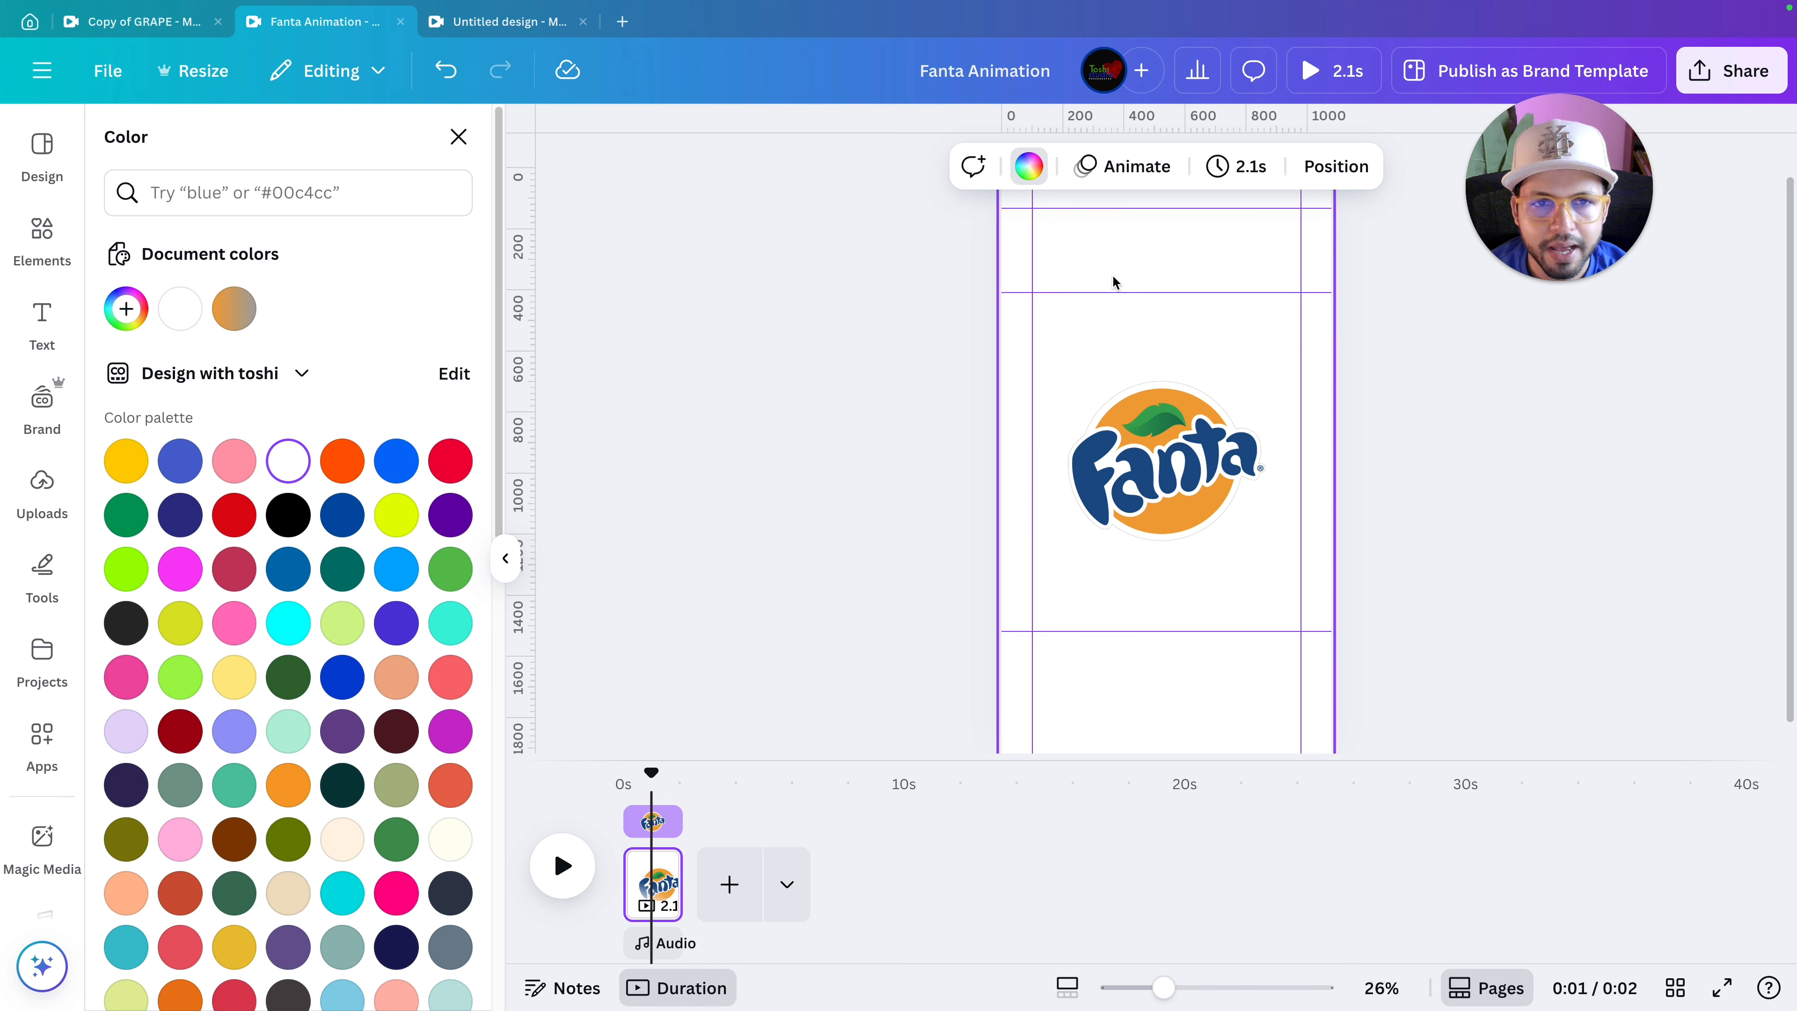
left_click(1040, 177)
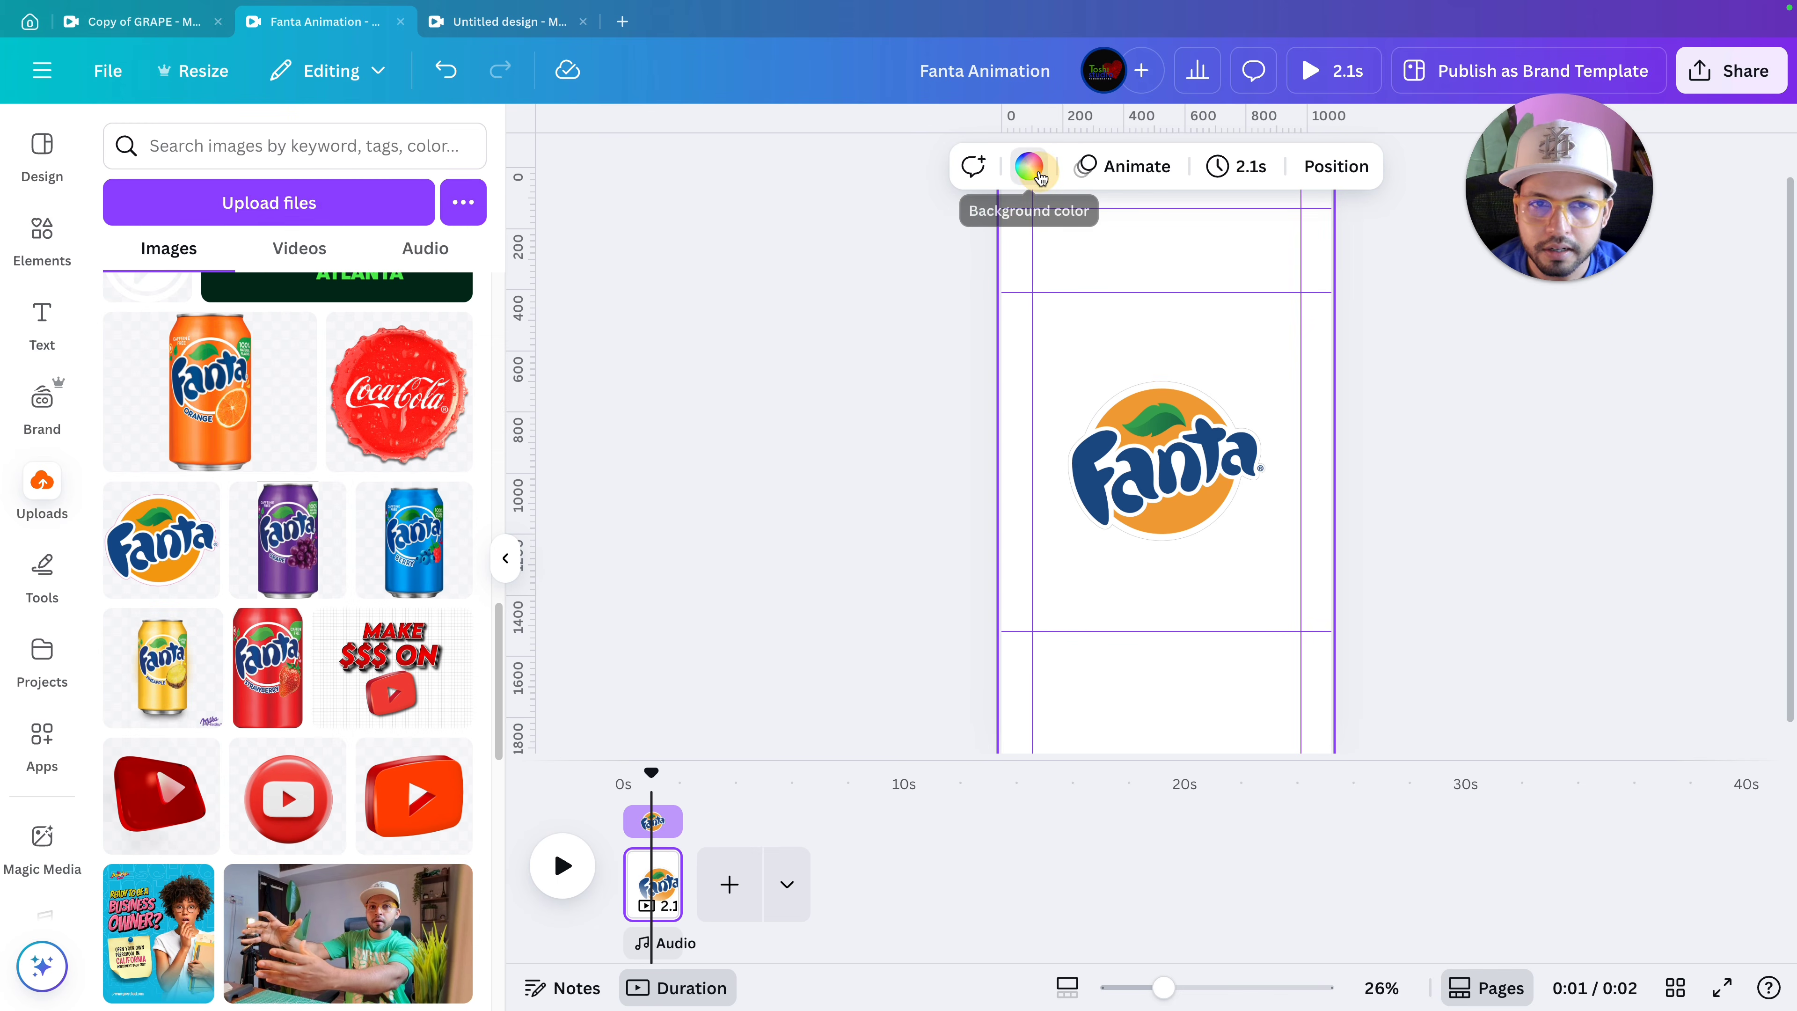
left_click(1040, 177)
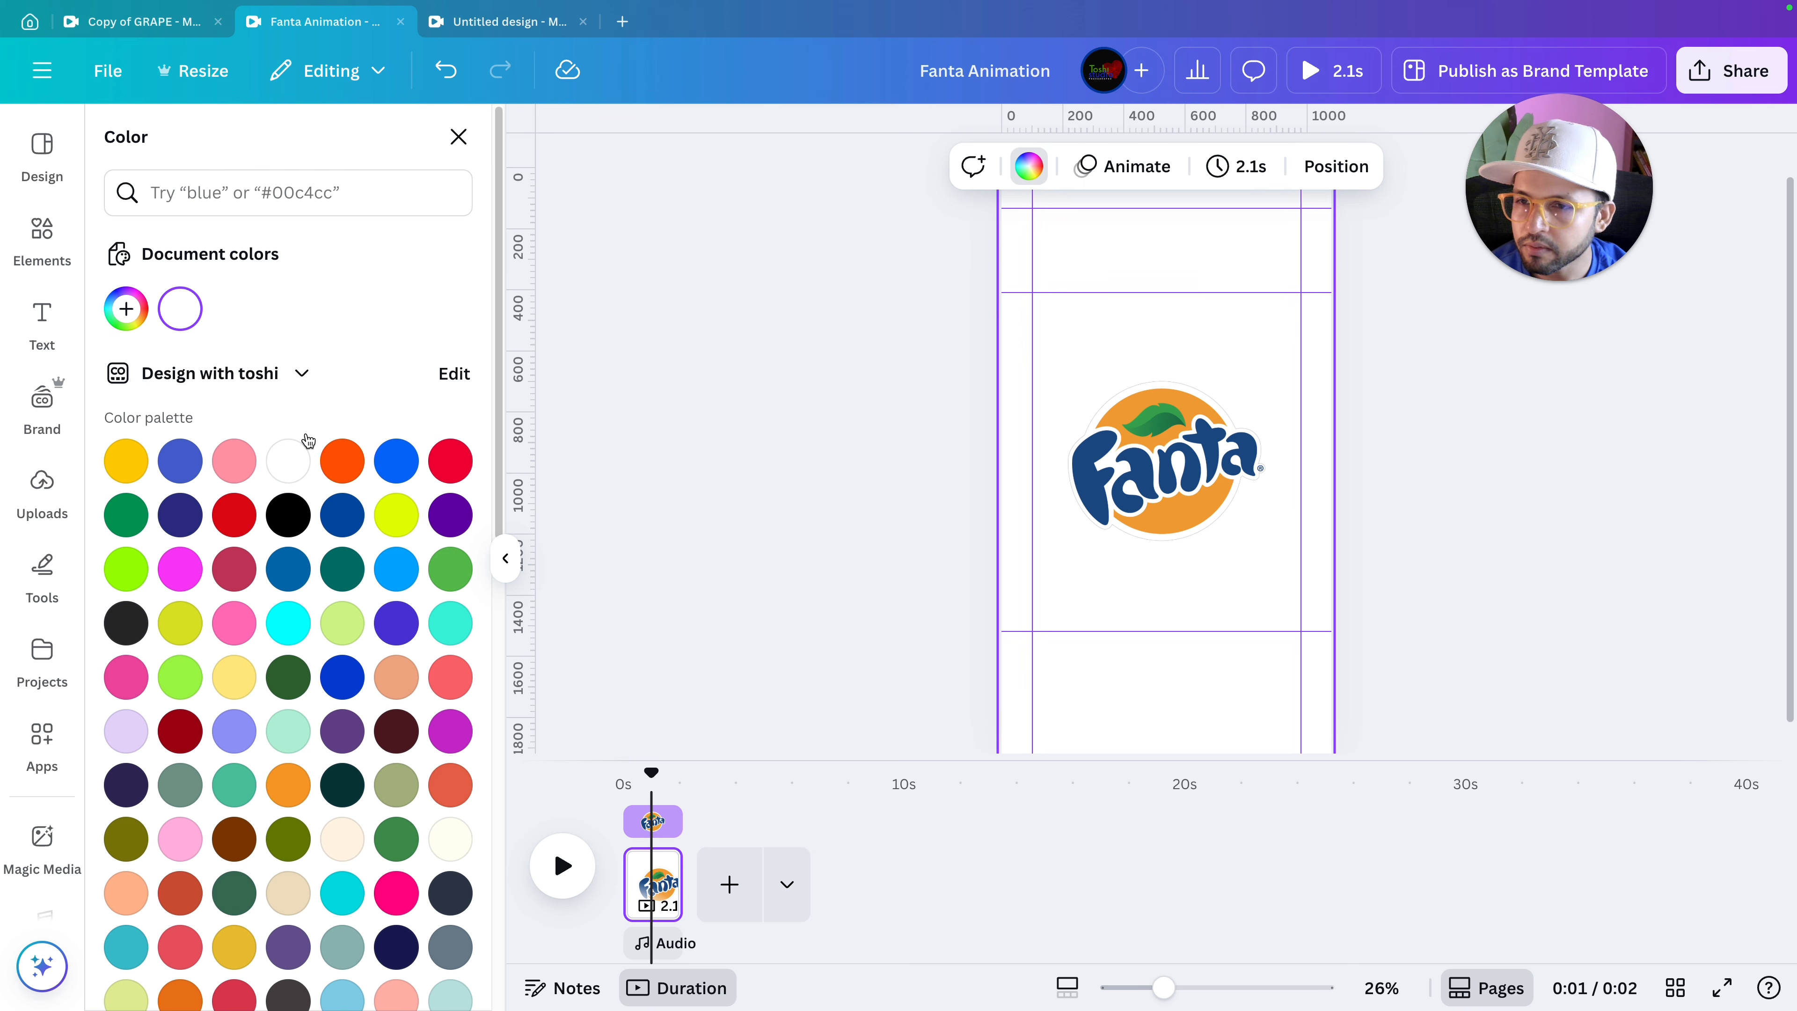
left_click(127, 310)
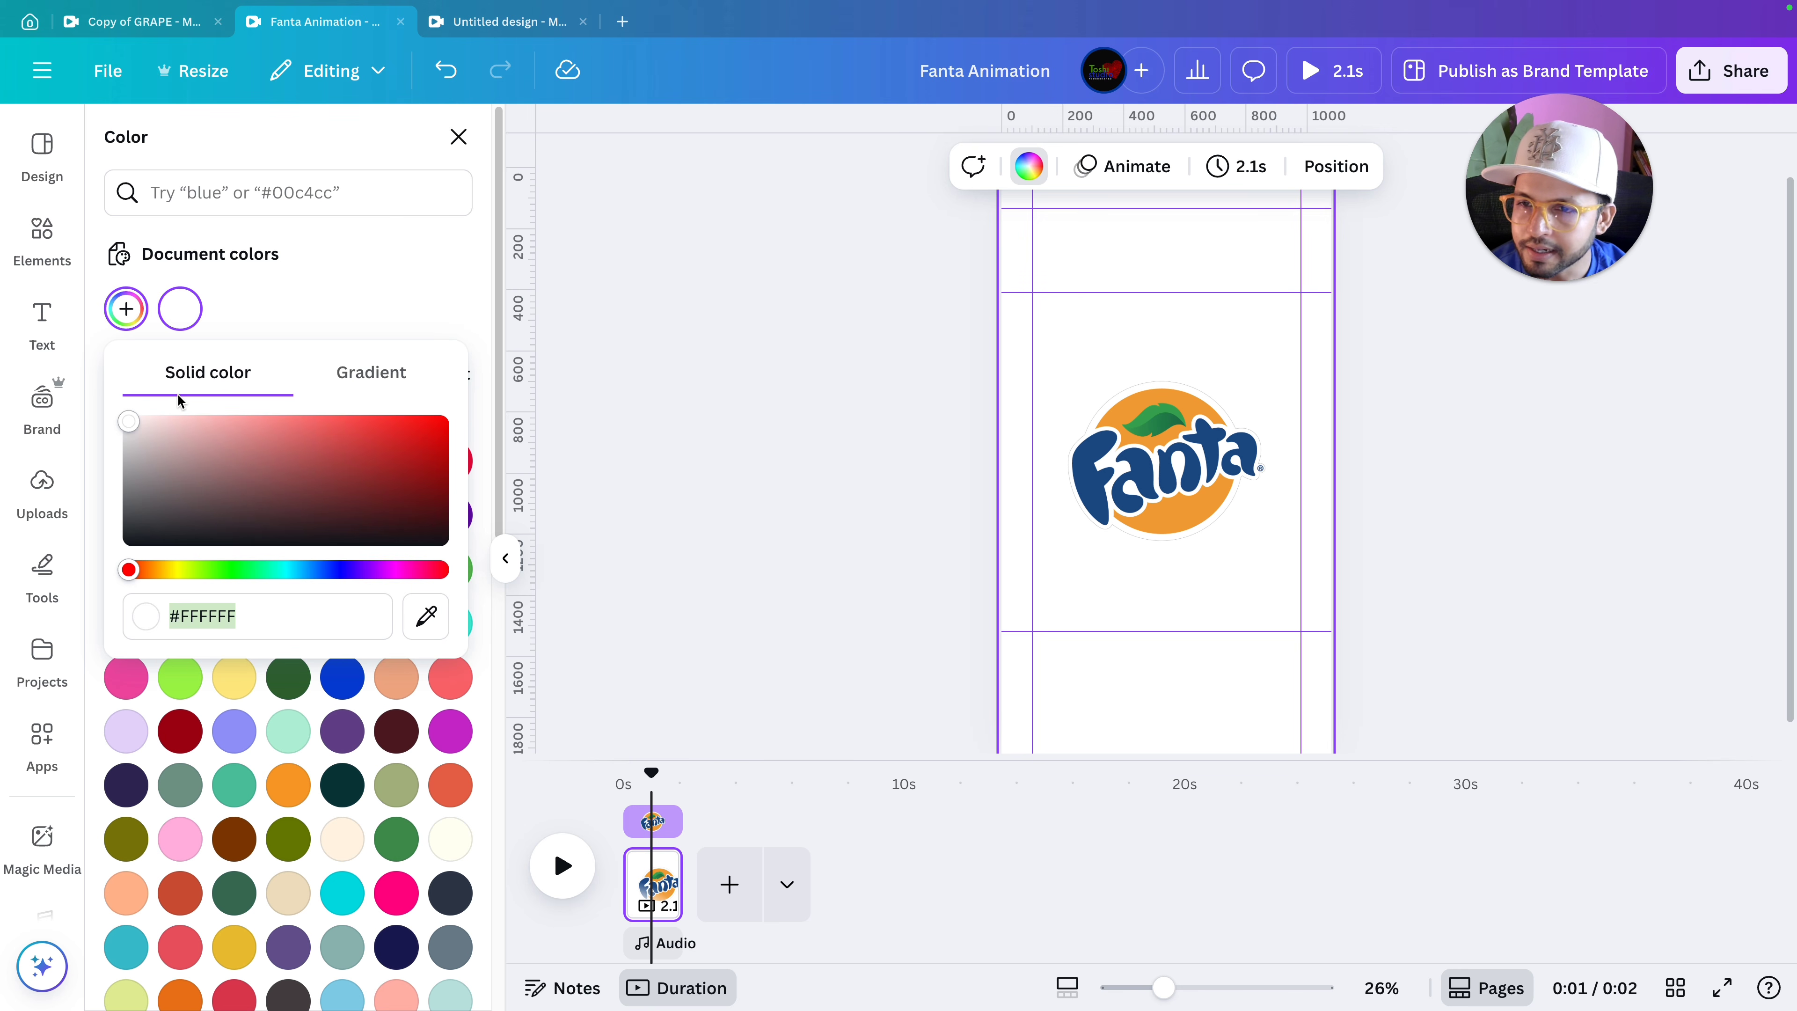
left_click(426, 618)
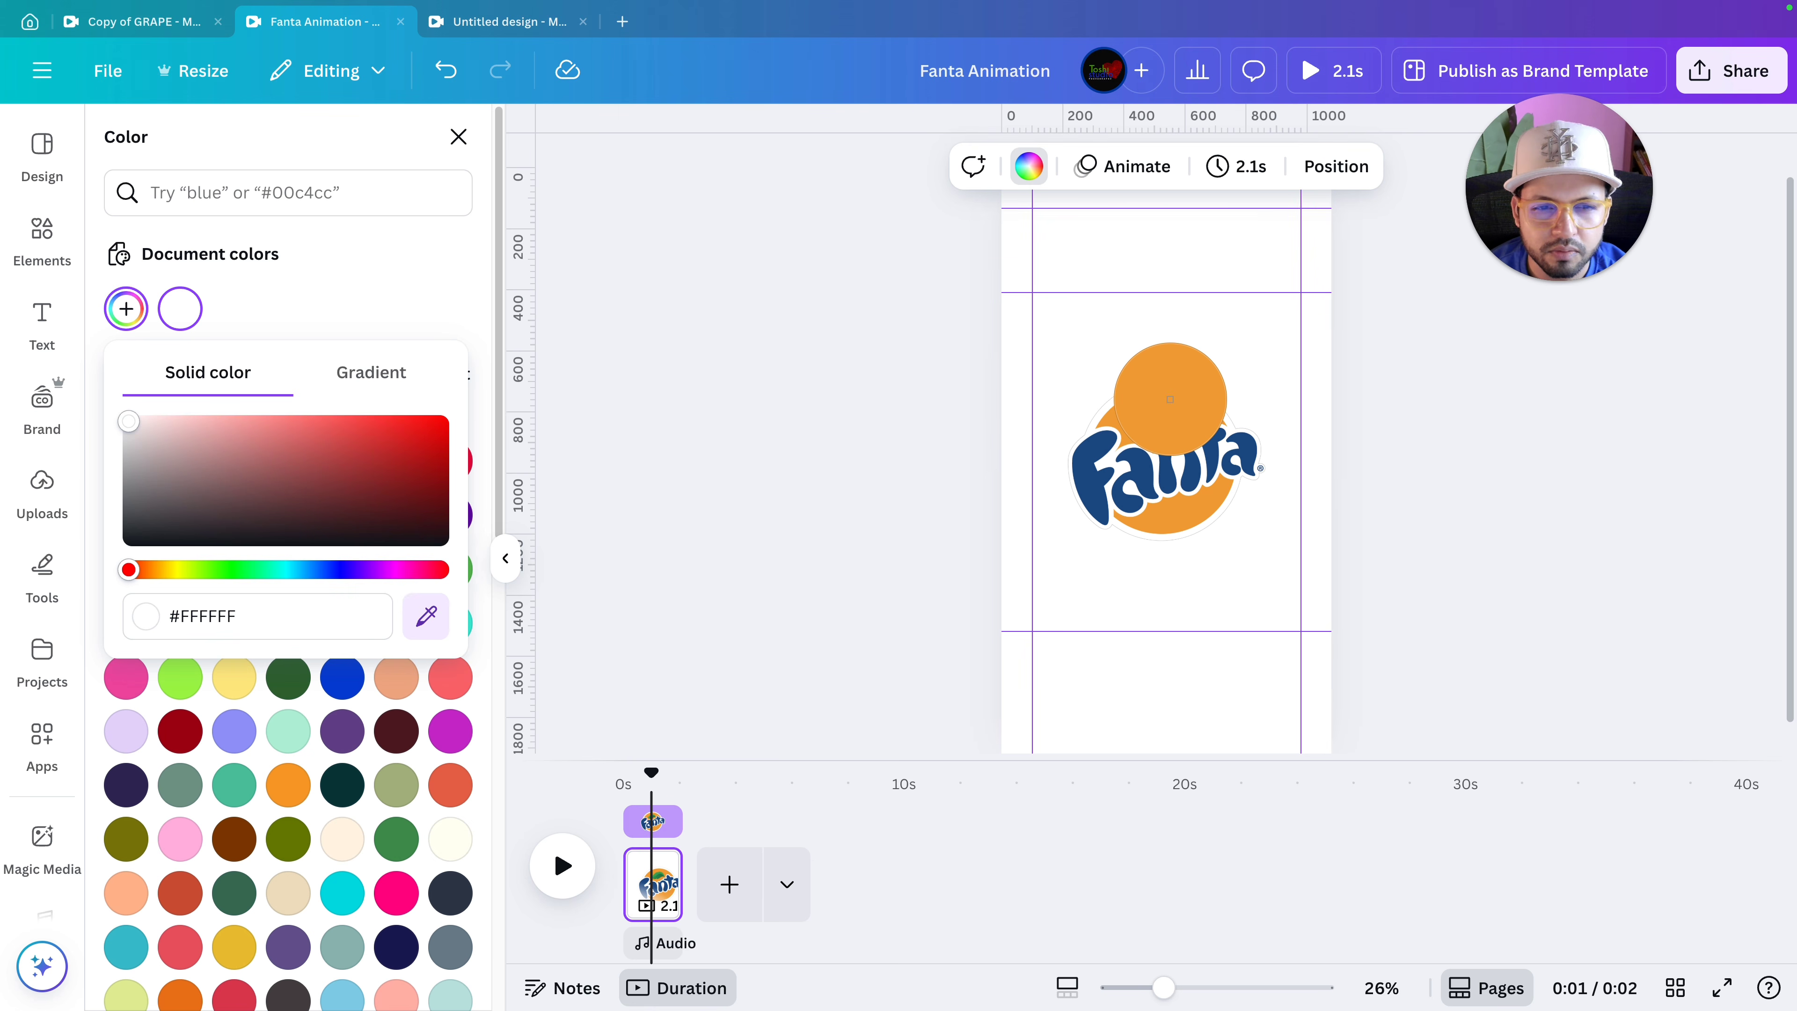
left_click(1170, 399)
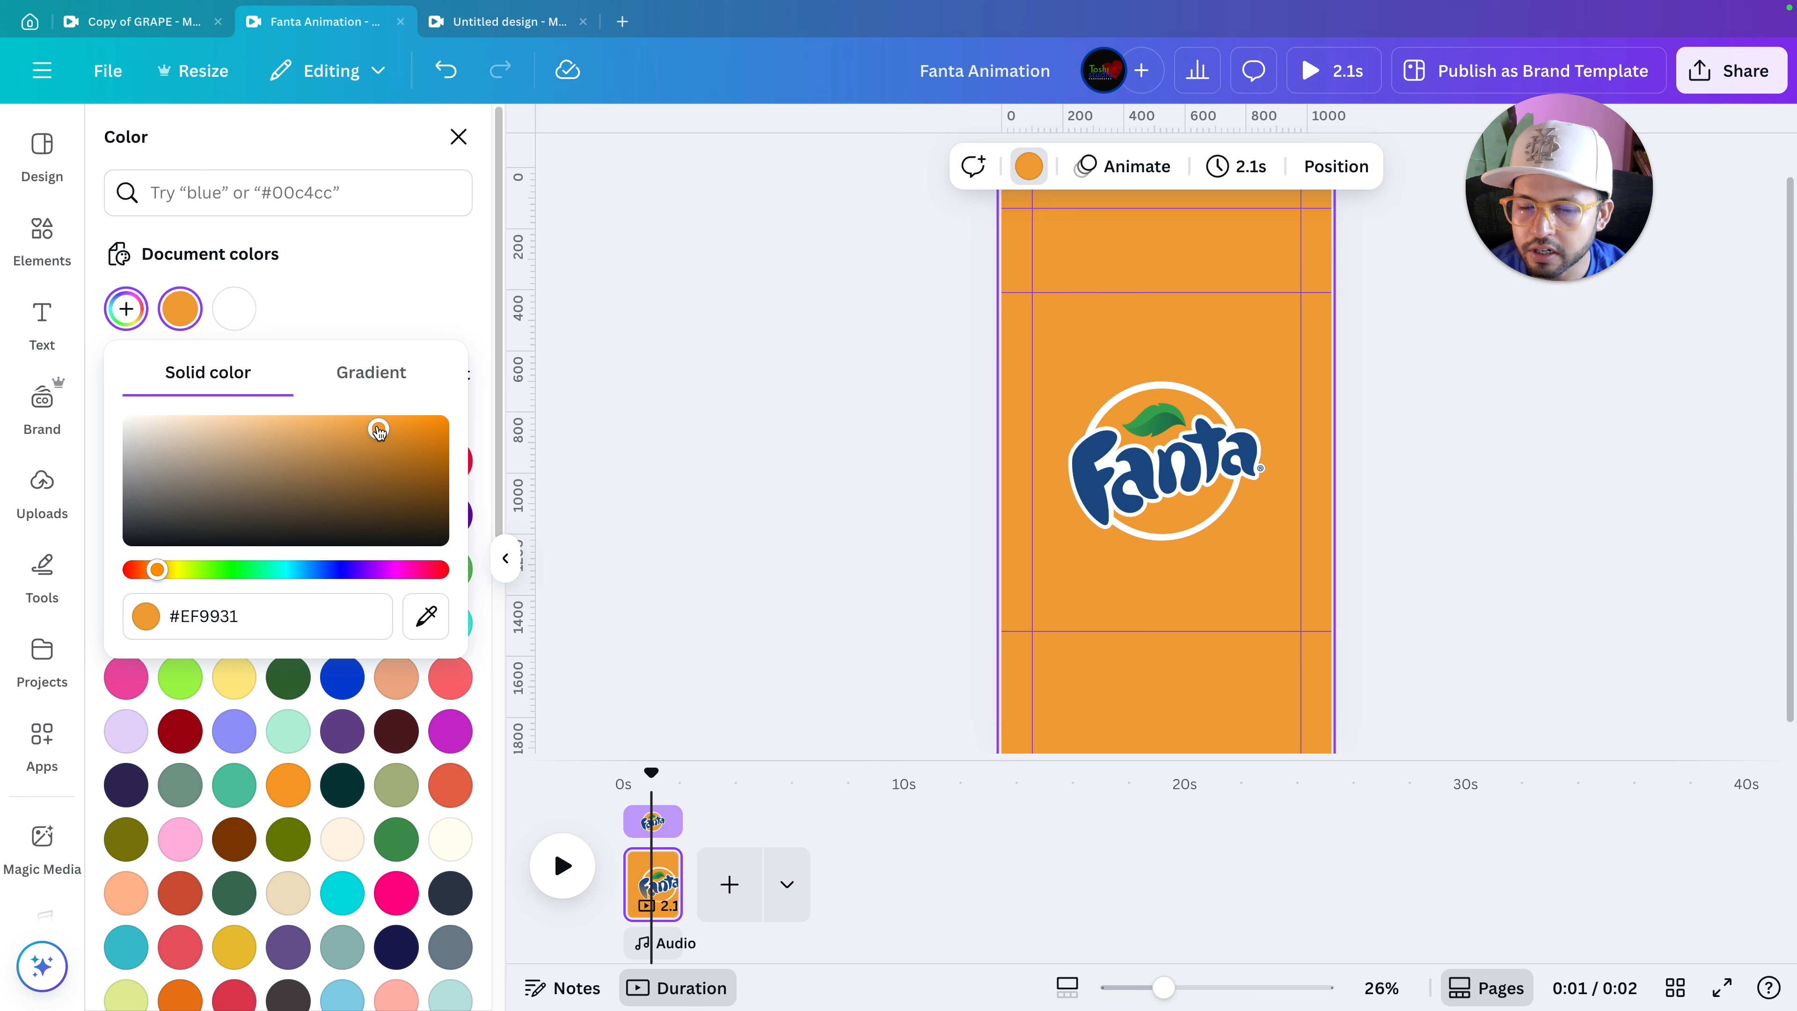
left_click_drag(379, 430, 243, 372)
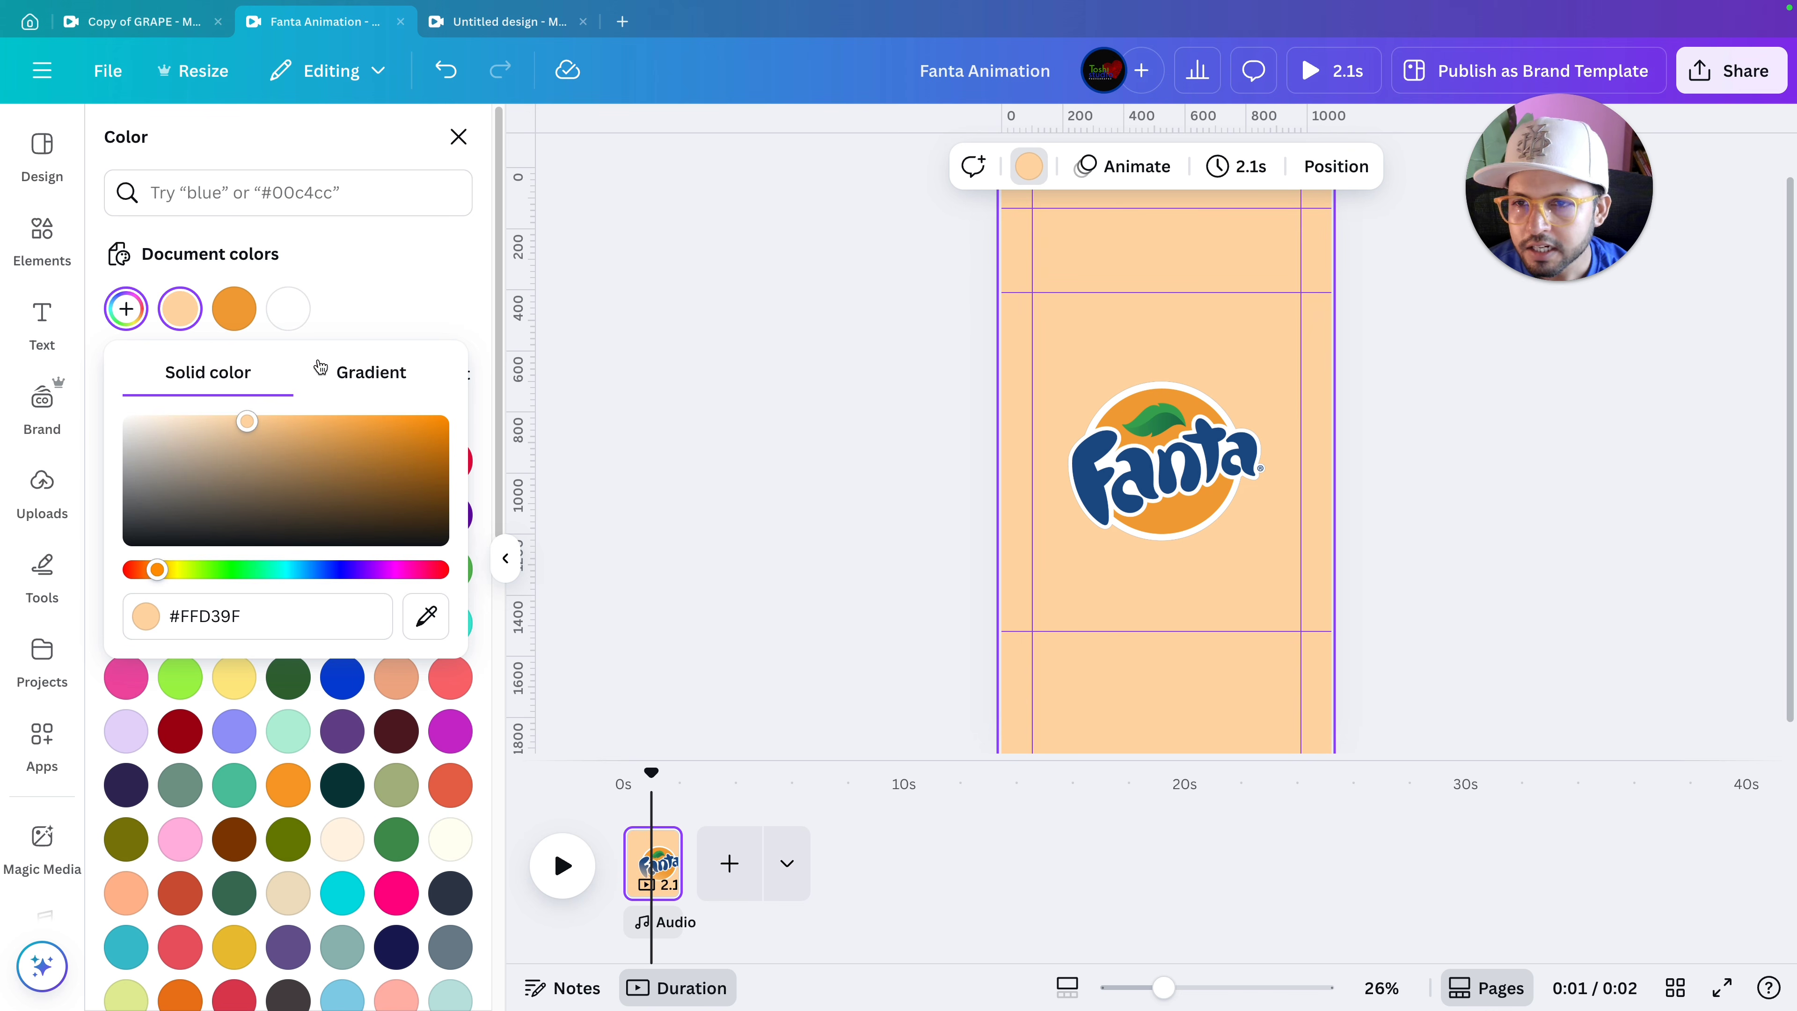
Turn the page background into a radial gradient from light orange #FFD39F to #FFC37C.
left_click(380, 382)
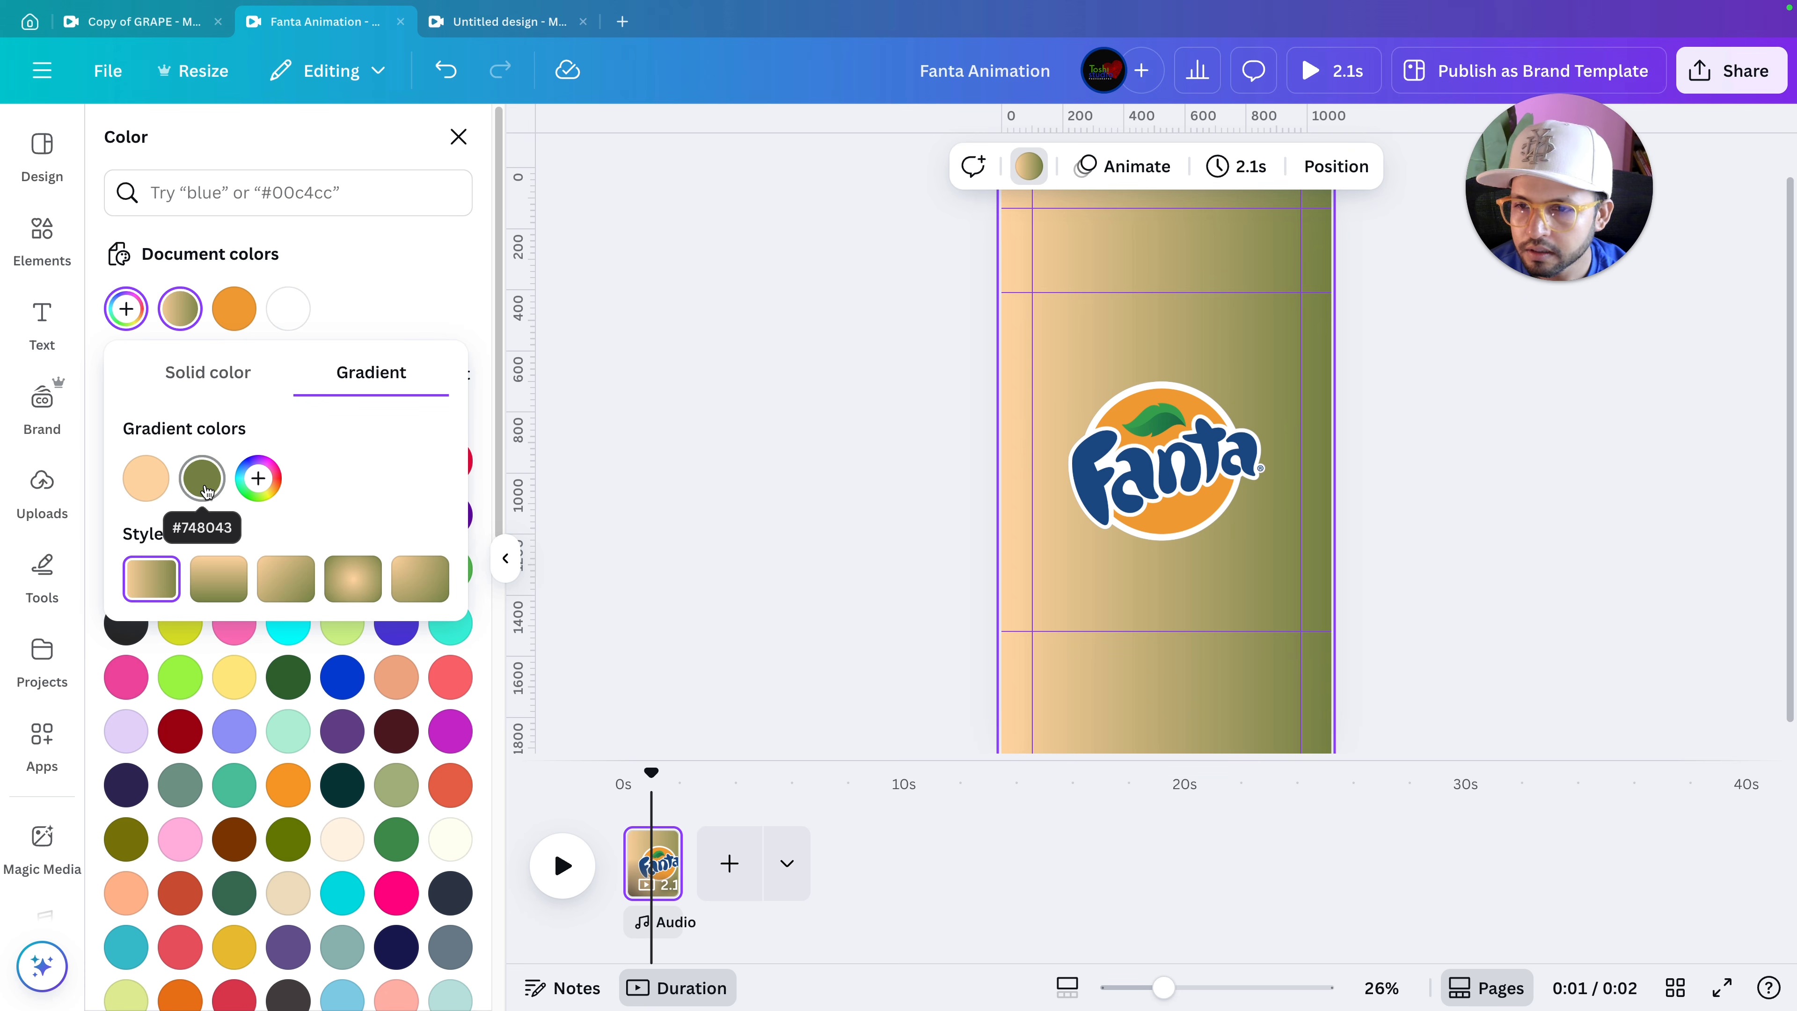
left_click(203, 490)
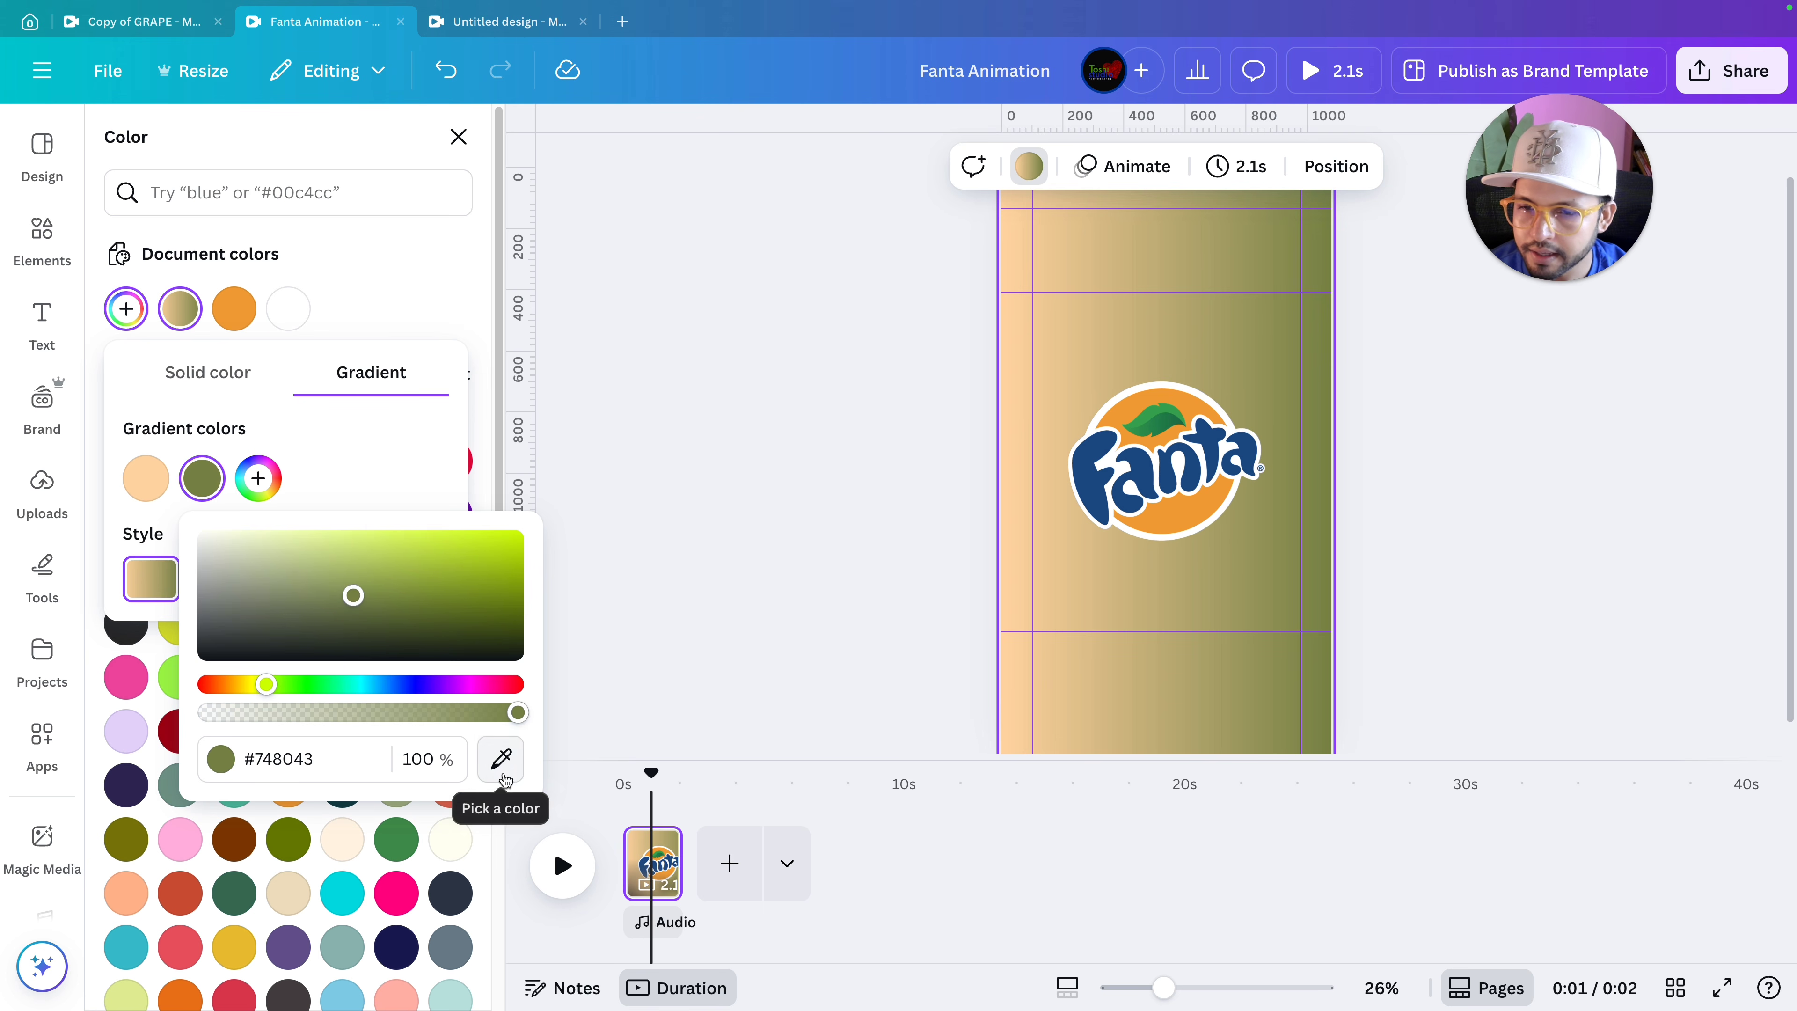
left_click(502, 759)
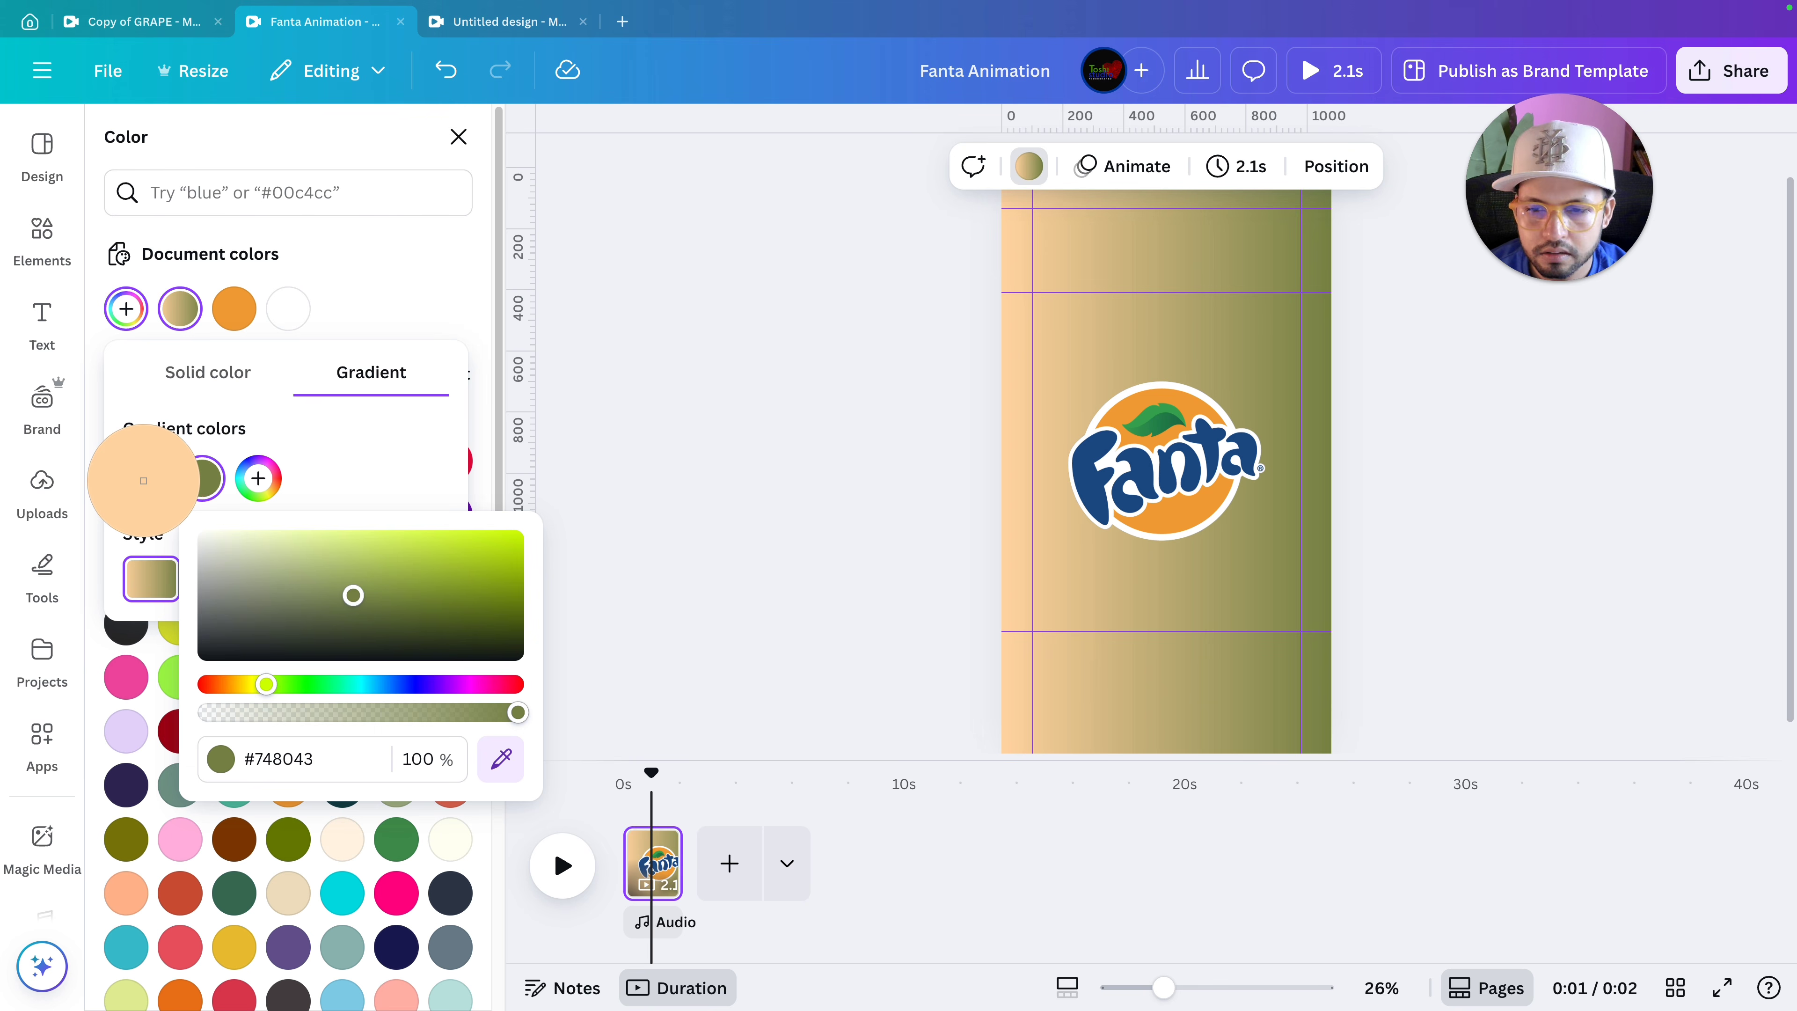
left_click(144, 481)
left_click_drag(322, 532, 365, 513)
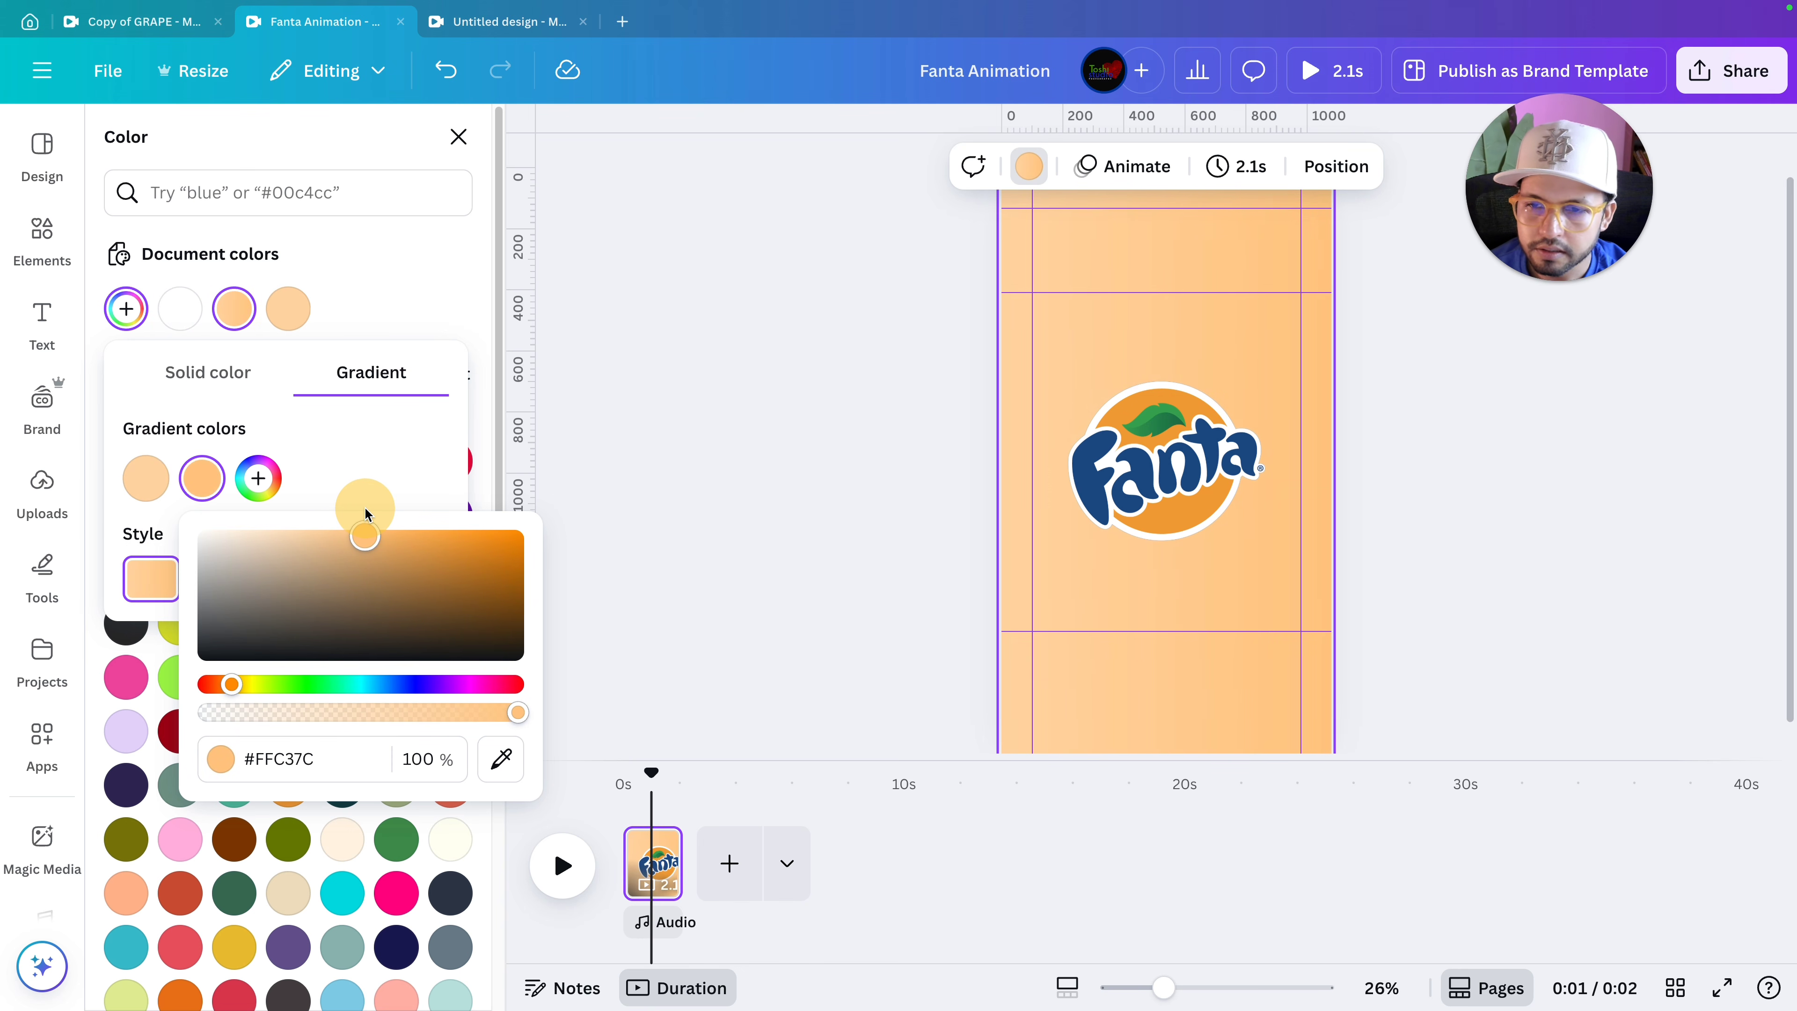
left_click(355, 508)
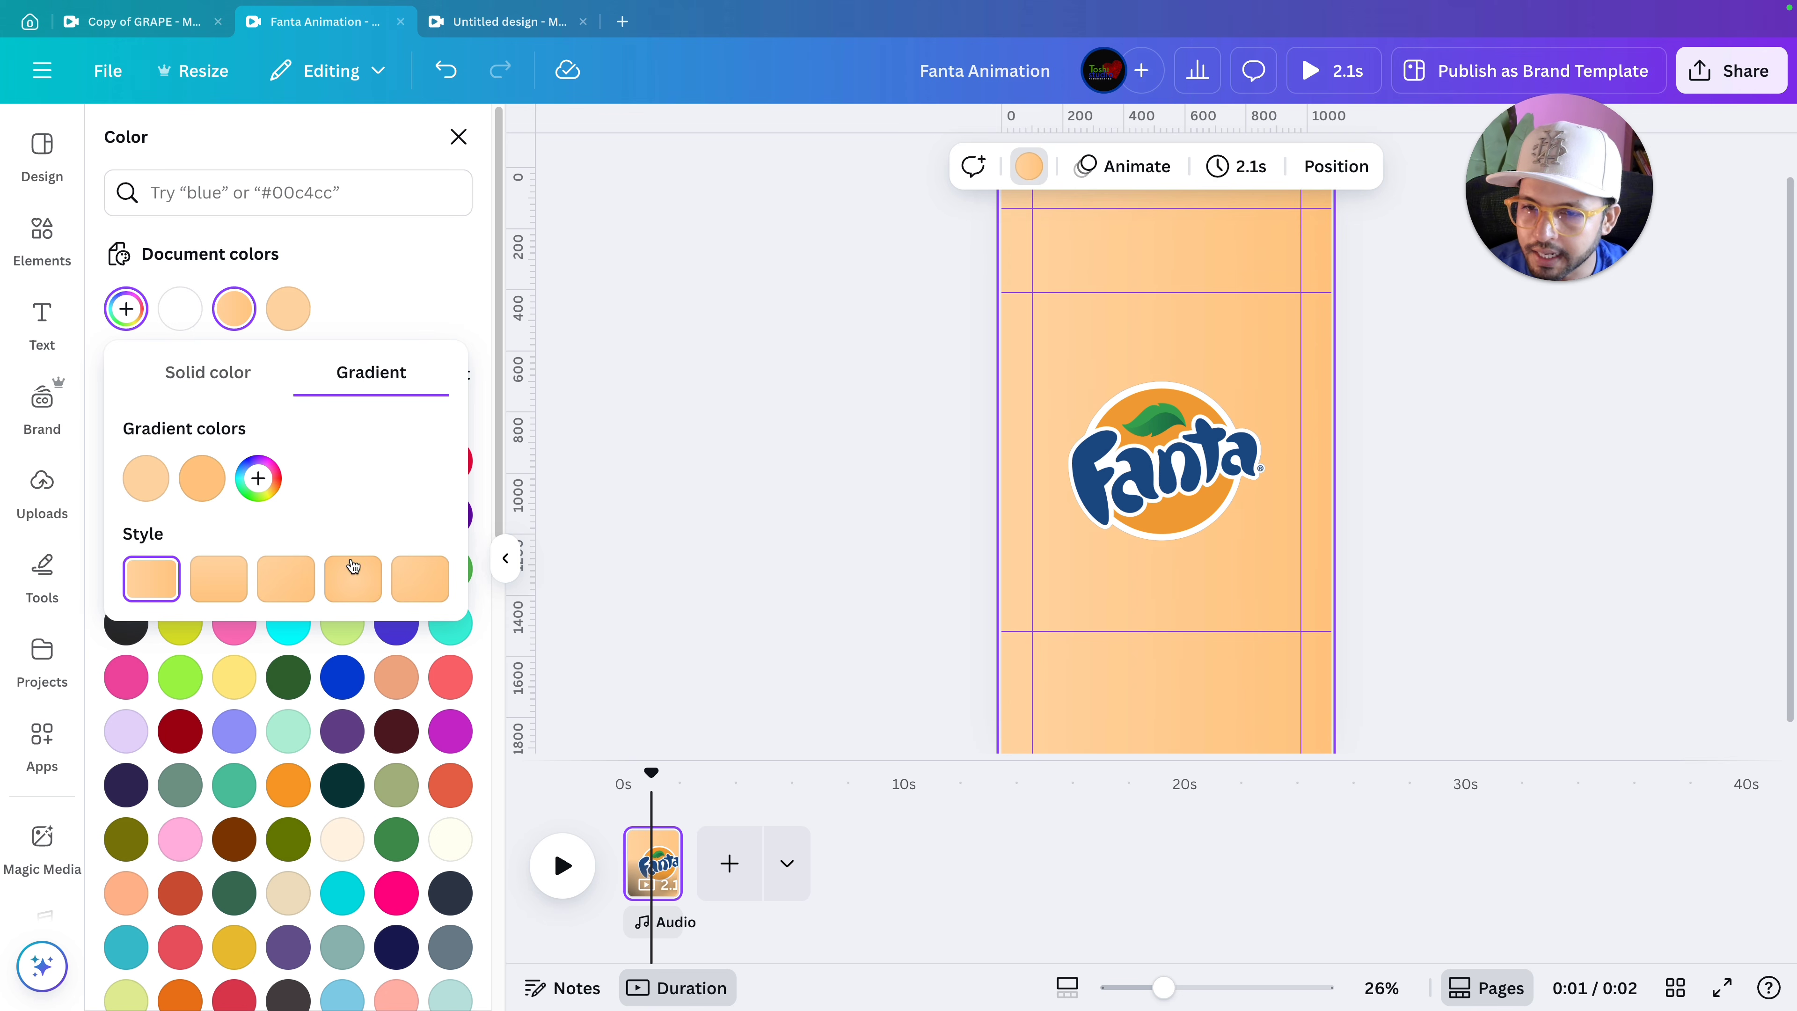
left_click(355, 588)
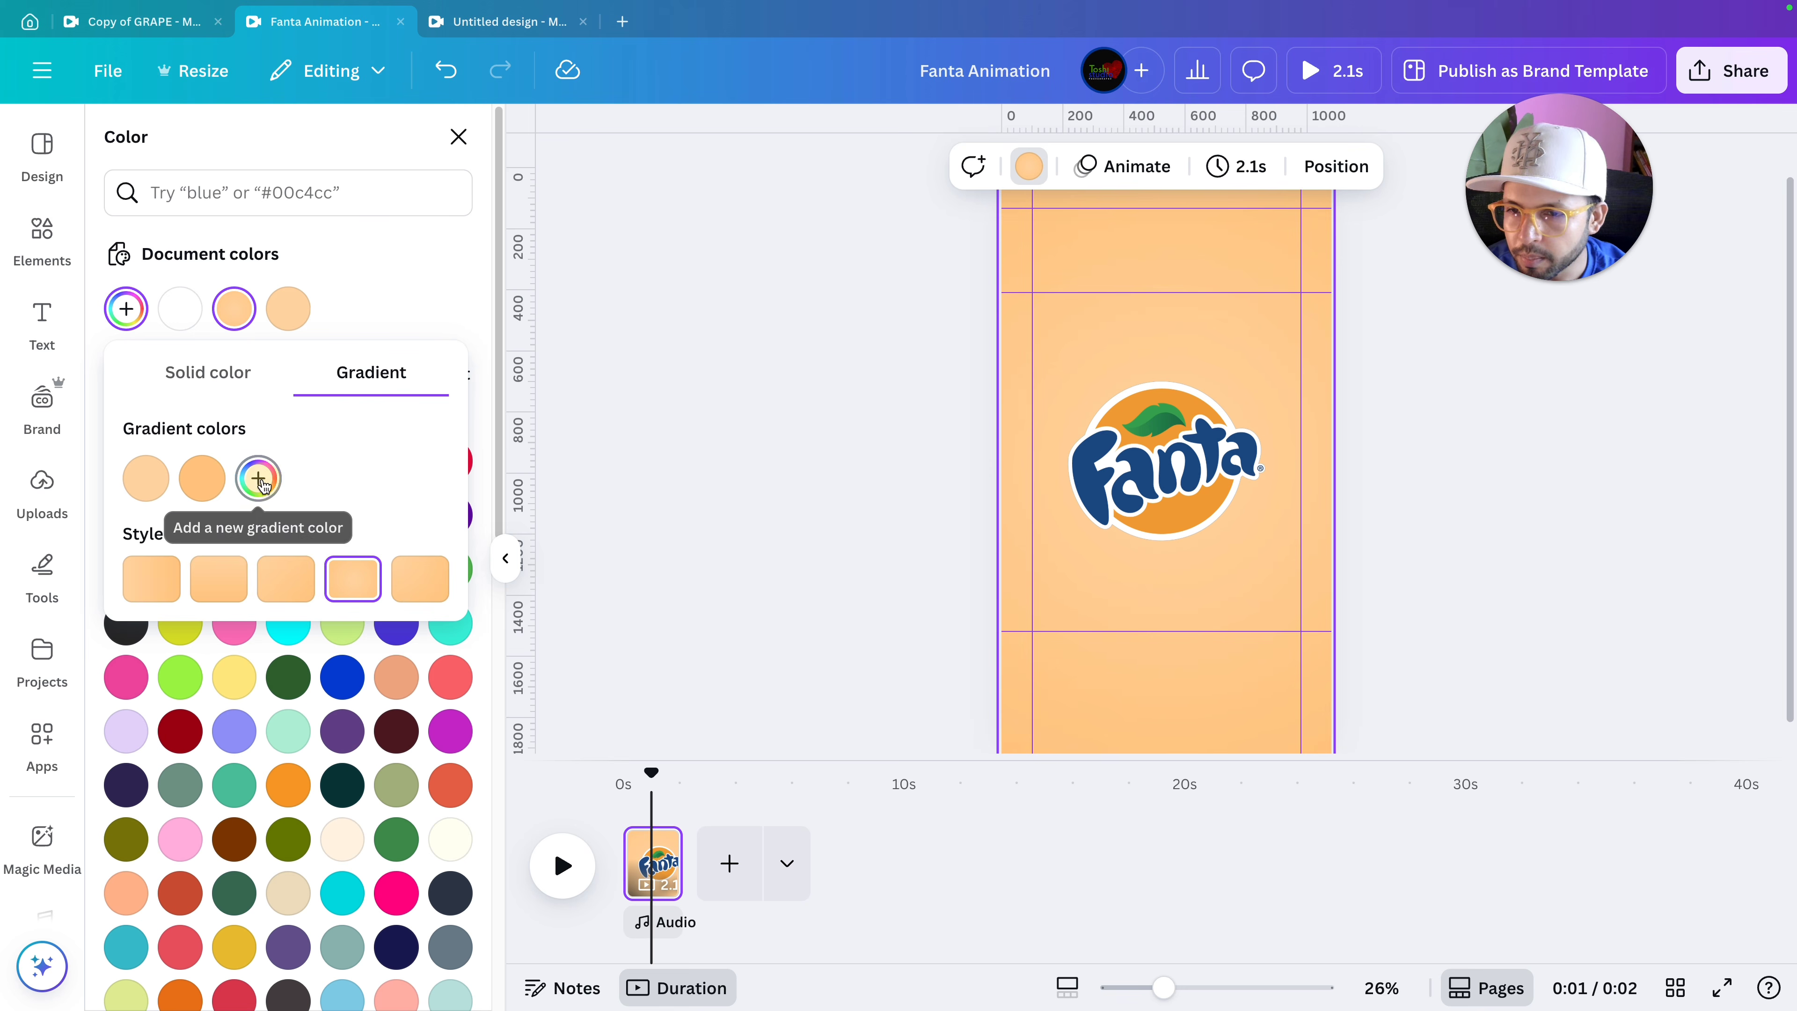
Add third and fourth background gradient colors, #FFAF51 and #FFA031.
left_click(258, 479)
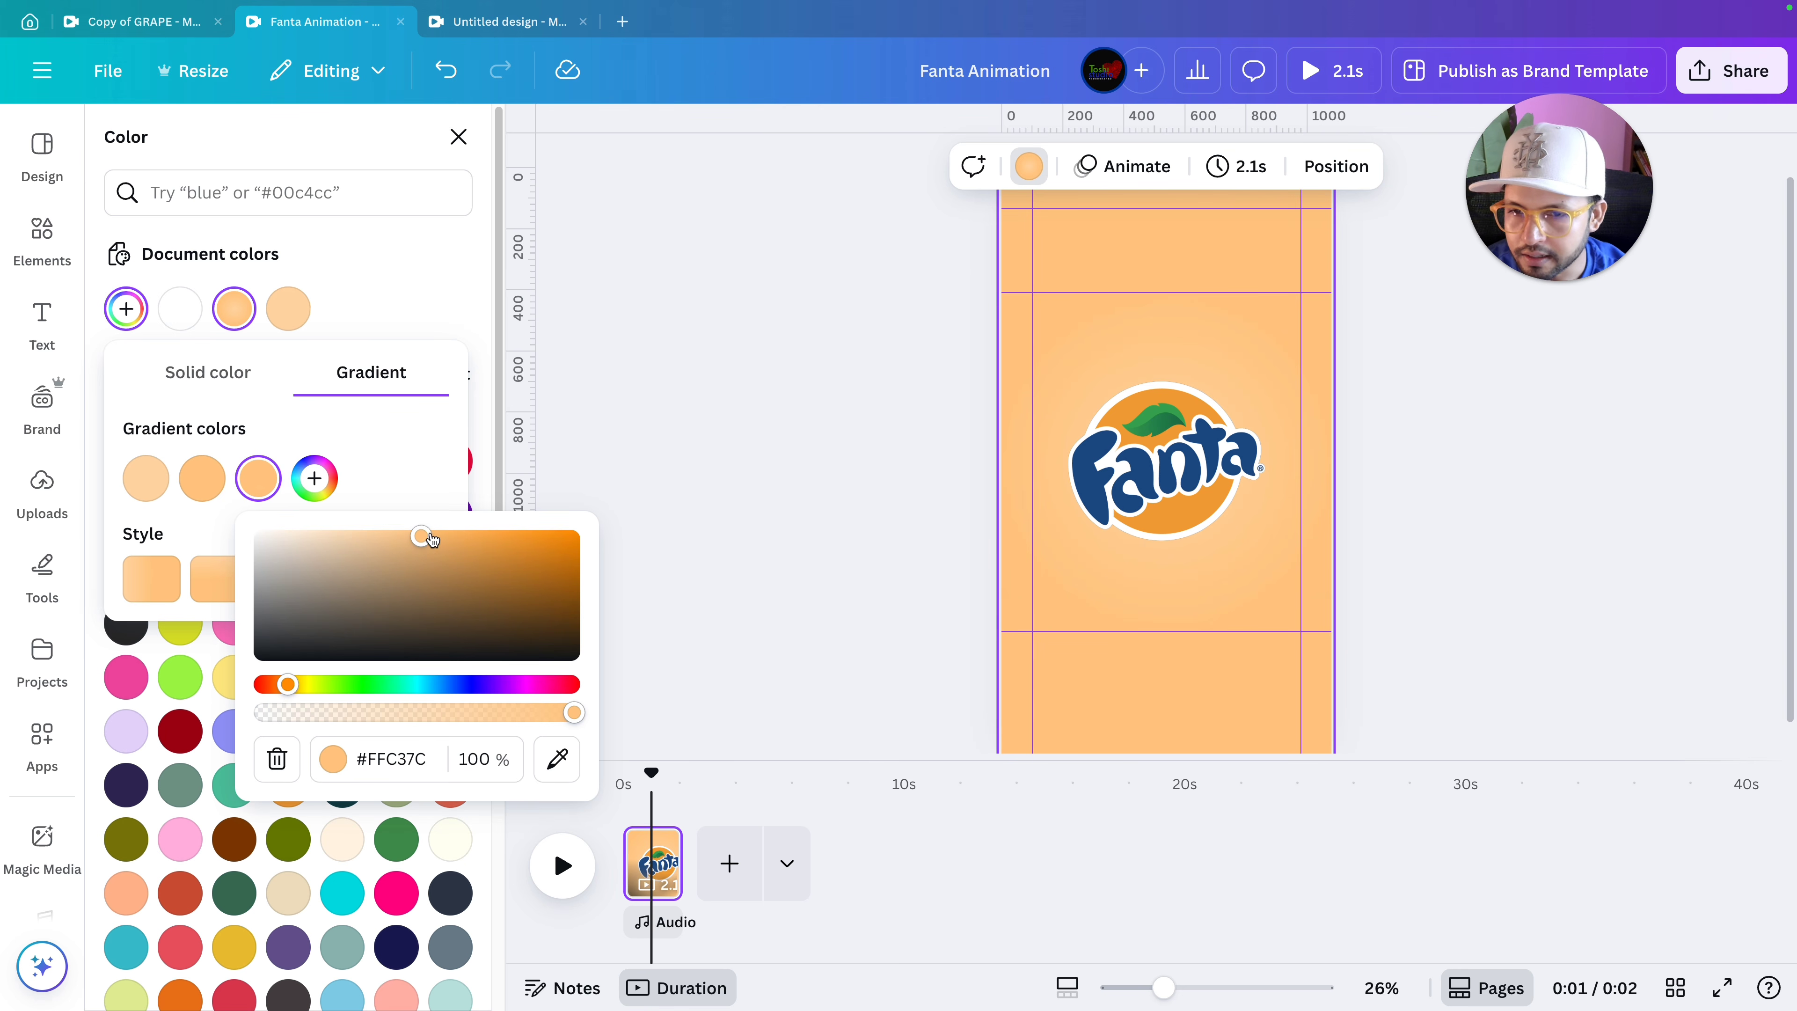
left_click_drag(430, 539, 478, 520)
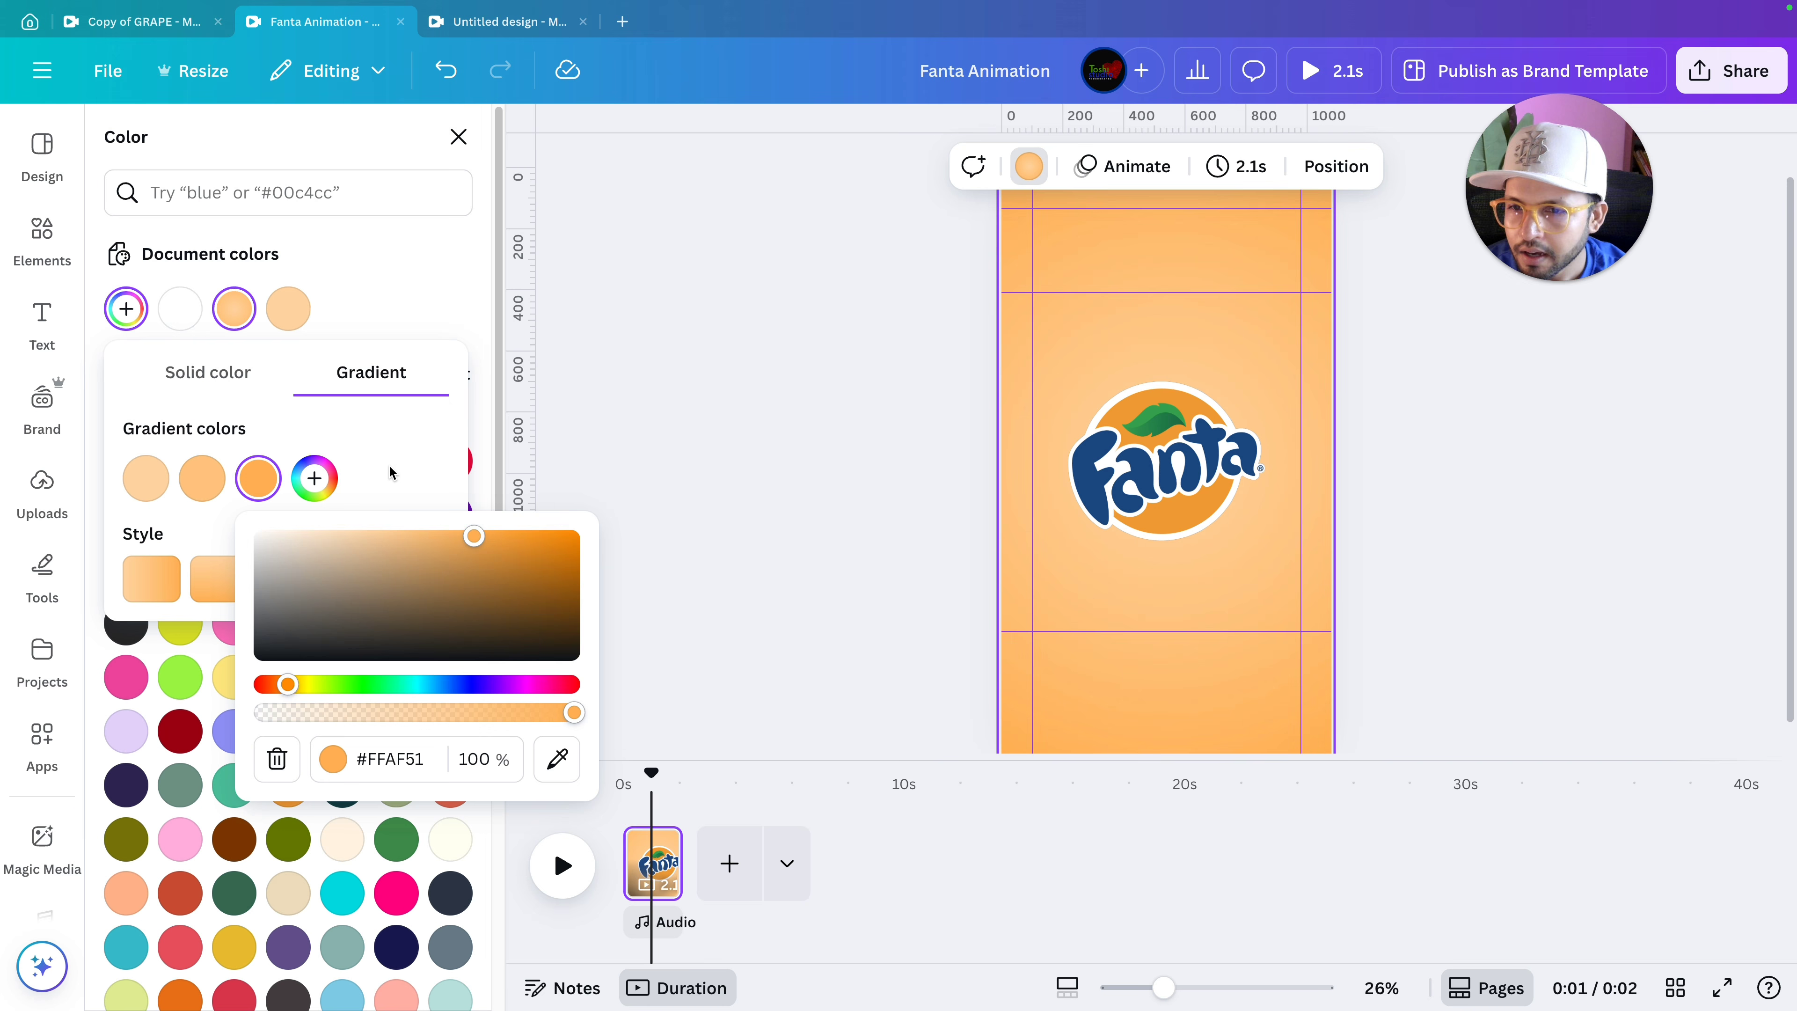
left_click(330, 482)
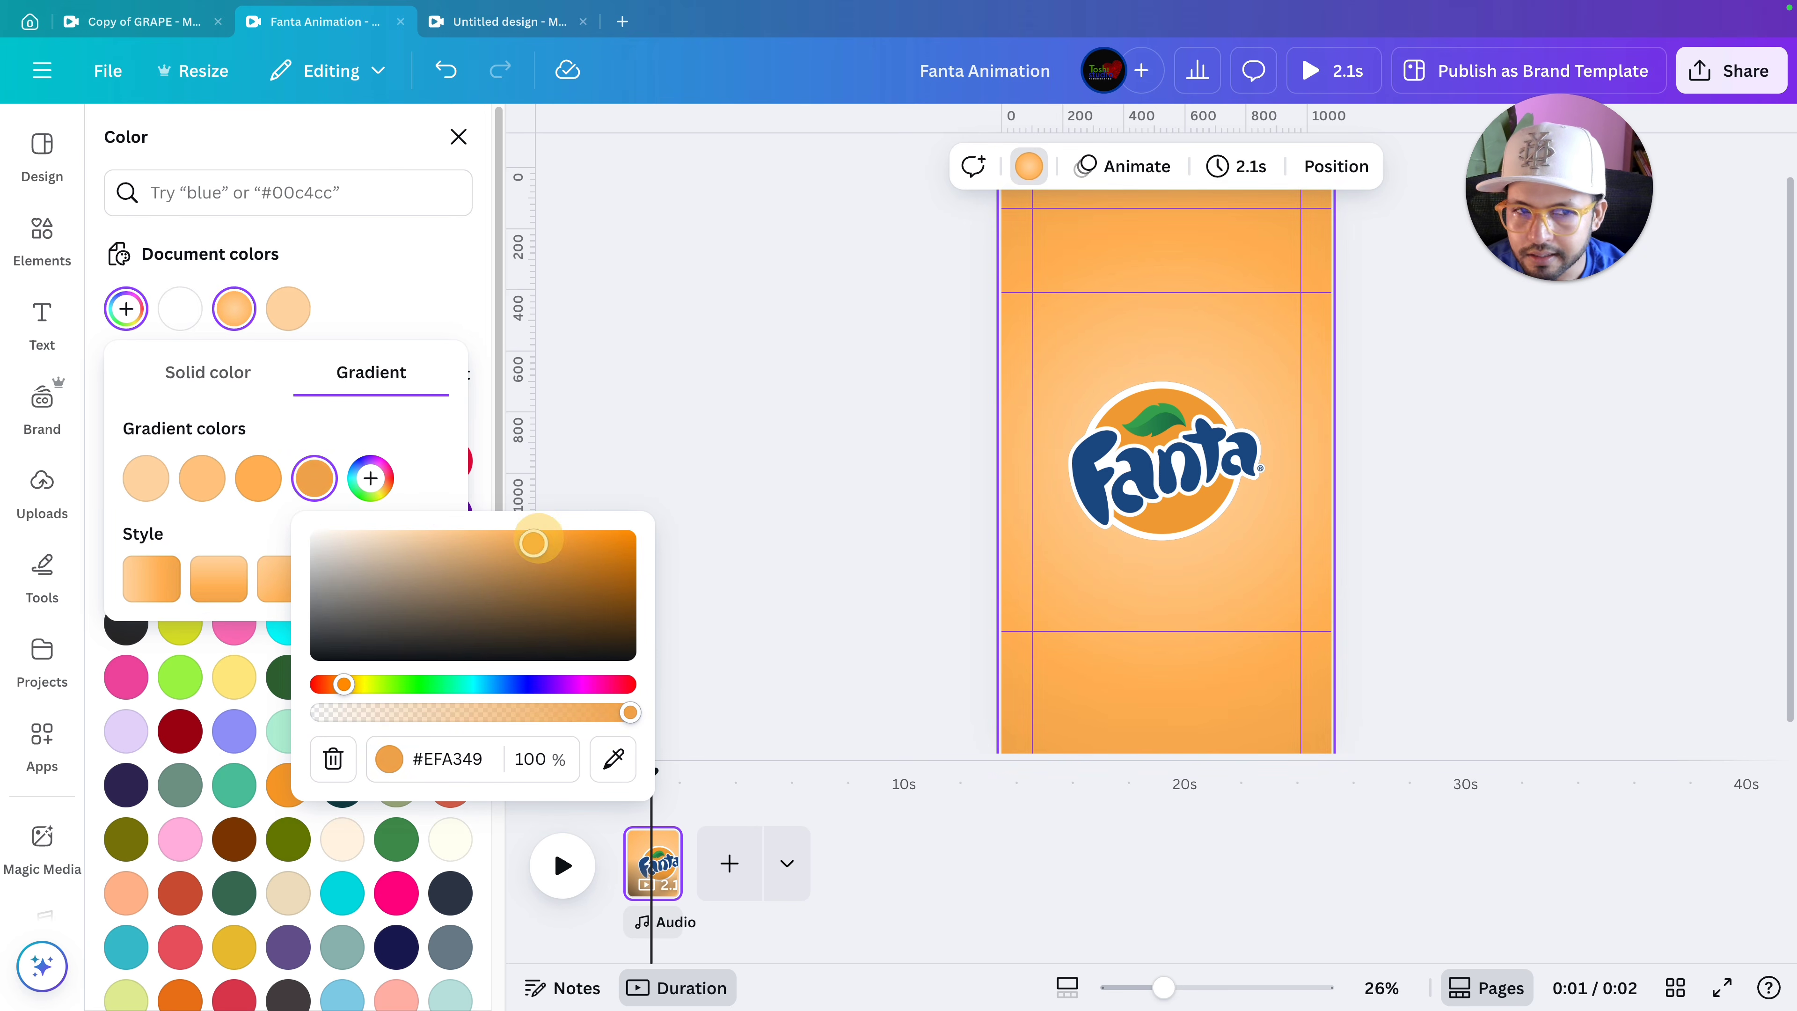
left_click_drag(533, 543, 569, 536)
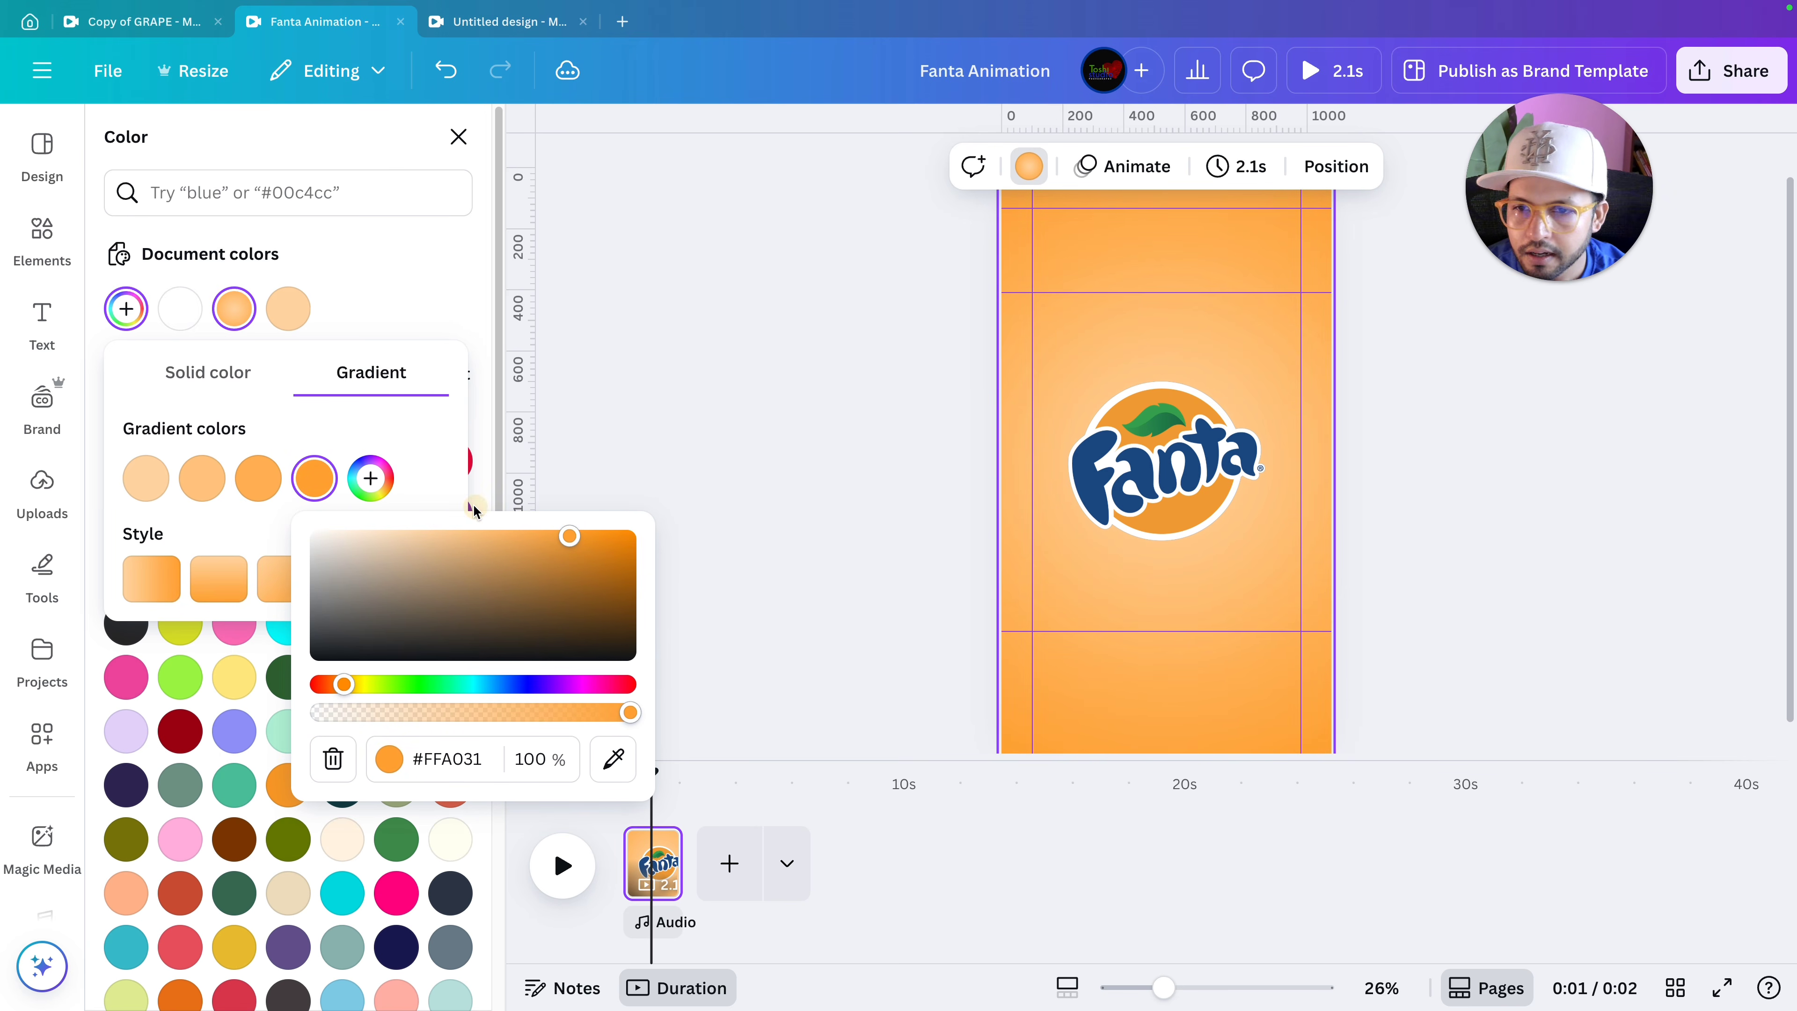
Add a fifth background gradient color and adjust it to the deeper orange #FF971D.
left_click(373, 481)
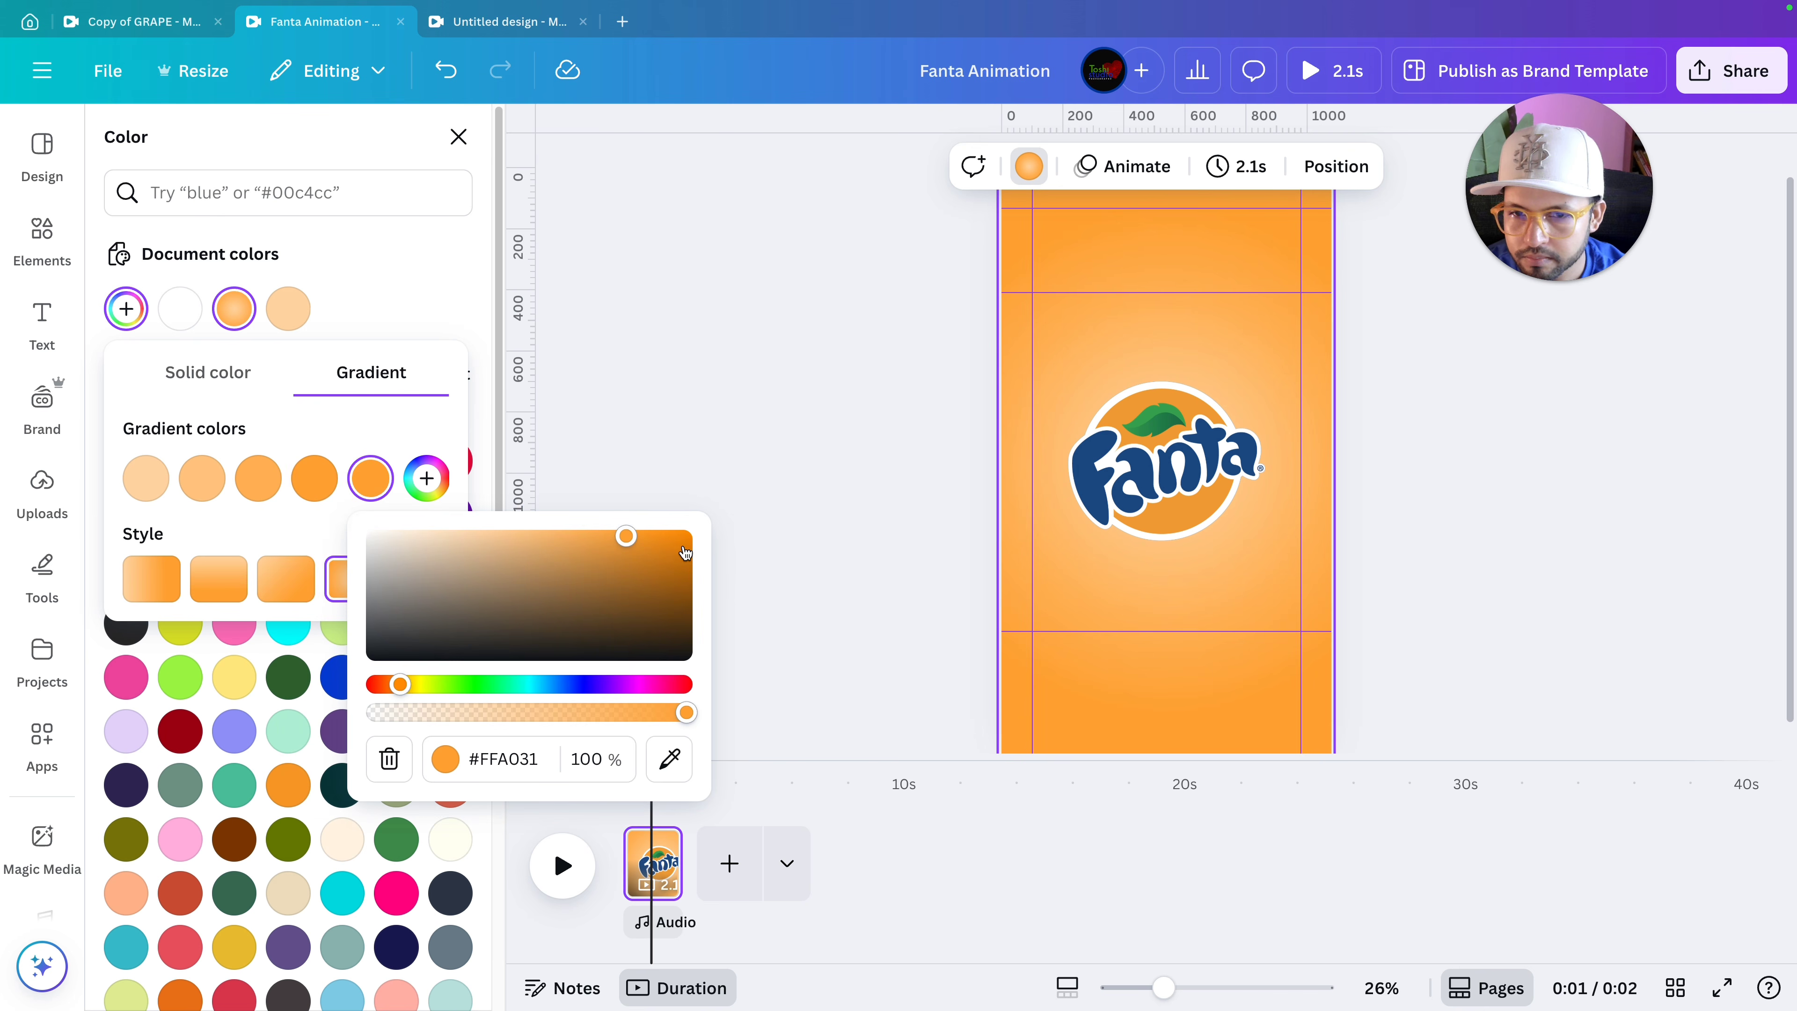
left_click(640, 538)
left_click_drag(640, 538, 646, 536)
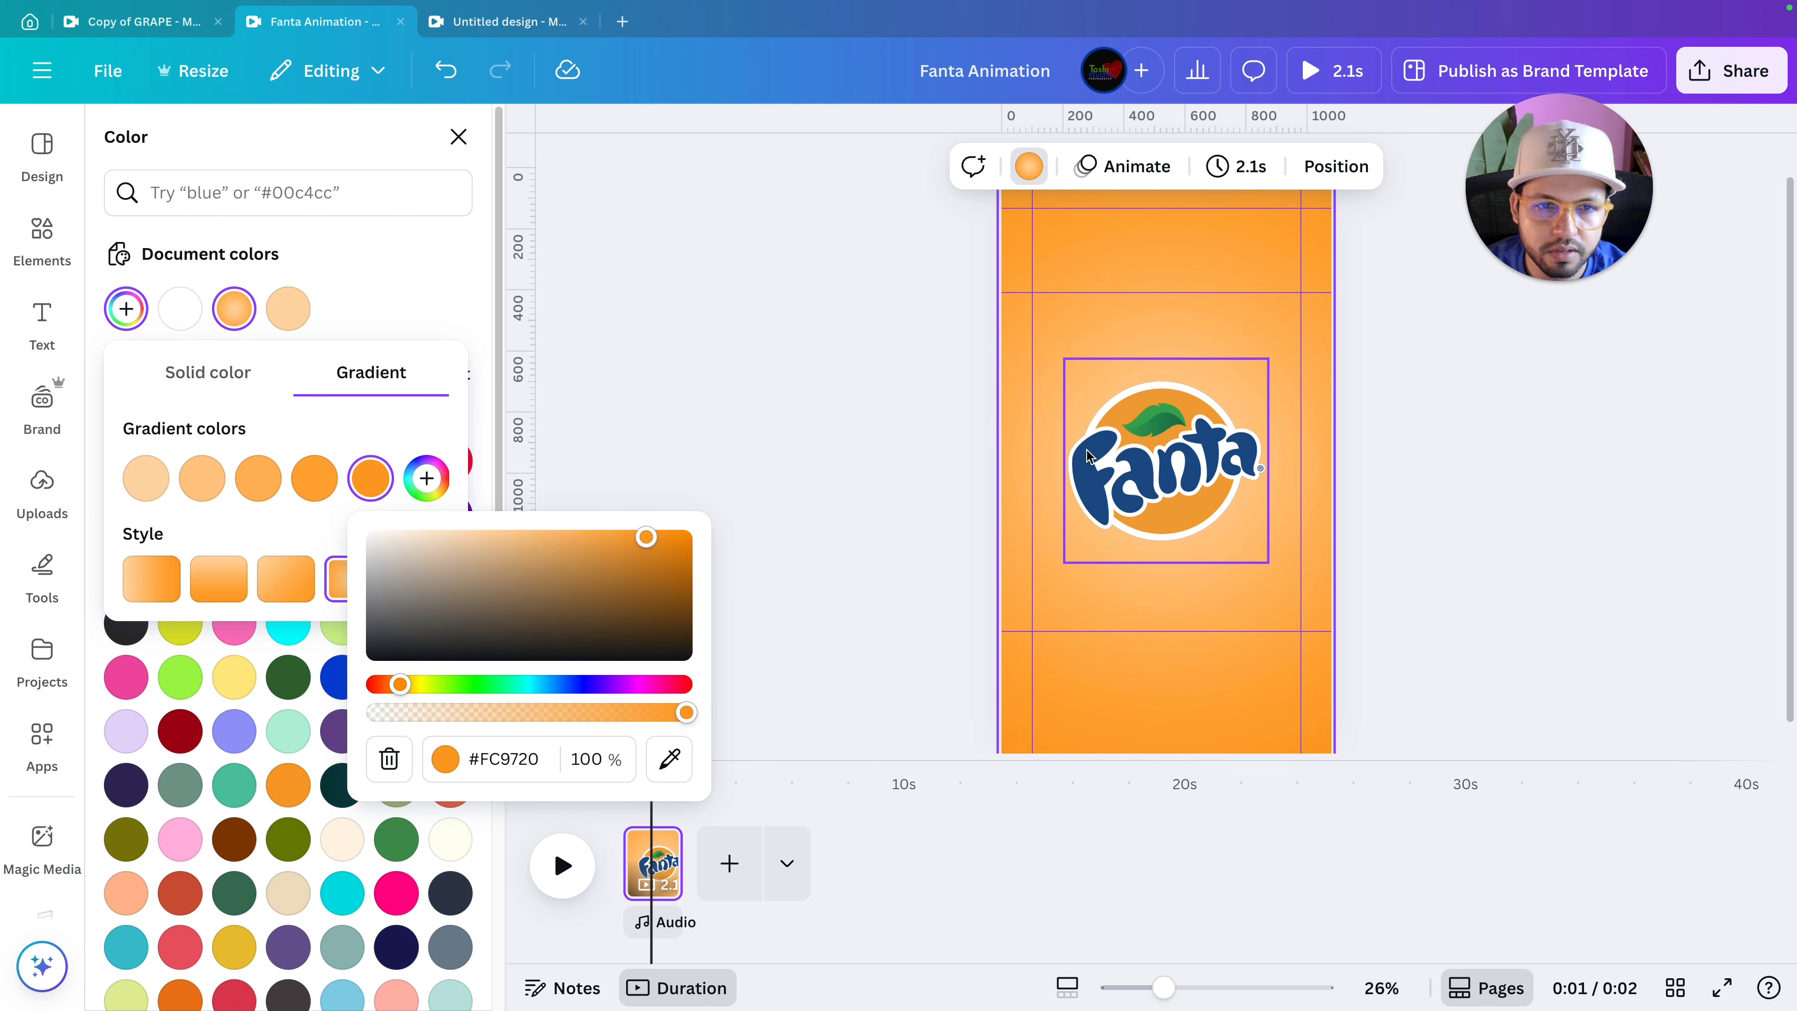
scroll(1201, 368, "down", 2)
scroll(1201, 369, "down", 1)
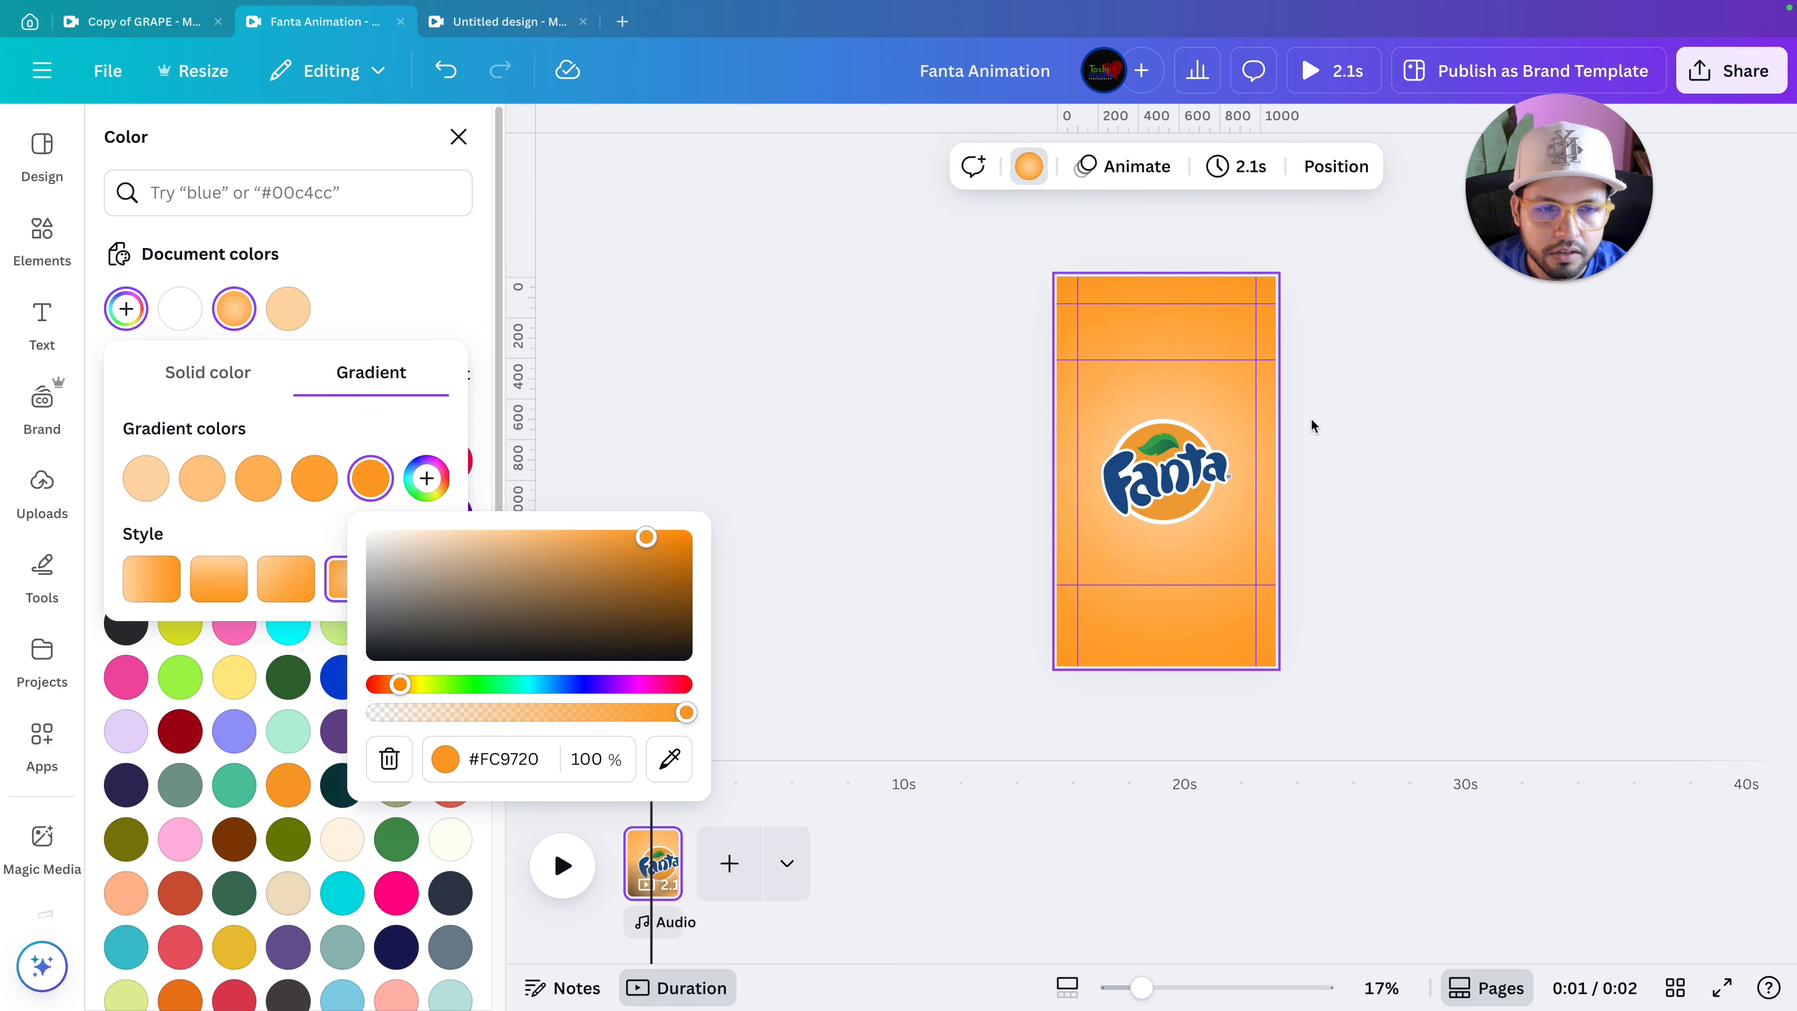
scroll(1312, 425, "up", 3)
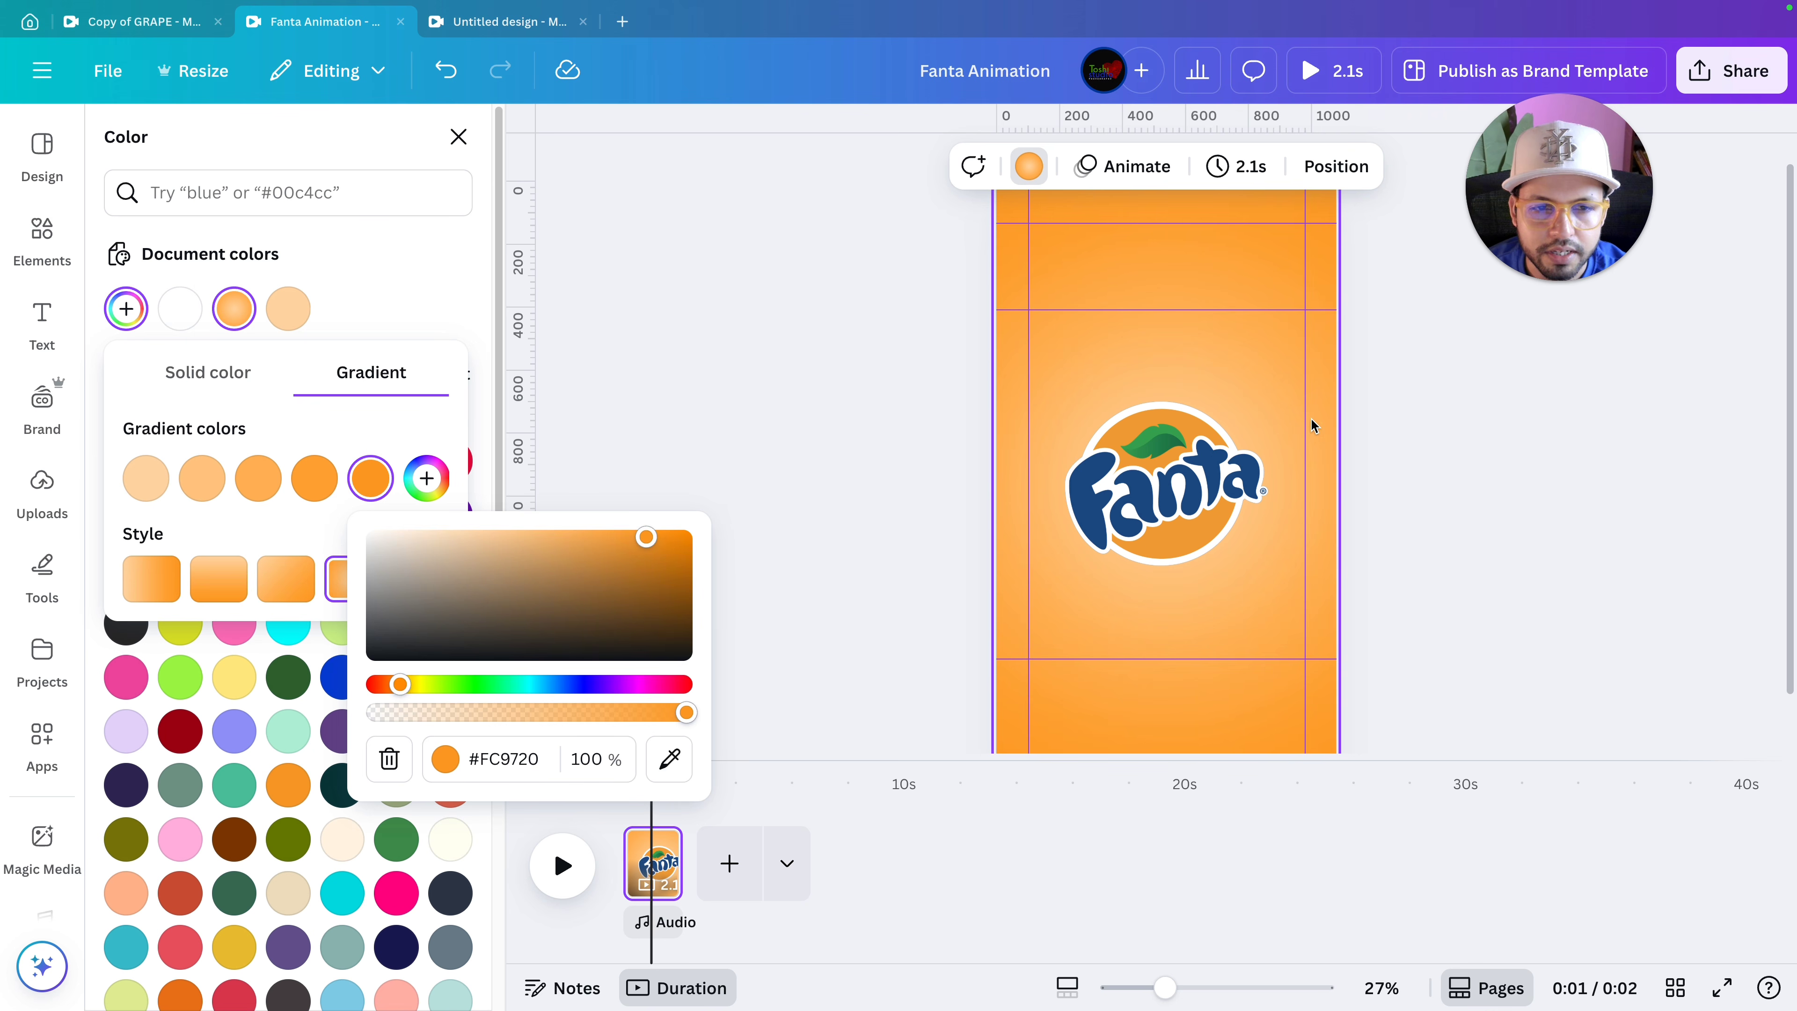
scroll(1312, 425, "down", 1)
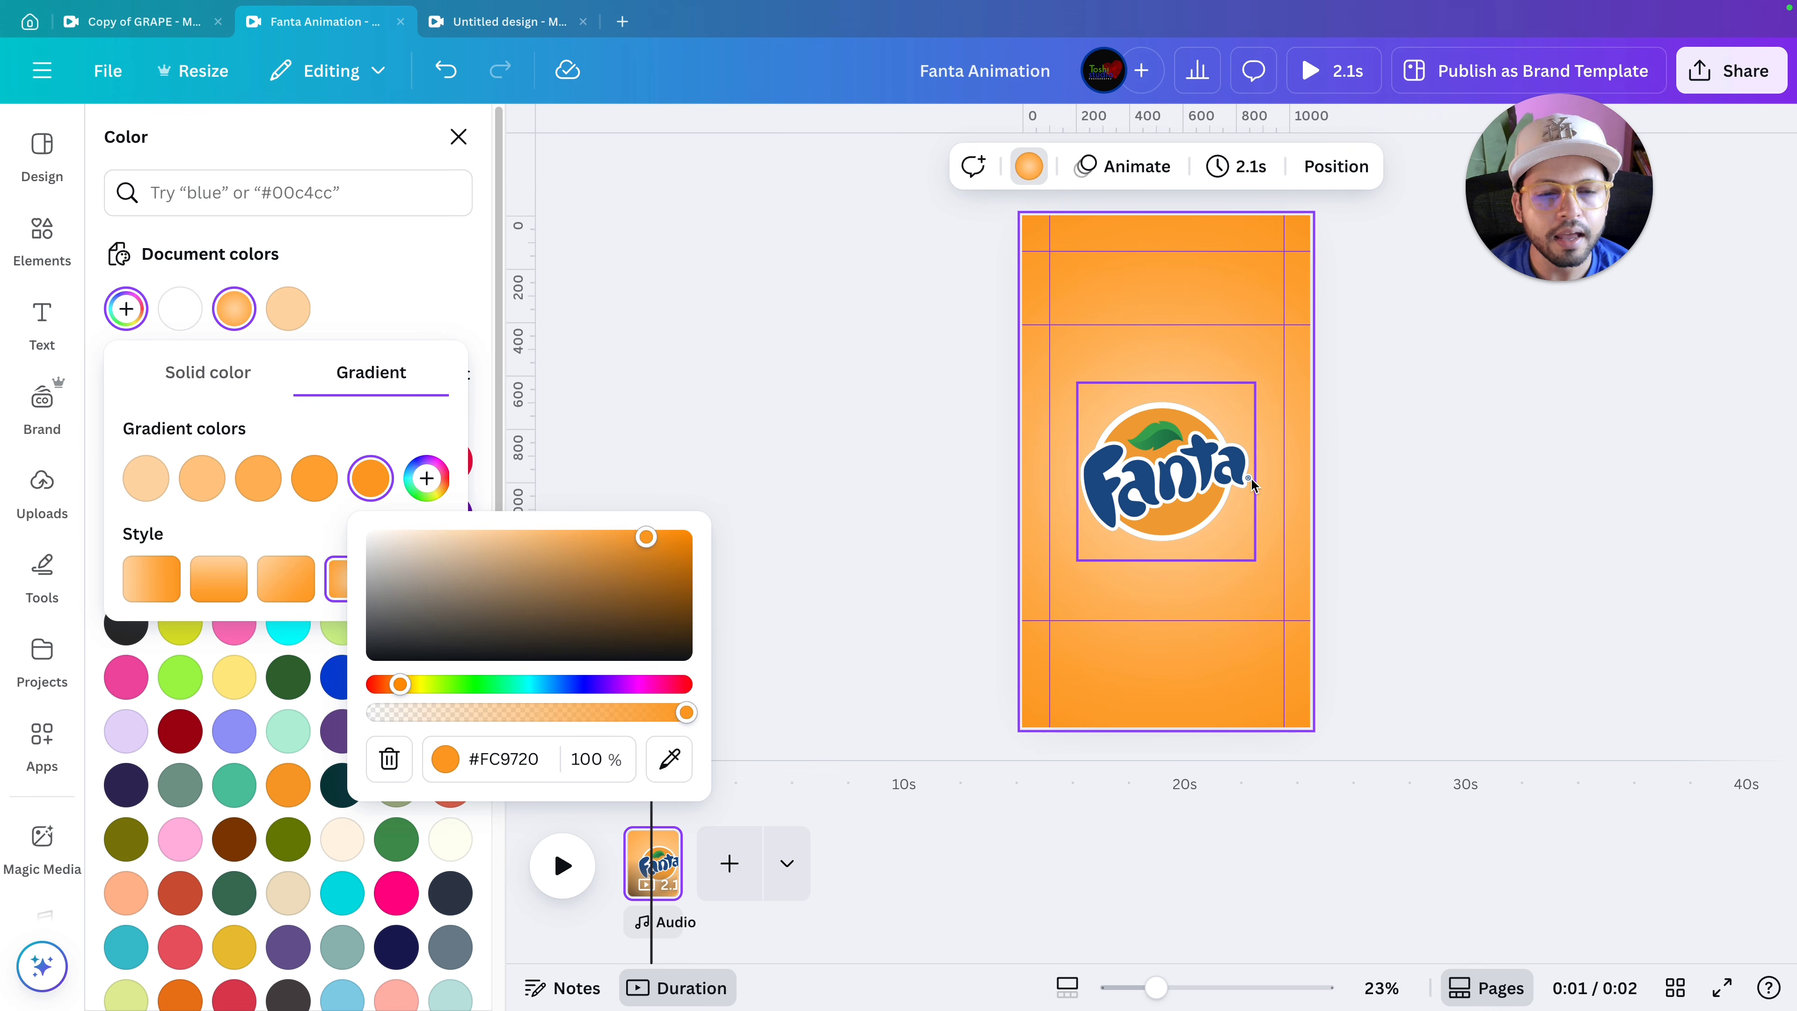
scroll(1251, 483, "up", 2)
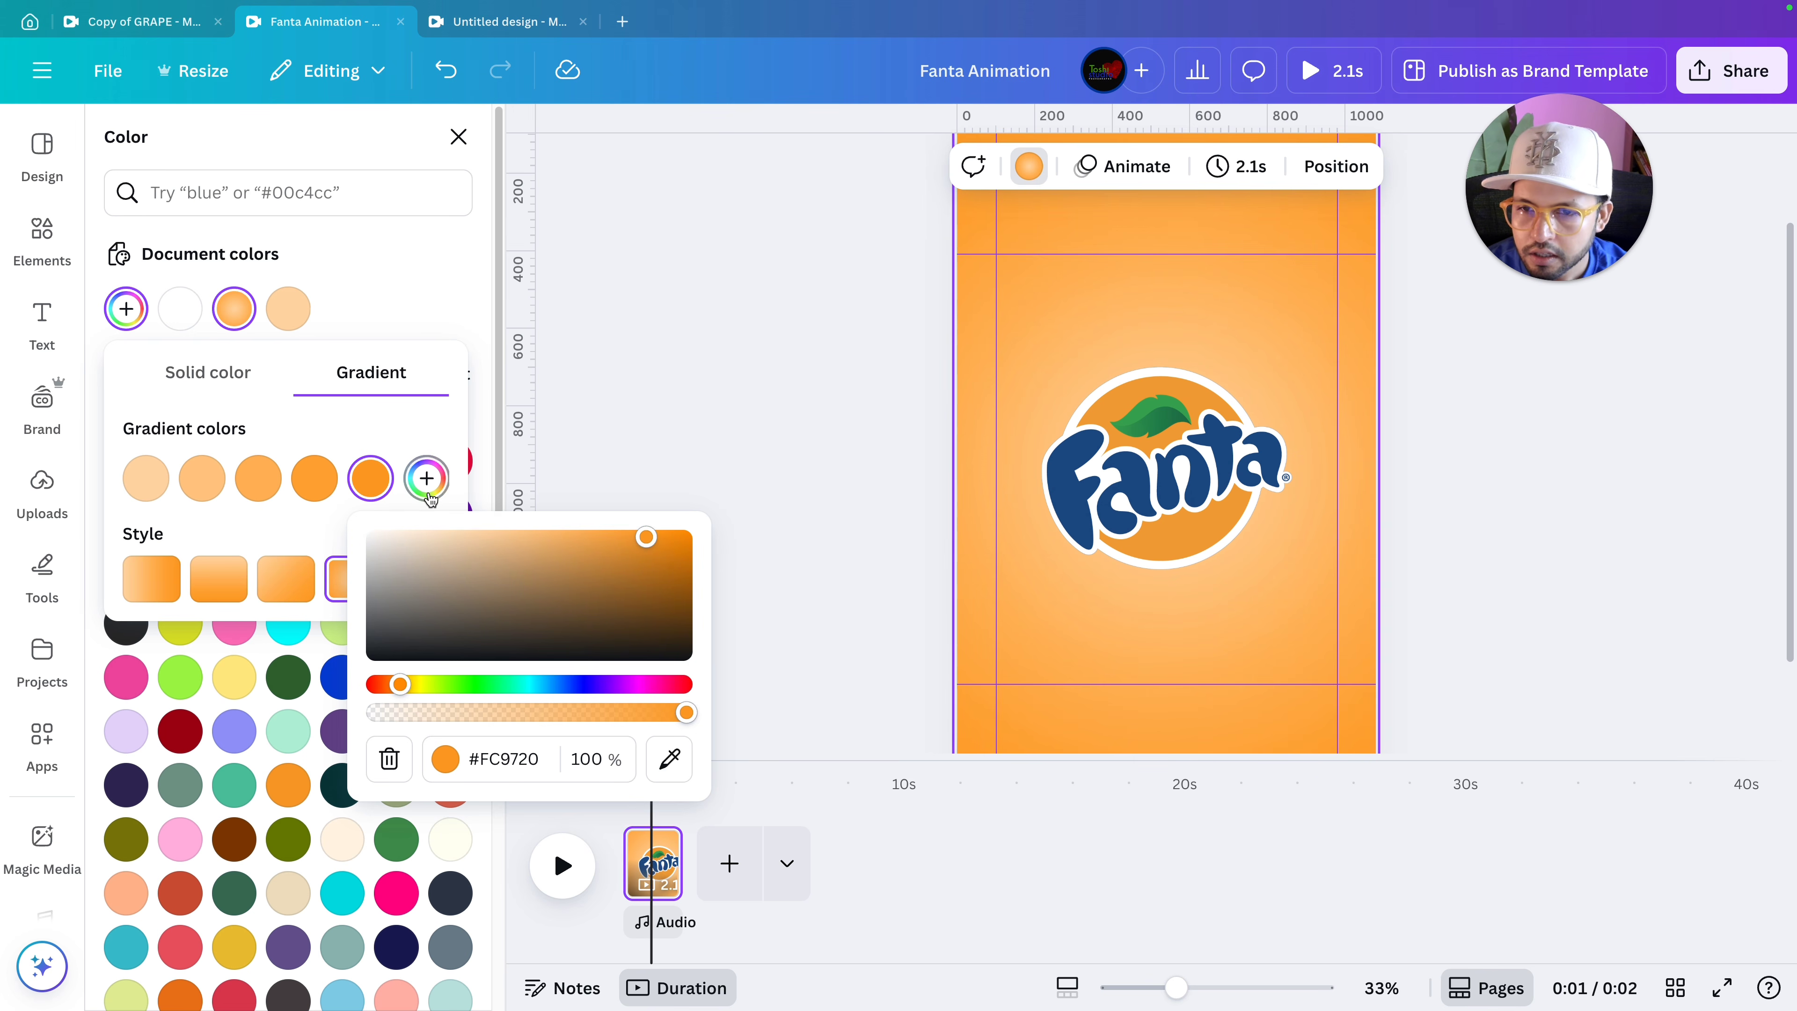
left_click_drag(644, 536, 655, 534)
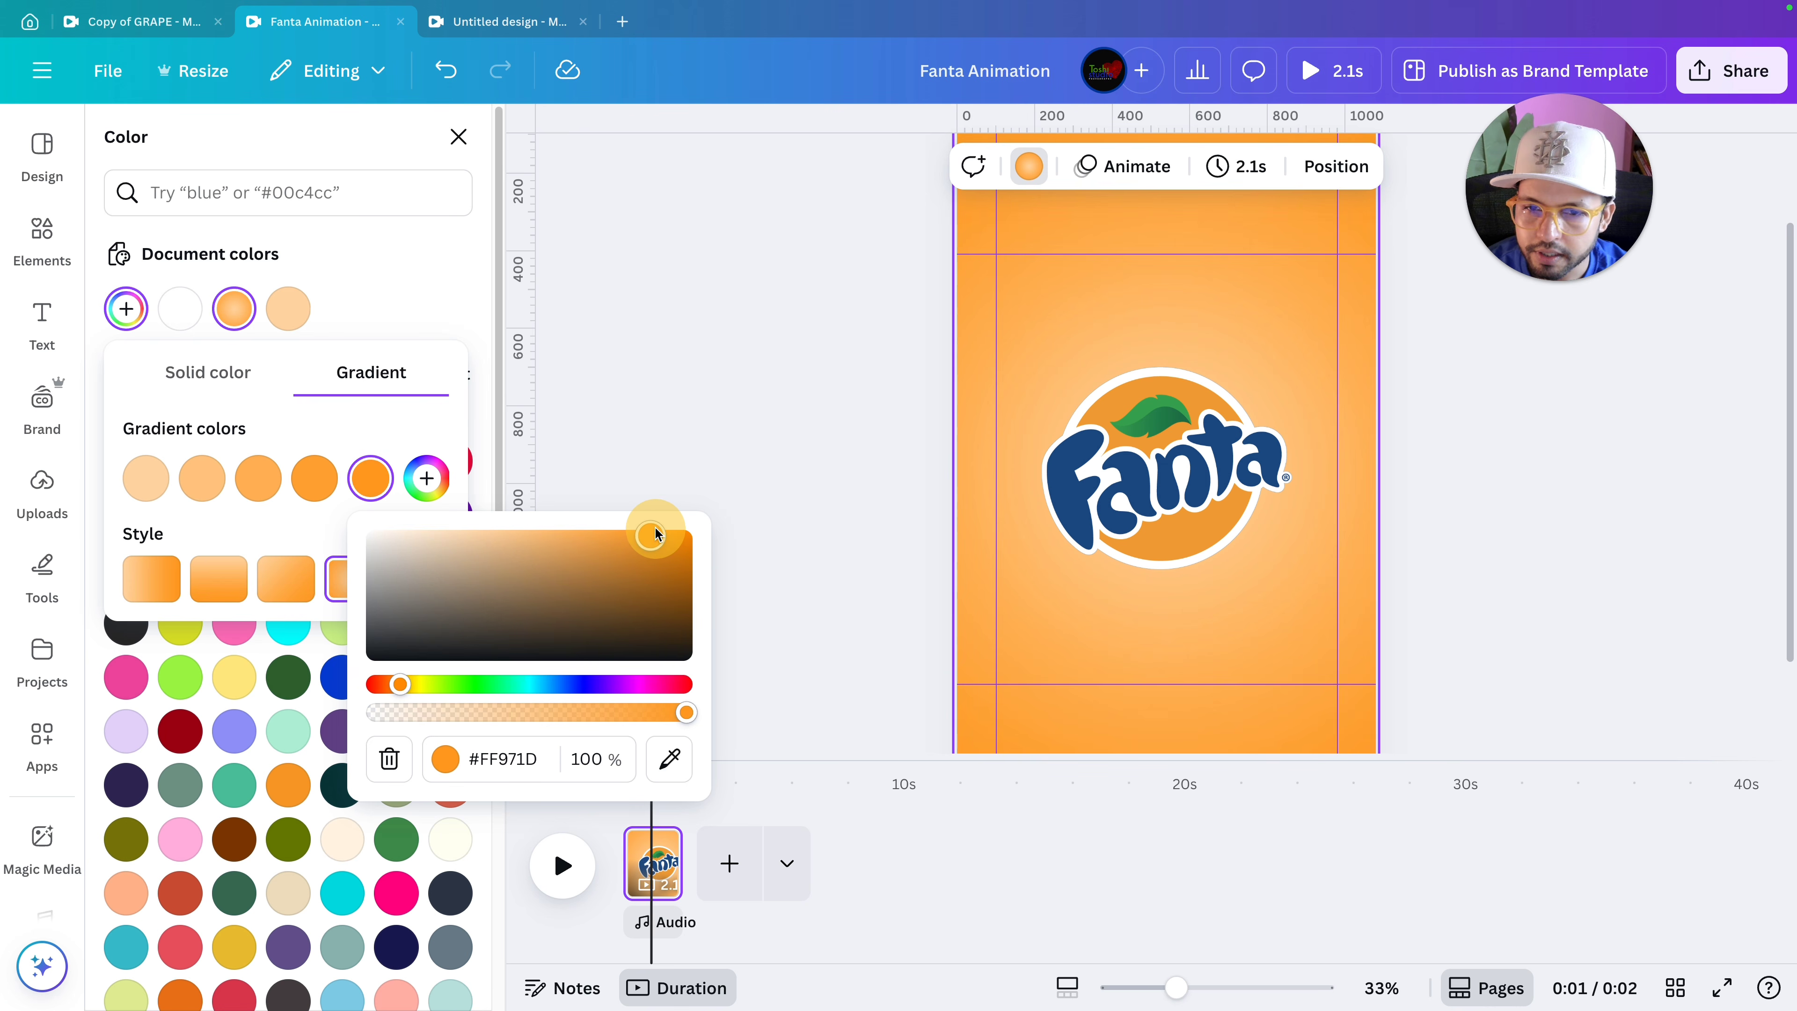
Add a sixth background gradient color and darken it to about #F88E12.
left_click(427, 479)
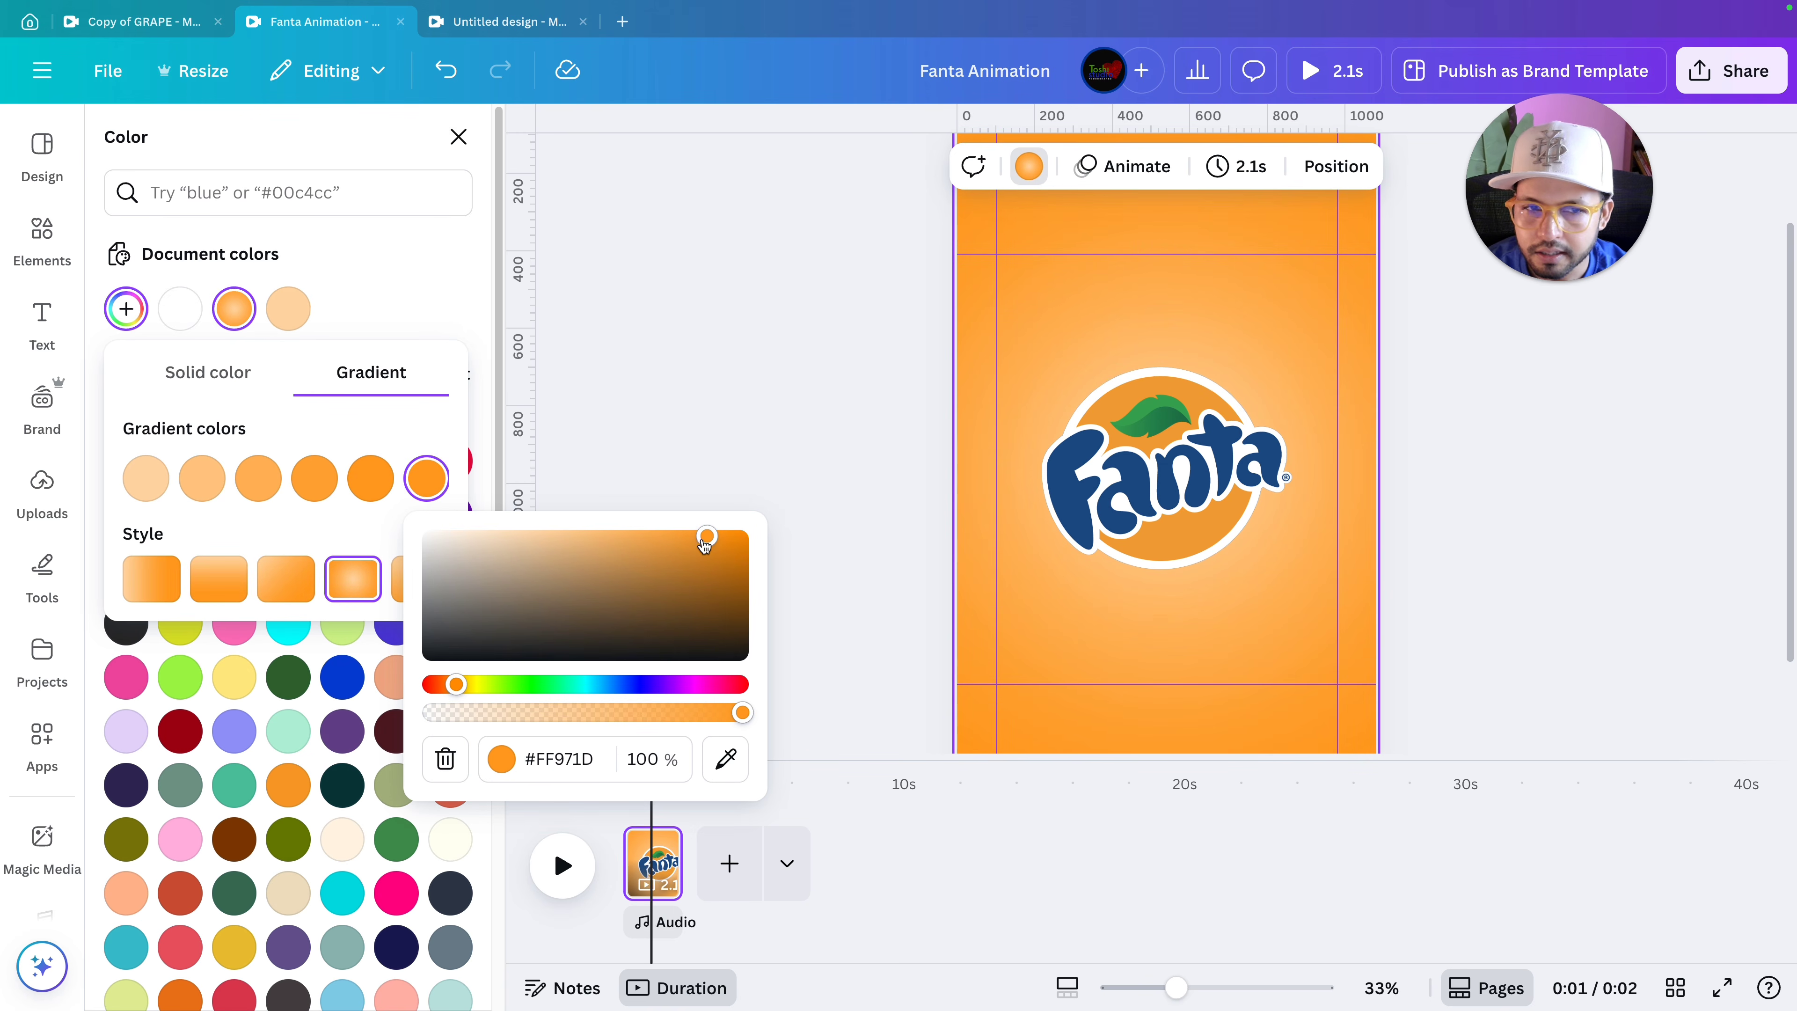
left_click_drag(706, 536, 726, 526)
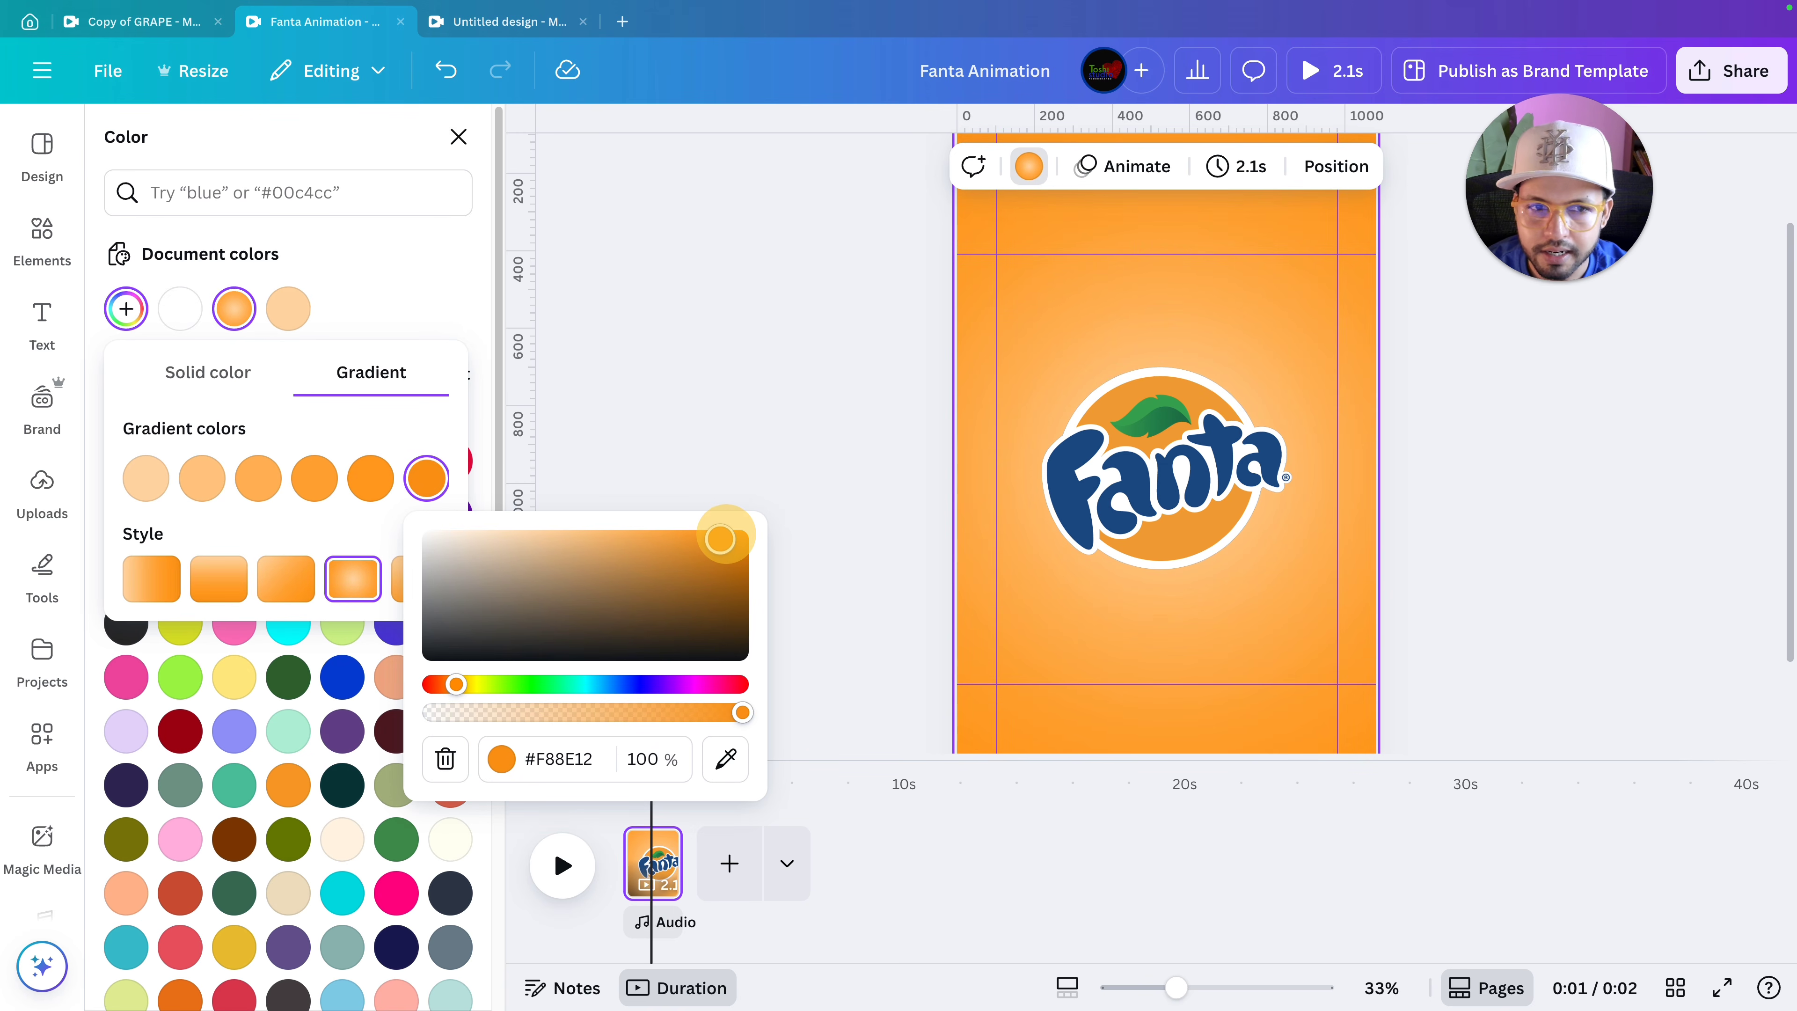
left_click(414, 434)
scroll(1198, 438, "down", 5)
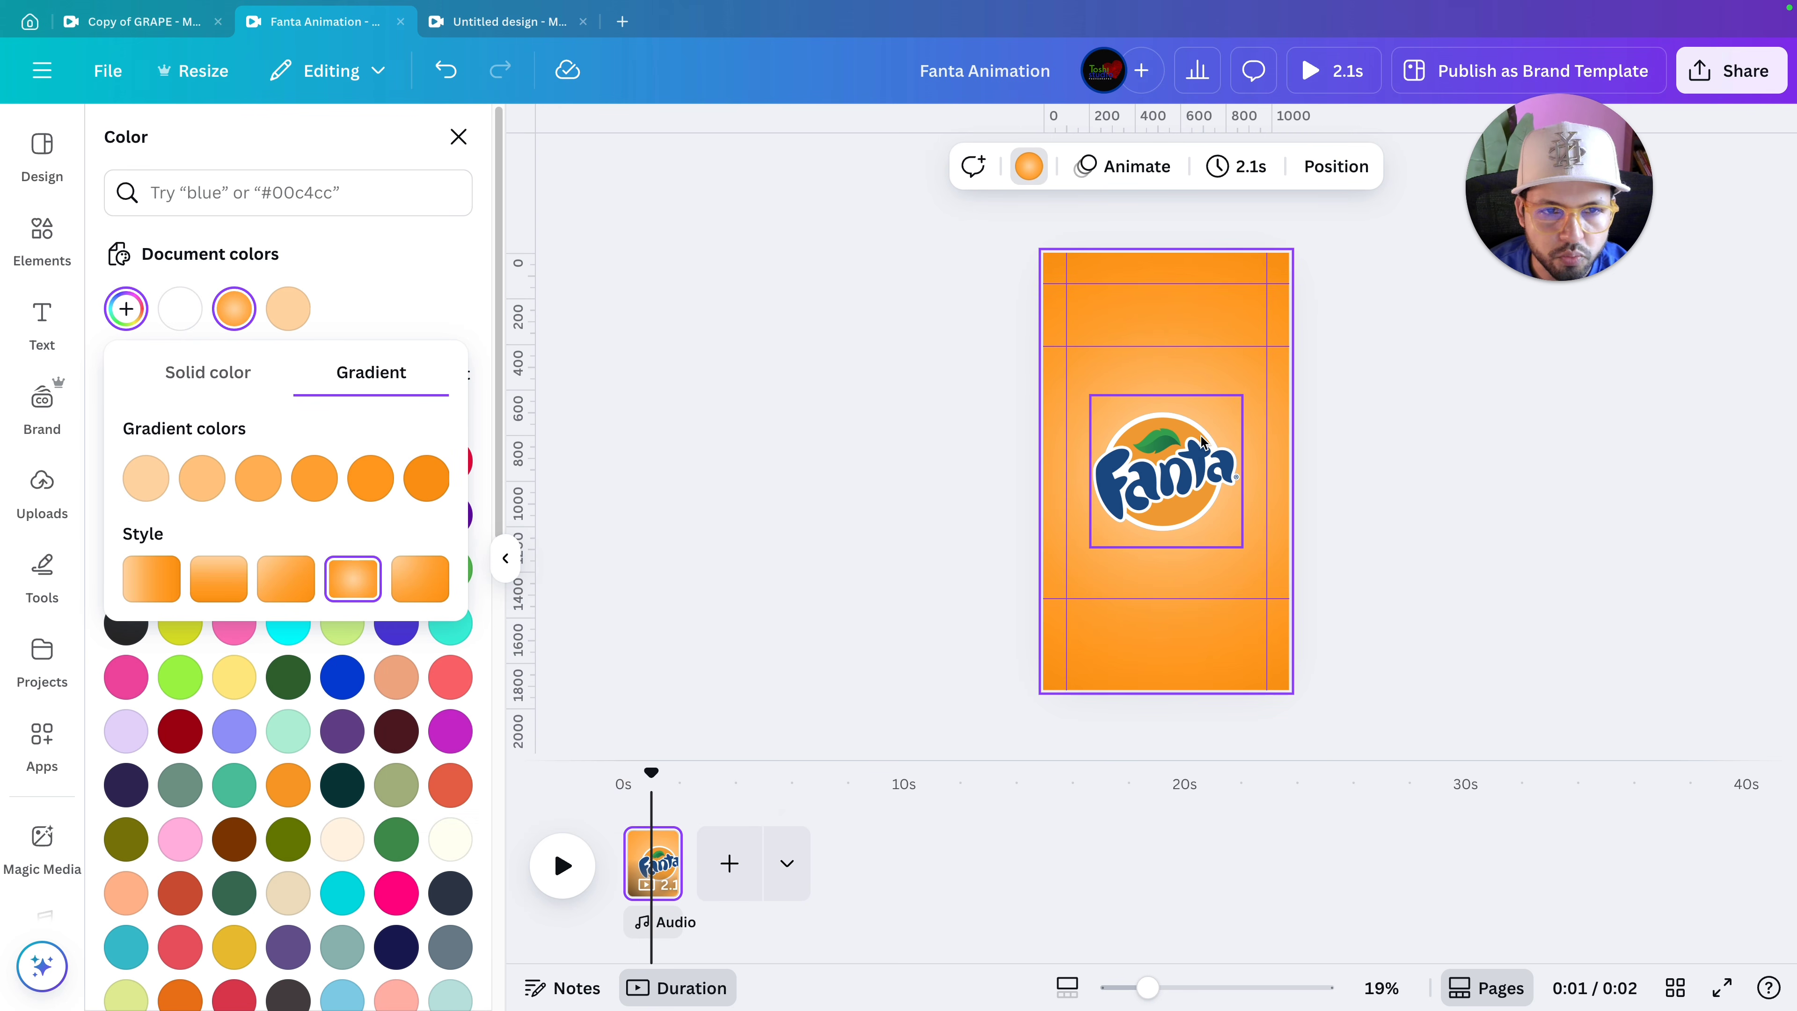
scroll(1201, 442, "up", 3)
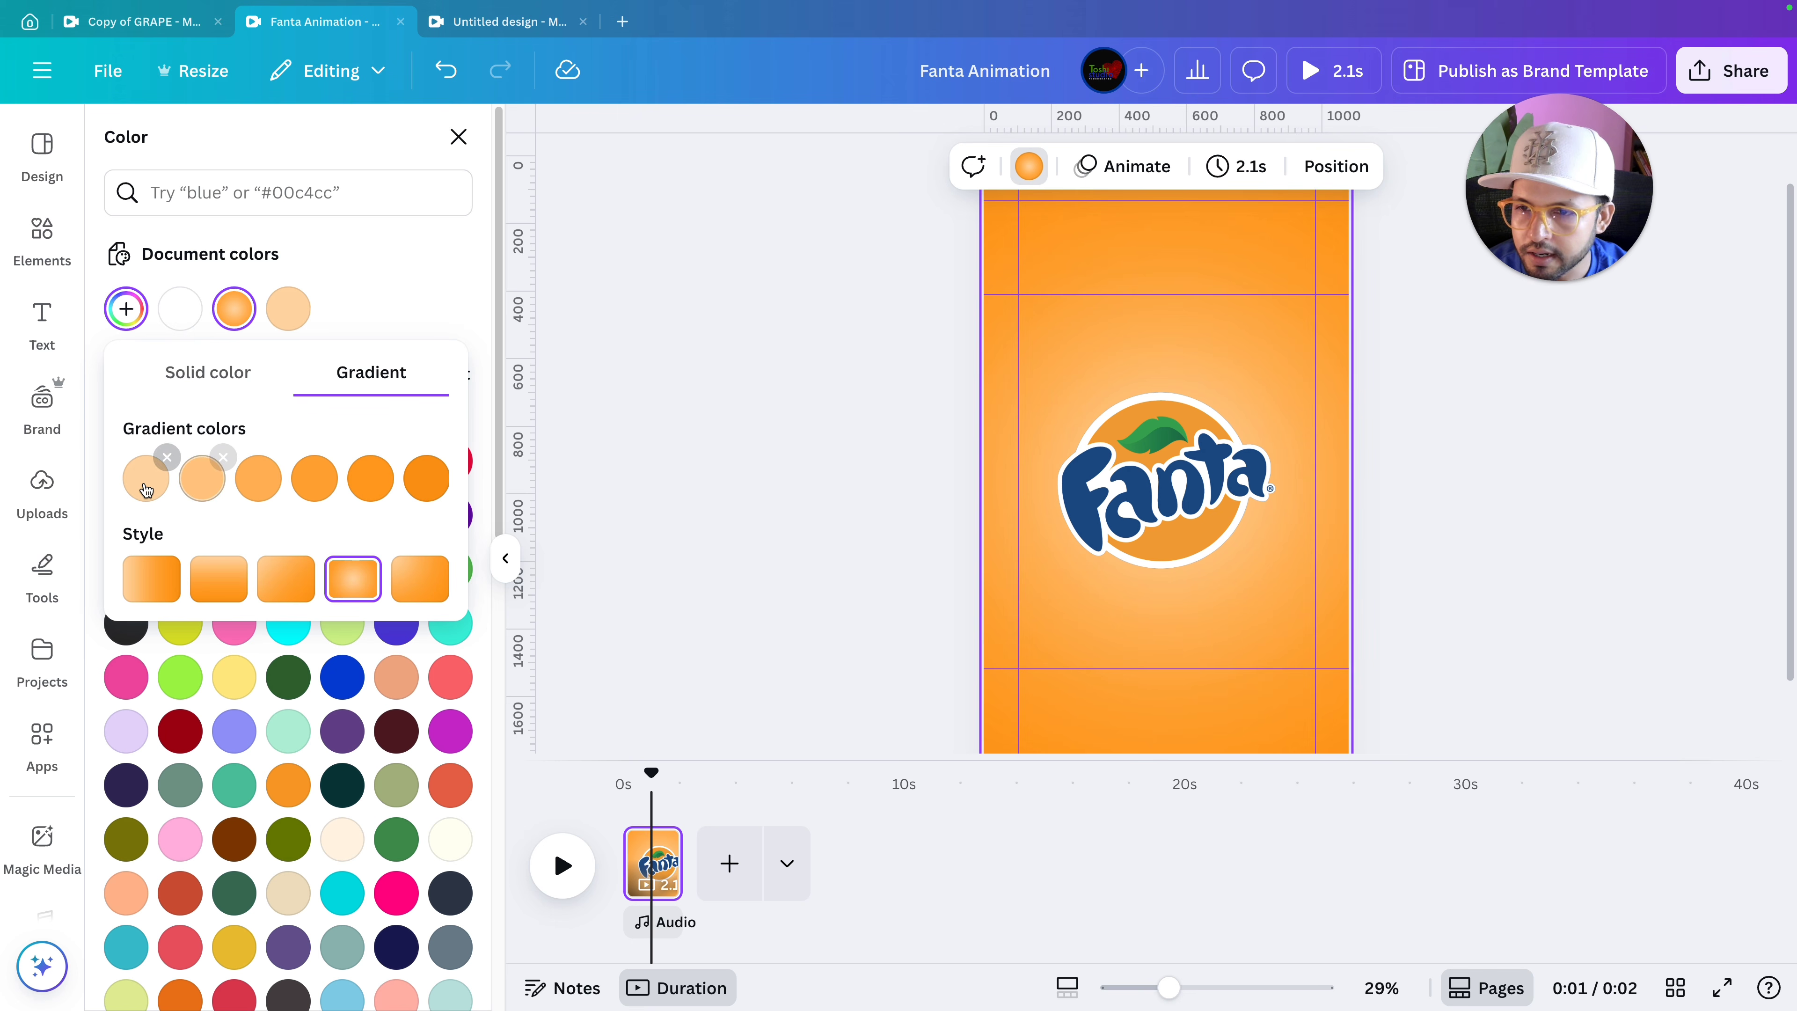
Lighten the first three background gradient colors: near-white cream, pale orange and #FFBE71.
left_click(145, 478)
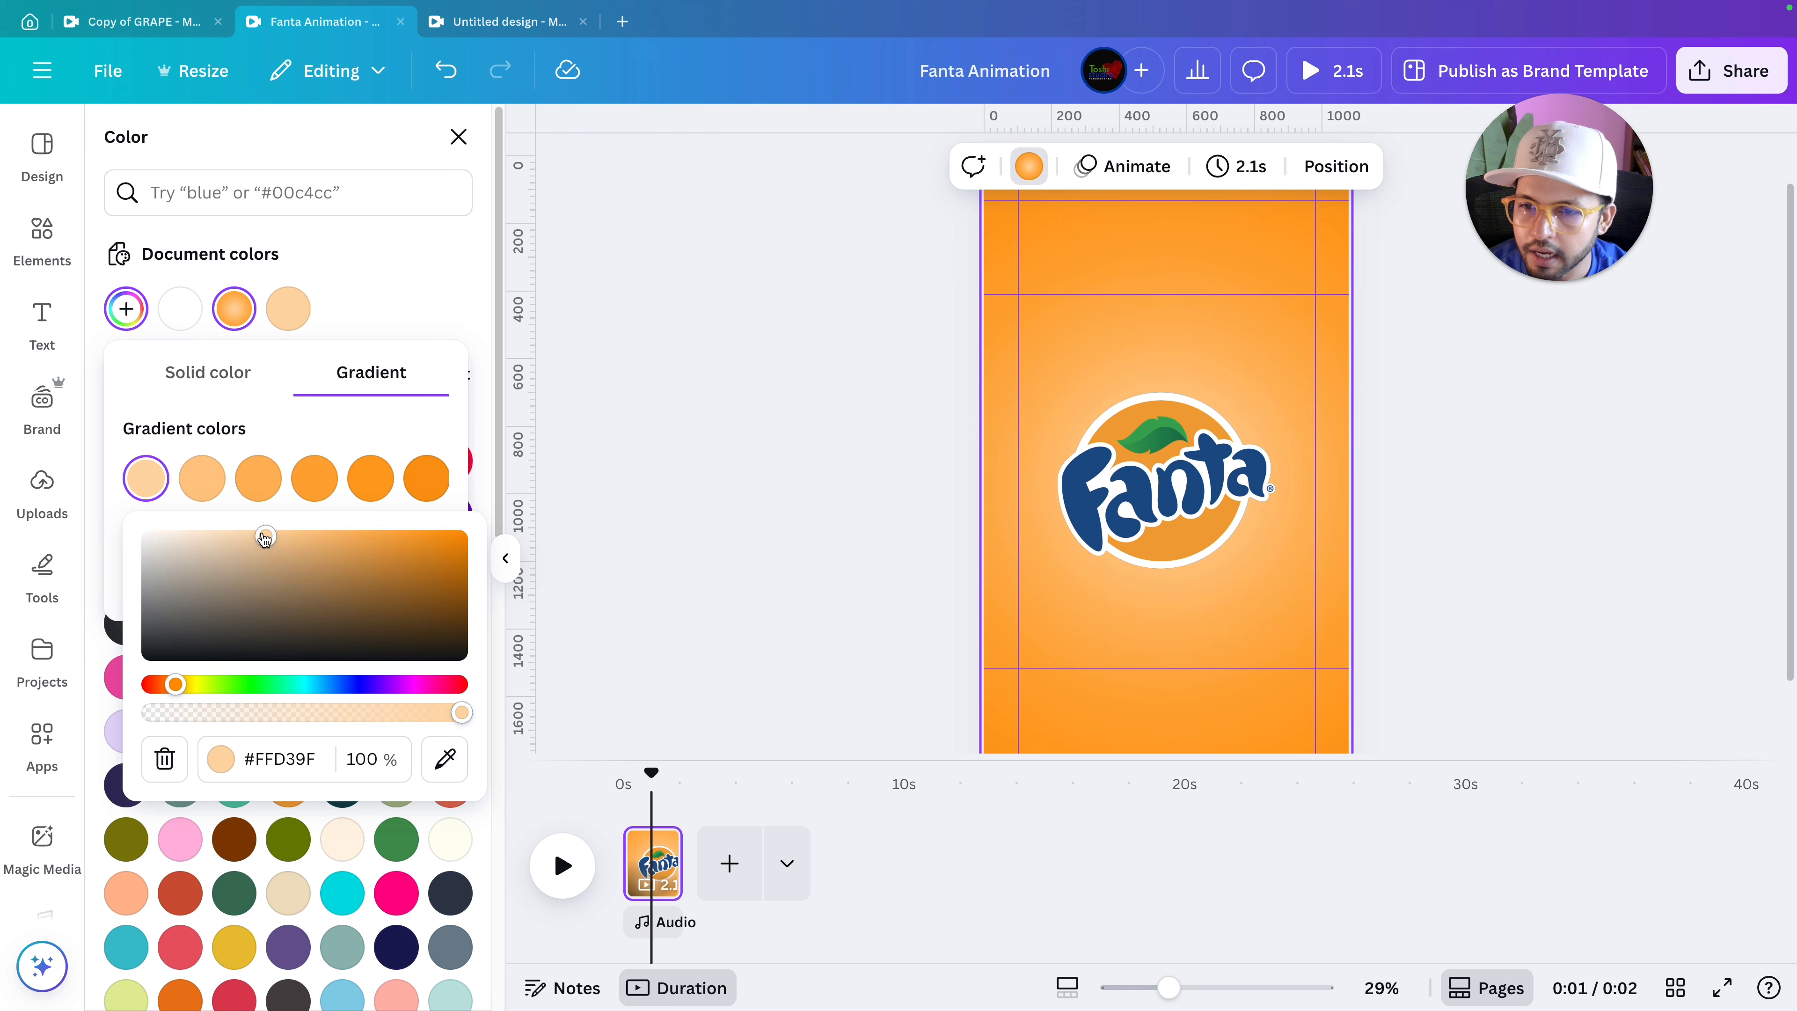
left_click_drag(261, 536, 174, 502)
left_click(201, 477)
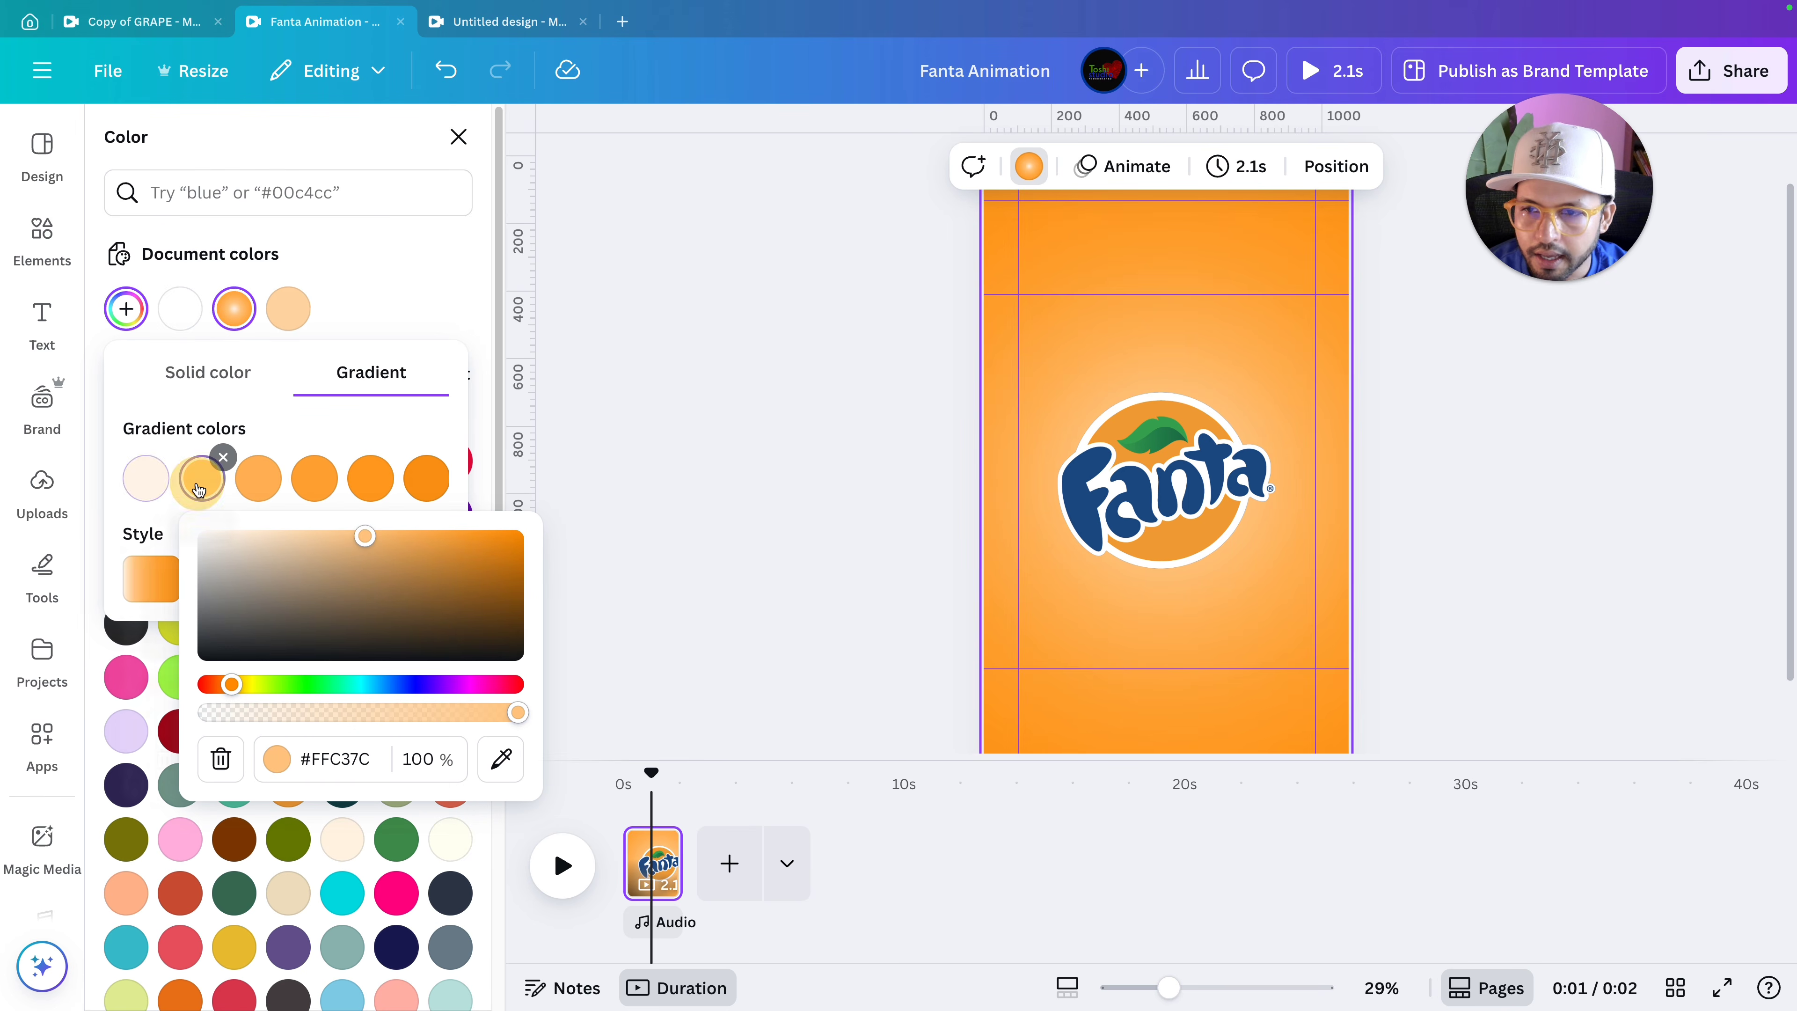
left_click(349, 531)
left_click_drag(350, 531, 443, 528)
left_click(273, 493)
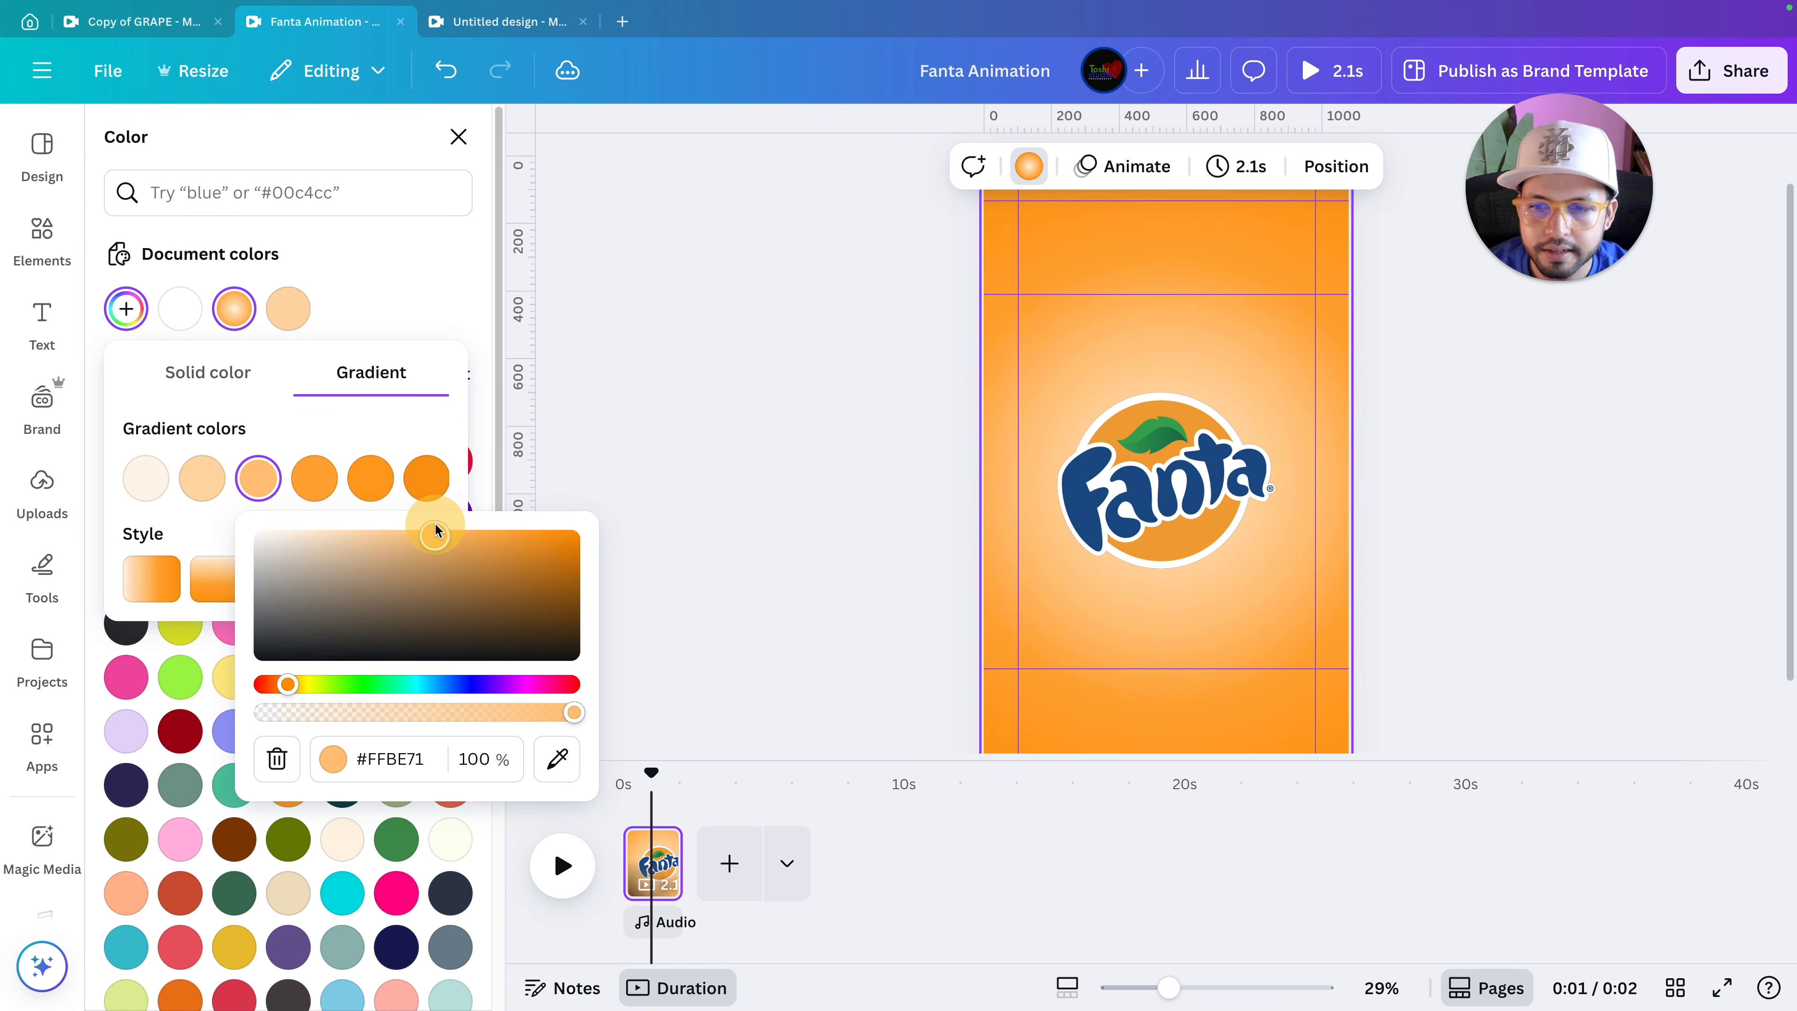
Lighten the fourth background gradient color to about #FCAD4F and set the fifth to #FFA63D.
left_click(314, 478)
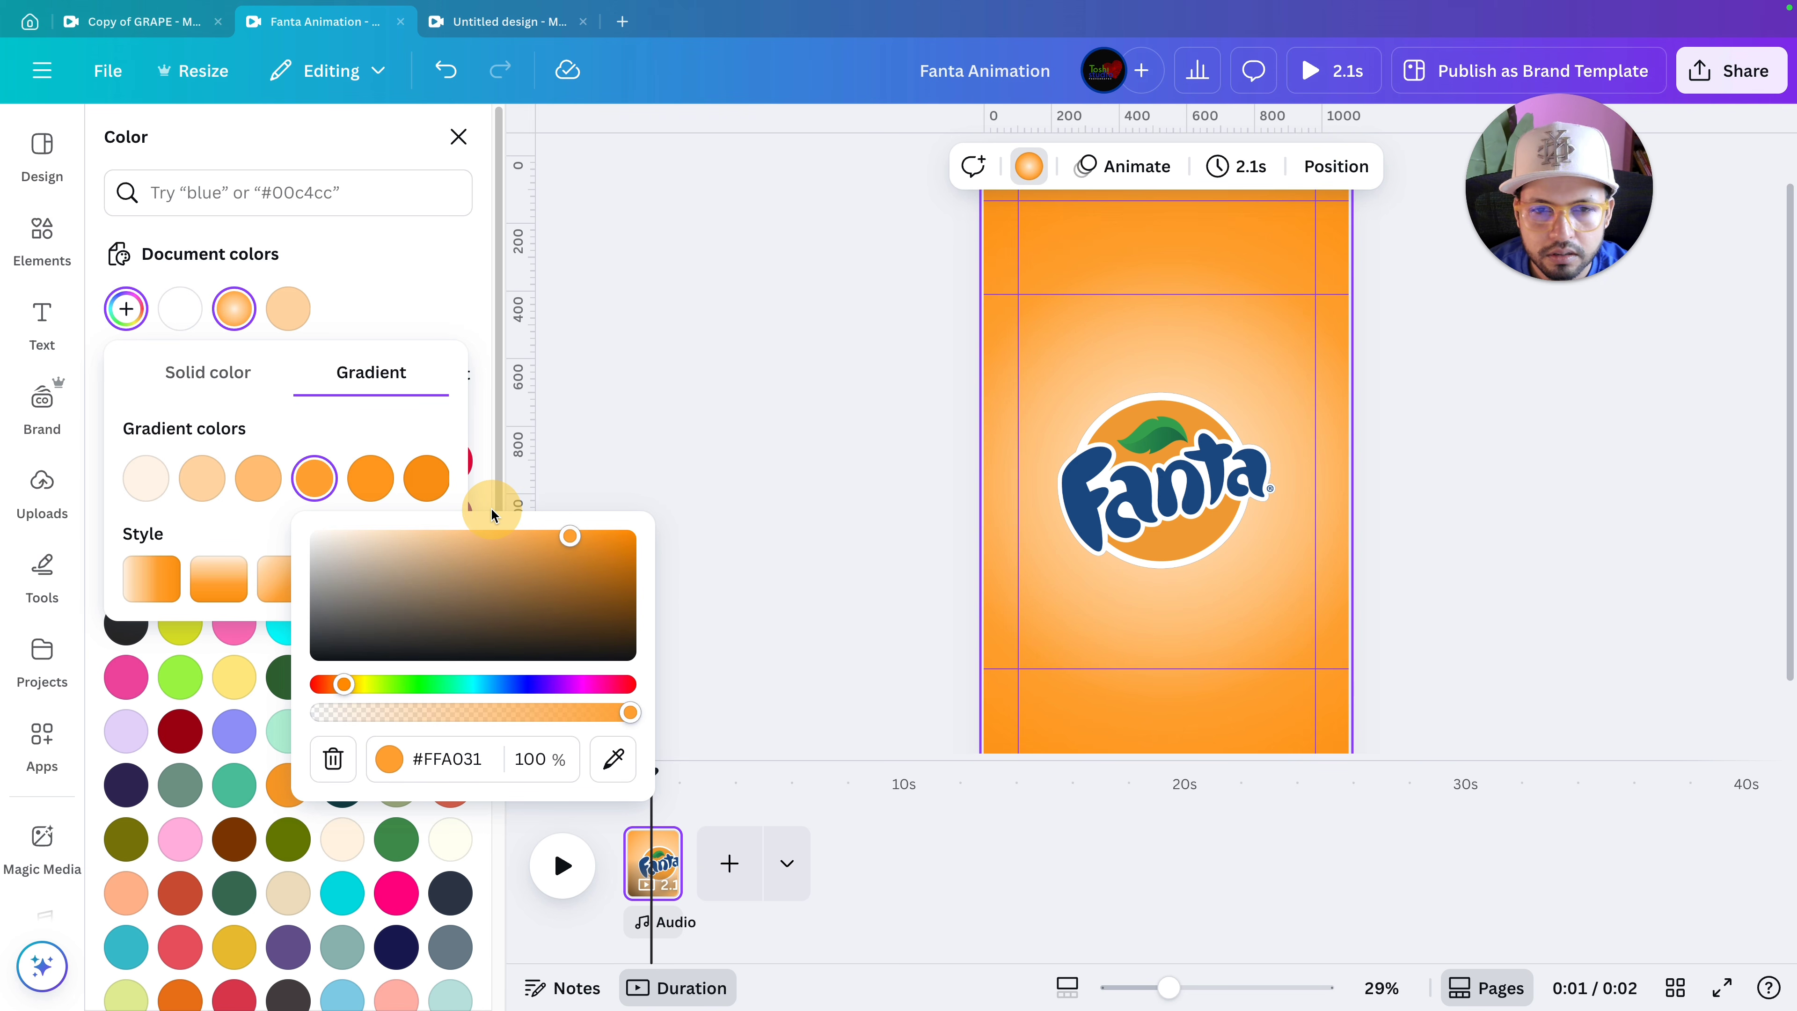
left_click(370, 478)
left_click(609, 523)
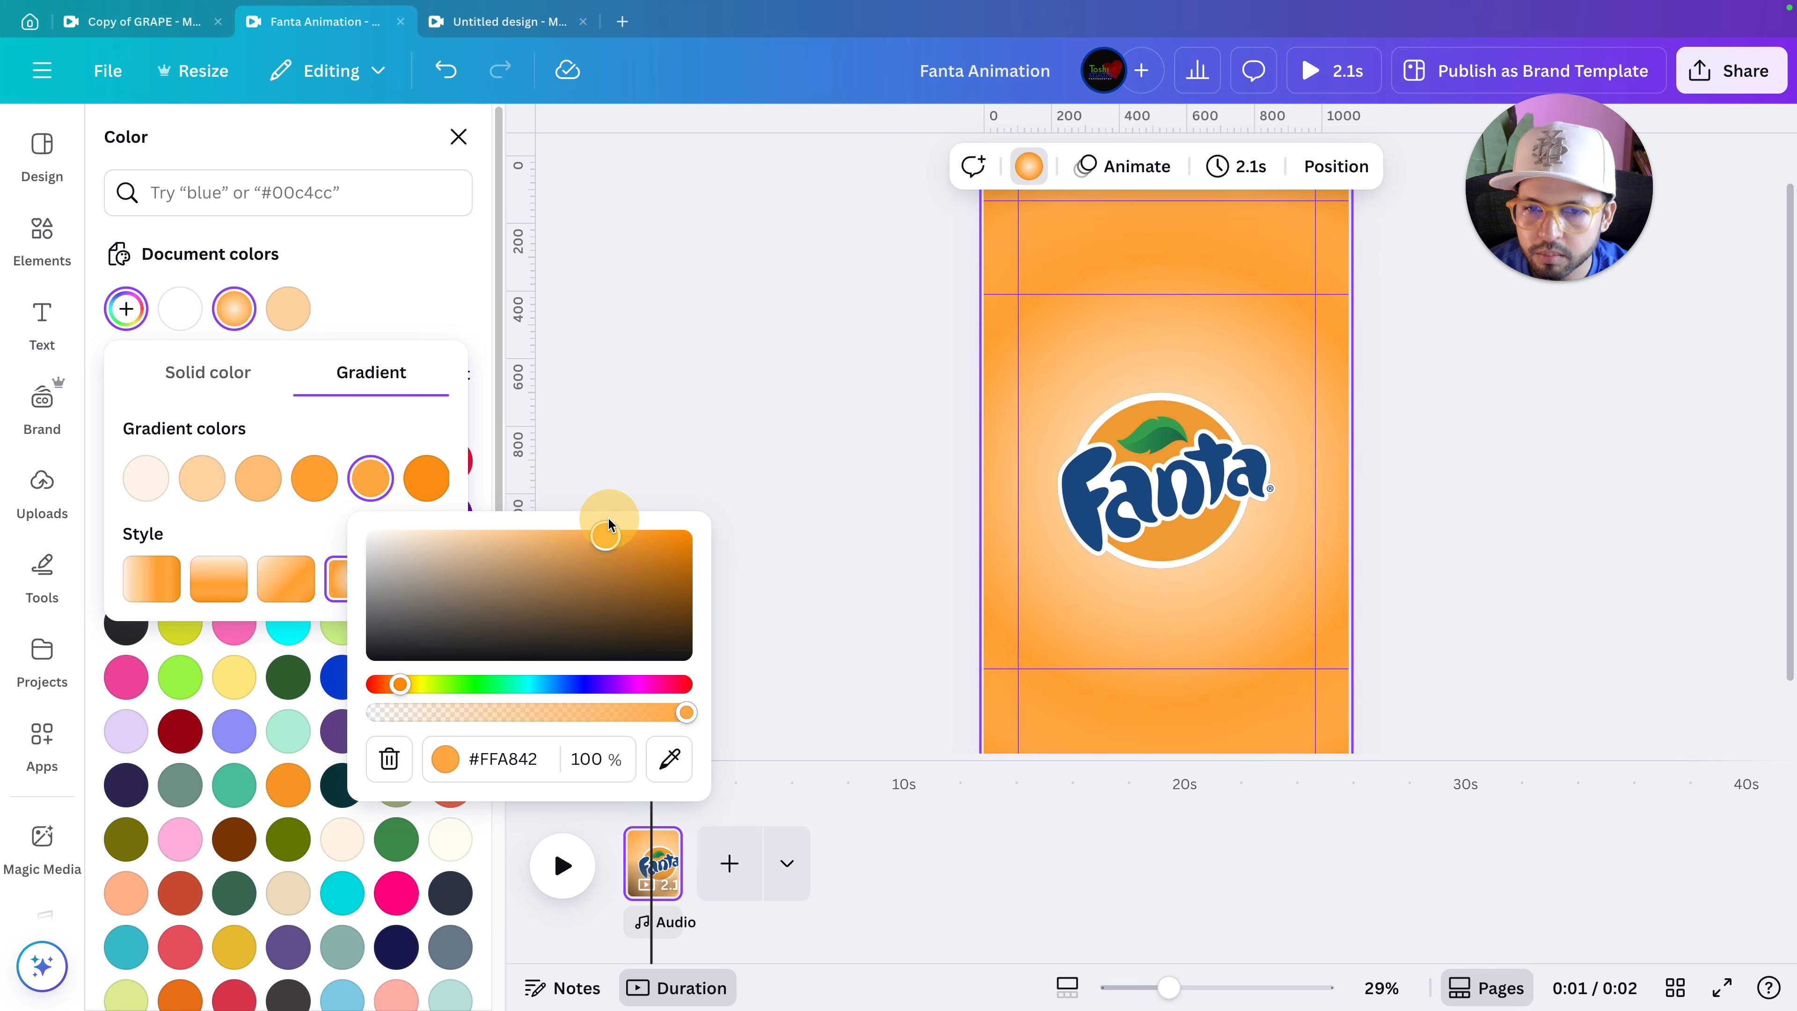
left_click_drag(608, 524, 531, 537)
left_click(315, 481)
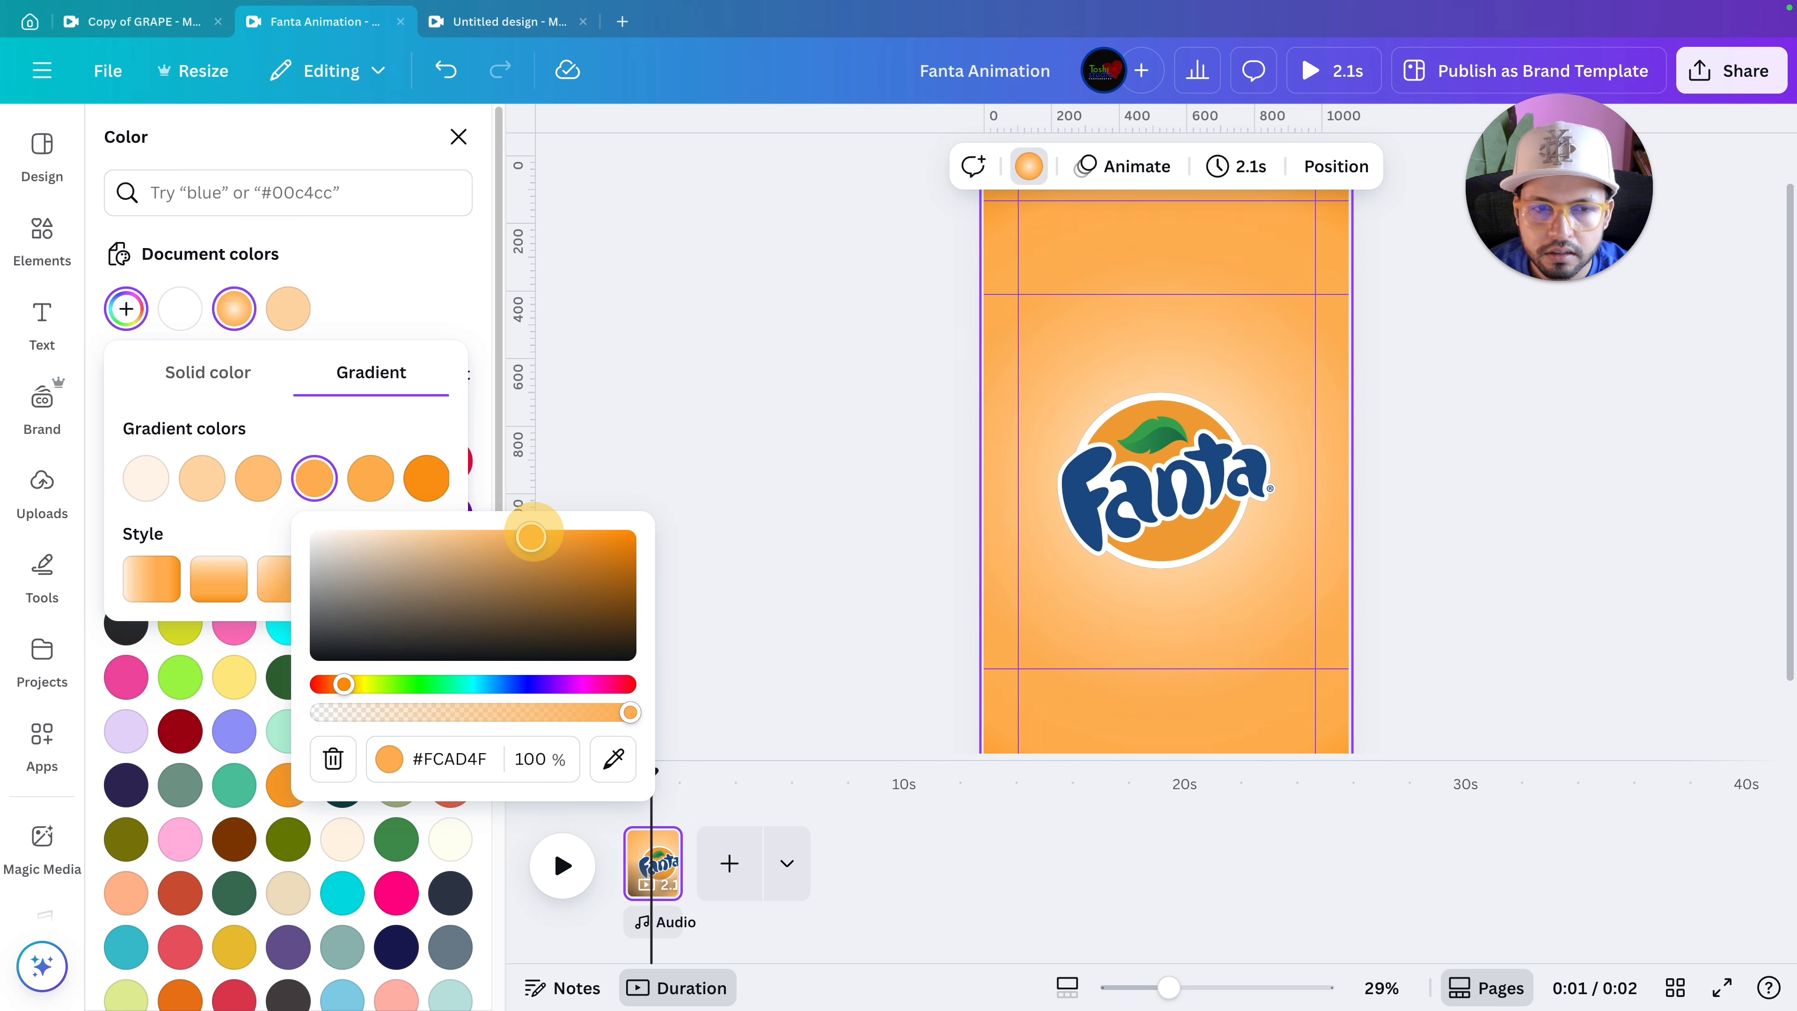
left_click(370, 478)
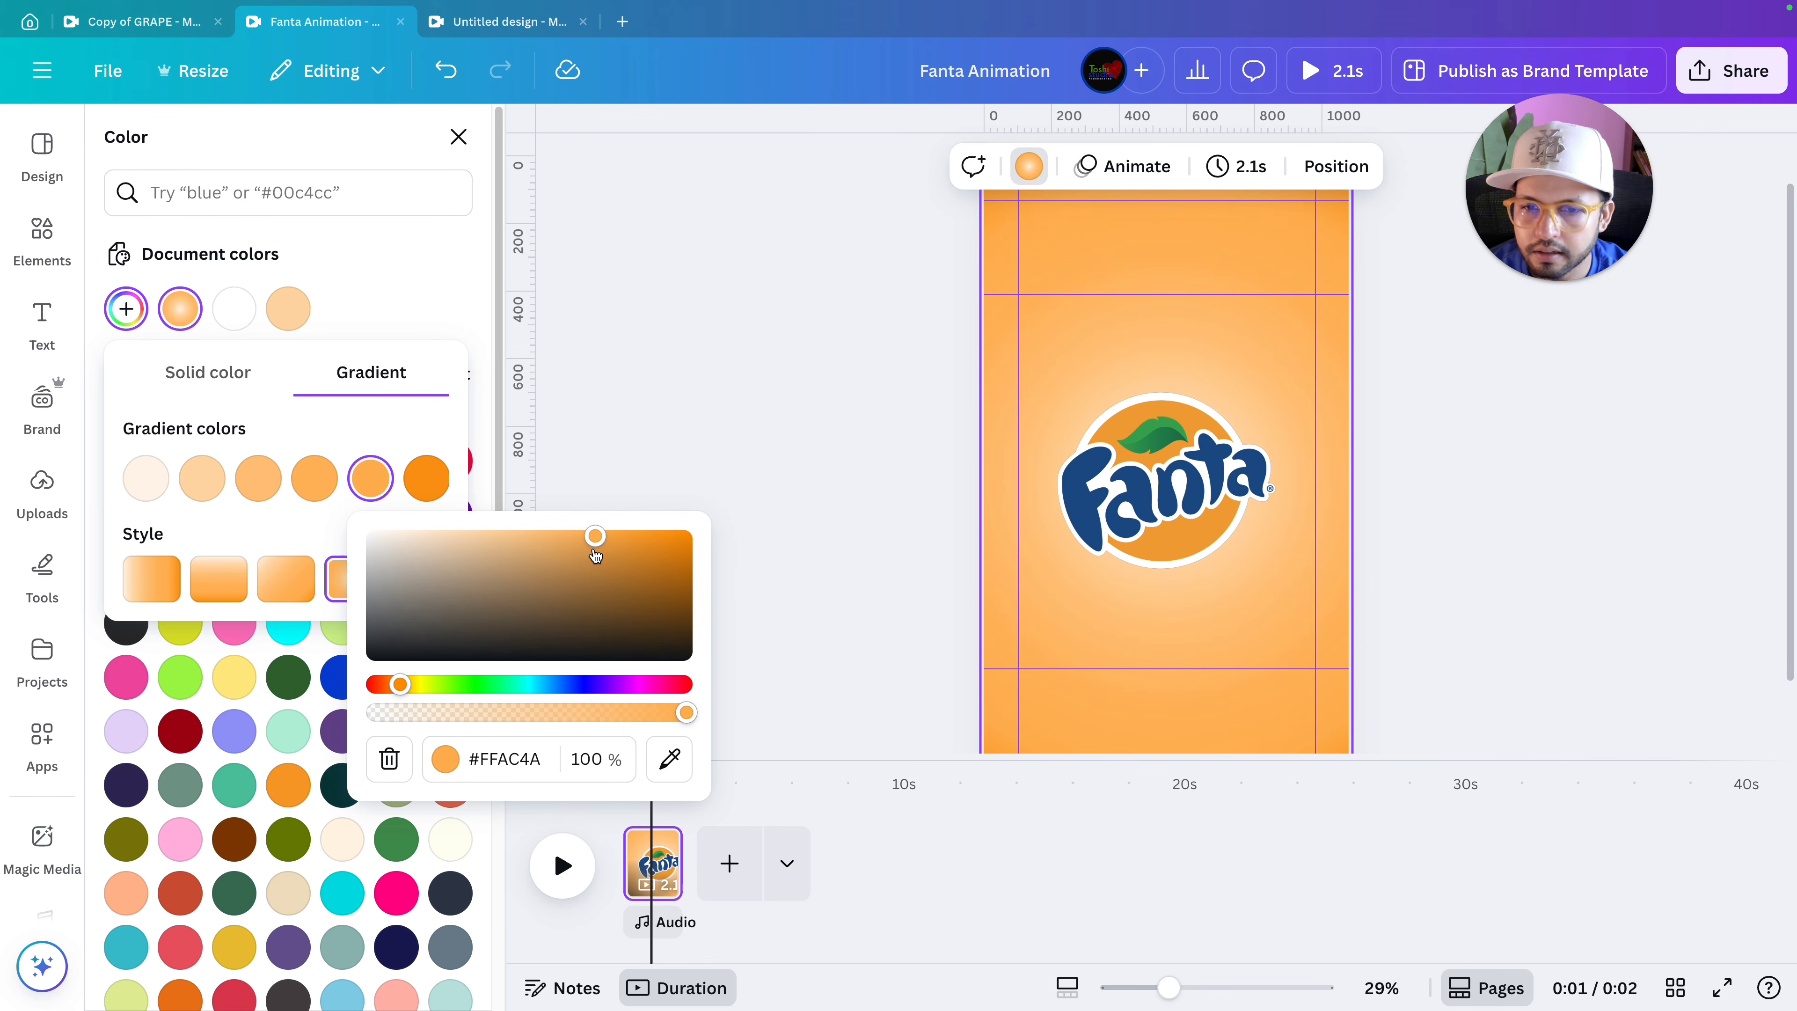
left_click_drag(595, 536, 611, 536)
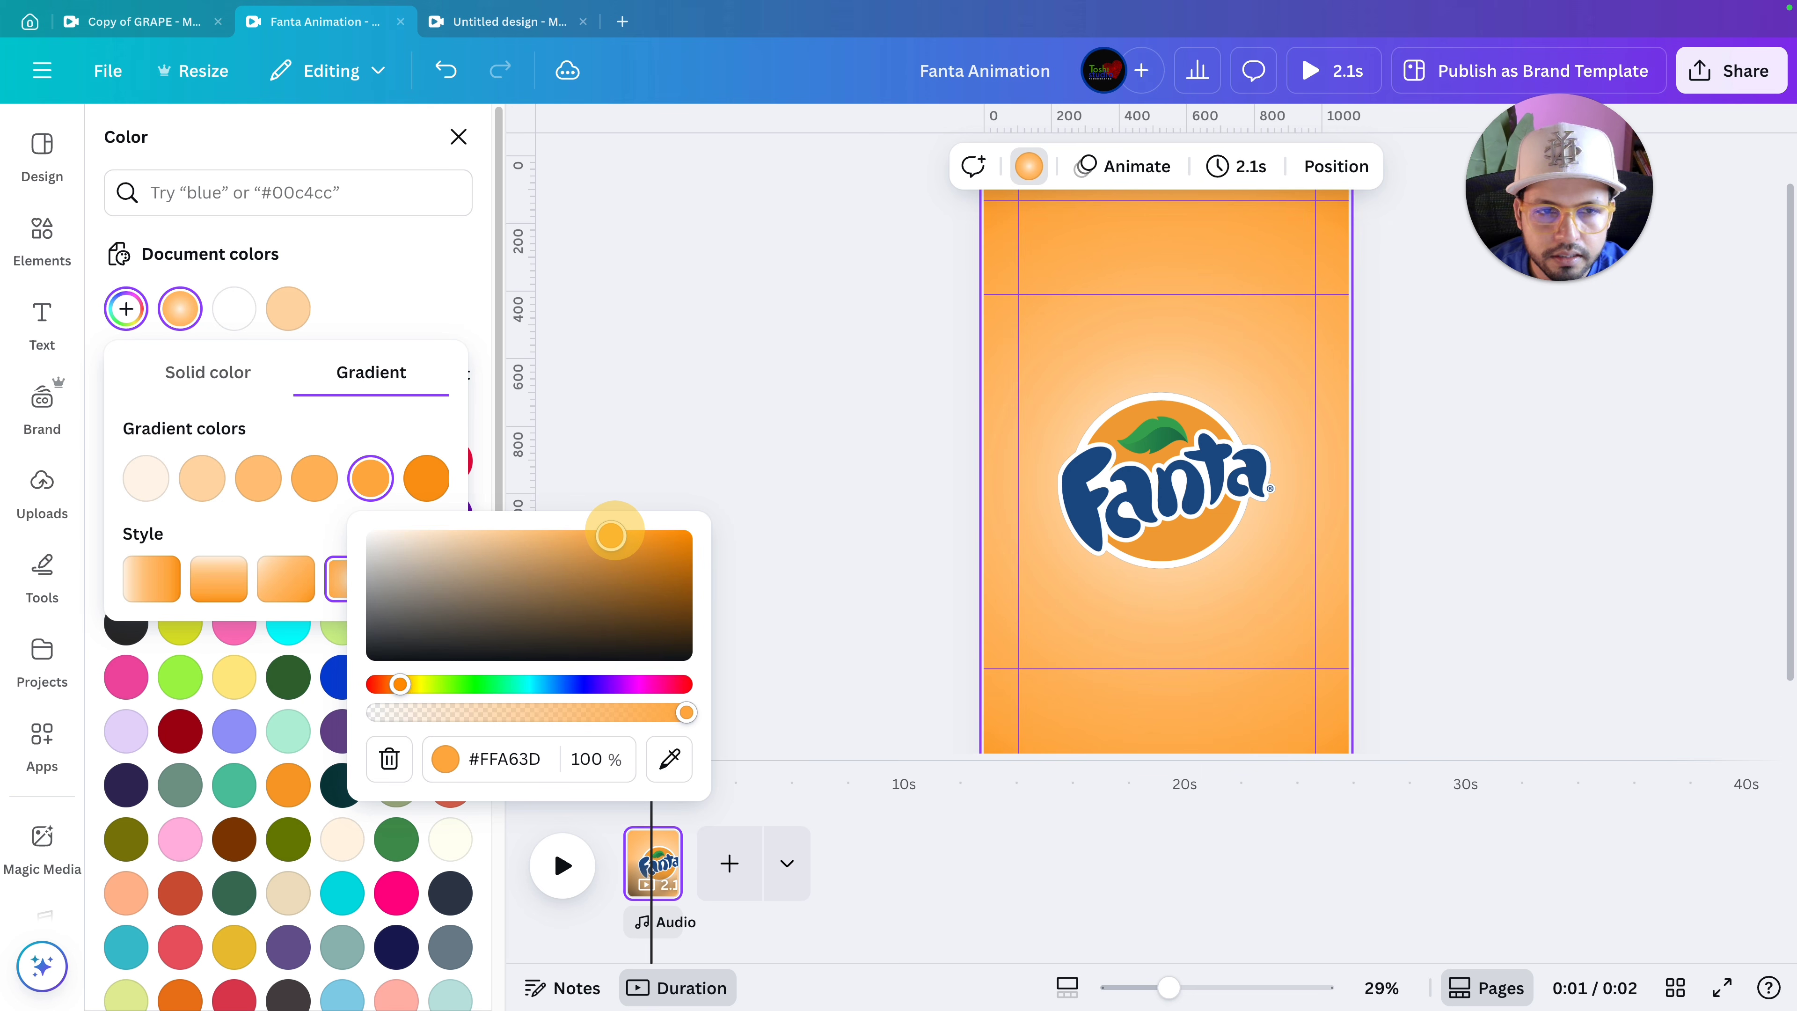
left_click(826, 521)
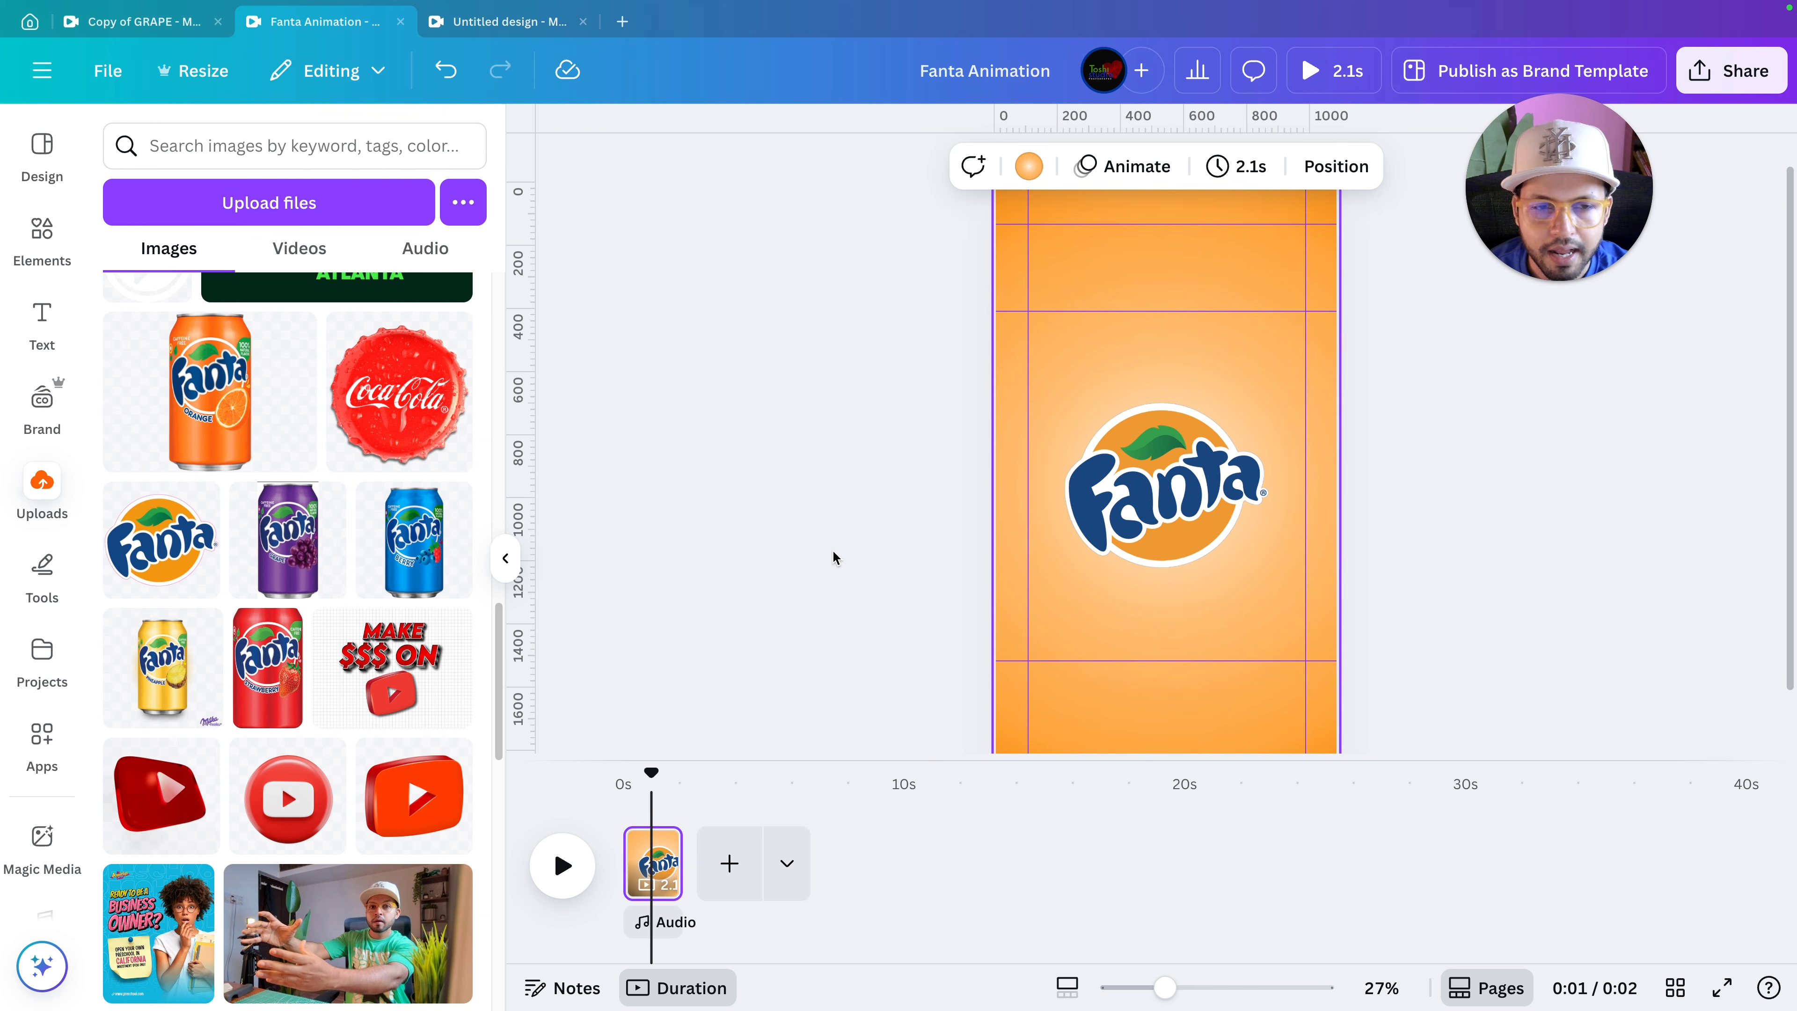
Hide the rulers and guides and review the whole page with its gradient background.
scroll(833, 551, "down", 4)
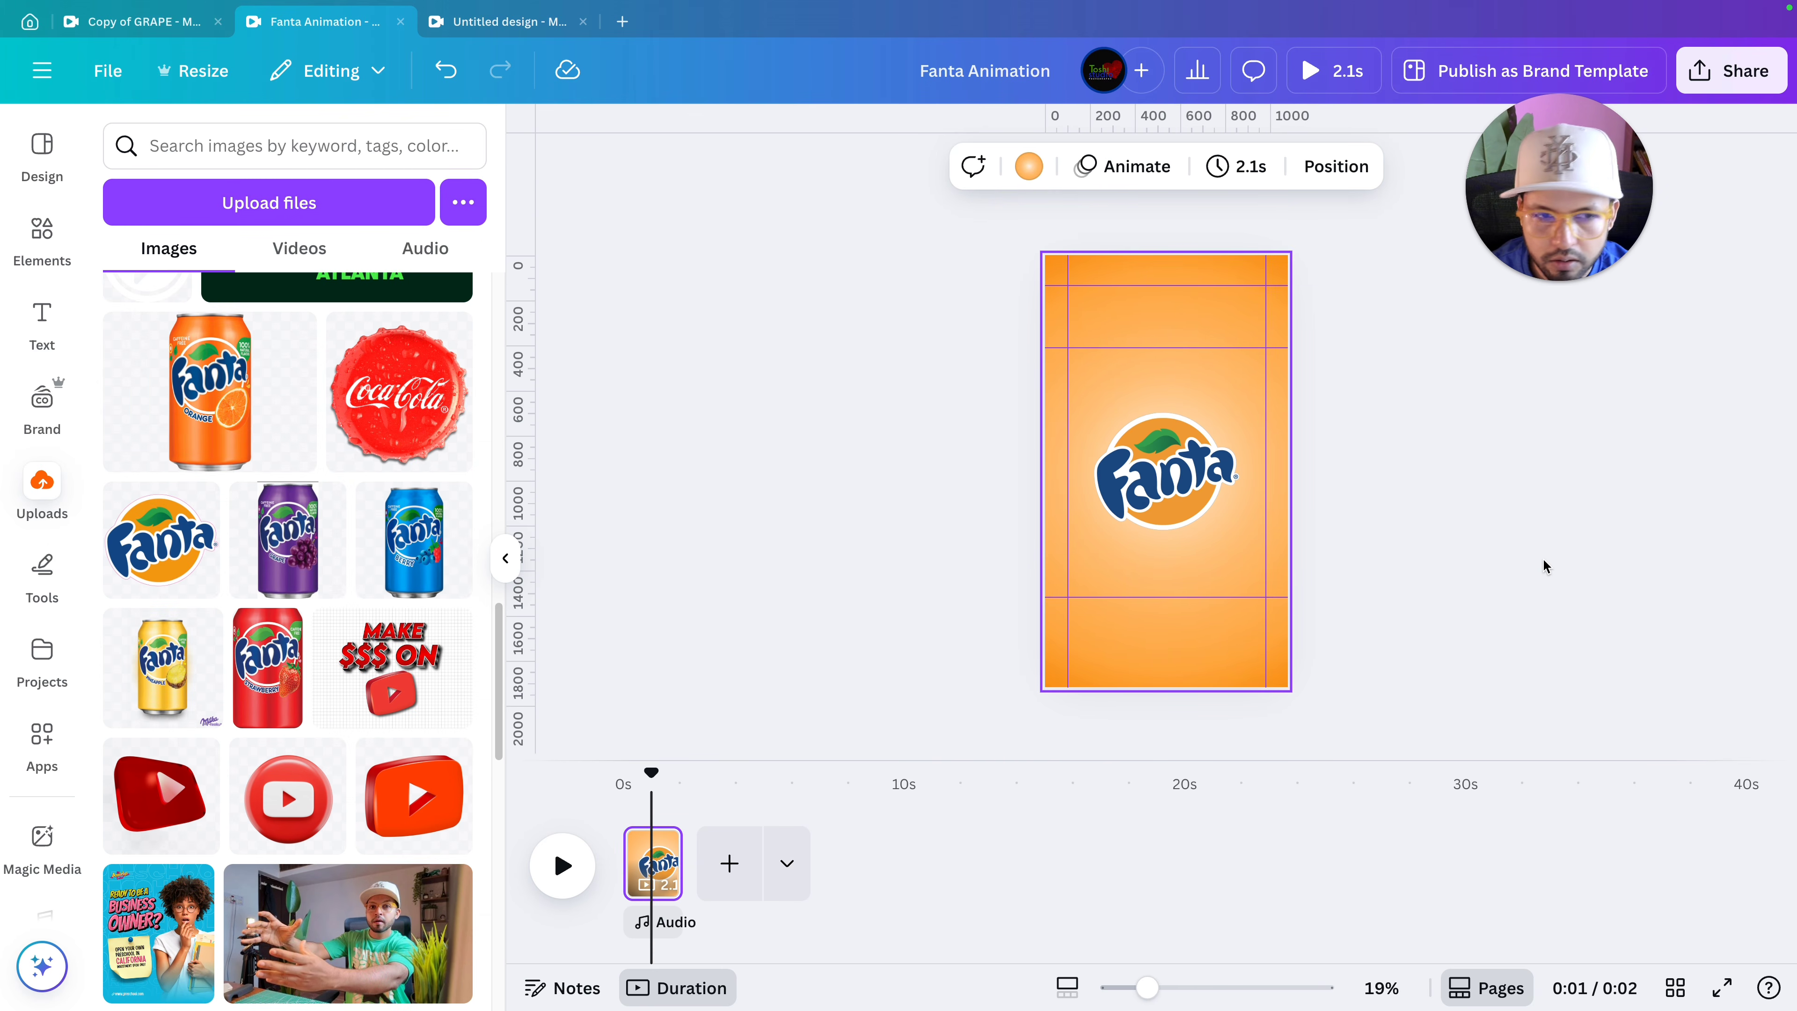
scroll(1539, 557, "up", 4)
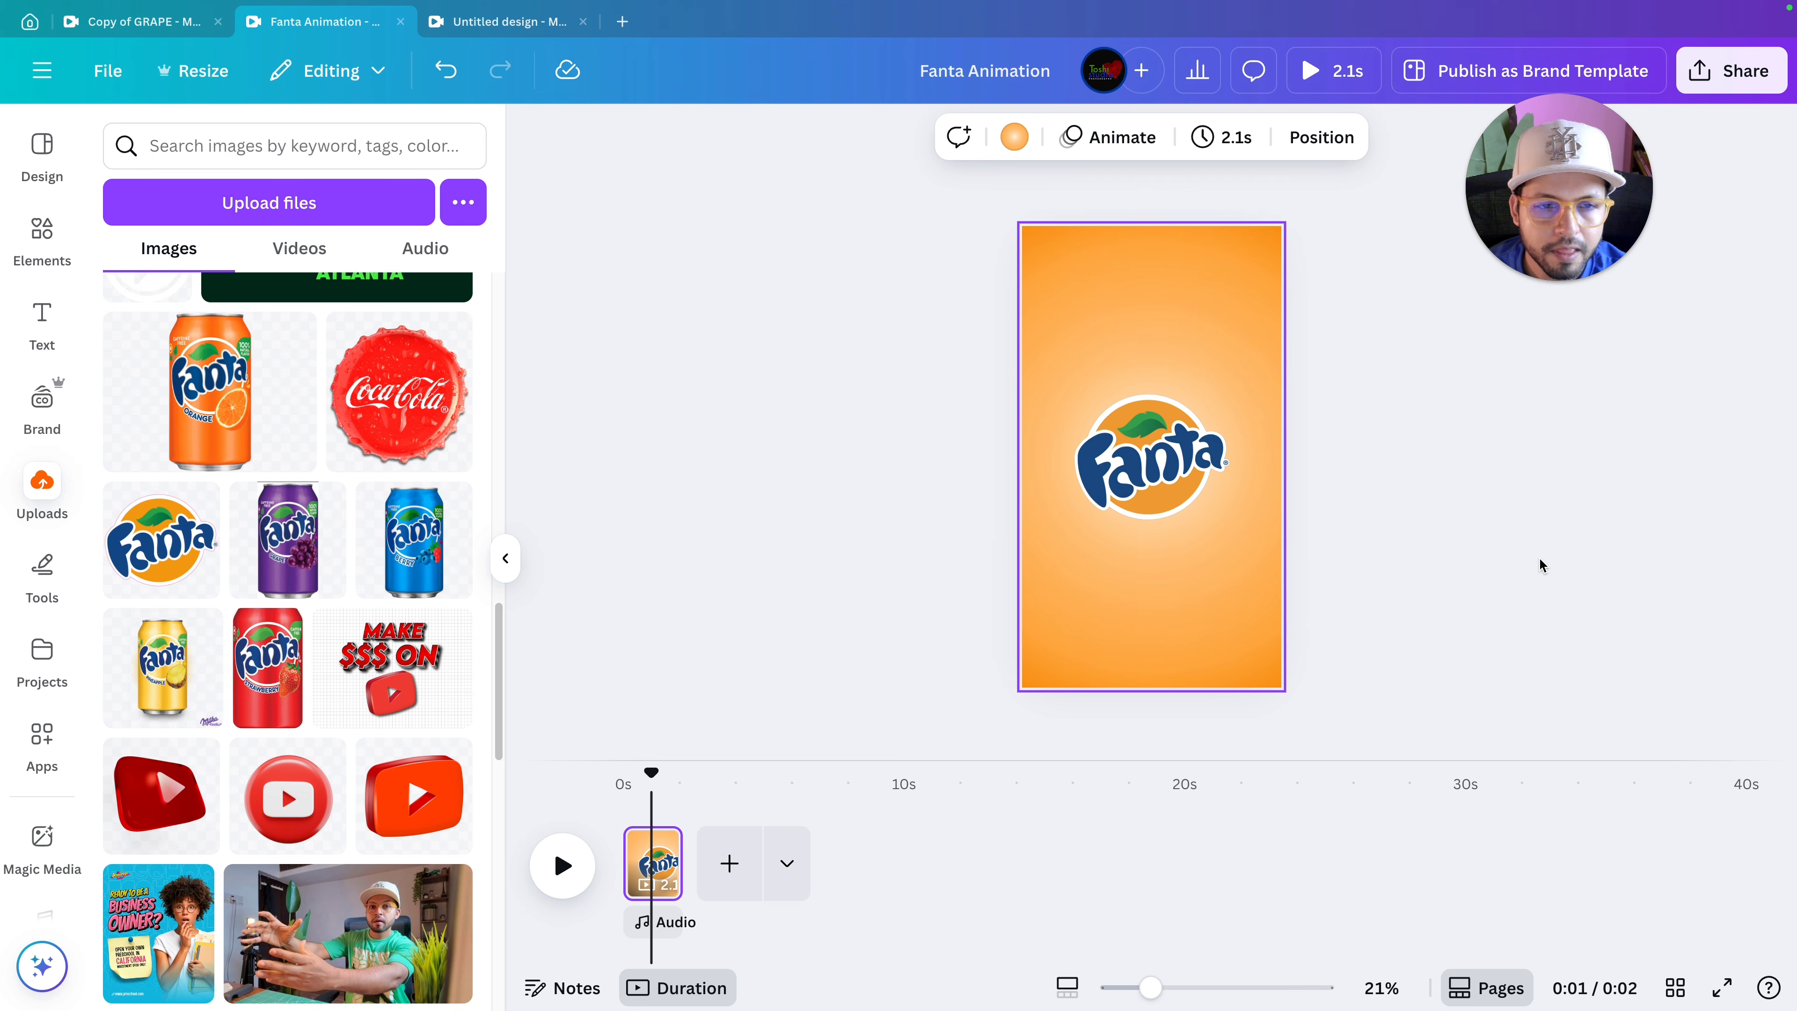
scroll(1539, 556, "up", 3)
scroll(1539, 556, "down", 6)
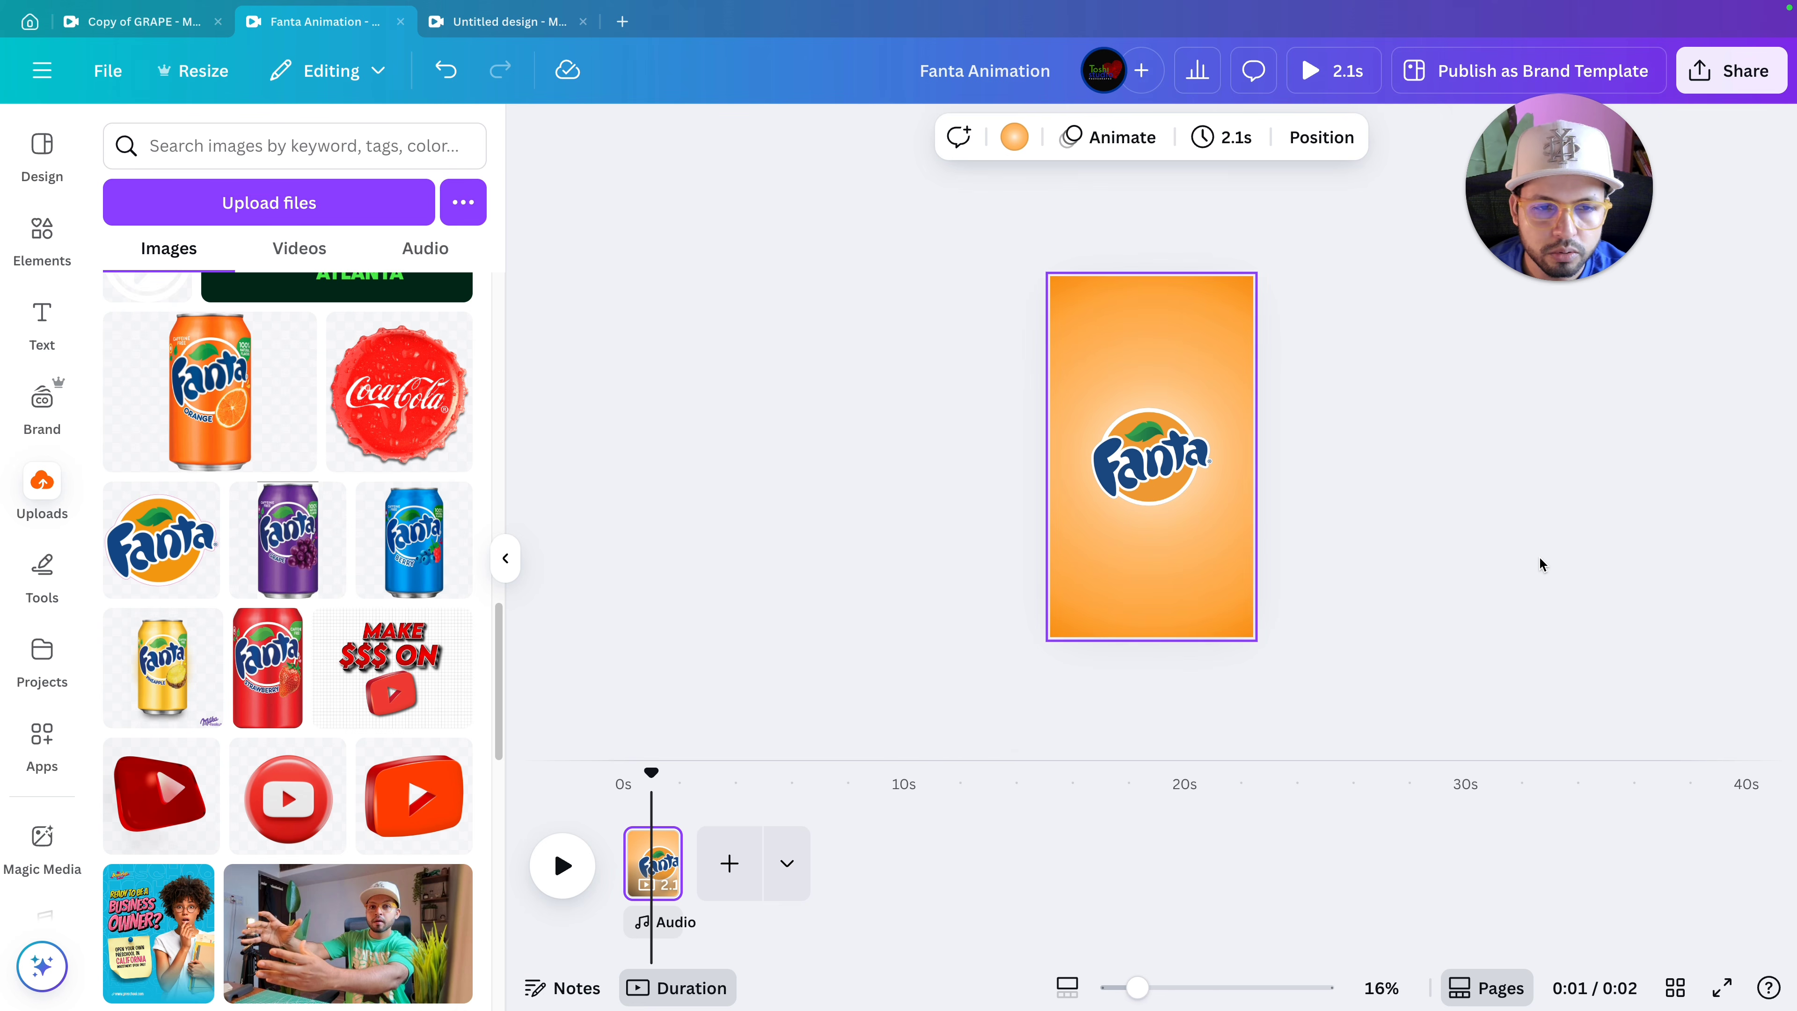
scroll(1521, 559, "up", 2)
scroll(1520, 559, "down", 1)
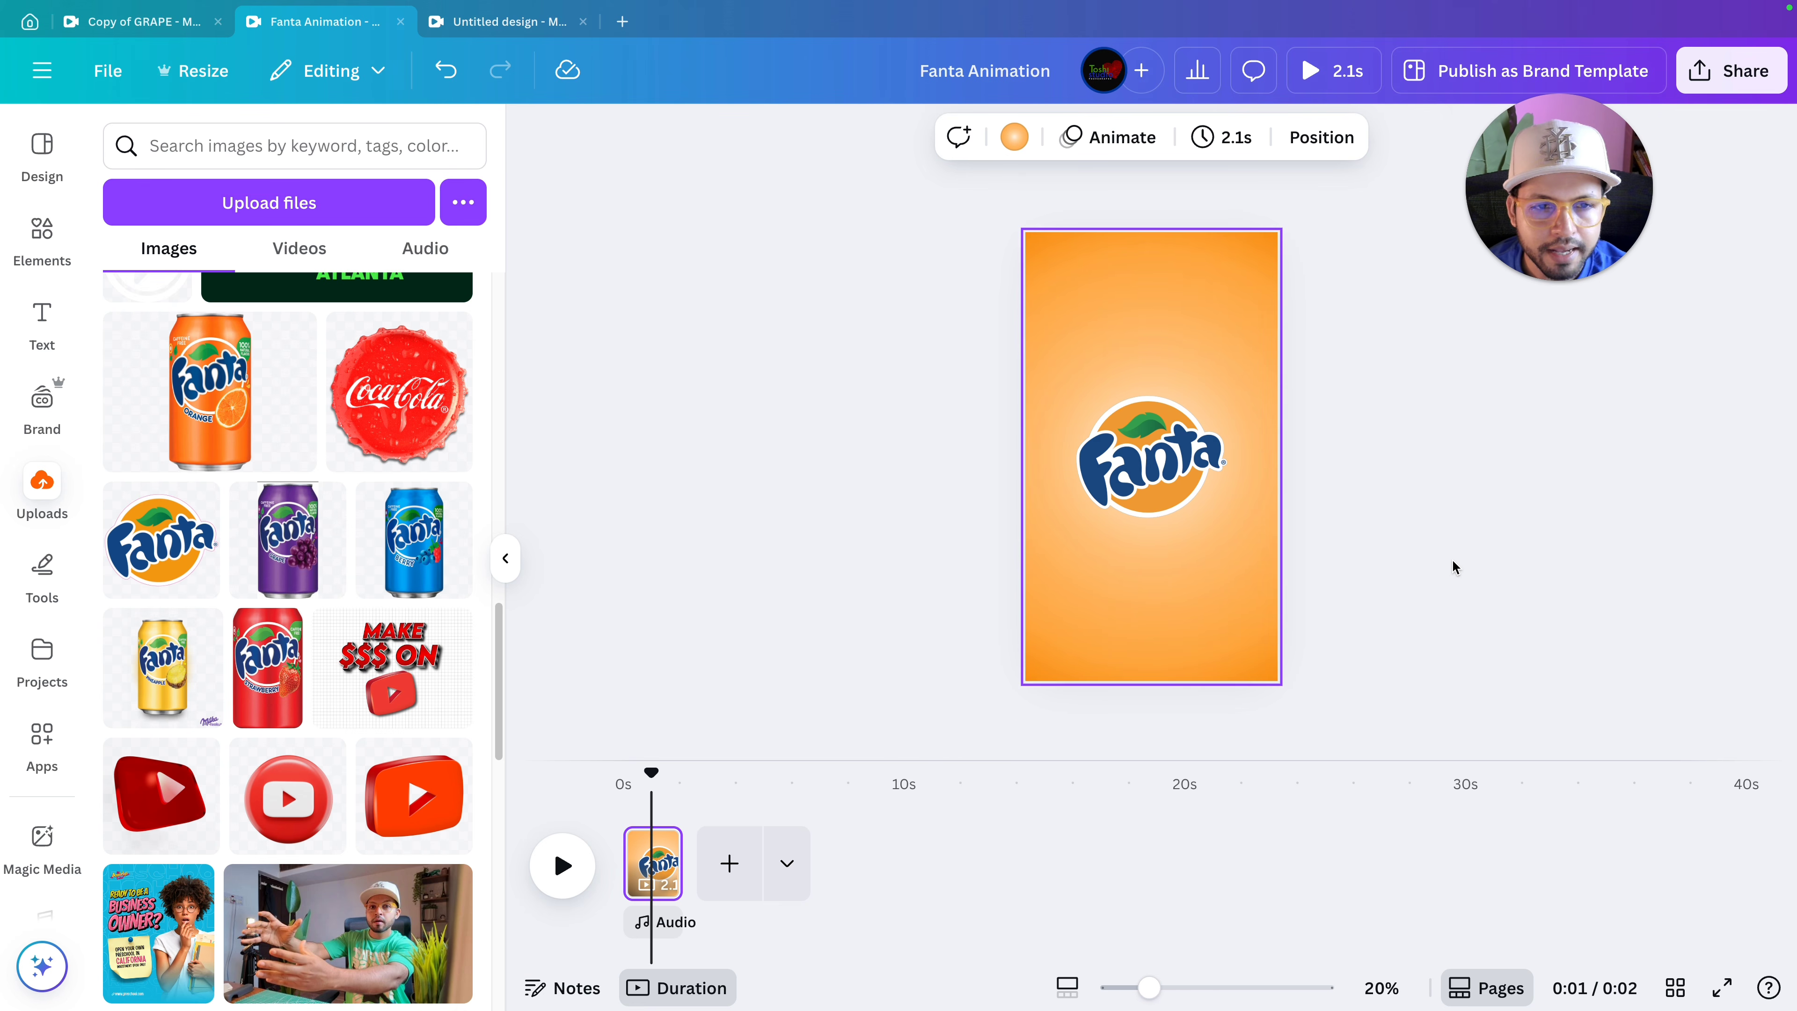
Enlarge the Fanta logo slightly to about two thirds of the page width, keeping it centered.
left_click(1172, 475)
left_click_drag(1172, 475, 1175, 479)
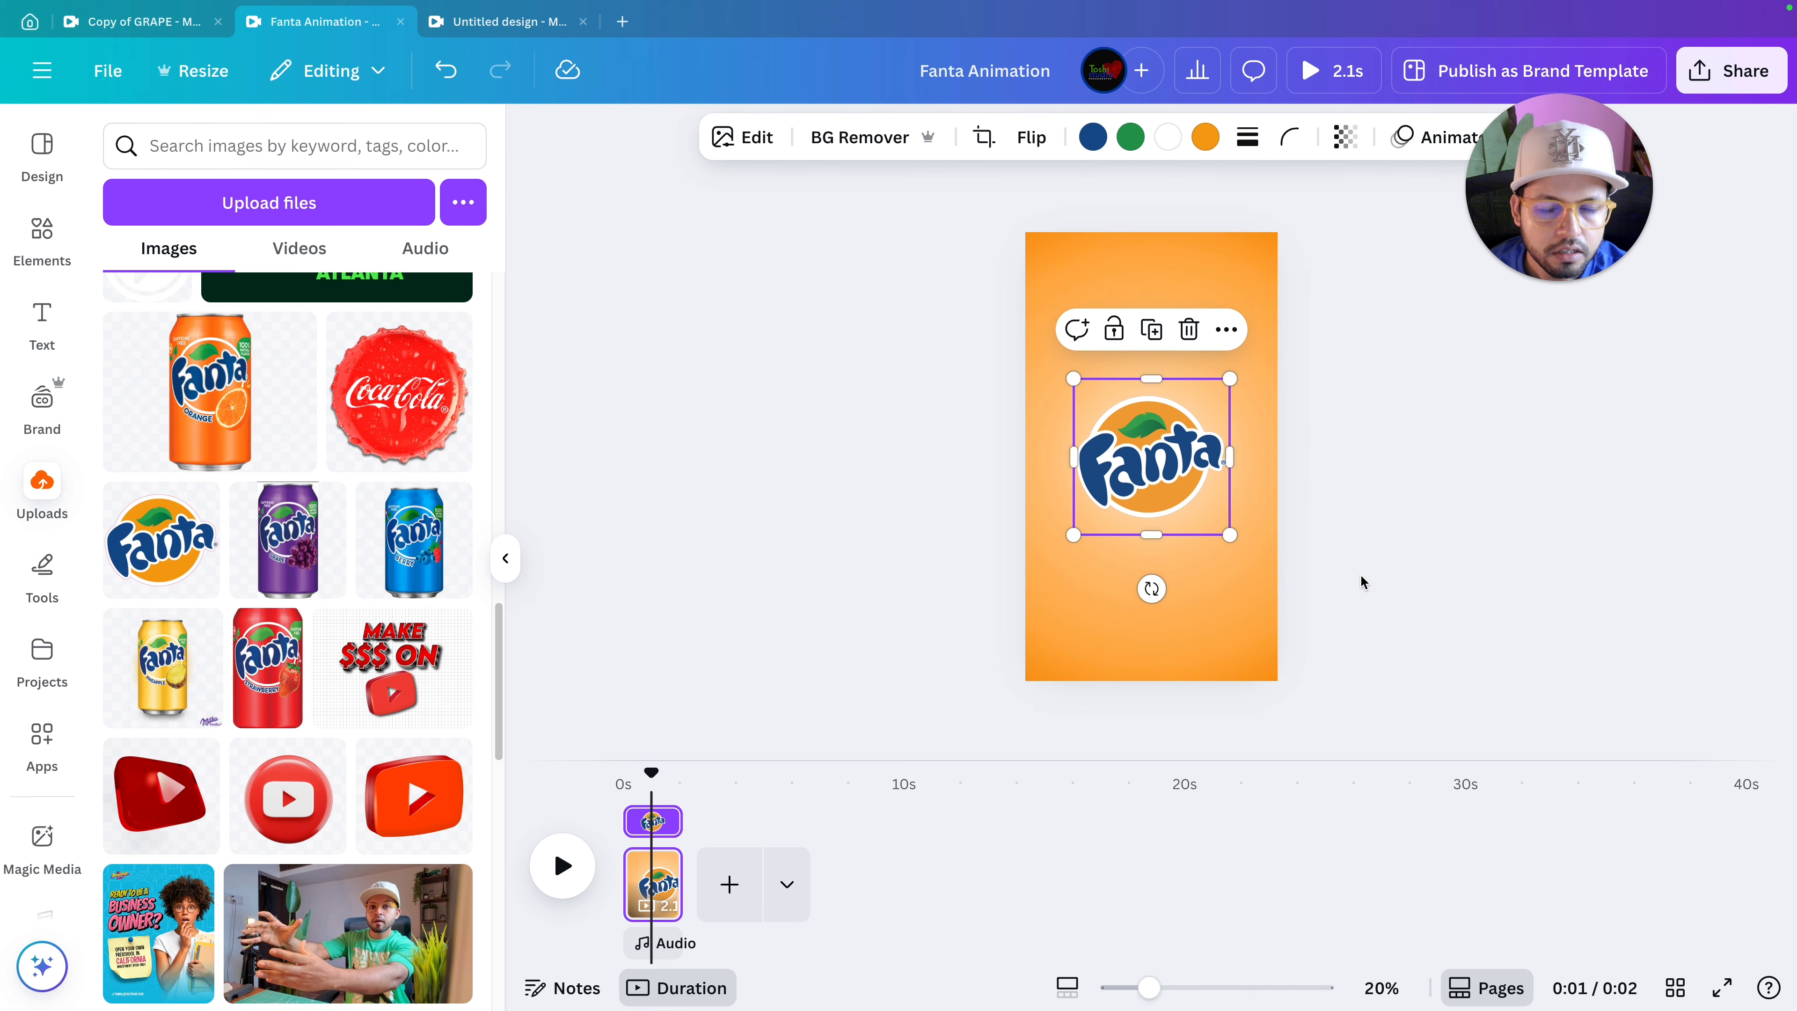
left_click_drag(1237, 535, 1210, 497)
key("super+z")
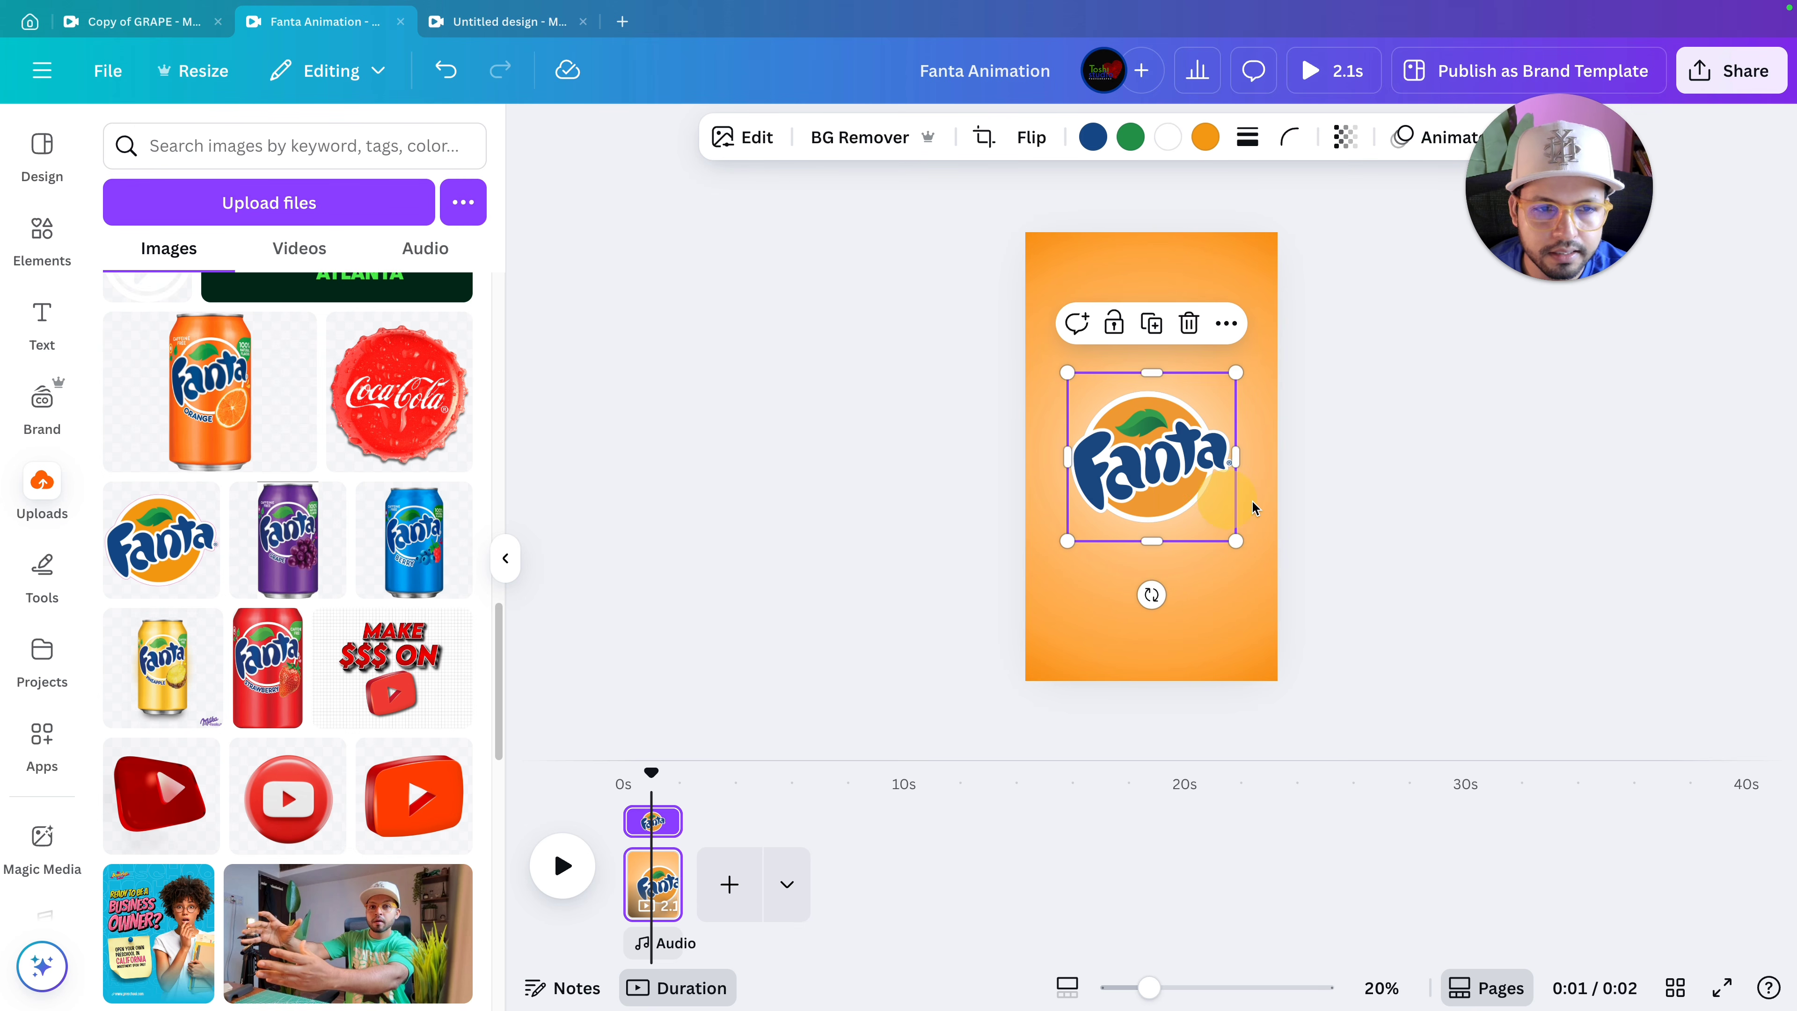
left_click(1467, 490)
scroll(1467, 491, "down", 2)
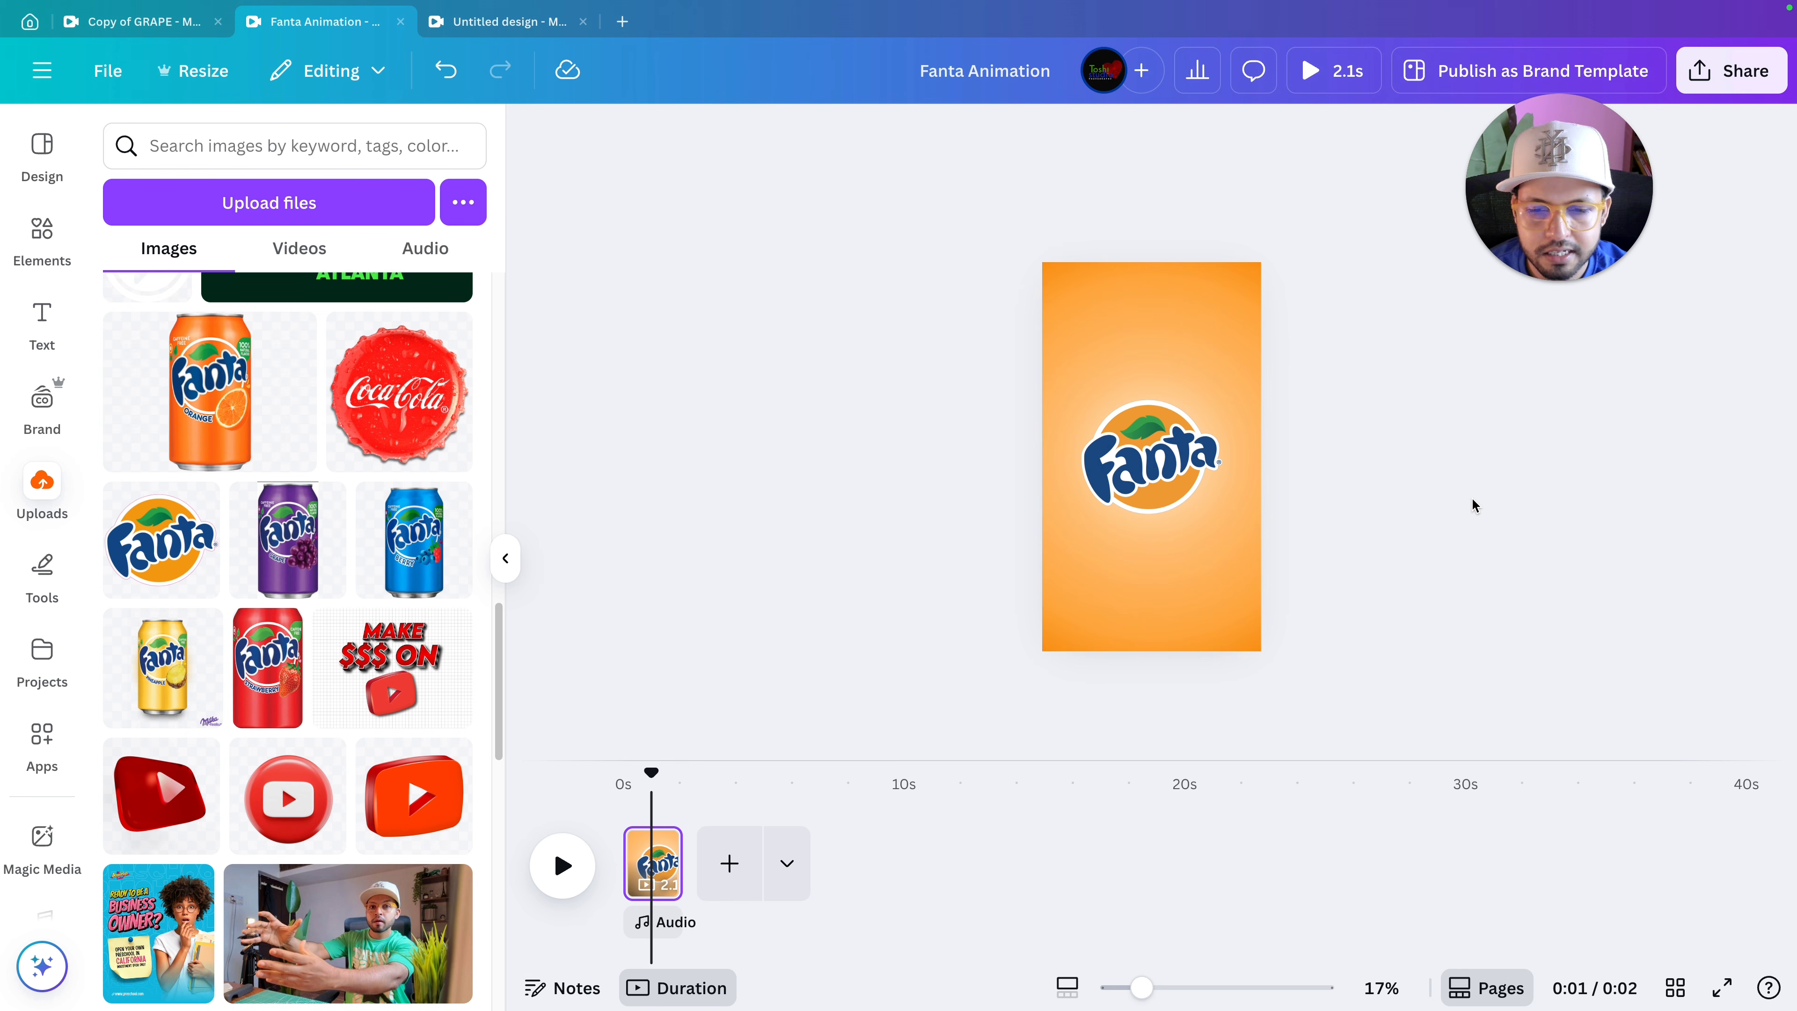
Set the page duration to 2.0 seconds.
mouse_move(670, 859)
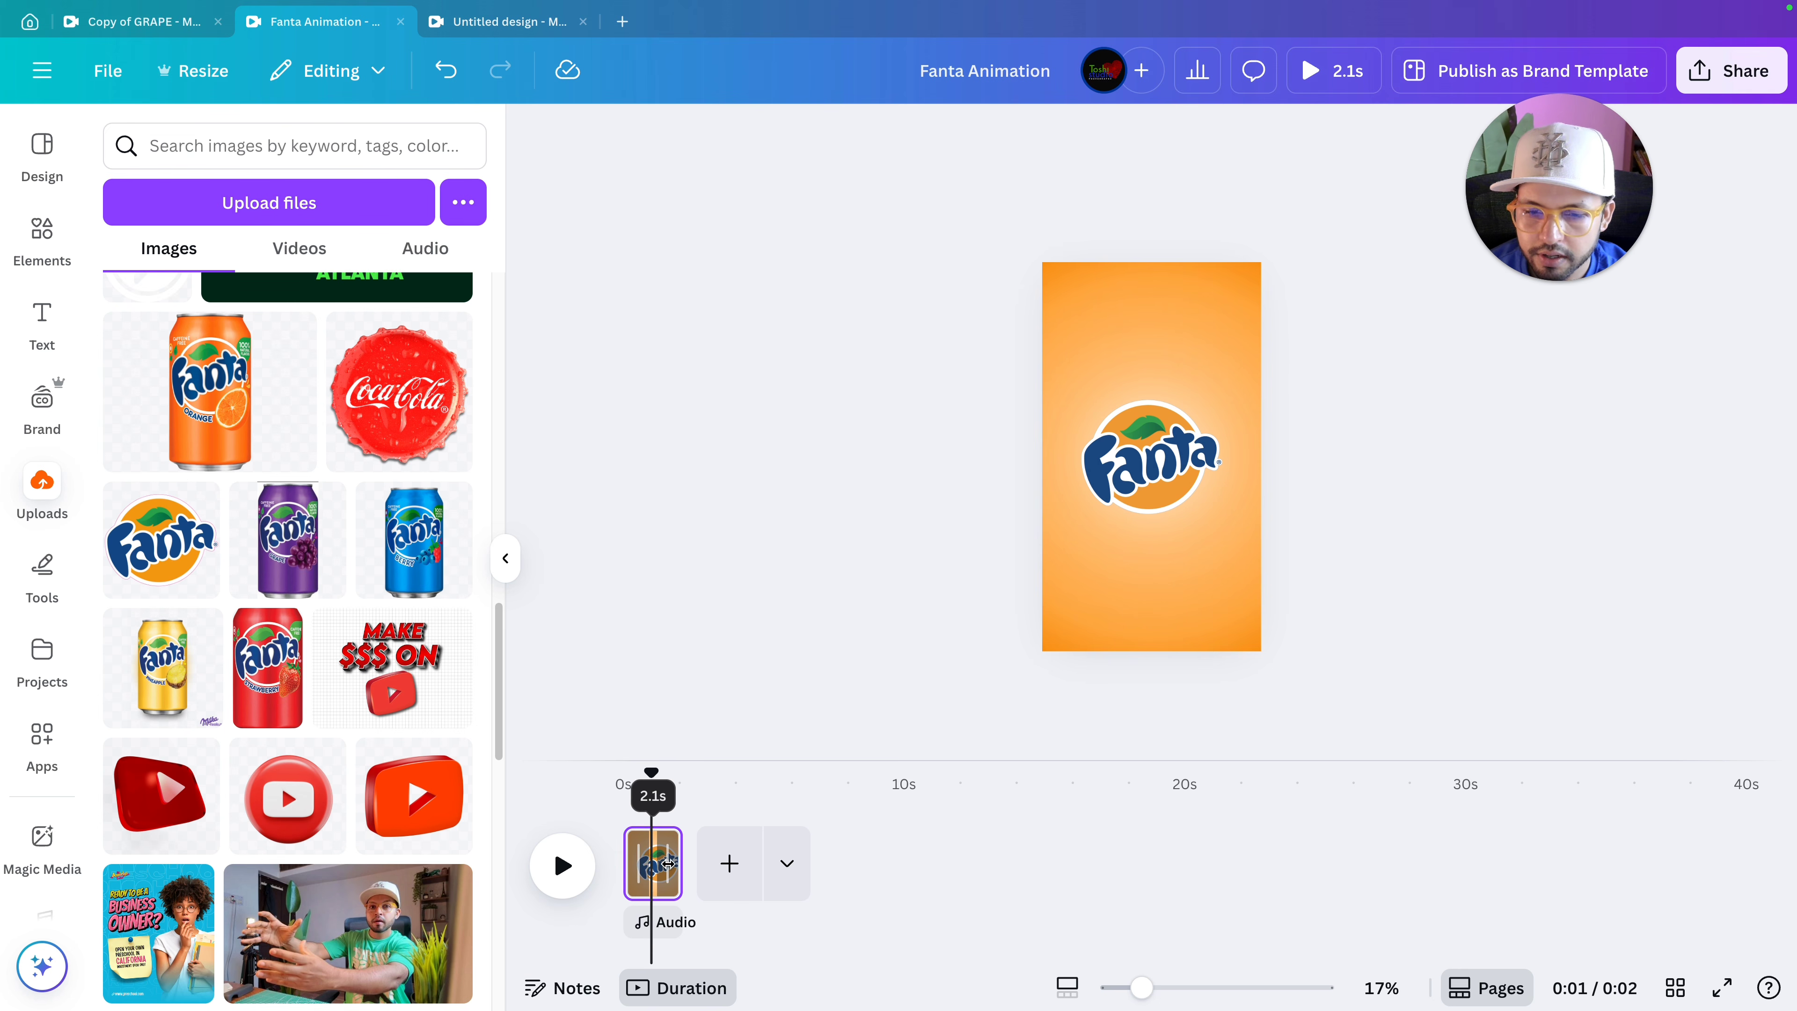
left_click(658, 866)
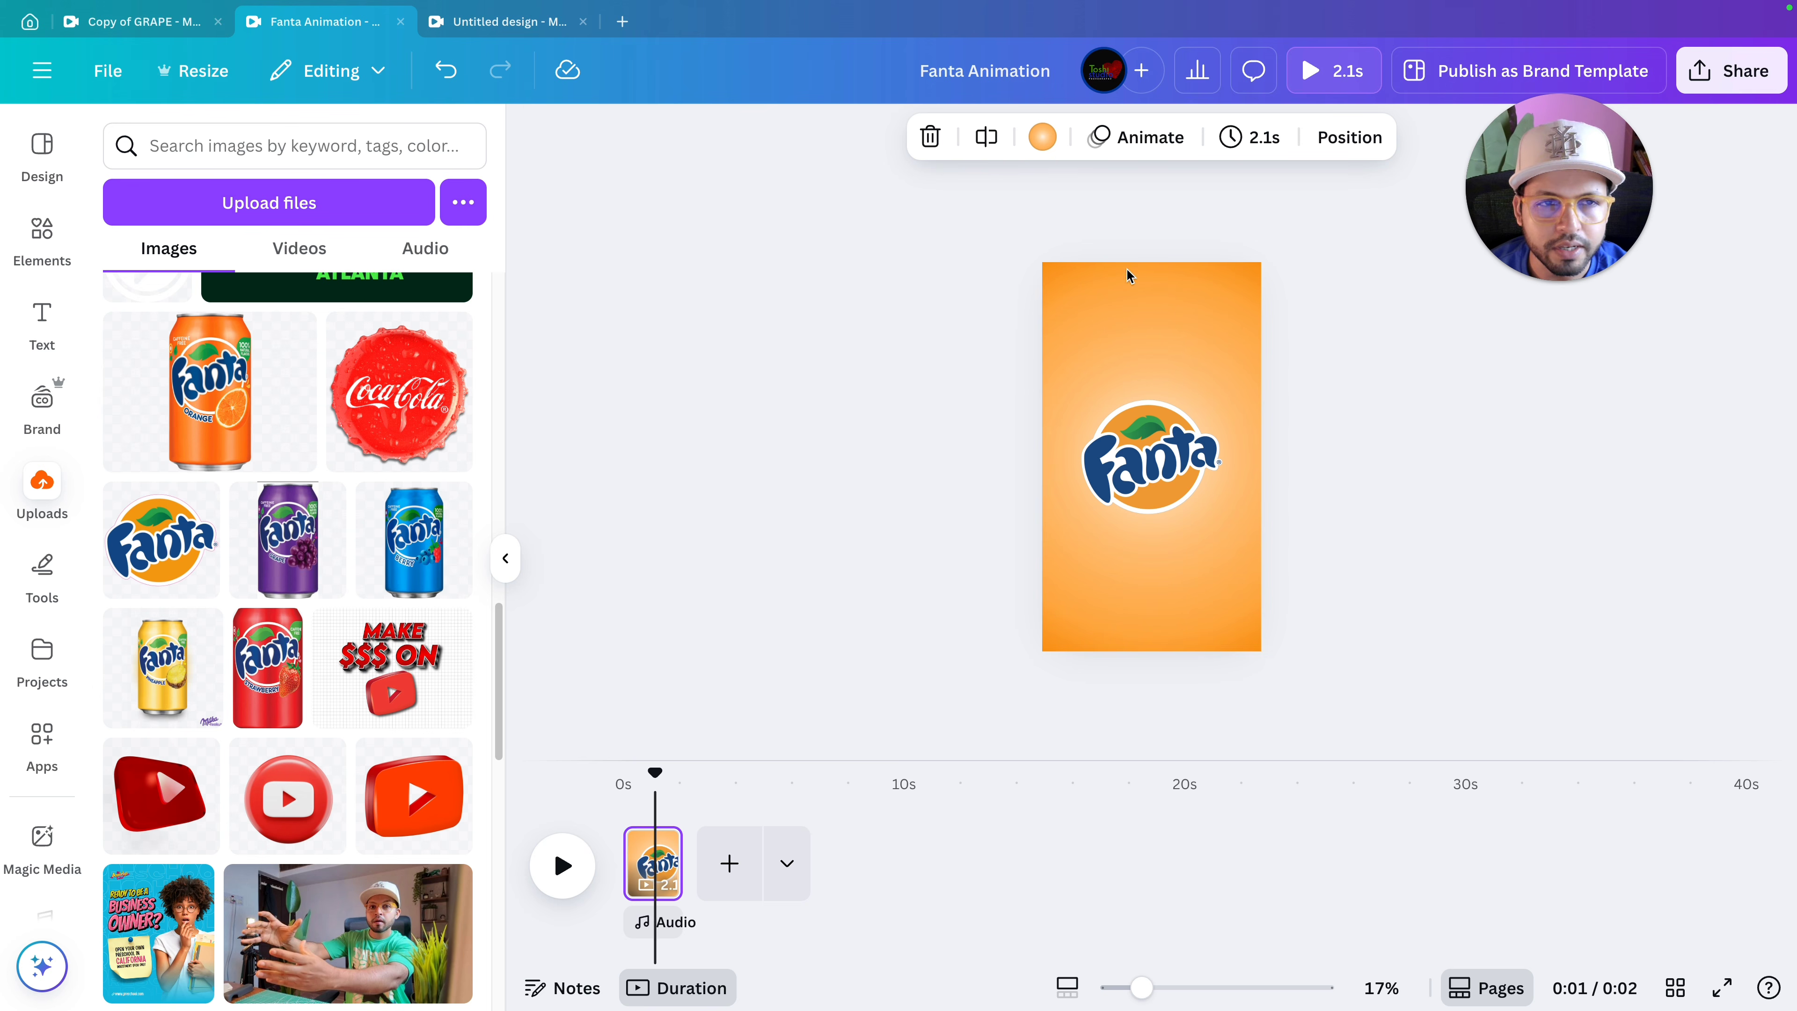
left_click(1265, 141)
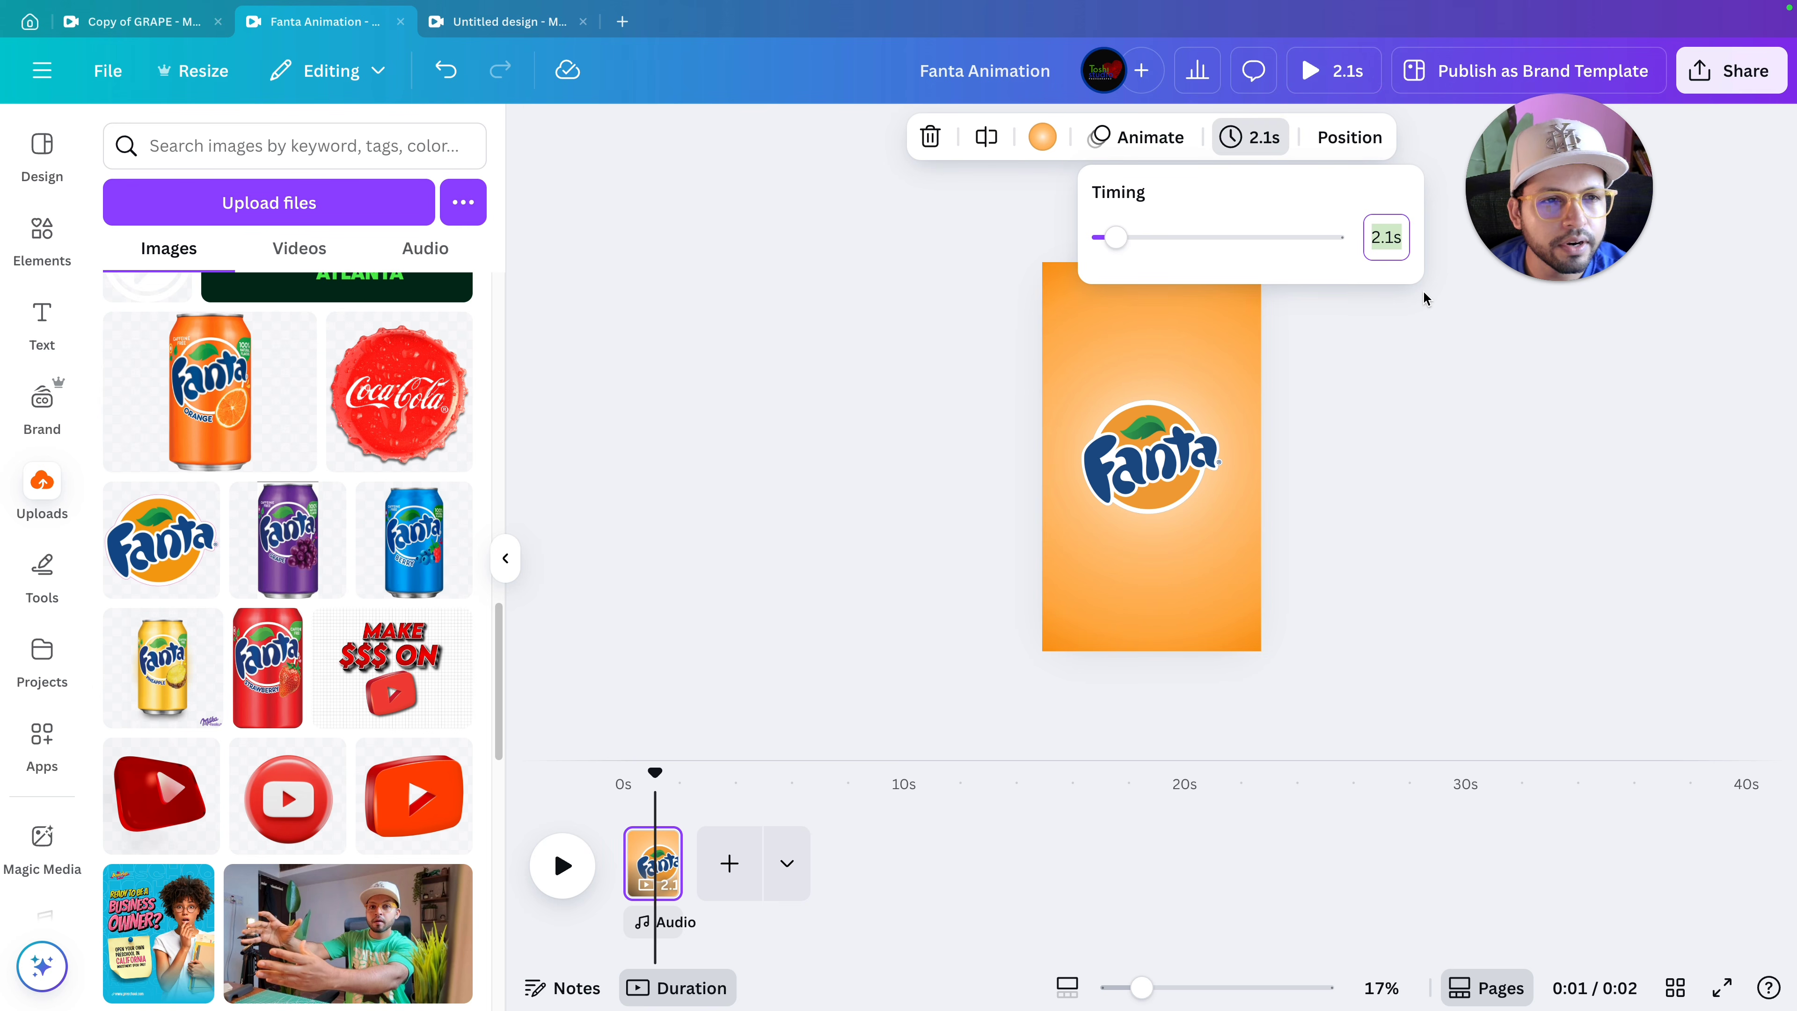
mouse_move(1116, 239)
left_mouse_down()
mouse_move(1156, 240)
mouse_move(1113, 243)
left_mouse_up()
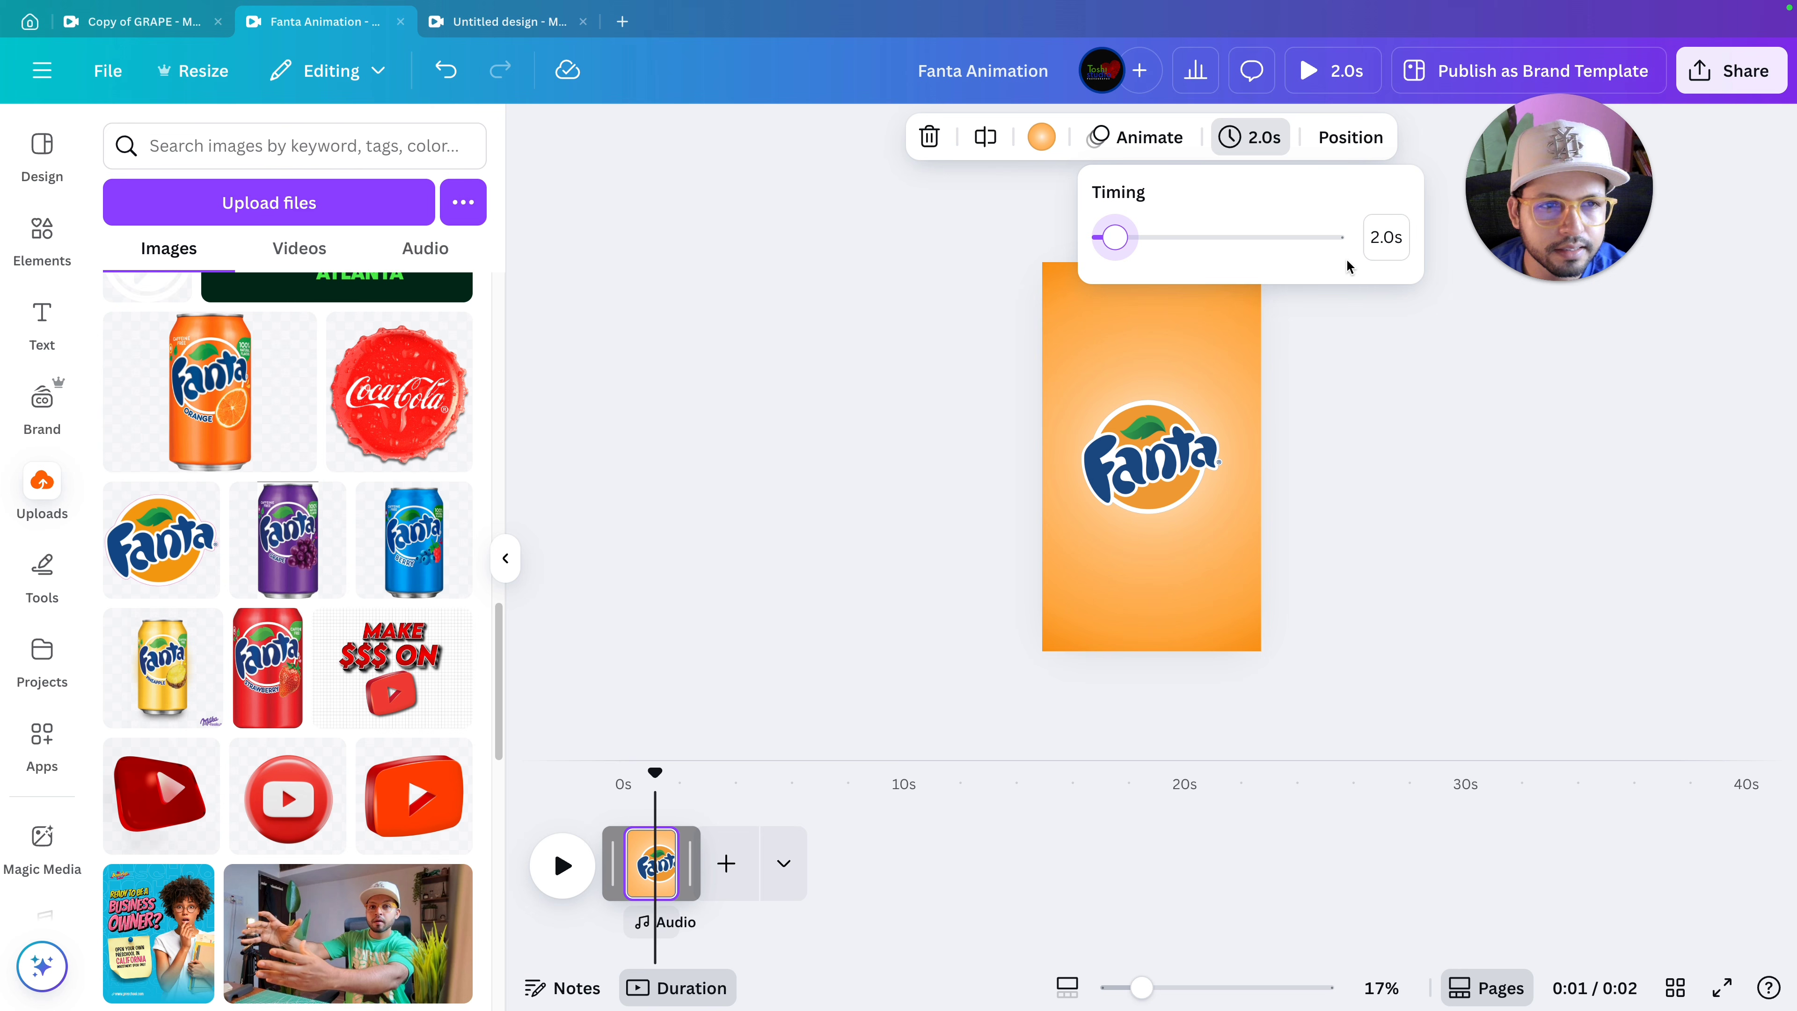
left_click(1390, 240)
left_click(1392, 240)
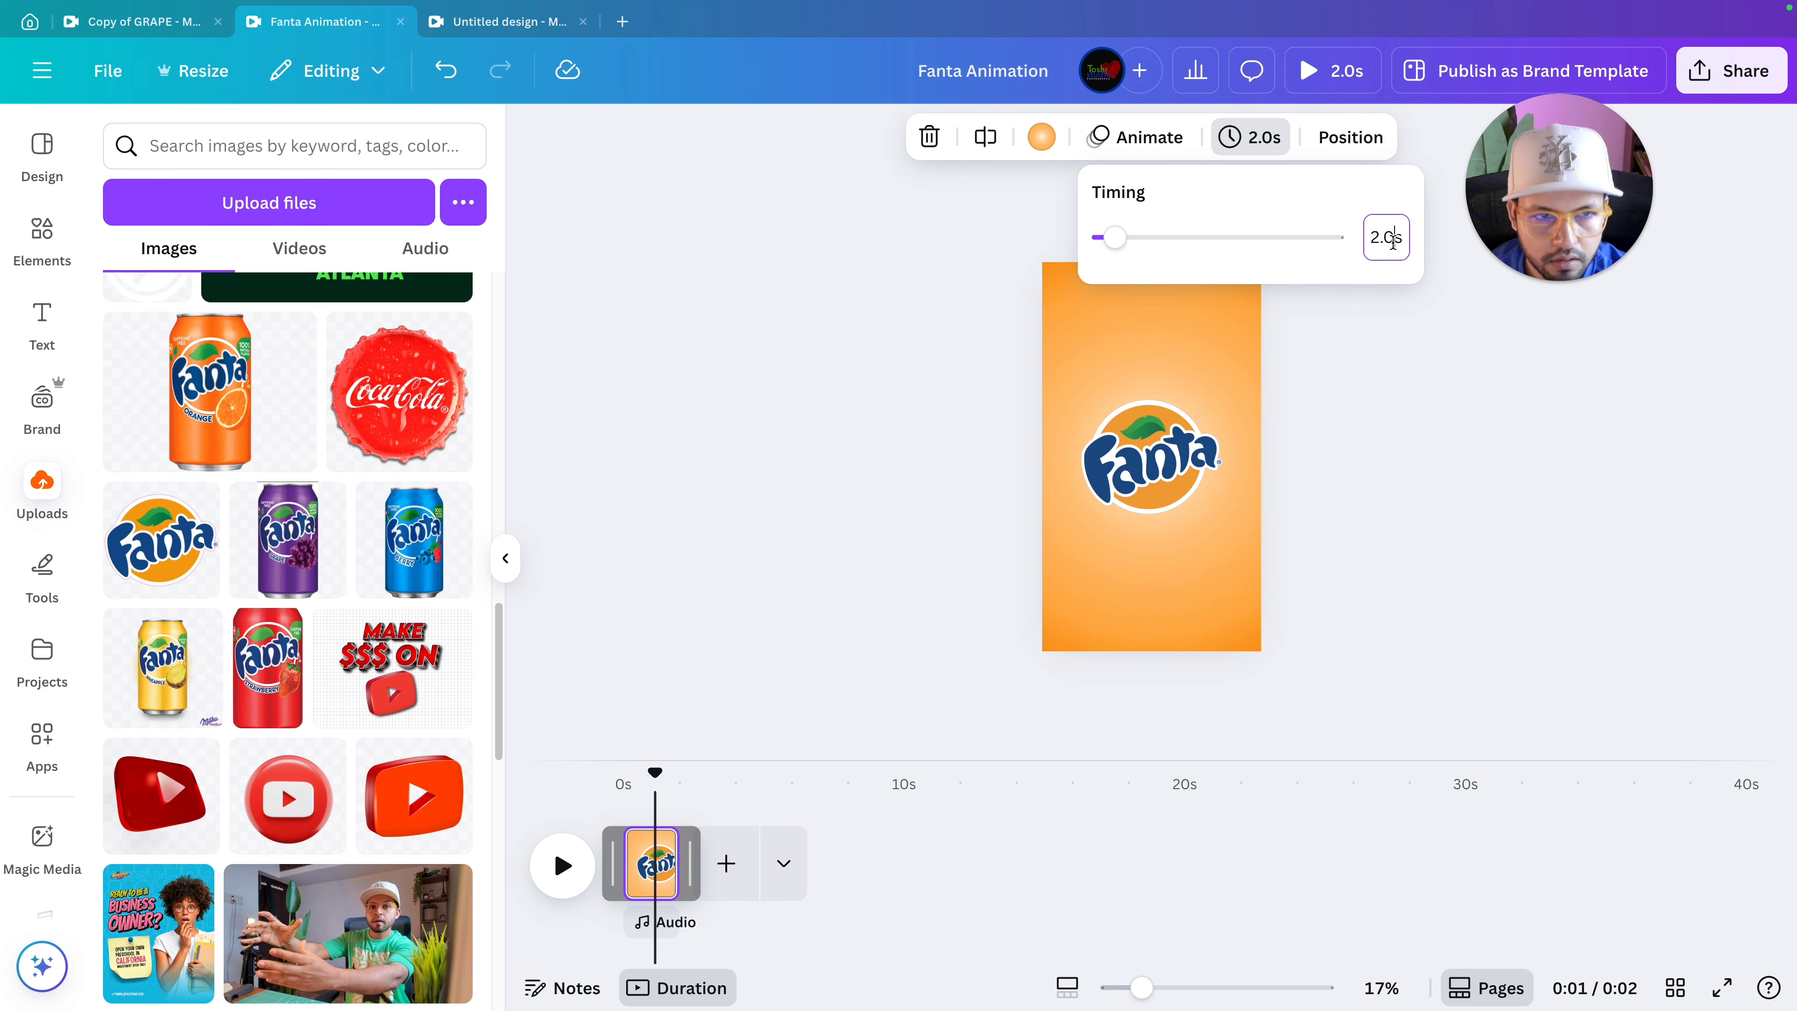
key("BackSpace")
key("BackSpace")
key("BackSpace")
type("2")
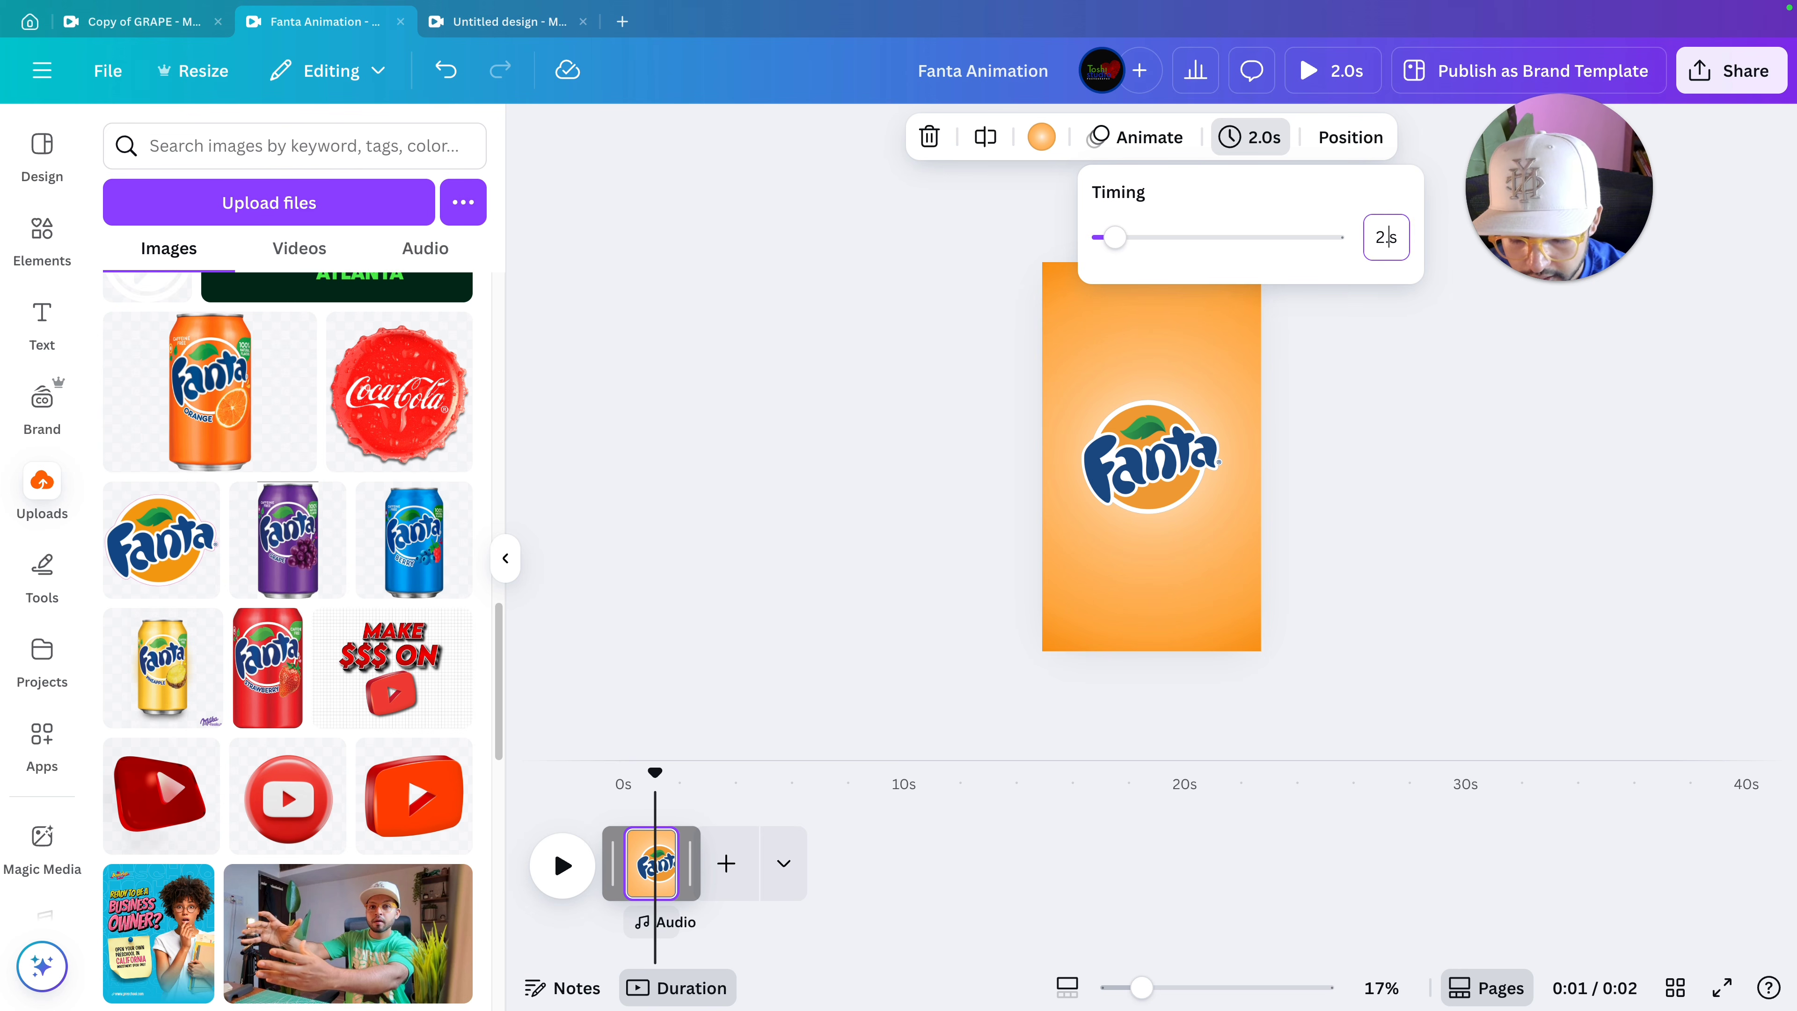
type(".0")
key("Return")
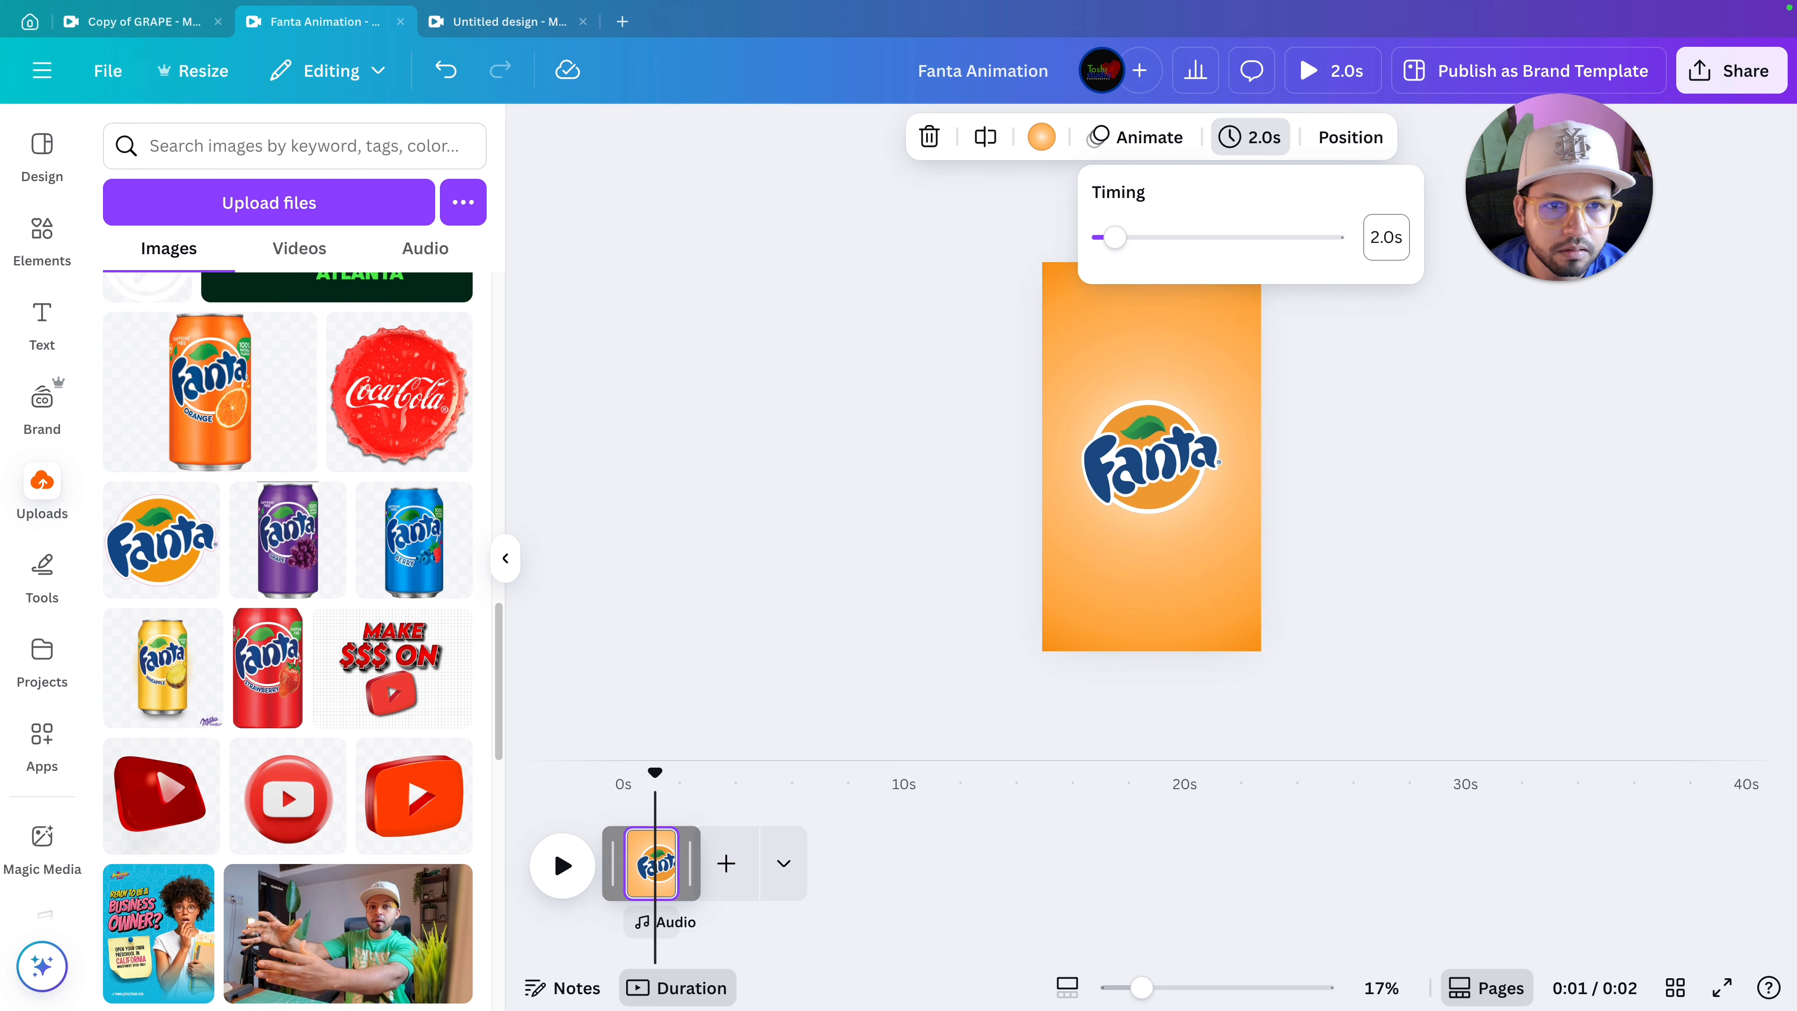
left_click(1210, 349)
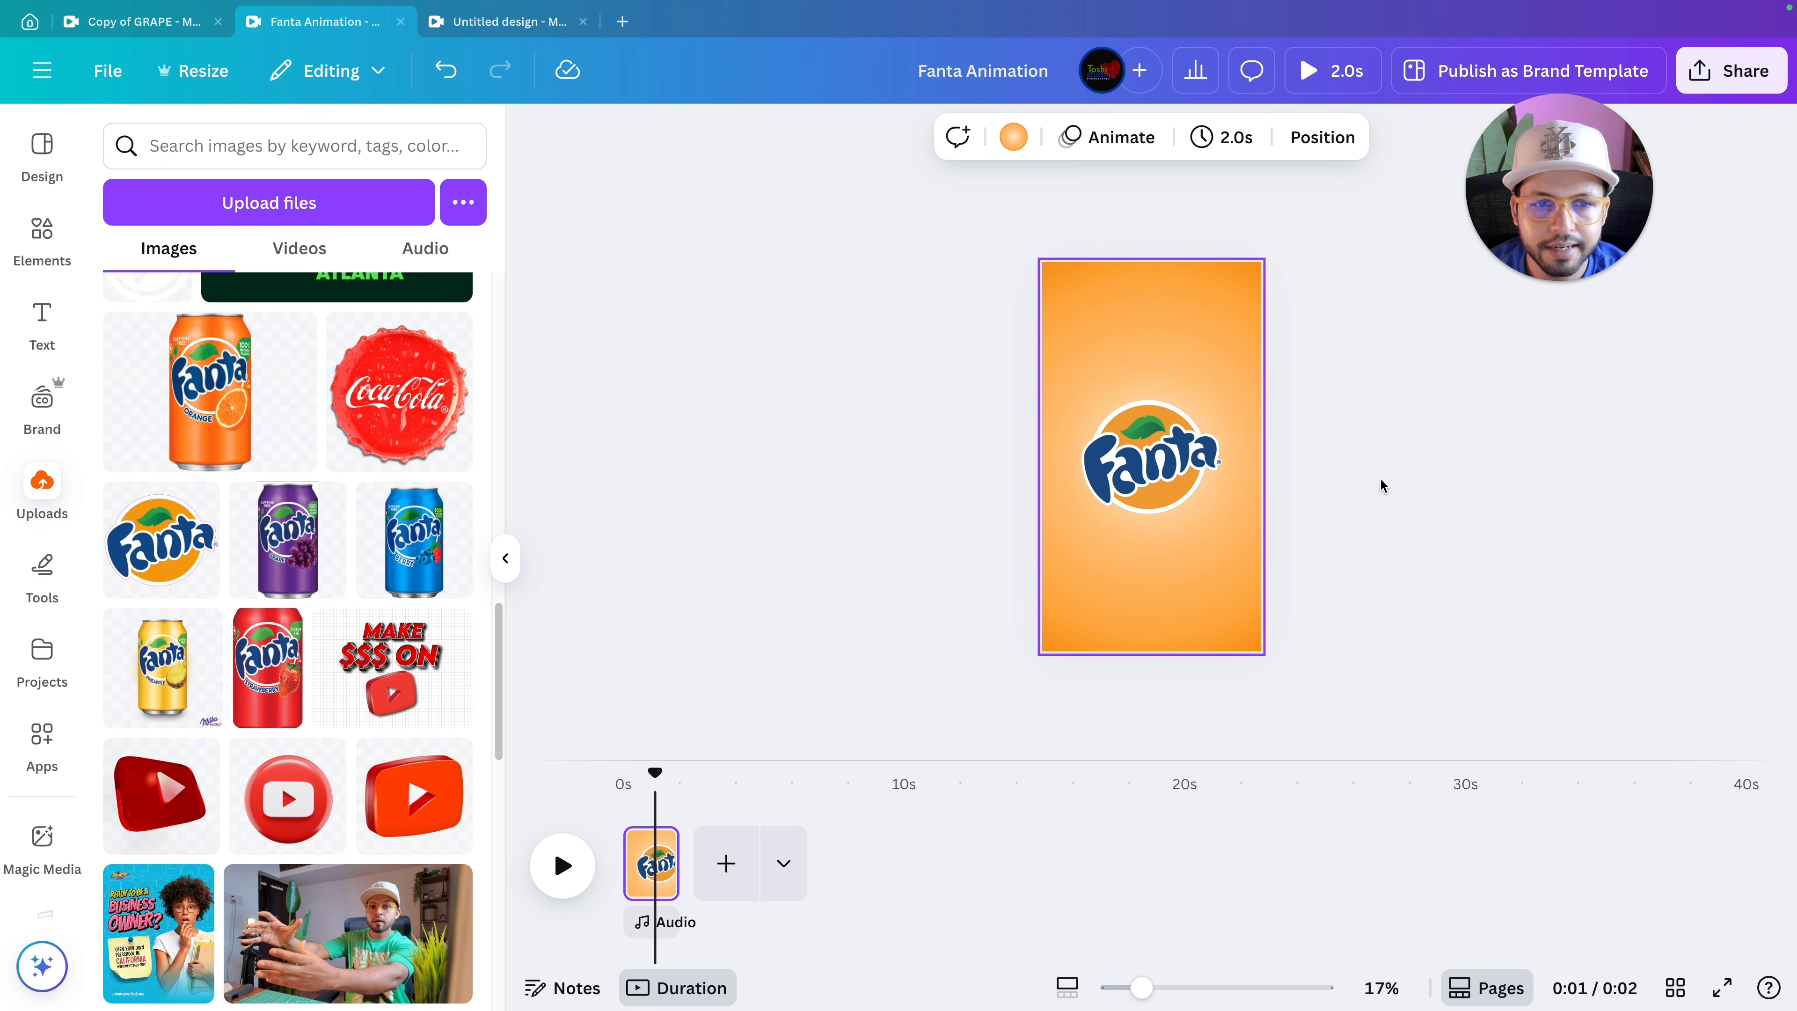
Apply the Old TV photo animation to the Fanta logo.
left_click(1171, 482)
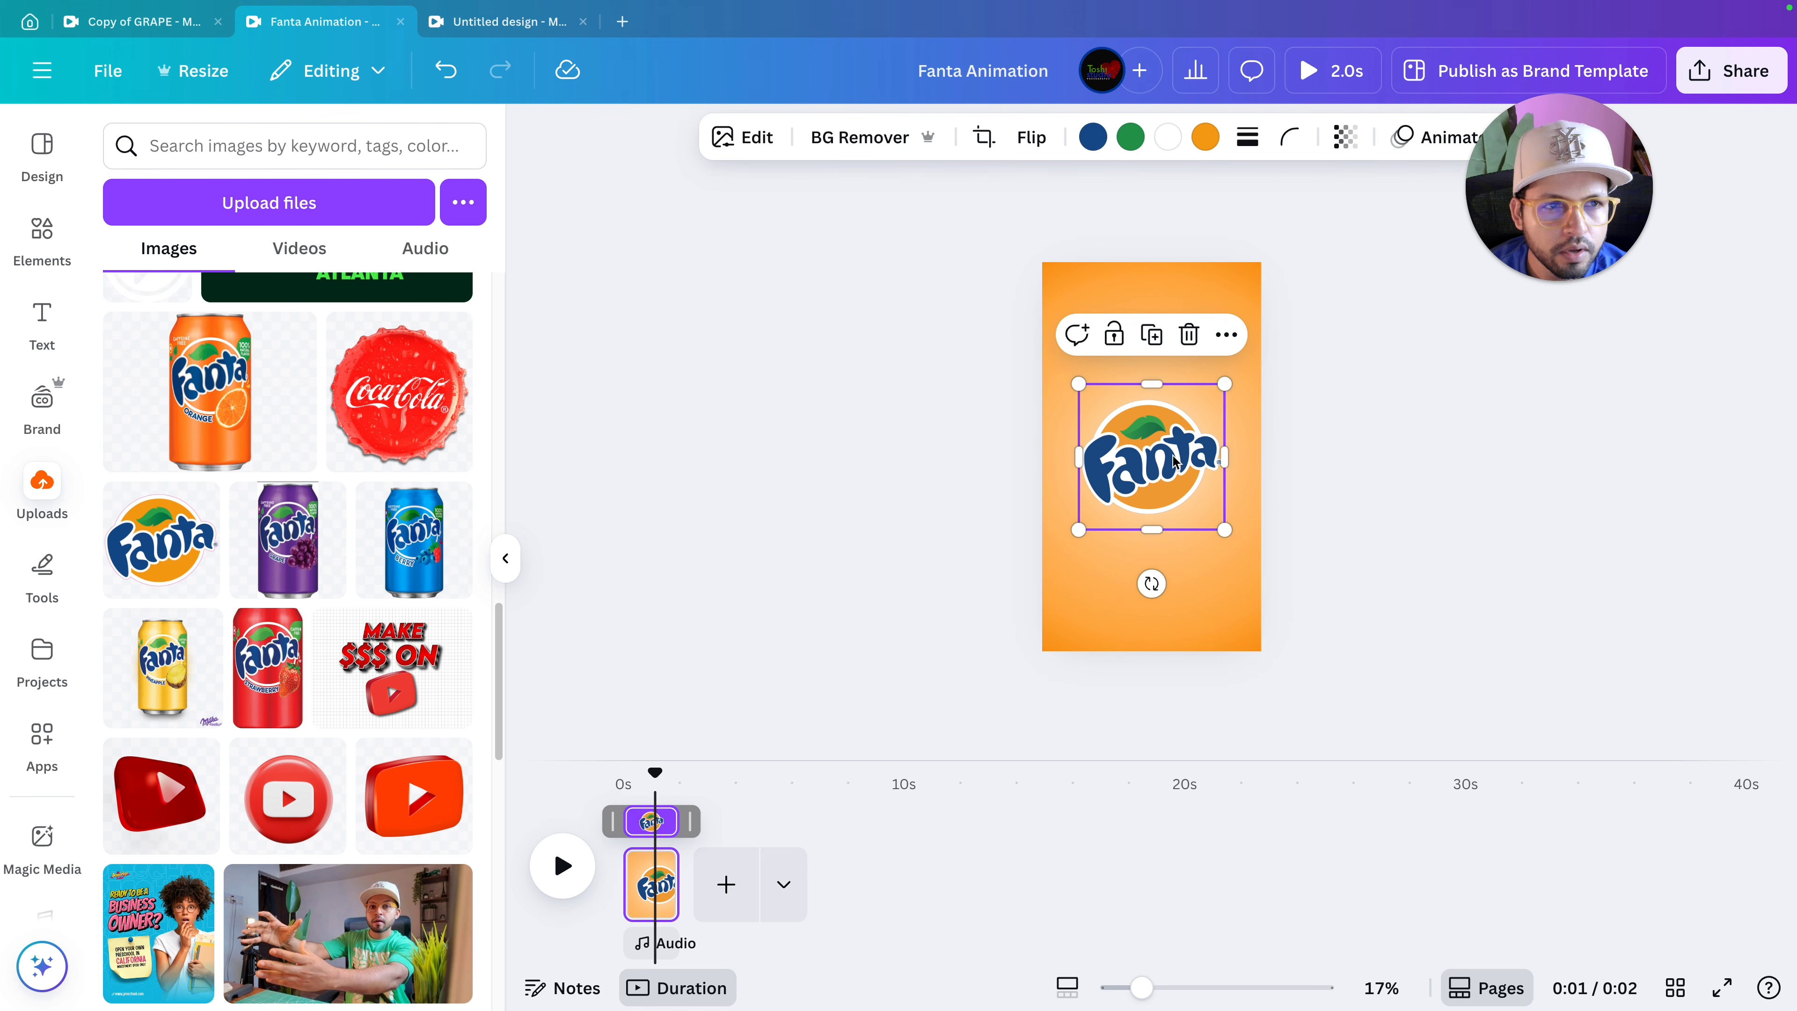
left_click(1460, 145)
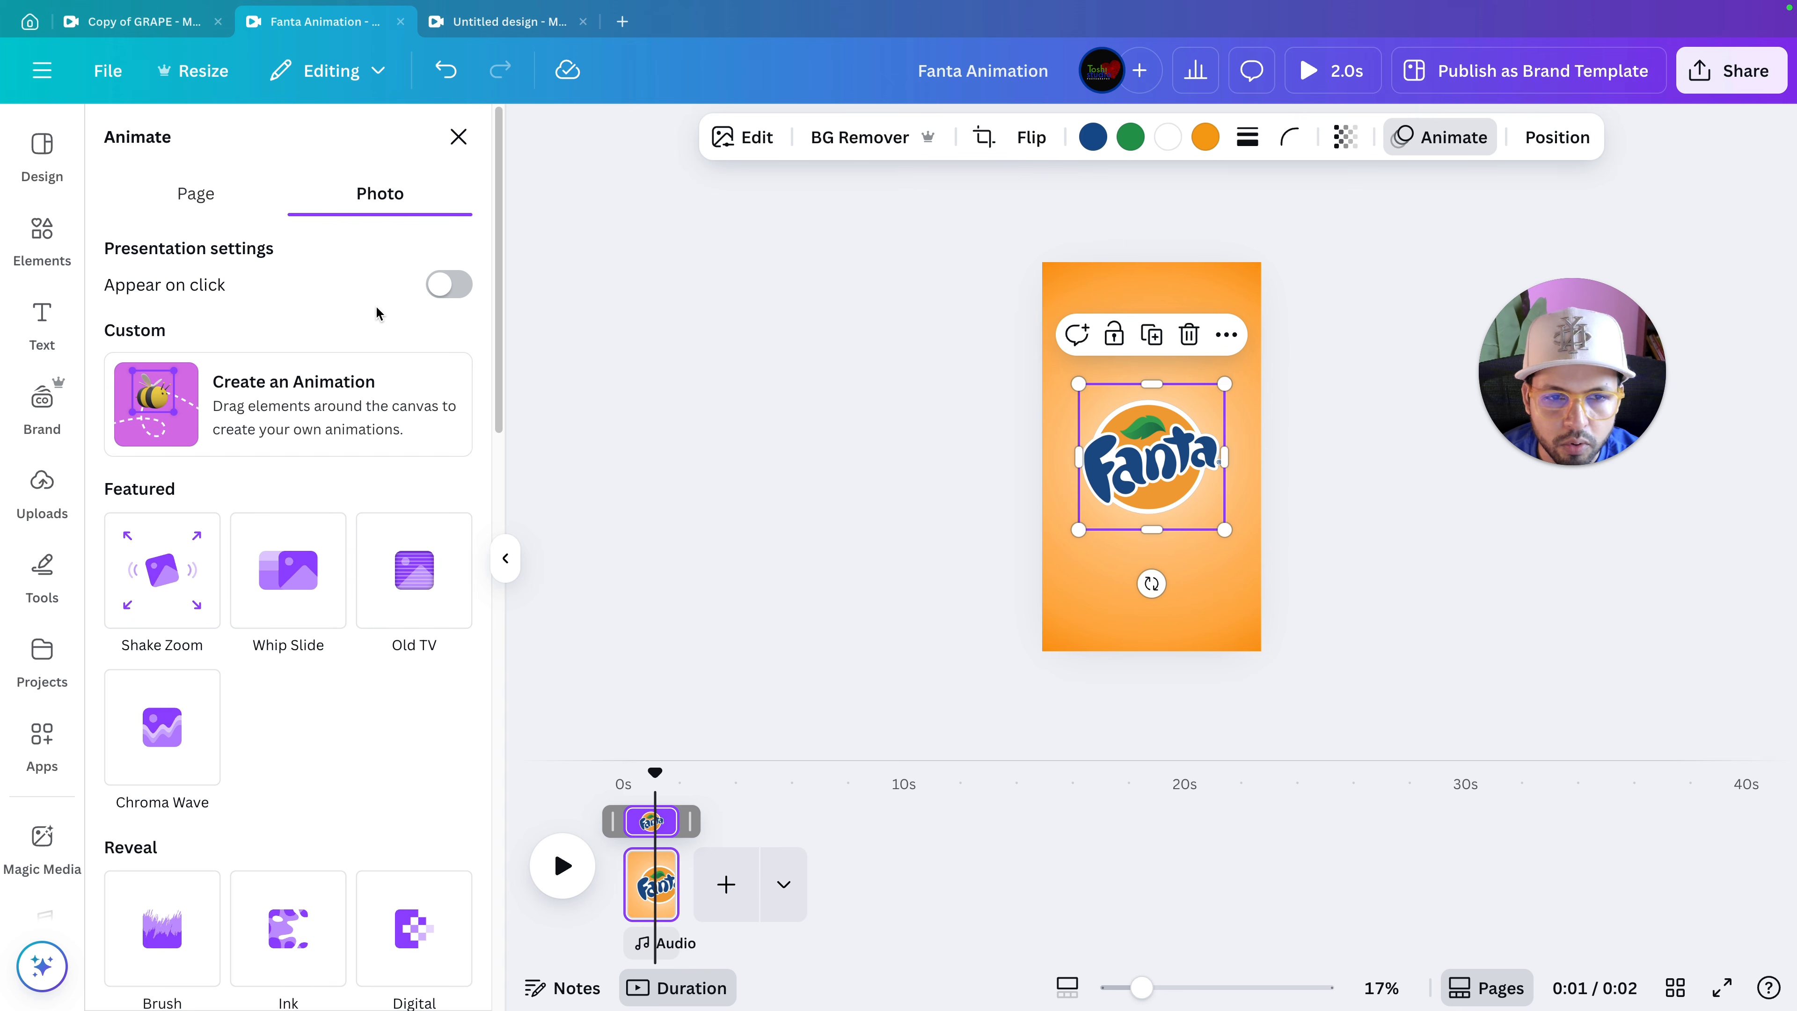
left_click(421, 578)
scroll(422, 609, "down", 2)
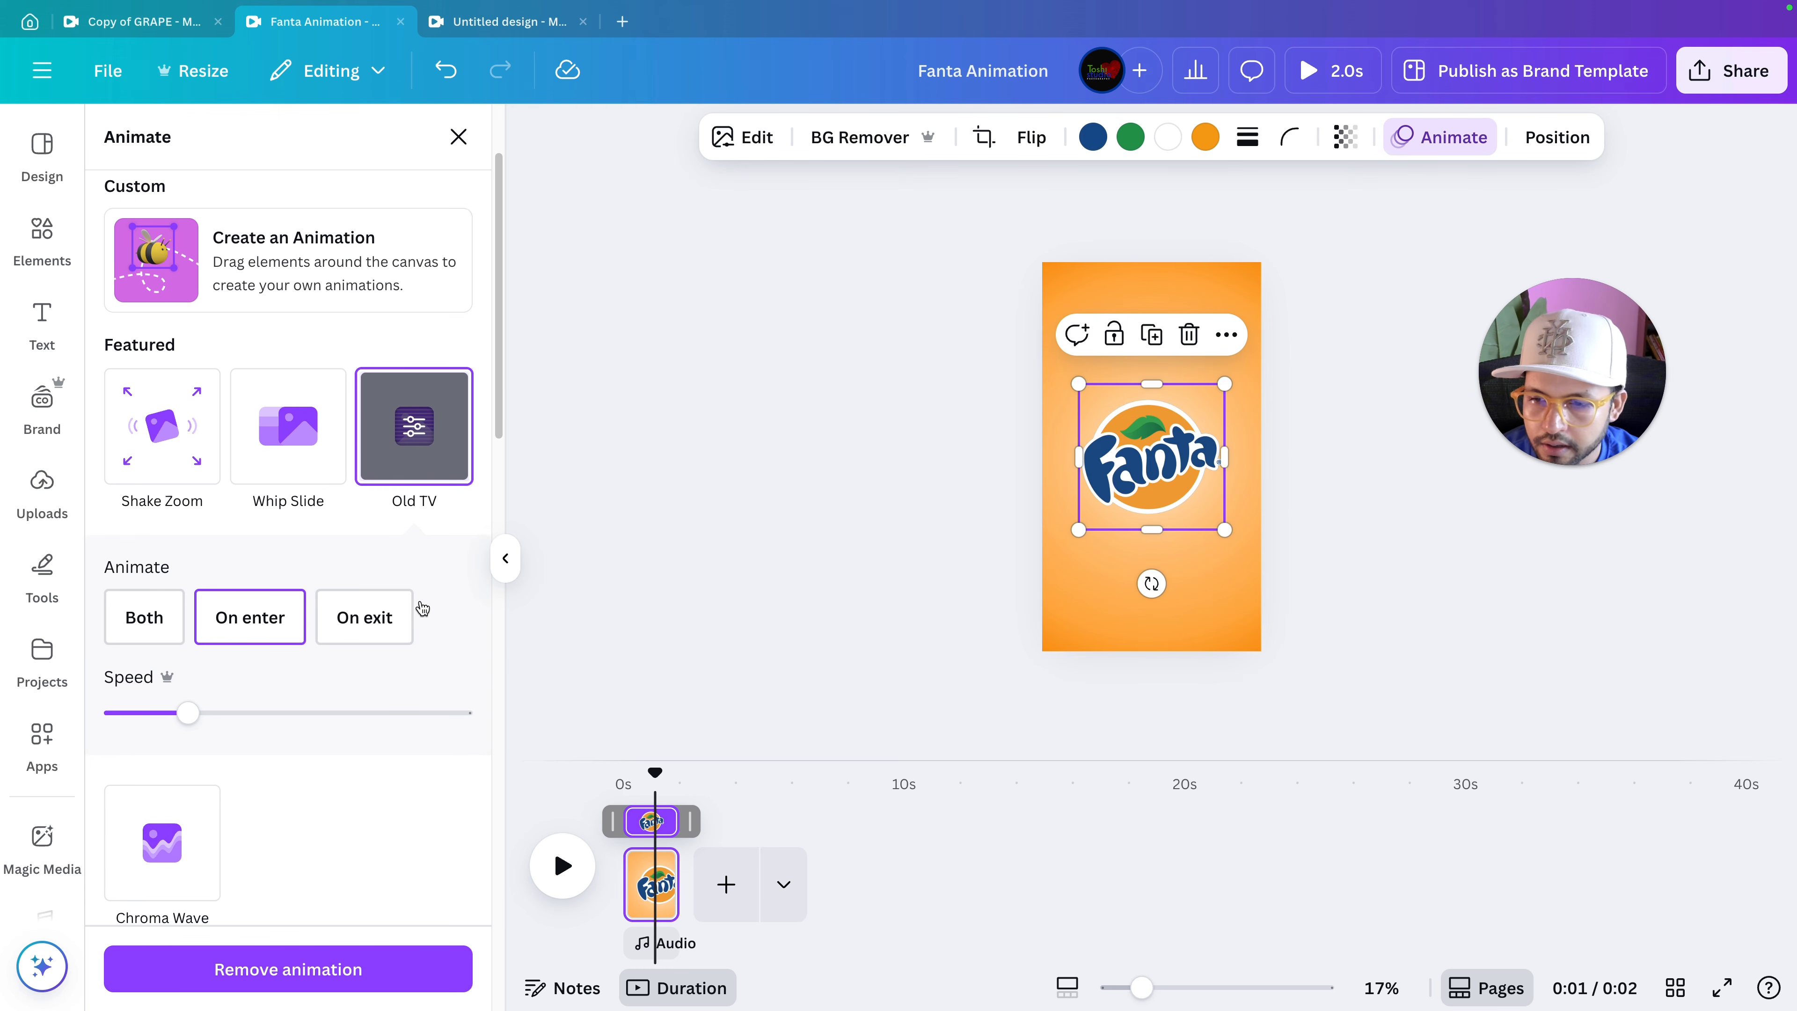
scroll(423, 608, "down", 1)
Compare the Old TV animation's enter and exit options, keep On enter, and raise its speed to about 40 percent of the range.
left_click(230, 540)
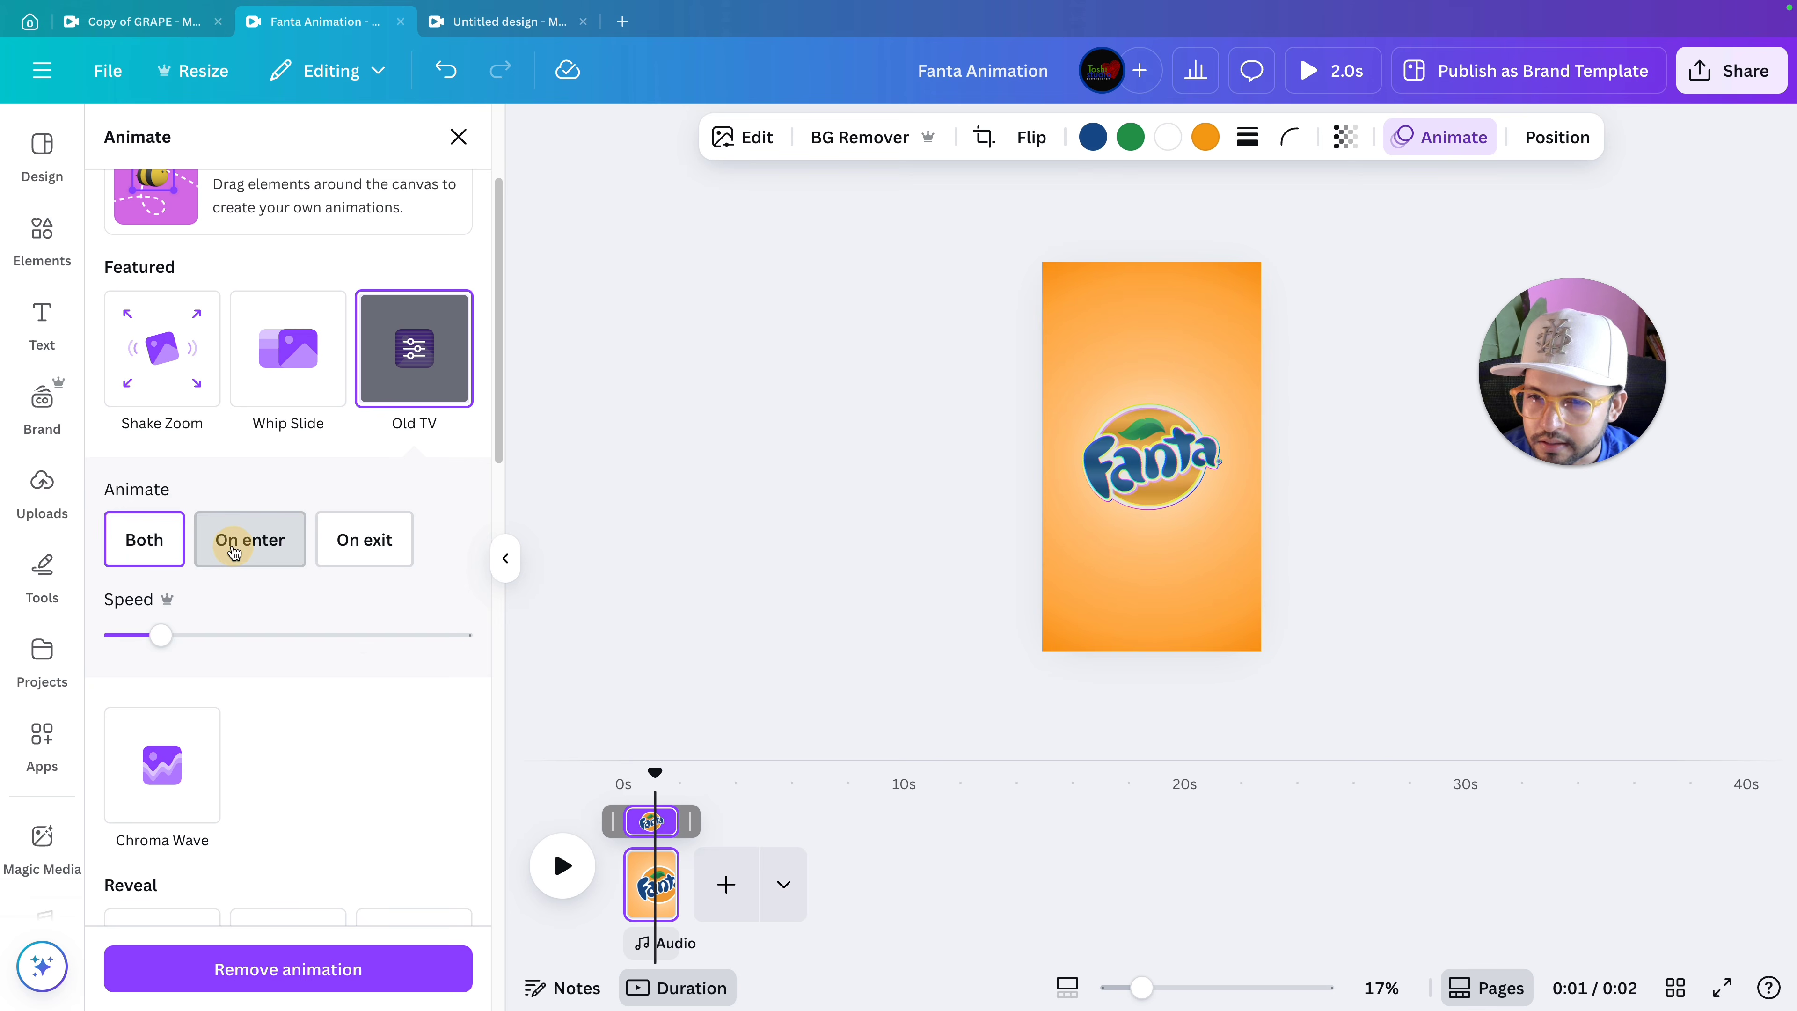
left_click(329, 553)
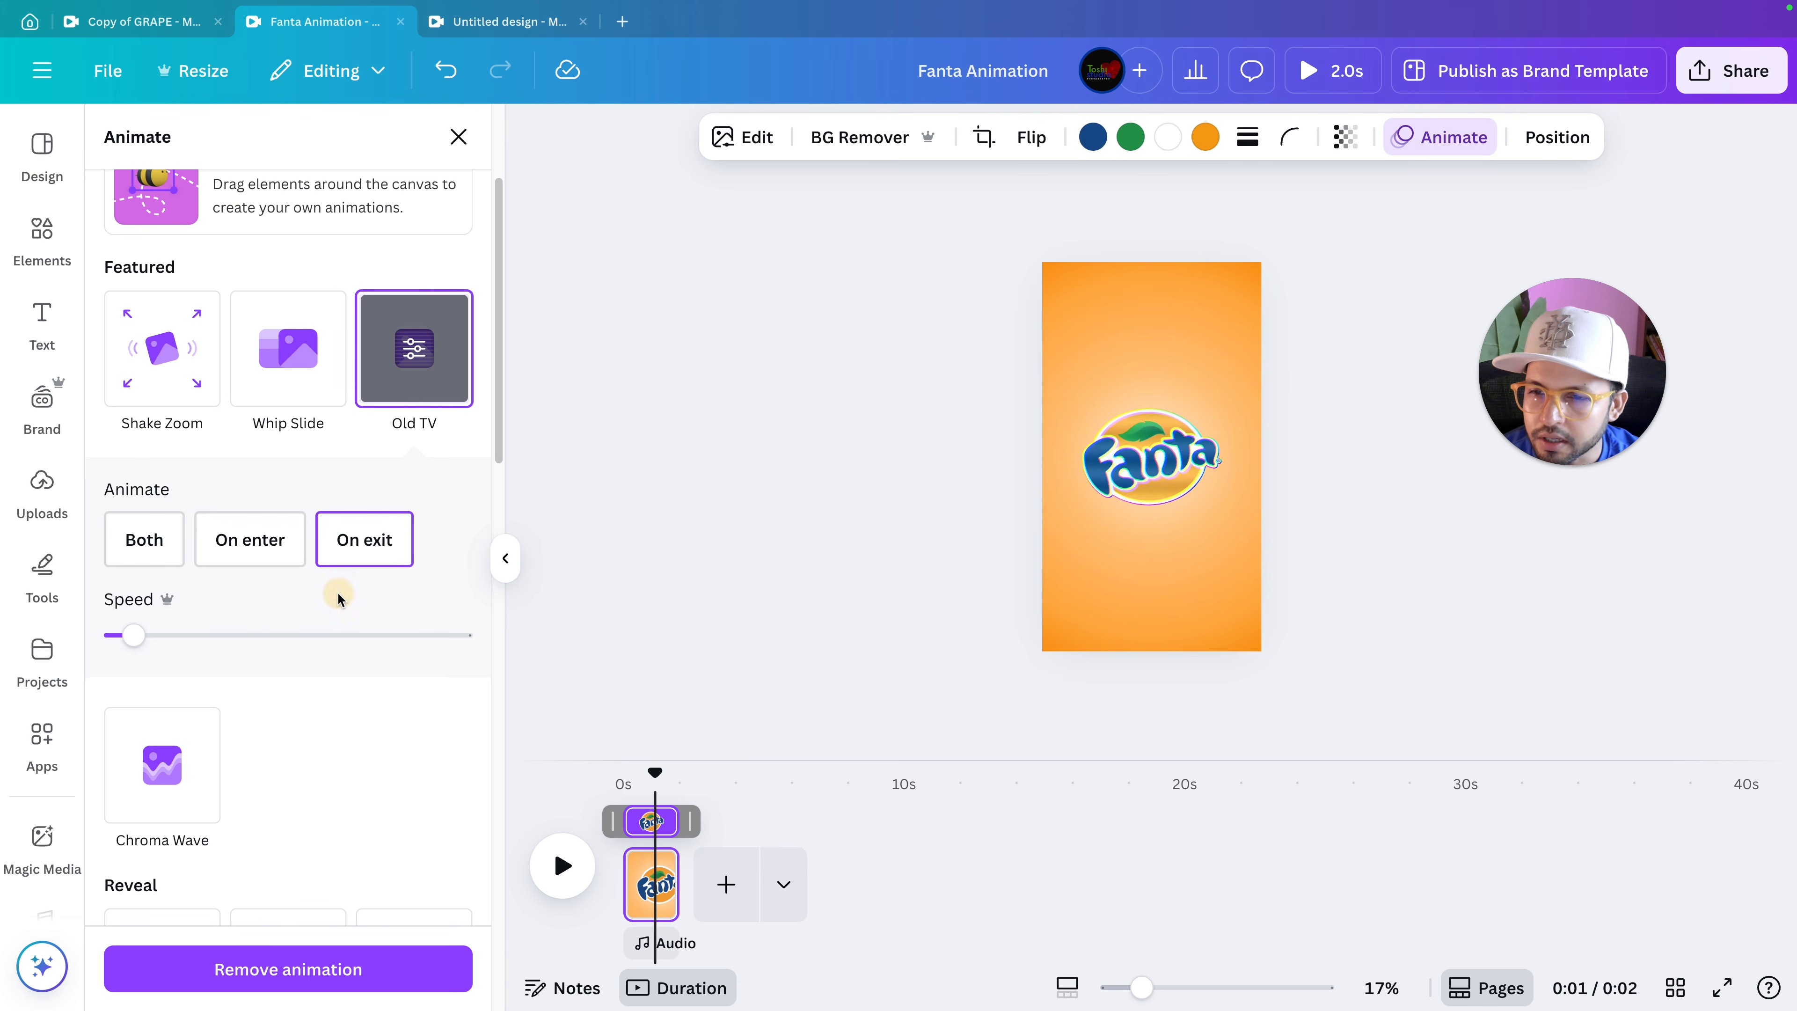
left_click(250, 560)
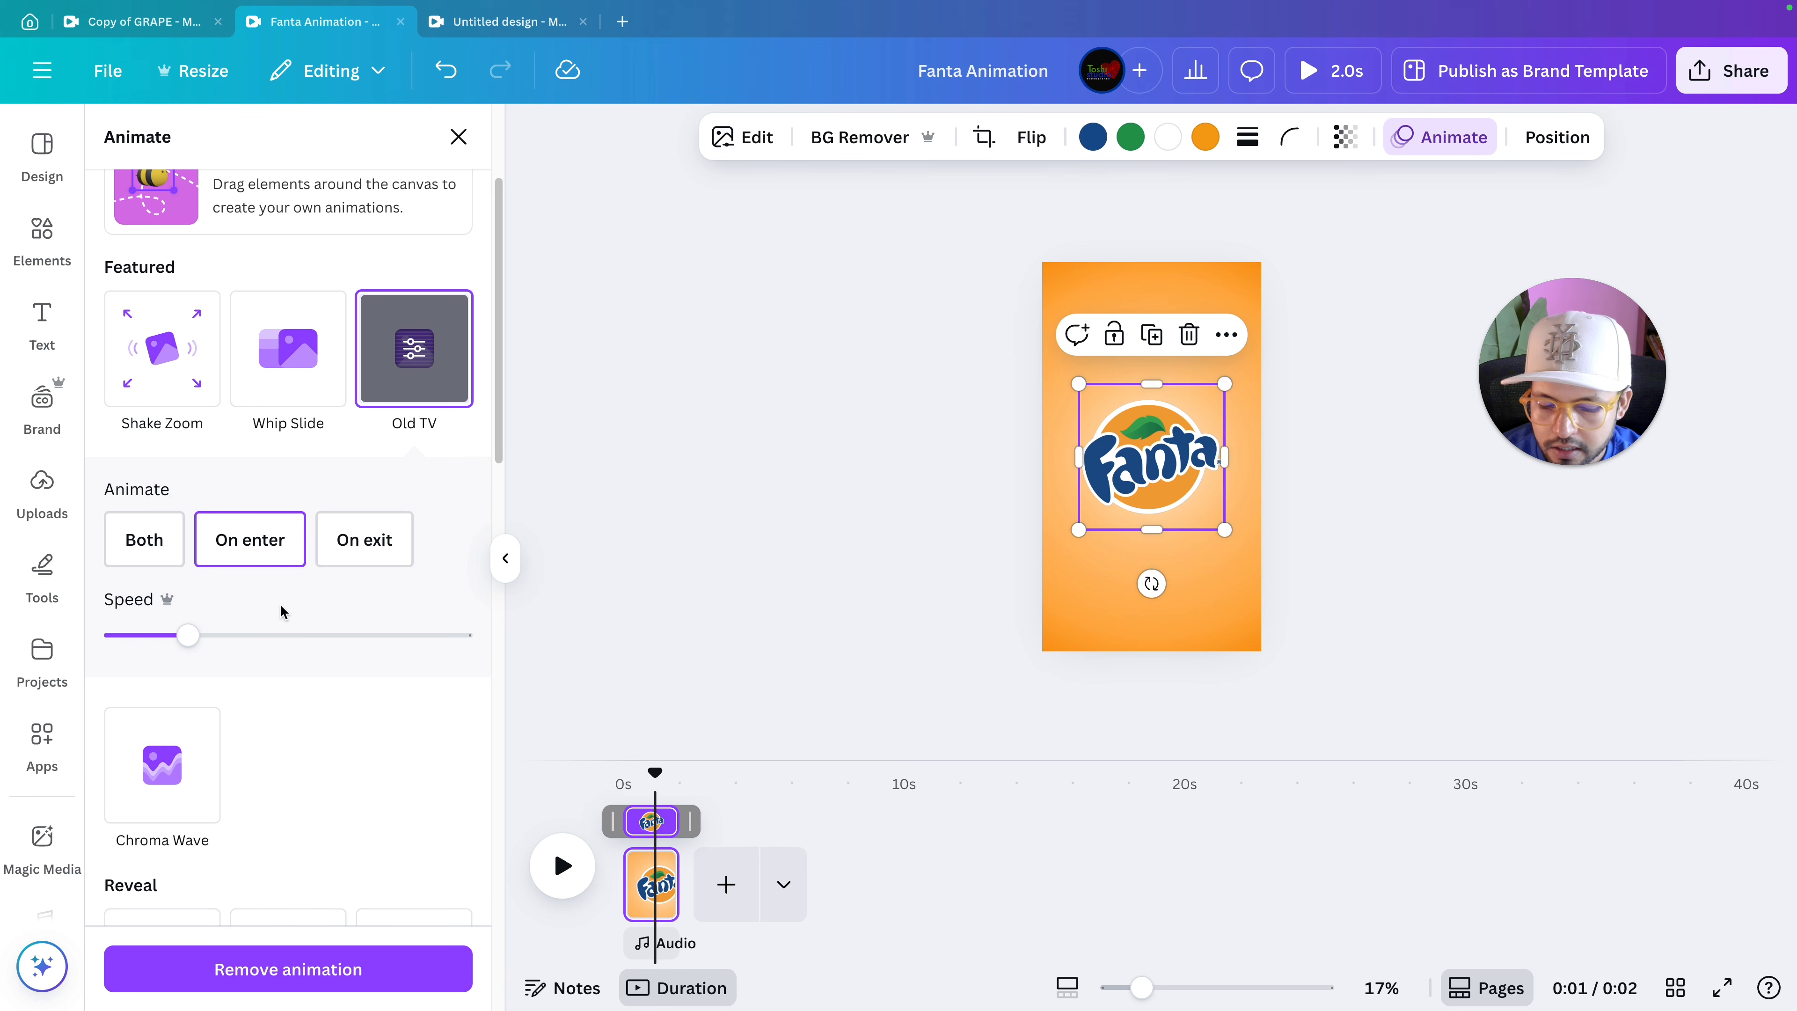
left_click_drag(188, 635, 253, 633)
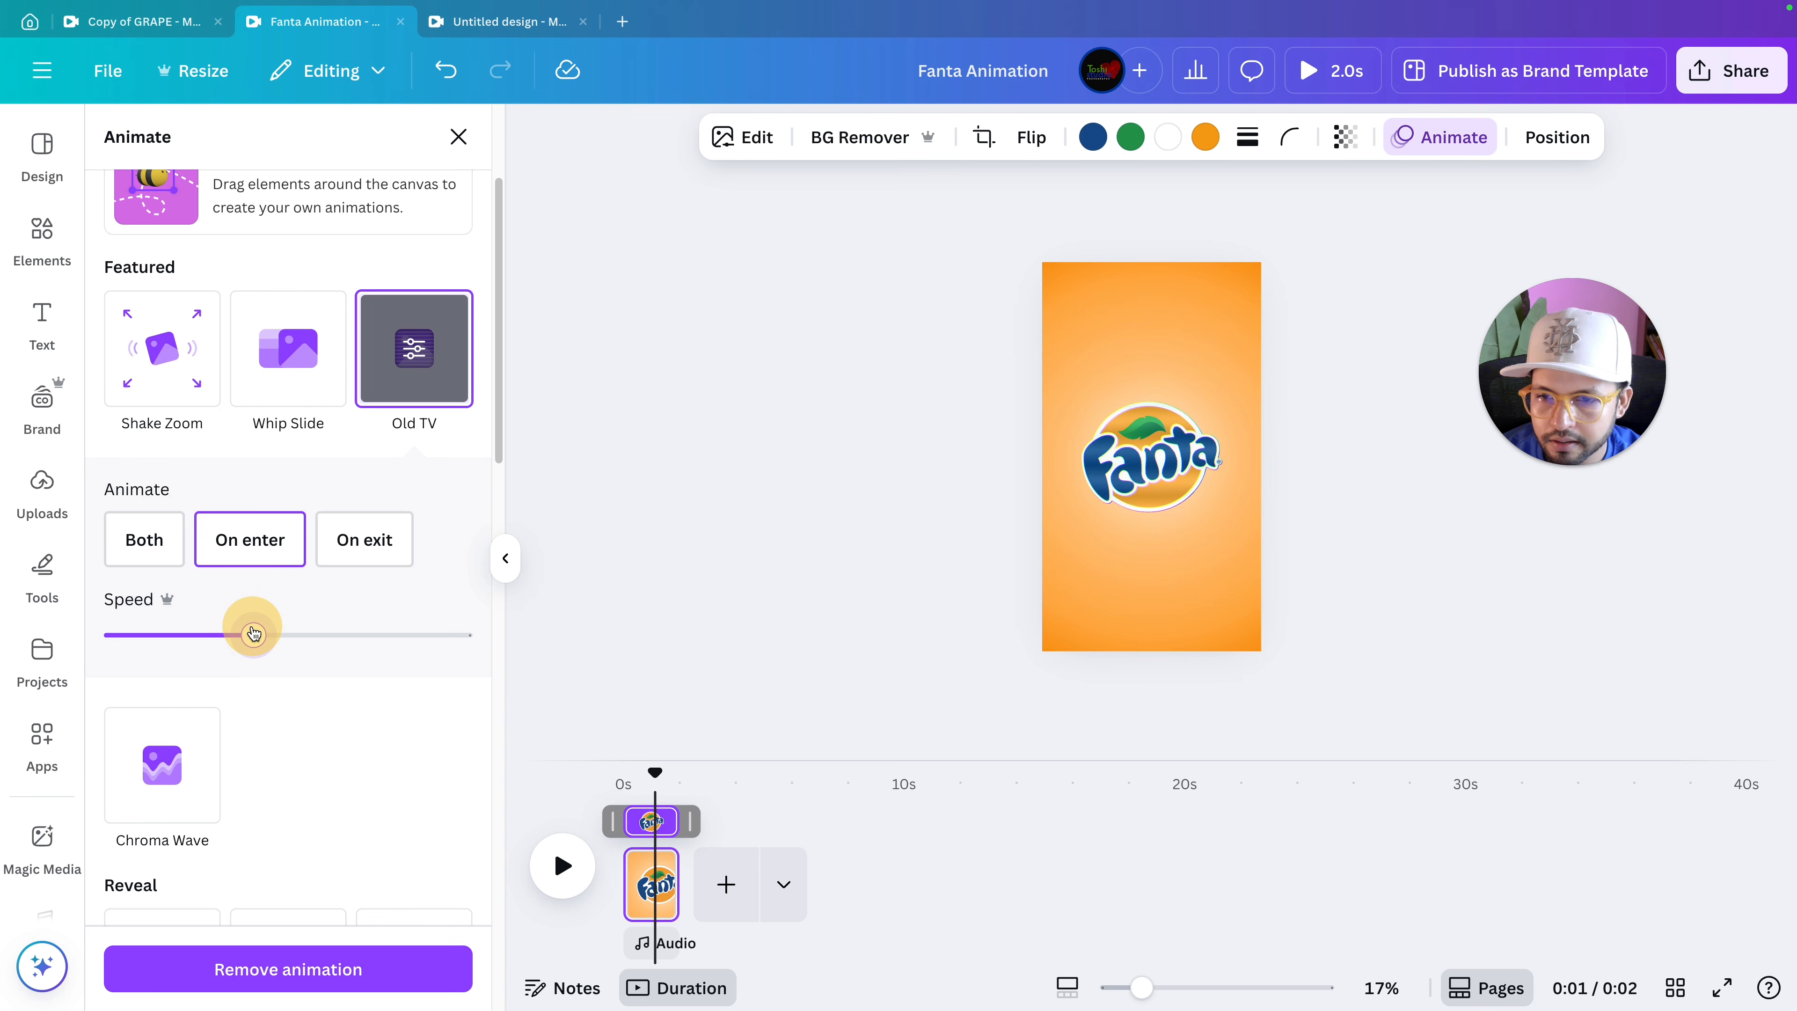
Play the logo page to preview its entrance animation.
left_click(694, 579)
left_click(570, 875)
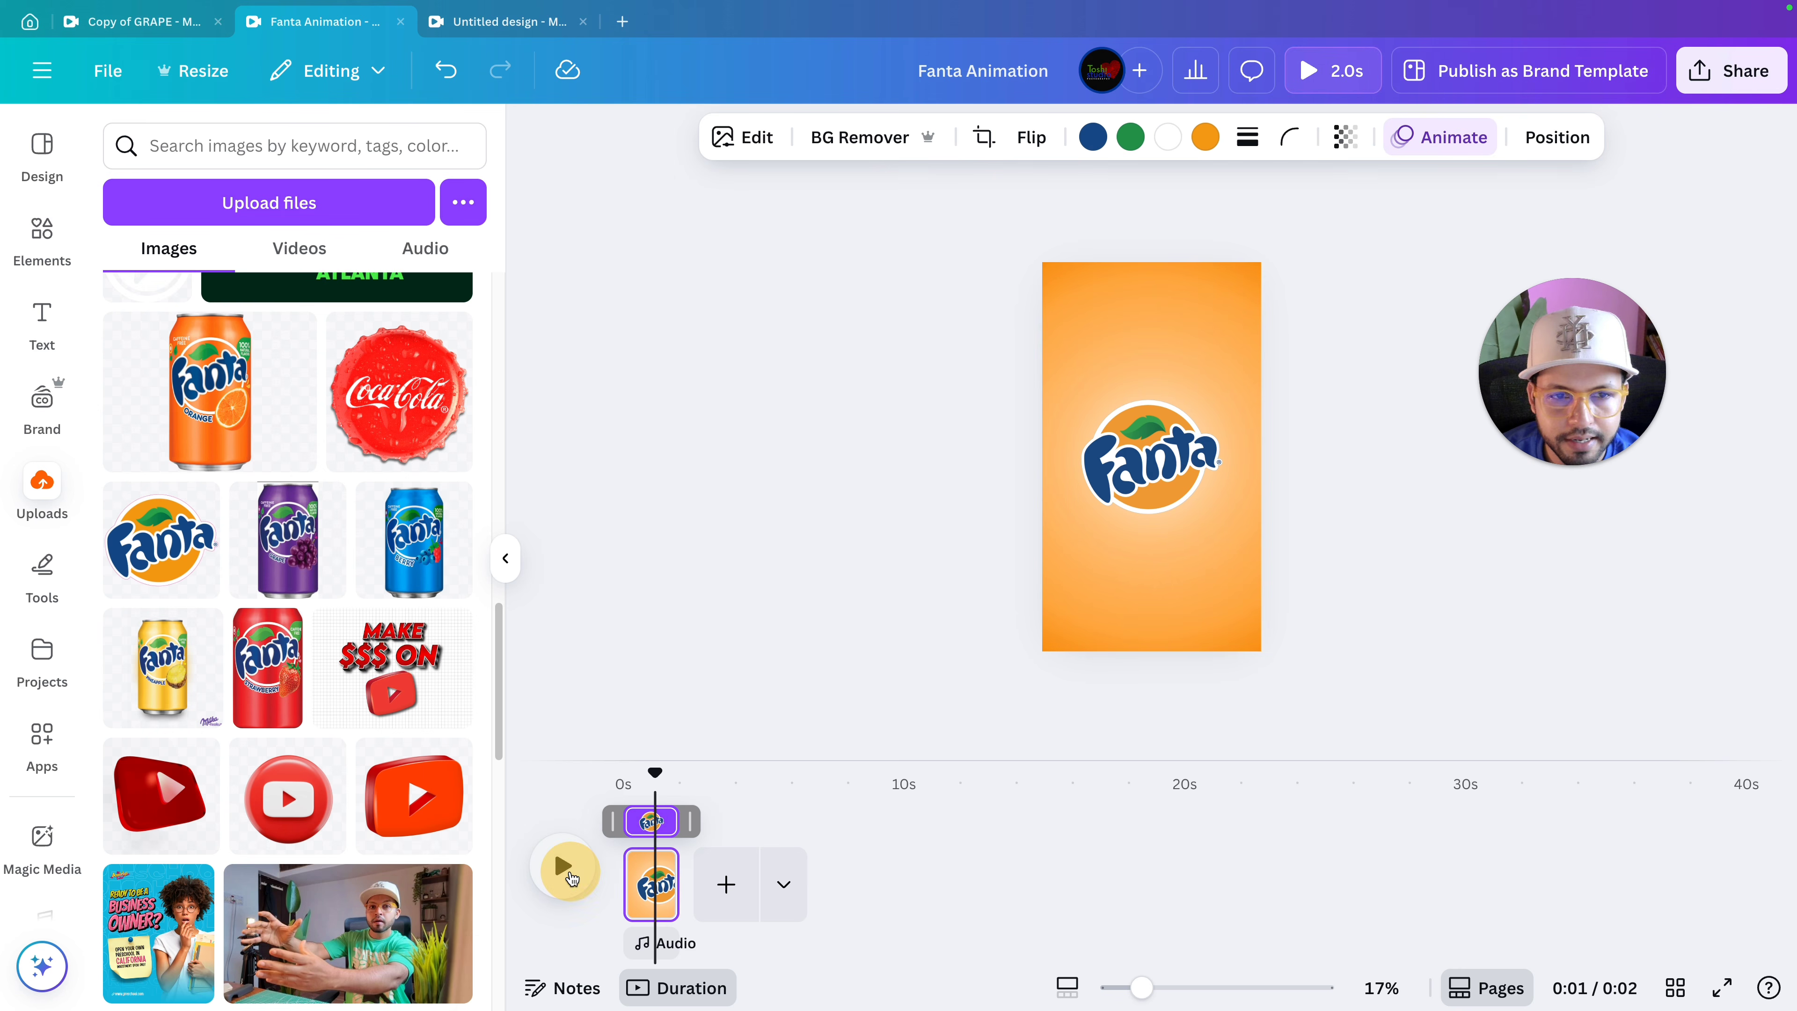
left_click(570, 875)
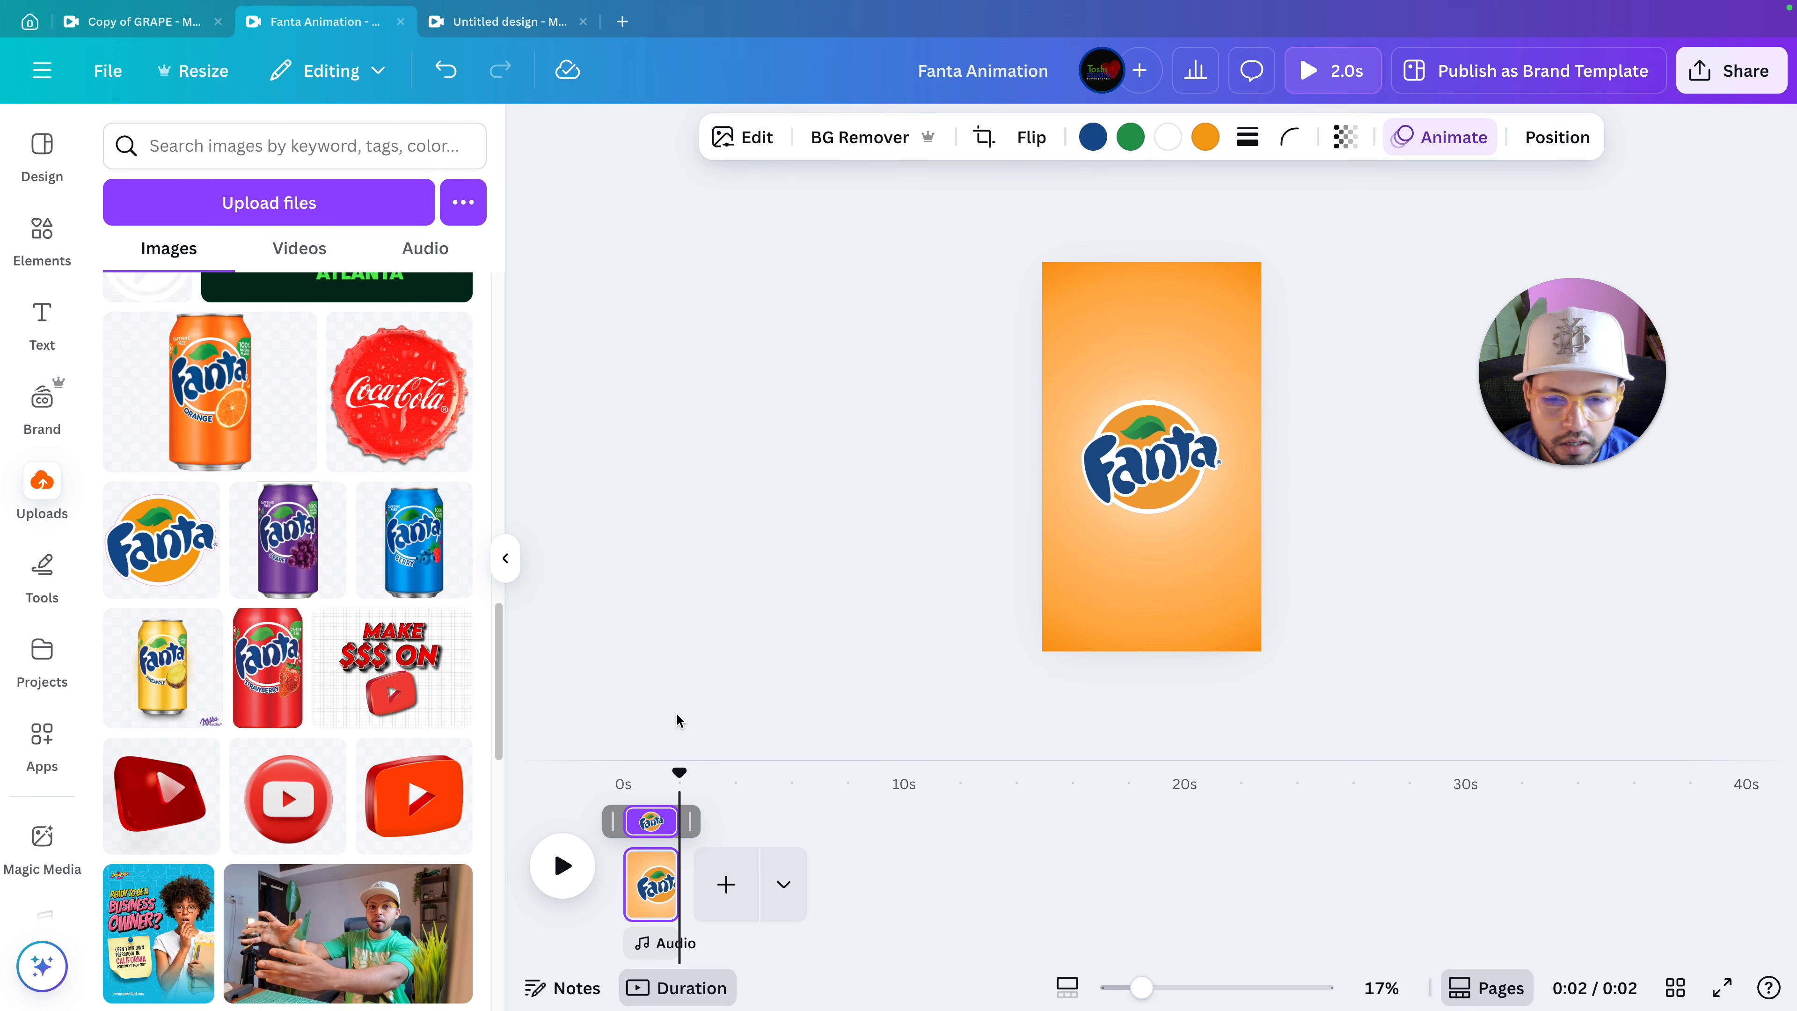
Duplicate the Fanta logo page to create a second page.
left_click(643, 881)
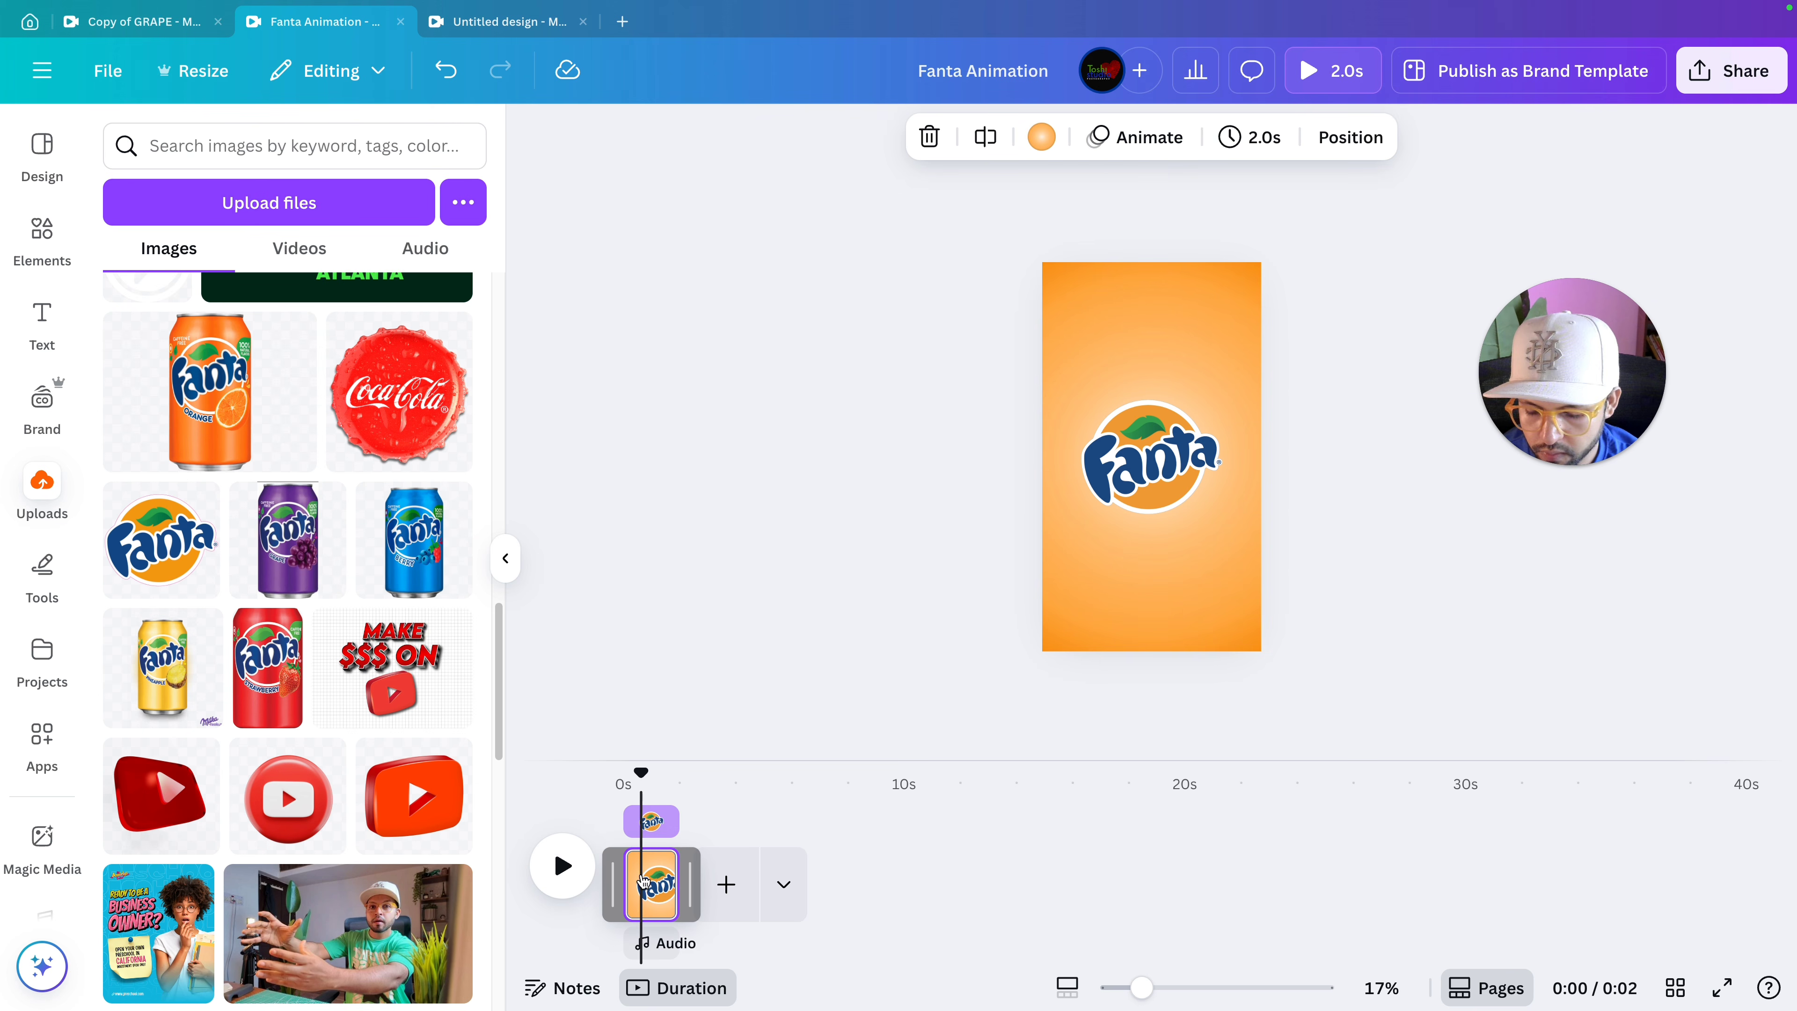
key("ctrl+d")
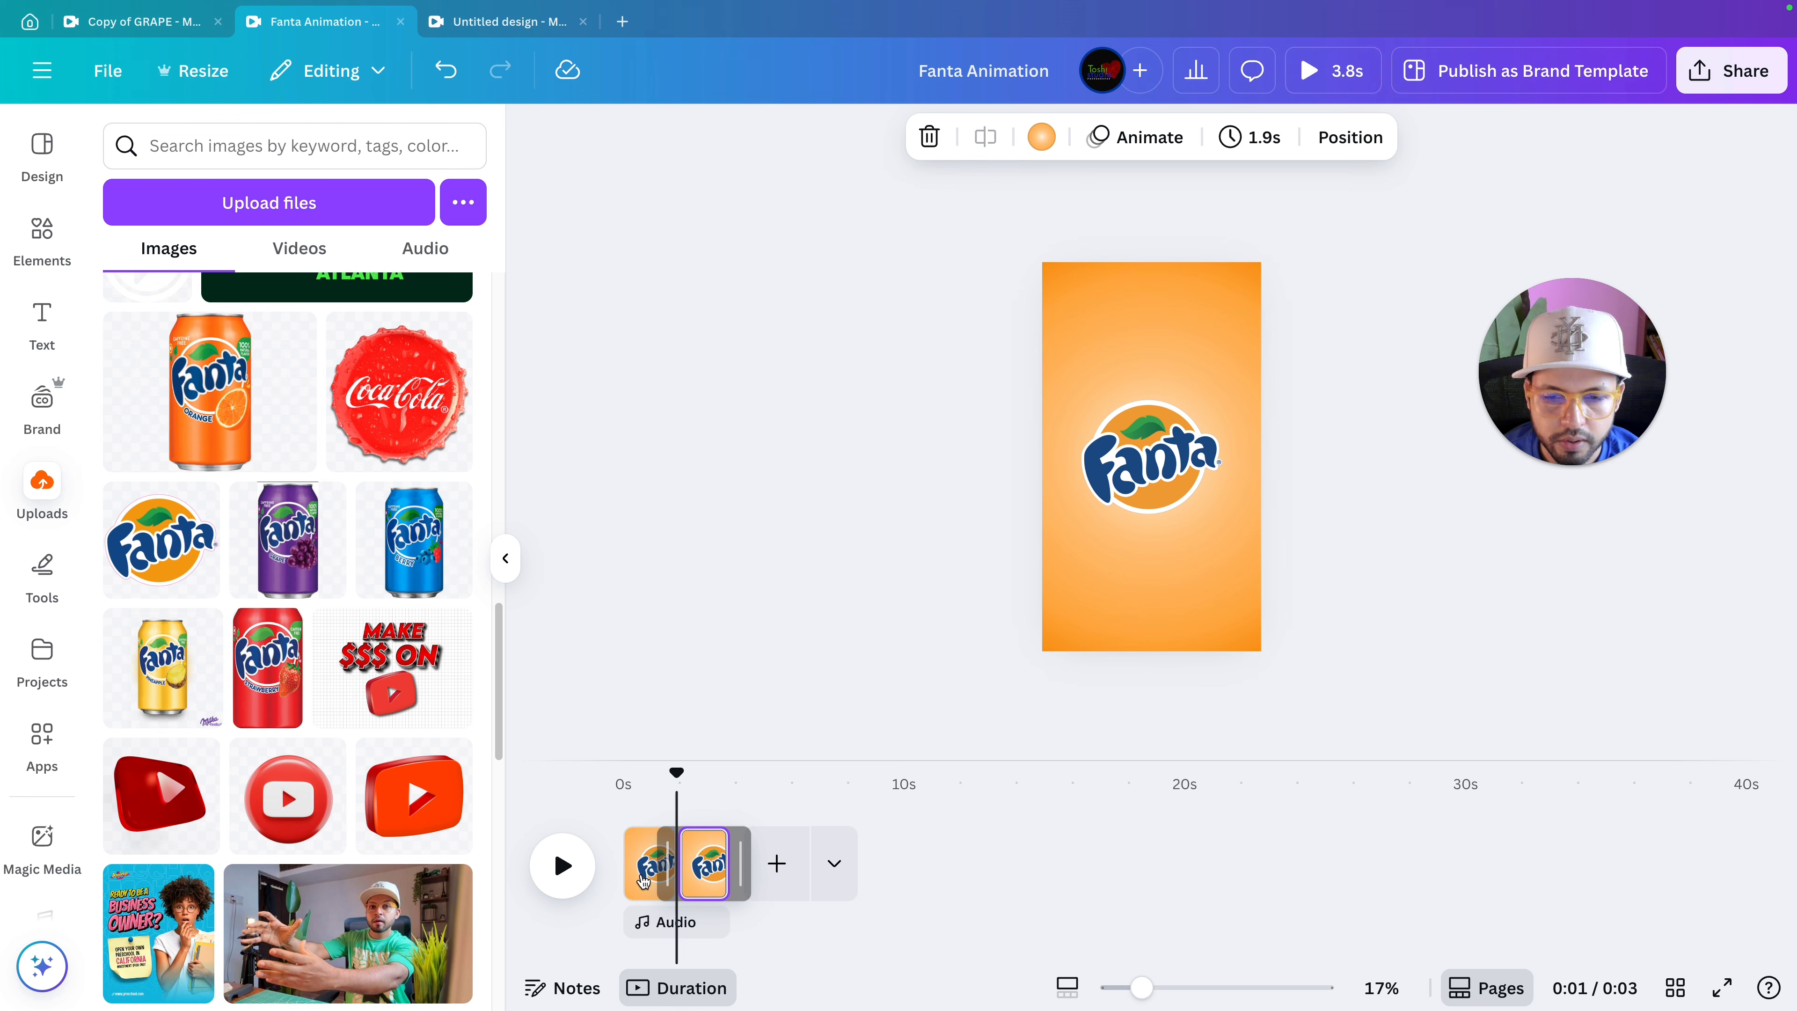
left_click(709, 876)
left_click(723, 547)
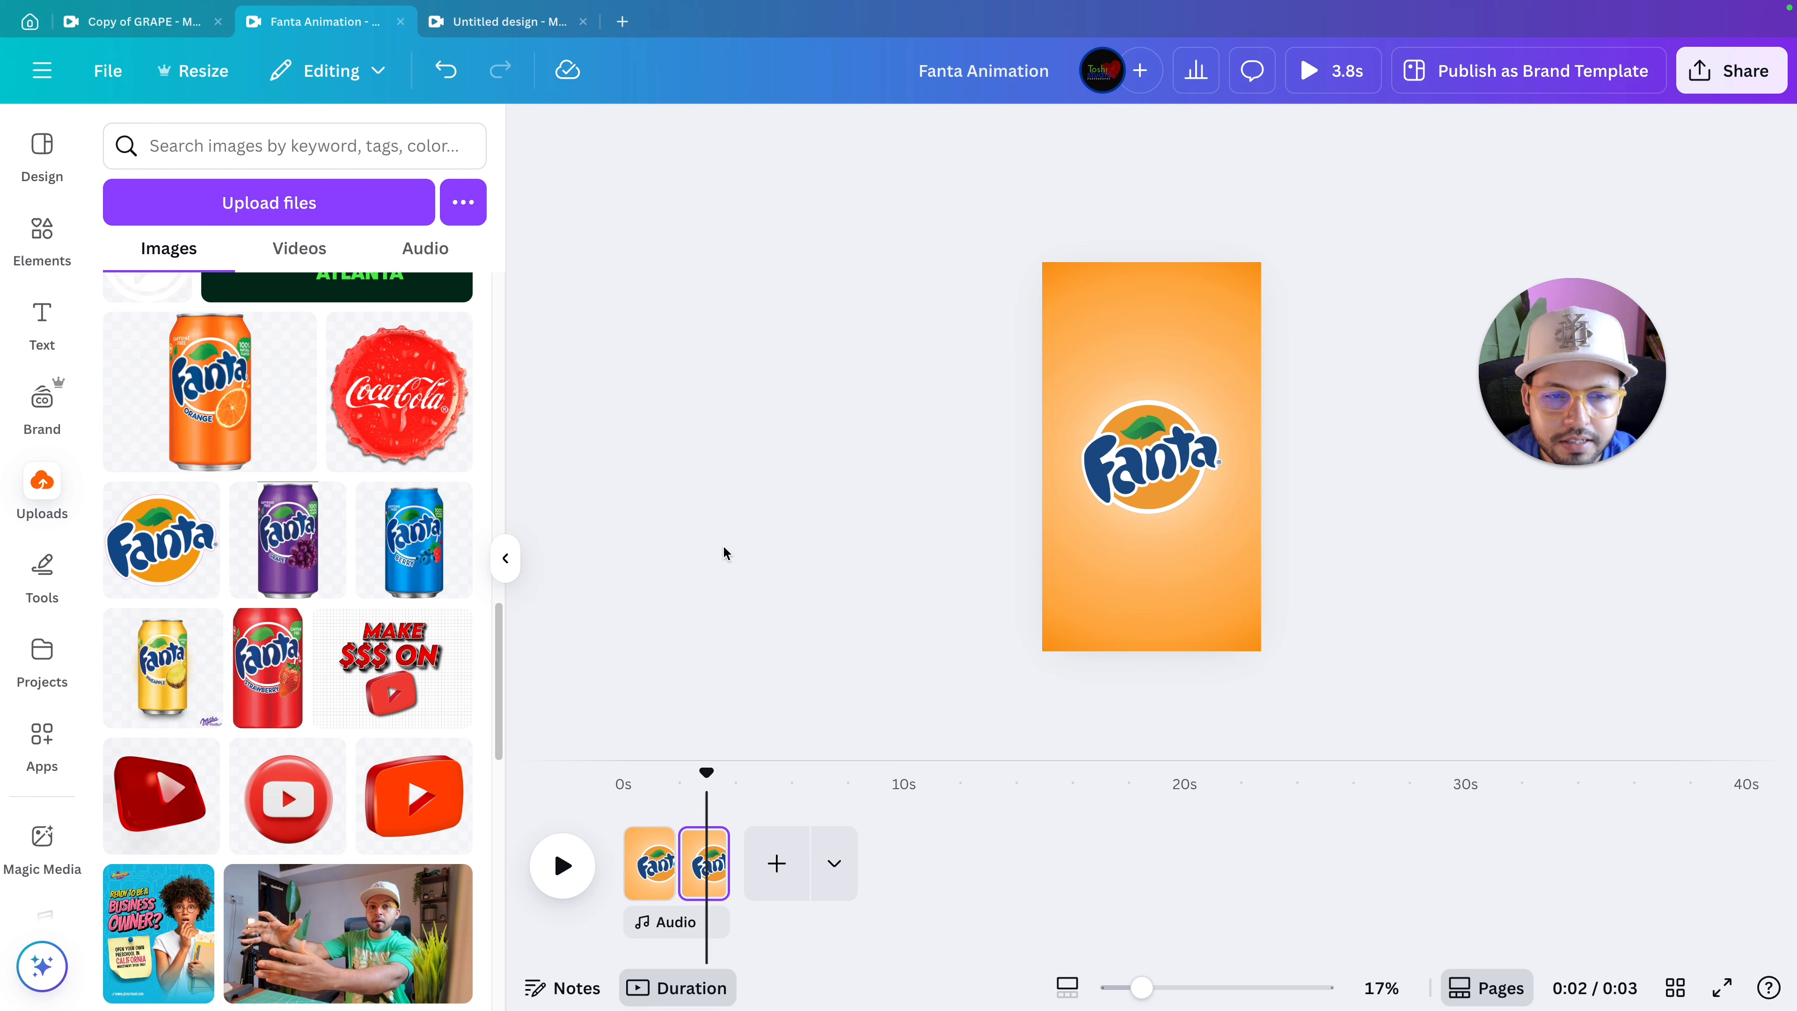
left_click(734, 567)
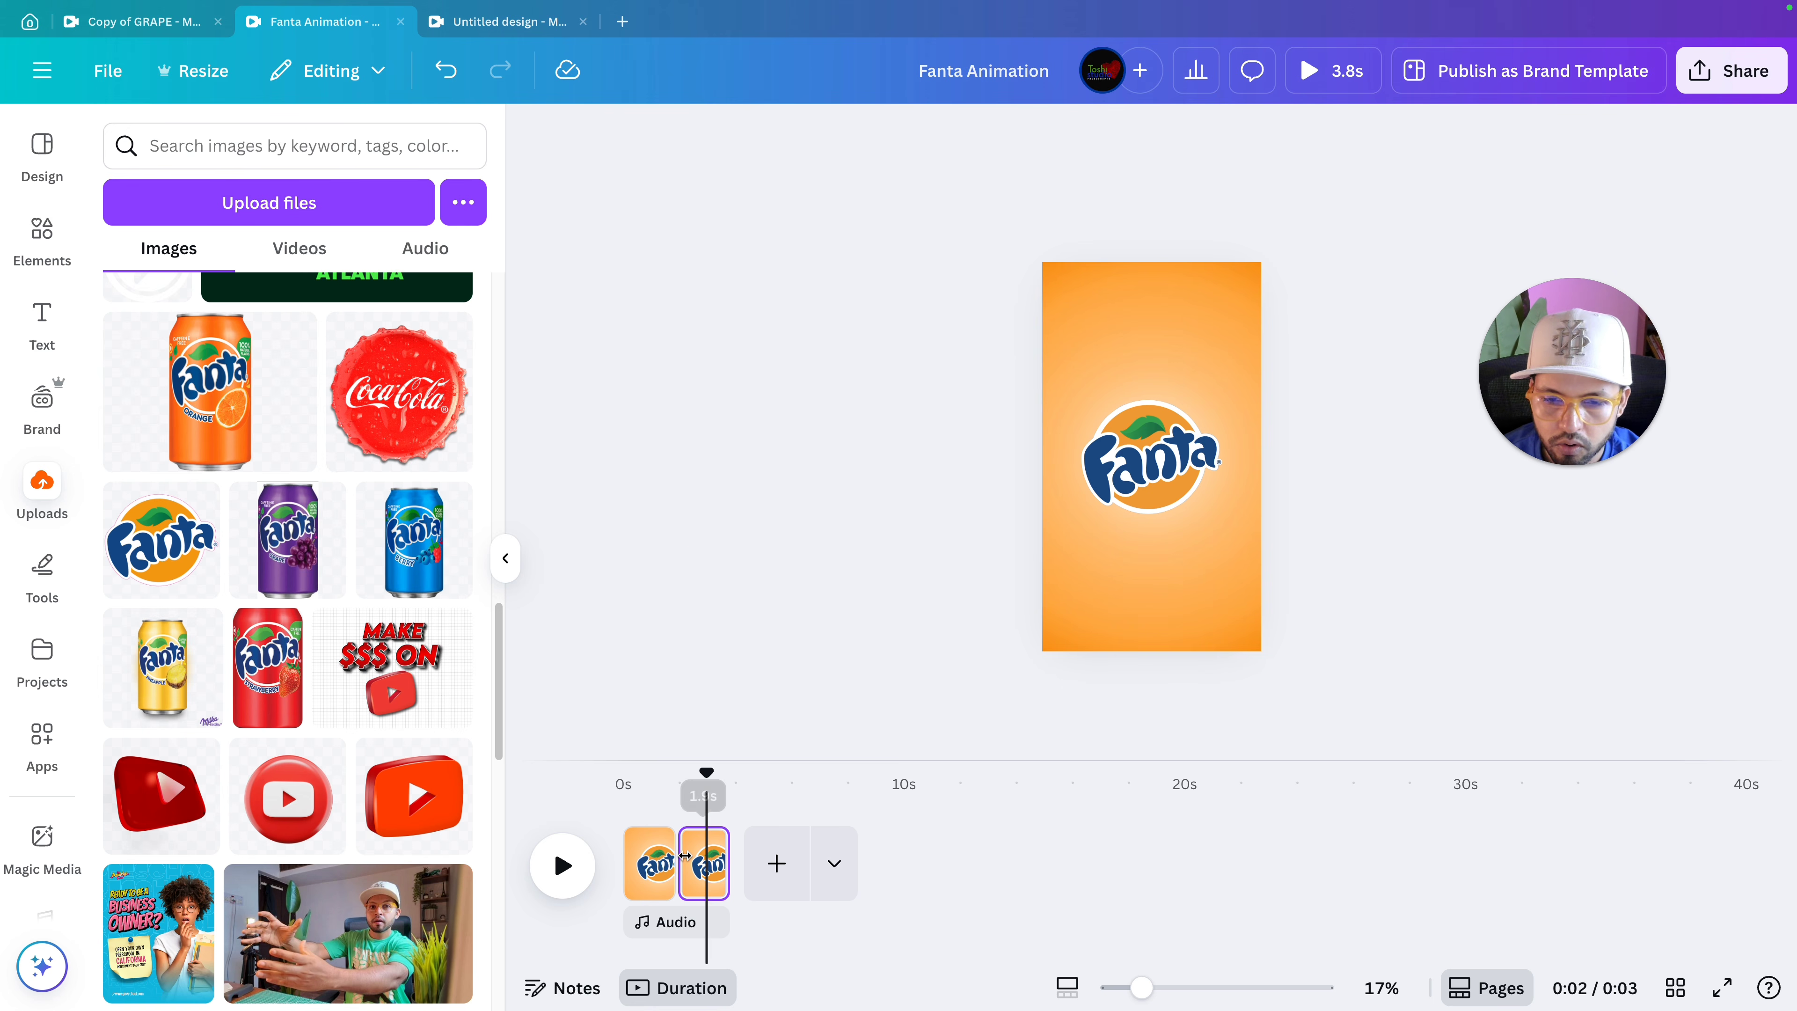
Set the second page's duration to 2.0 seconds.
left_click(707, 862)
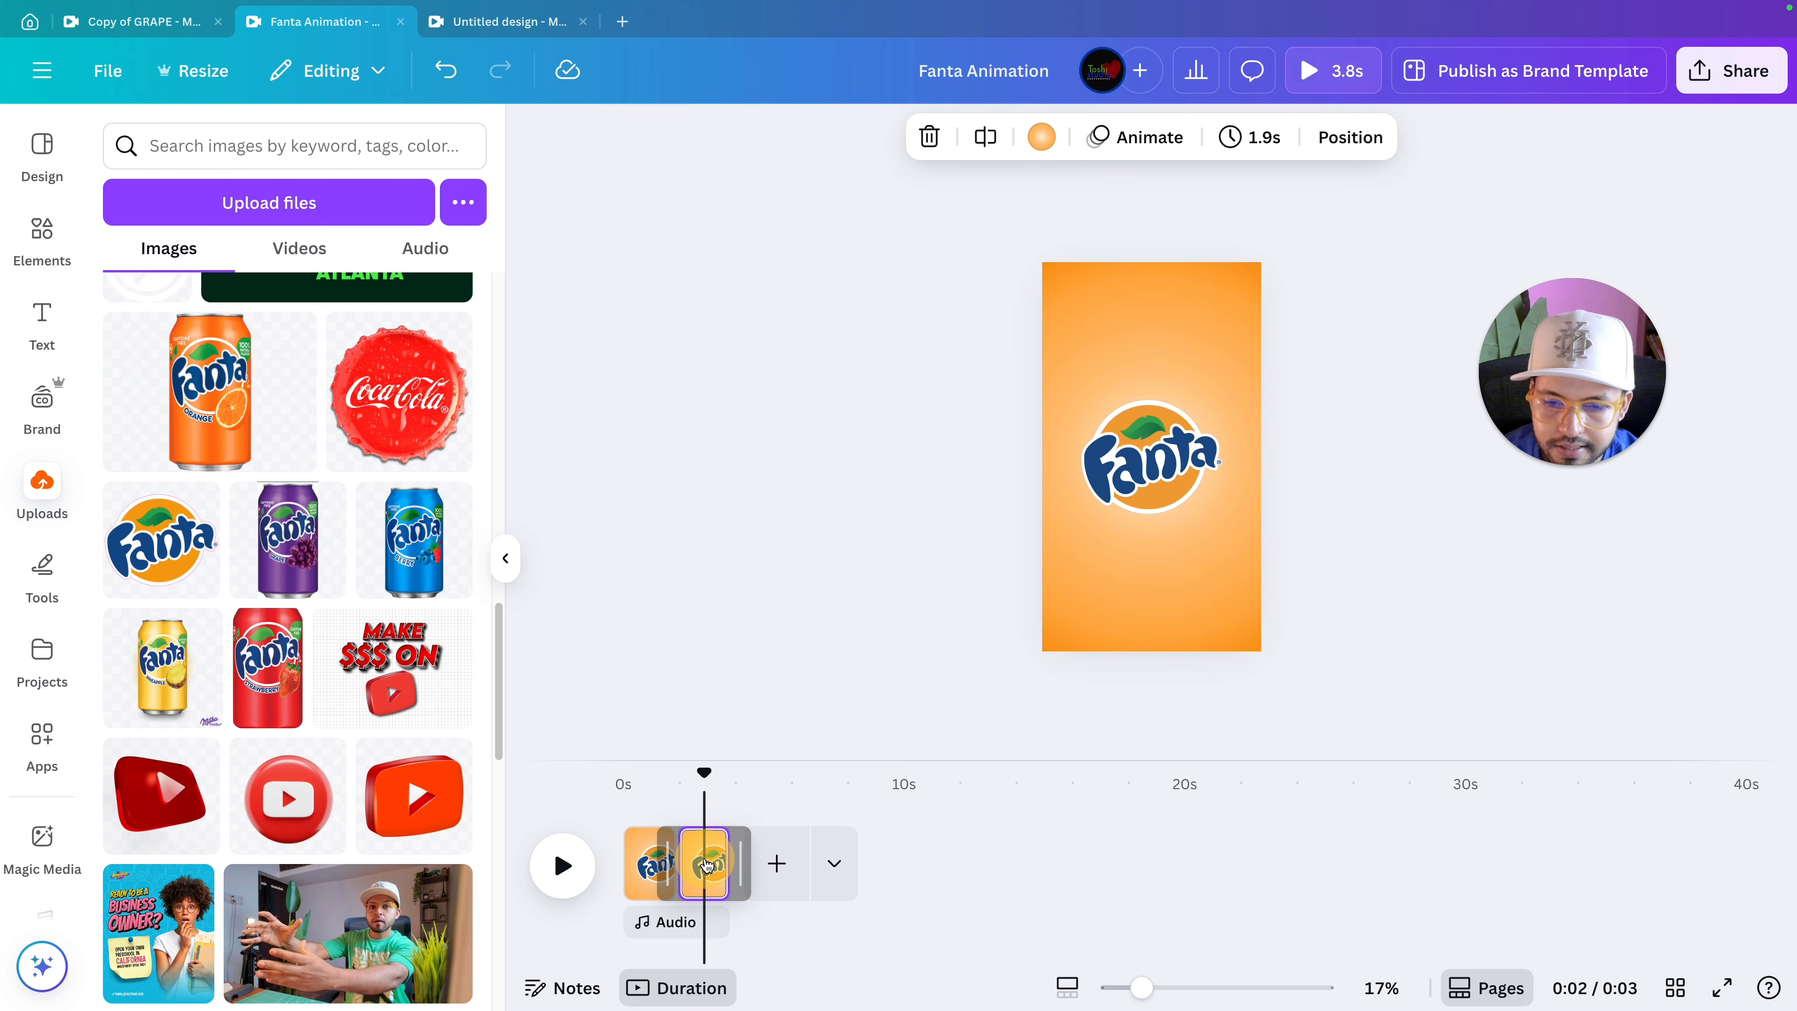
left_click(1258, 136)
left_click(1391, 236)
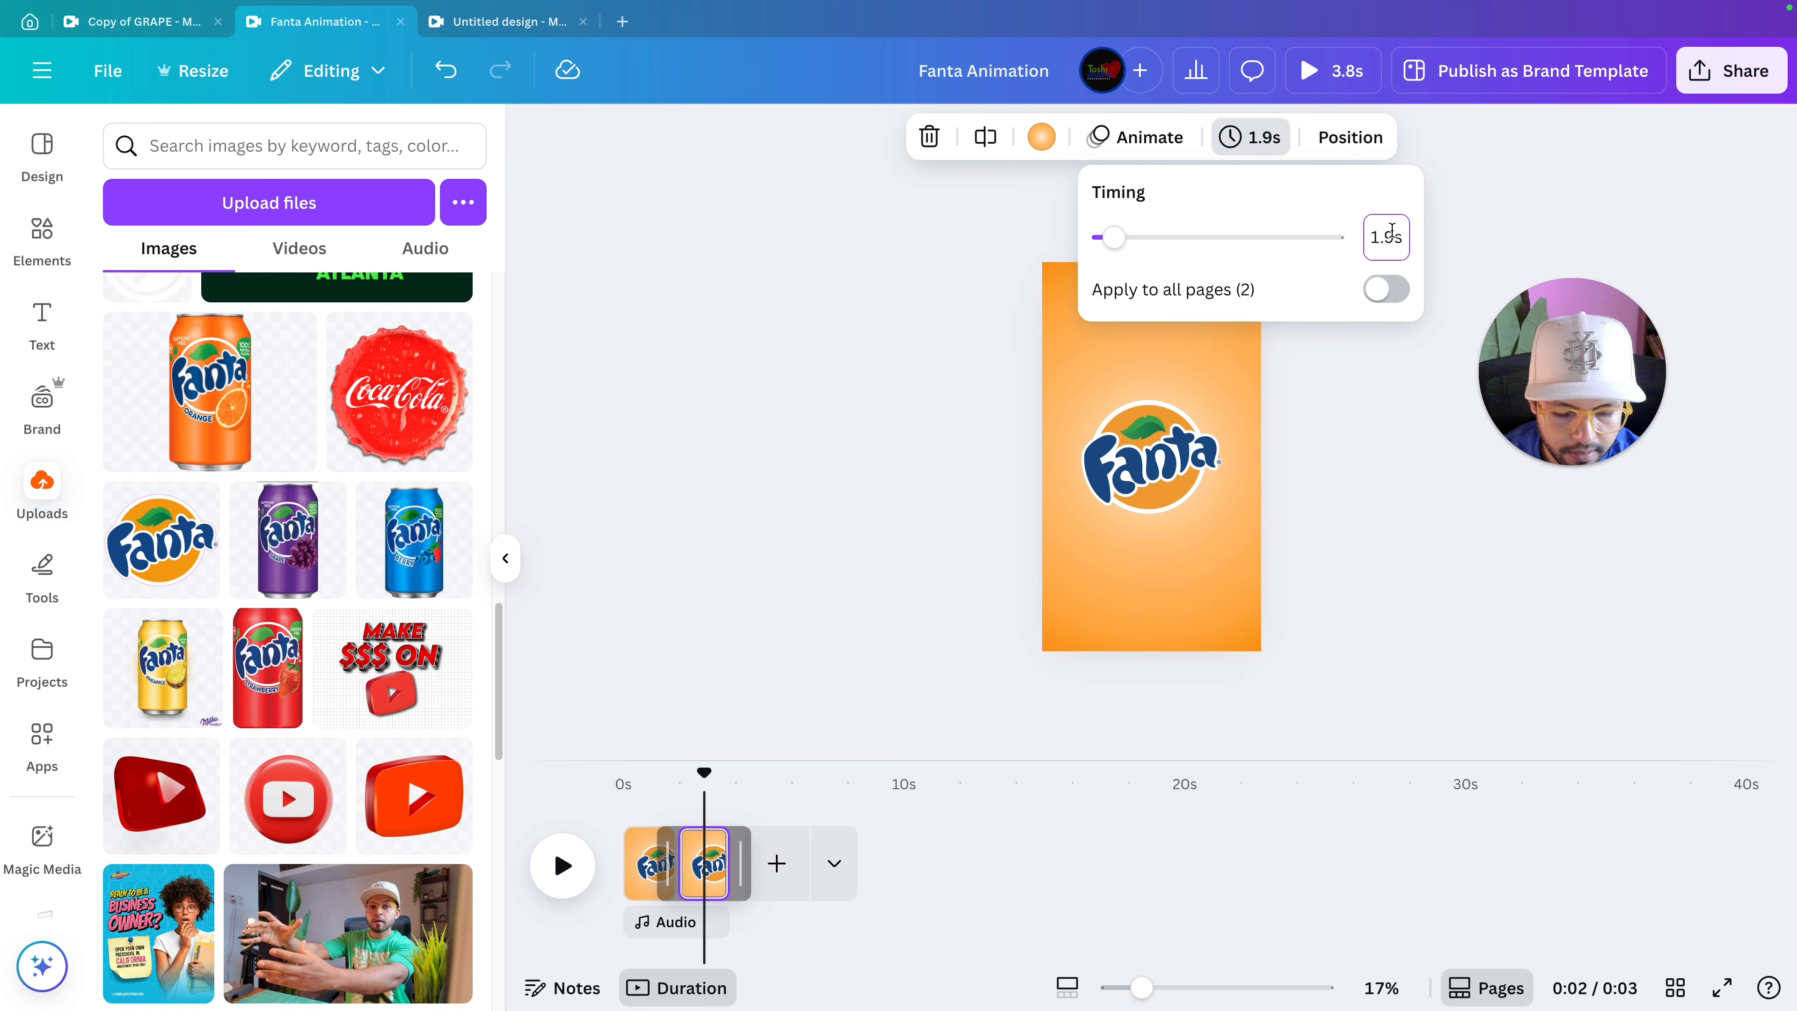
key("BackSpace")
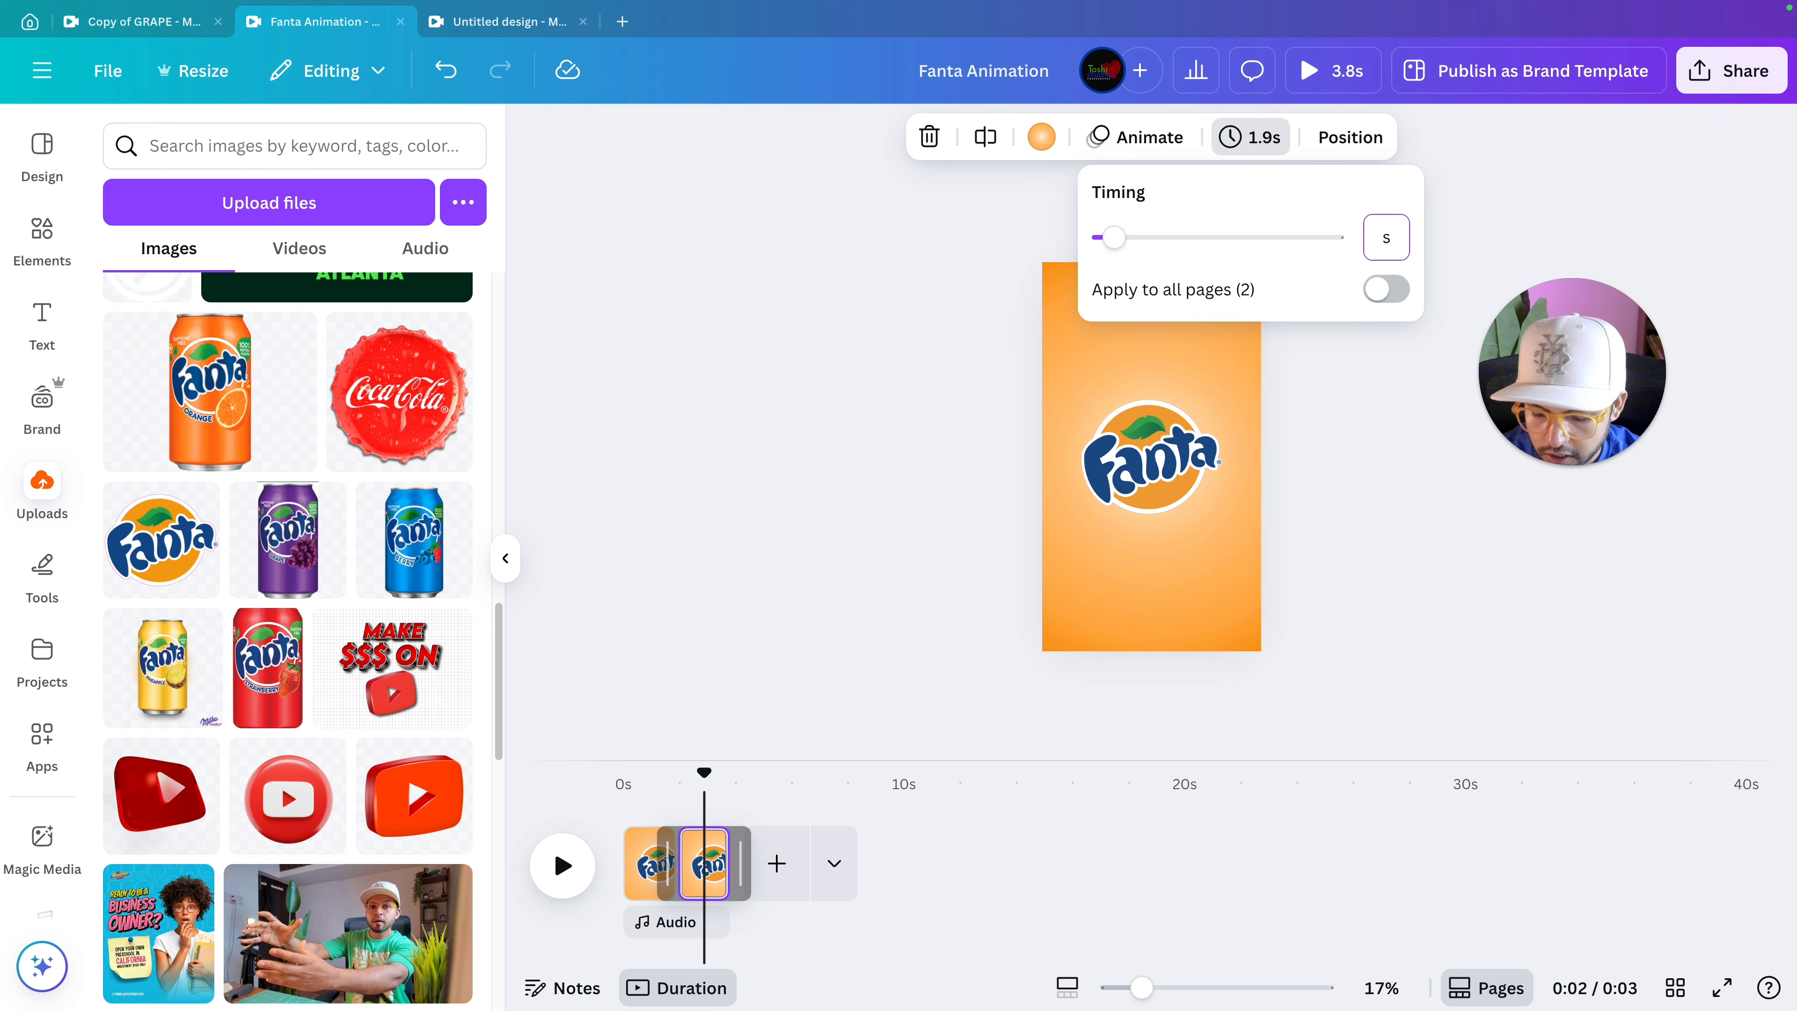
type("0")
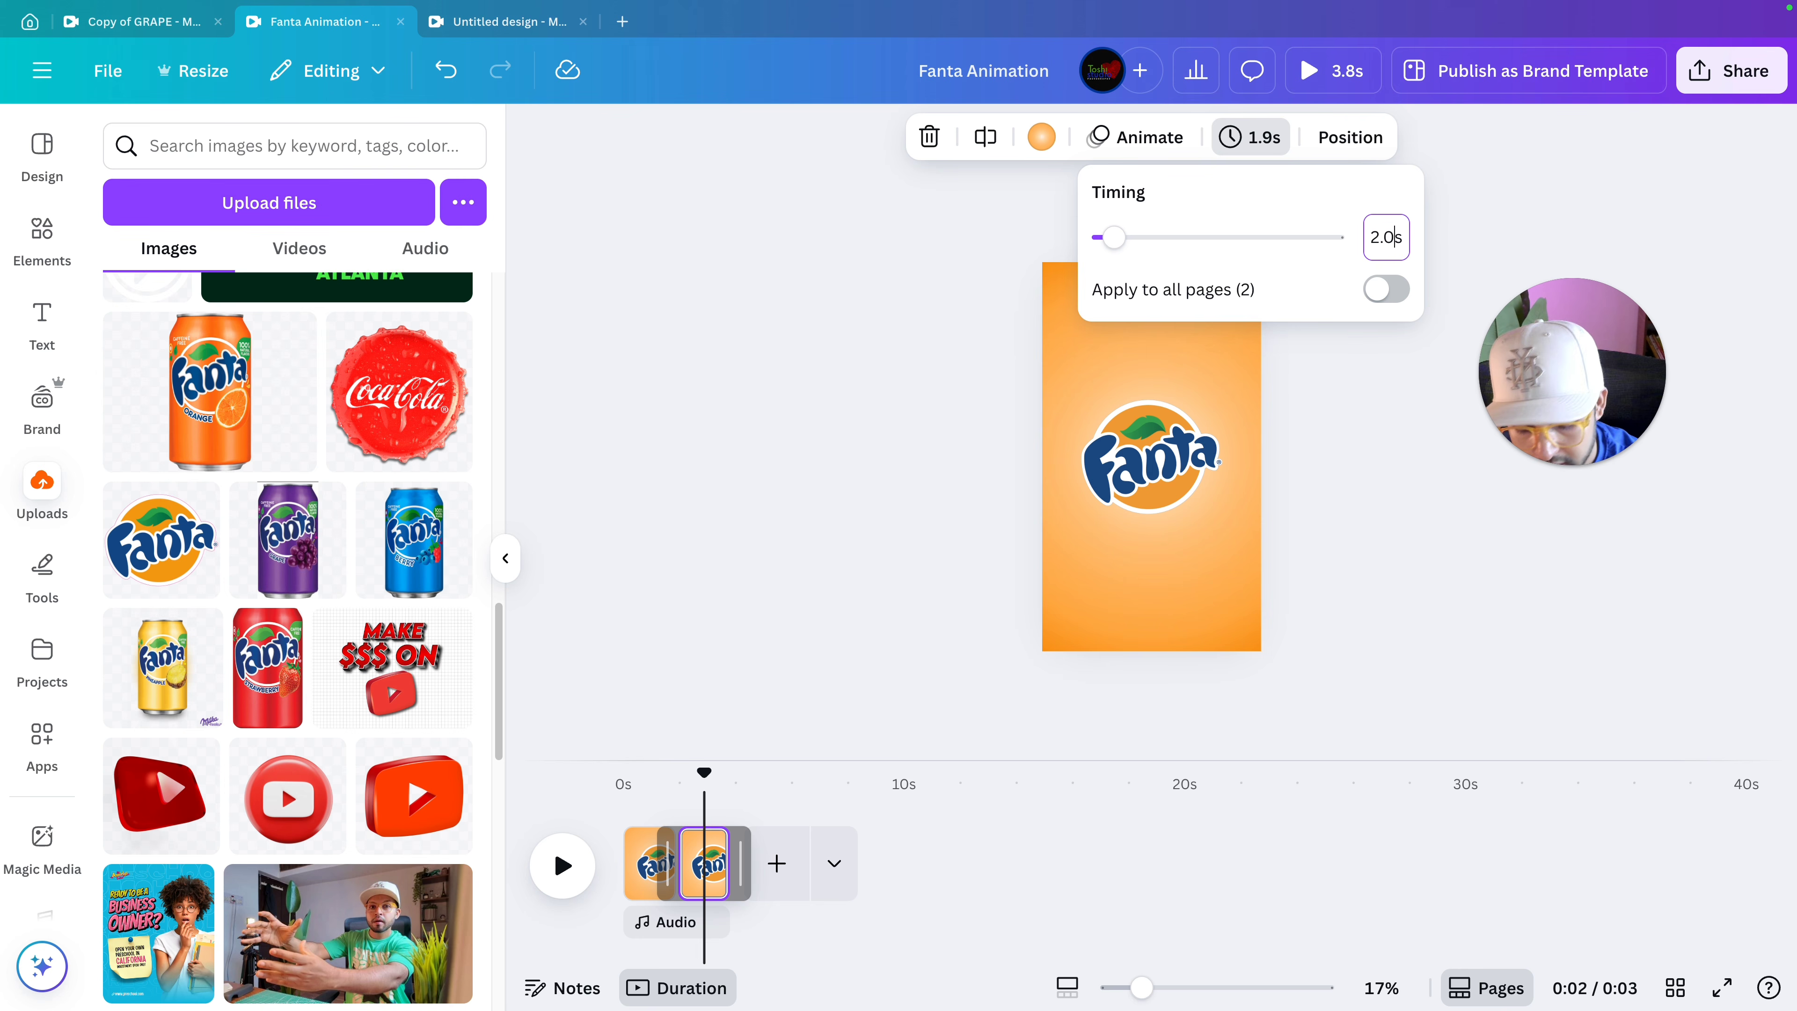
key("Return")
left_click(898, 553)
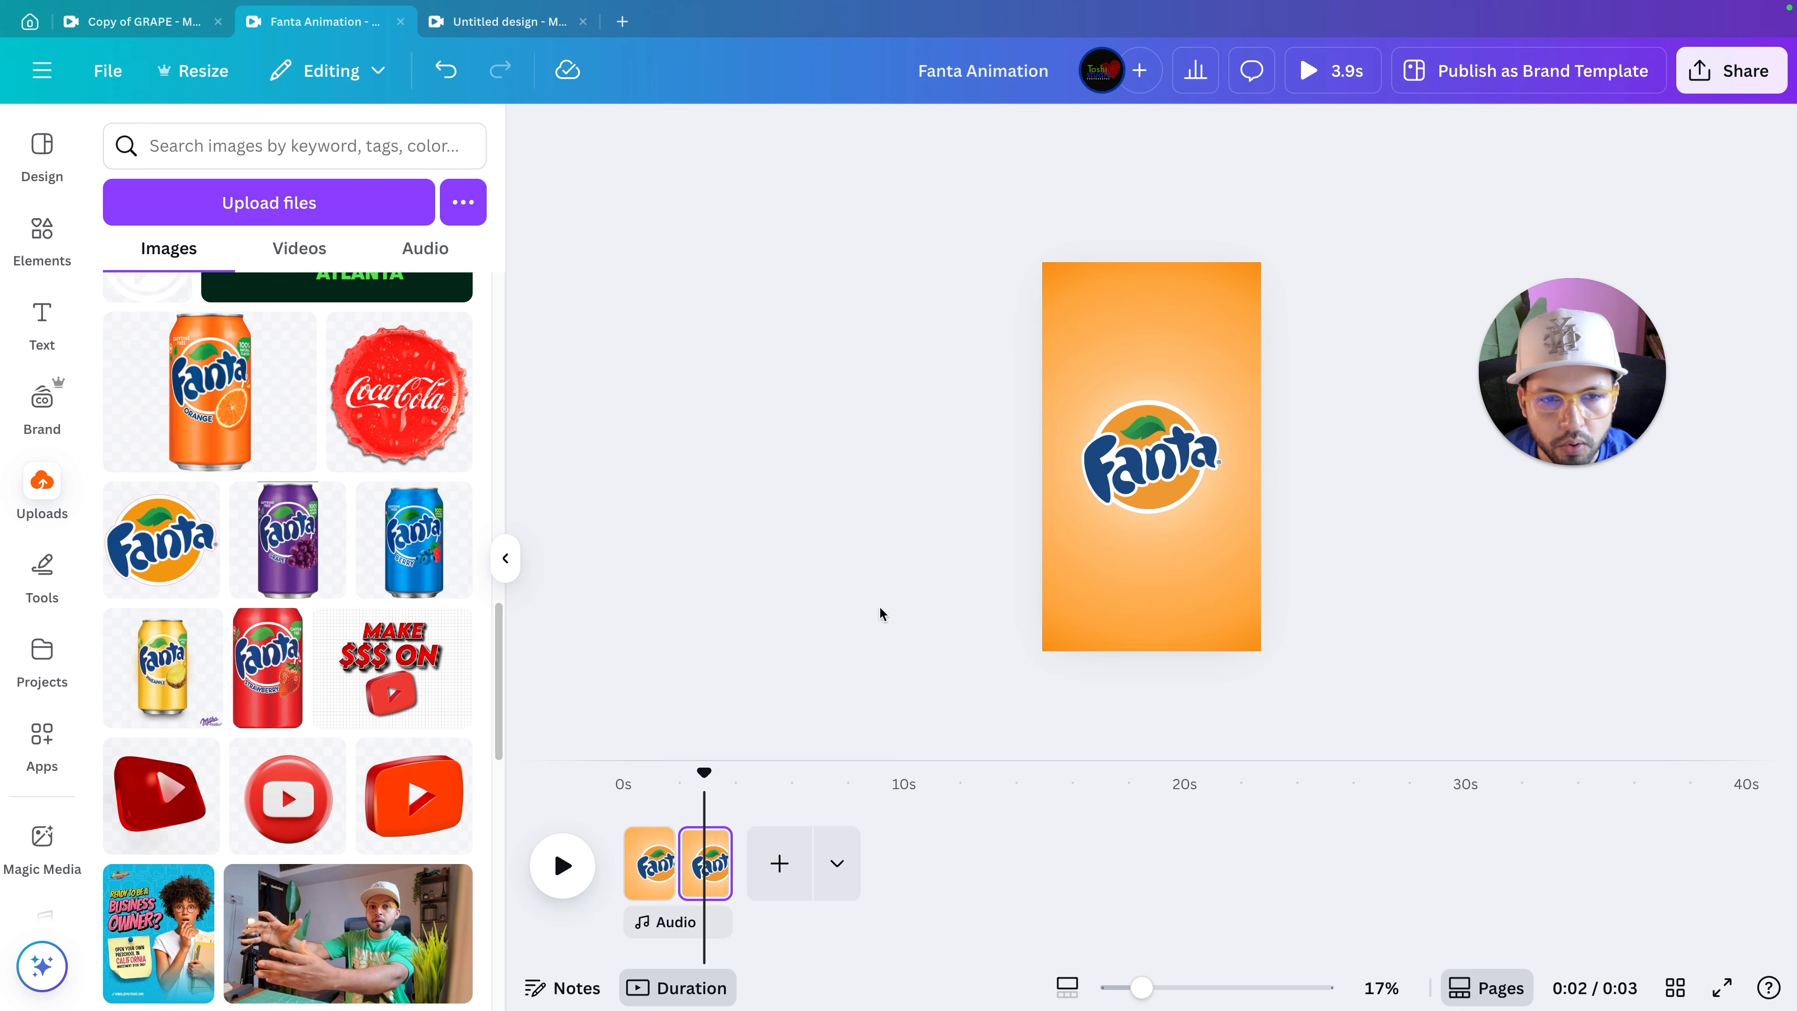
Delete the Fanta logo from the second page and add the uploaded grape can image in its place.
left_click(1097, 503)
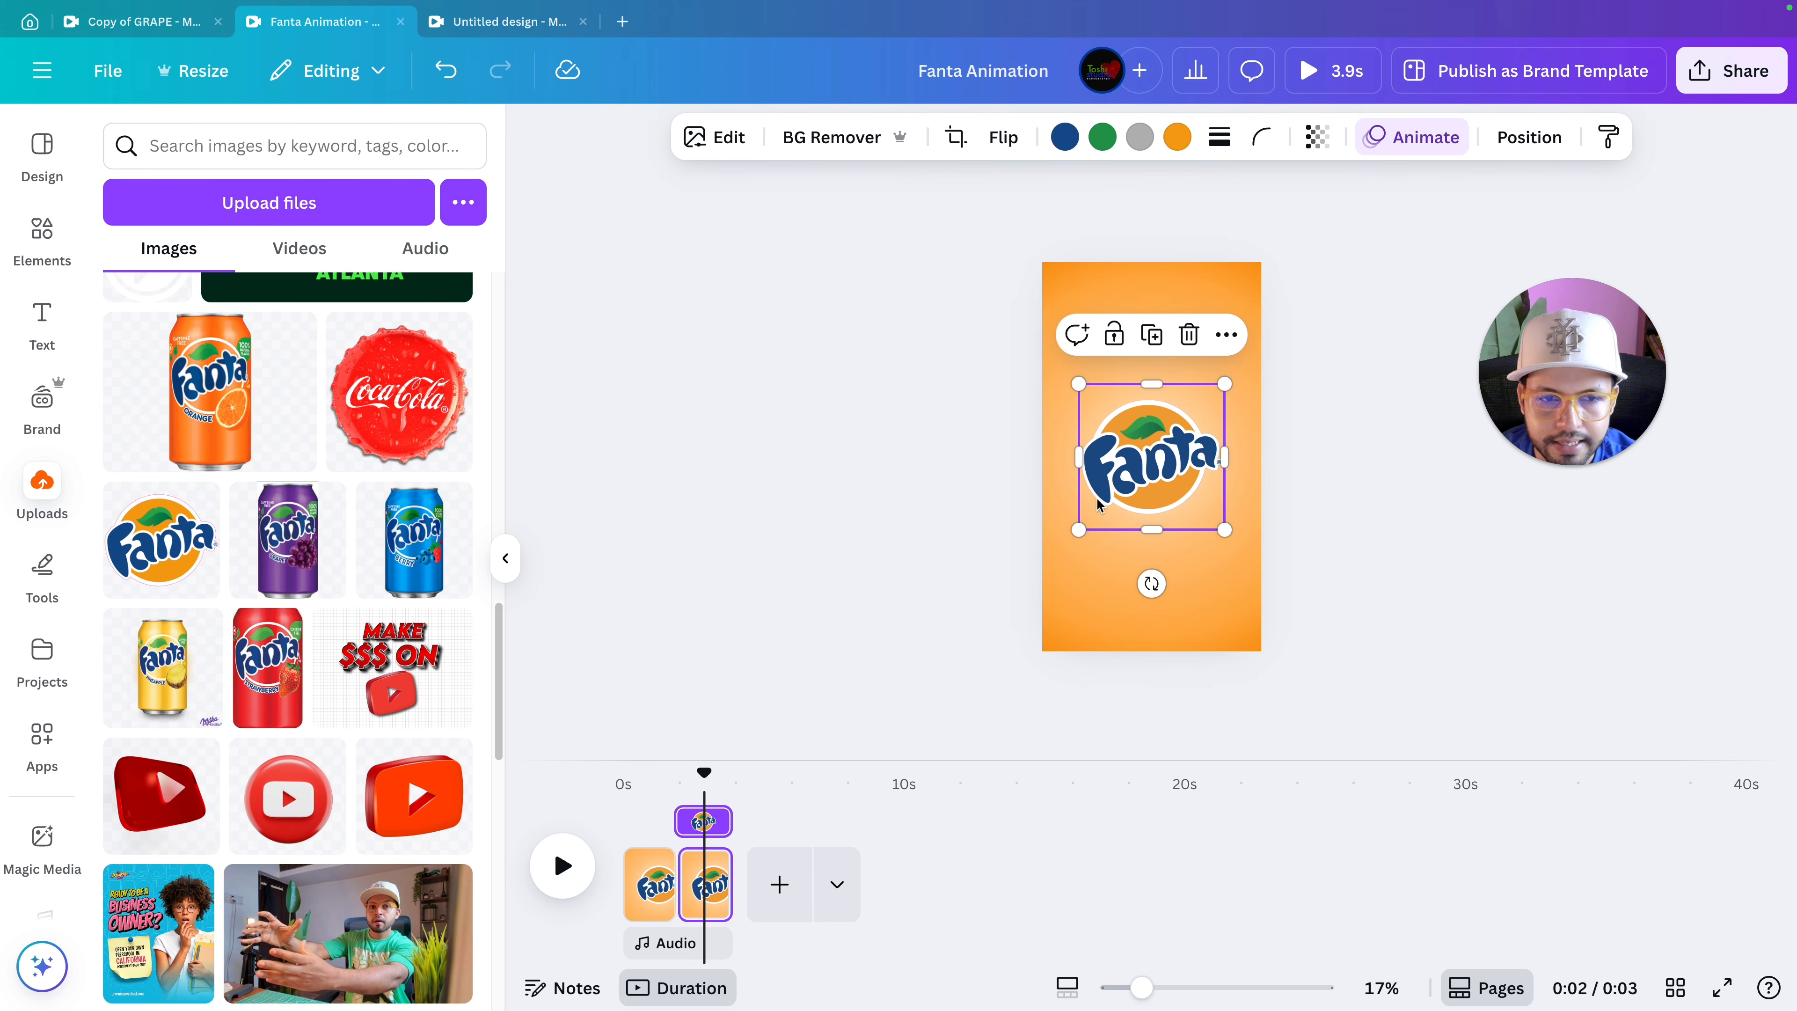
key("Delete")
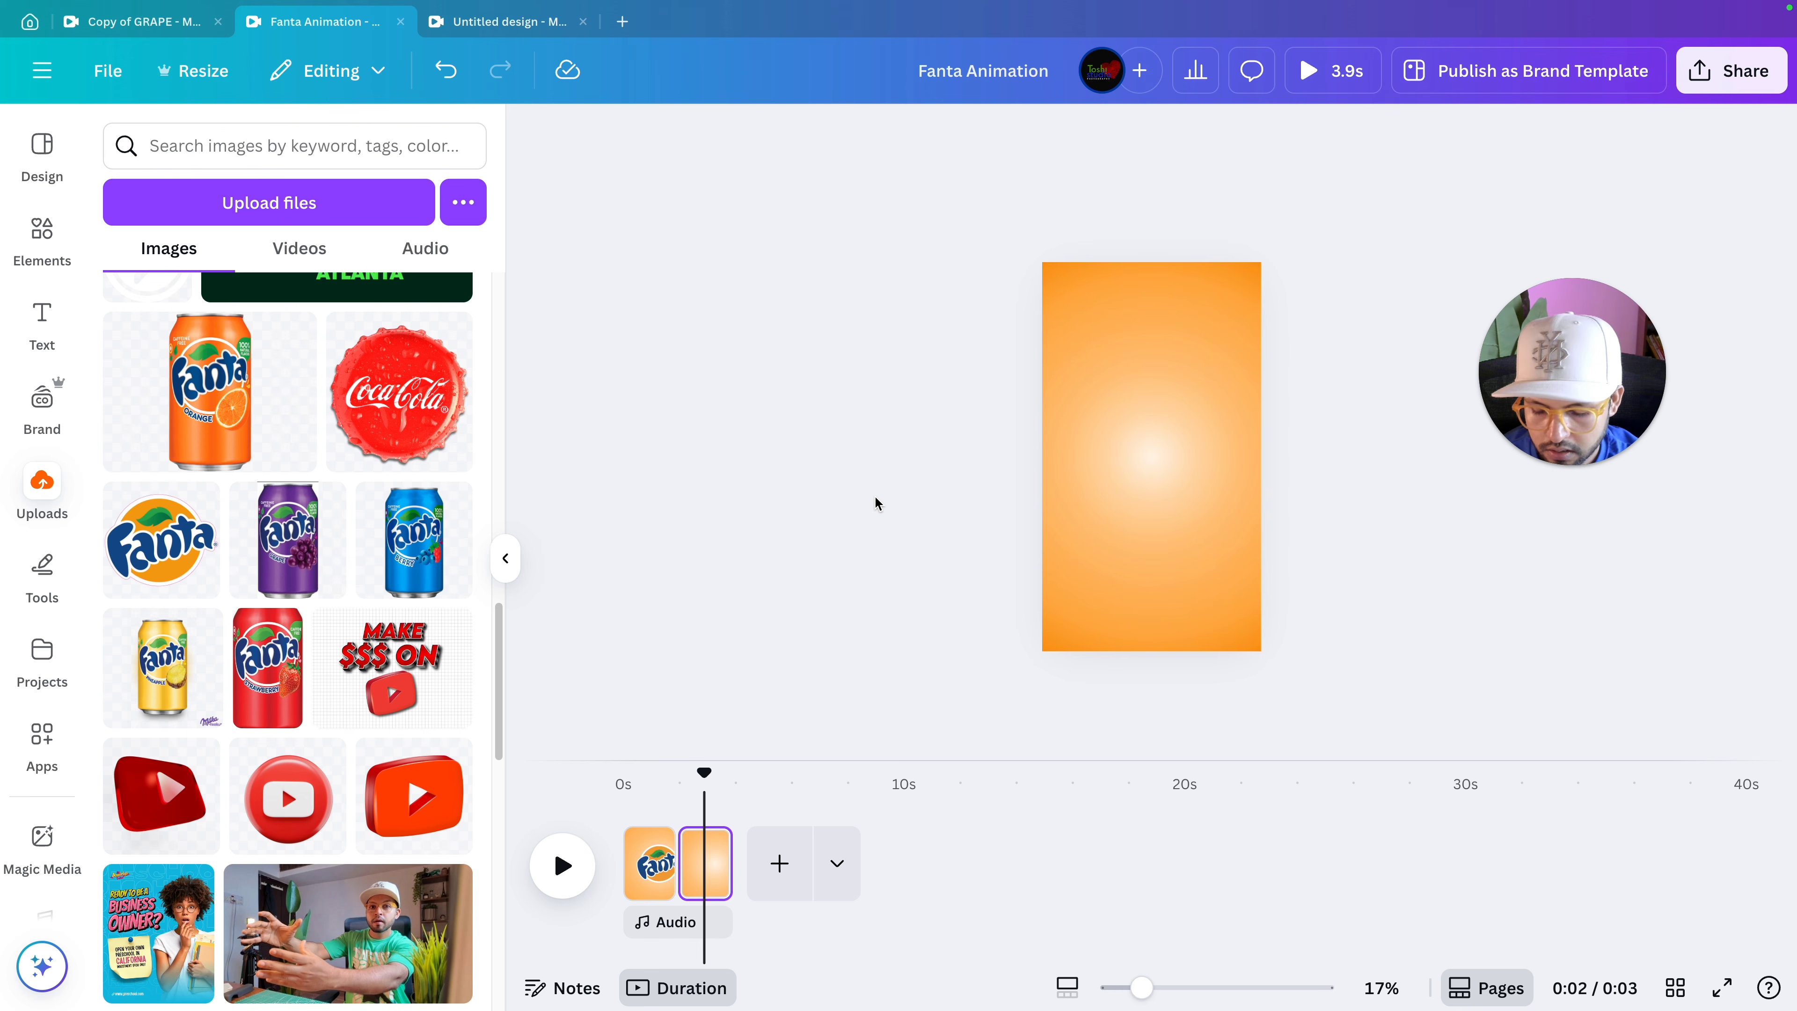
left_click(311, 556)
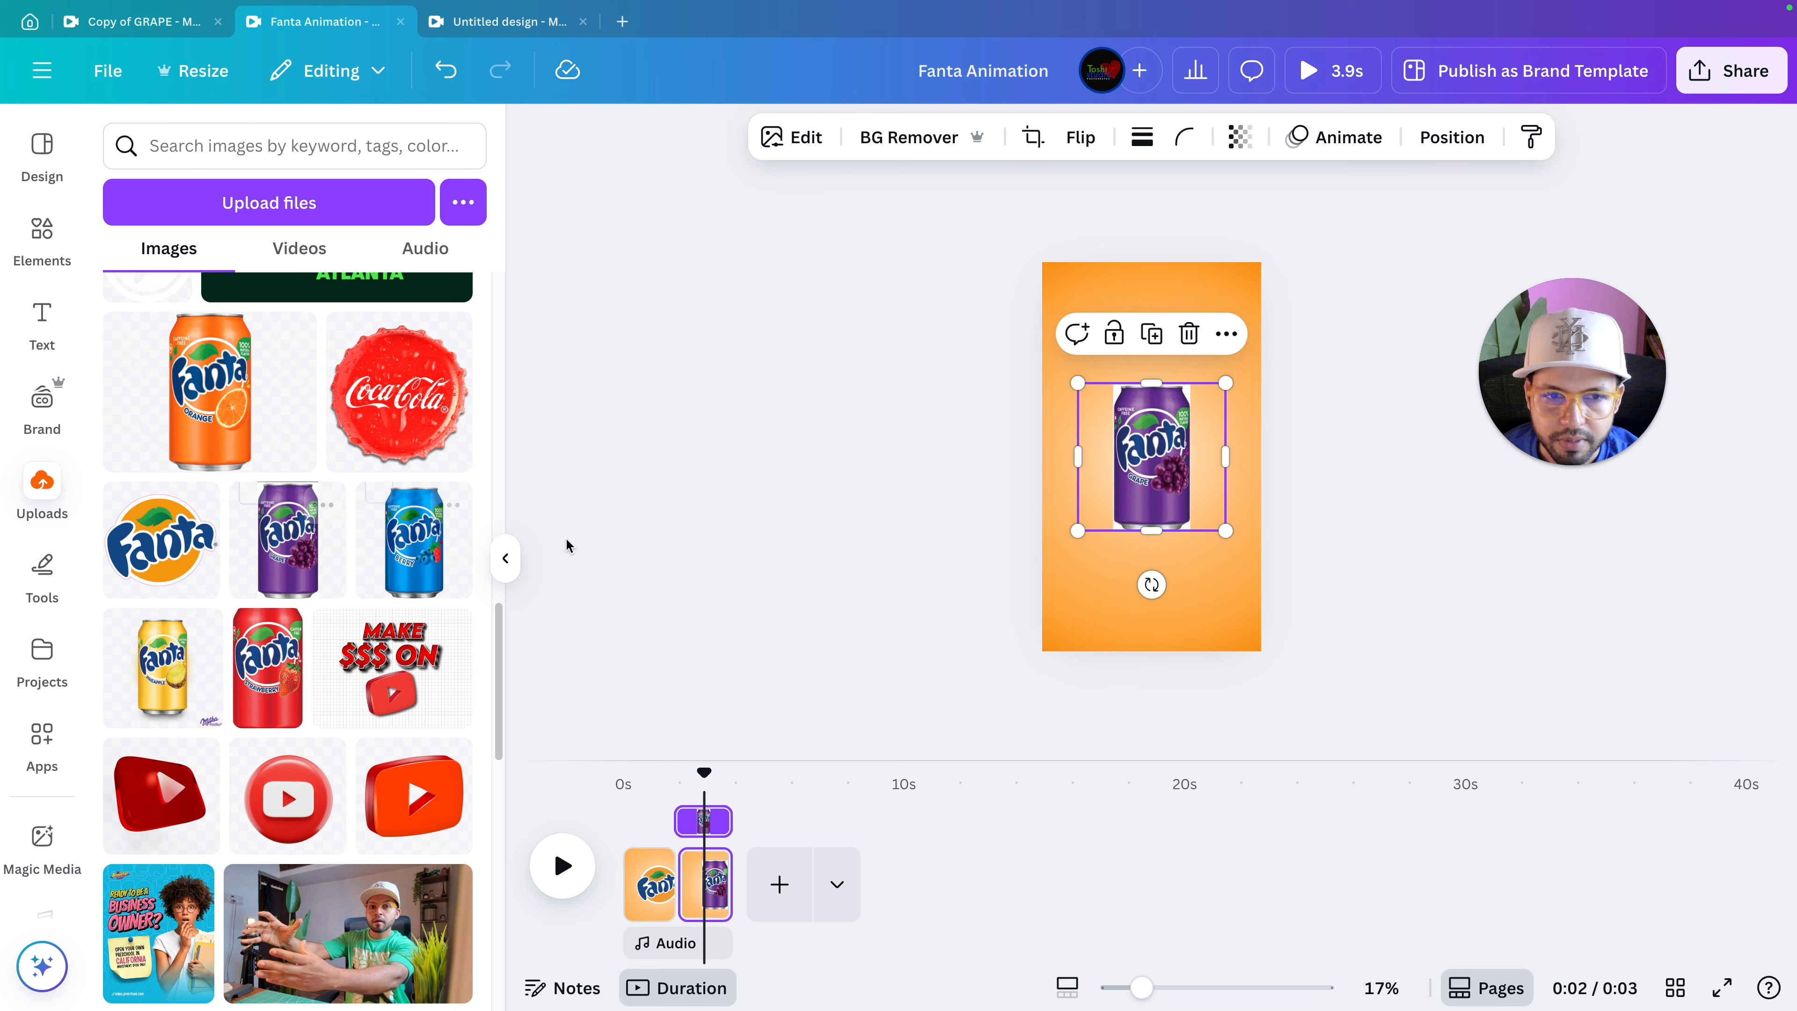
Remove the white background from the grape can image.
scroll(827, 563, "up", 5)
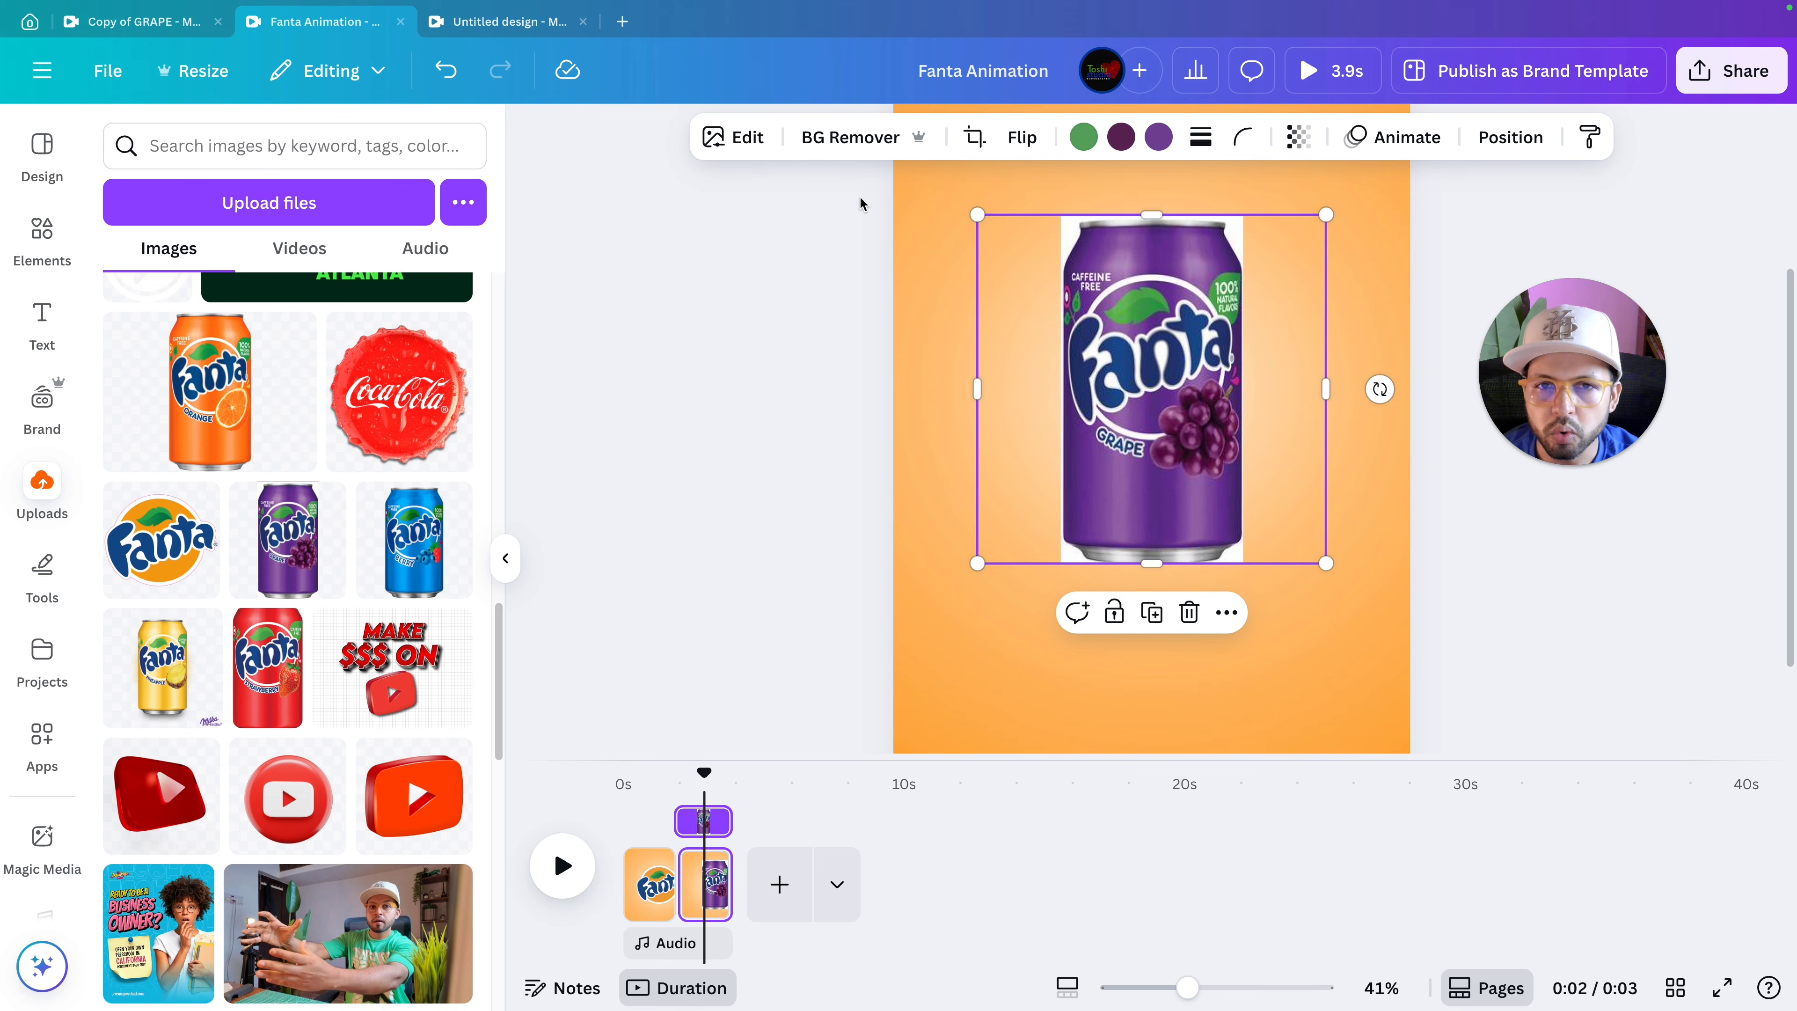
left_click(839, 134)
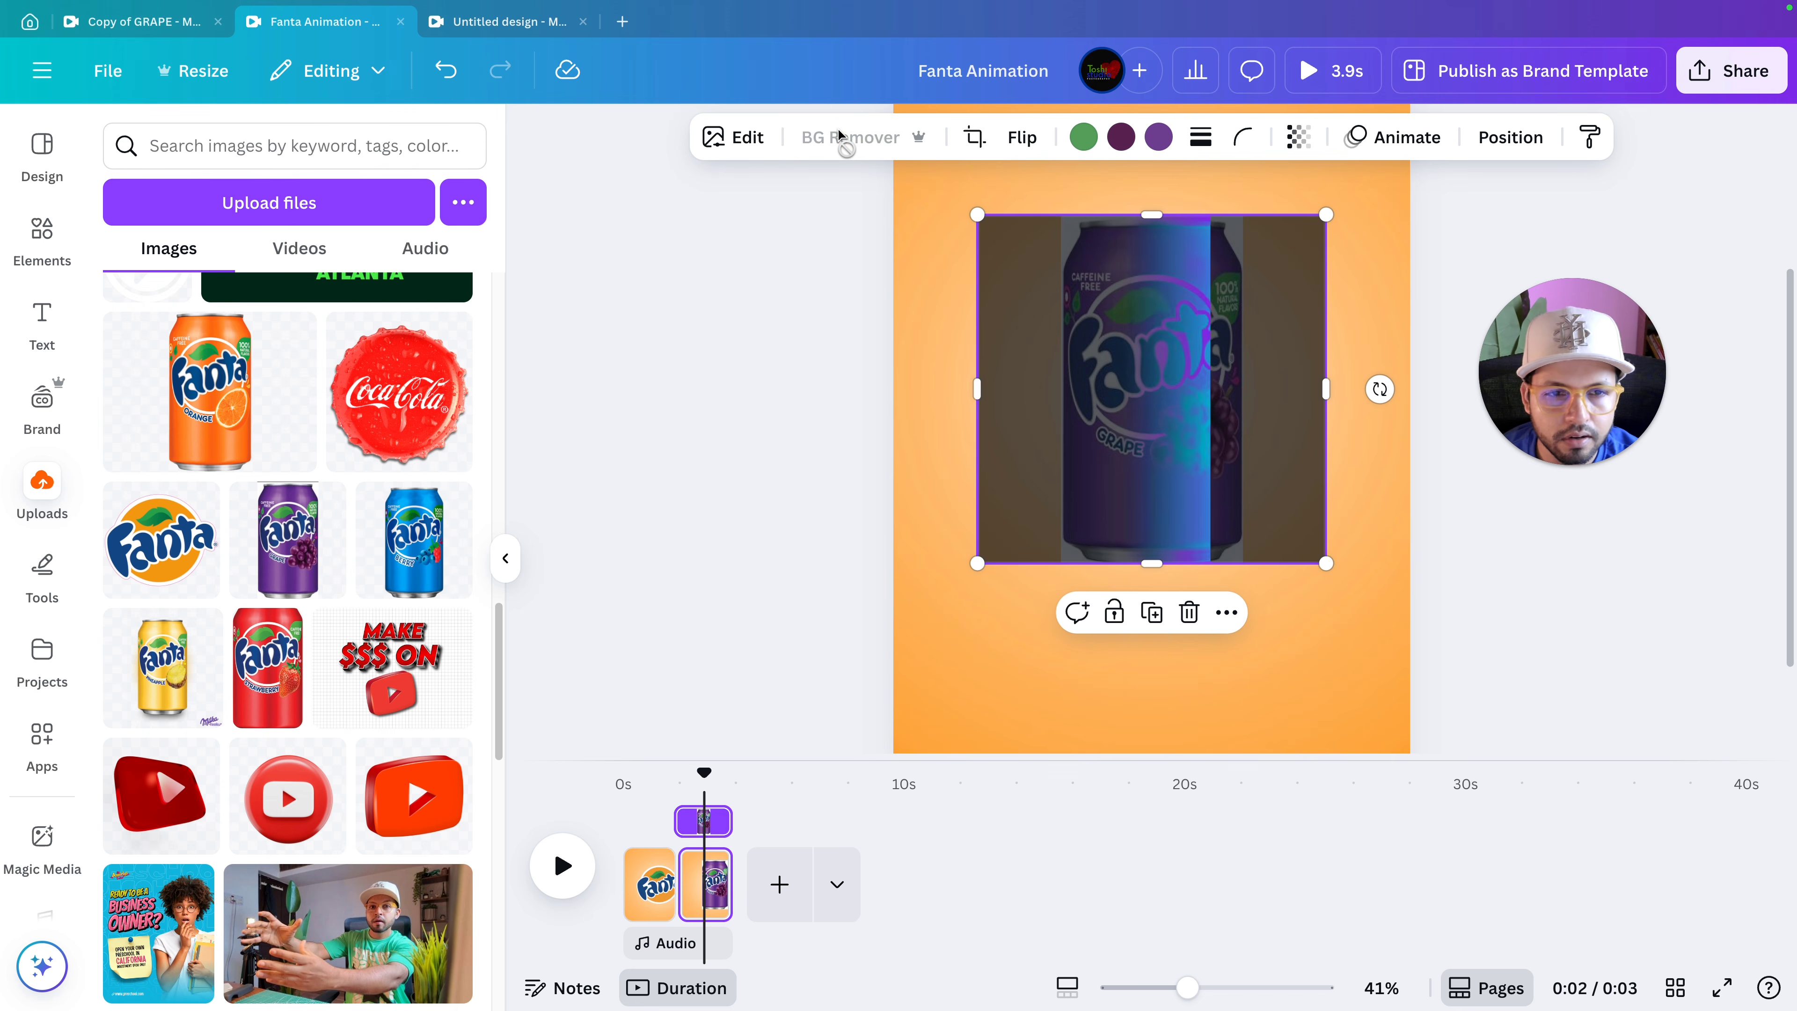
left_click(821, 351)
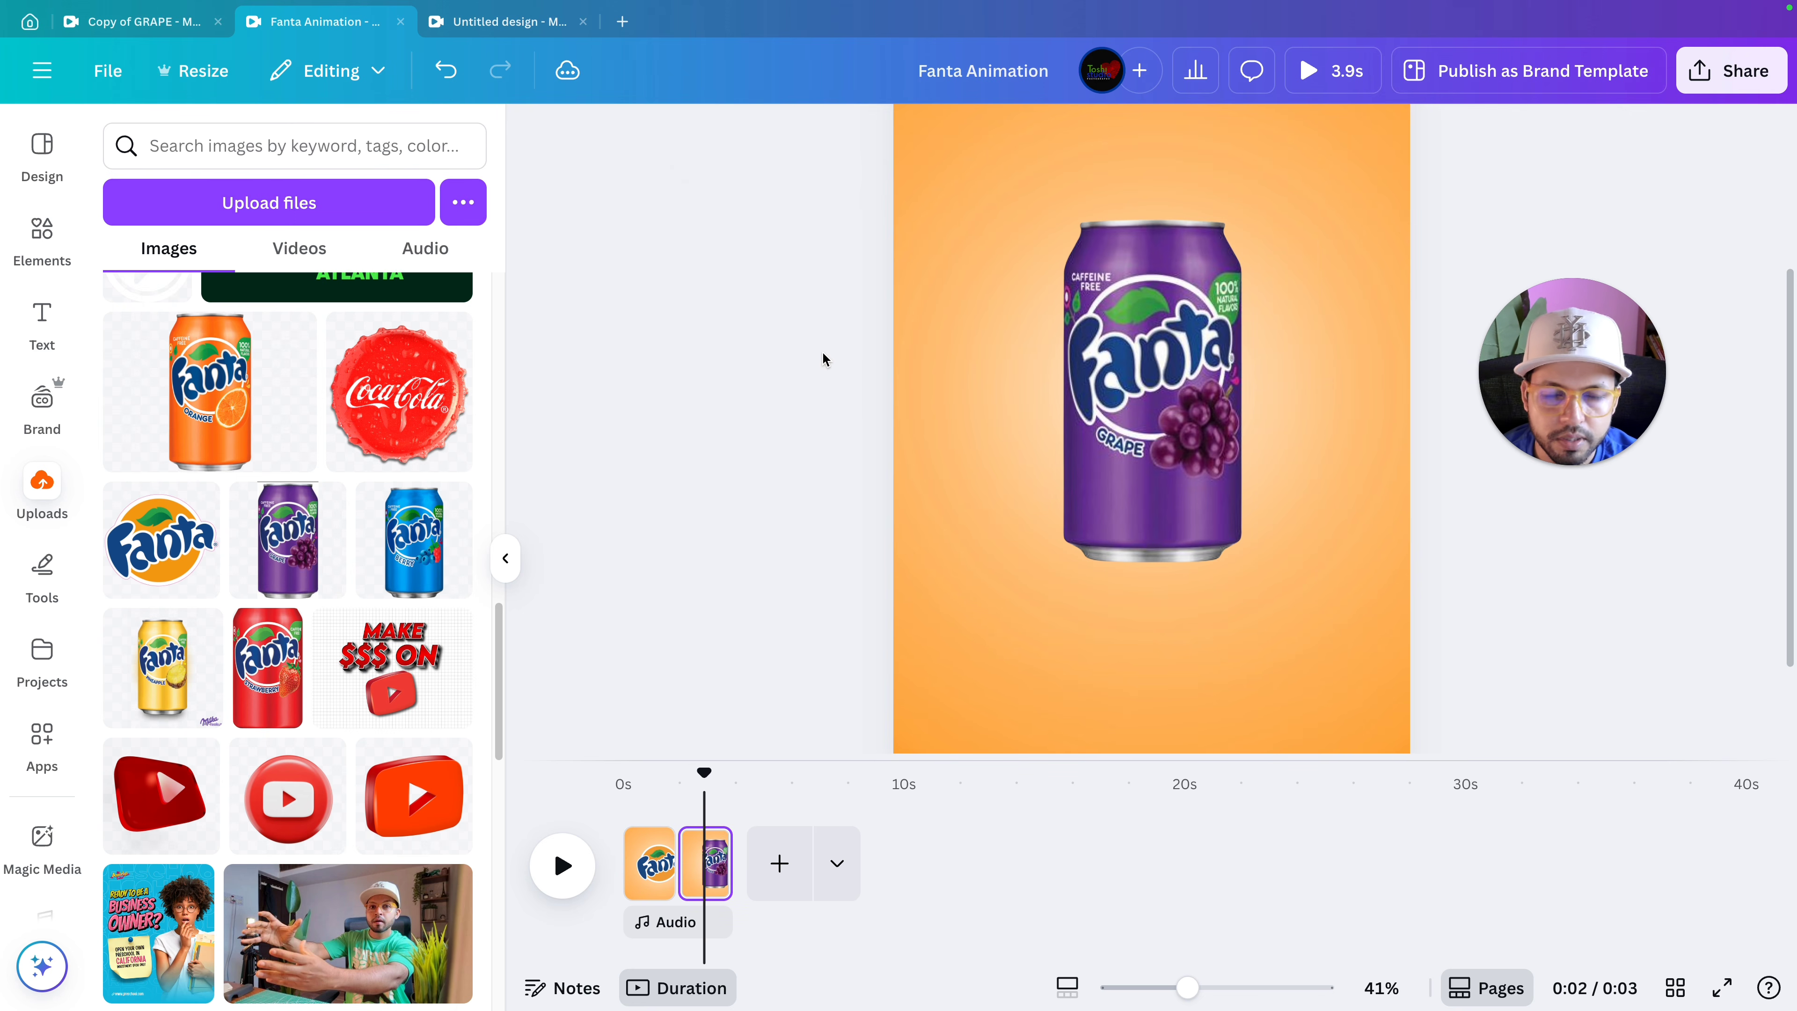
Show the rulers and guides, and enlarge the grape can to span the two inner horizontal guides, centered across the page width.
scroll(822, 351, "down", 4)
key("shift+r")
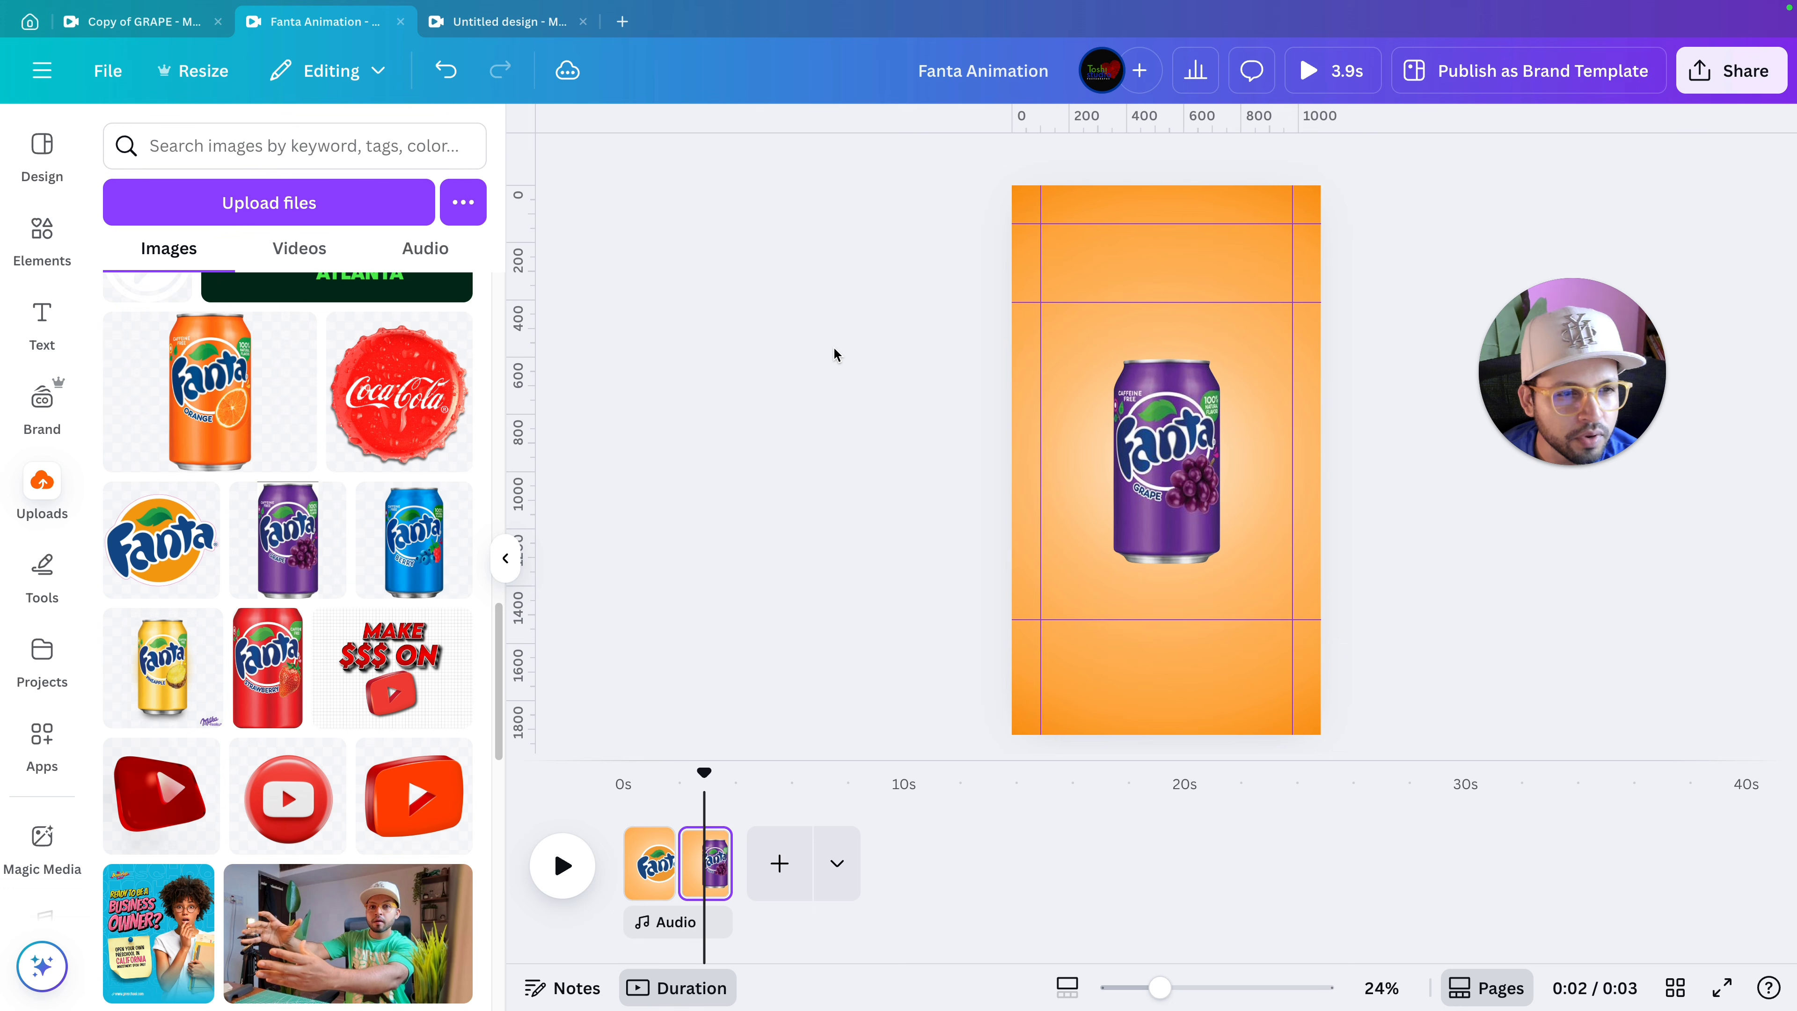
left_click(1166, 353)
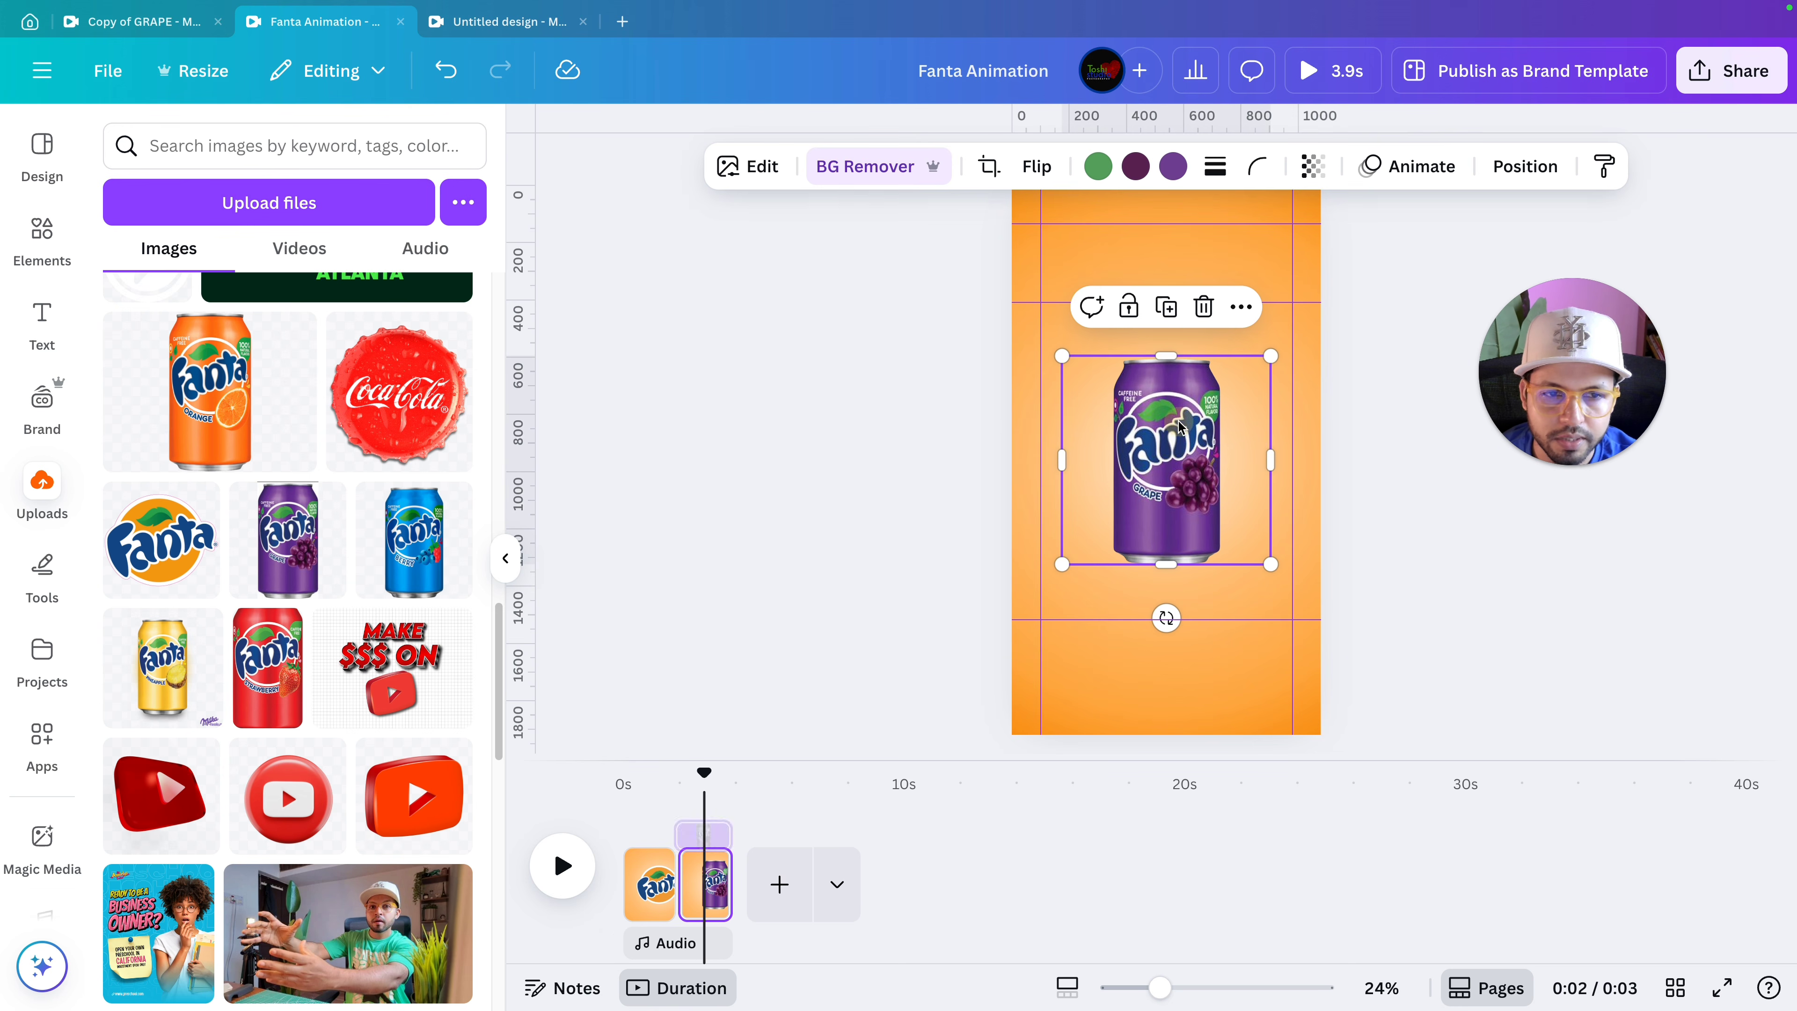
left_click_drag(1264, 504, 1289, 605)
left_click_drag(1220, 522, 1209, 576)
left_click_drag(1281, 659, 1231, 622)
scroll(1241, 304, "up", 10)
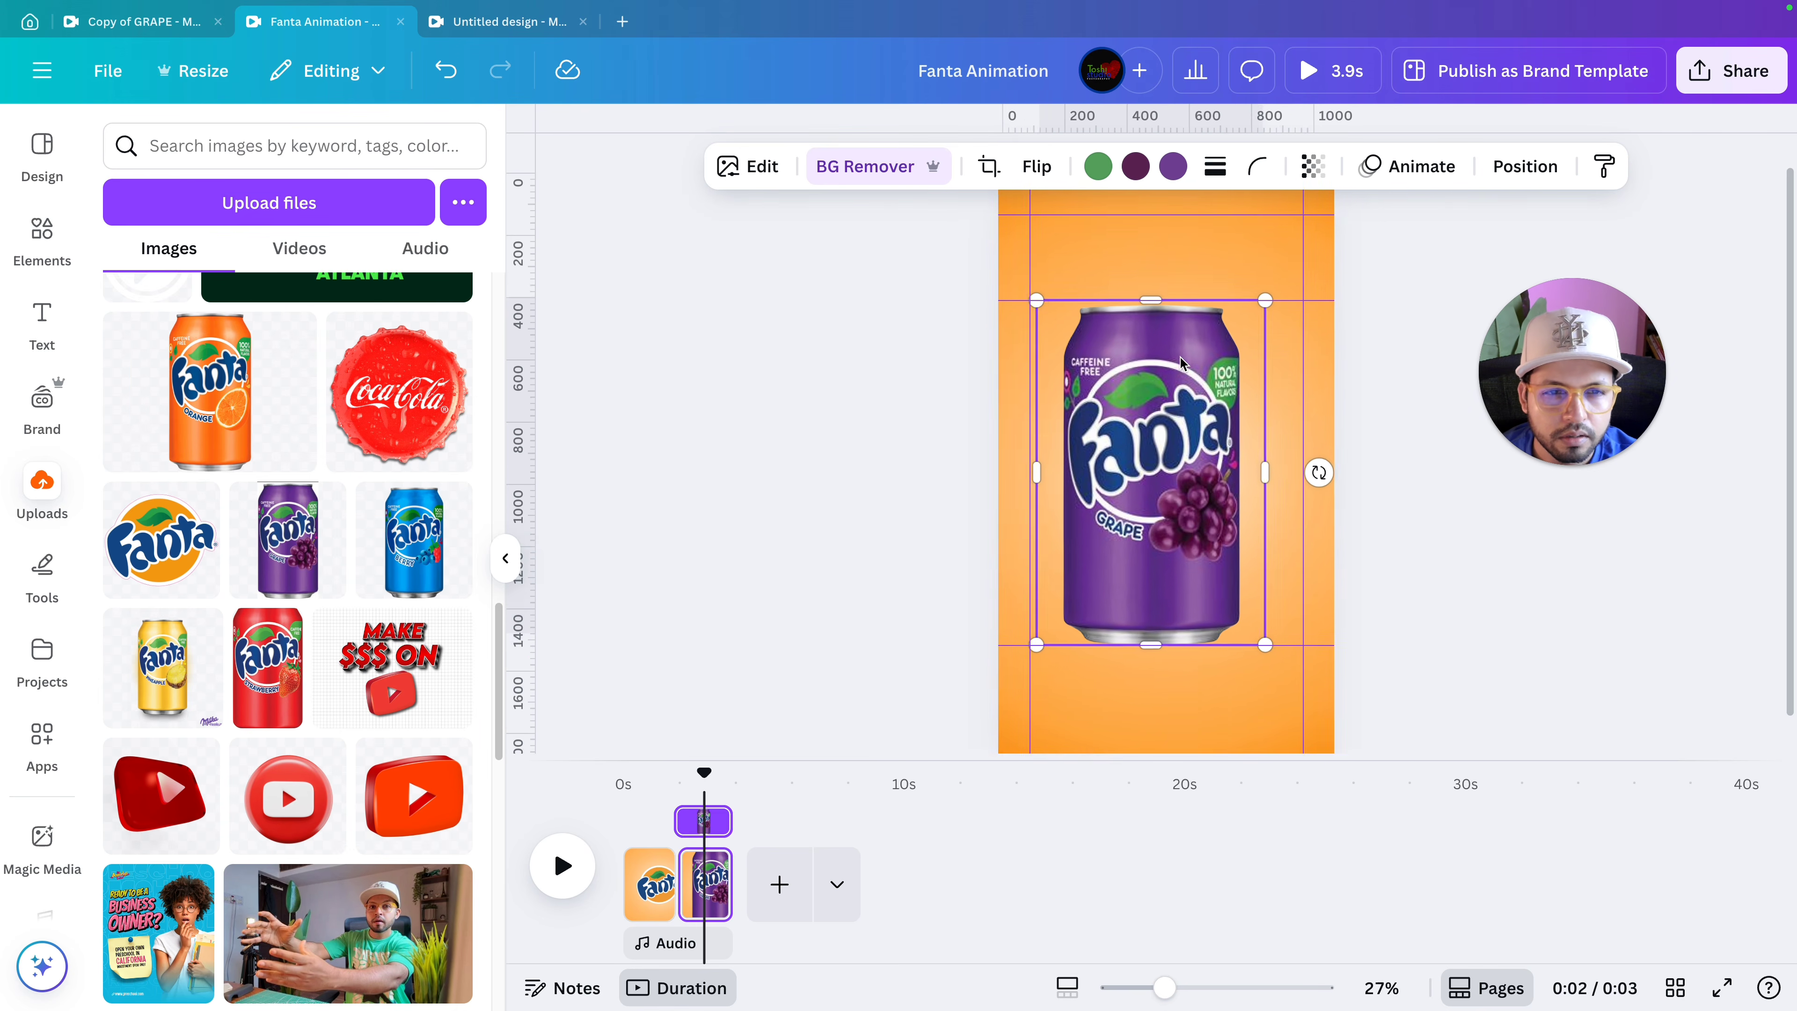
left_click_drag(1373, 419, 1380, 415)
scroll(1226, 454, "up", 3)
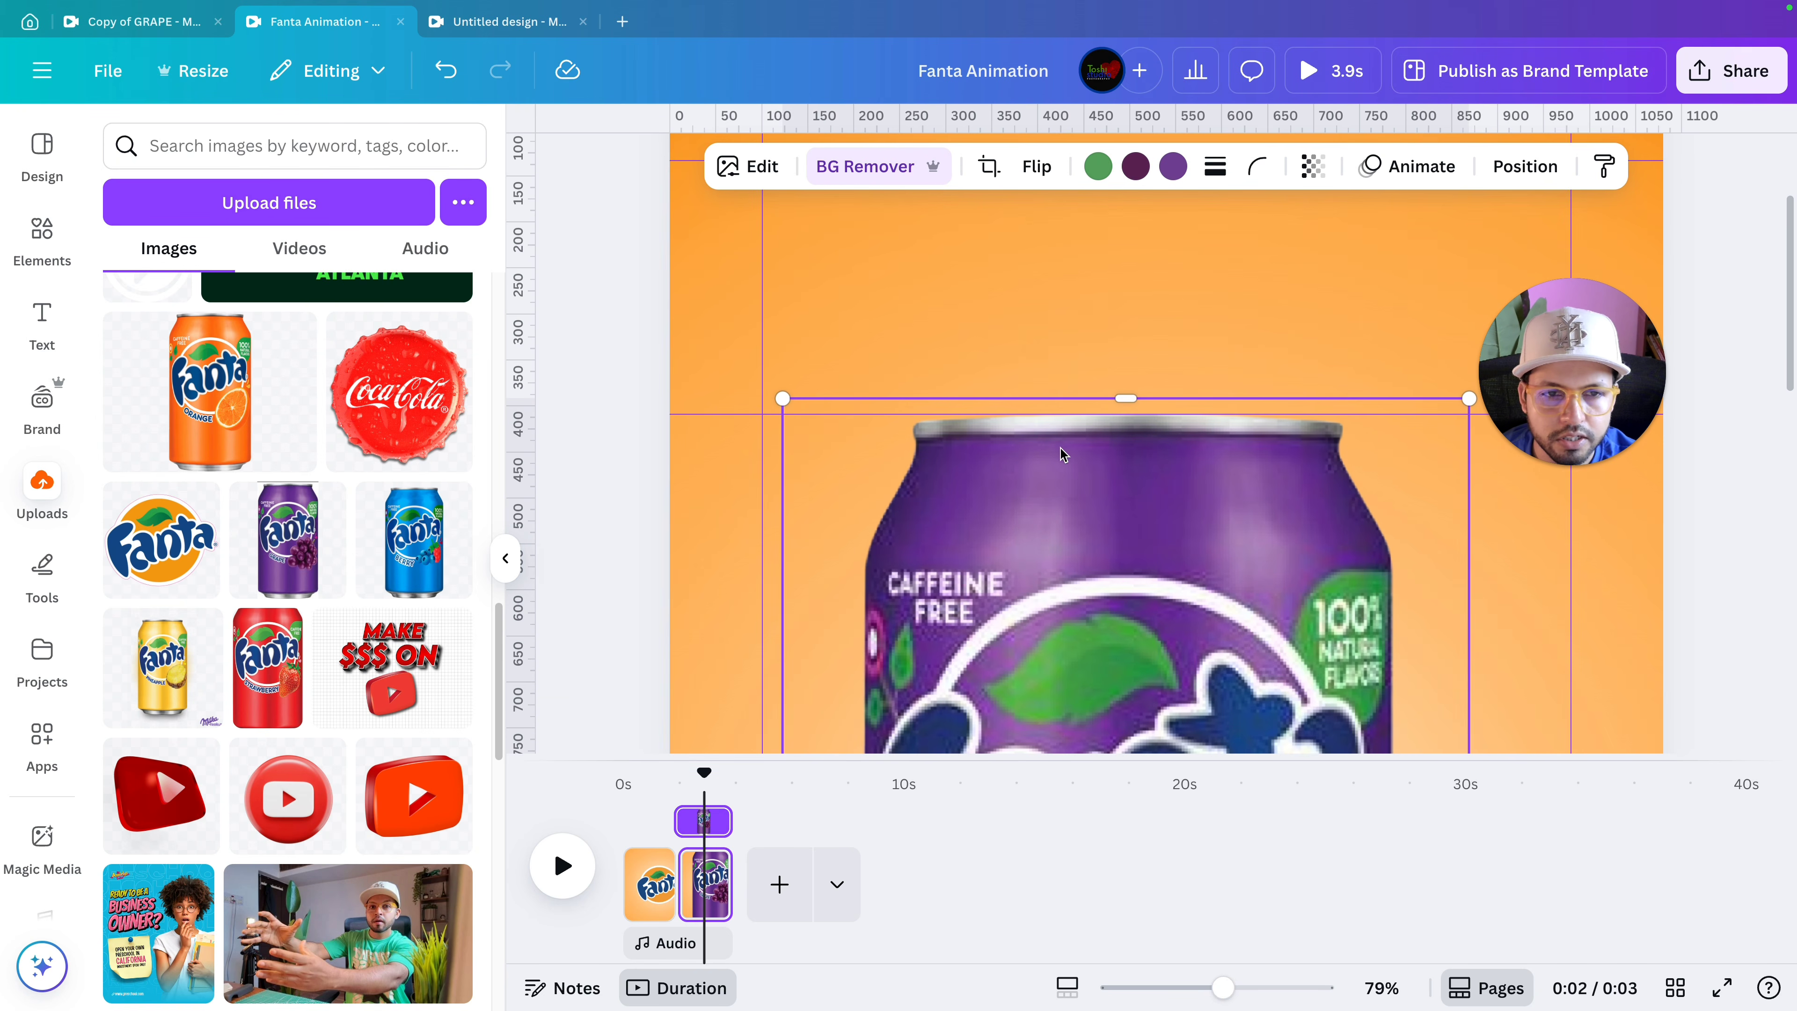
scroll(1133, 424, "down", 6)
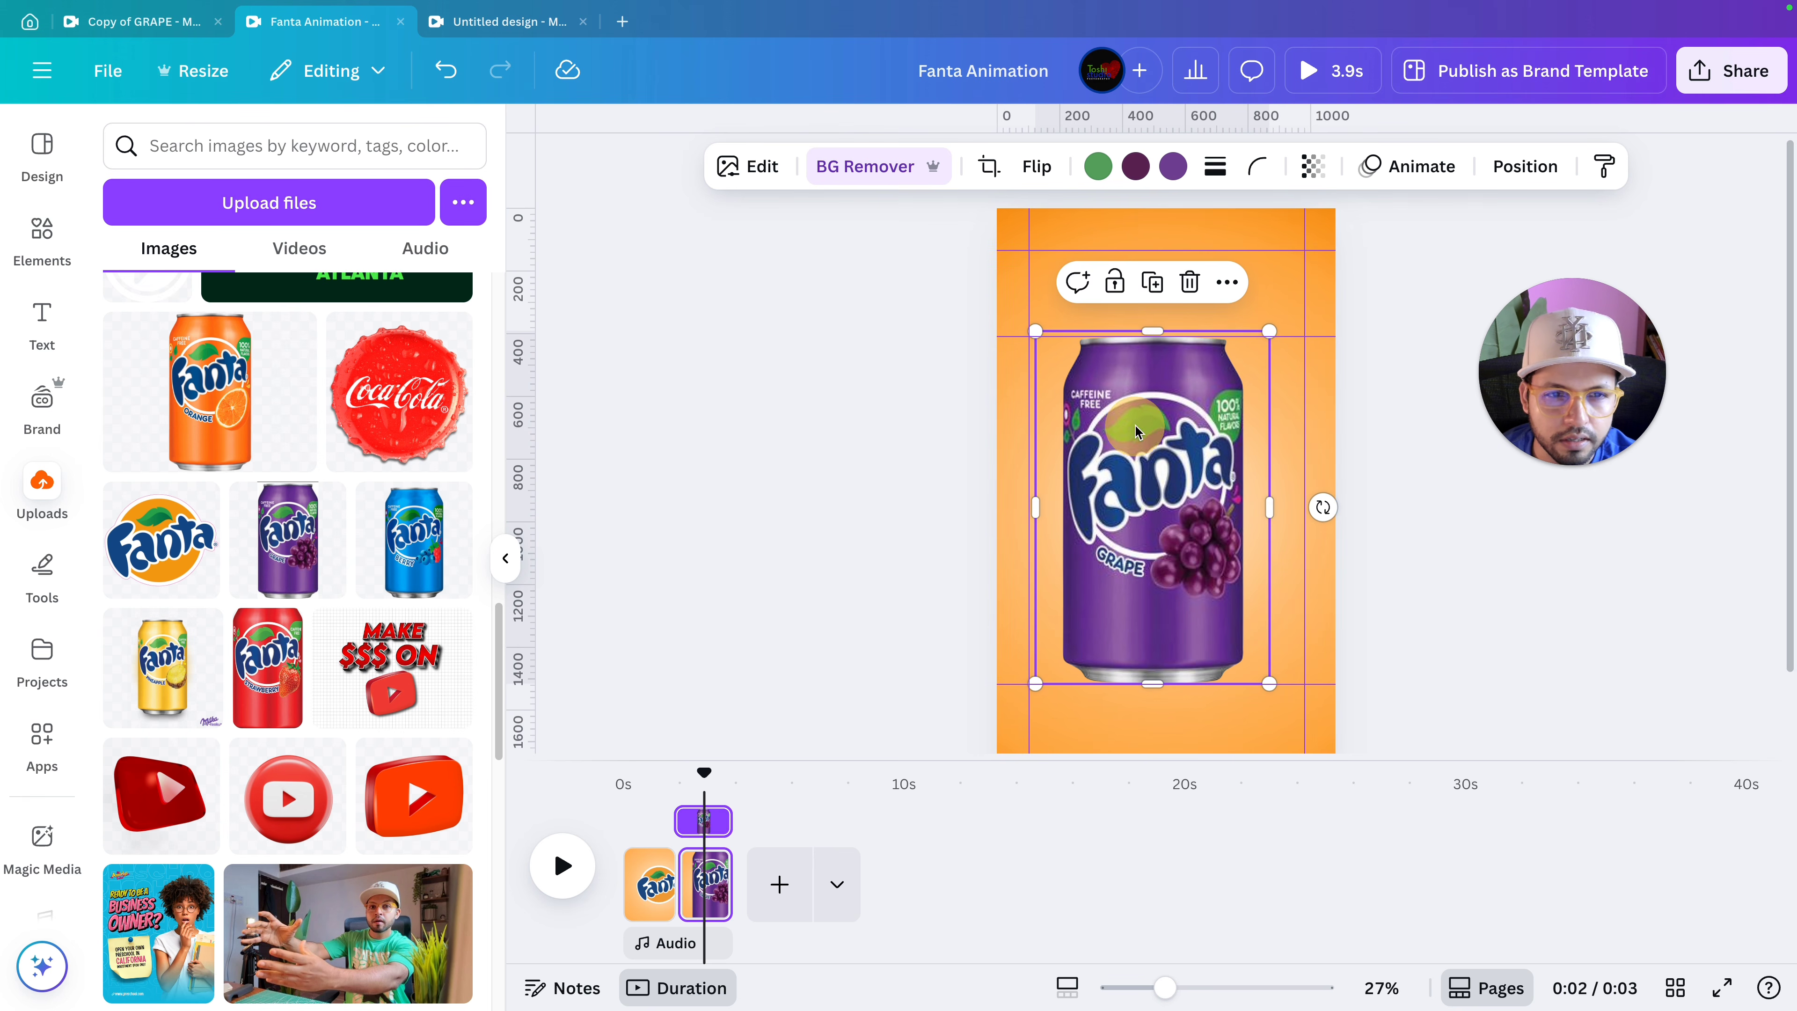
left_click_drag(1134, 425, 1143, 424)
left_click(1412, 445)
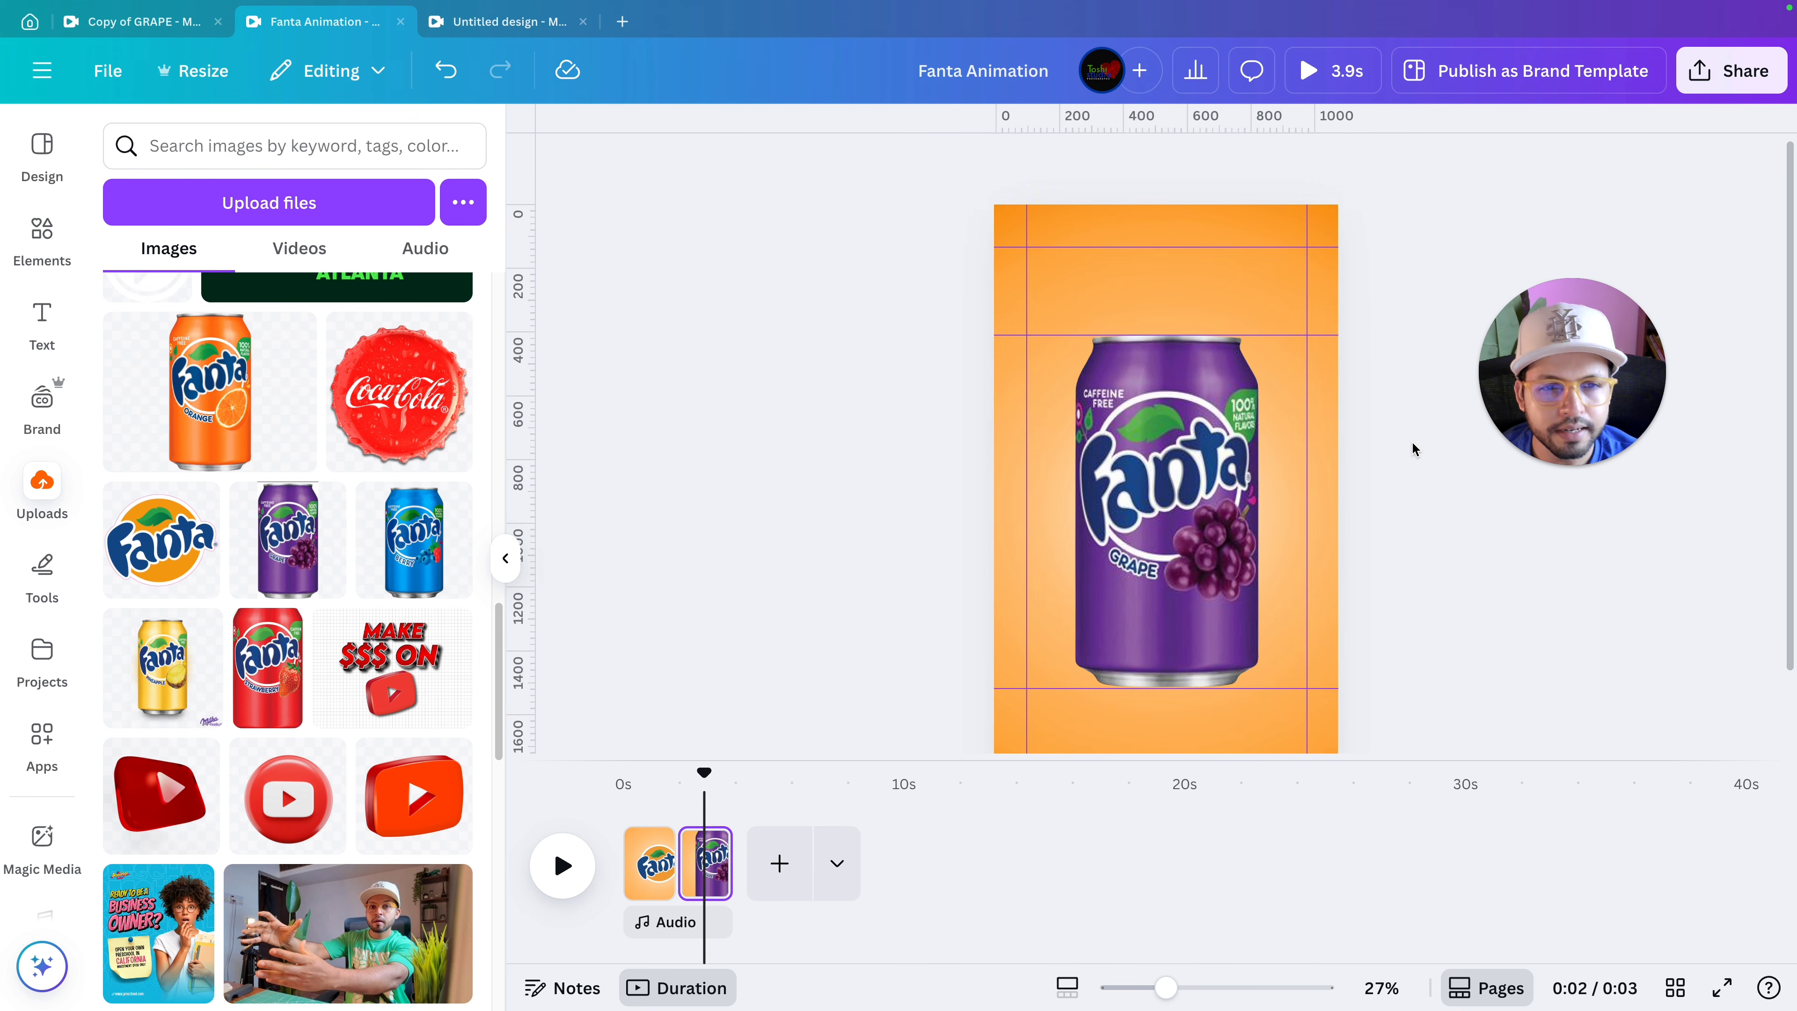
scroll(1411, 441, "down", 2)
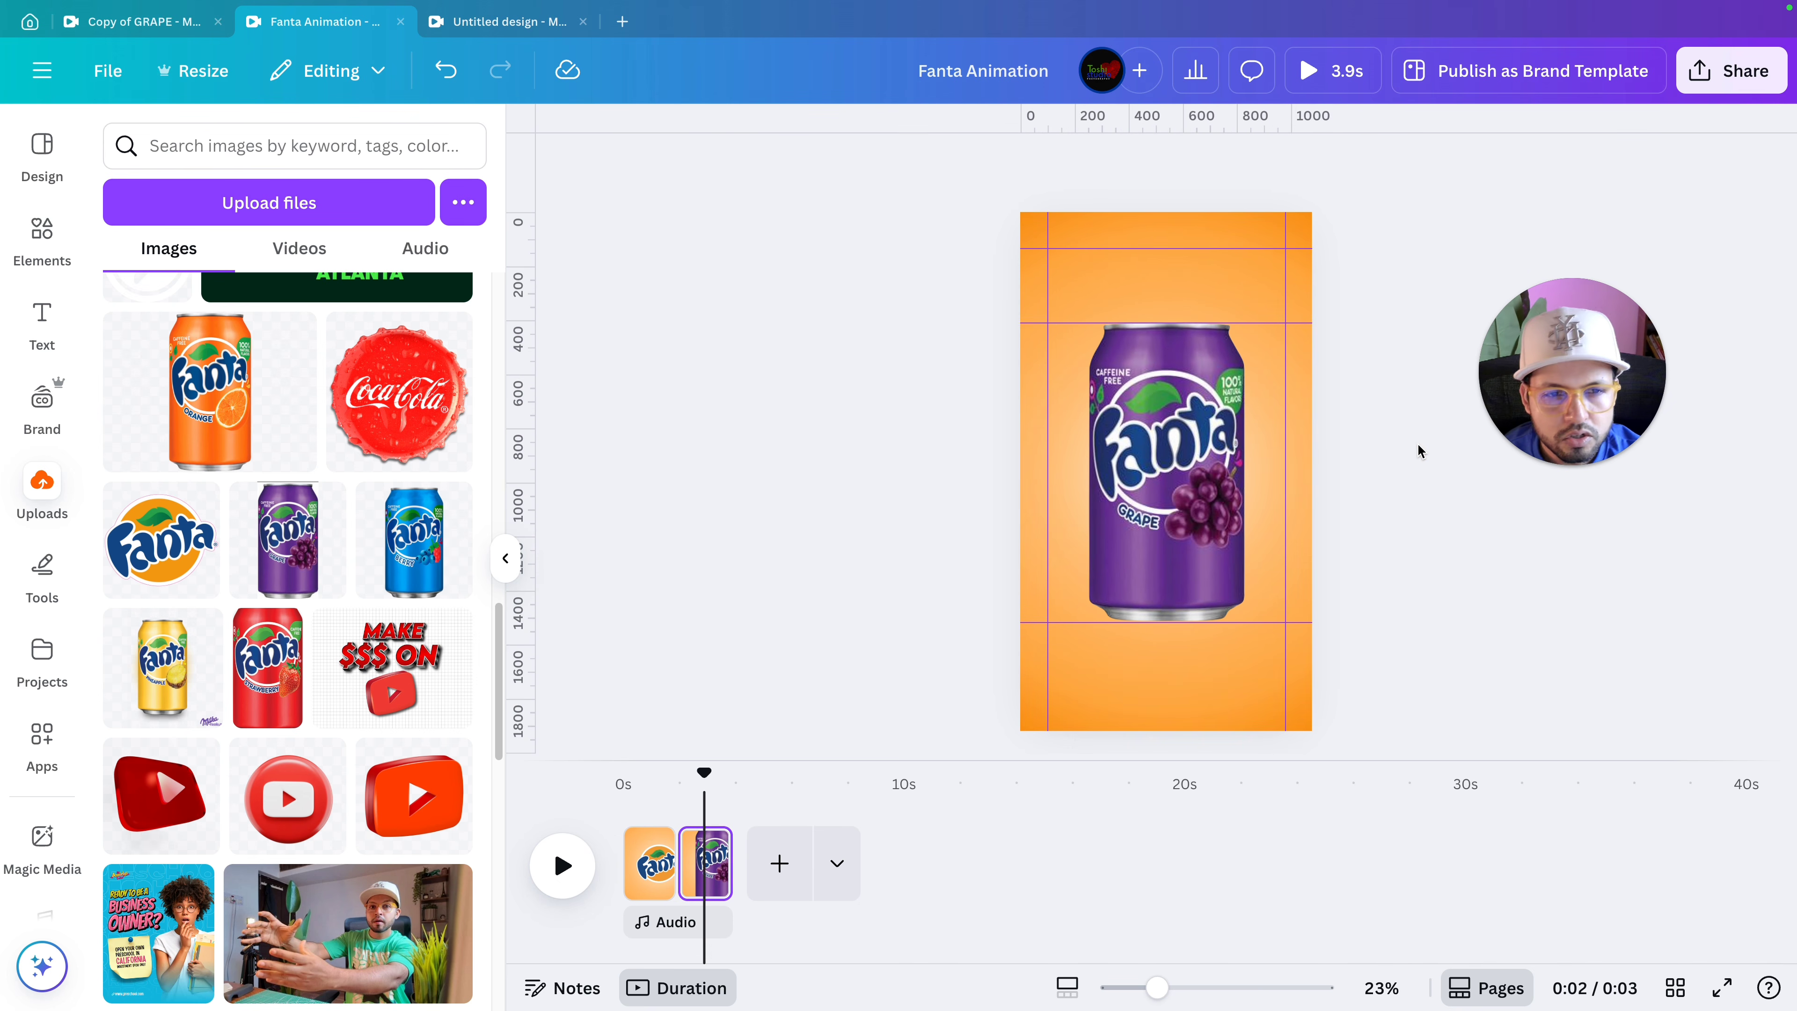
scroll(1418, 450, "up", 2)
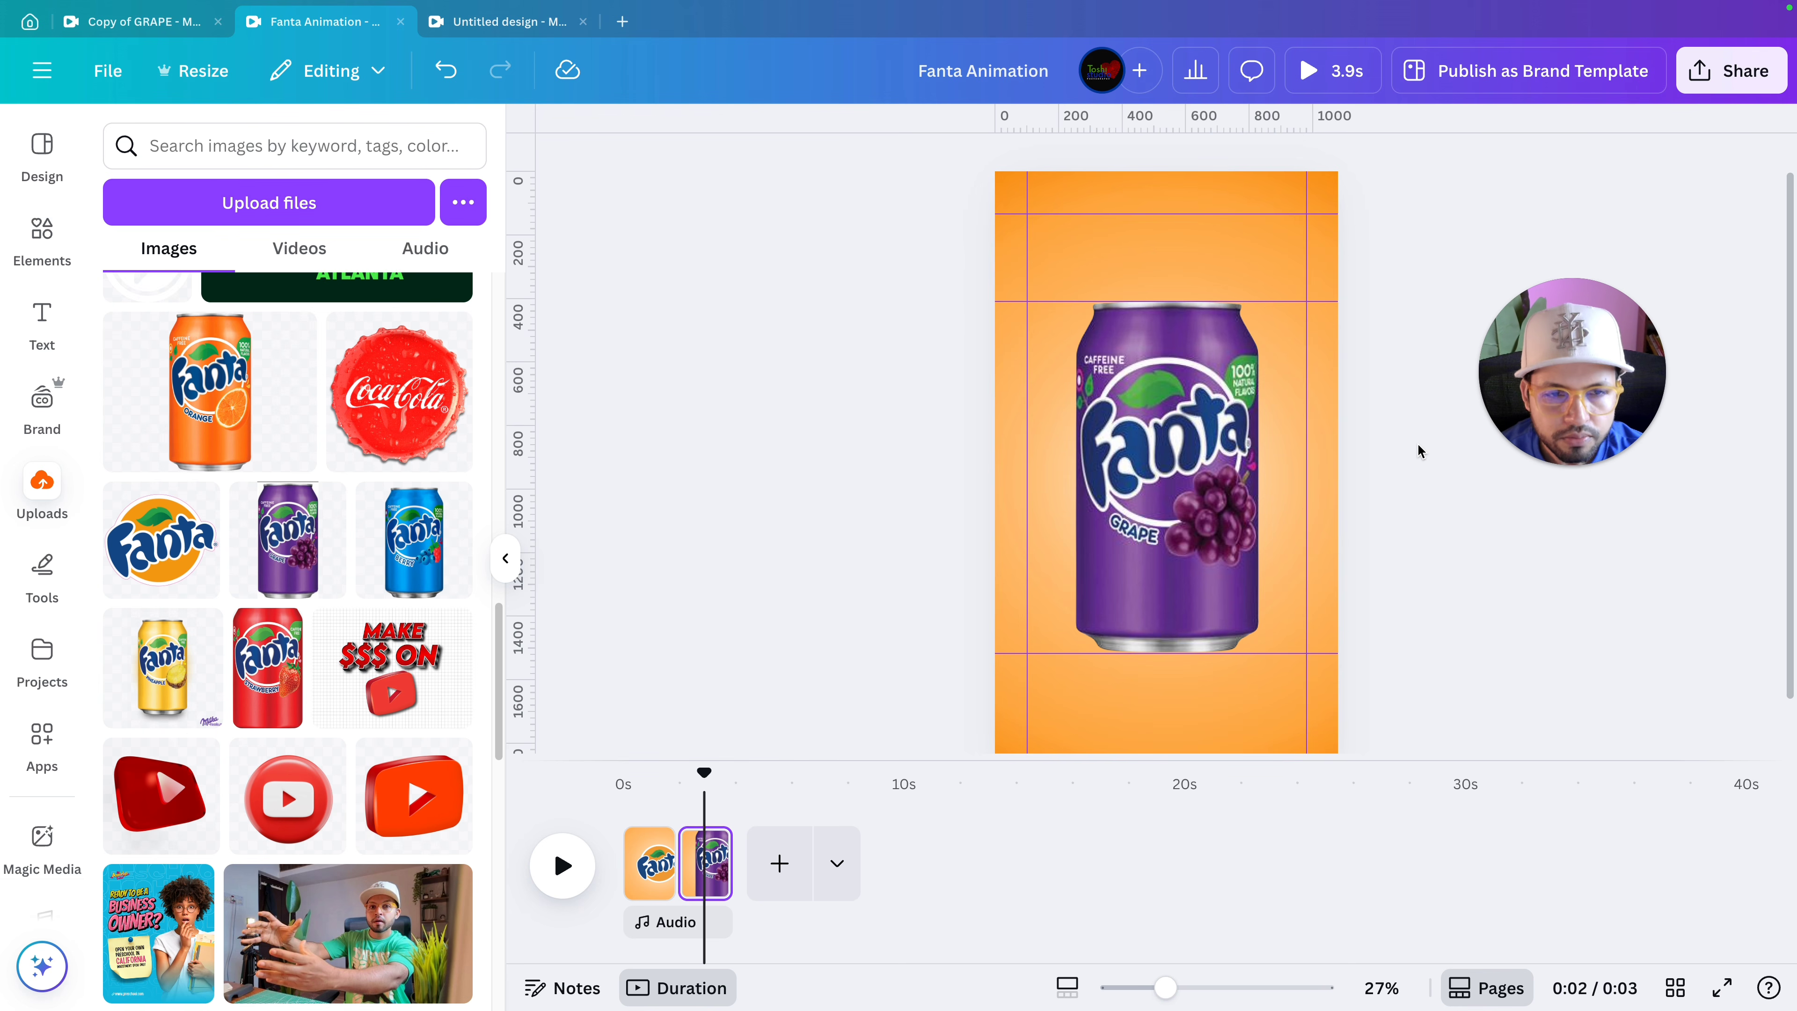
scroll(1418, 451, "up", 2)
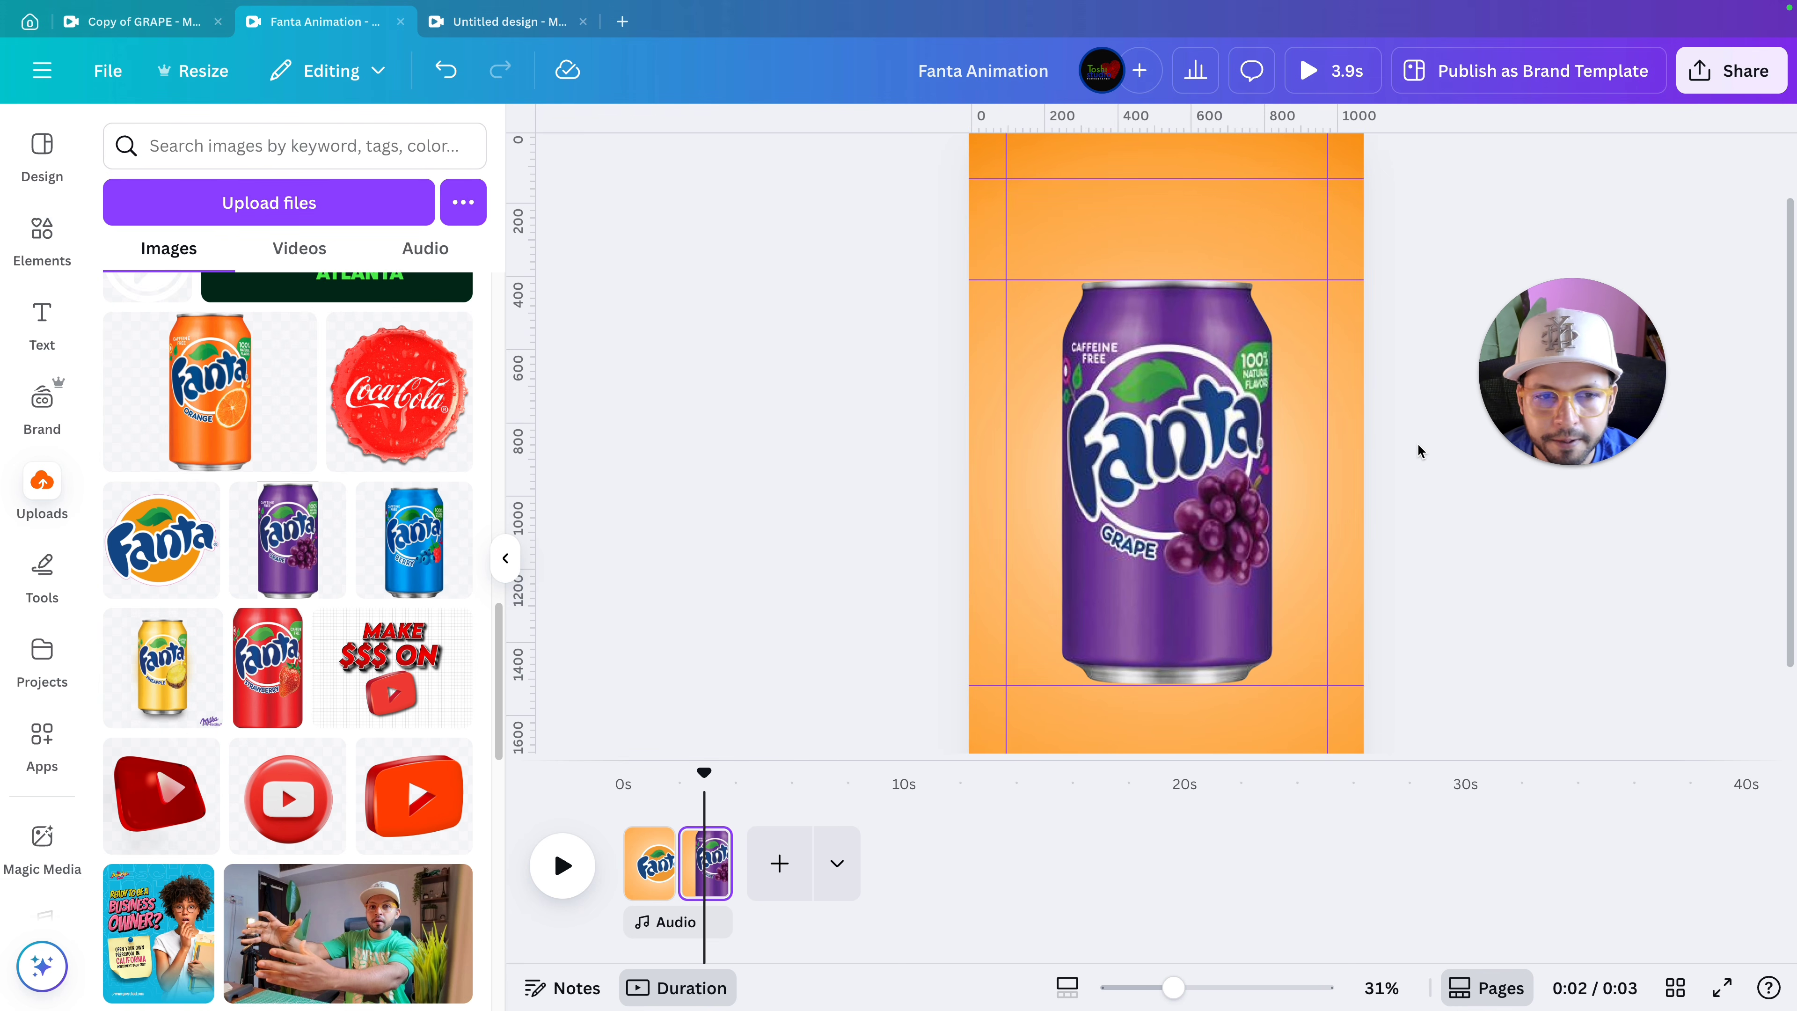
scroll(1418, 450, "down", 4)
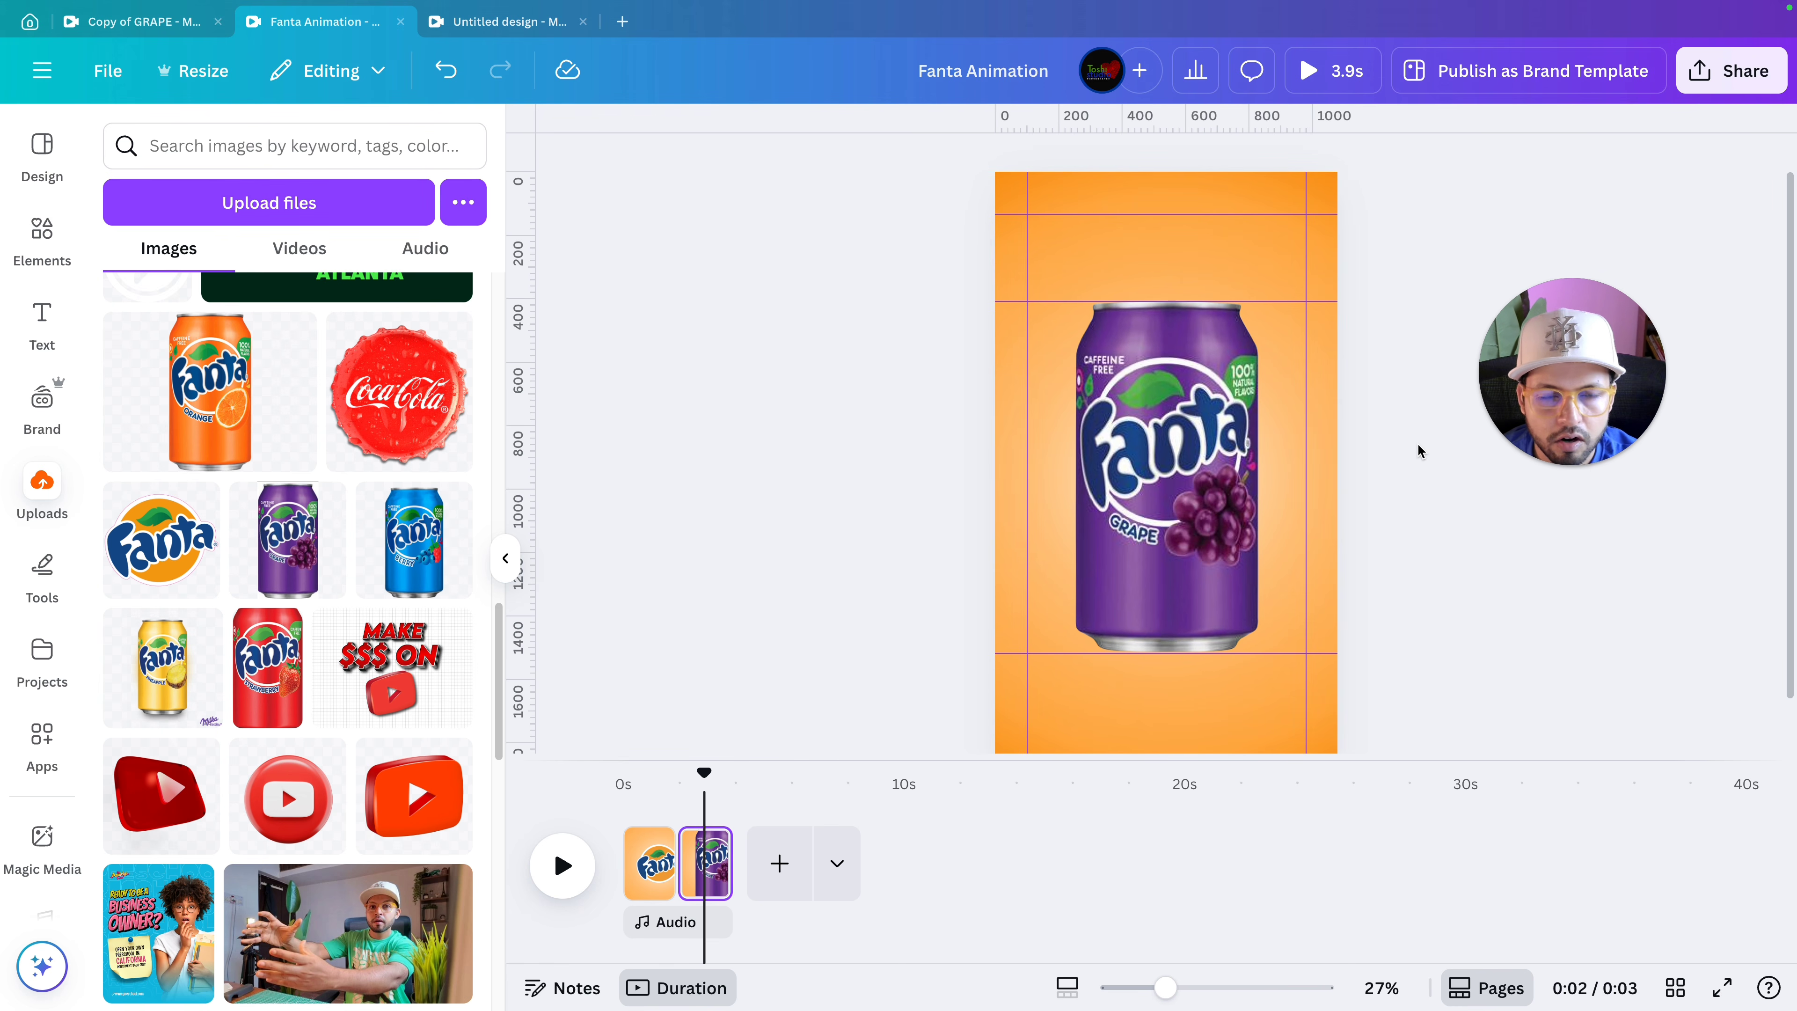
Replace the outermost orange of the second page's background gradient with dark purple #4B2772 sampled from the grape can.
left_click(1197, 194)
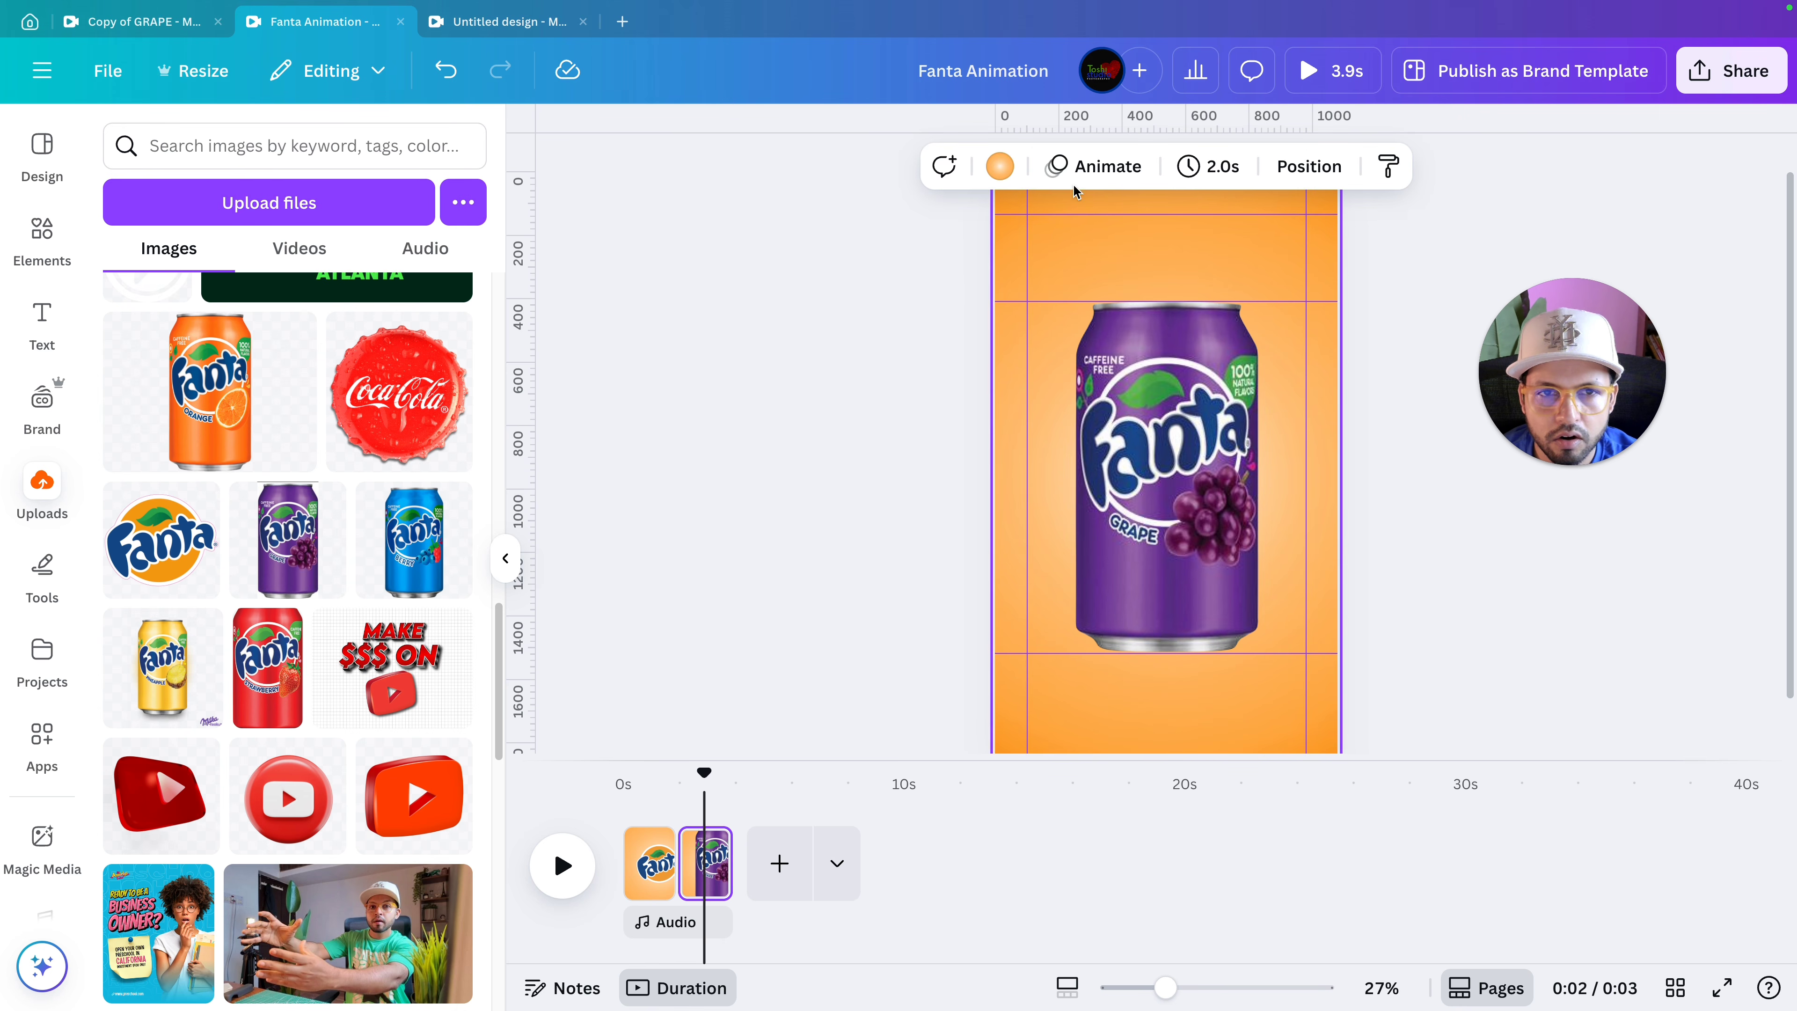
left_click(1000, 166)
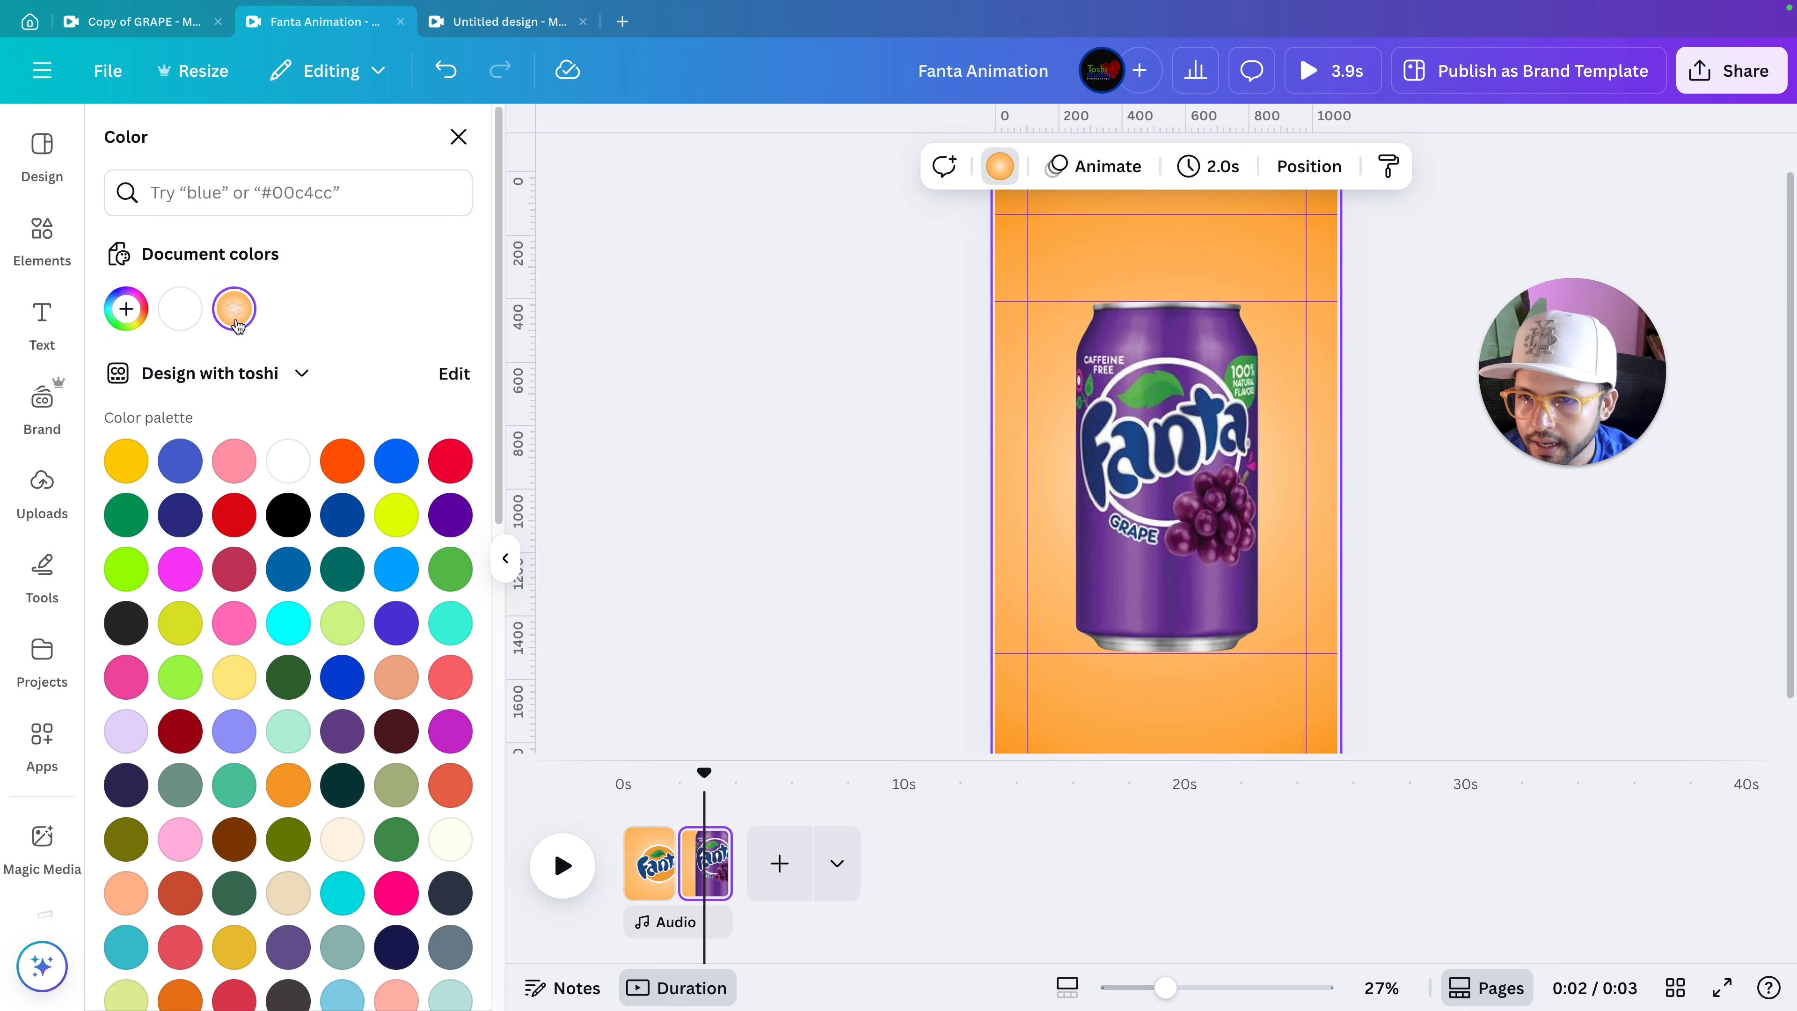
left_click(235, 312)
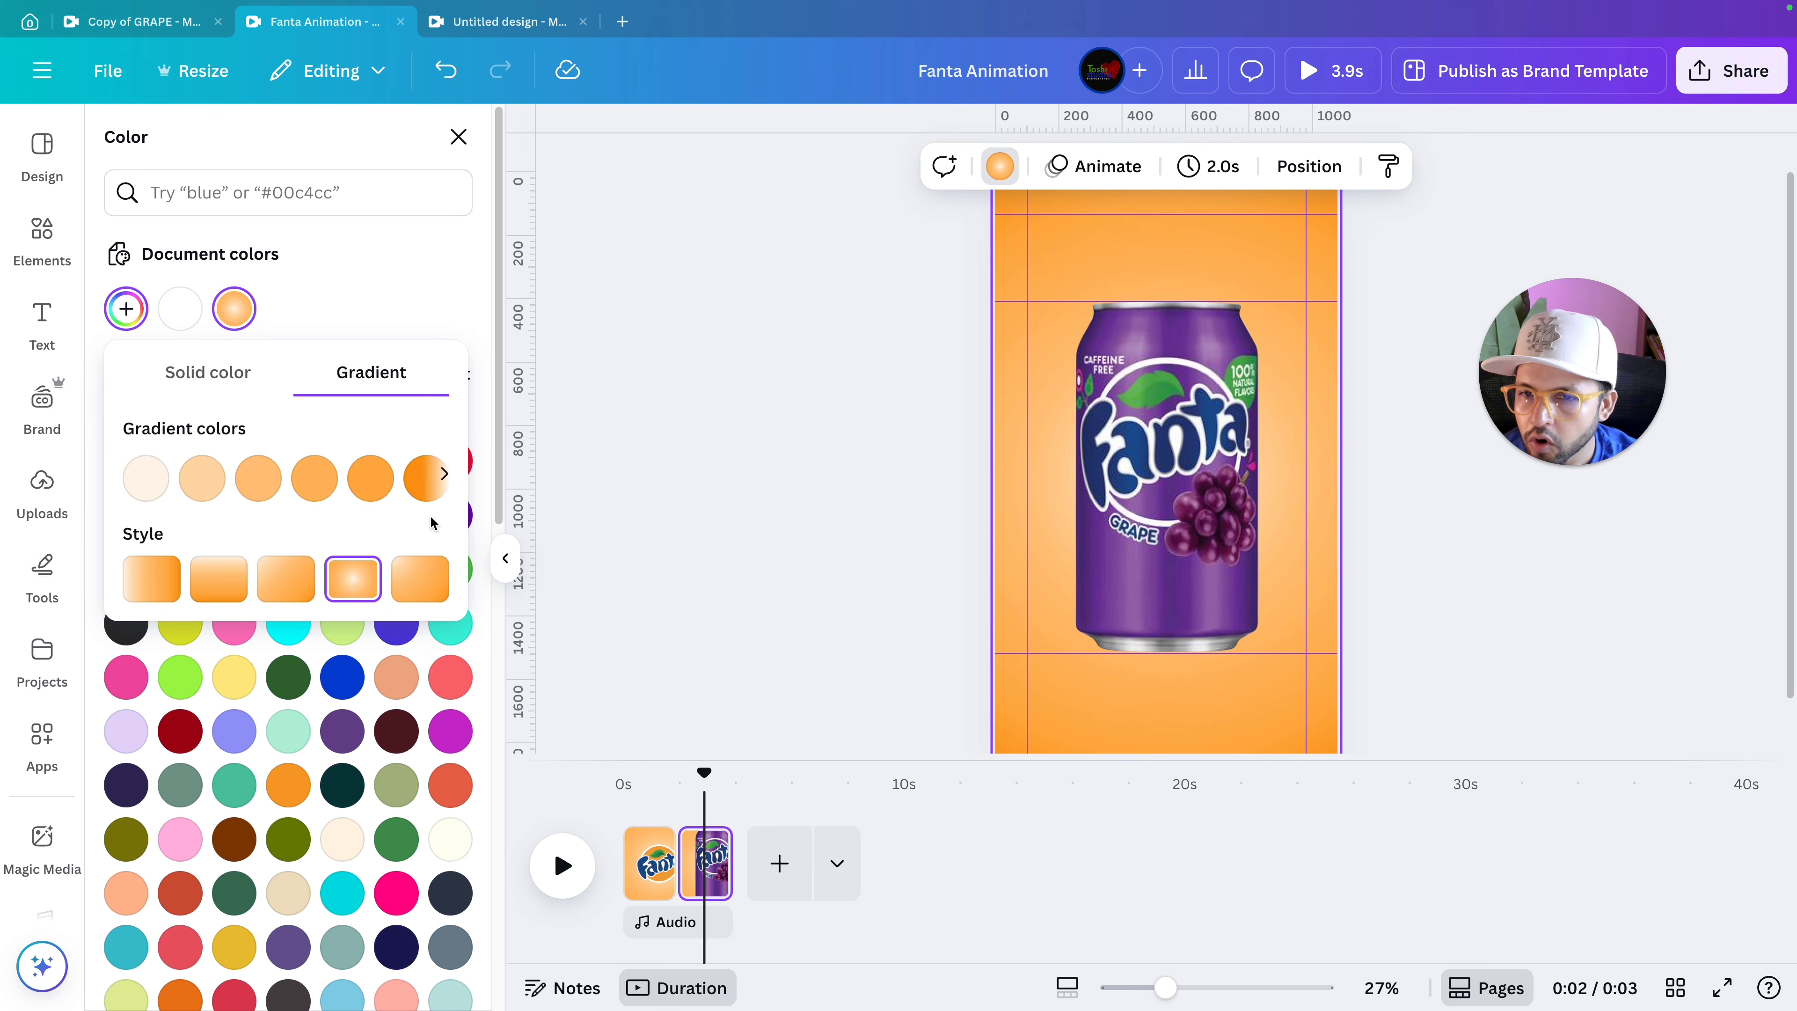
mouse_move(369, 493)
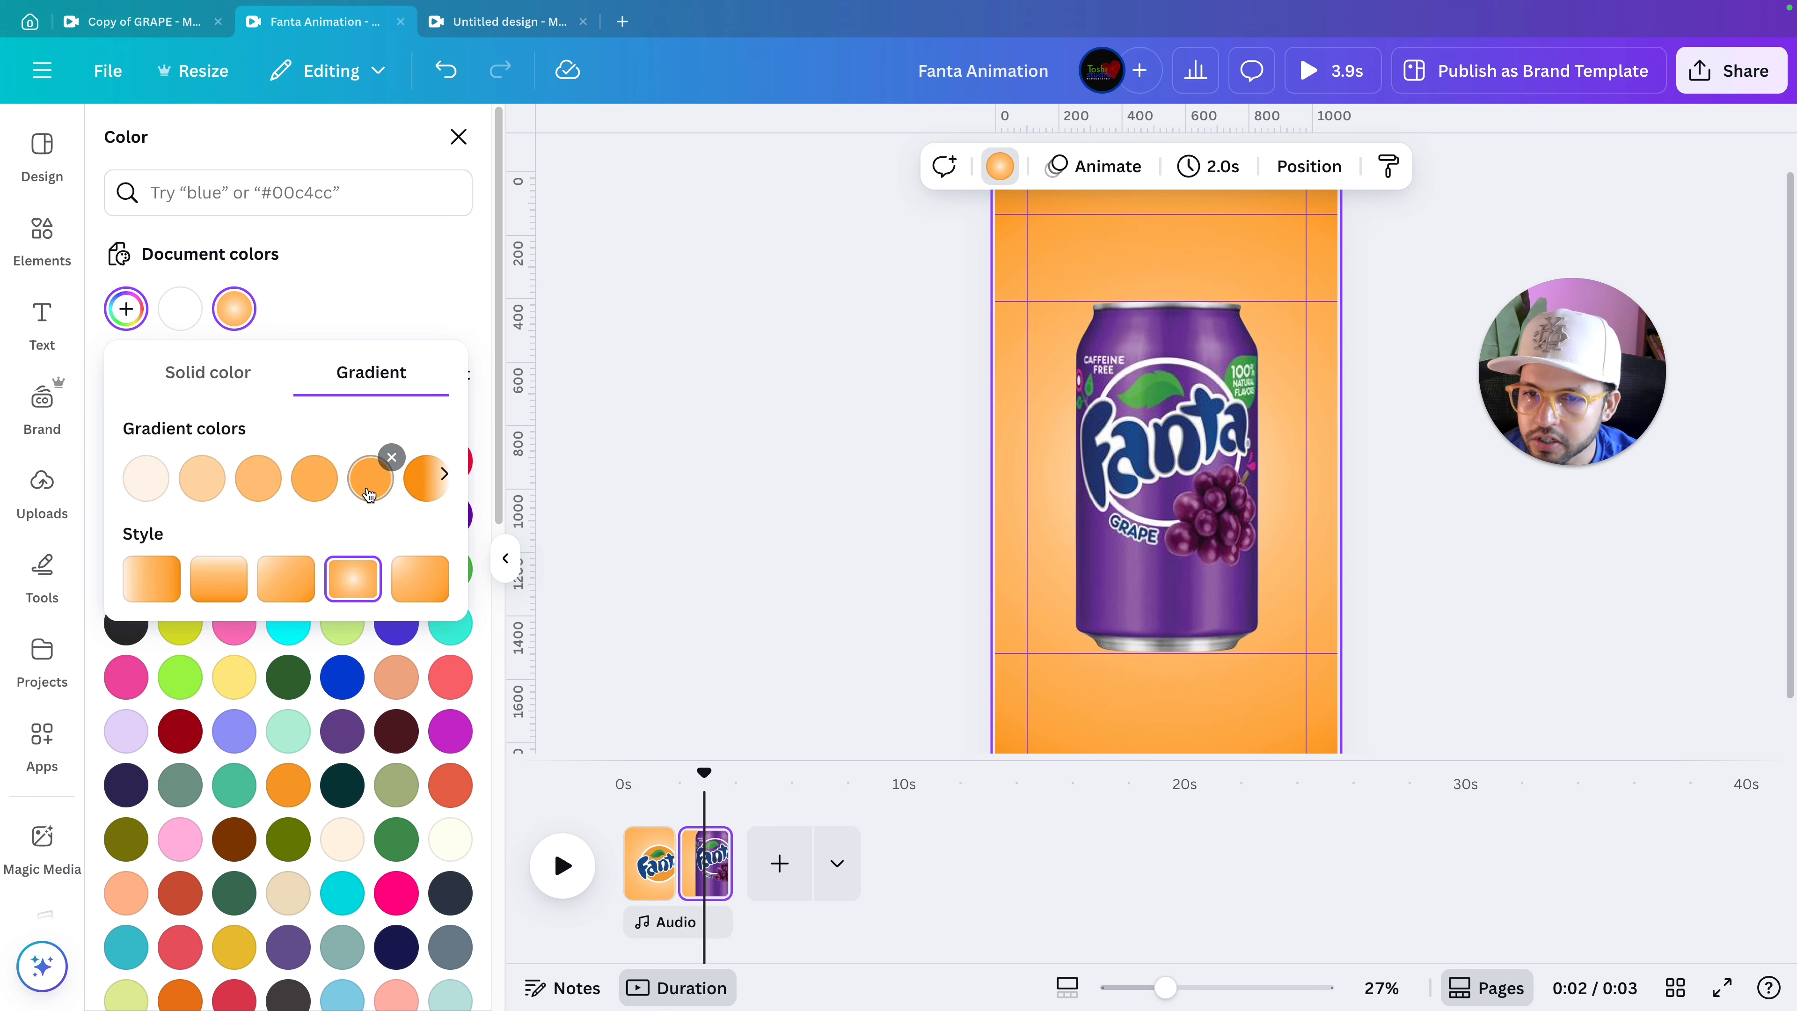
left_click(391, 457)
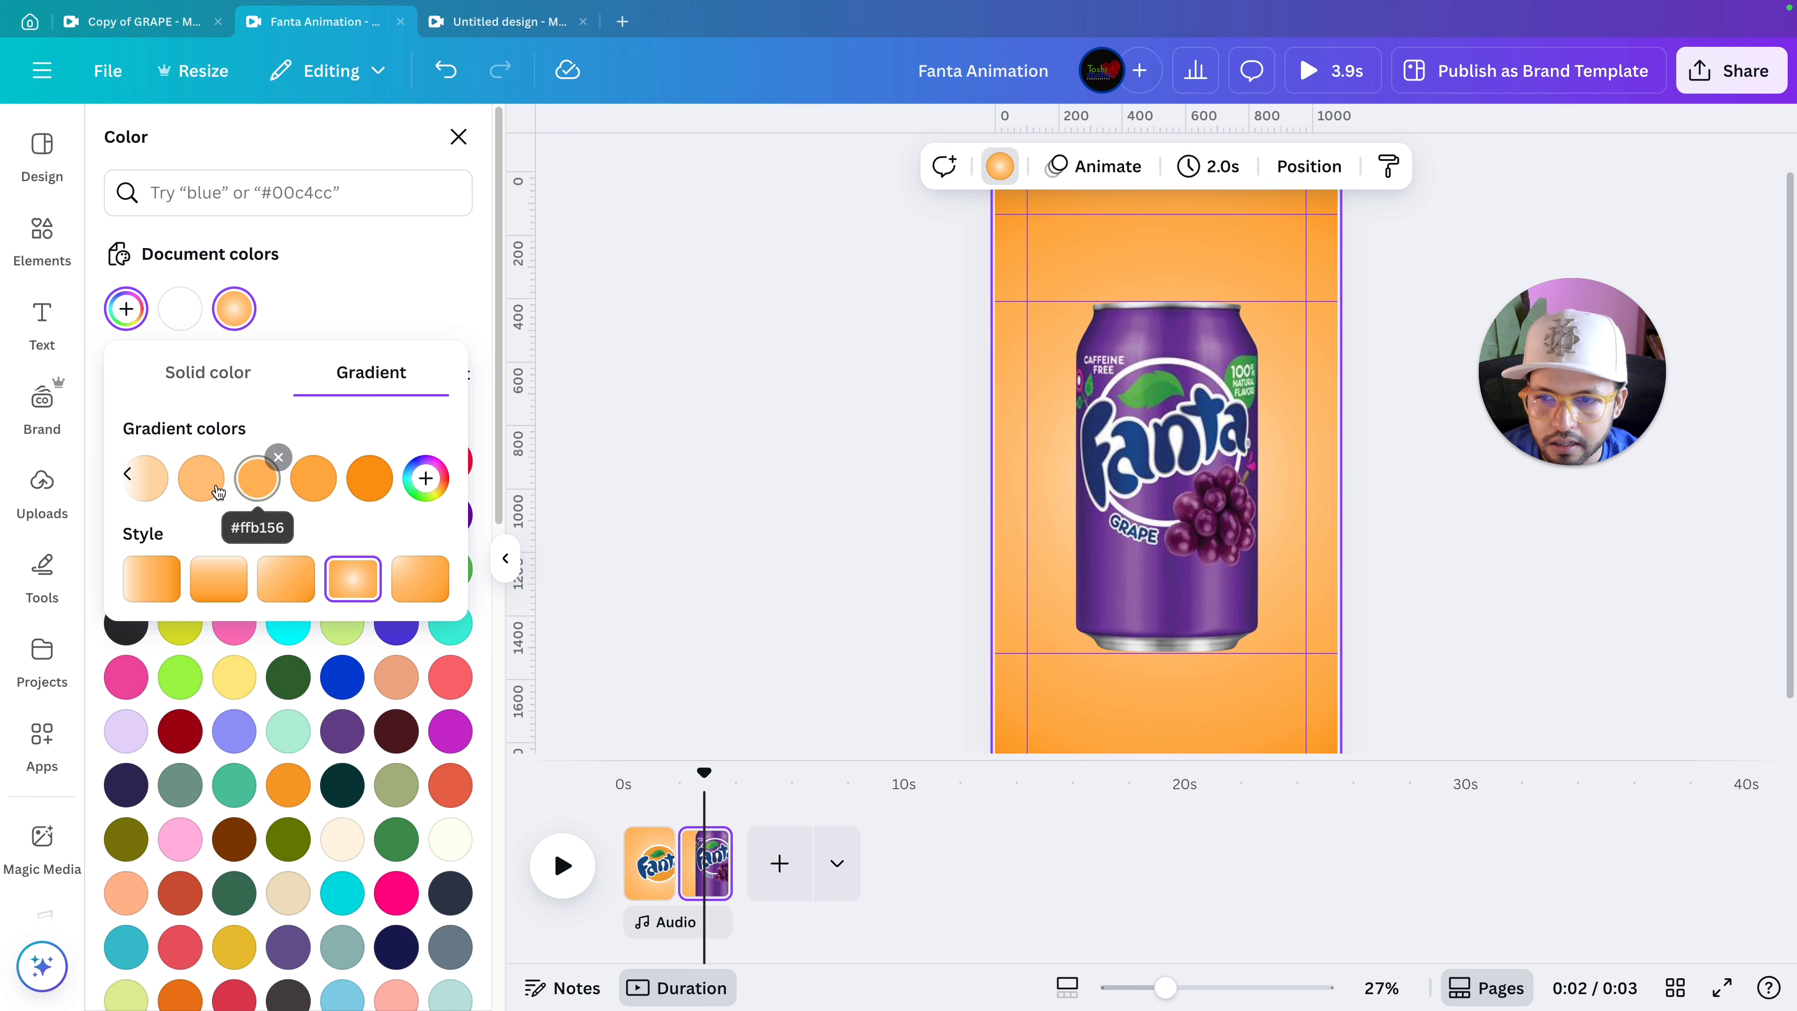
left_click(382, 494)
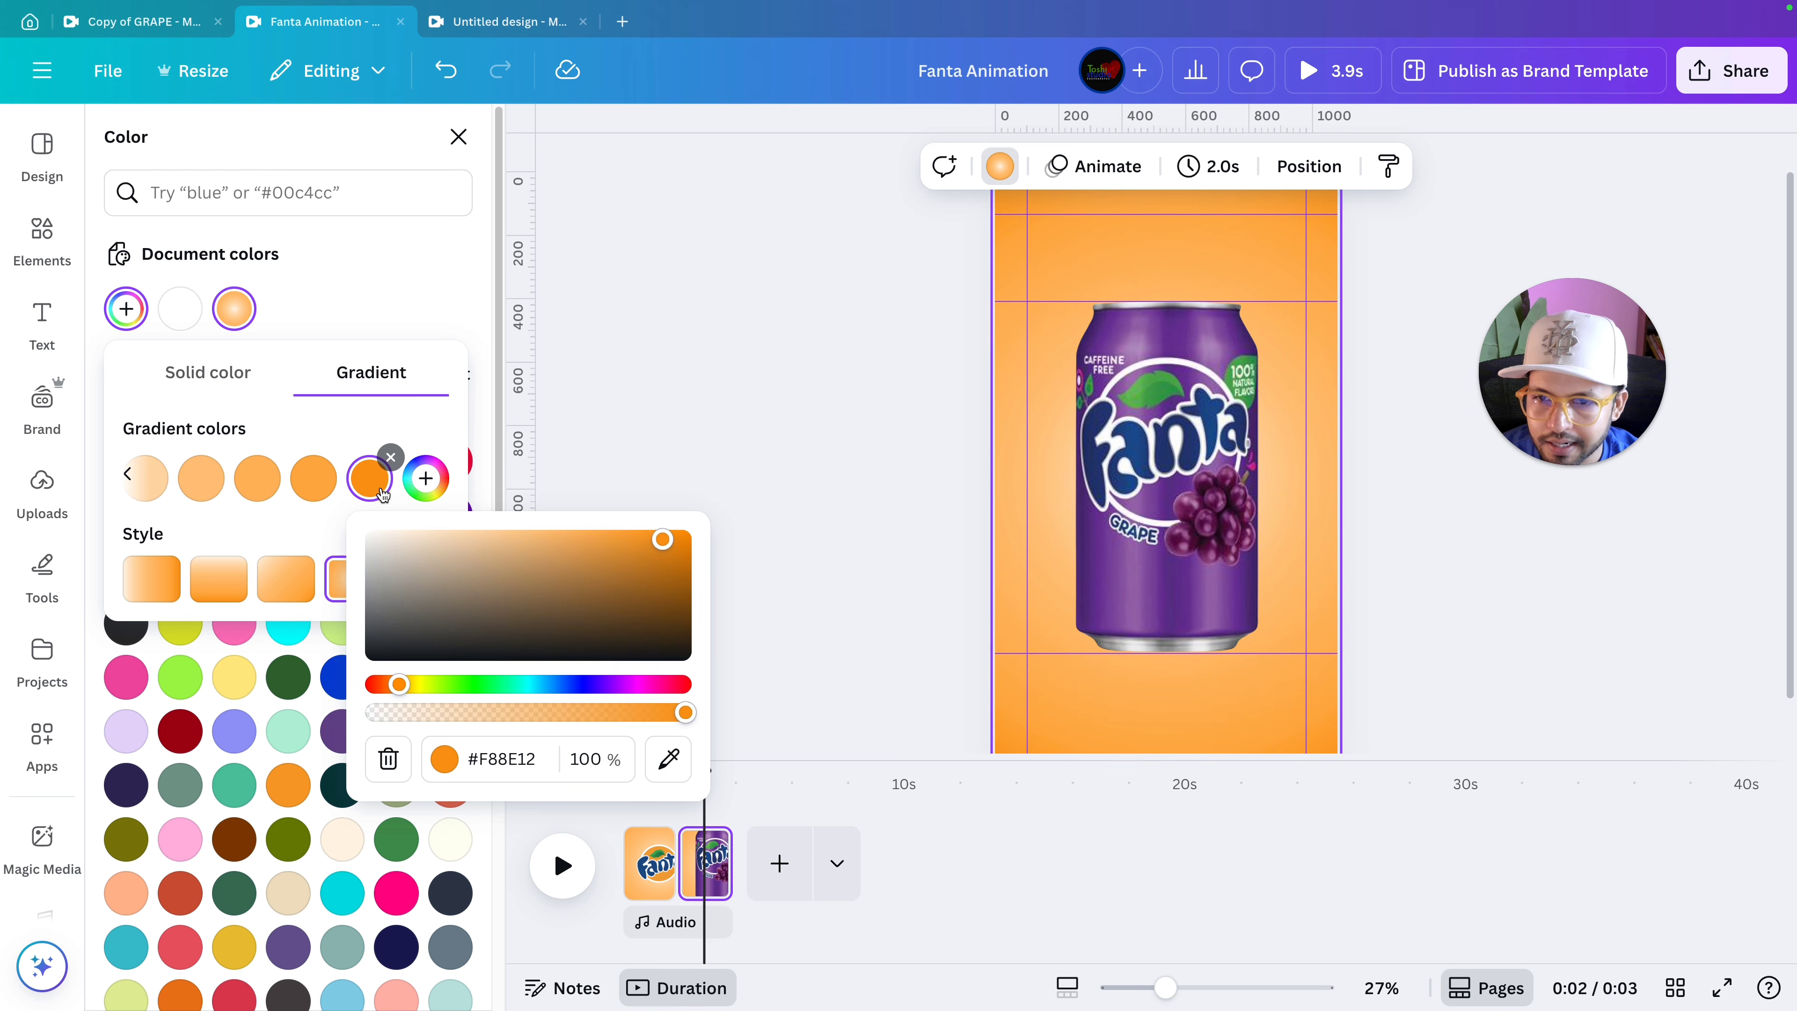
left_click(670, 759)
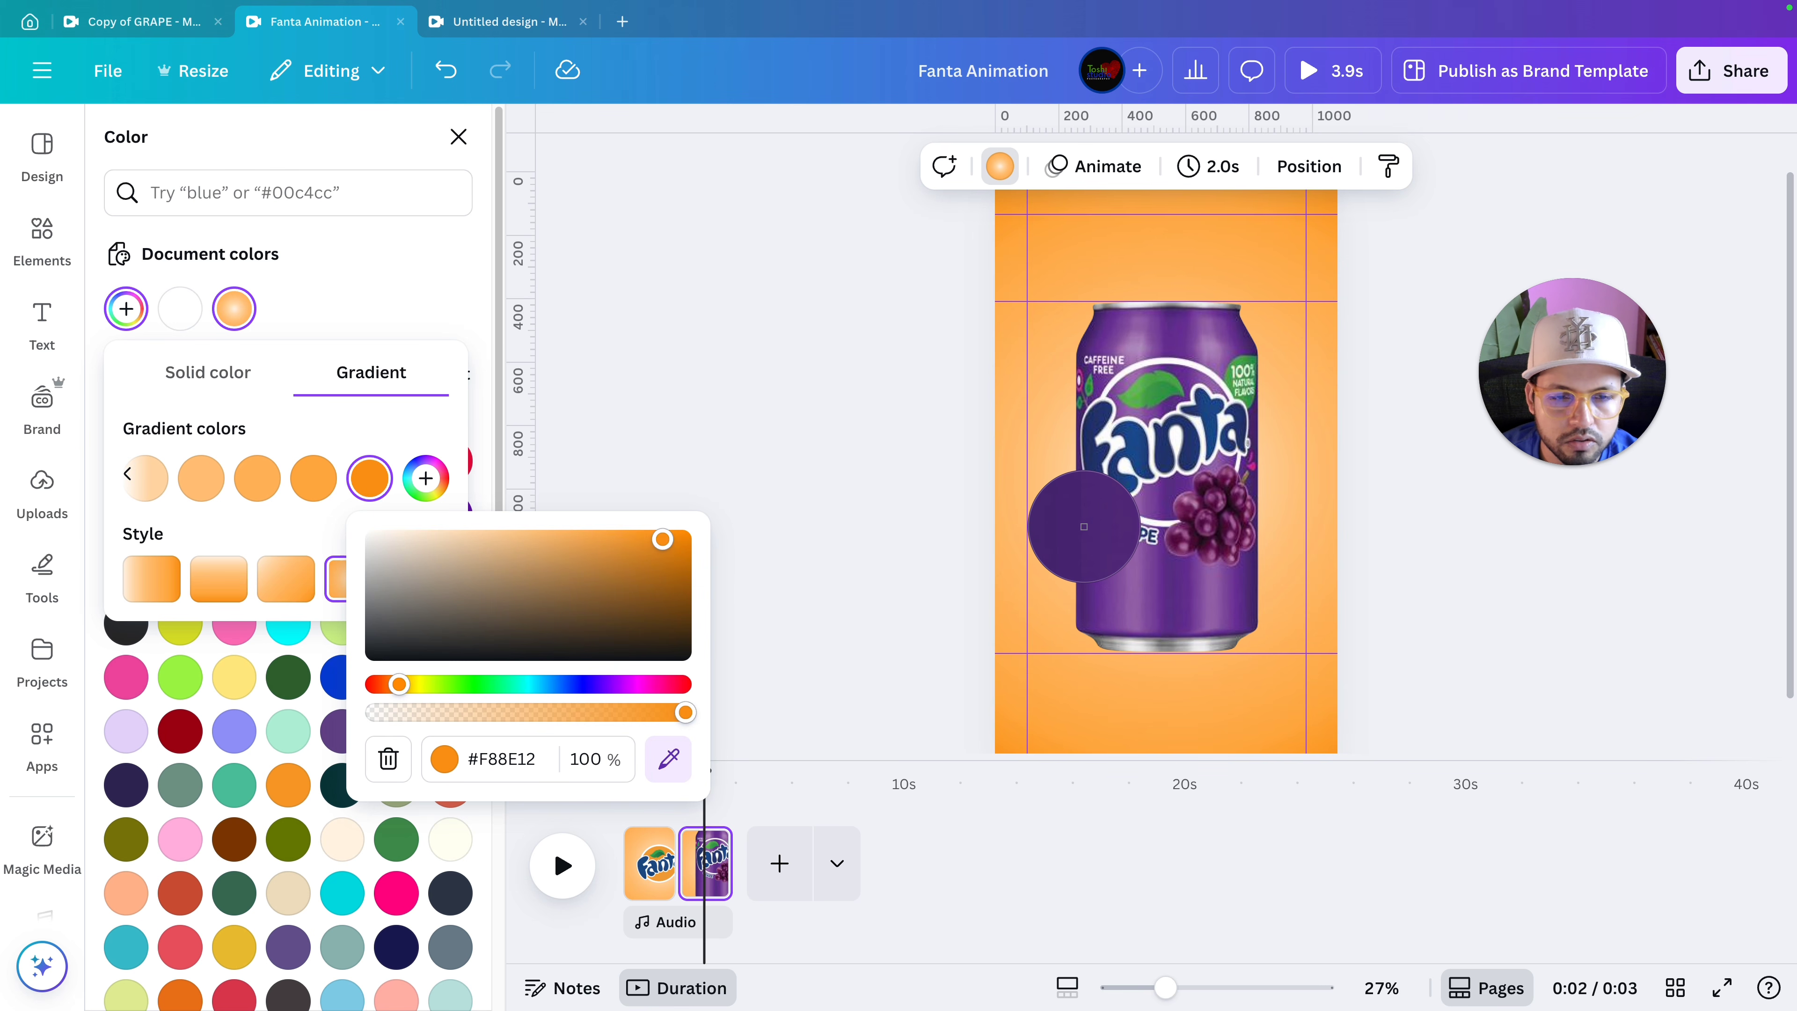
left_click(1084, 525)
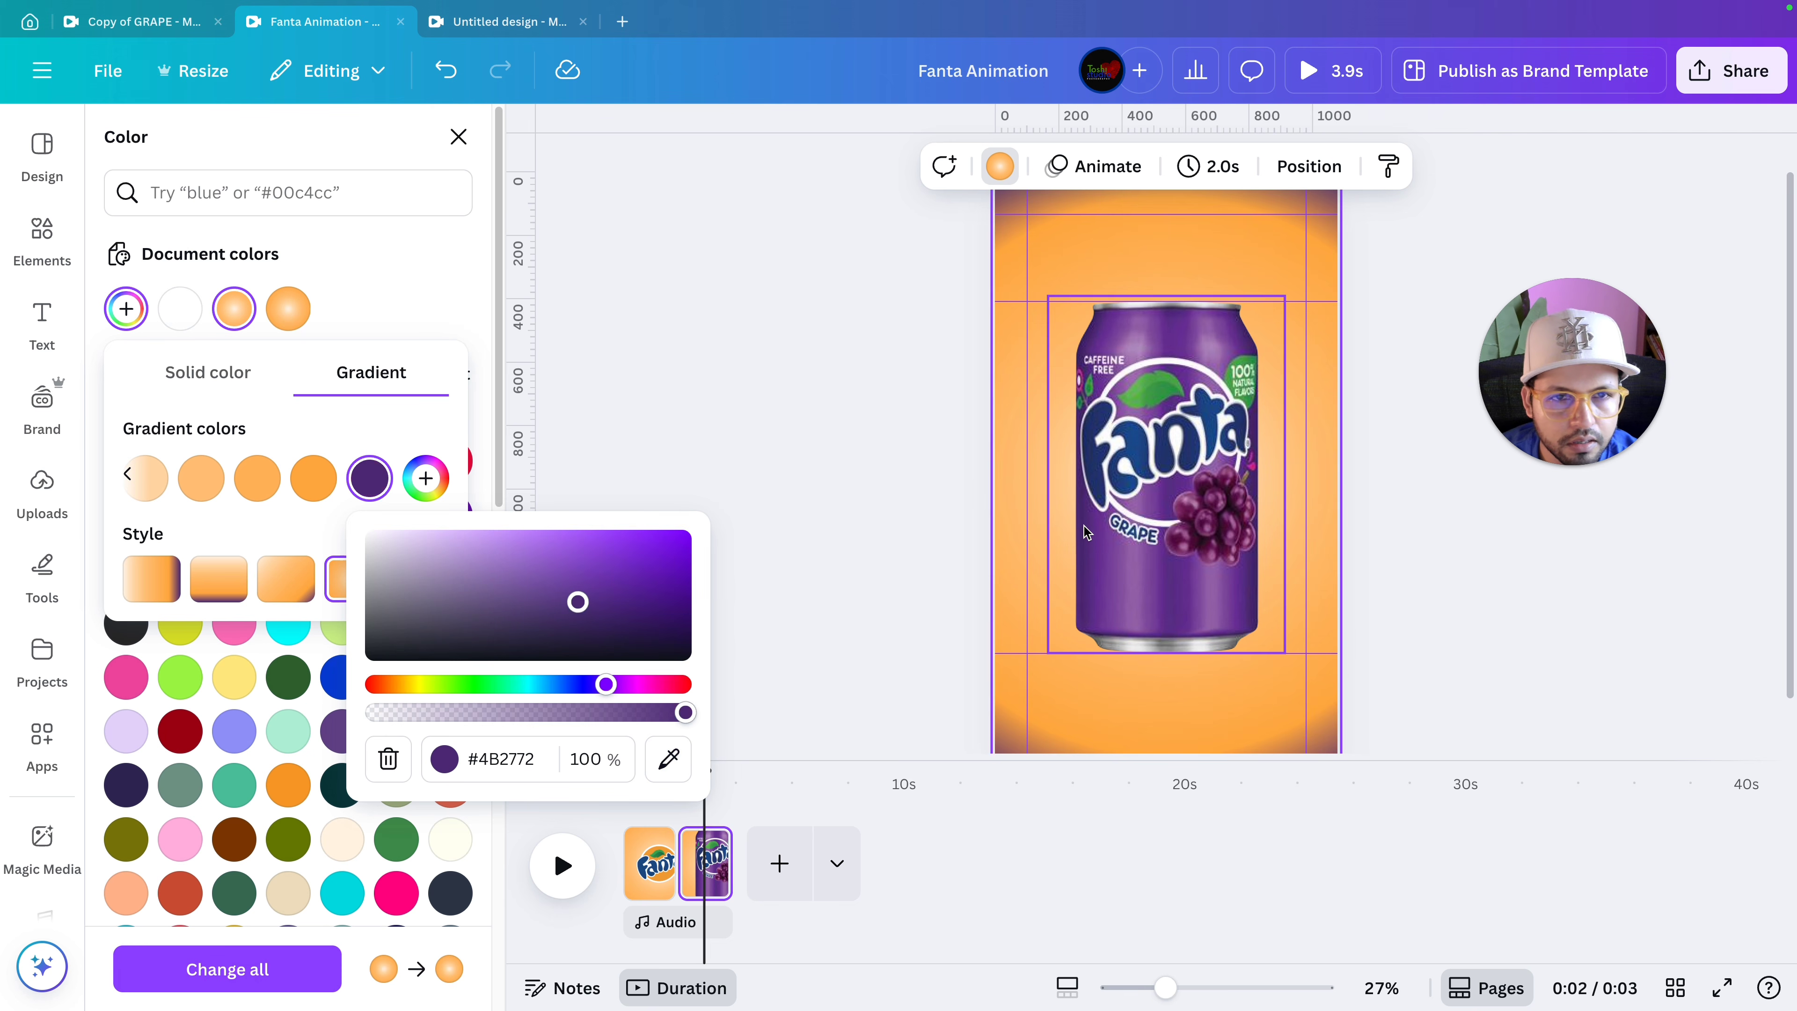
Replace the second-outermost orange of the background gradient with the neighbouring dark purple, lightened to #68379D.
left_click(325, 488)
left_click(612, 759)
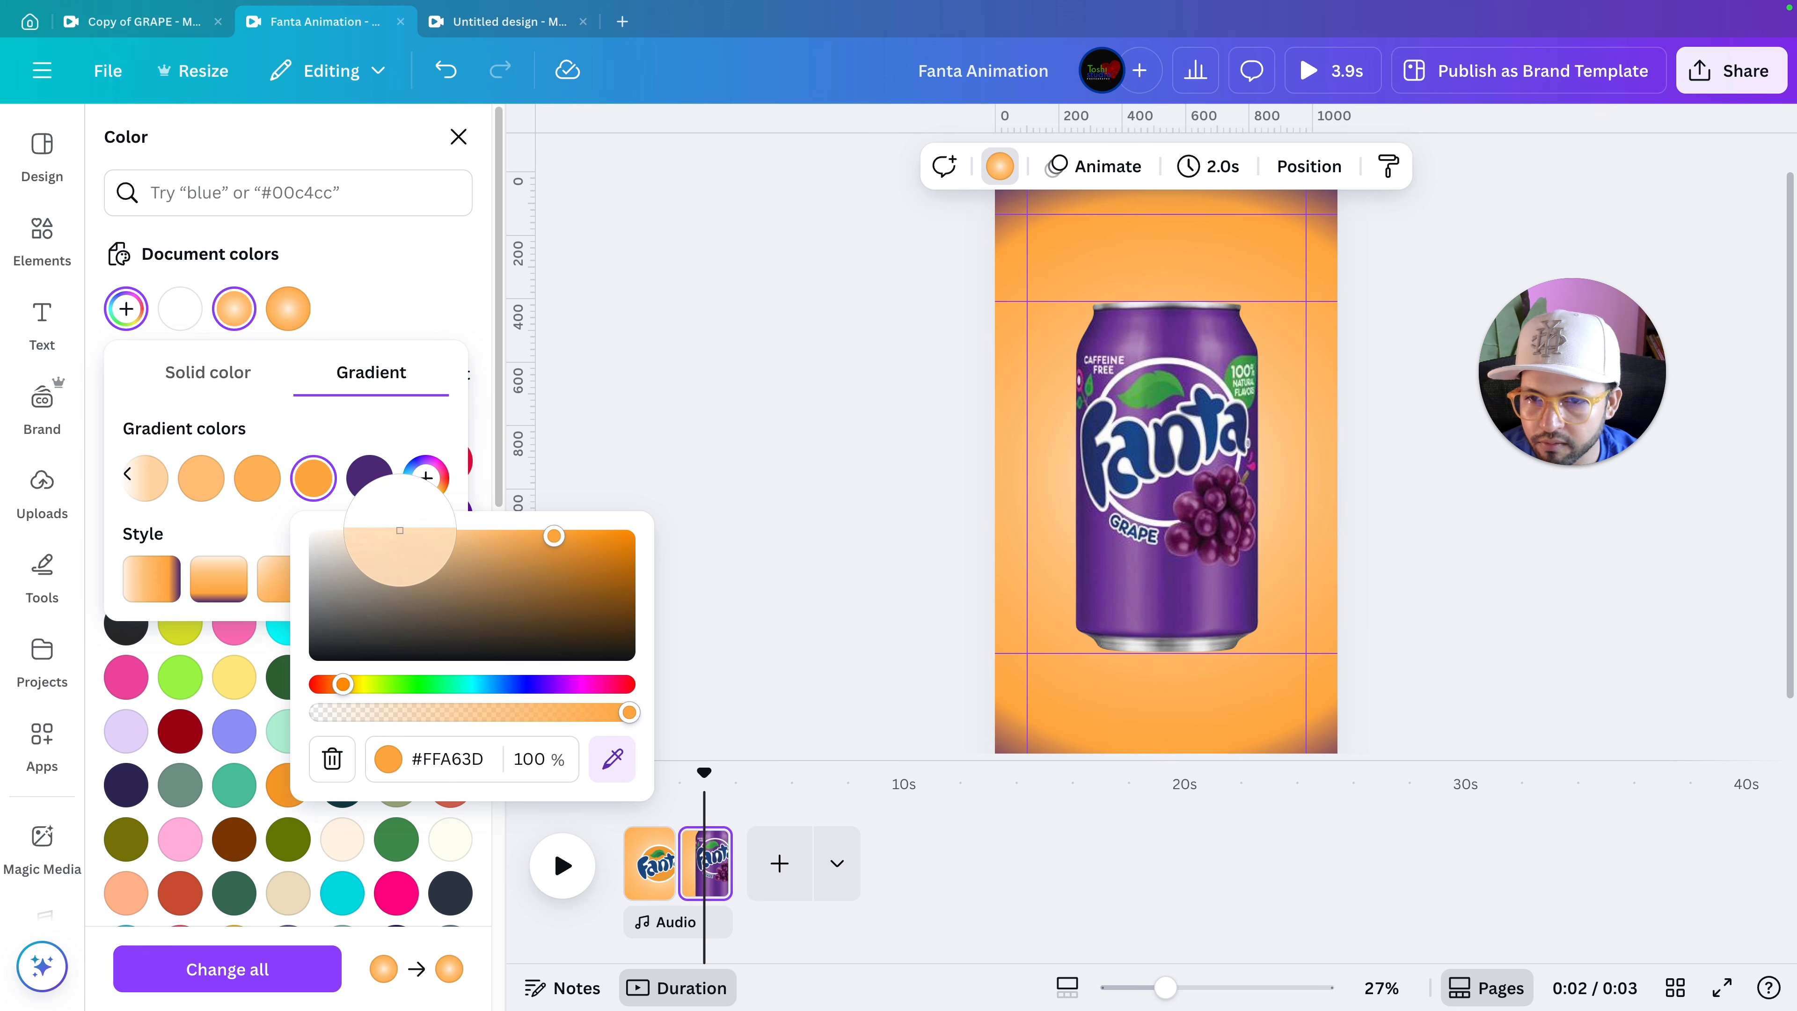
left_click(370, 479)
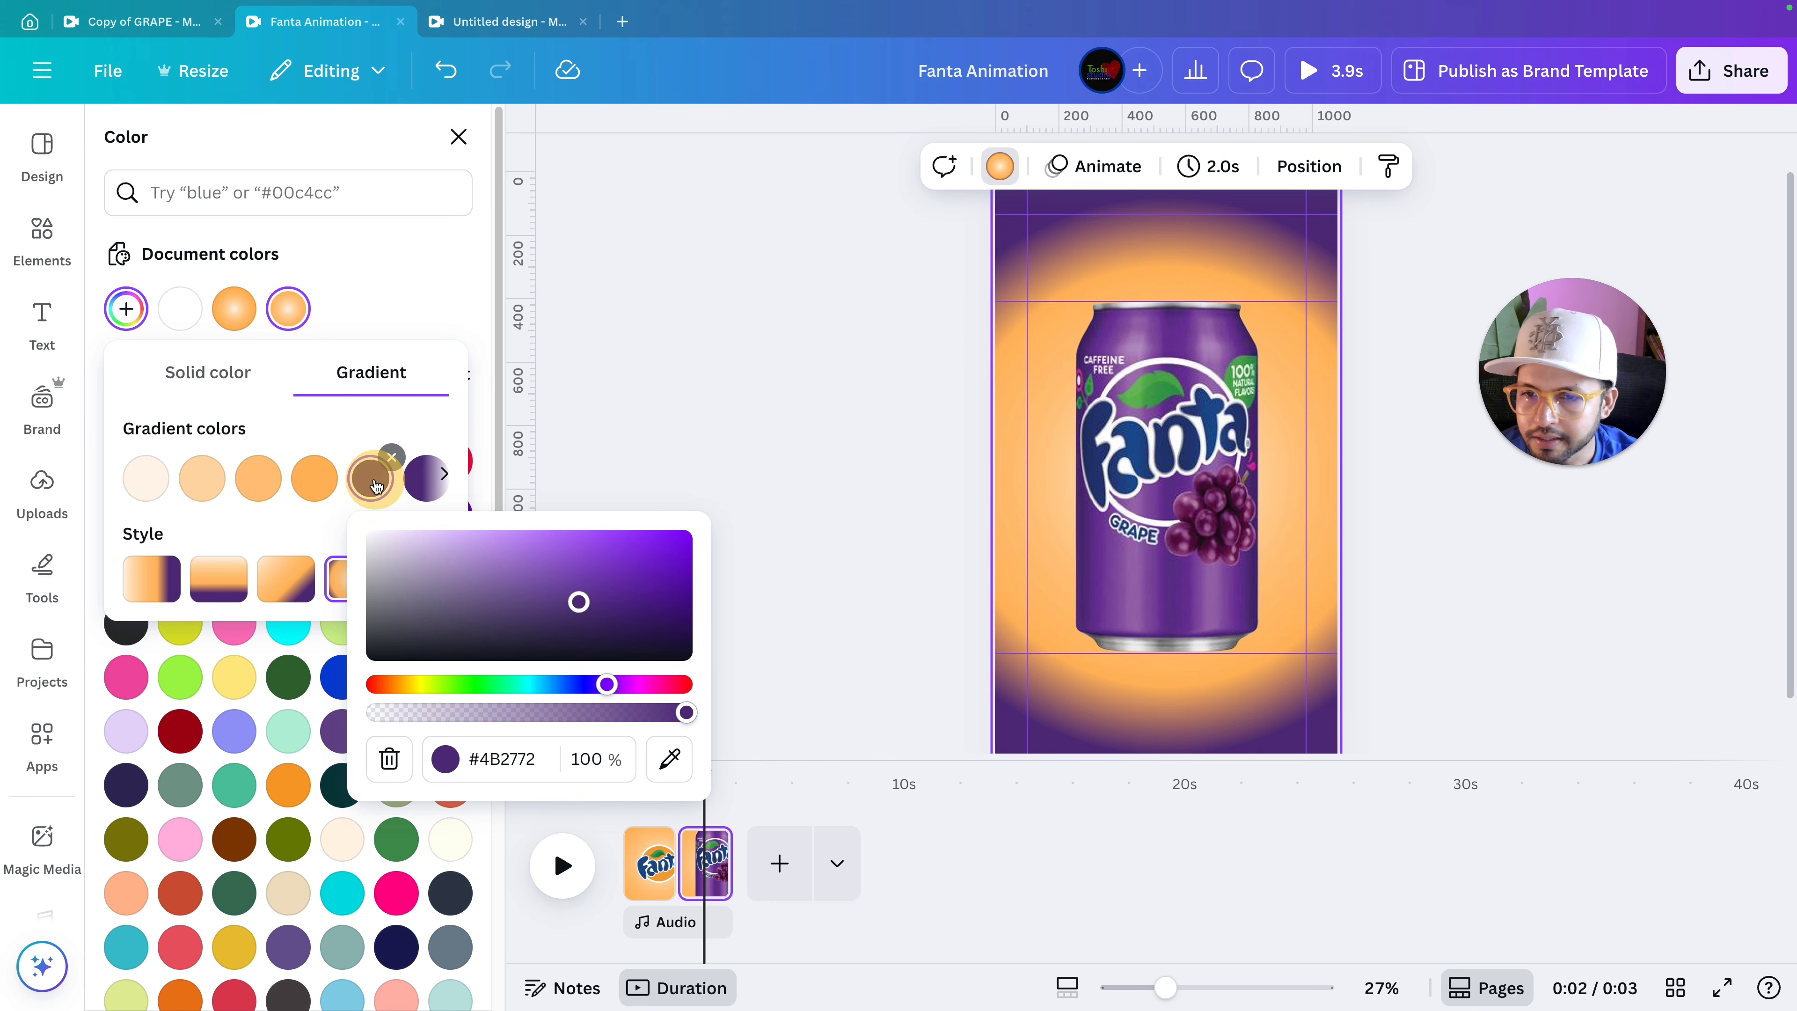
left_click_drag(579, 602, 575, 581)
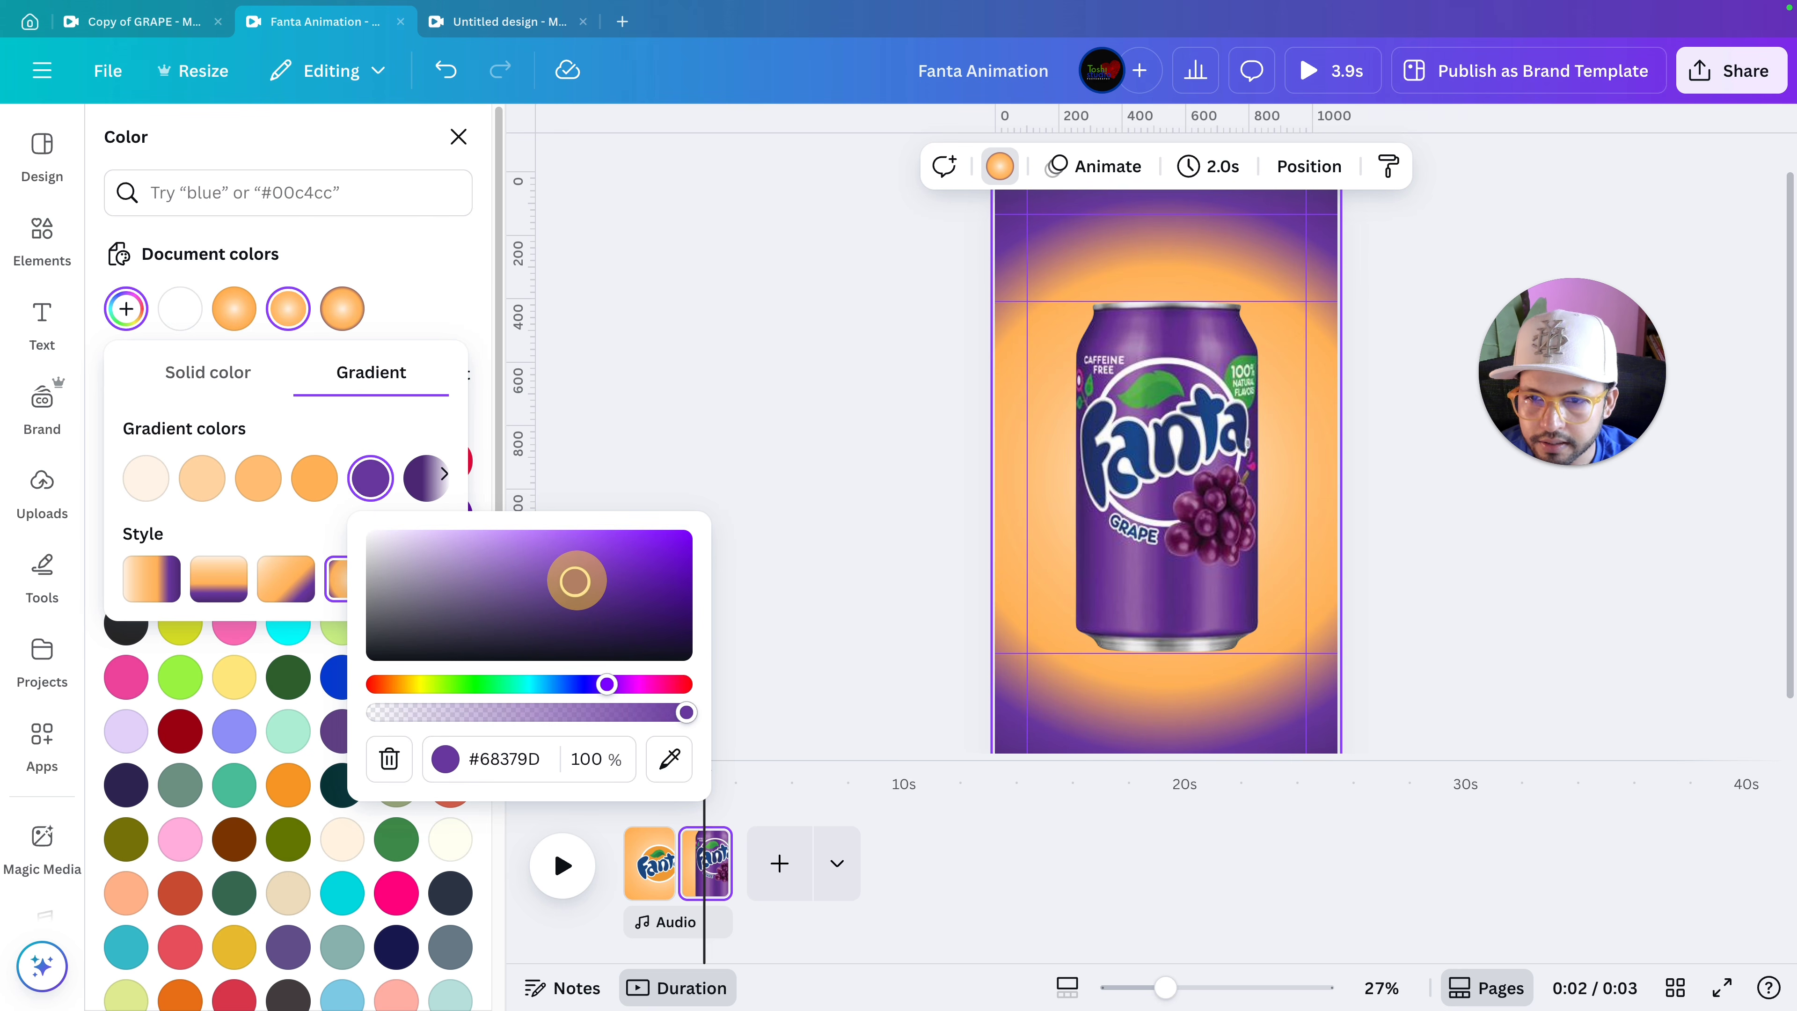
Replace the fourth gradient color from the center with the adjacent purple, lightened to #824ABF.
left_click(316, 479)
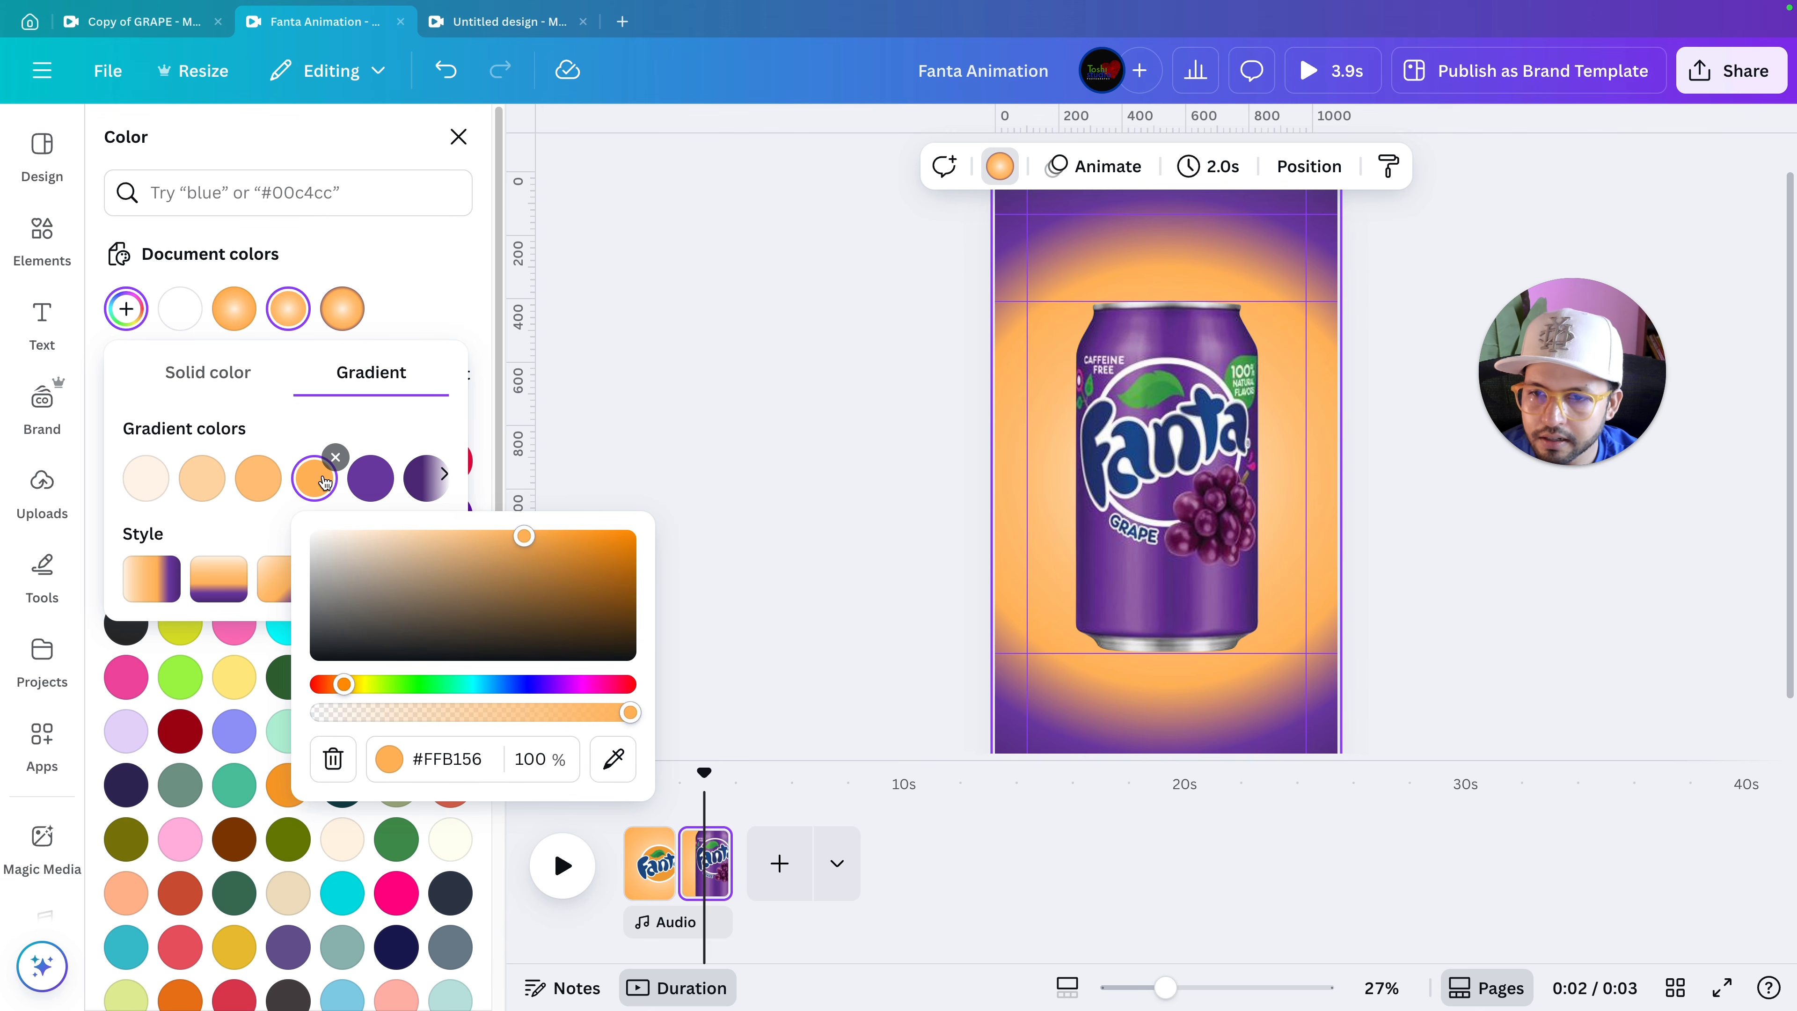
left_click(613, 758)
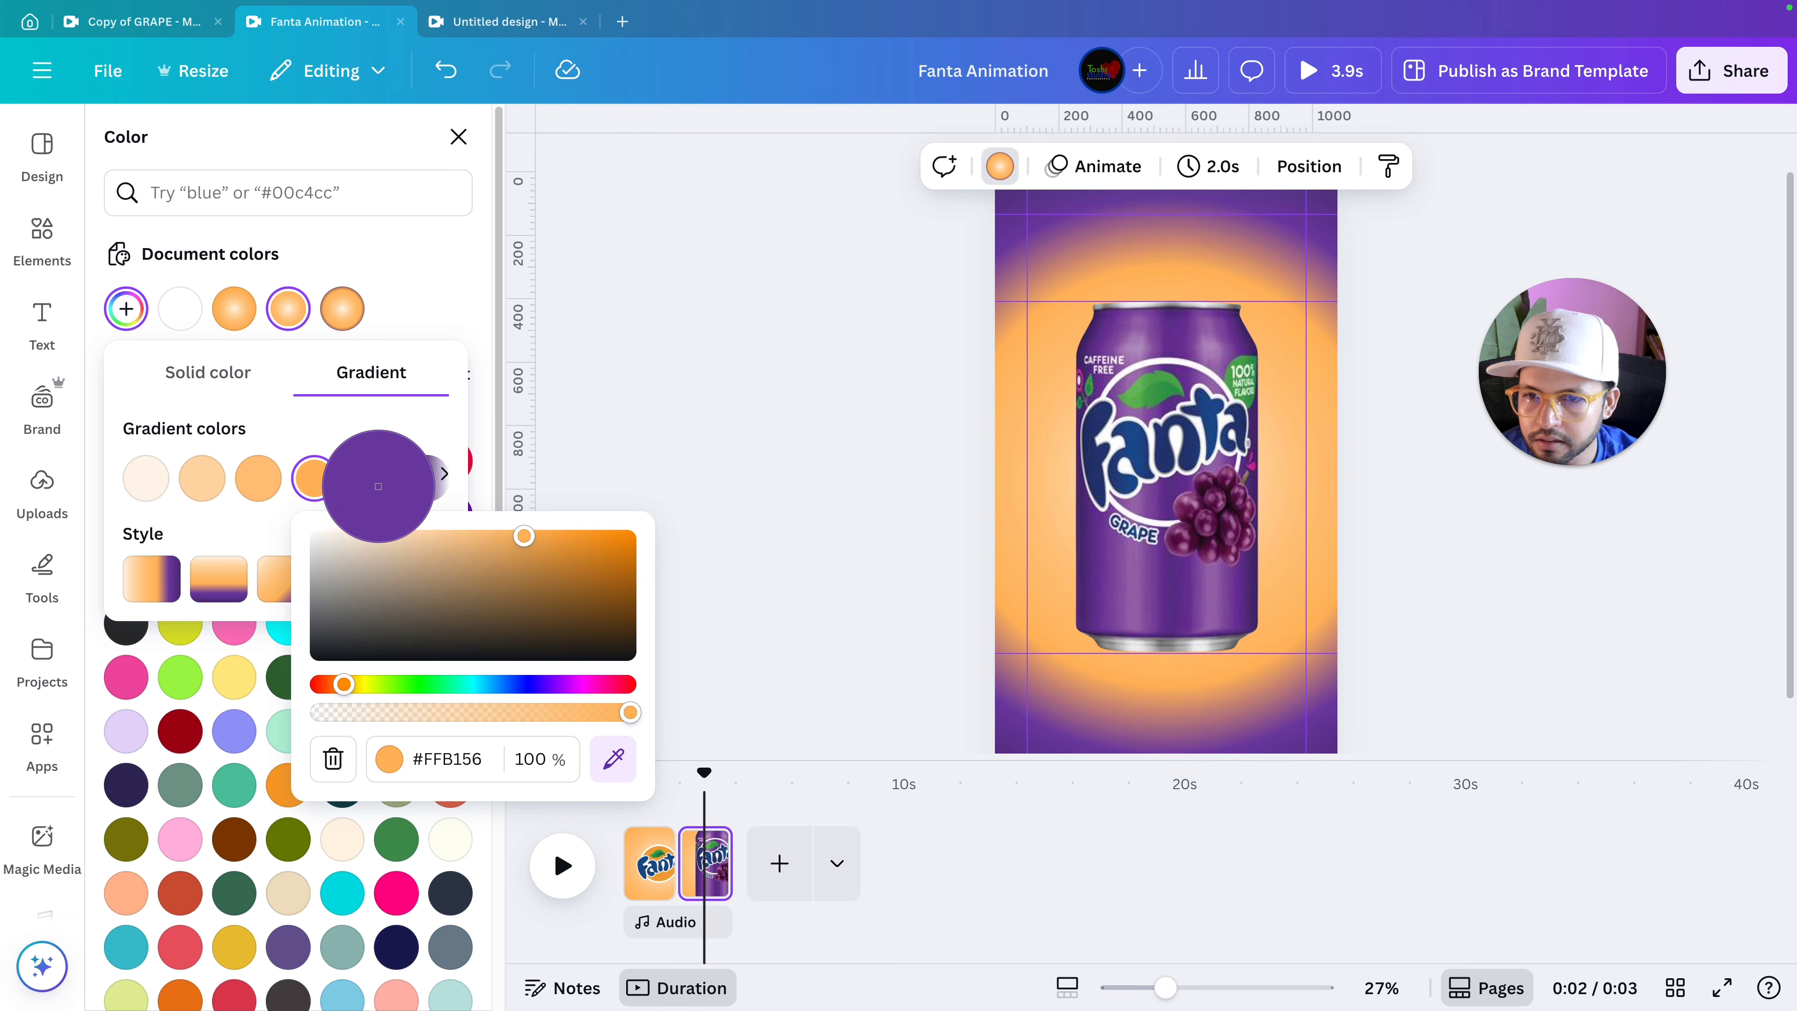
left_click(371, 481)
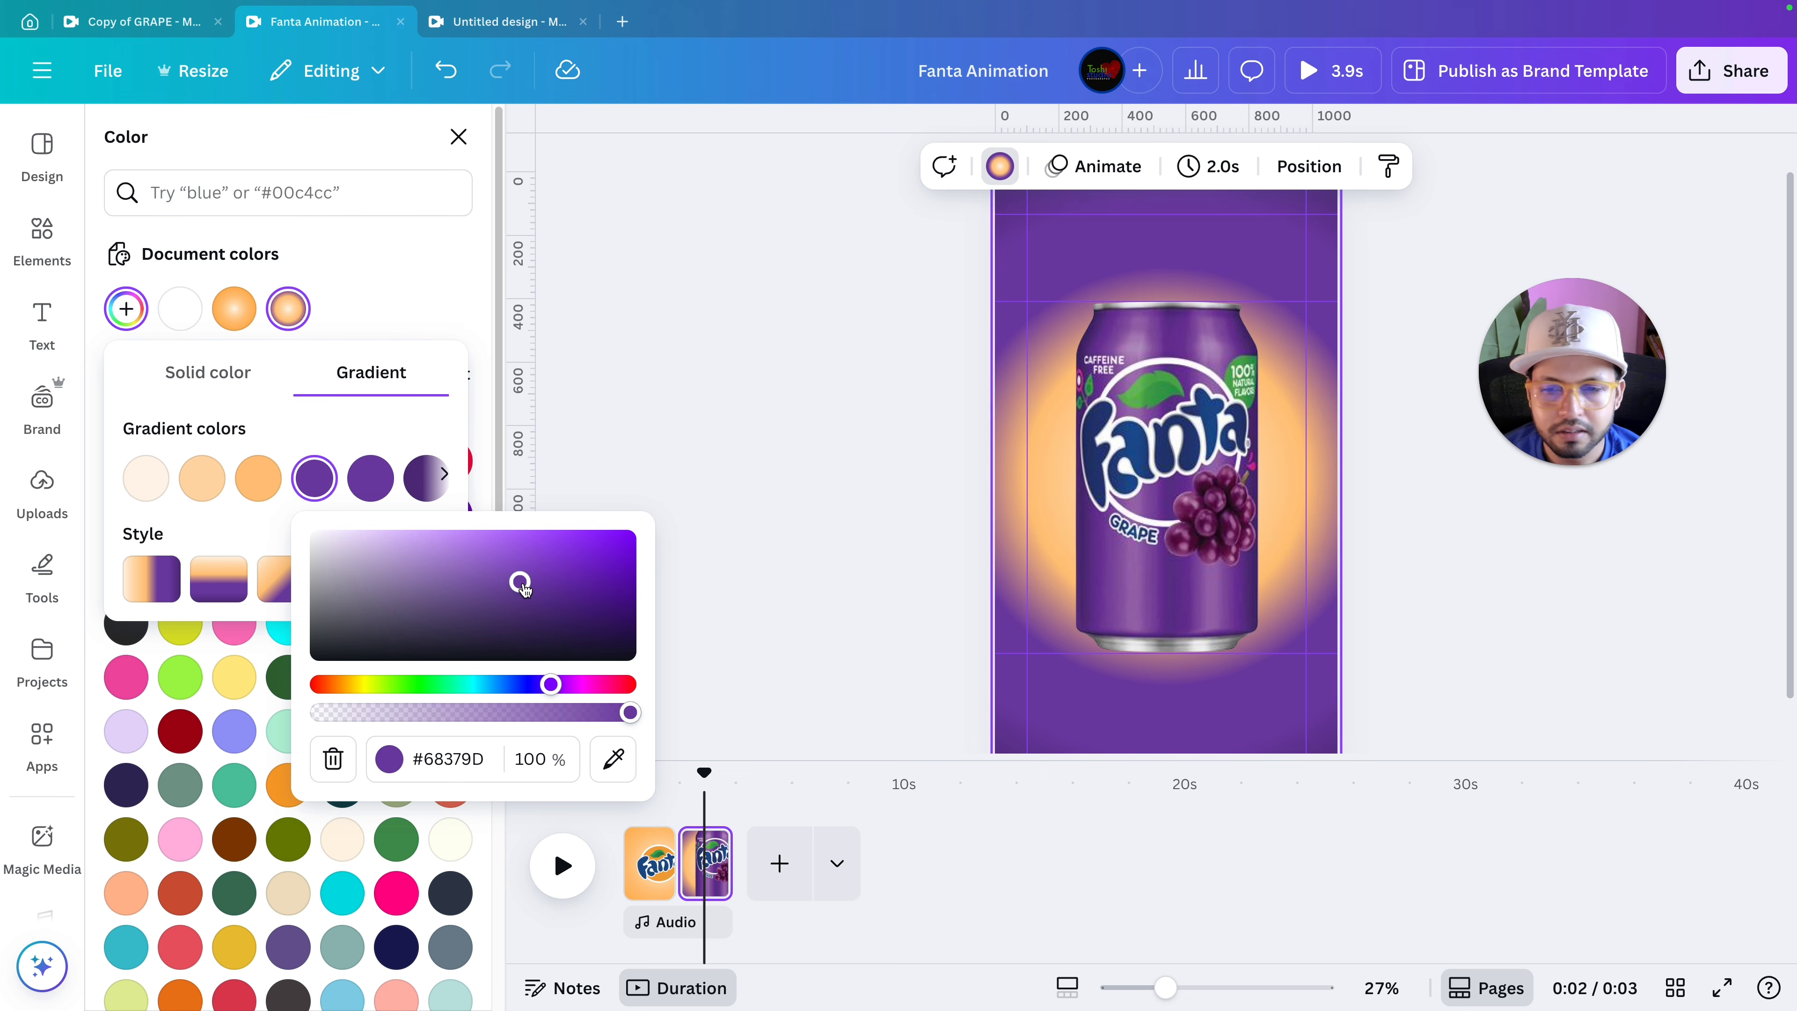
left_click_drag(521, 584, 507, 565)
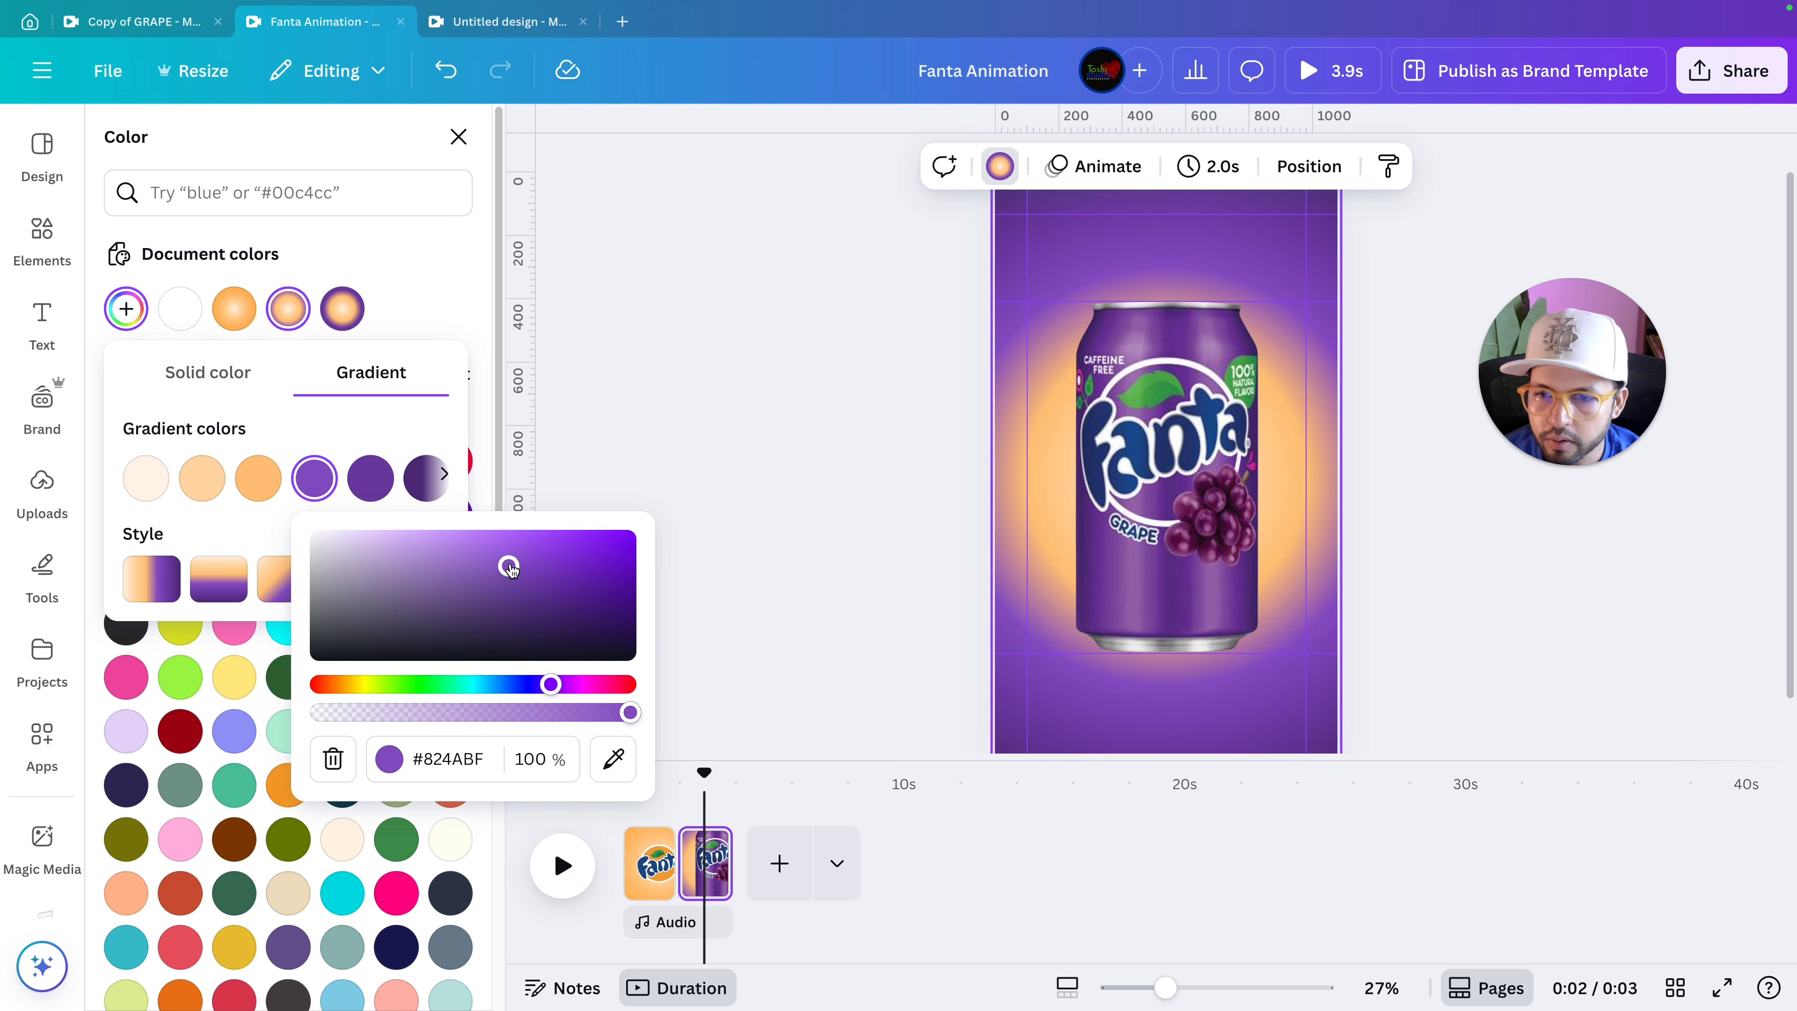
Replace the third gradient color from the center with the adjacent purple, lightened to #9C5DE1.
left_click(257, 478)
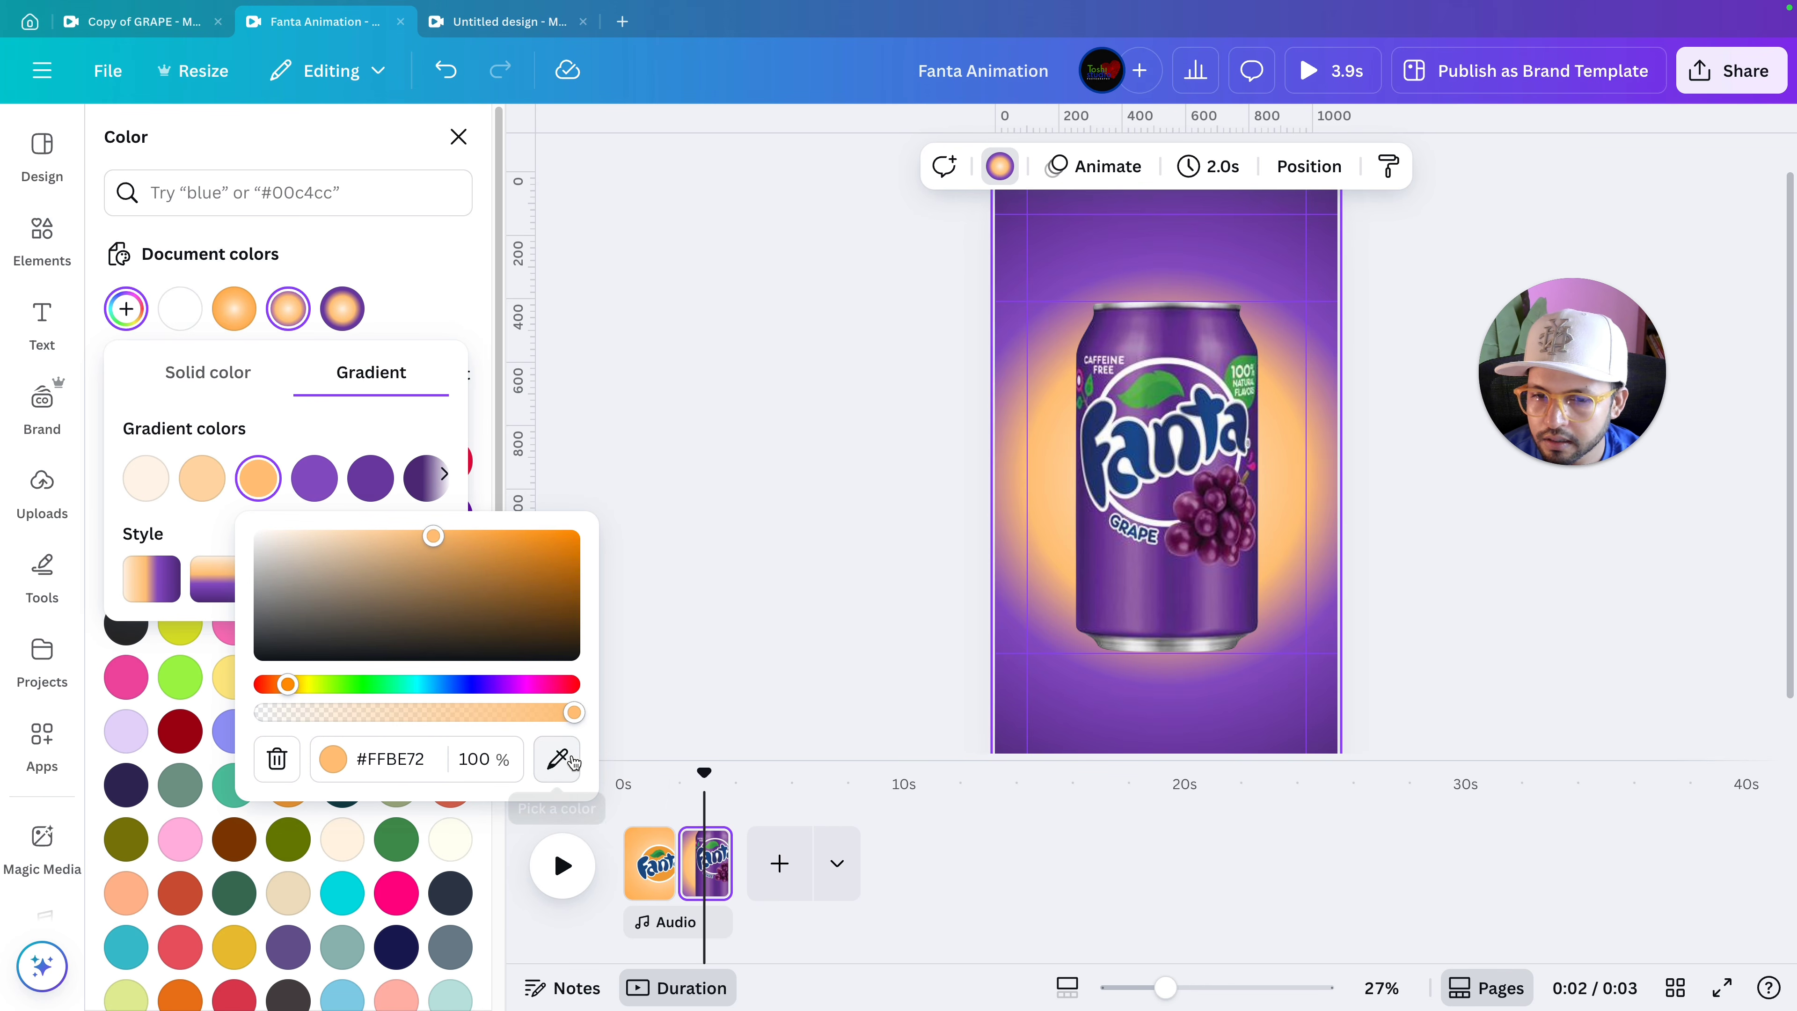
left_click(557, 758)
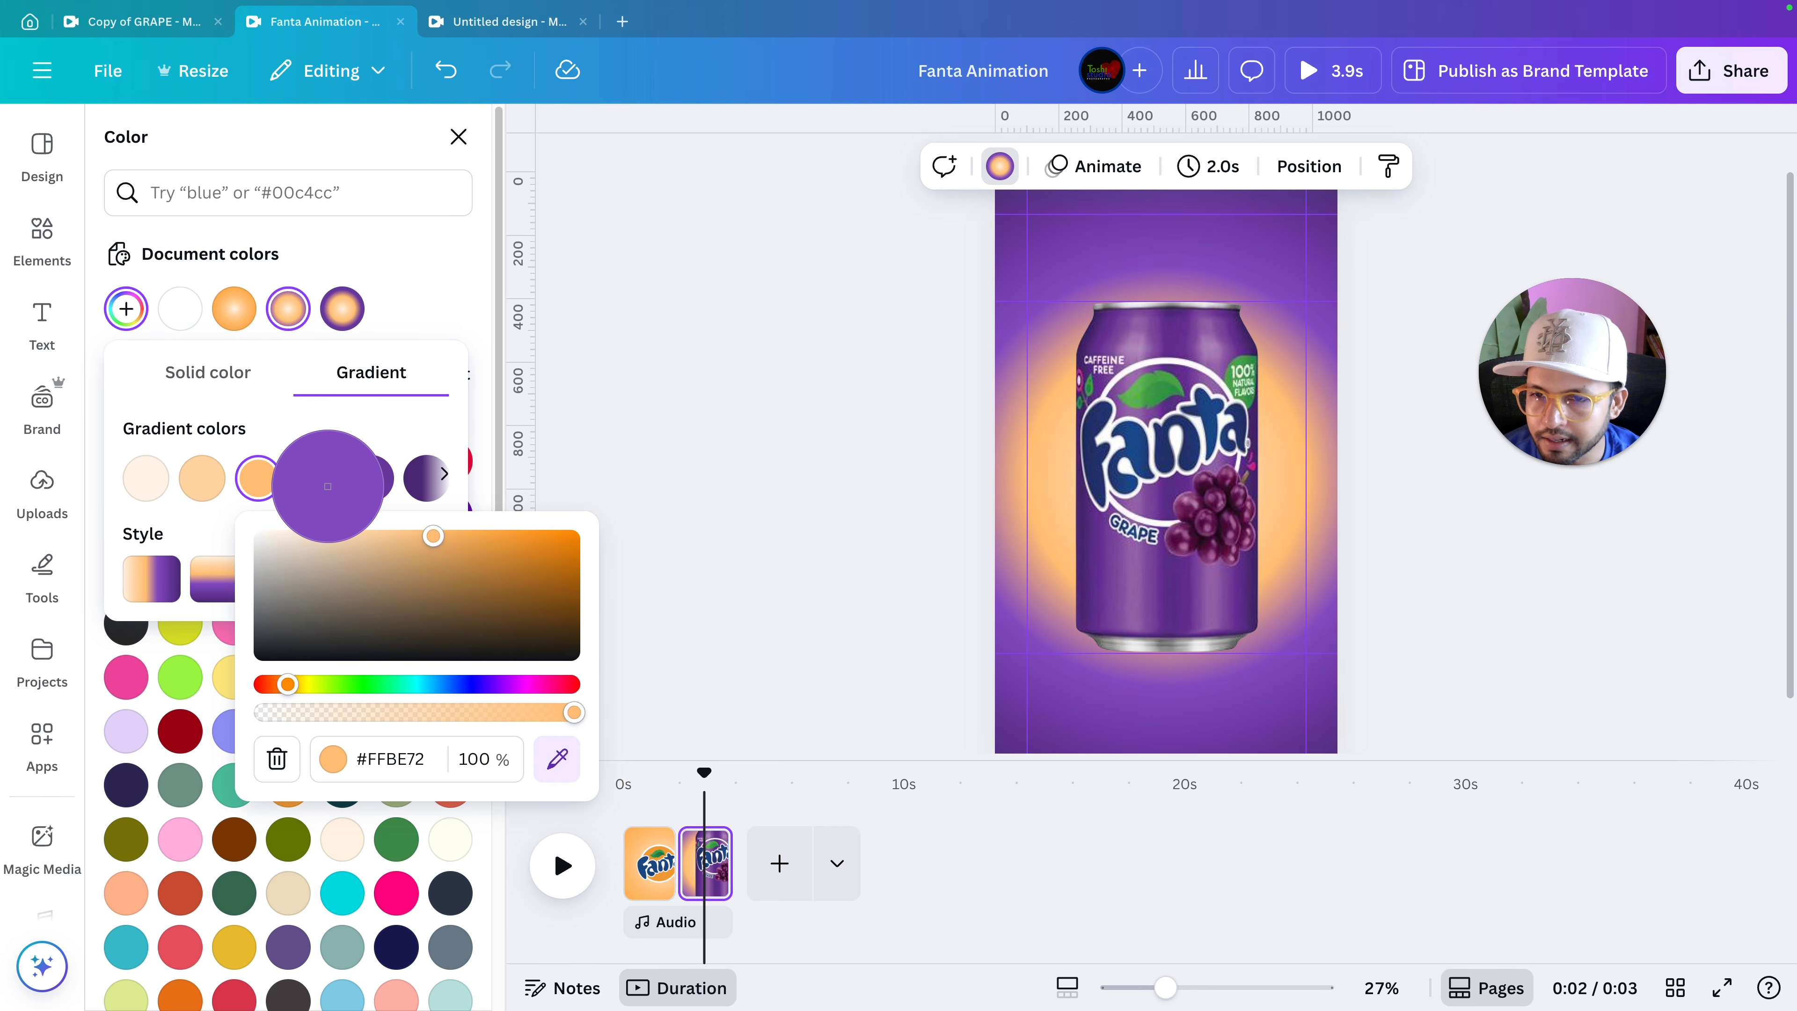
left_click(328, 486)
left_click_drag(452, 565, 444, 550)
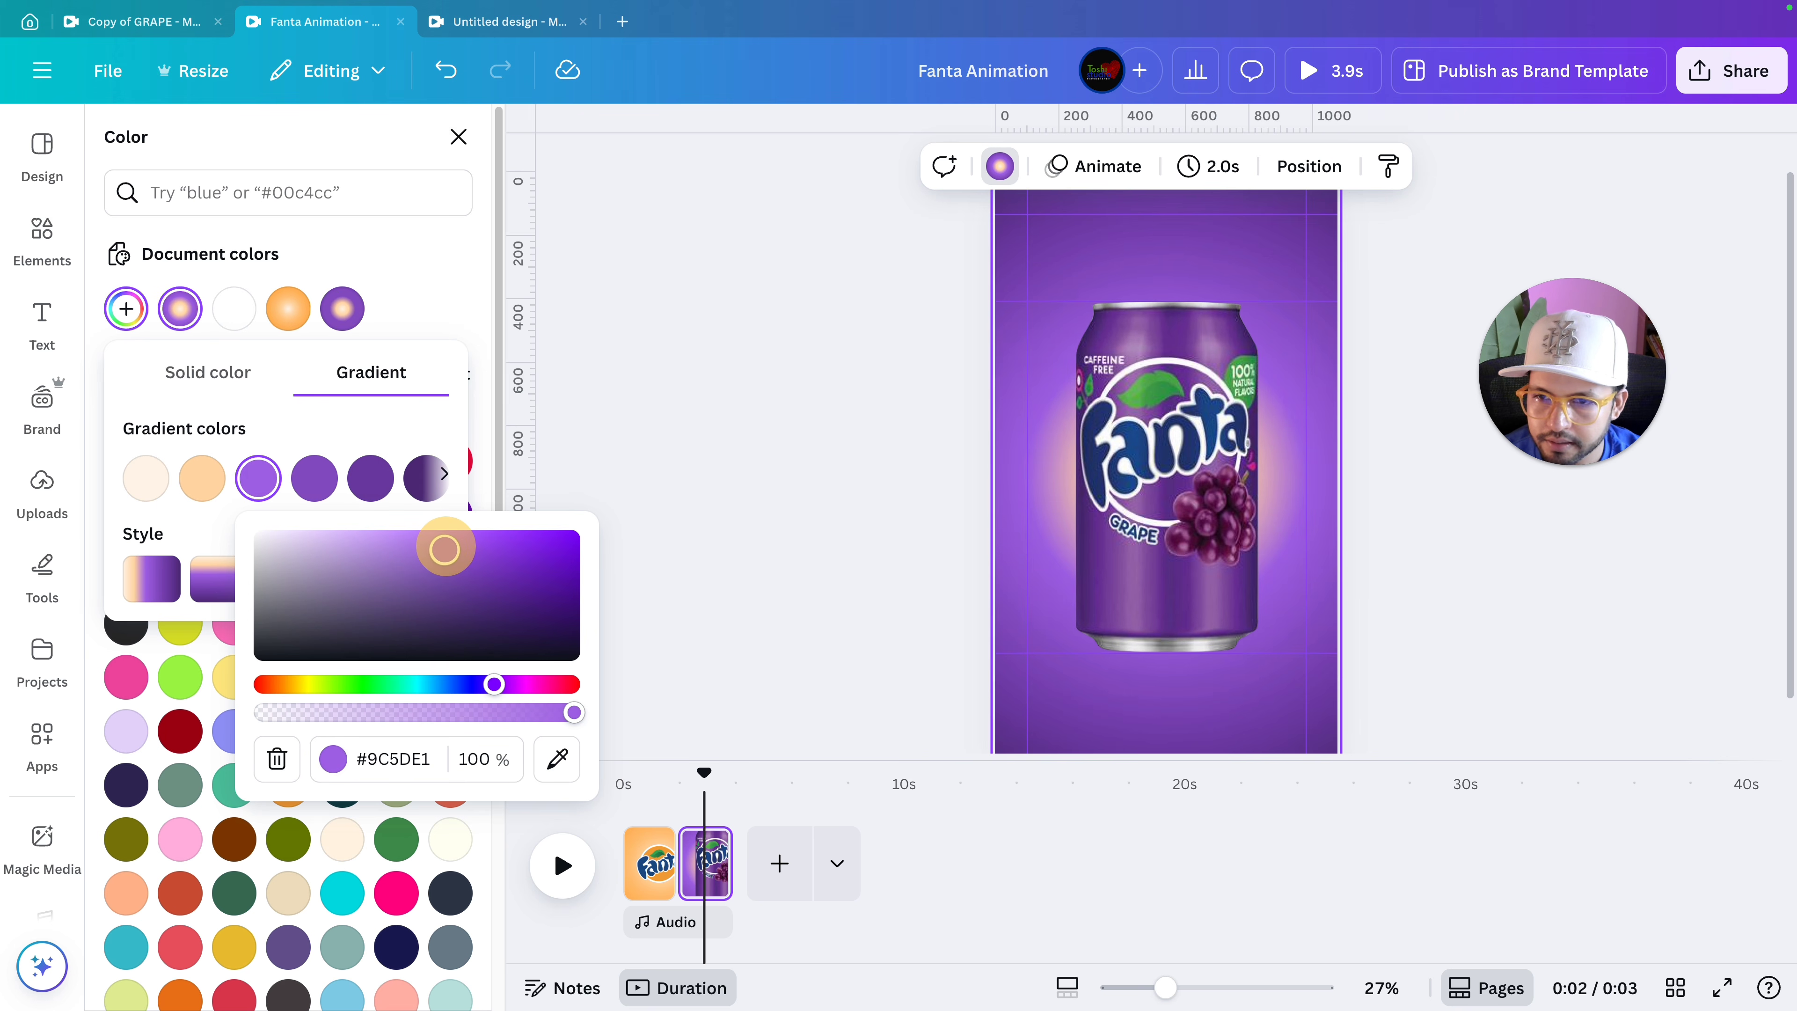
Replace the second gradient color from the center with the adjacent purple, lightened to #BE83FF.
left_click(206, 489)
left_click(501, 758)
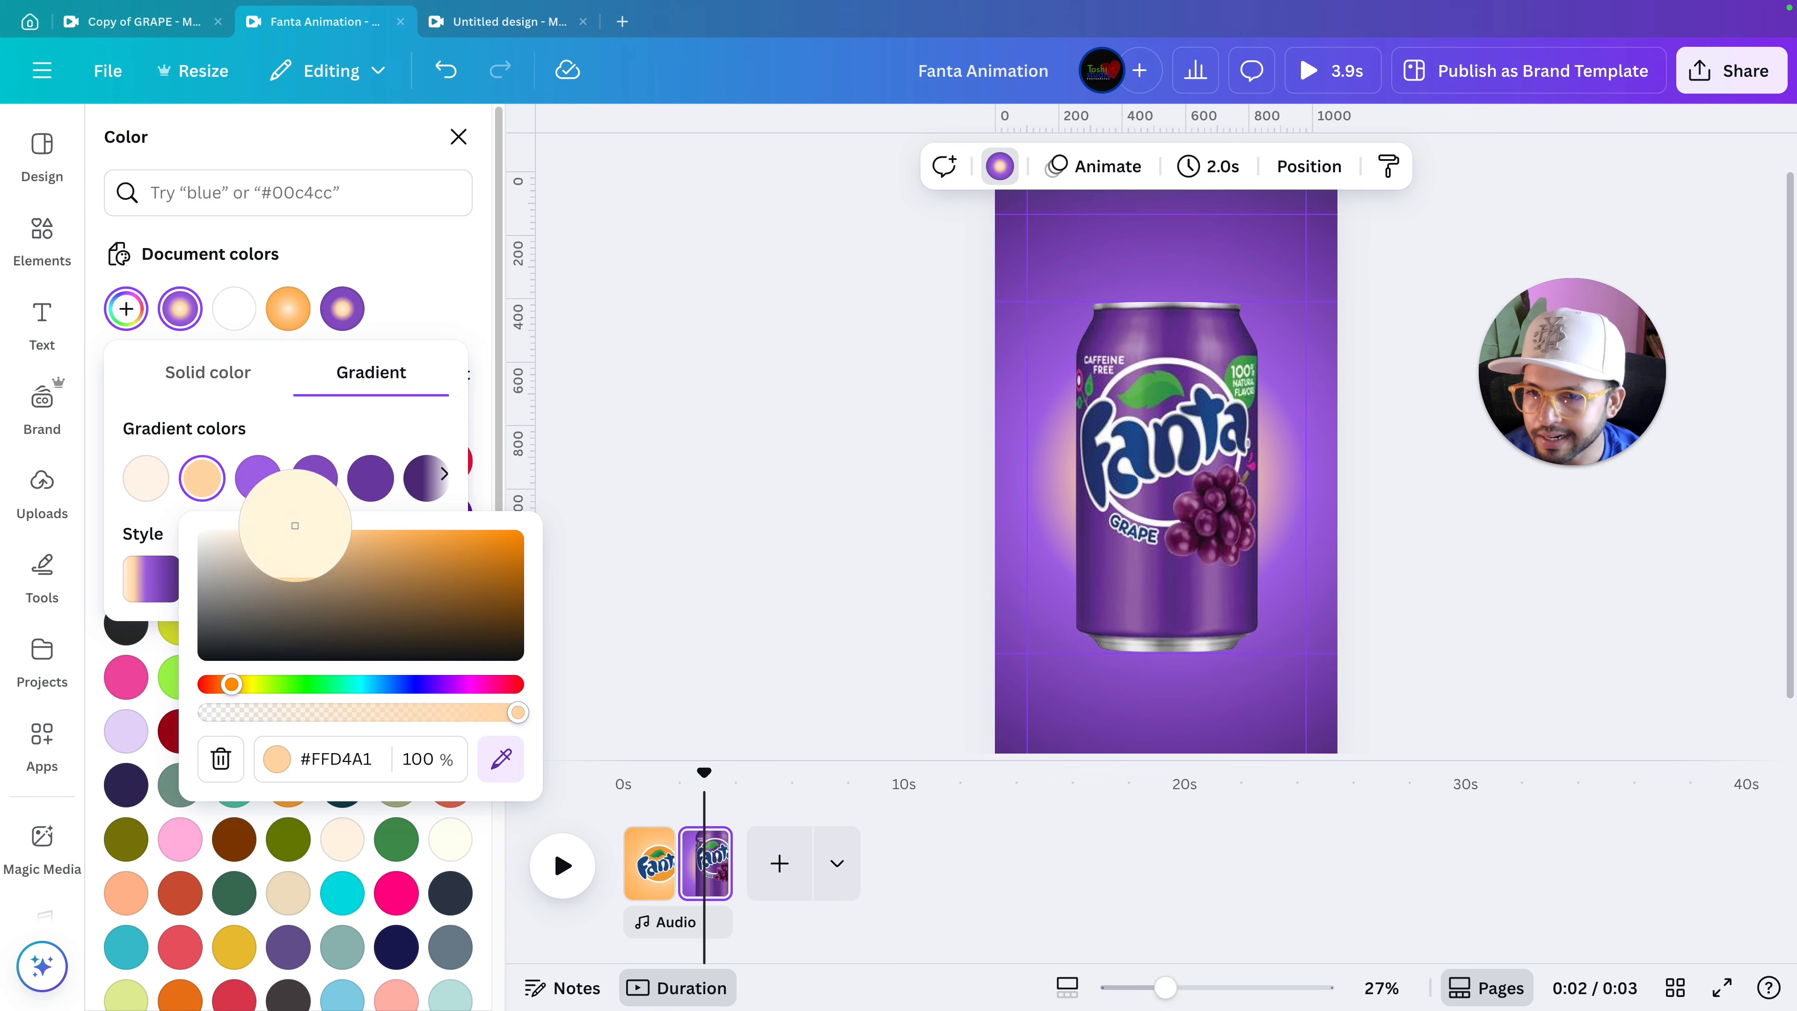
left_click(265, 472)
left_click_drag(385, 548, 357, 535)
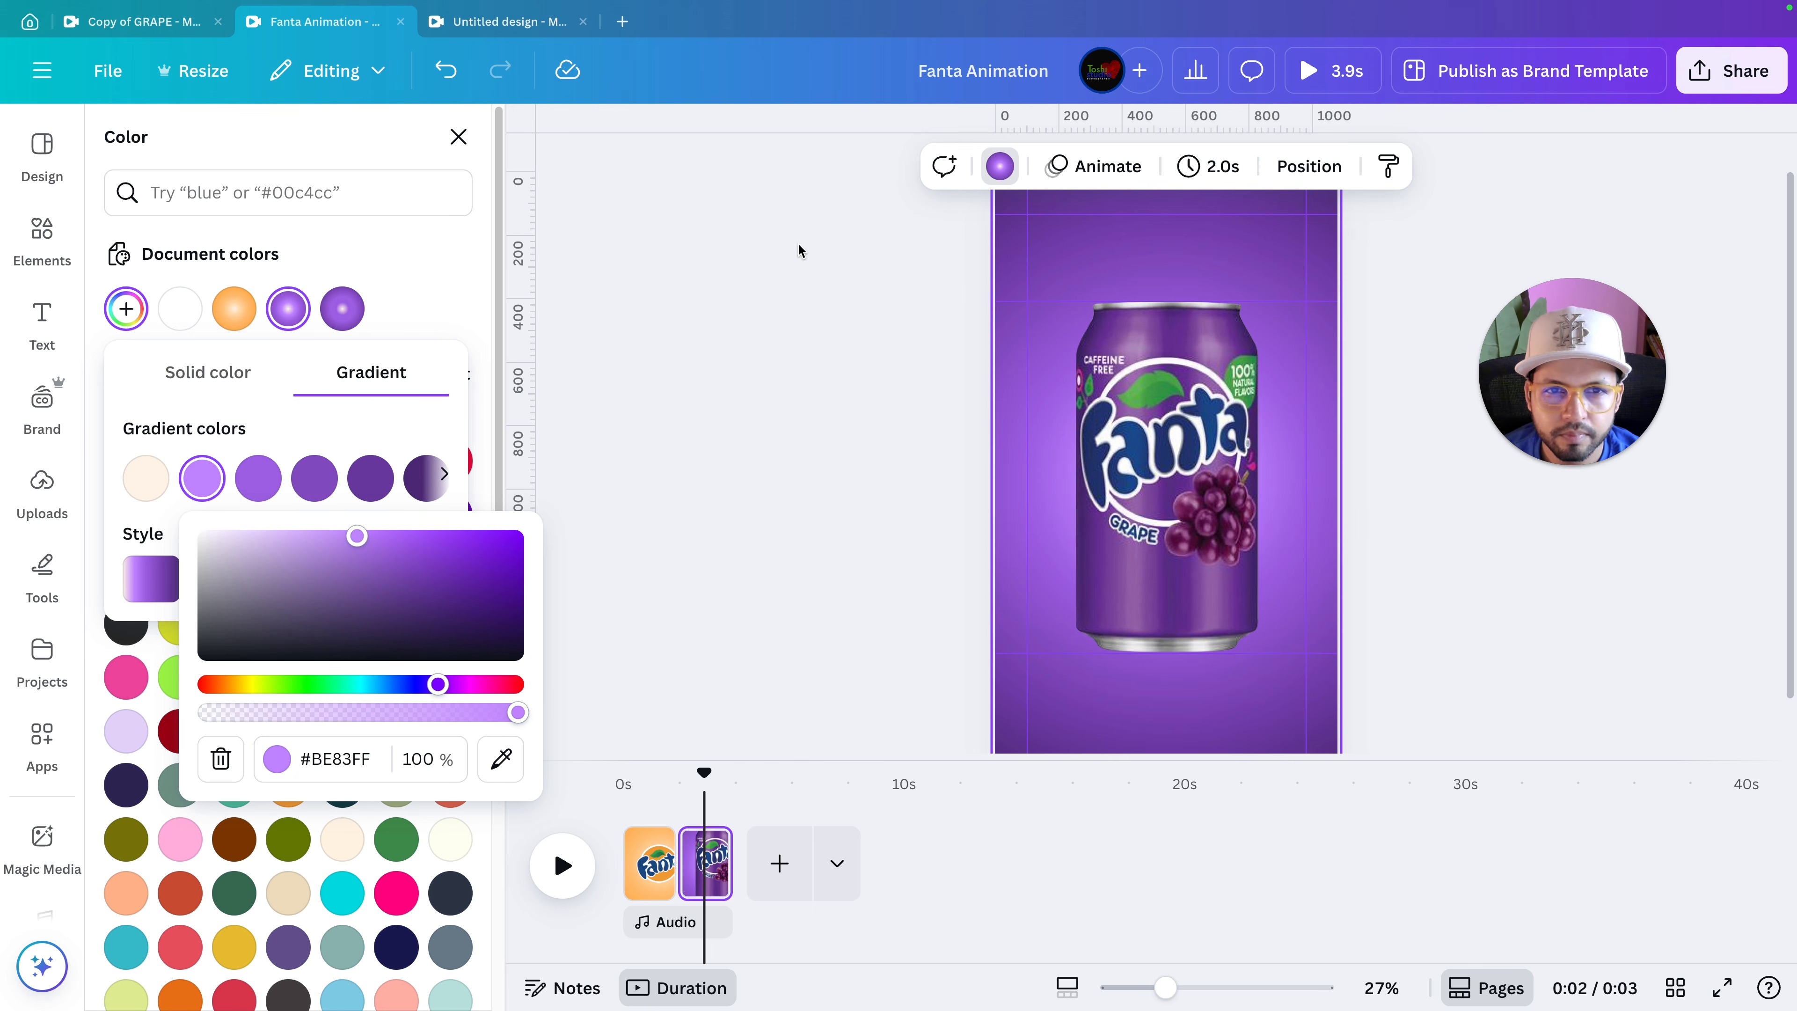
Replace the innermost cream of the gradient with the adjacent light purple, lightened to #CFA3FF.
left_click(156, 484)
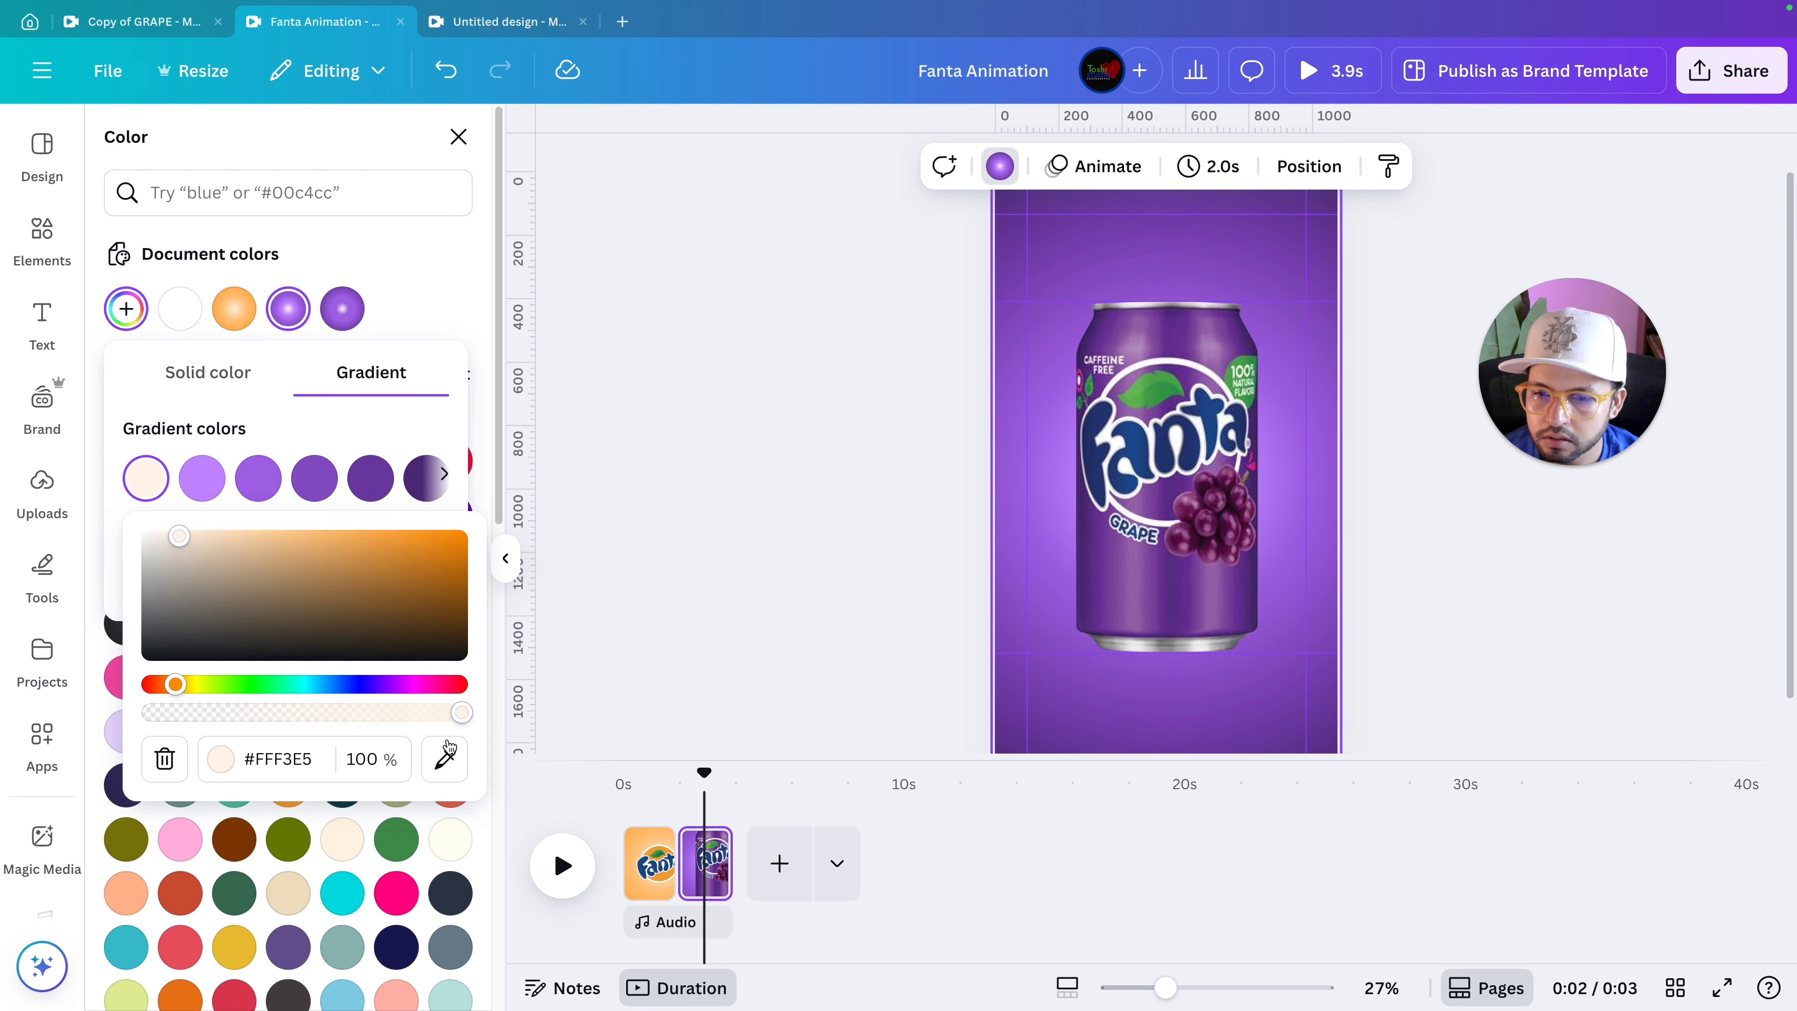
left_click(444, 758)
left_click(202, 479)
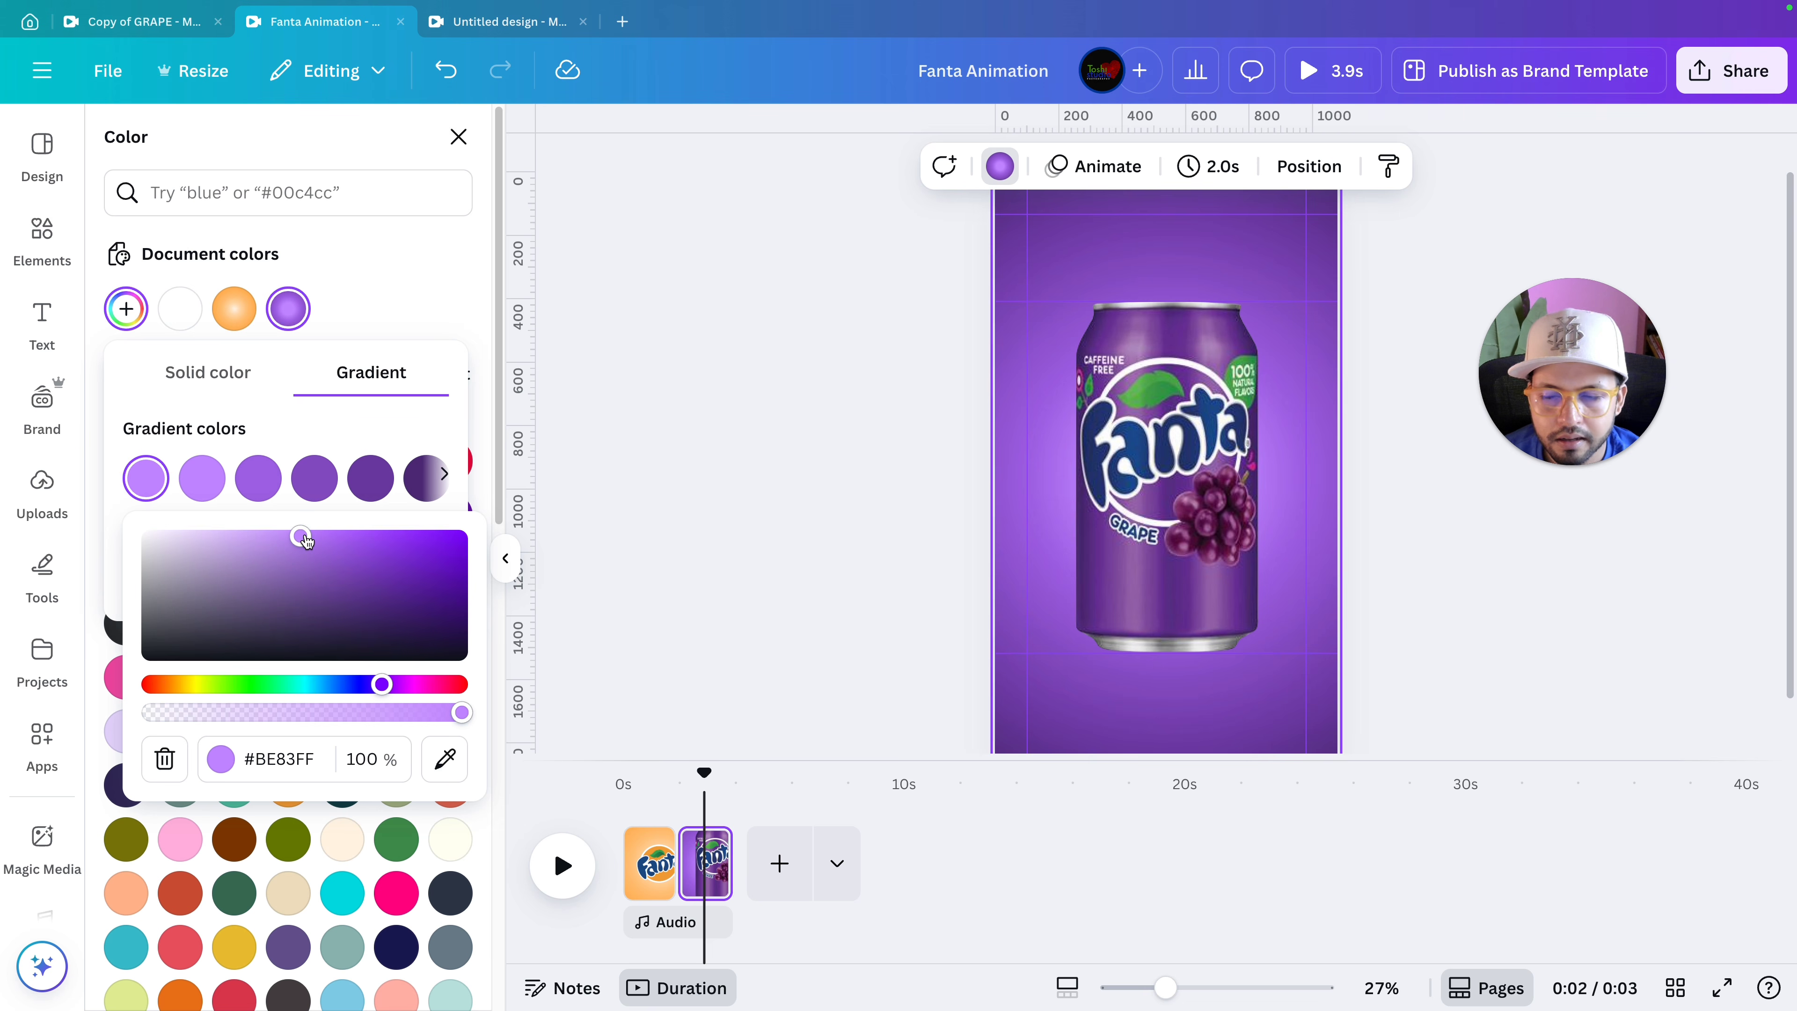
left_click_drag(306, 541, 259, 508)
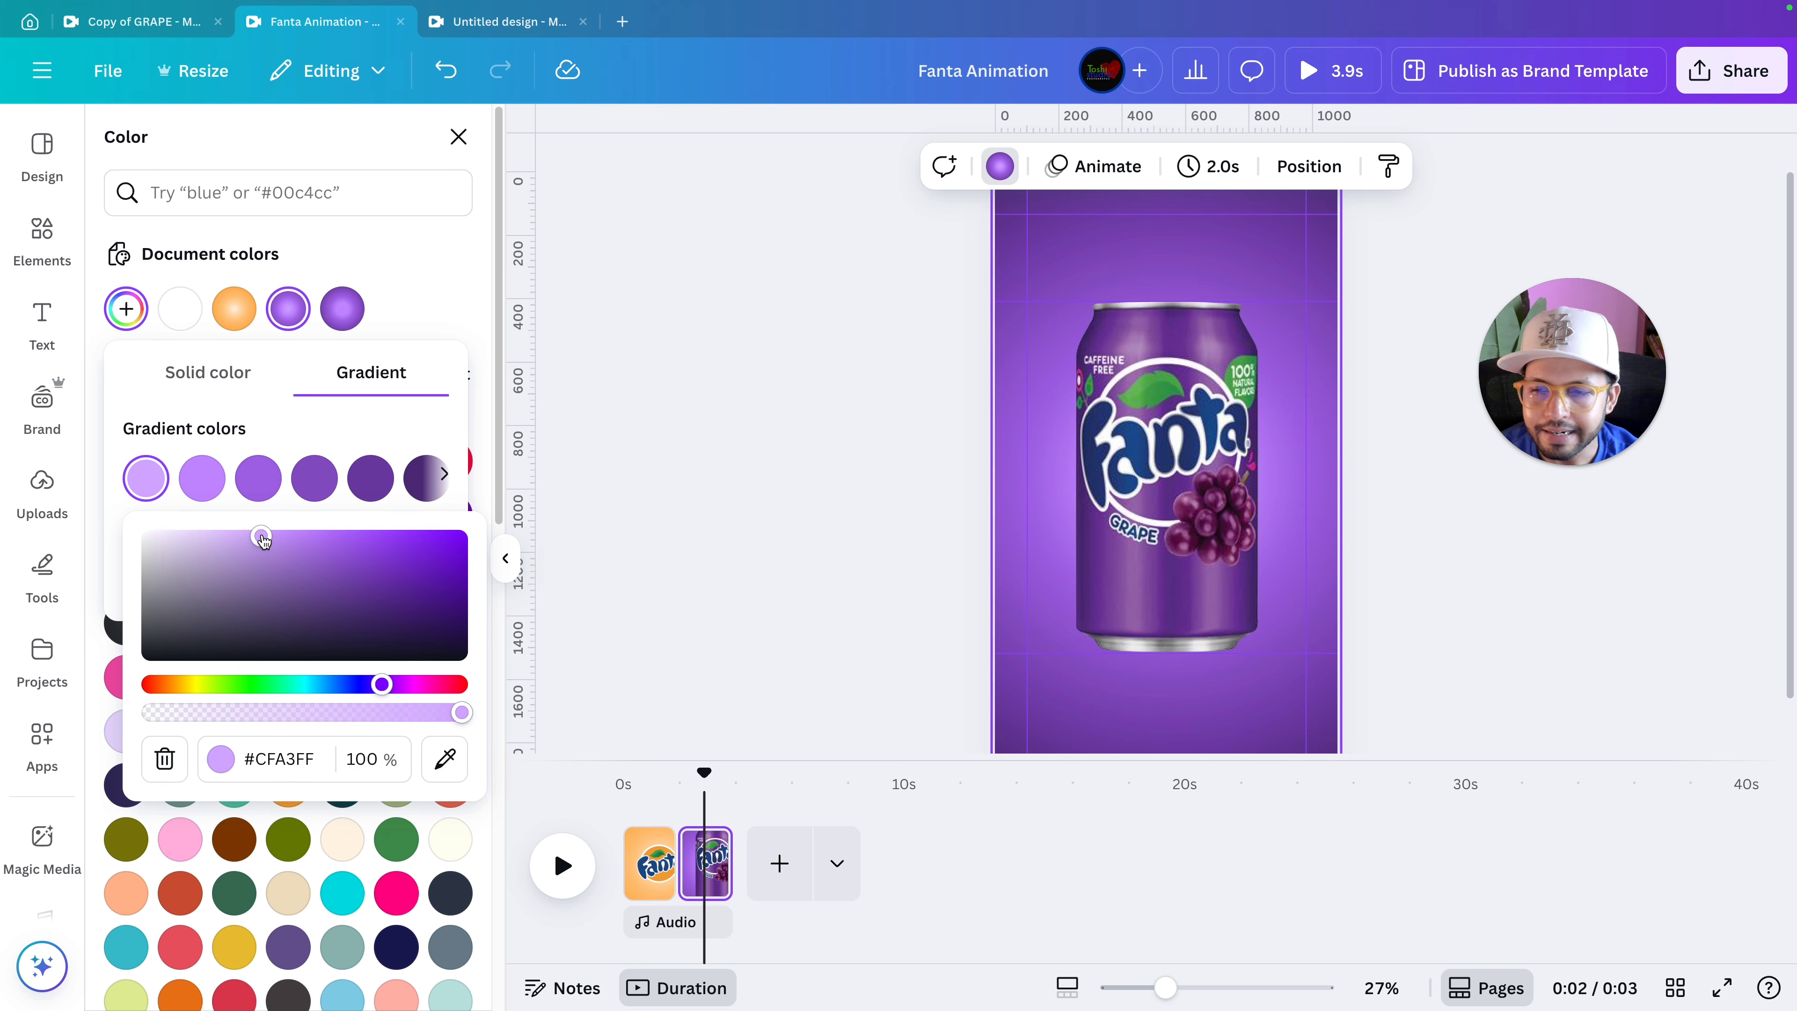
Lighten the three innermost gradient colors further, setting the second to #CA99FF and the third to #BC7EFF.
left_click_drag(262, 539, 329, 535)
left_click(227, 503)
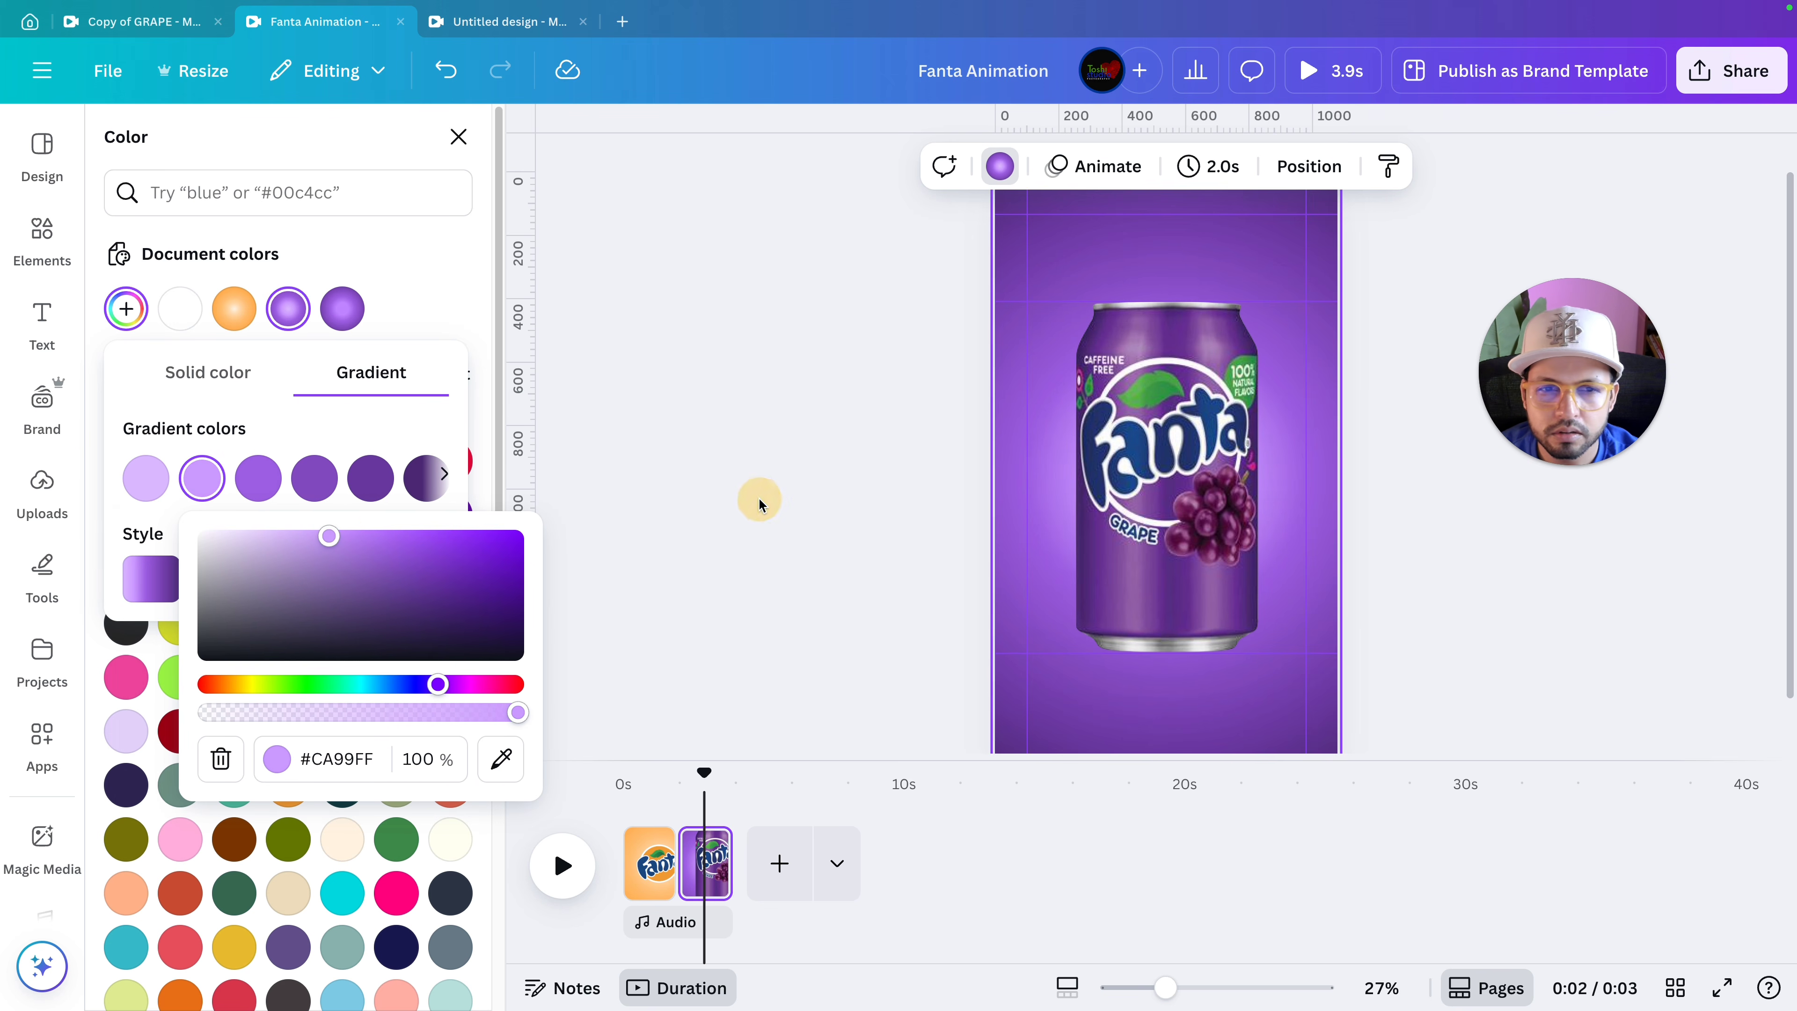
left_click(257, 478)
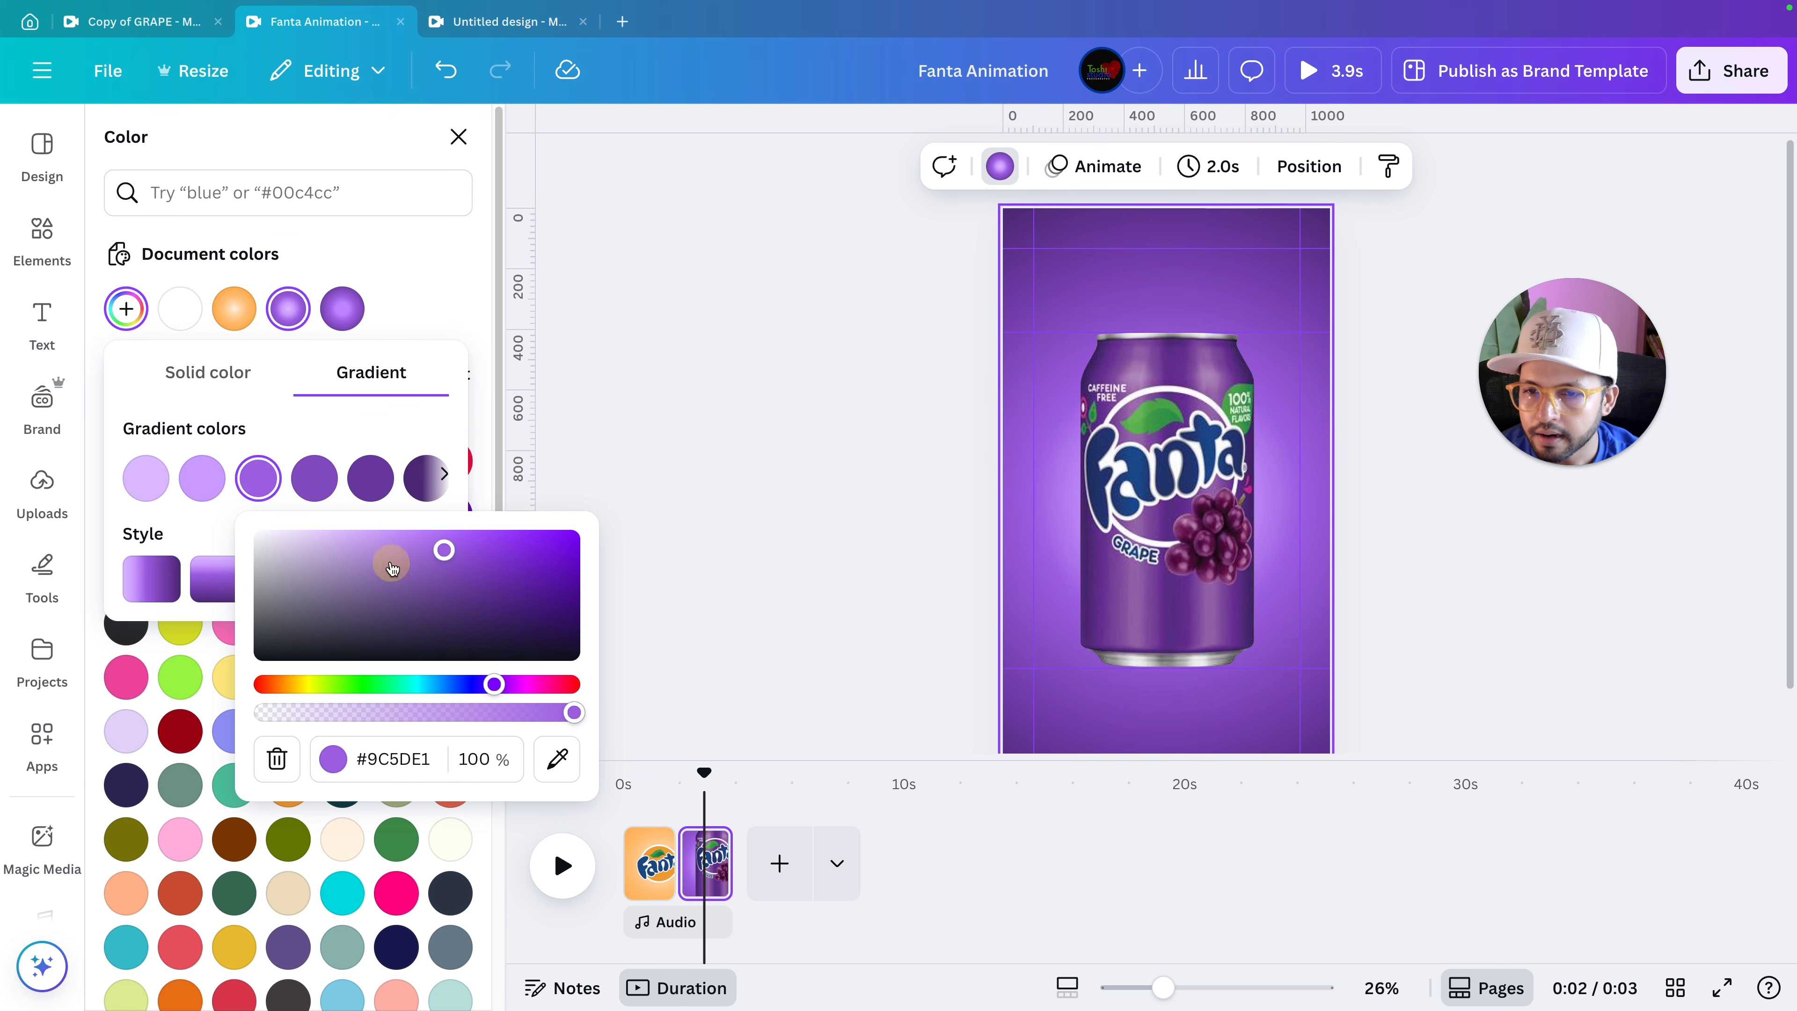
left_click_drag(442, 550, 417, 532)
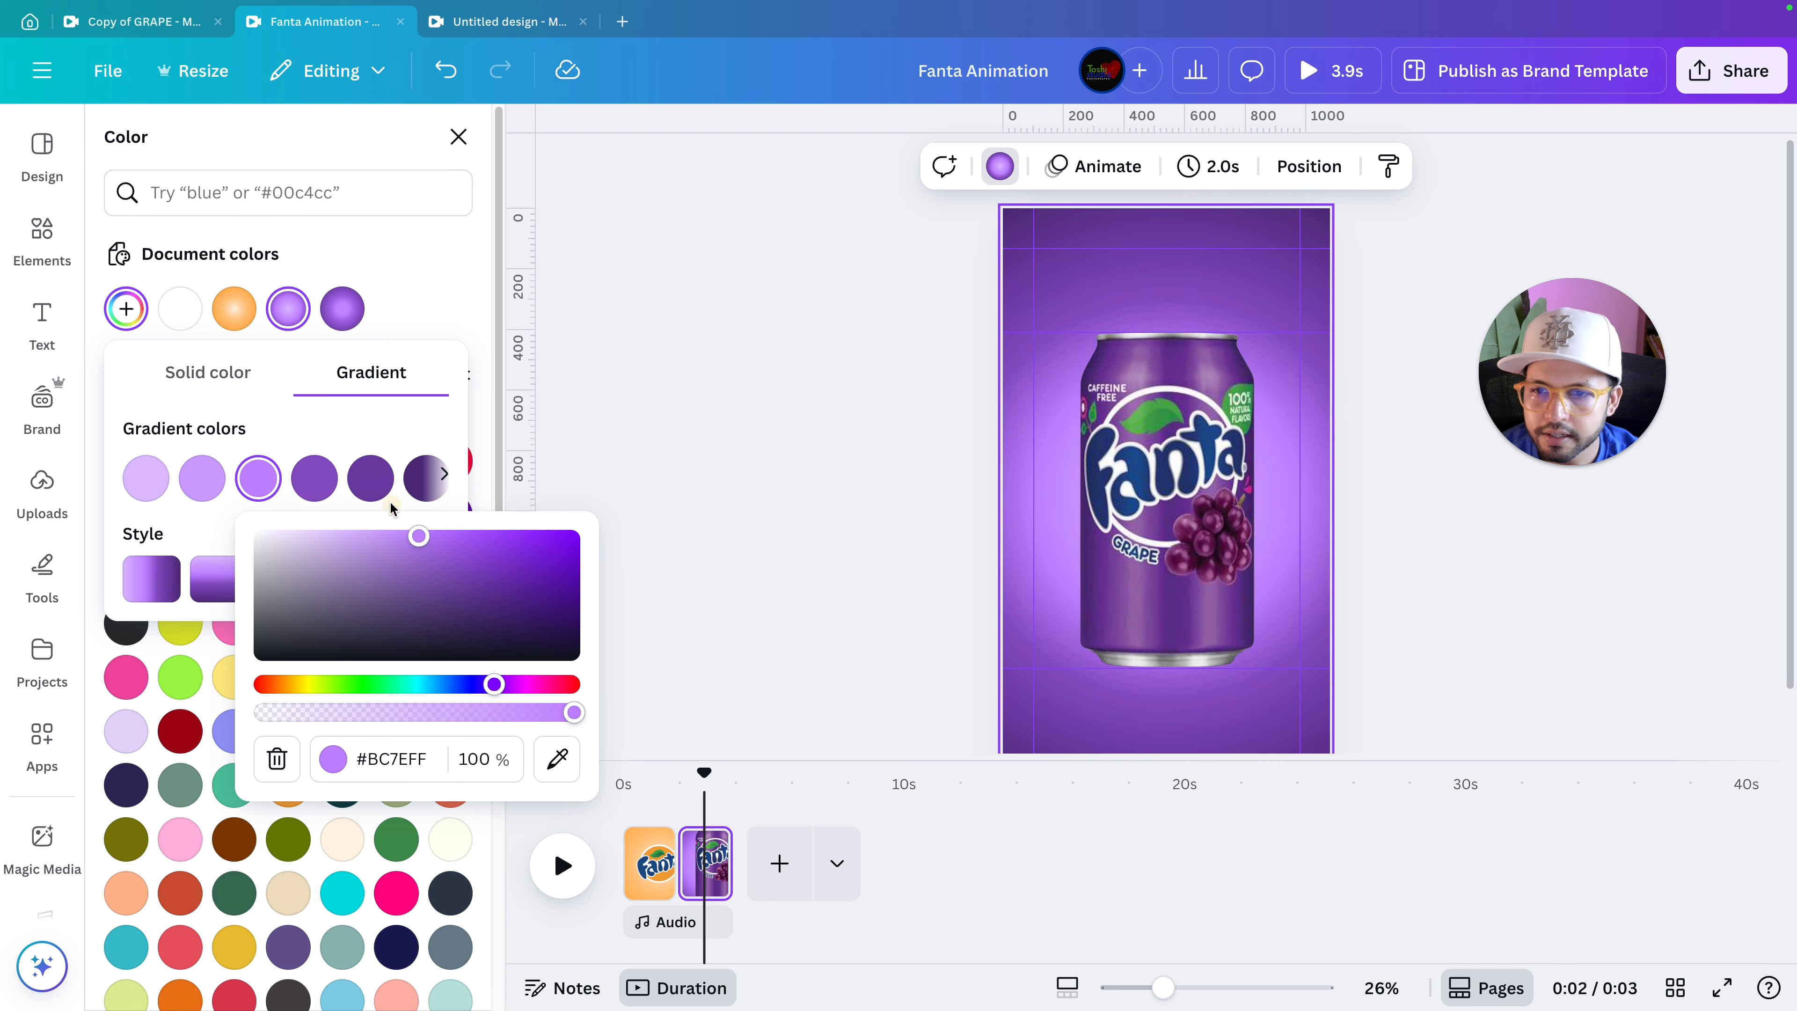
Brighten the fourth and fifth gradient colors from the center, setting the fourth to #965AD8.
left_click(314, 478)
left_click_drag(508, 566, 569, 571)
left_click(371, 478)
left_click(316, 478)
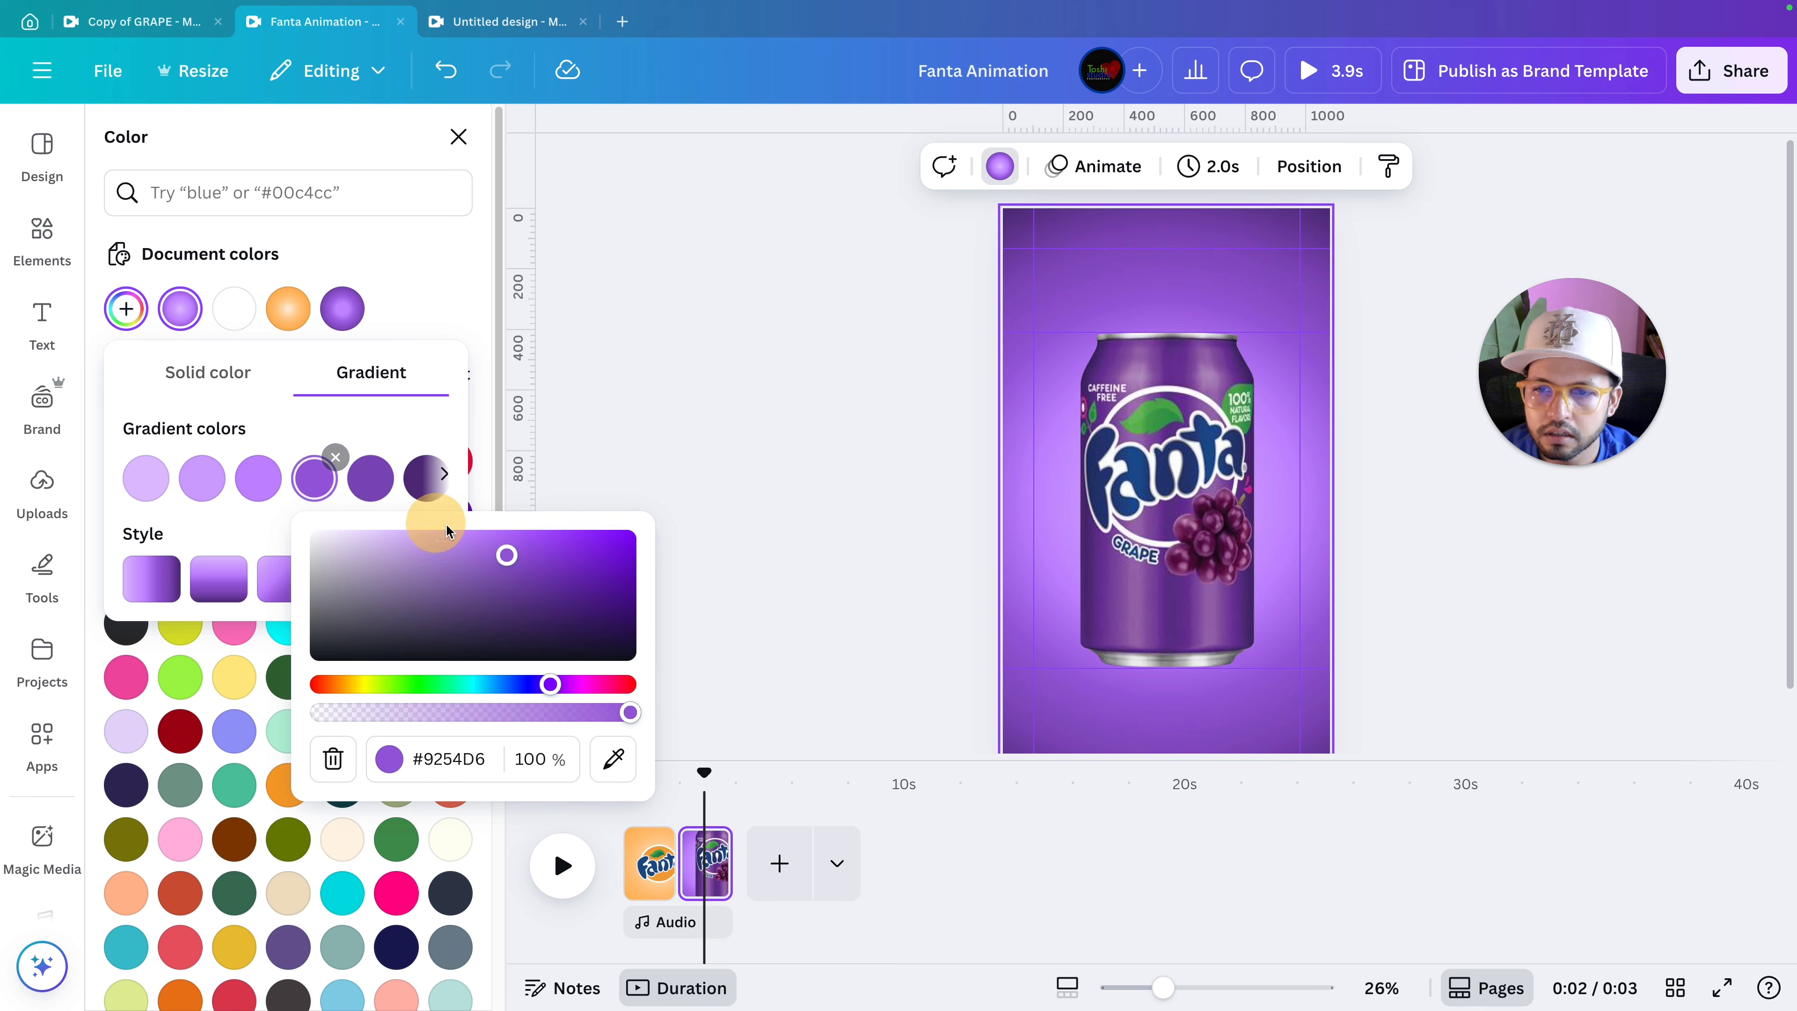
left_click(500, 554)
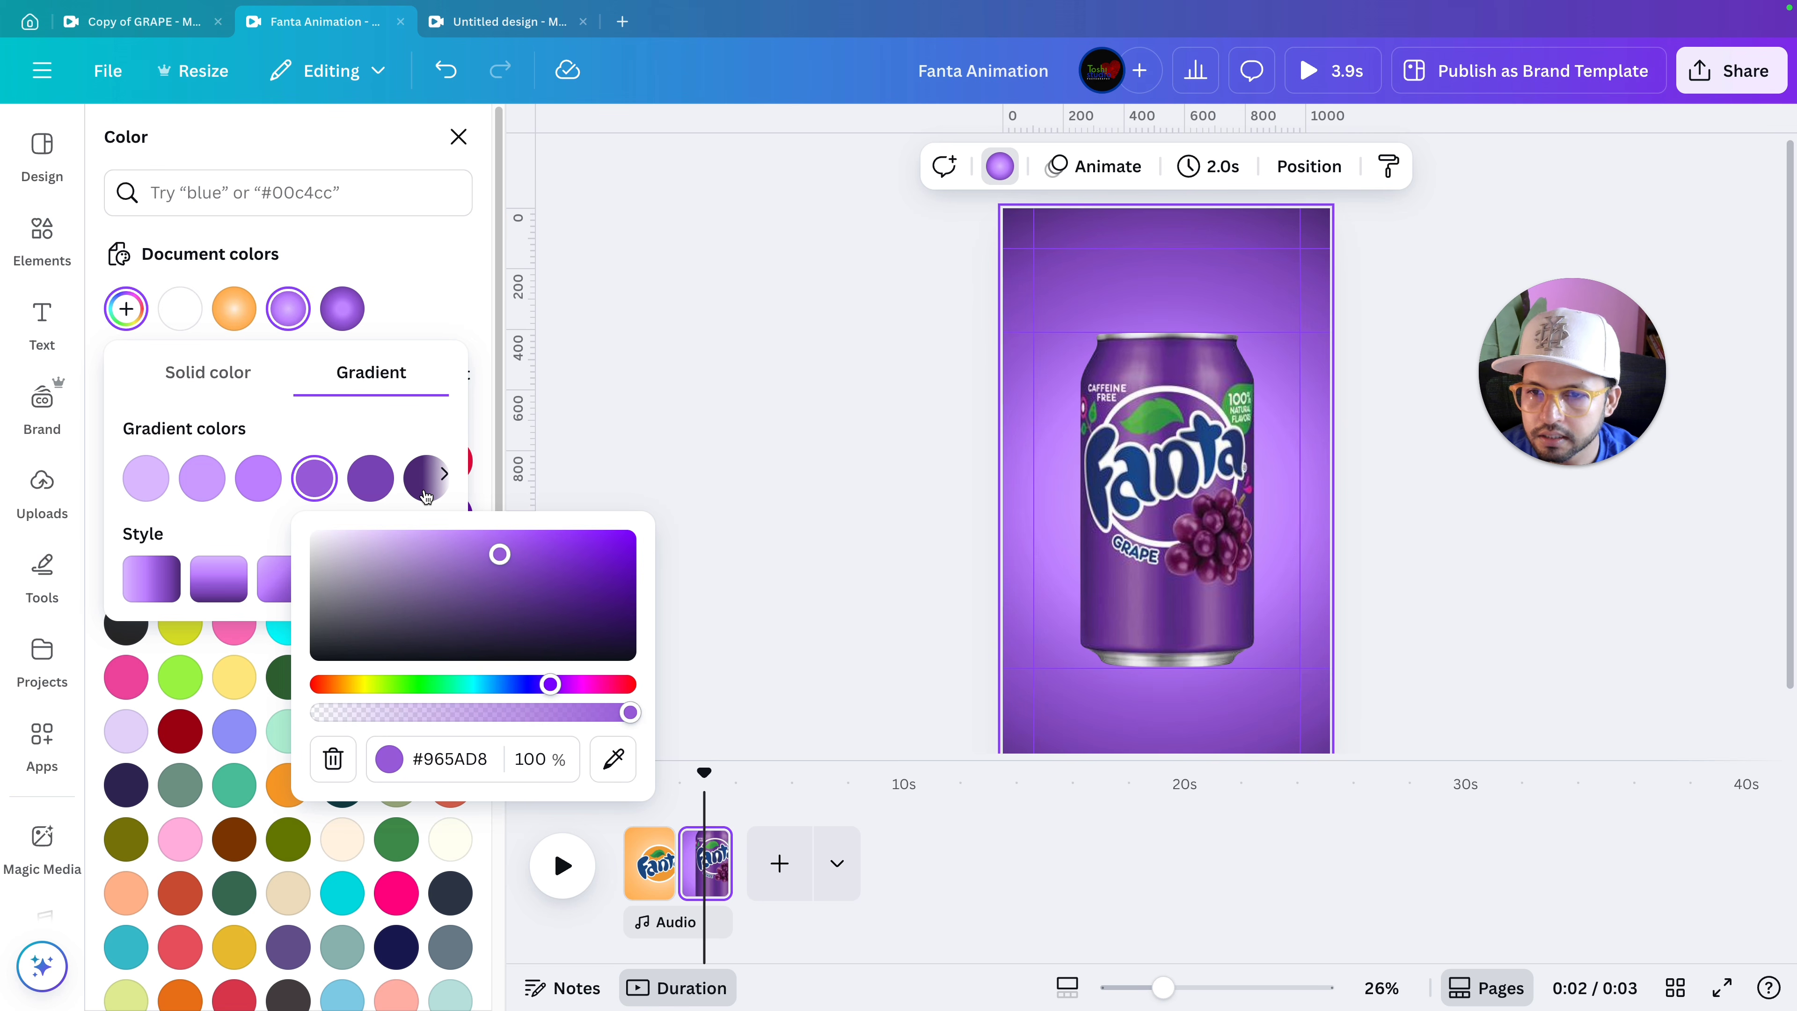
Lighten the outermost dark purple of the gradient to #552C81 and finish editing the background.
left_click(443, 474)
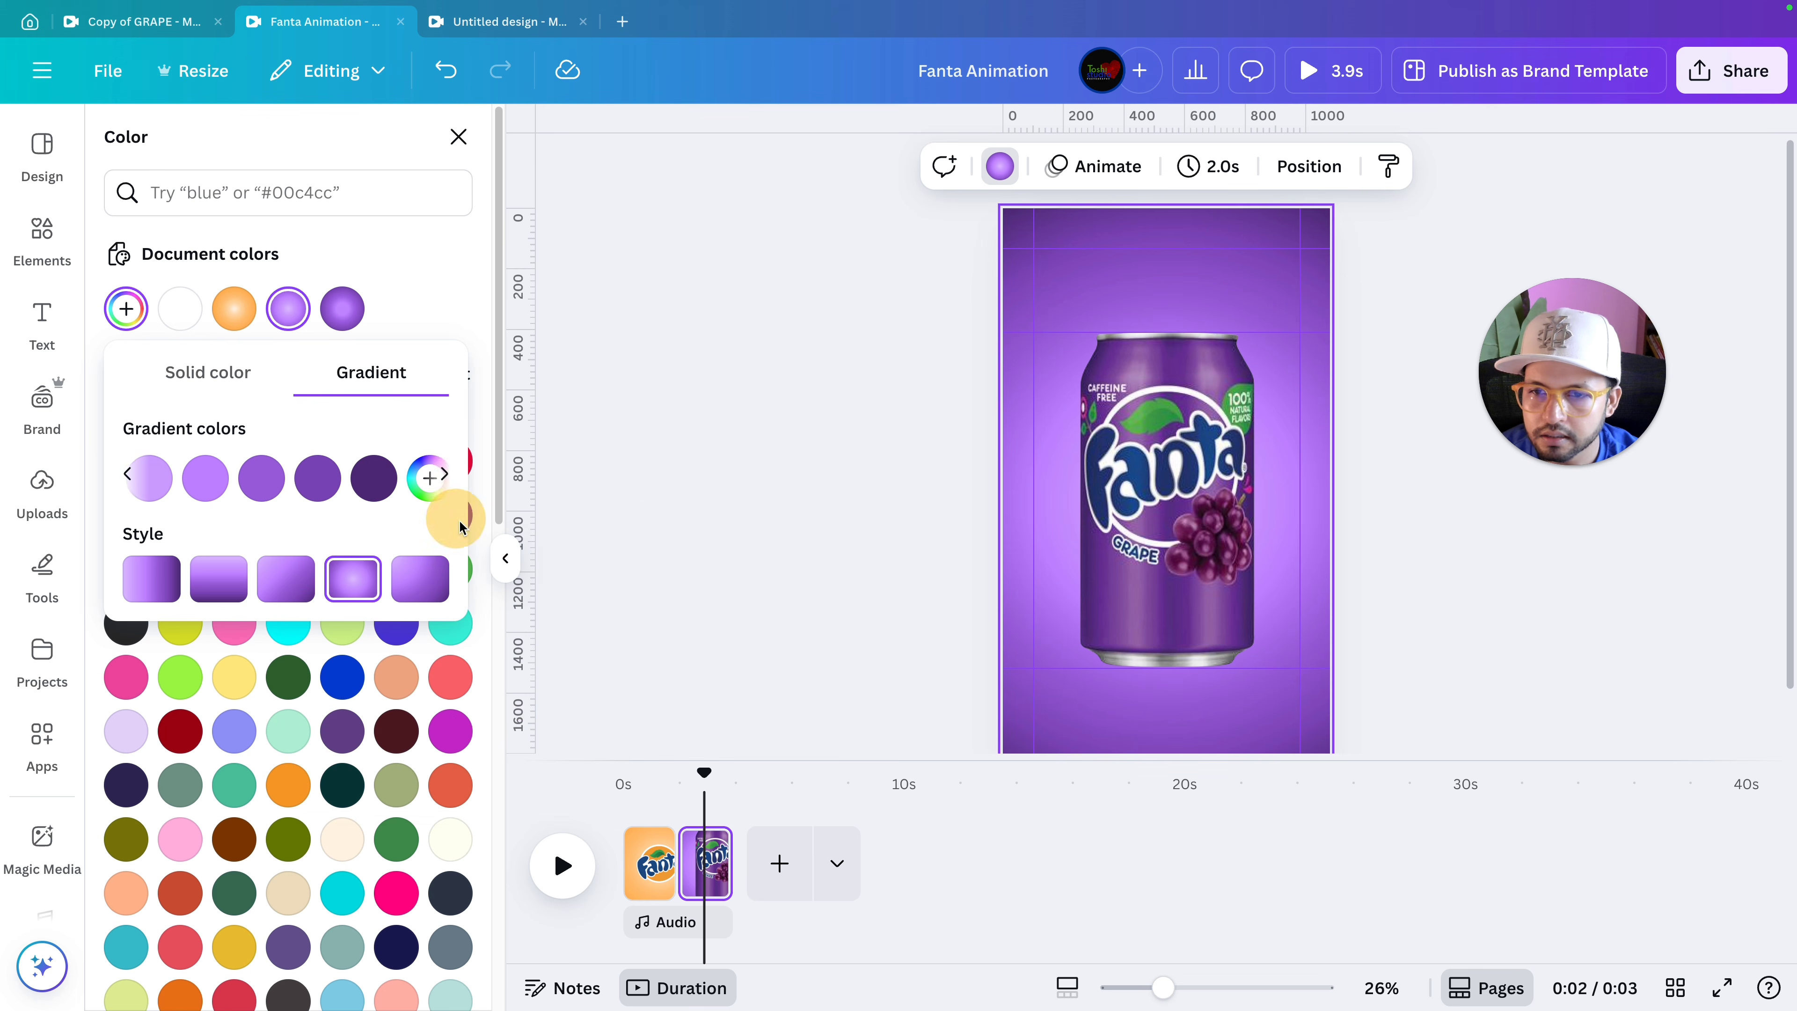
left_click(369, 478)
left_click(577, 595)
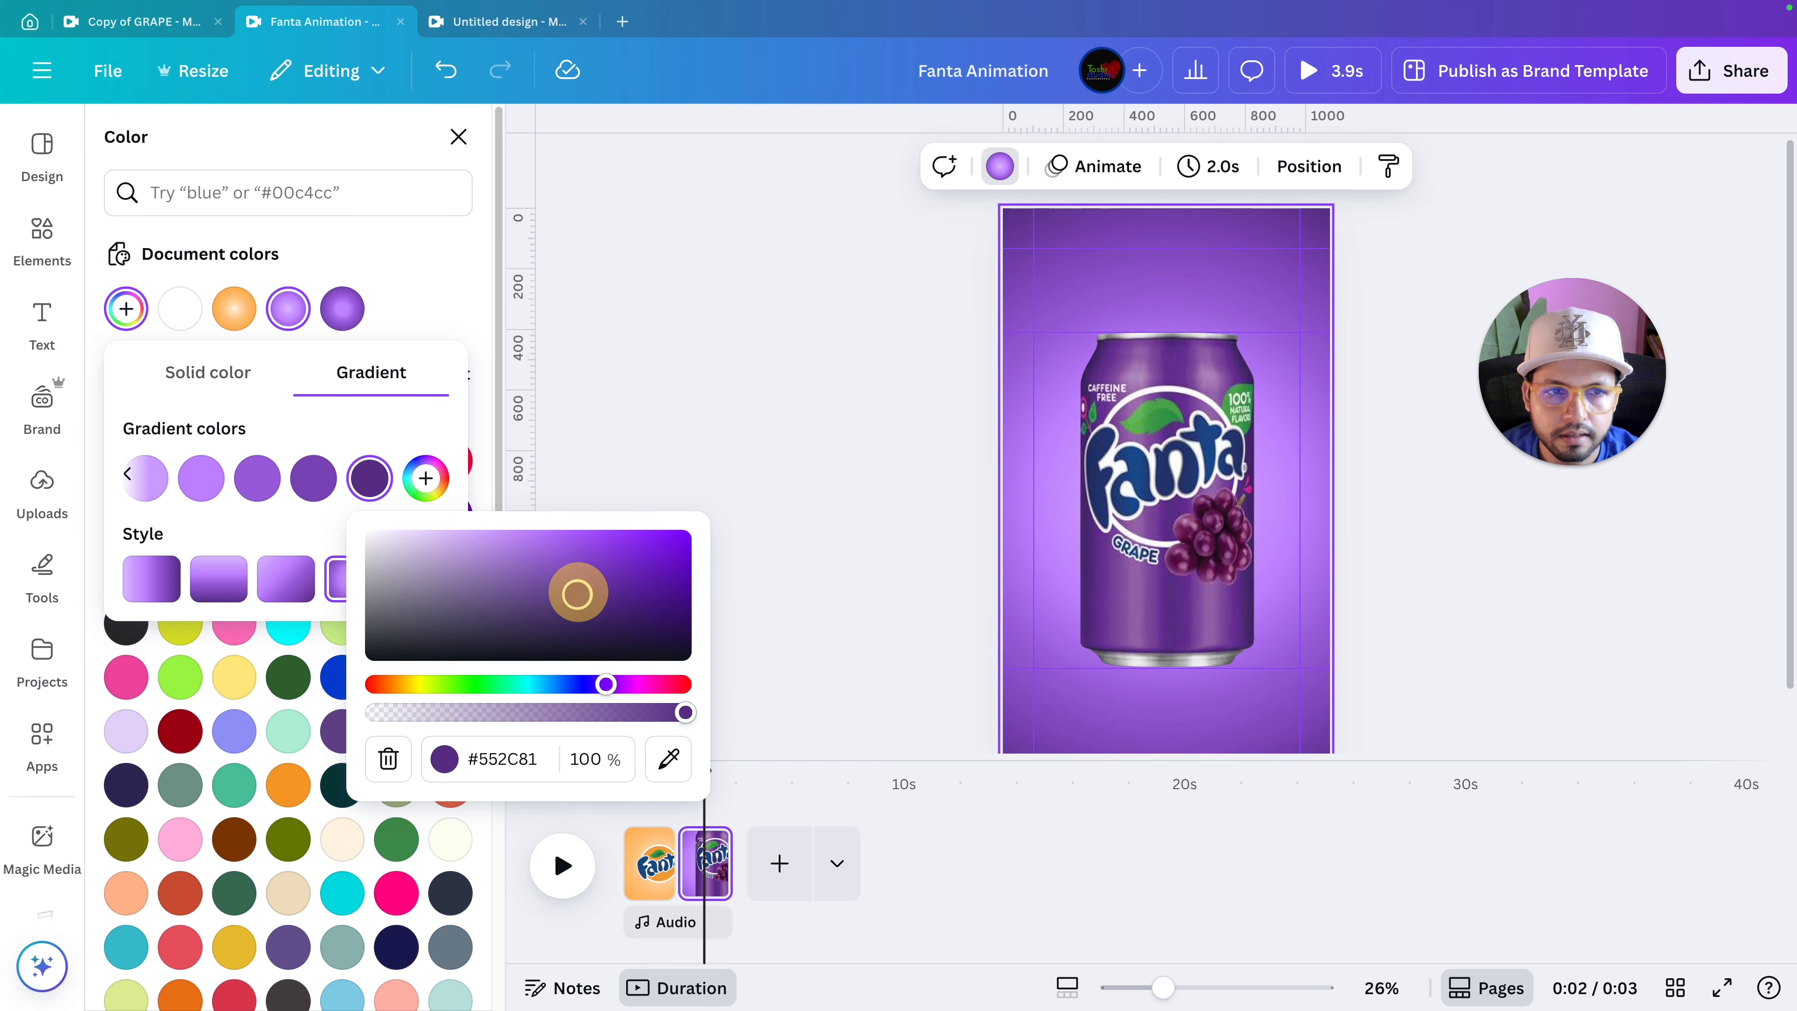
left_click(865, 572)
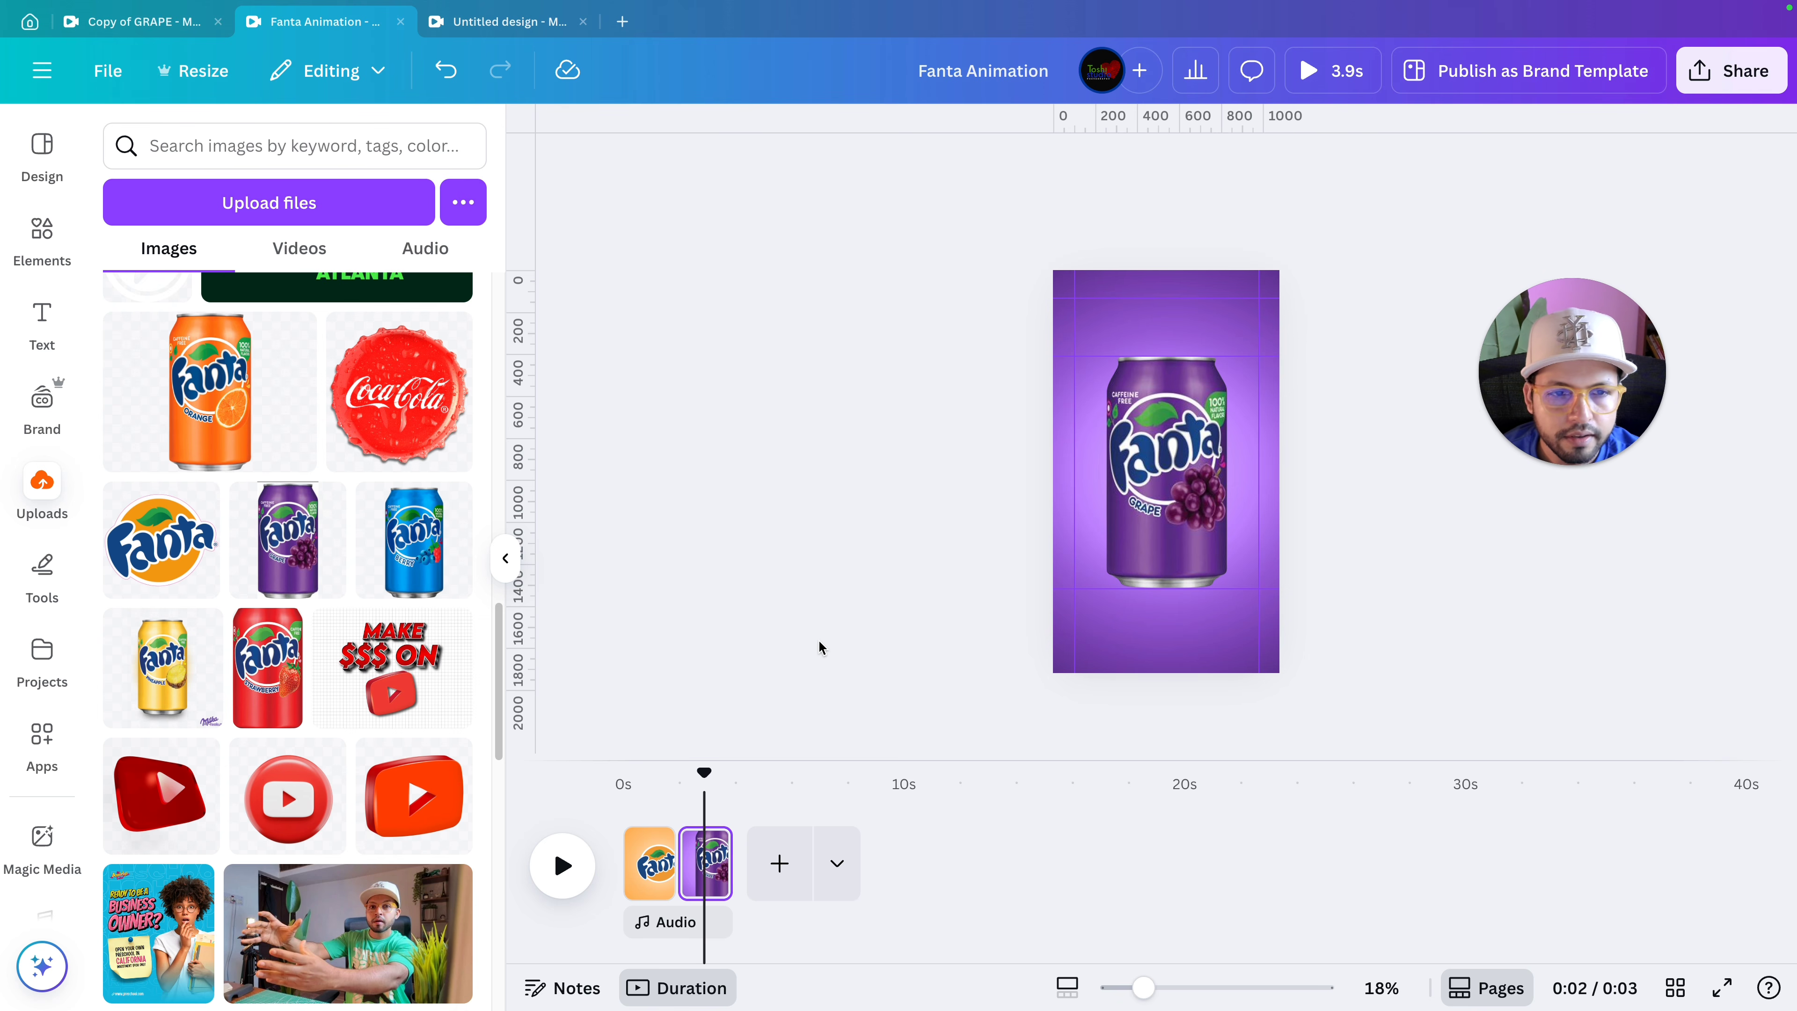
Add a Heading text element to the grape can page.
scroll(819, 639, "up", 2)
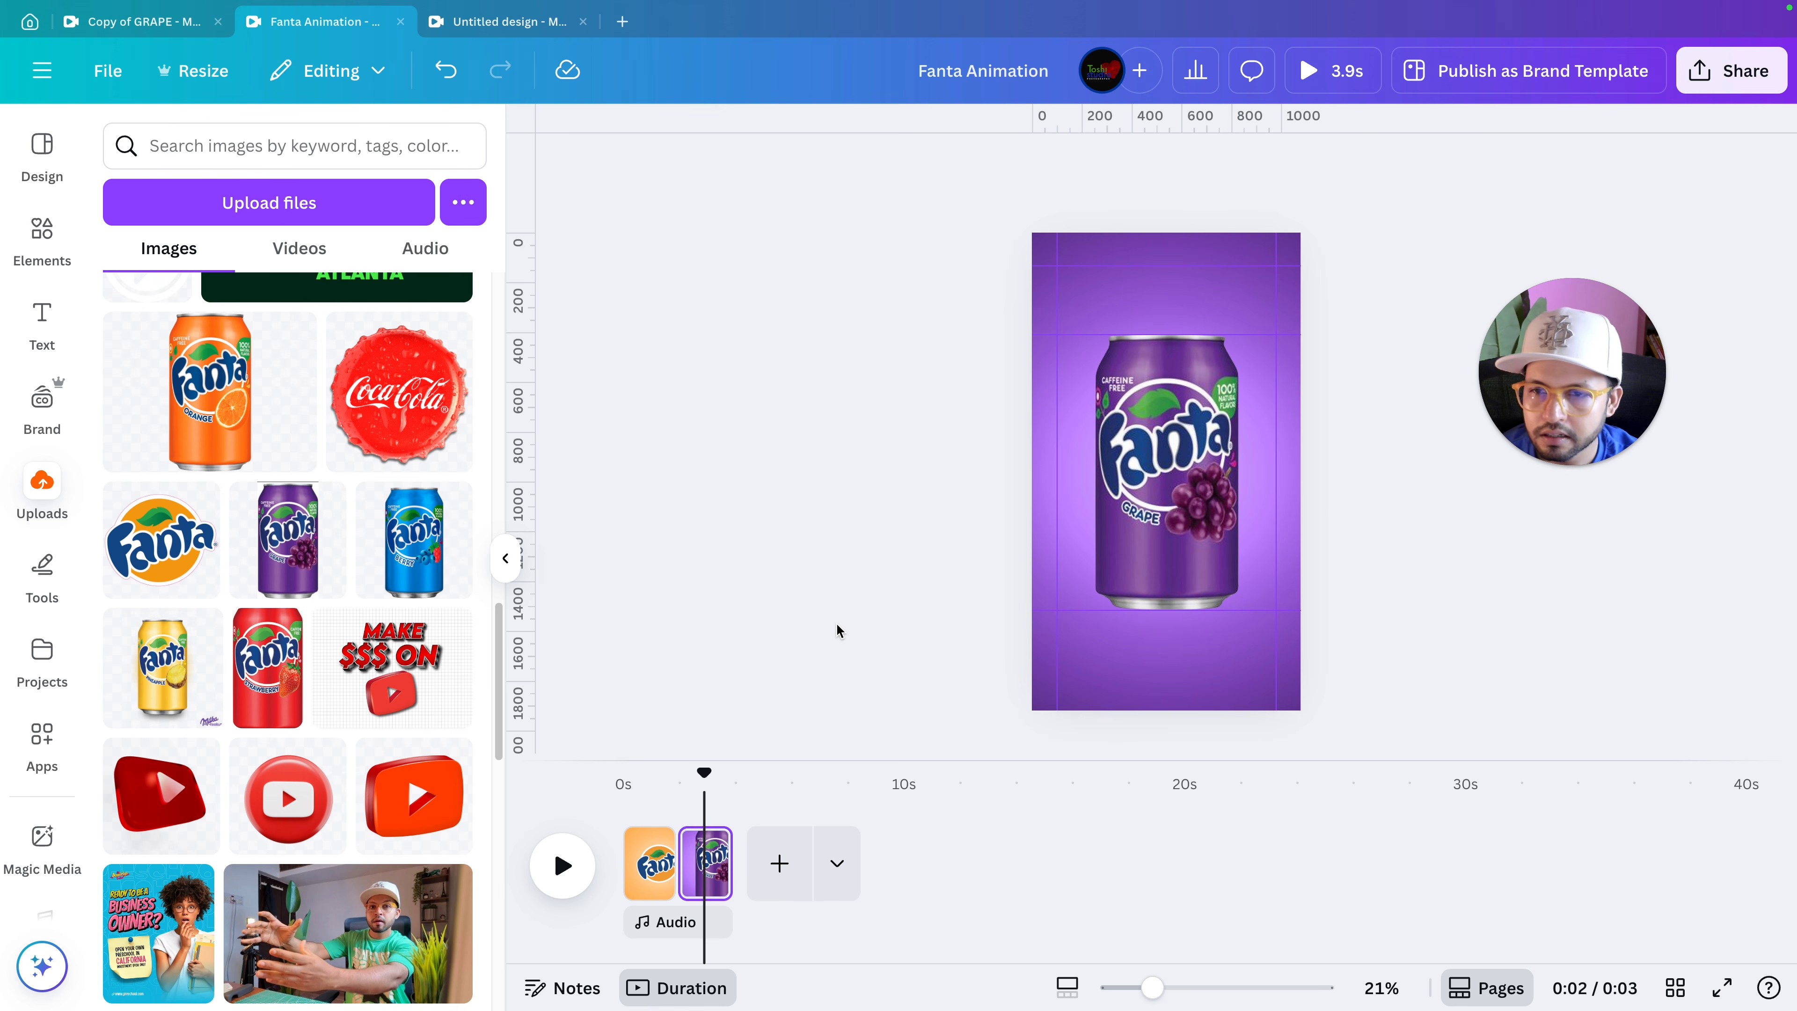
left_click(40, 320)
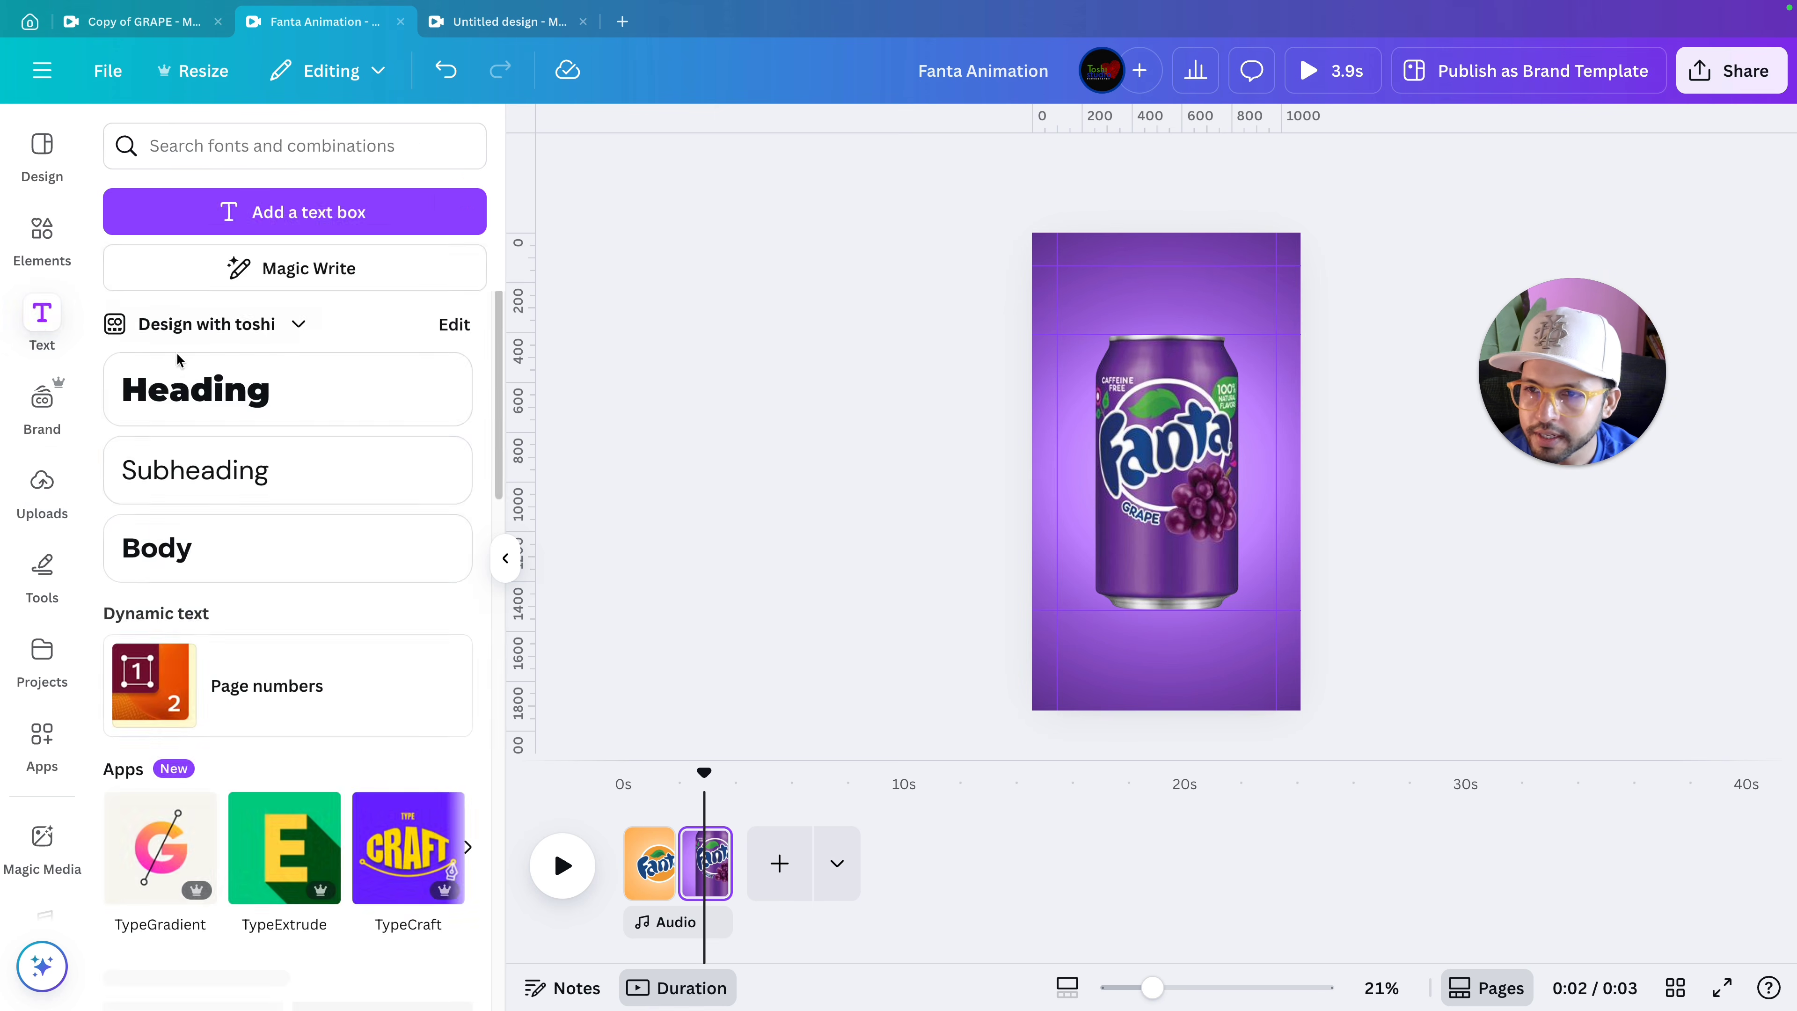
left_click(226, 387)
scroll(1325, 528, "up", 1)
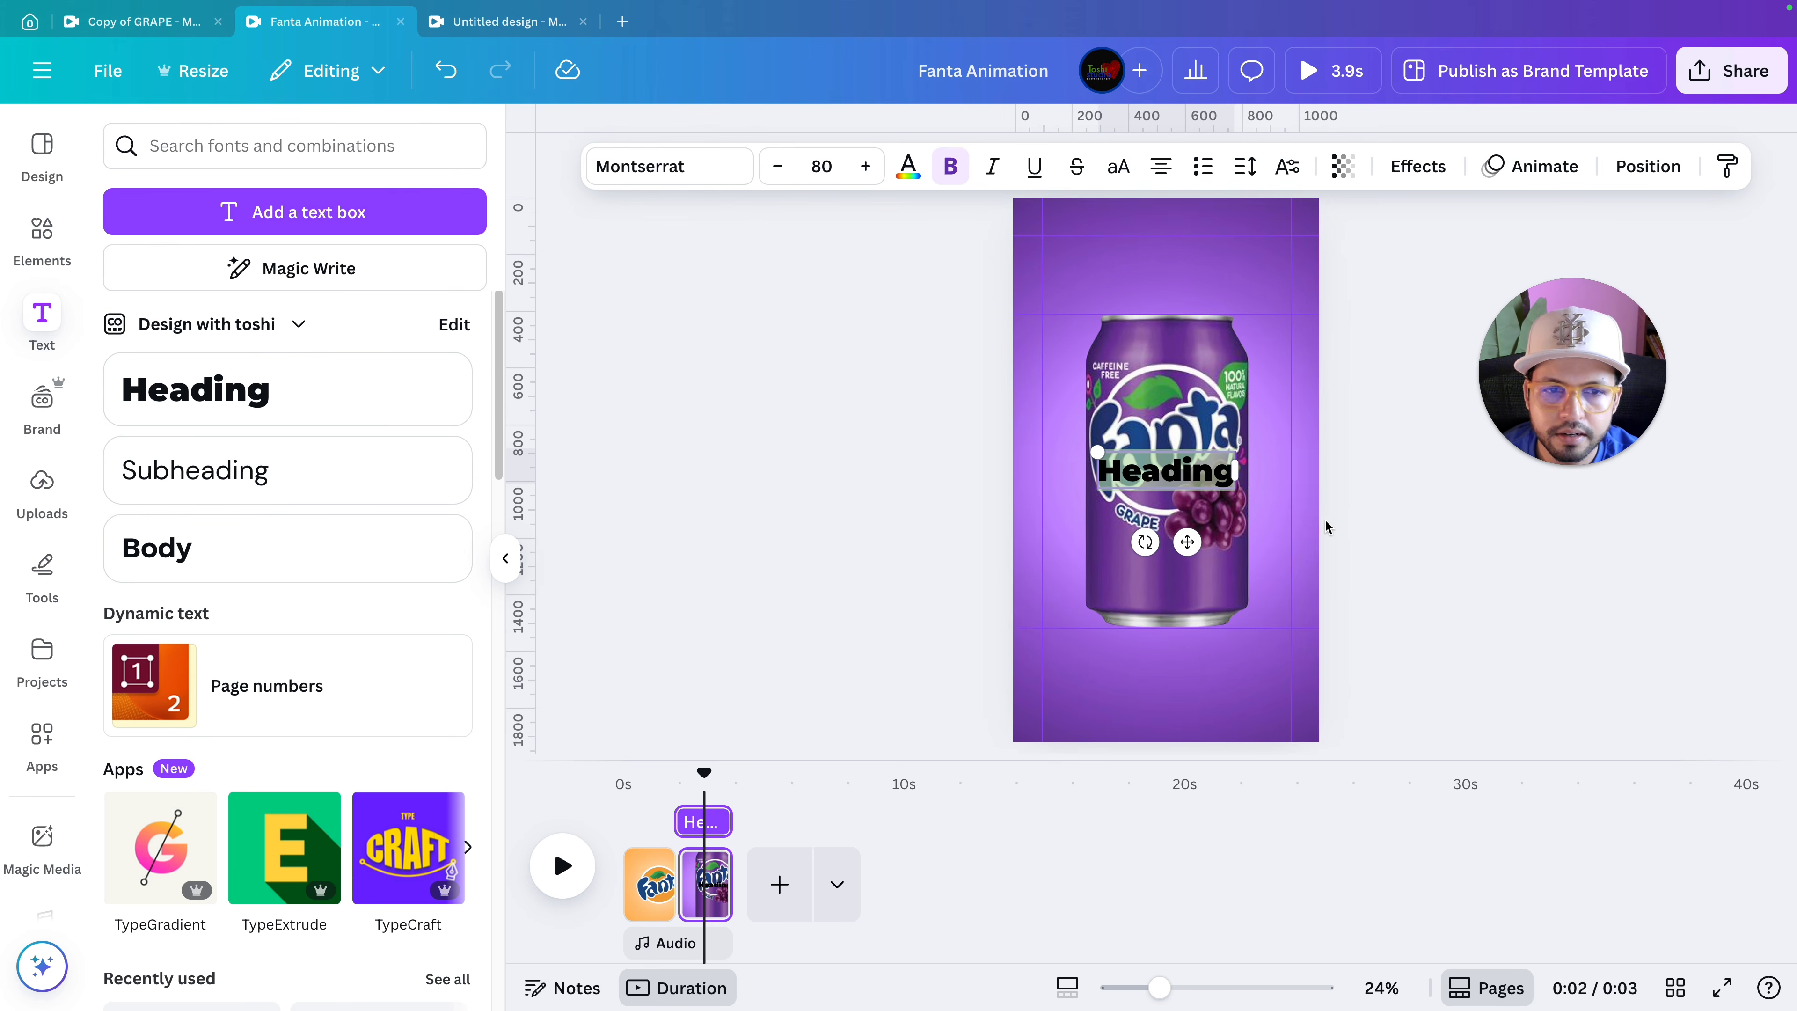
Change the heading's font to Cinematografica and make its text all uppercase.
scroll(1327, 528, "up", 4)
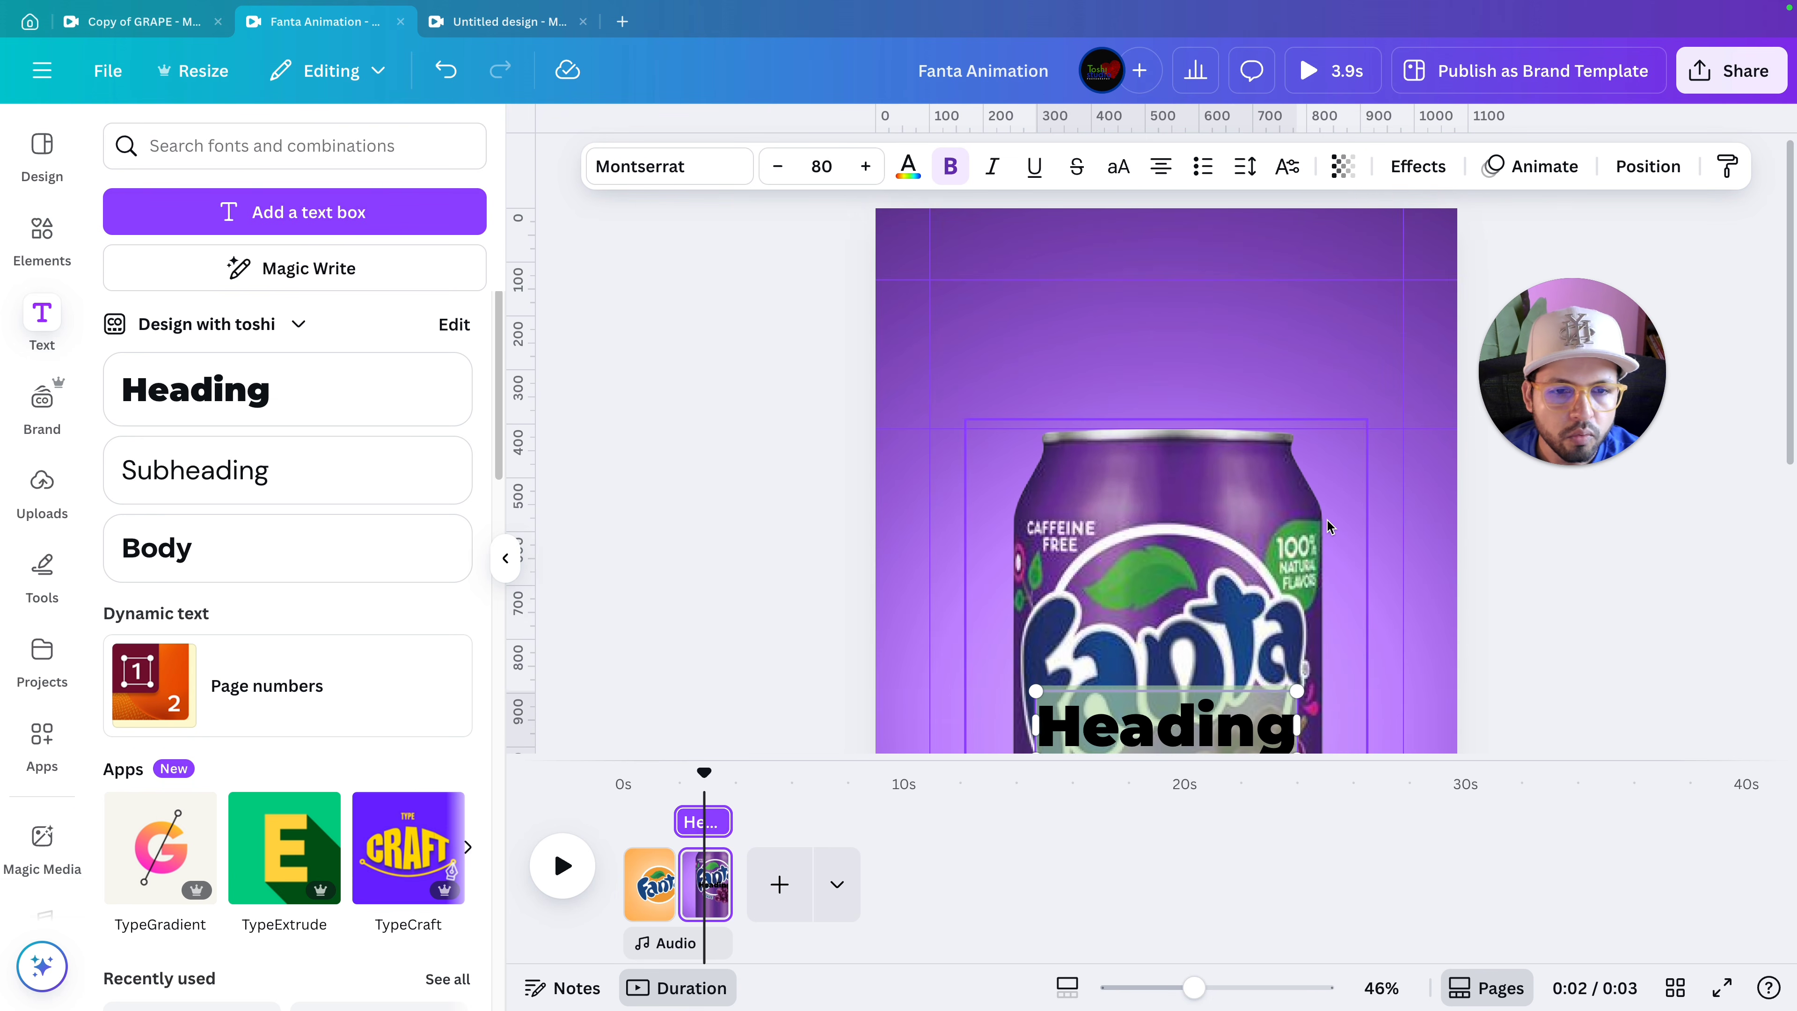
scroll(818, 382, "down", 2)
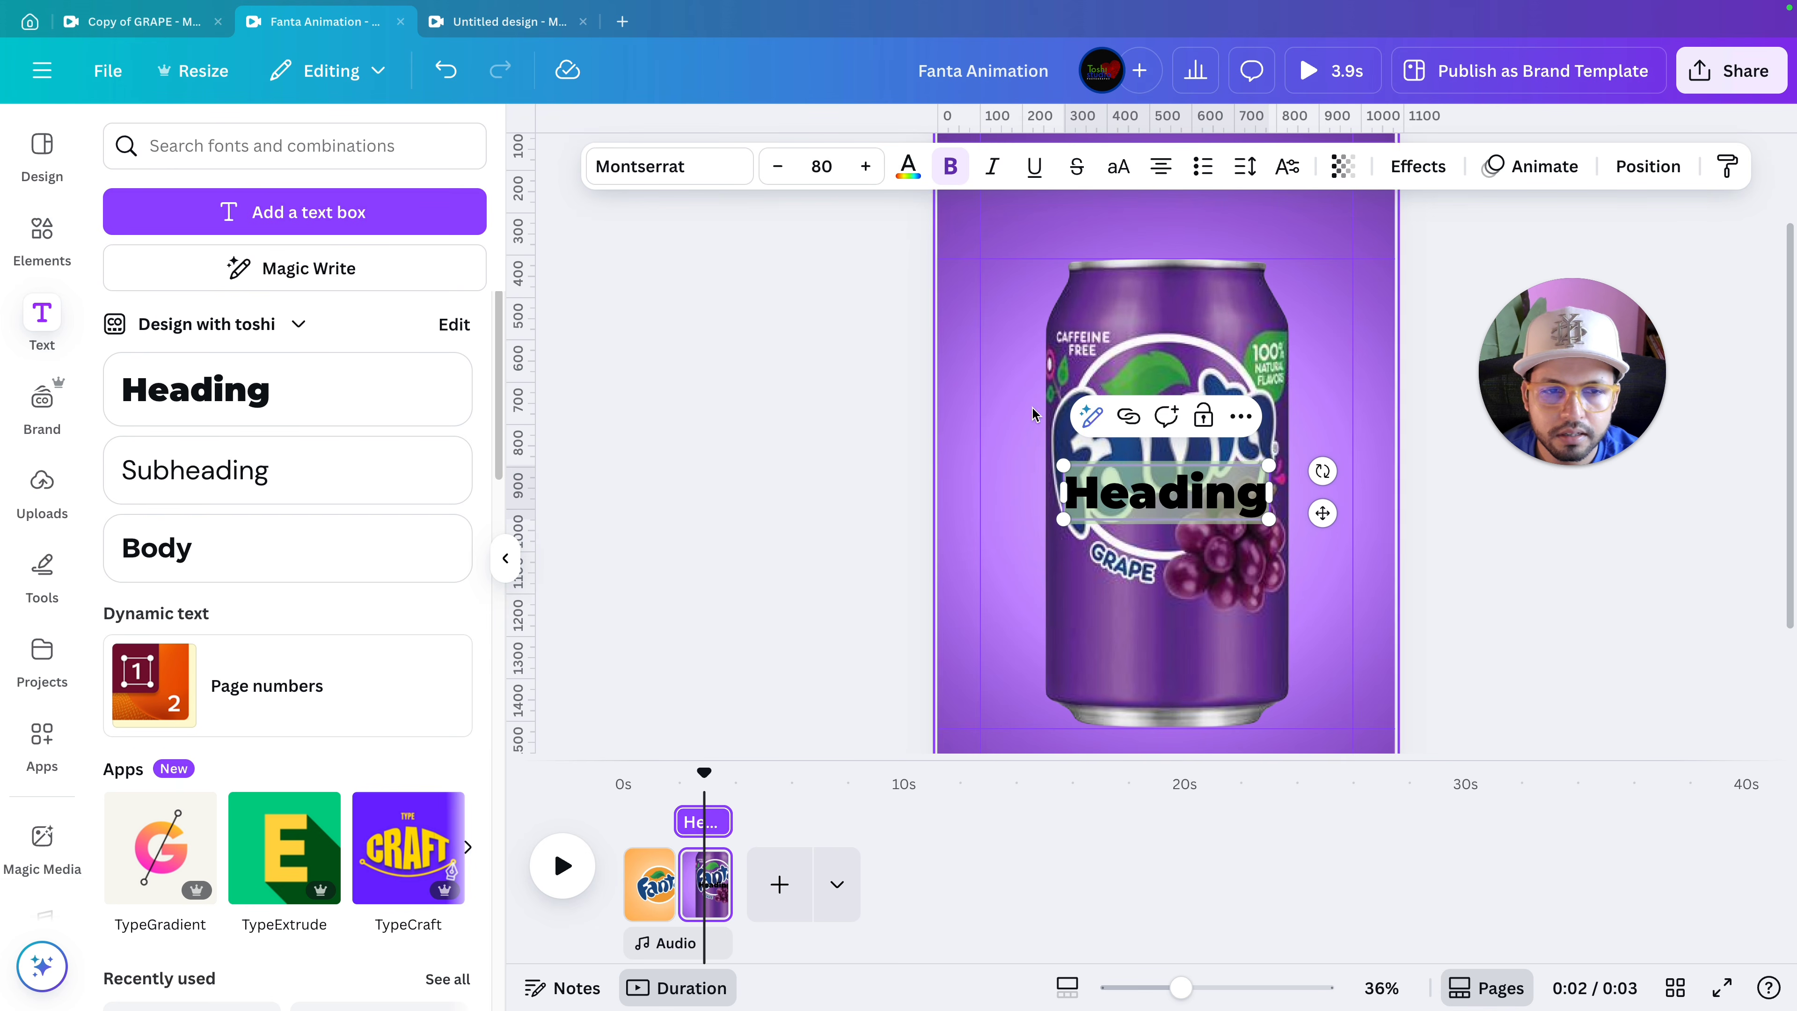
left_click(663, 174)
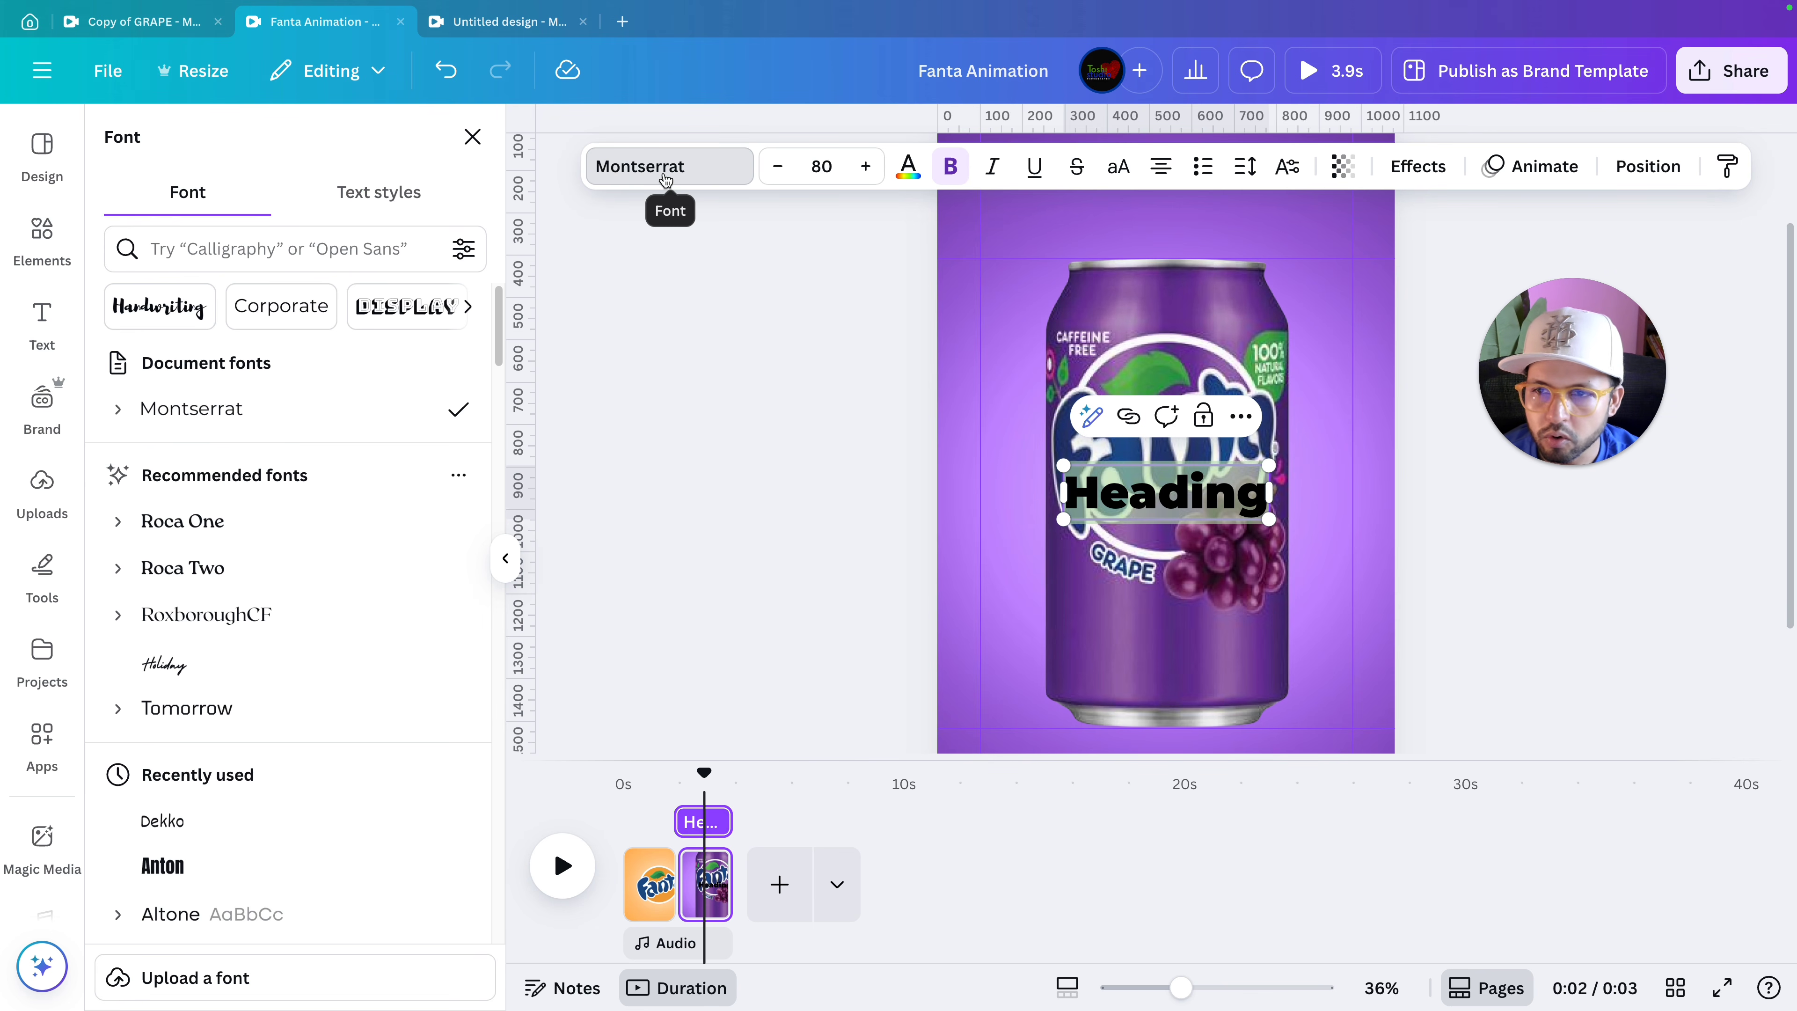
left_click(190, 248)
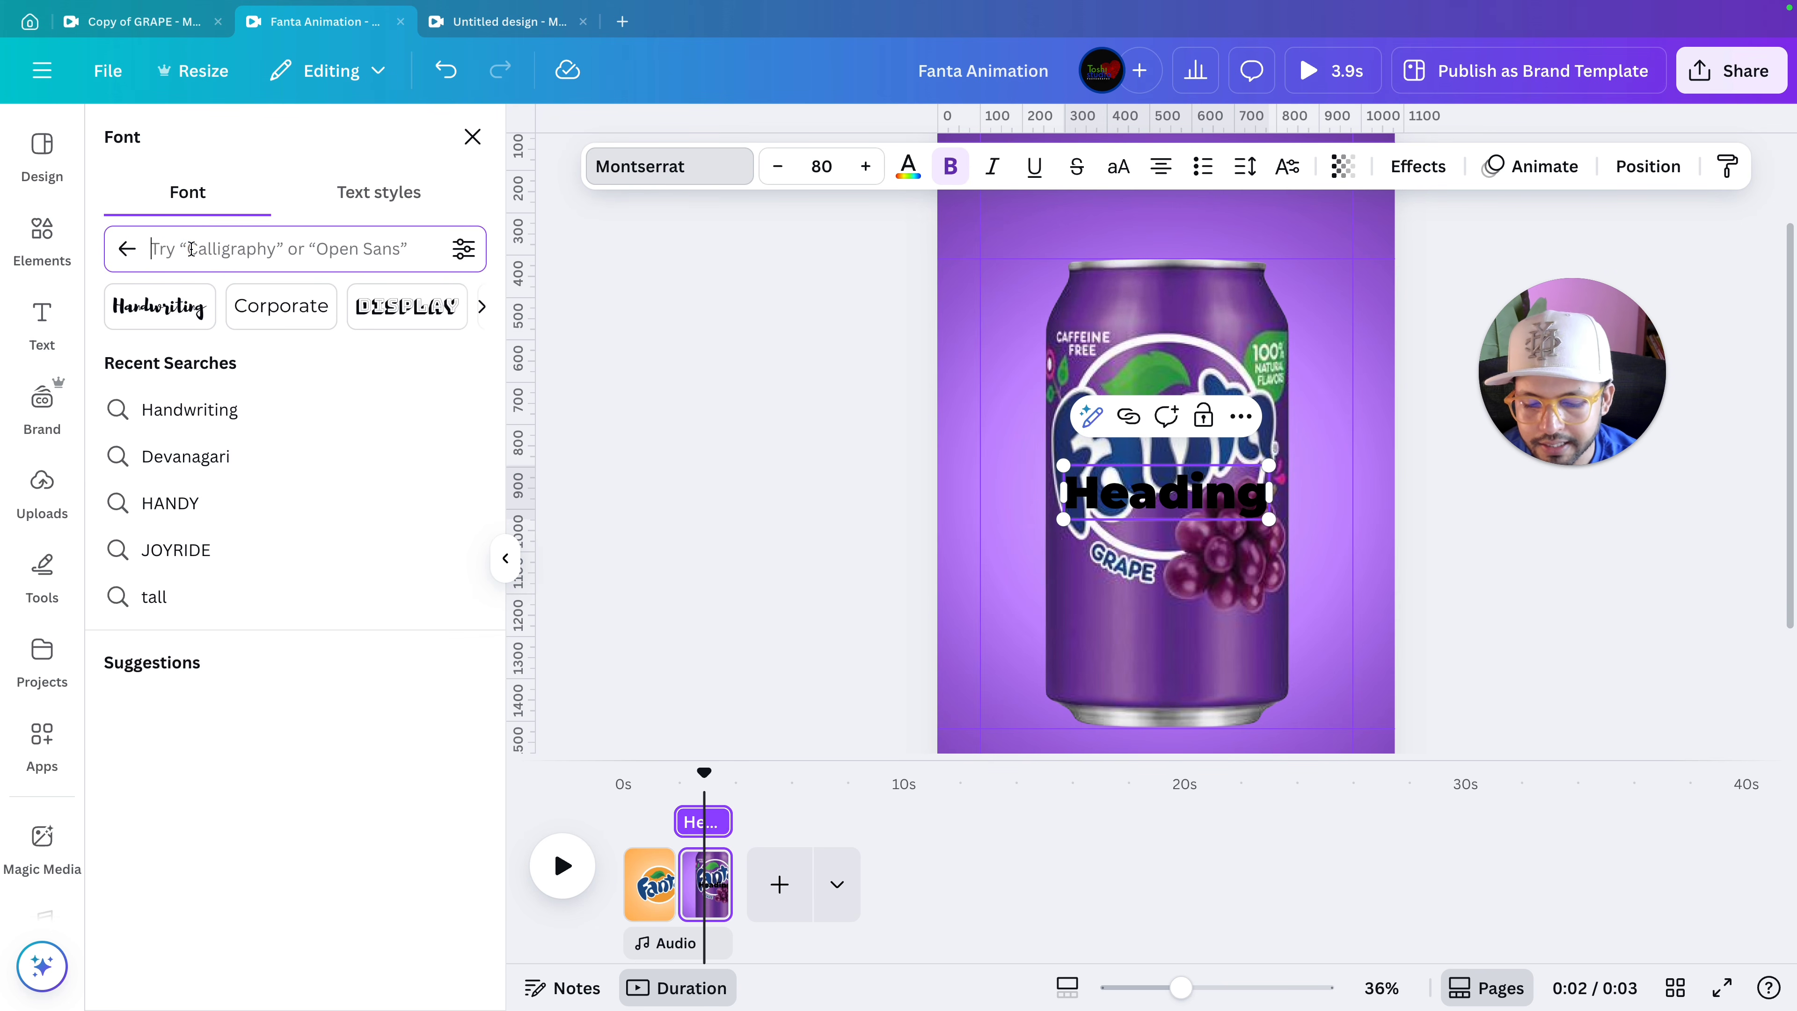
type("cine")
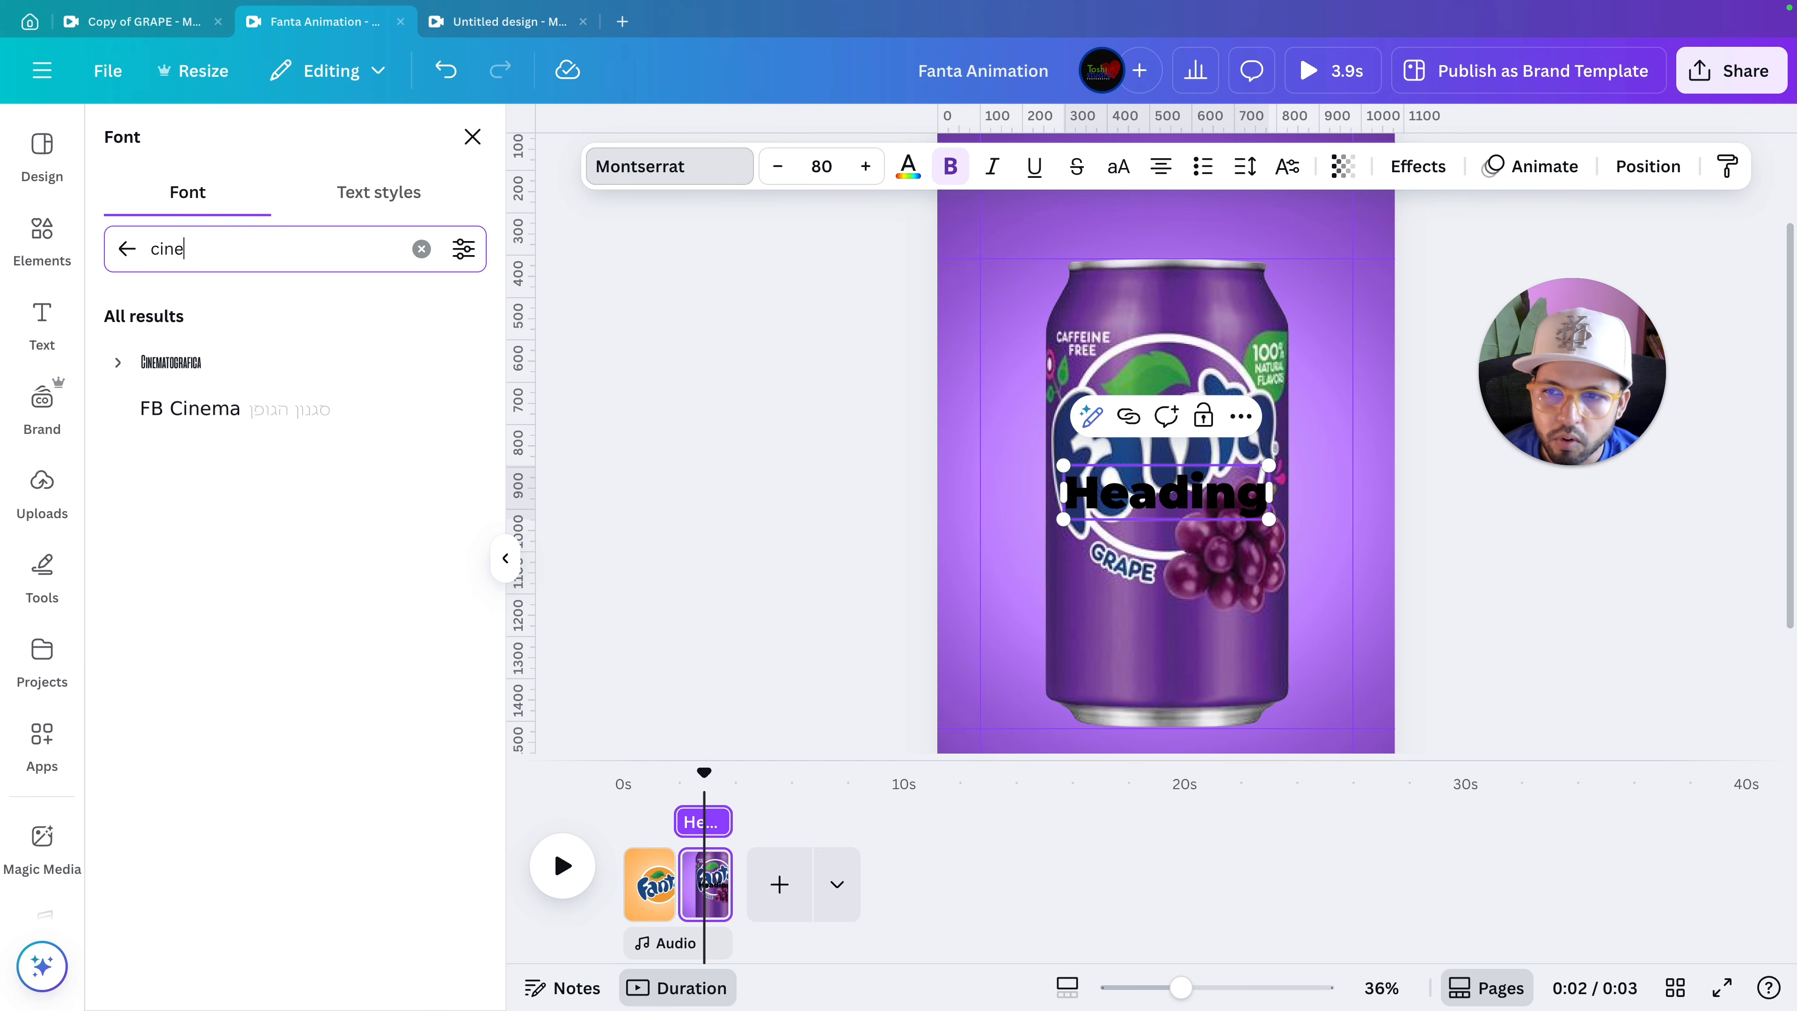
left_click(177, 381)
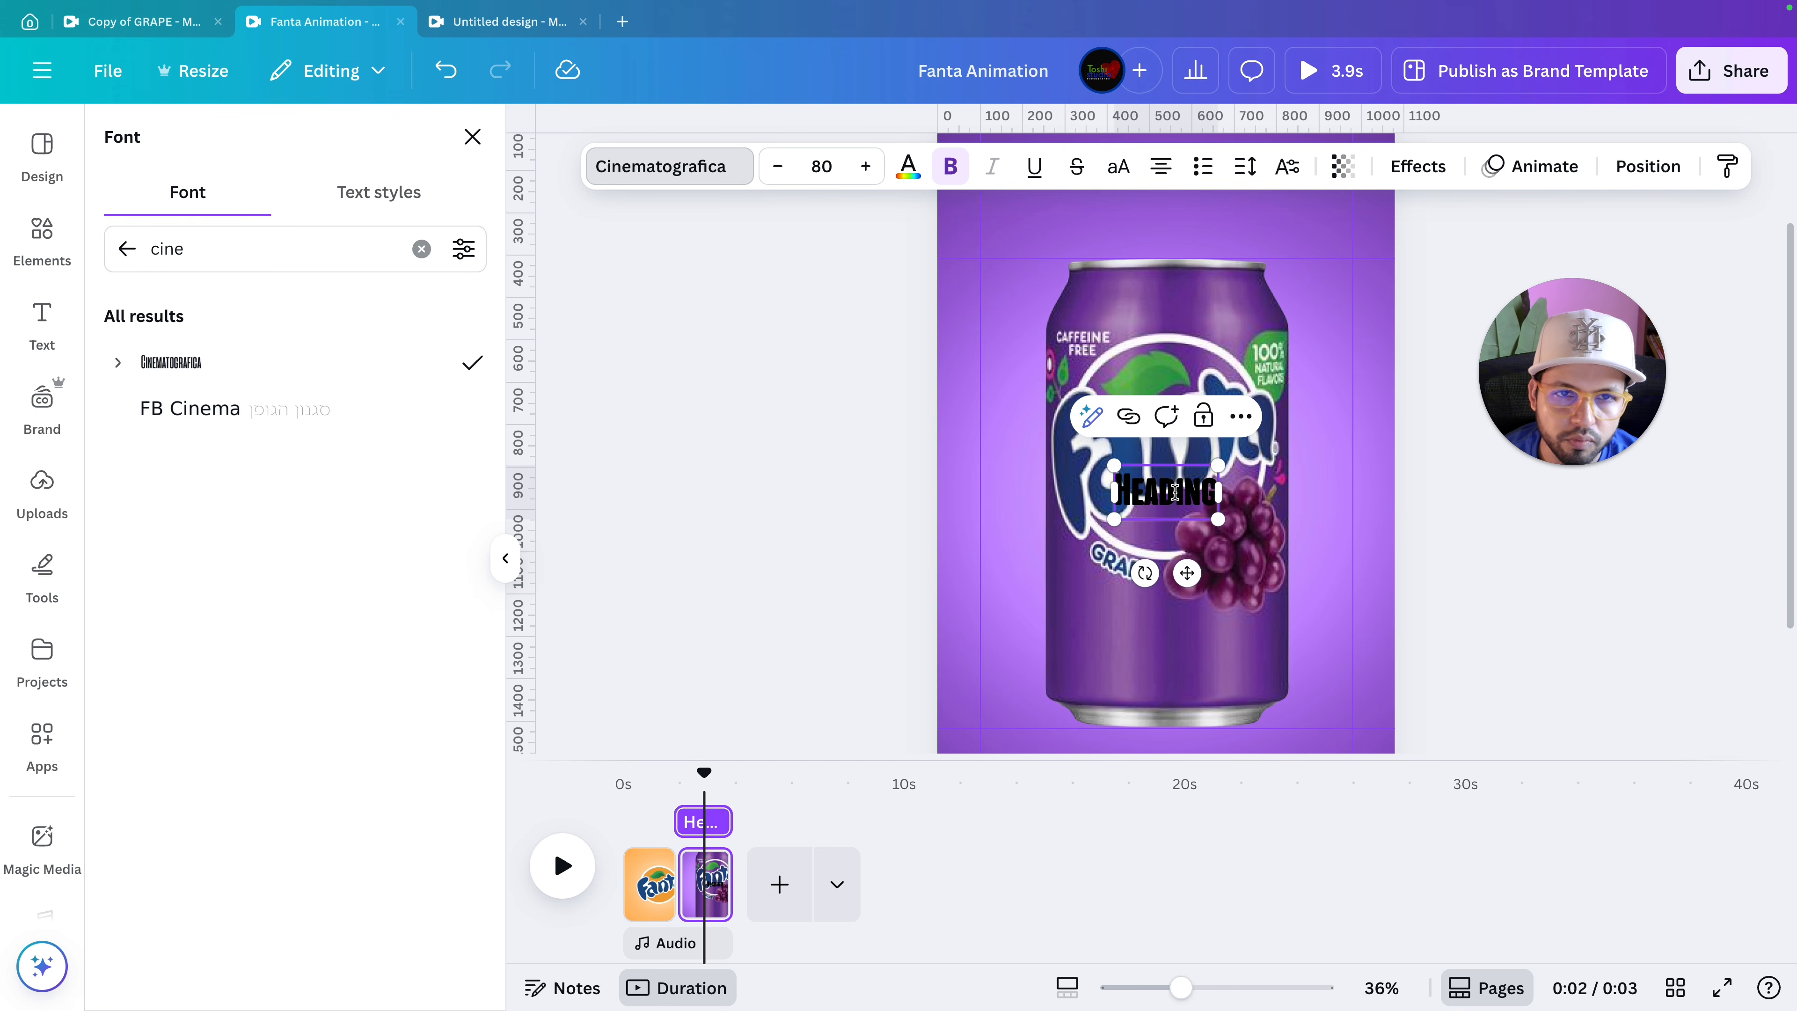
left_click(1122, 174)
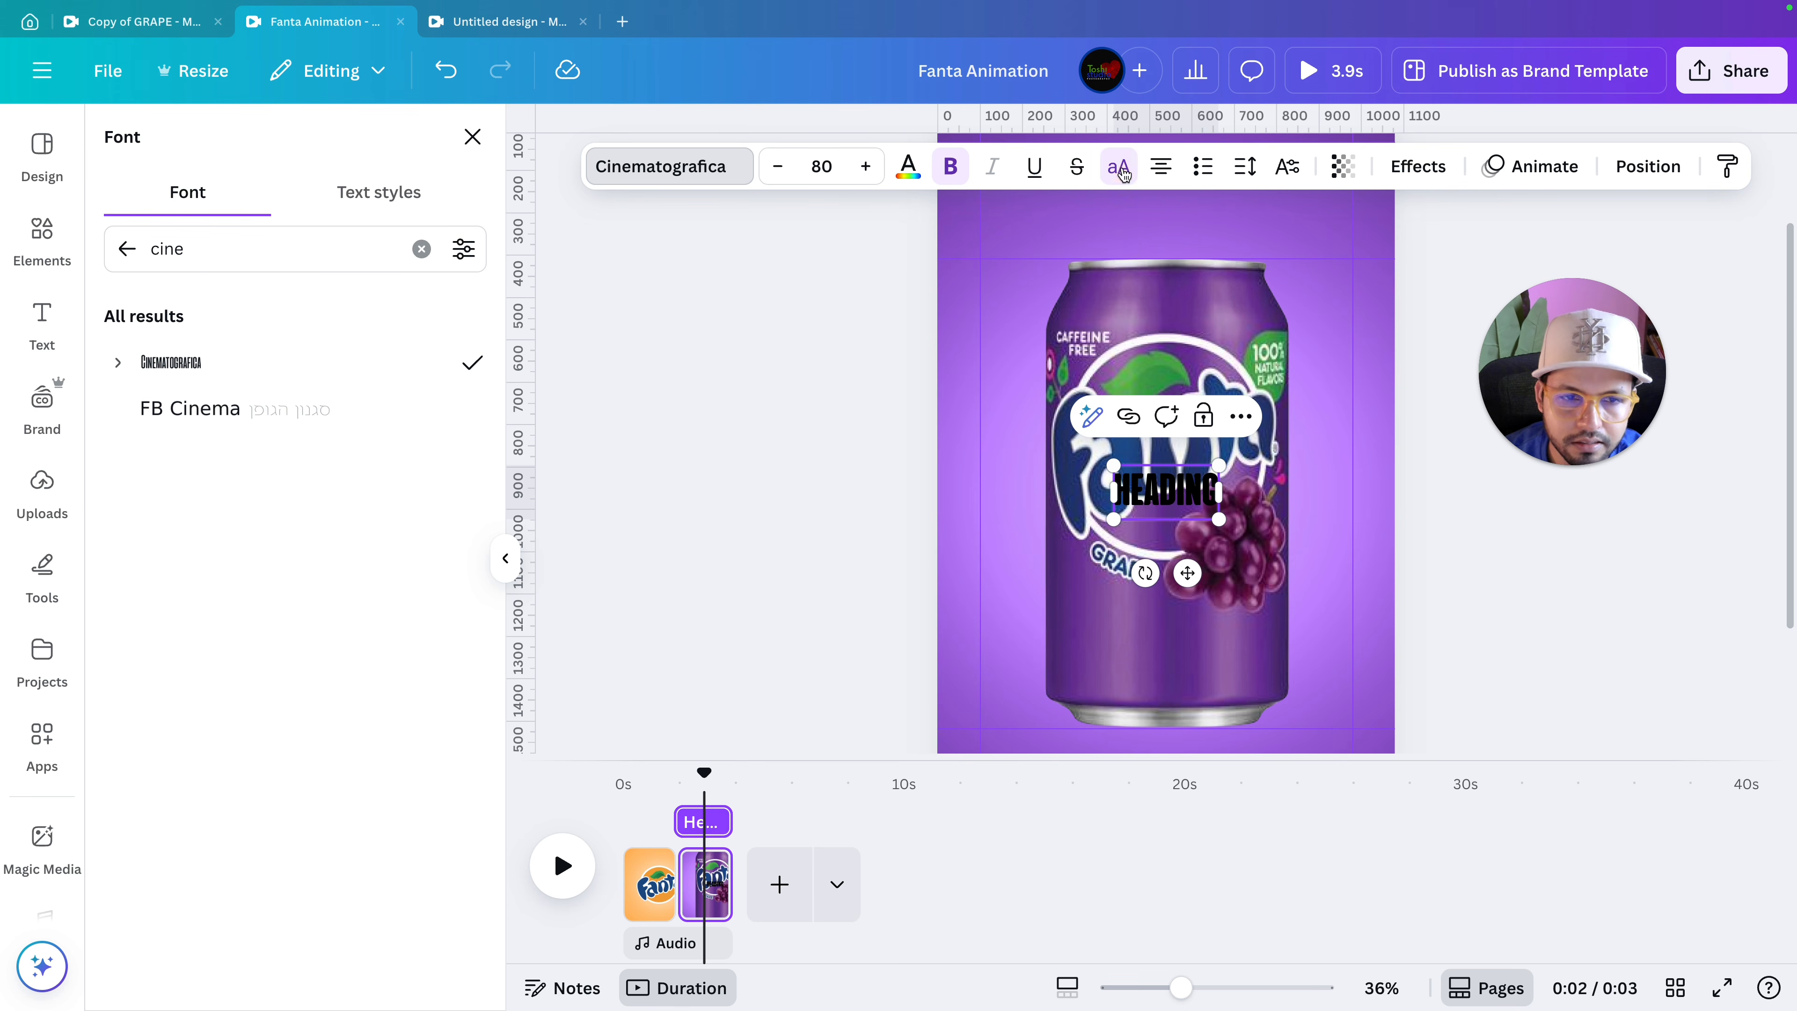
Move the heading from the middle of the can to the empty space above the can's lid.
left_click(847, 513)
scroll(848, 513, "up", 3)
scroll(853, 521, "up", 3)
left_click_drag(1162, 715, 1079, 340)
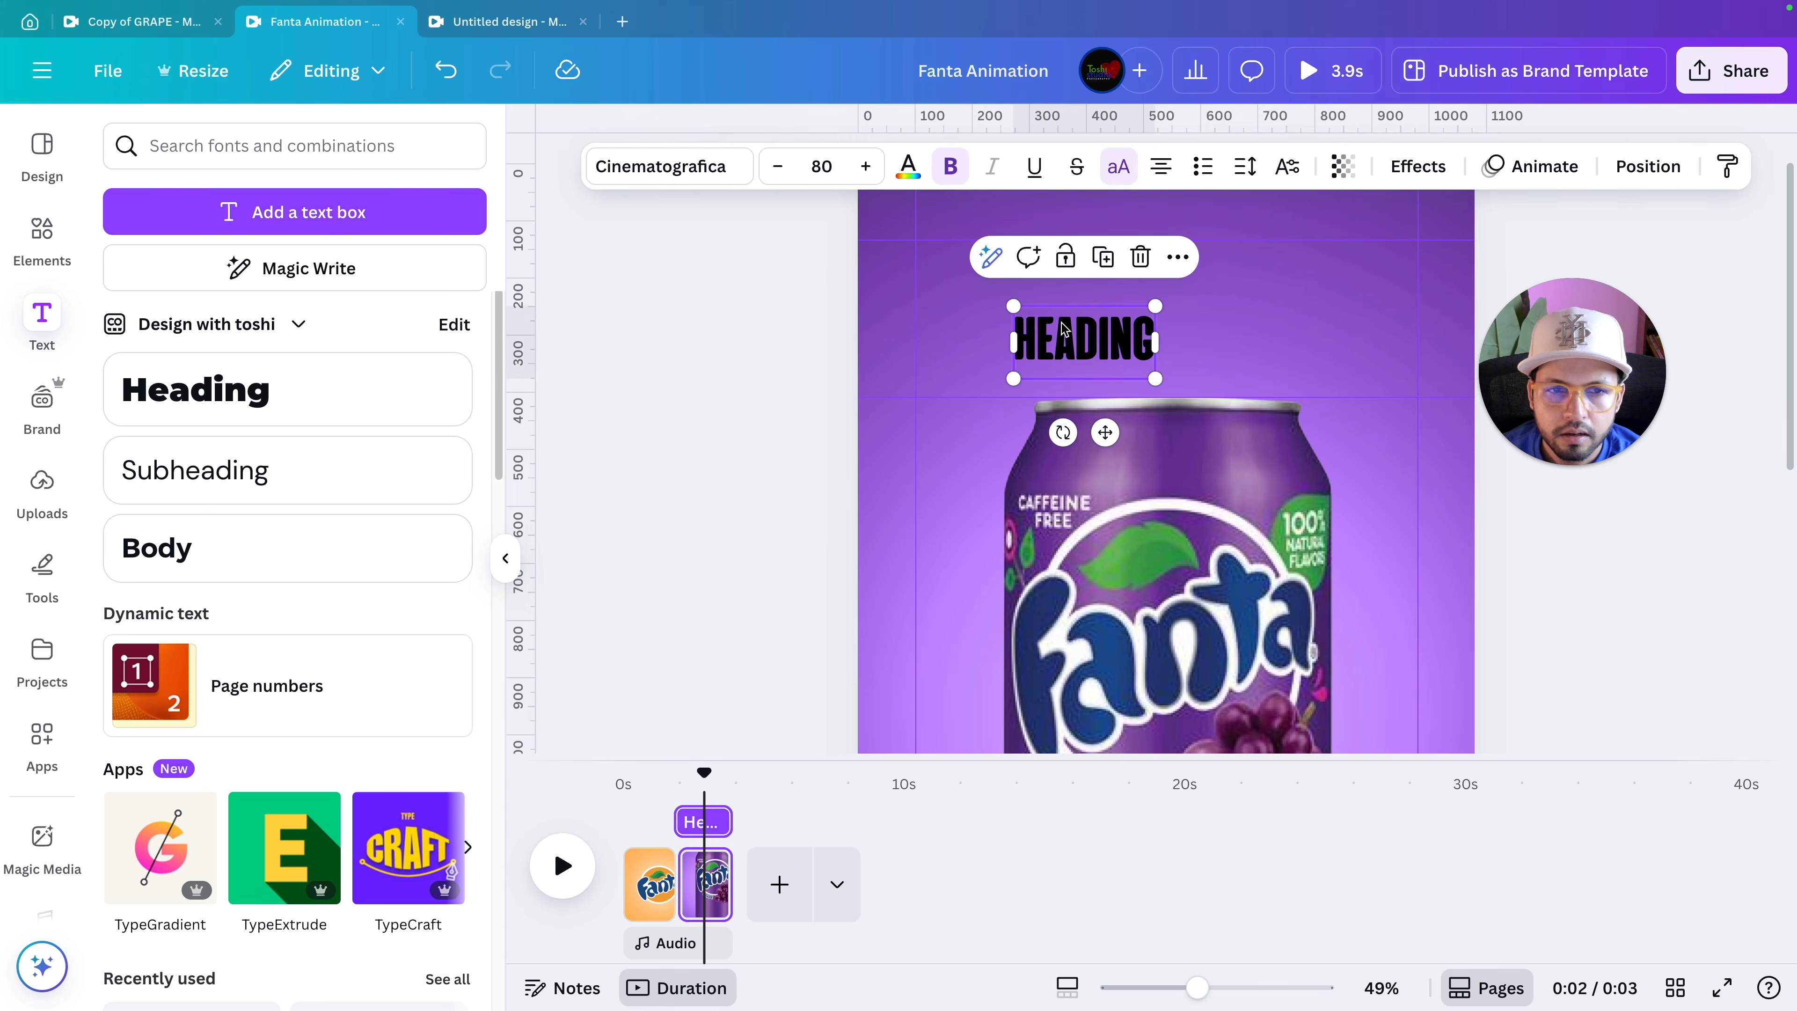
scroll(1069, 334, "up", 5)
scroll(1065, 329, "up", 2)
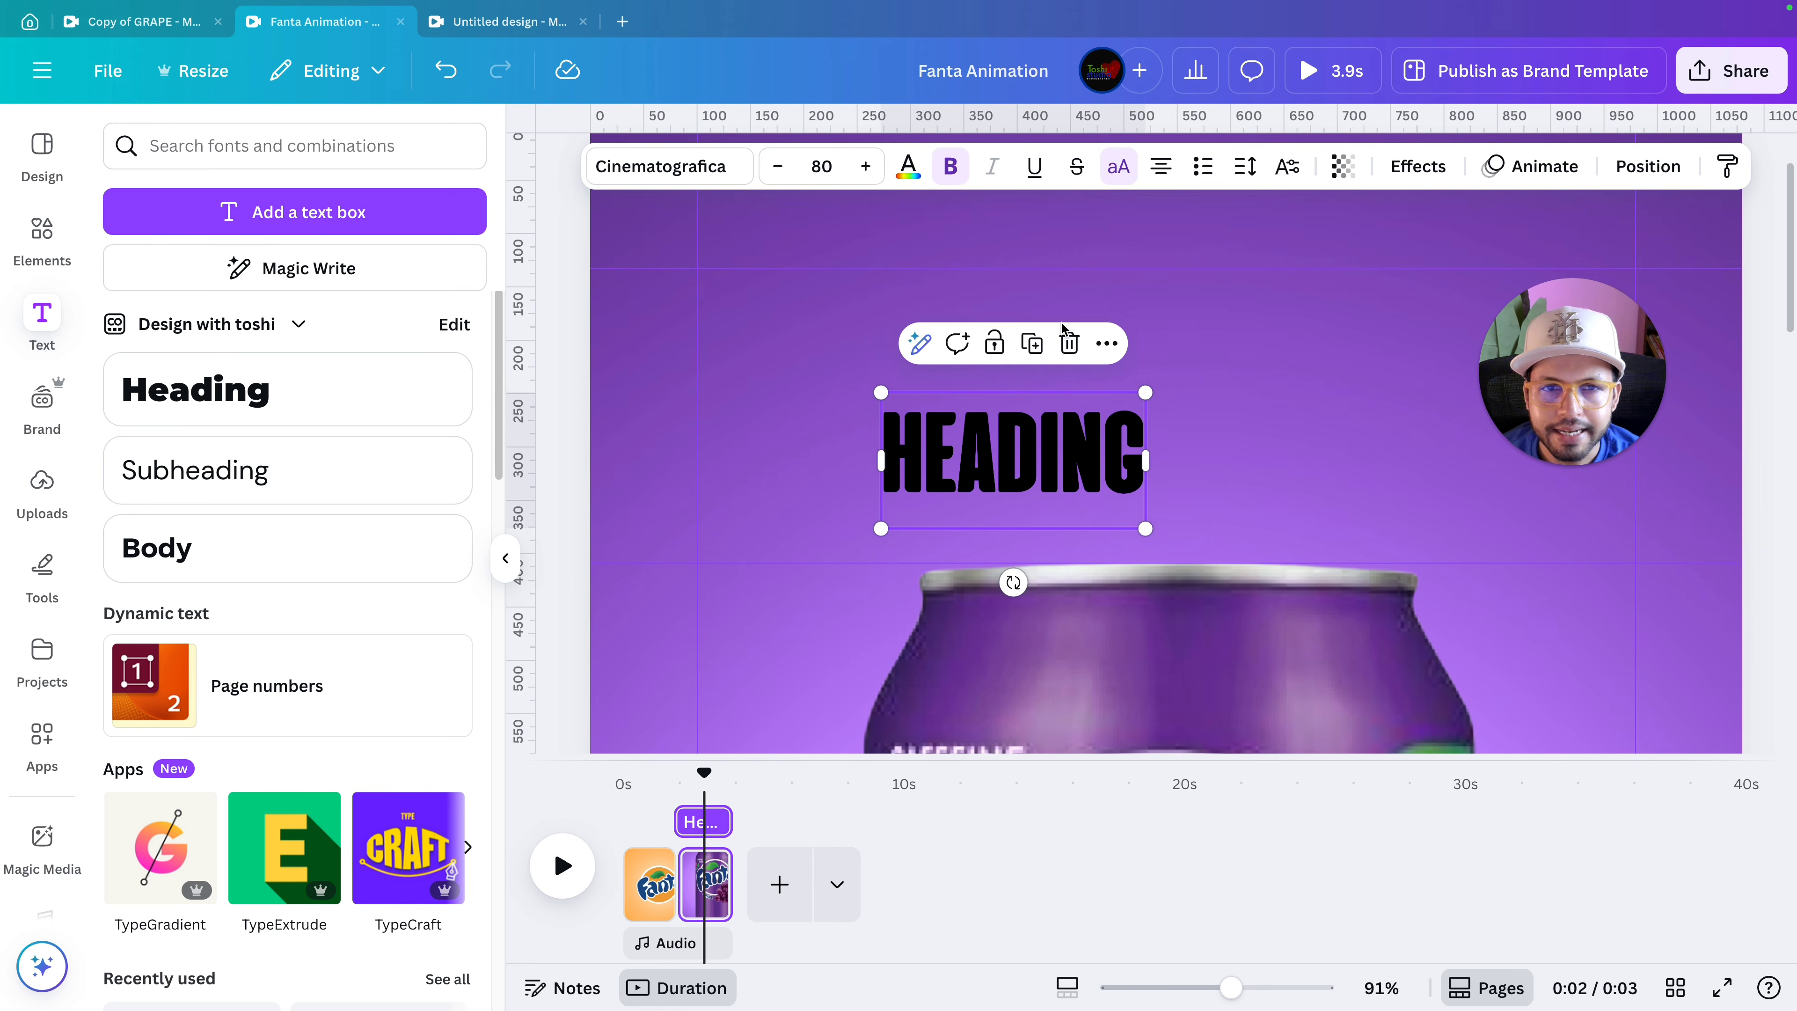
Remove the bold formatting from the heading above the can.
left_click(950, 168)
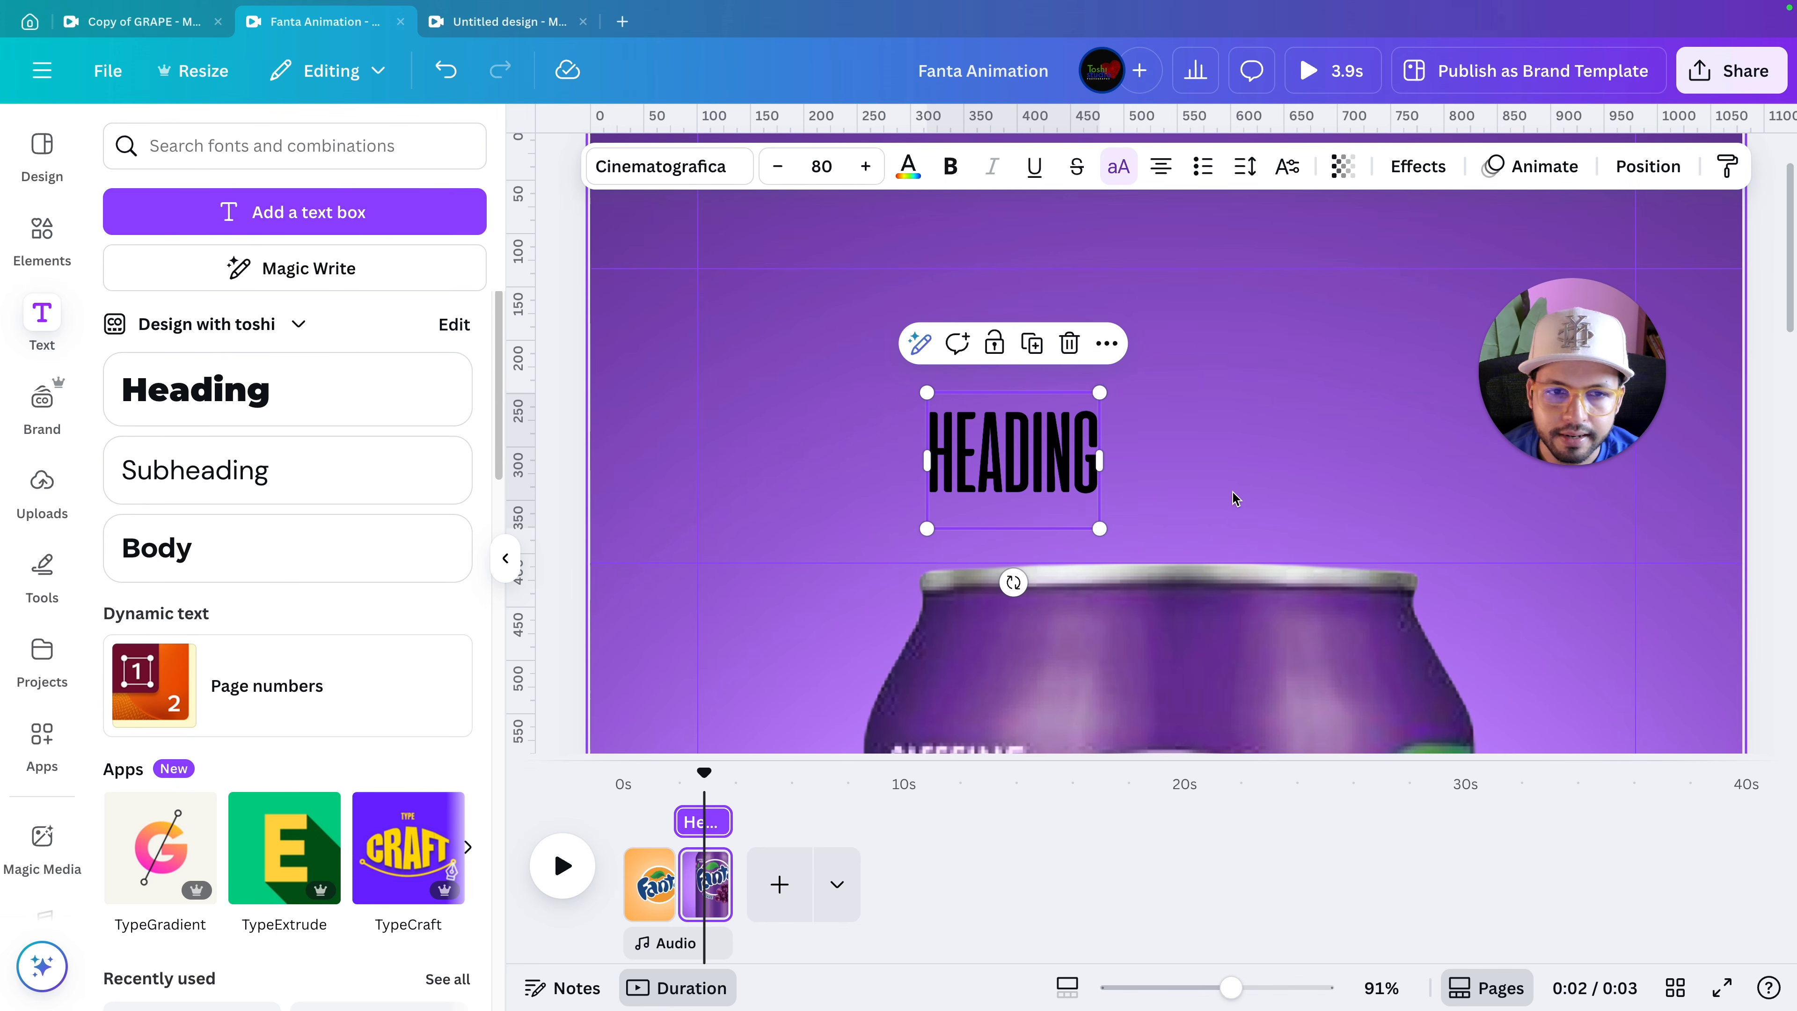
scroll(1236, 501, "down", 3)
scroll(1095, 491, "up", 3)
scroll(1095, 491, "up", 3)
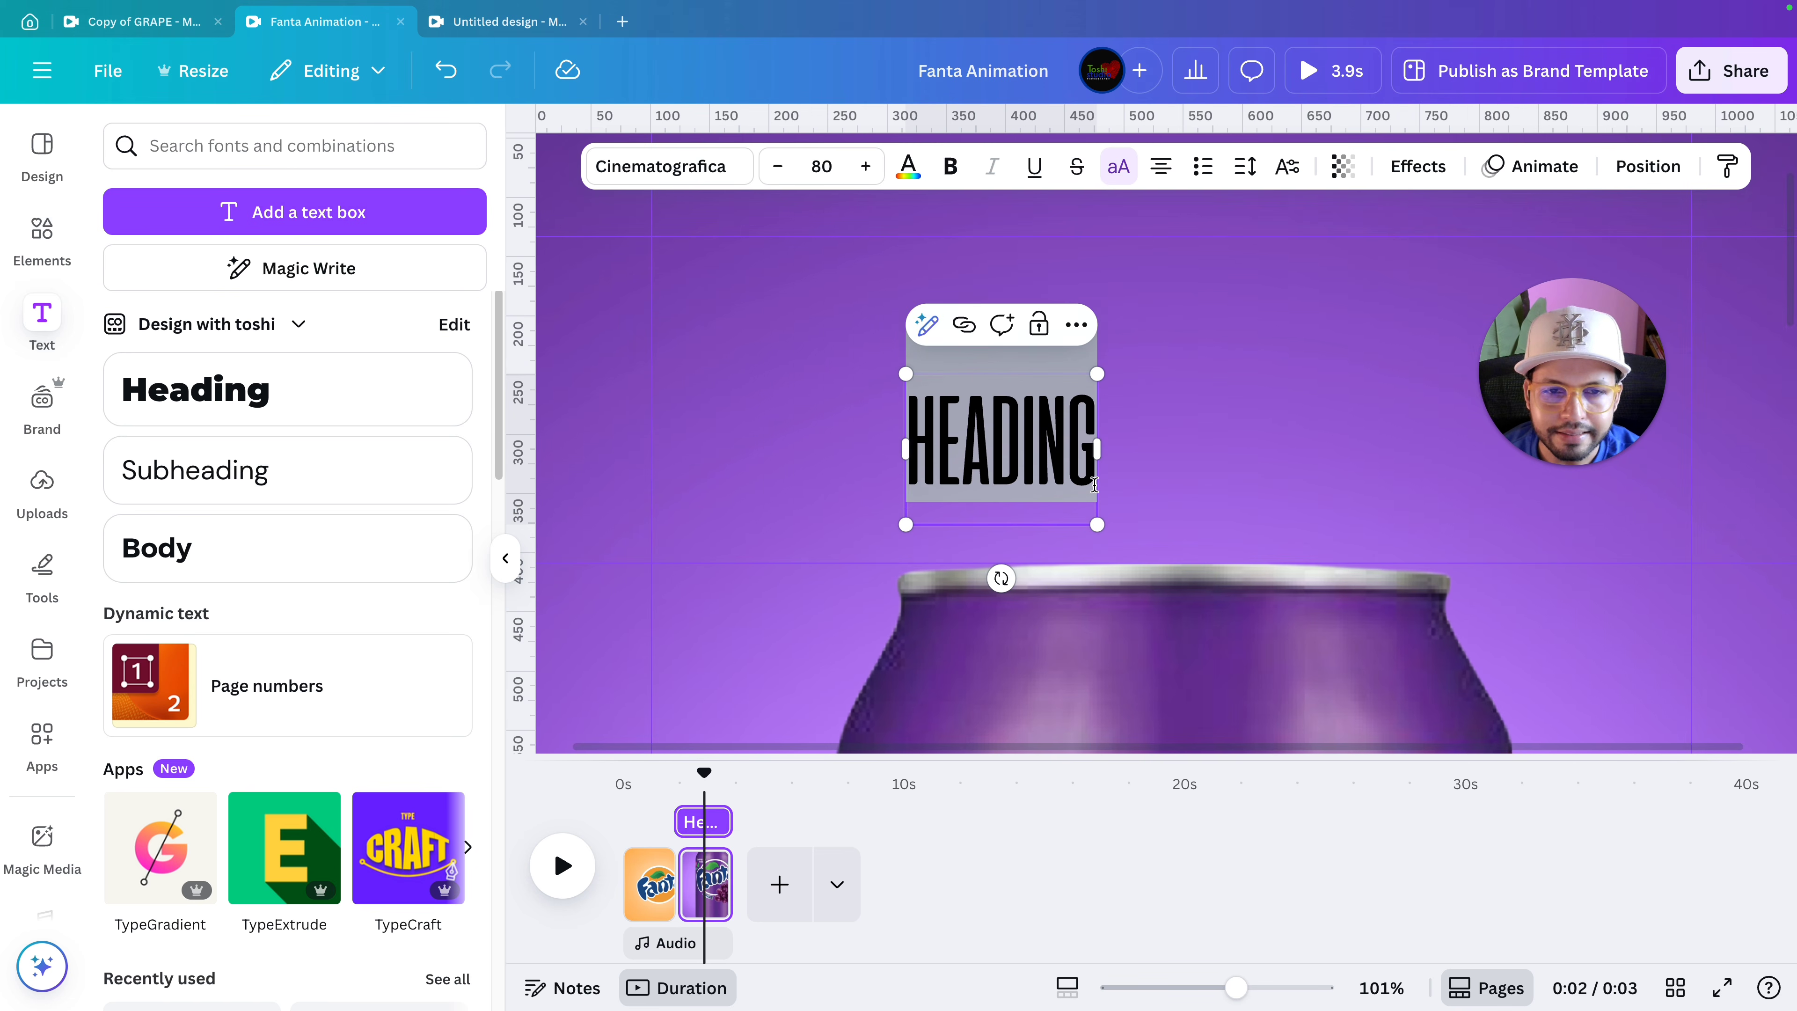
Replace the heading's placeholder text with GRAPE.
scroll(1095, 492, "down", 3)
scroll(1095, 492, "down", 5)
scroll(1095, 491, "down", 4)
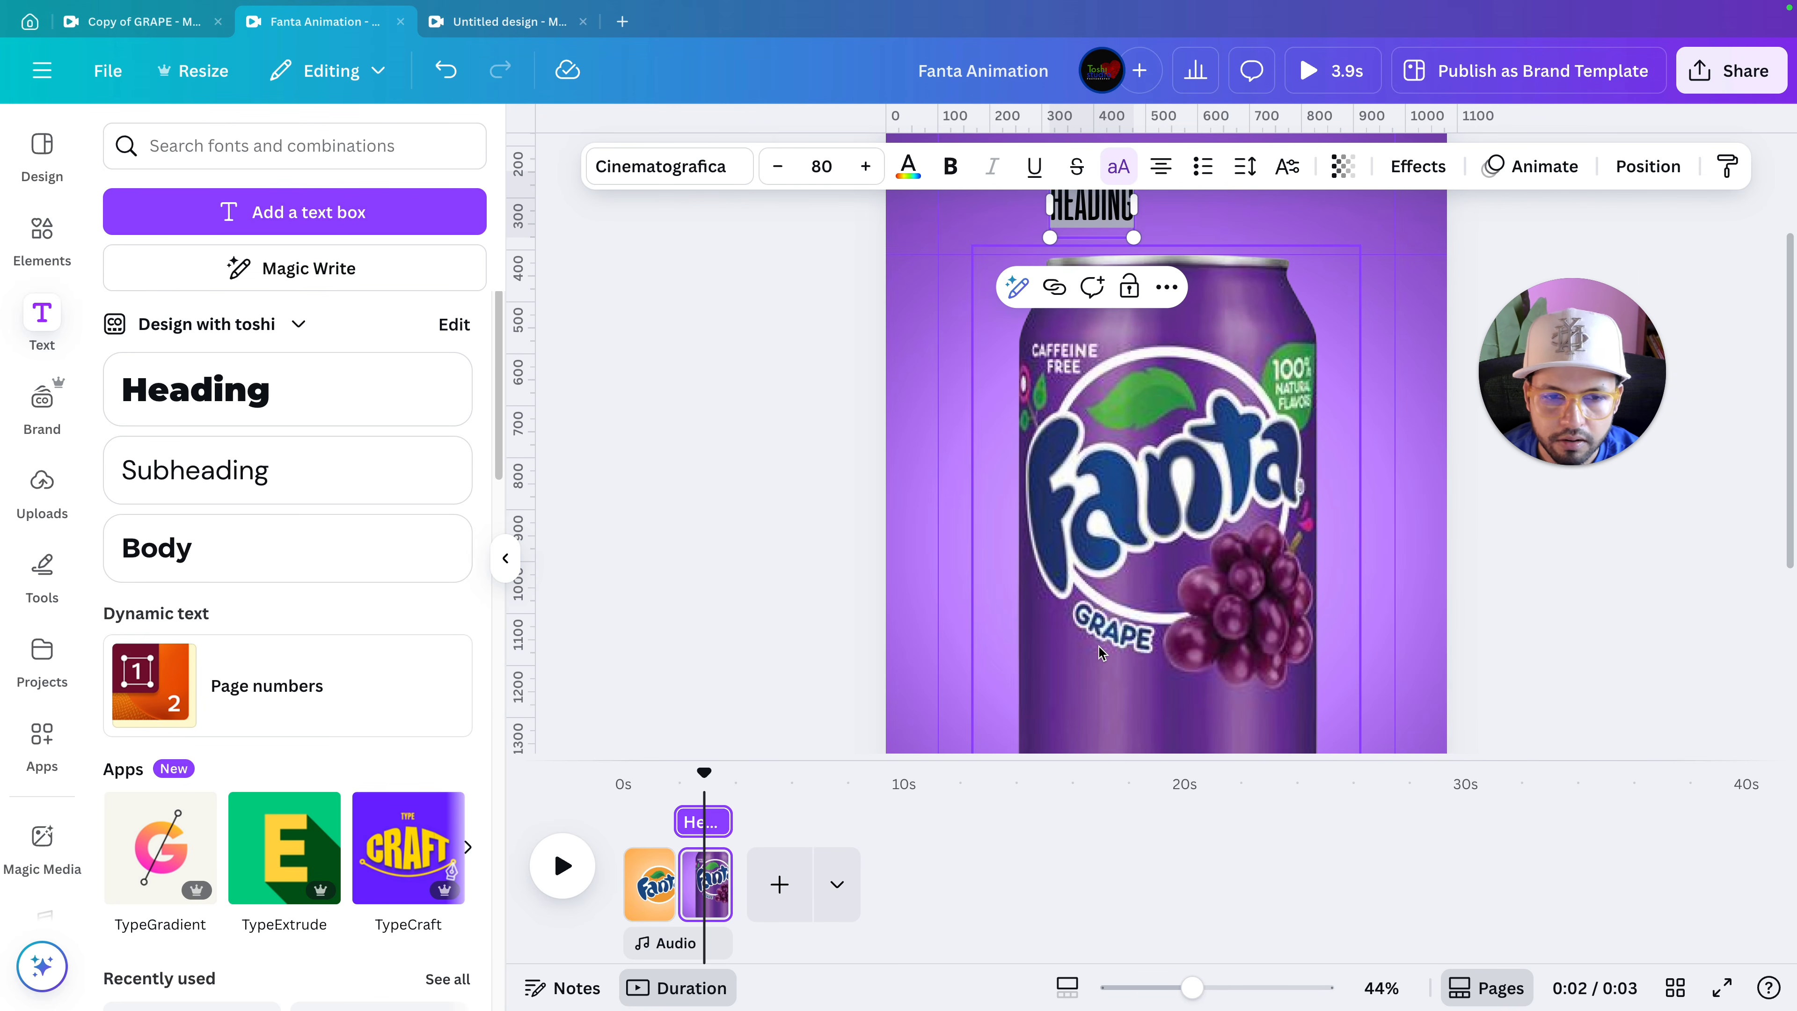
scroll(1099, 650, "up", 3)
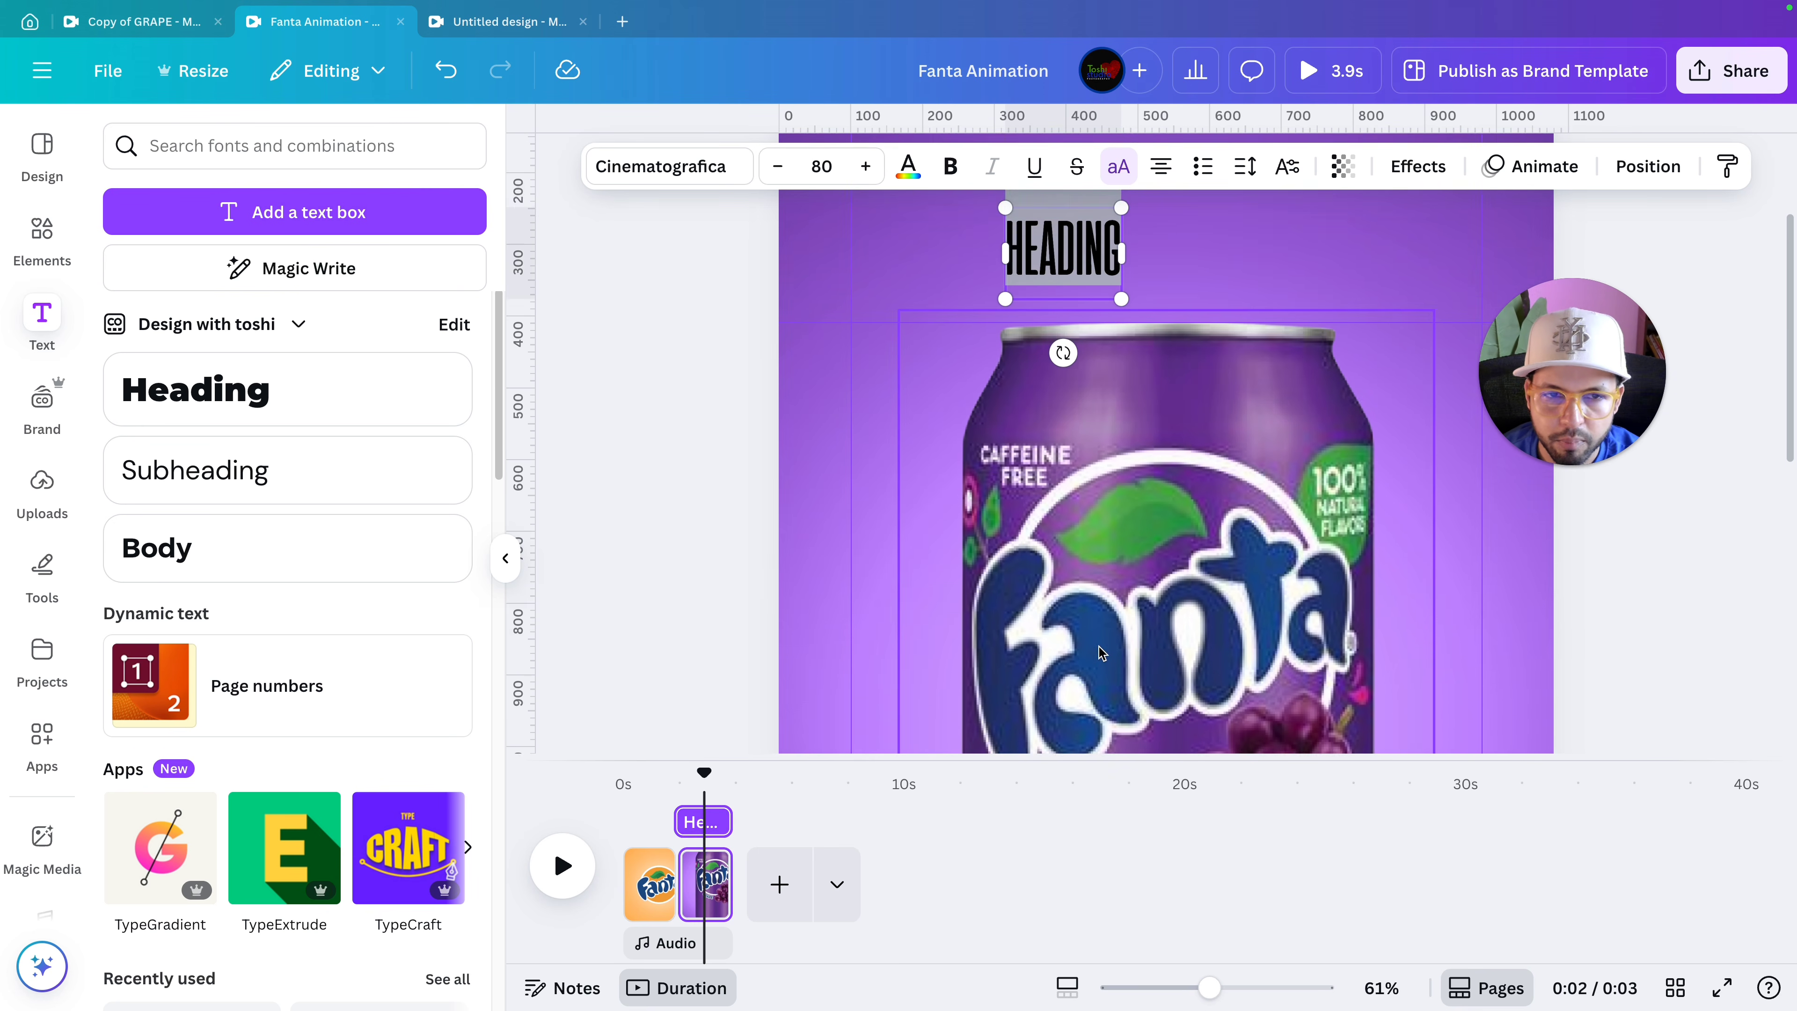
scroll(1099, 647, "up", 2)
key("BackSpace")
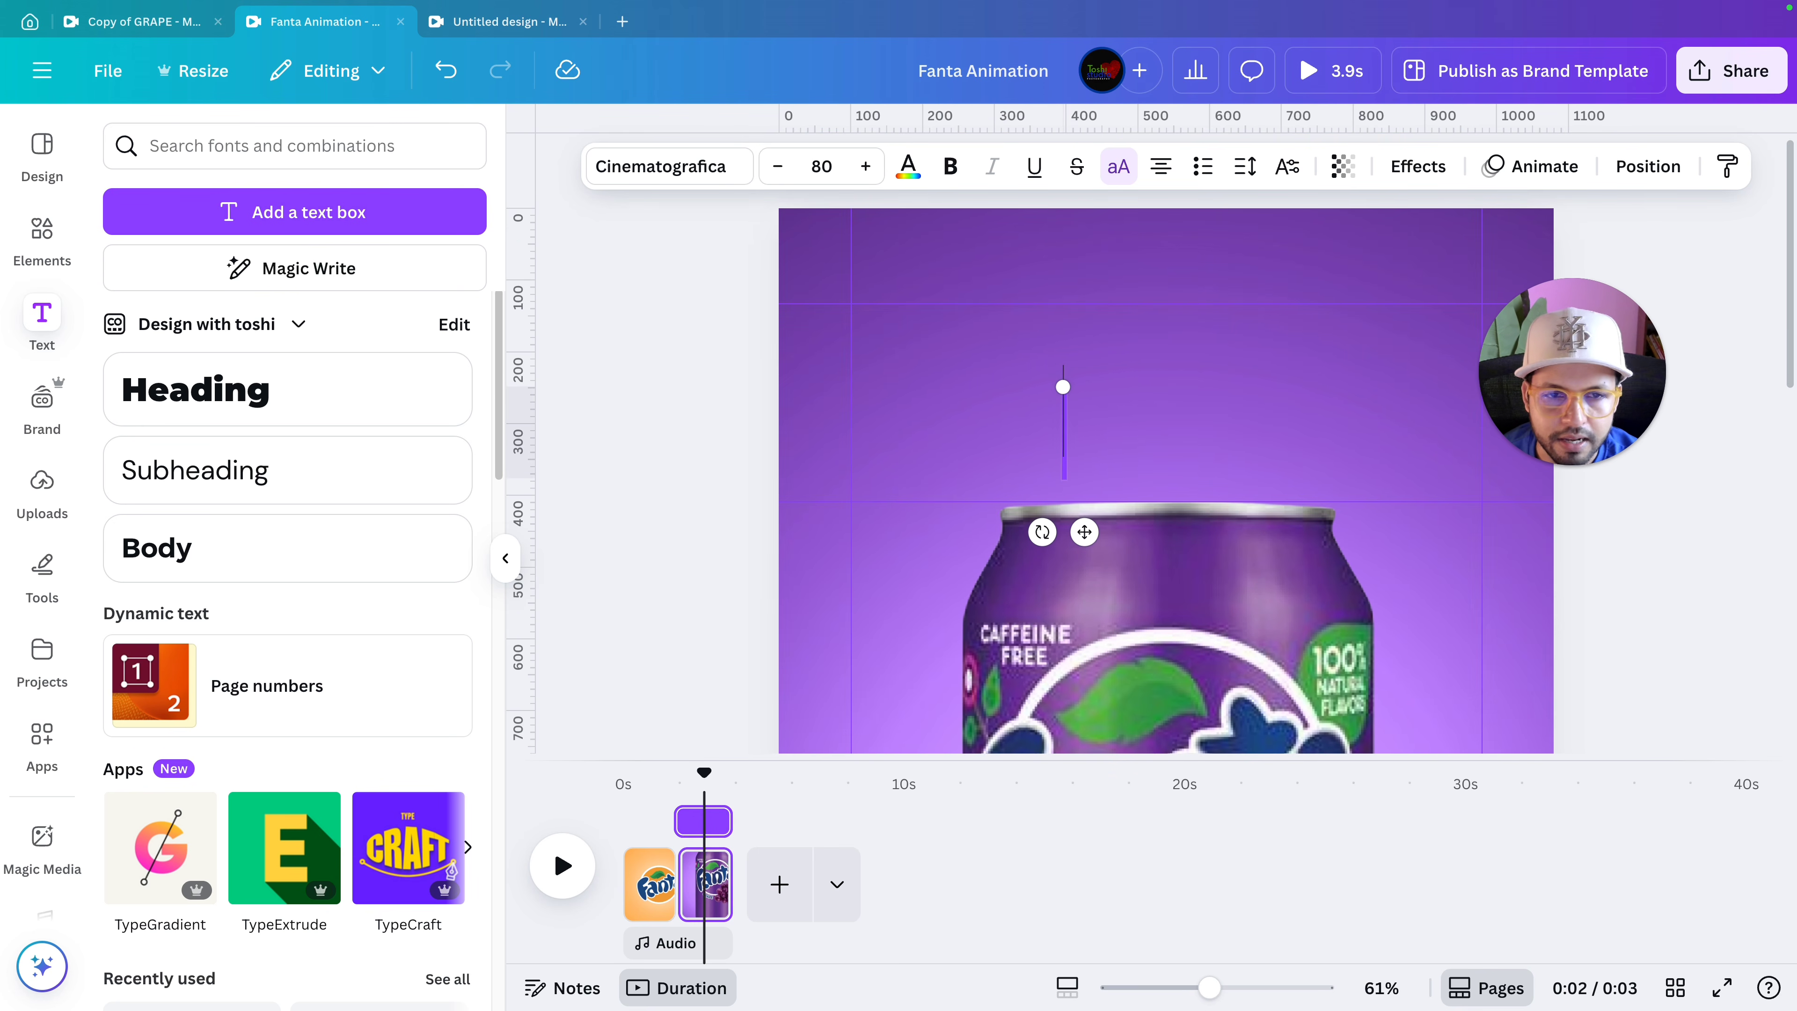
type("GRAPE")
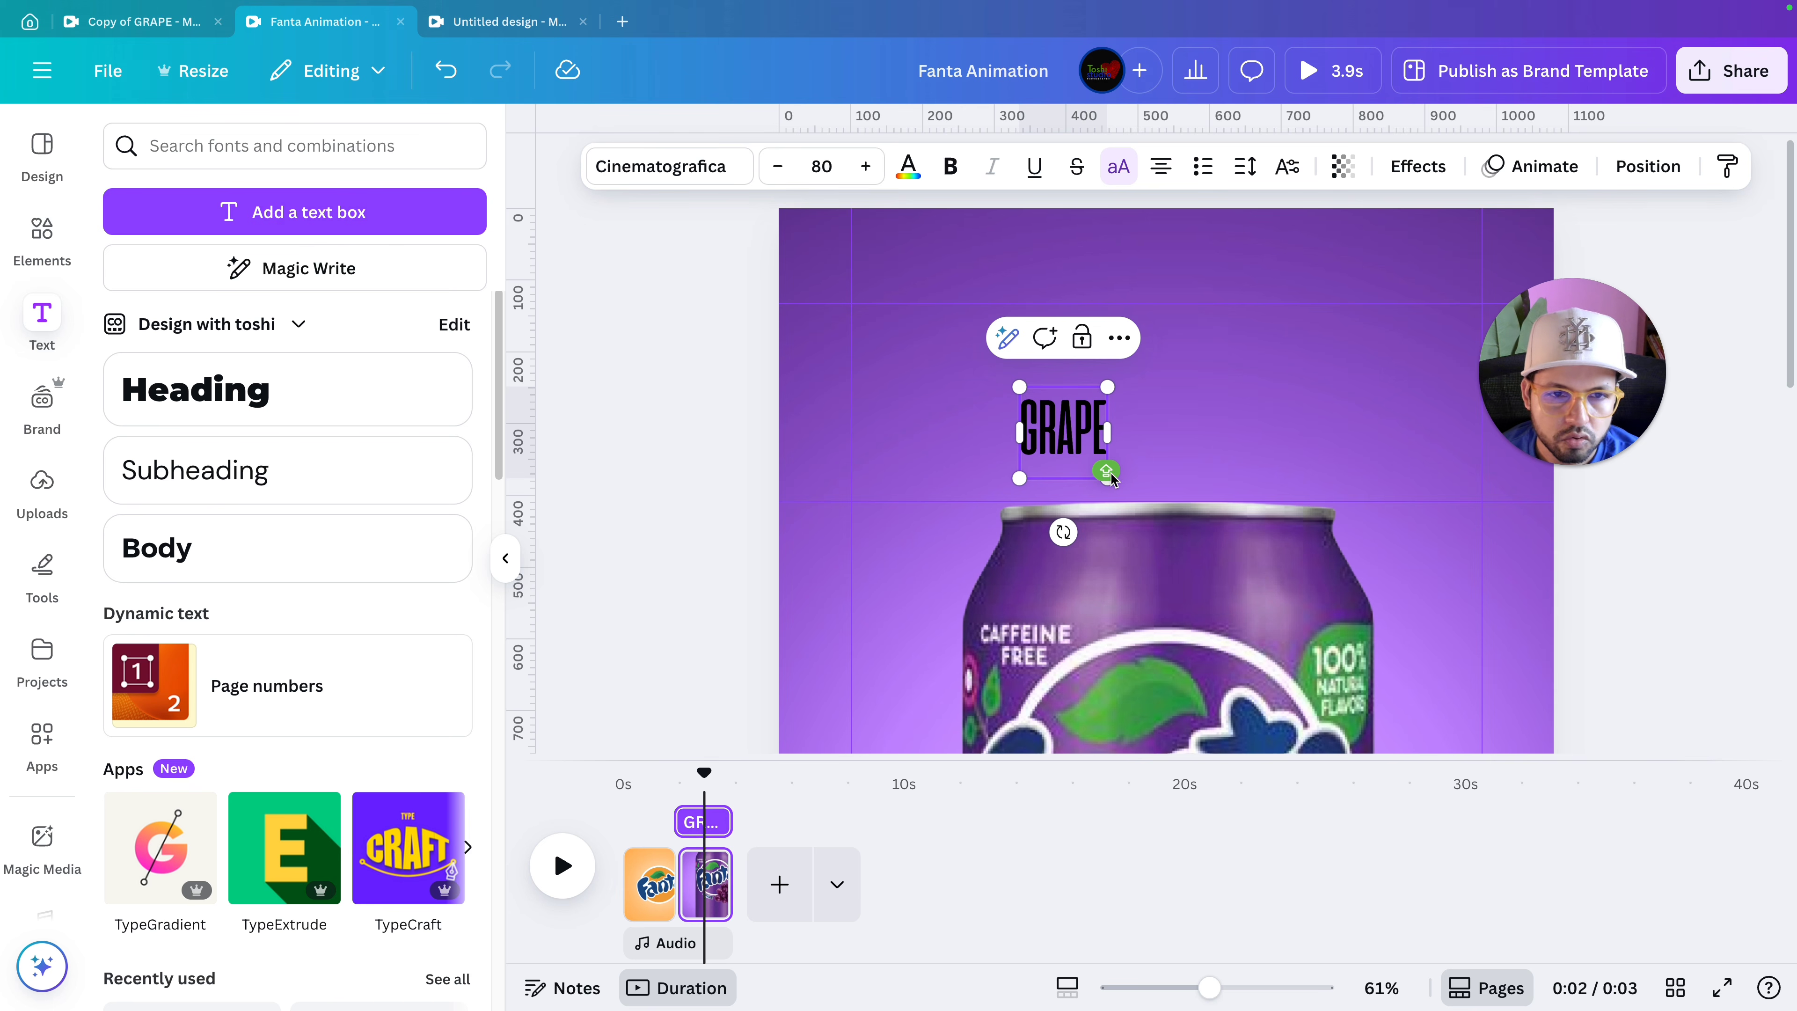
Enlarge the GRAPE heading to a font size of about 343.
left_click(735, 524)
left_click(1059, 464)
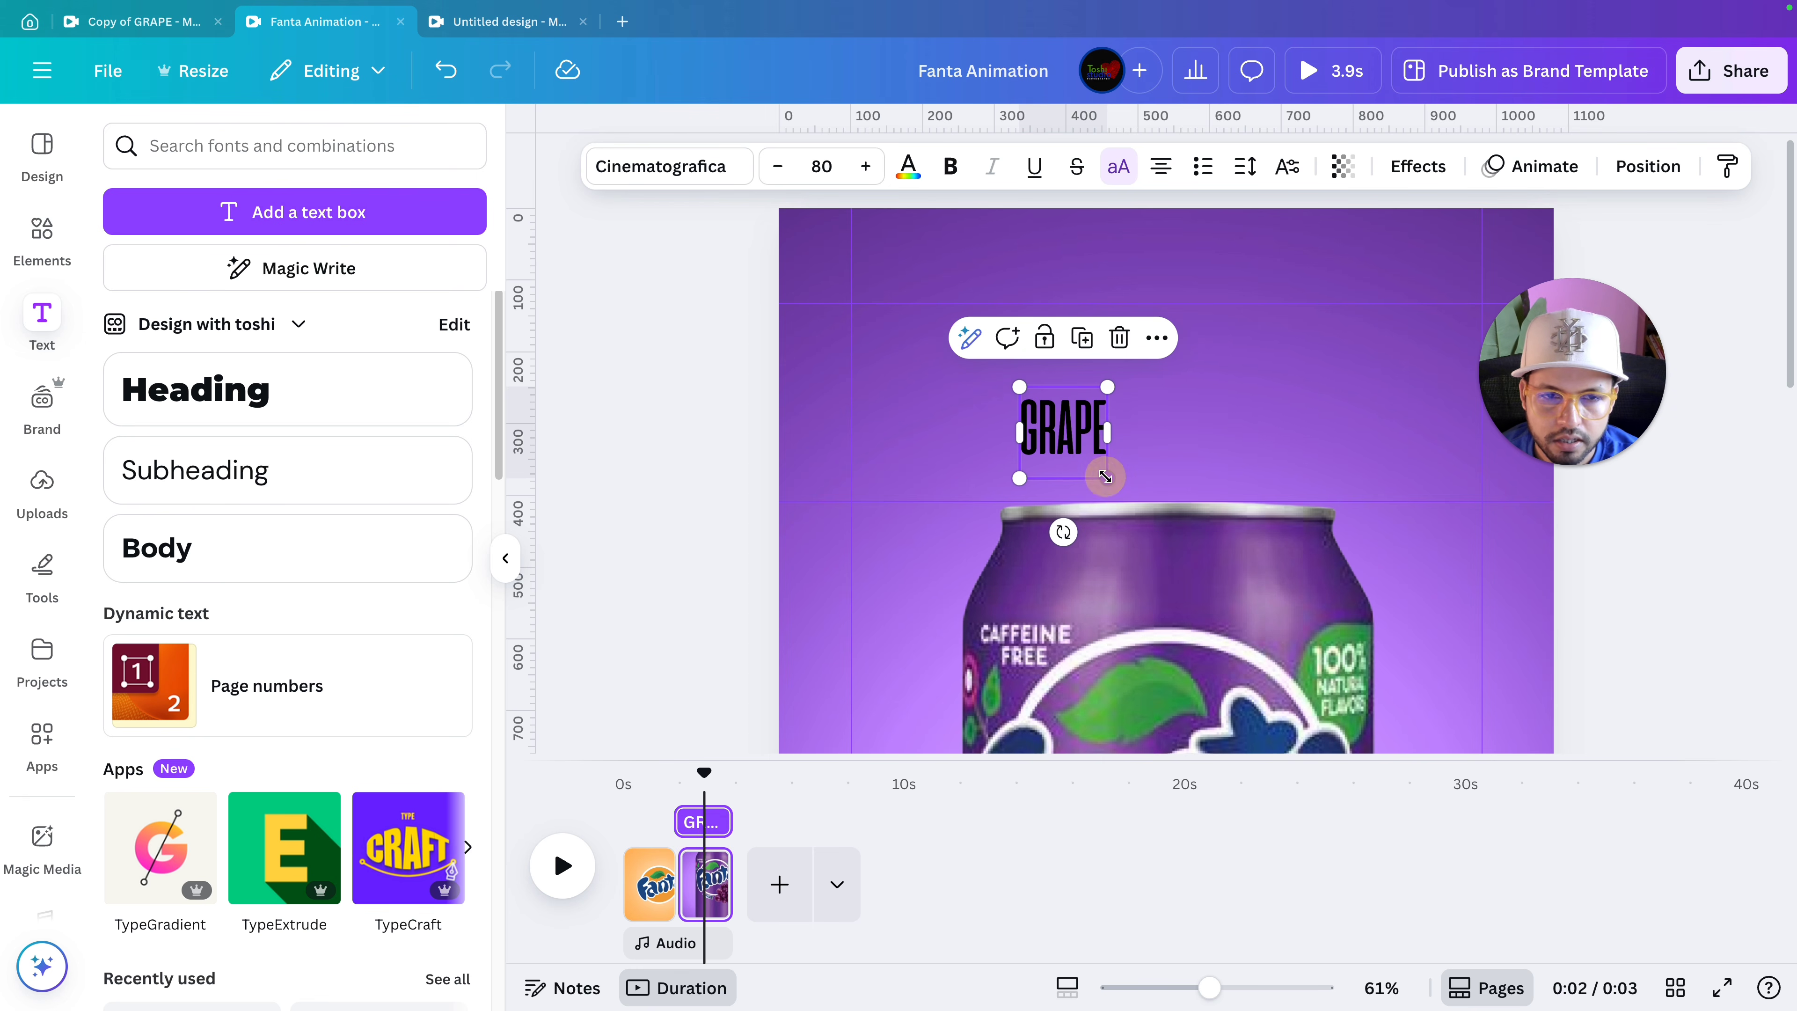
left_click_drag(1107, 480, 1269, 607)
left_click(1701, 594)
scroll(1415, 521, "up", 5)
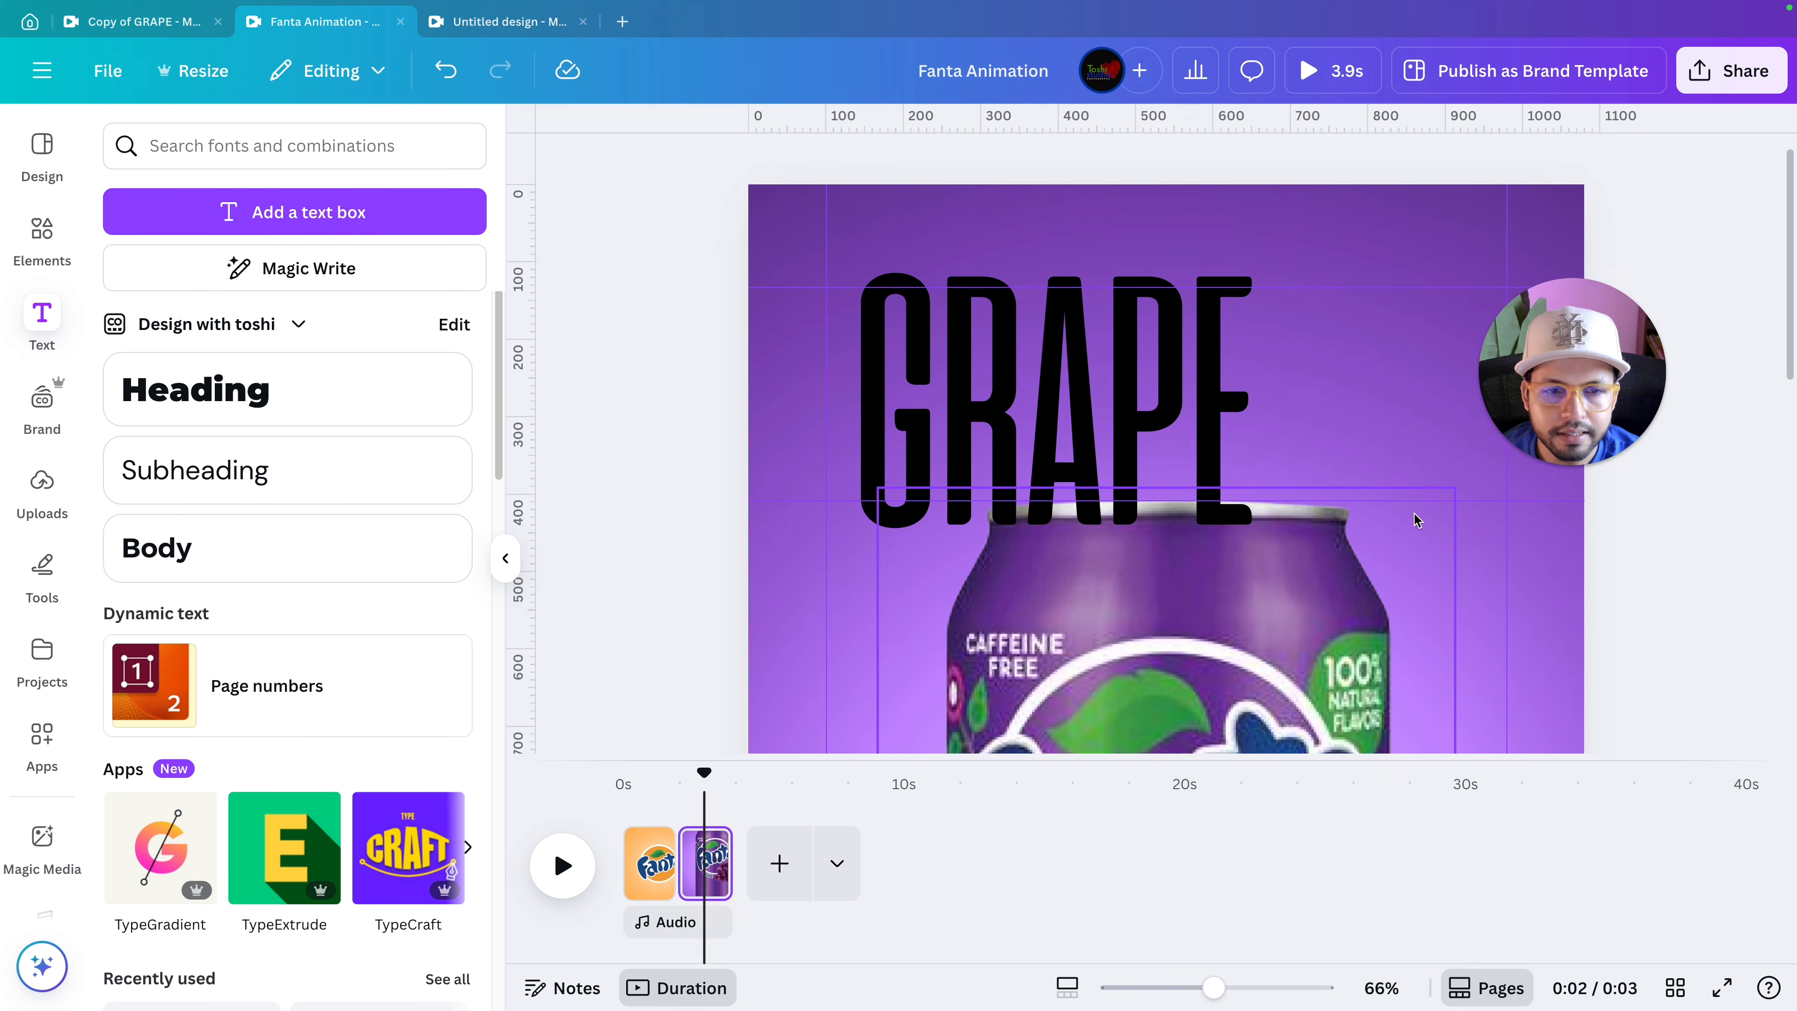
Center the GRAPE heading horizontally on the page with its lower edge overlapping the can's lid.
left_click(1132, 485)
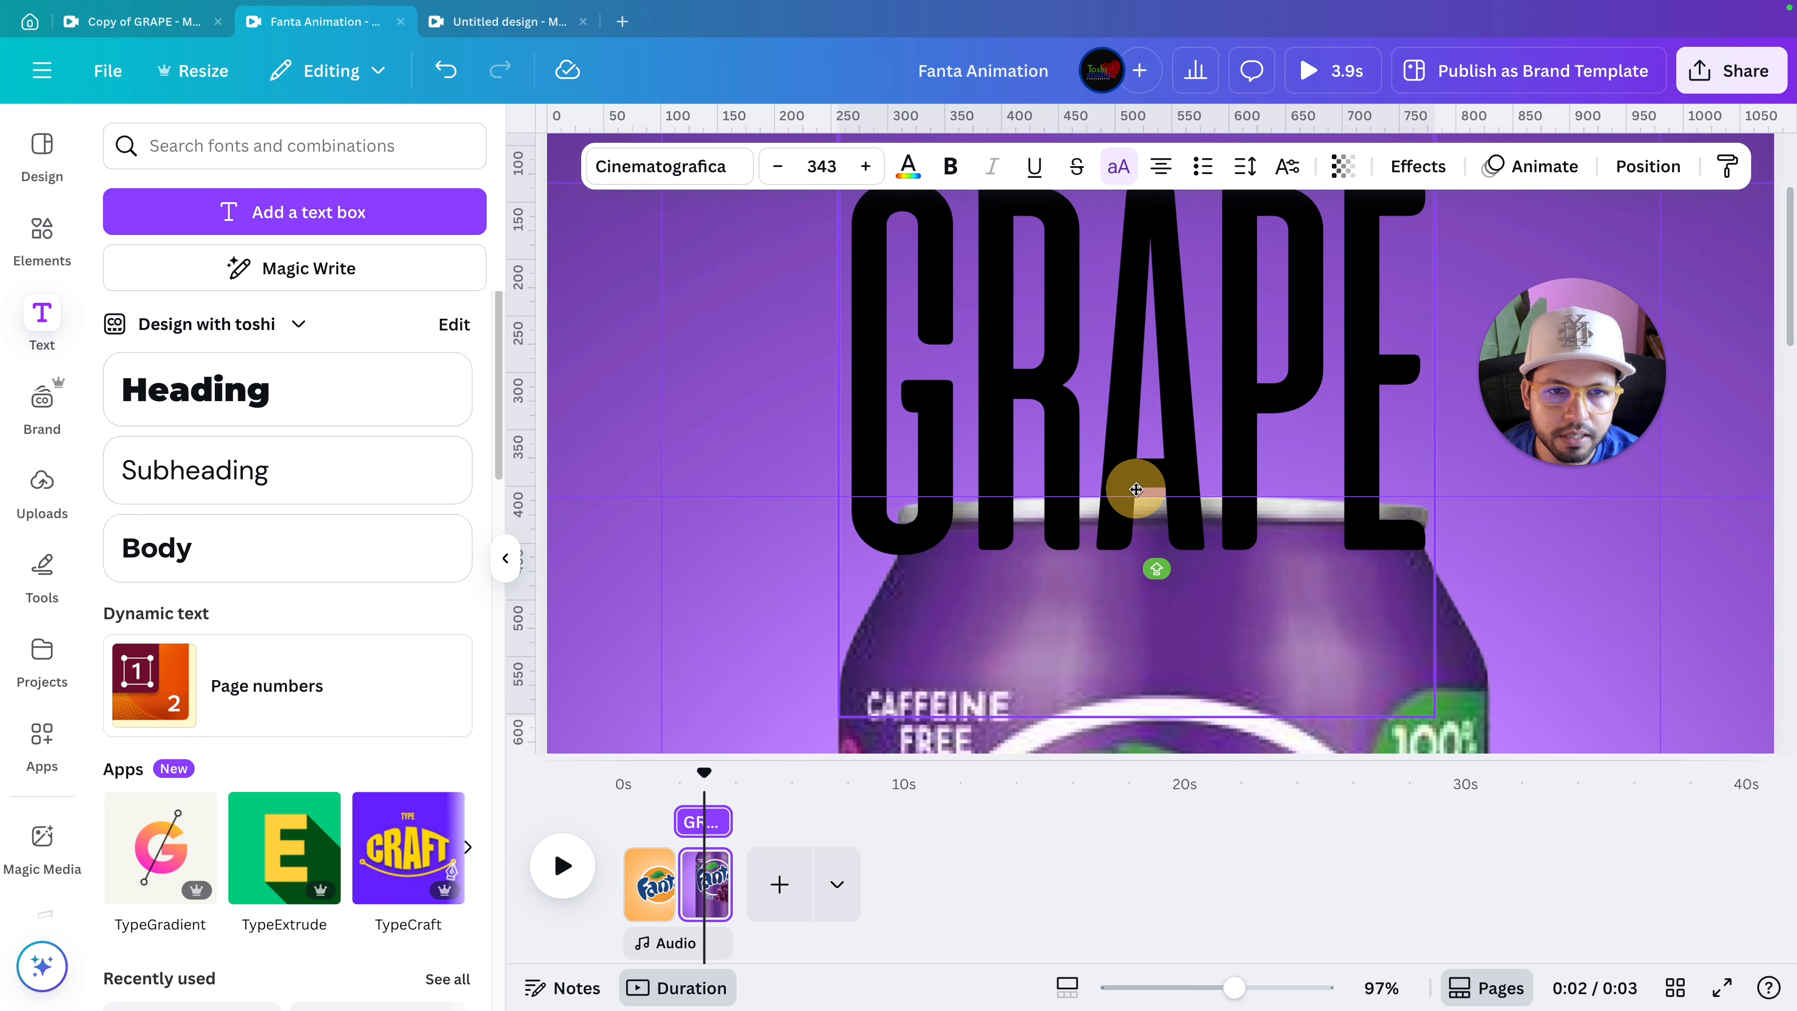
scroll(1139, 490, "down", 3)
left_click_drag(1147, 496, 1160, 490)
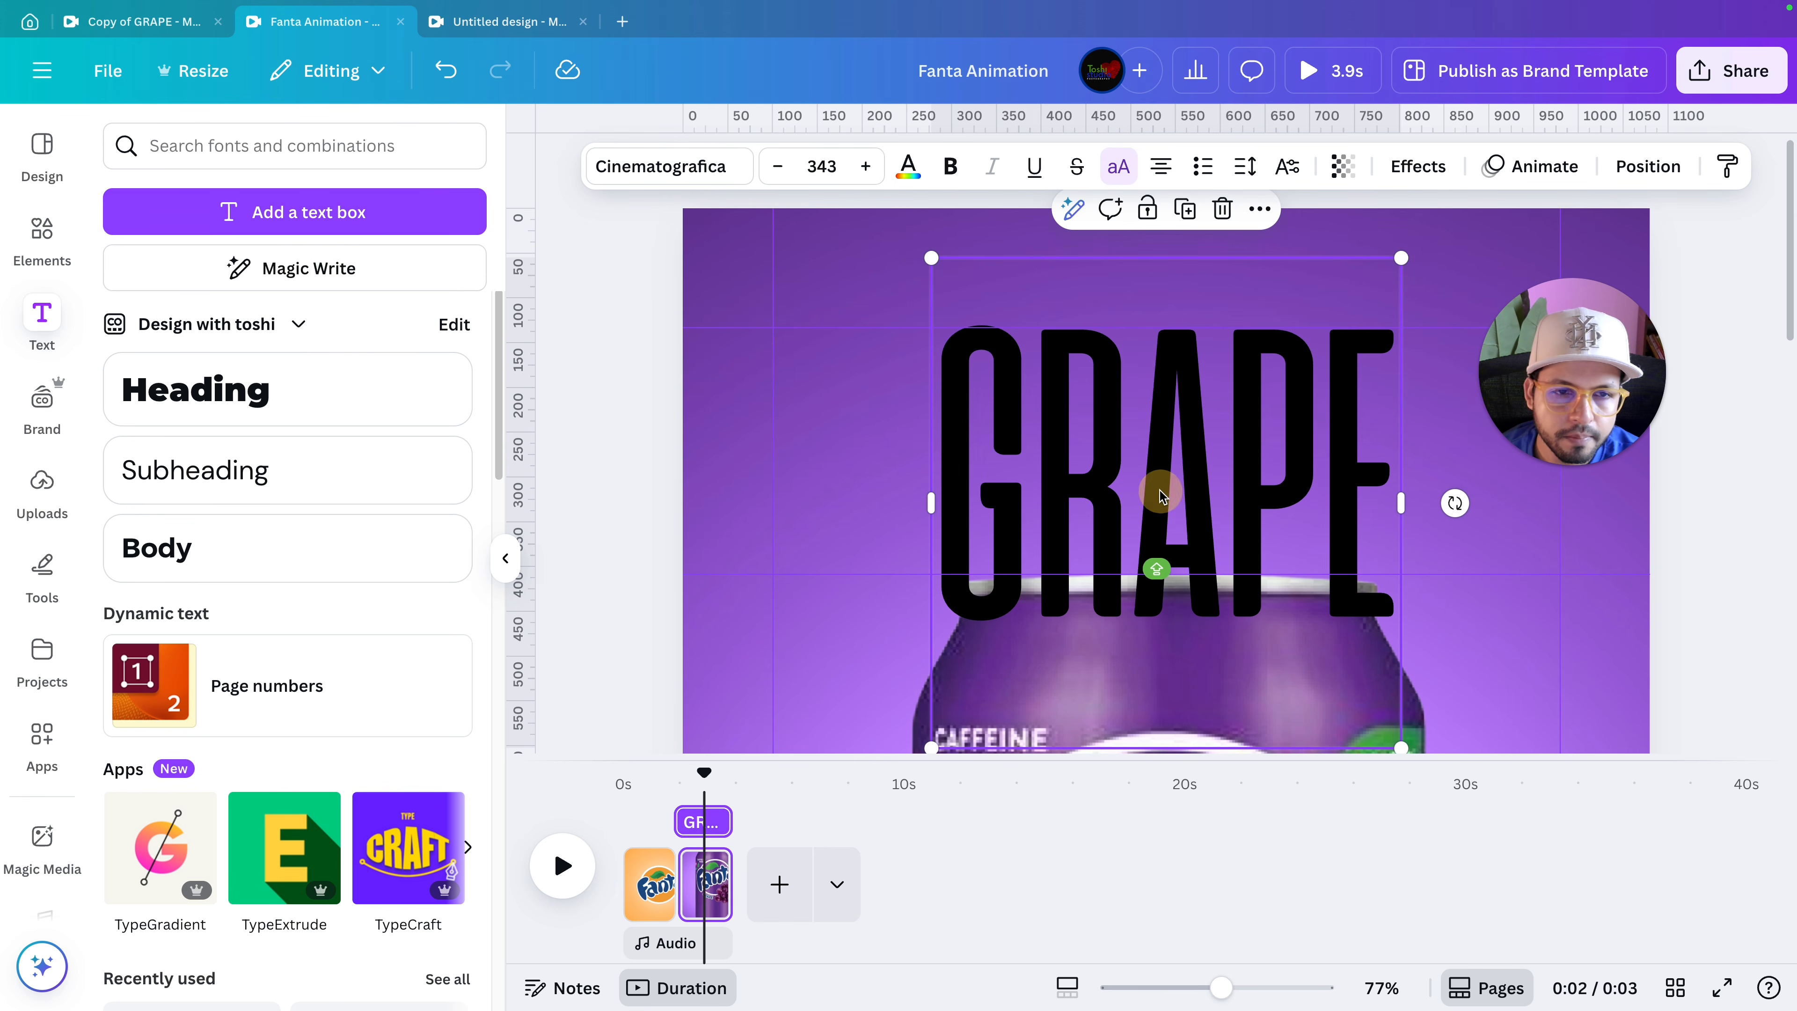
scroll(1160, 490, "down", 3)
mouse_move(1346, 598)
left_mouse_down()
mouse_move(1392, 655)
mouse_move(1337, 602)
left_mouse_up()
left_click(1237, 544)
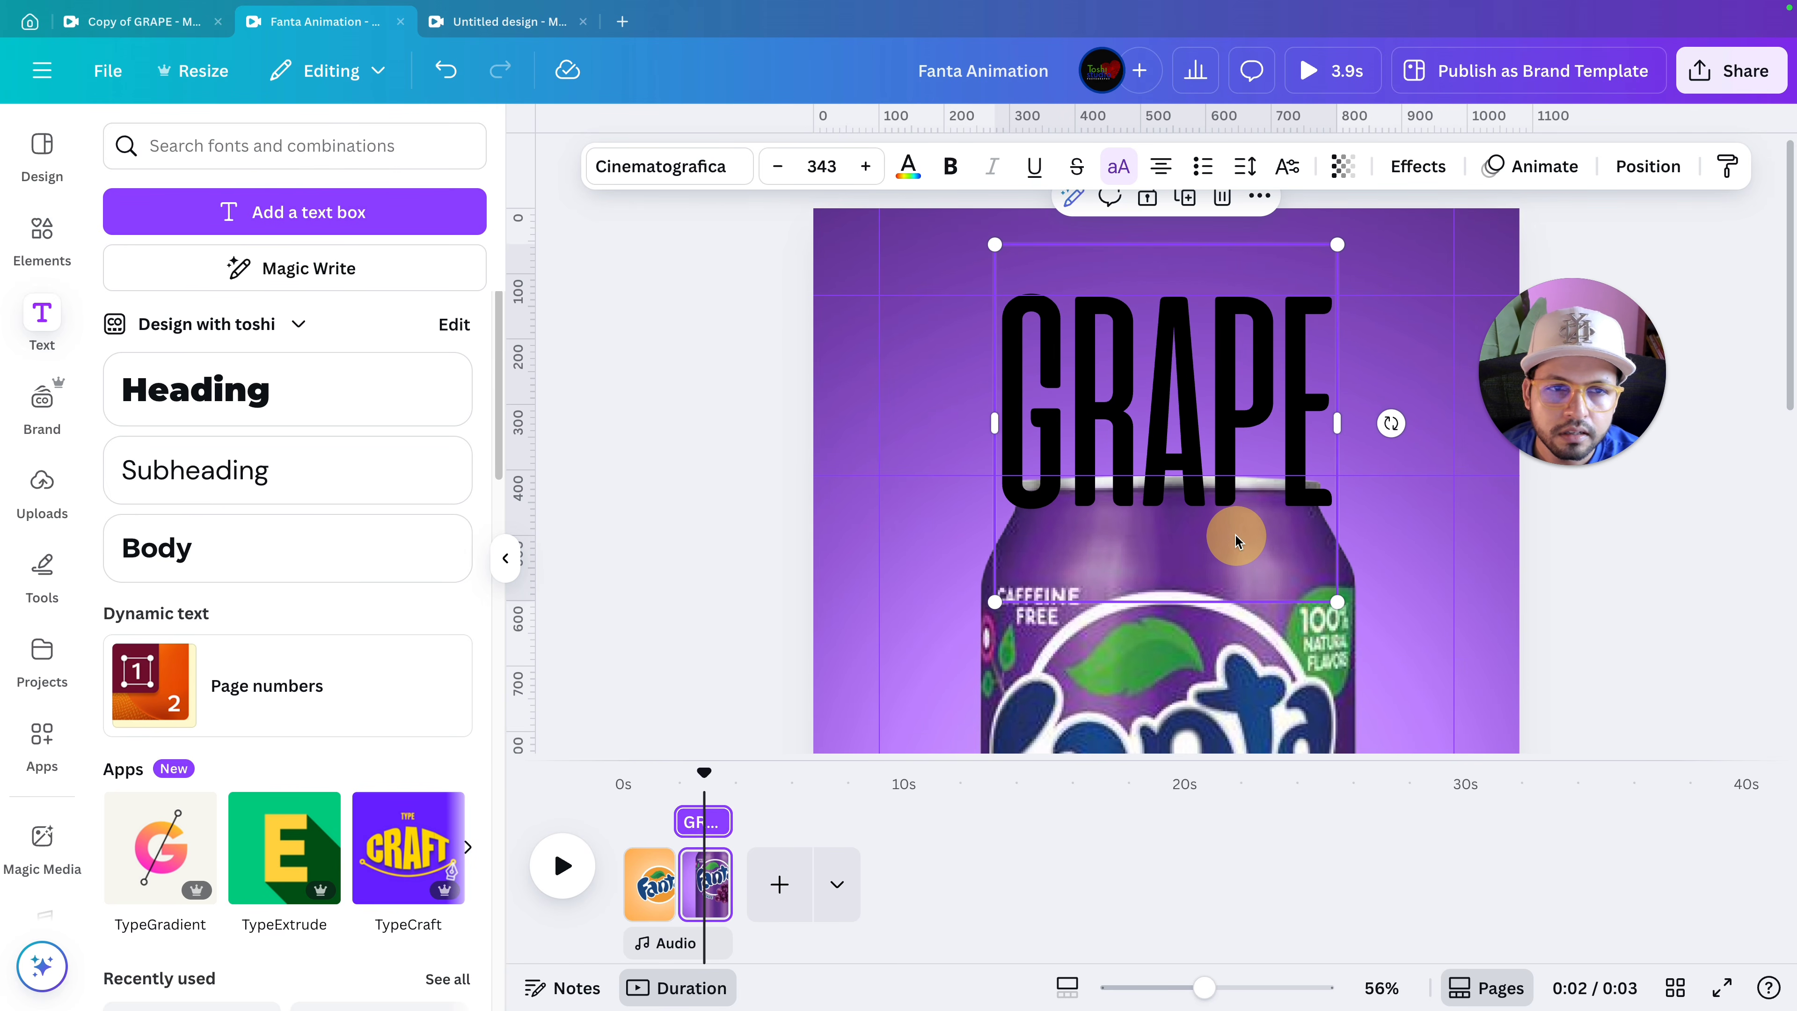
scroll(1371, 538, "down", 2)
scroll(1373, 543, "up", 3)
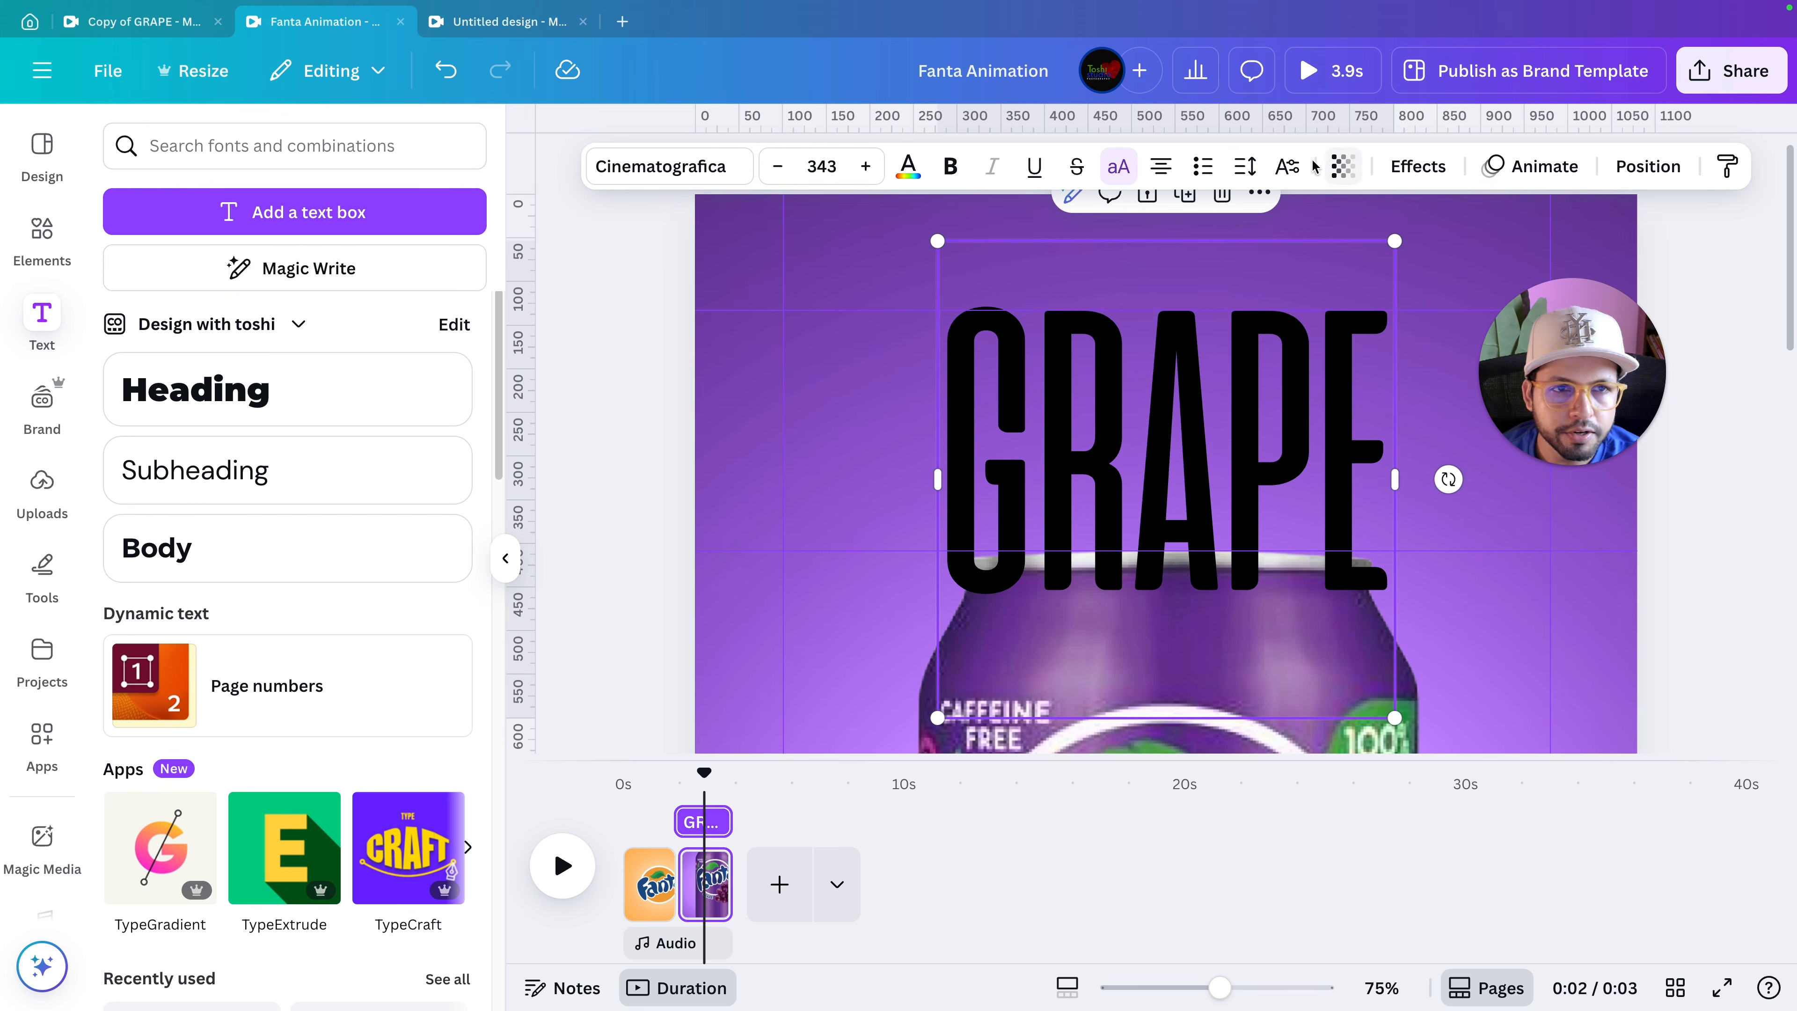
left_click(1247, 167)
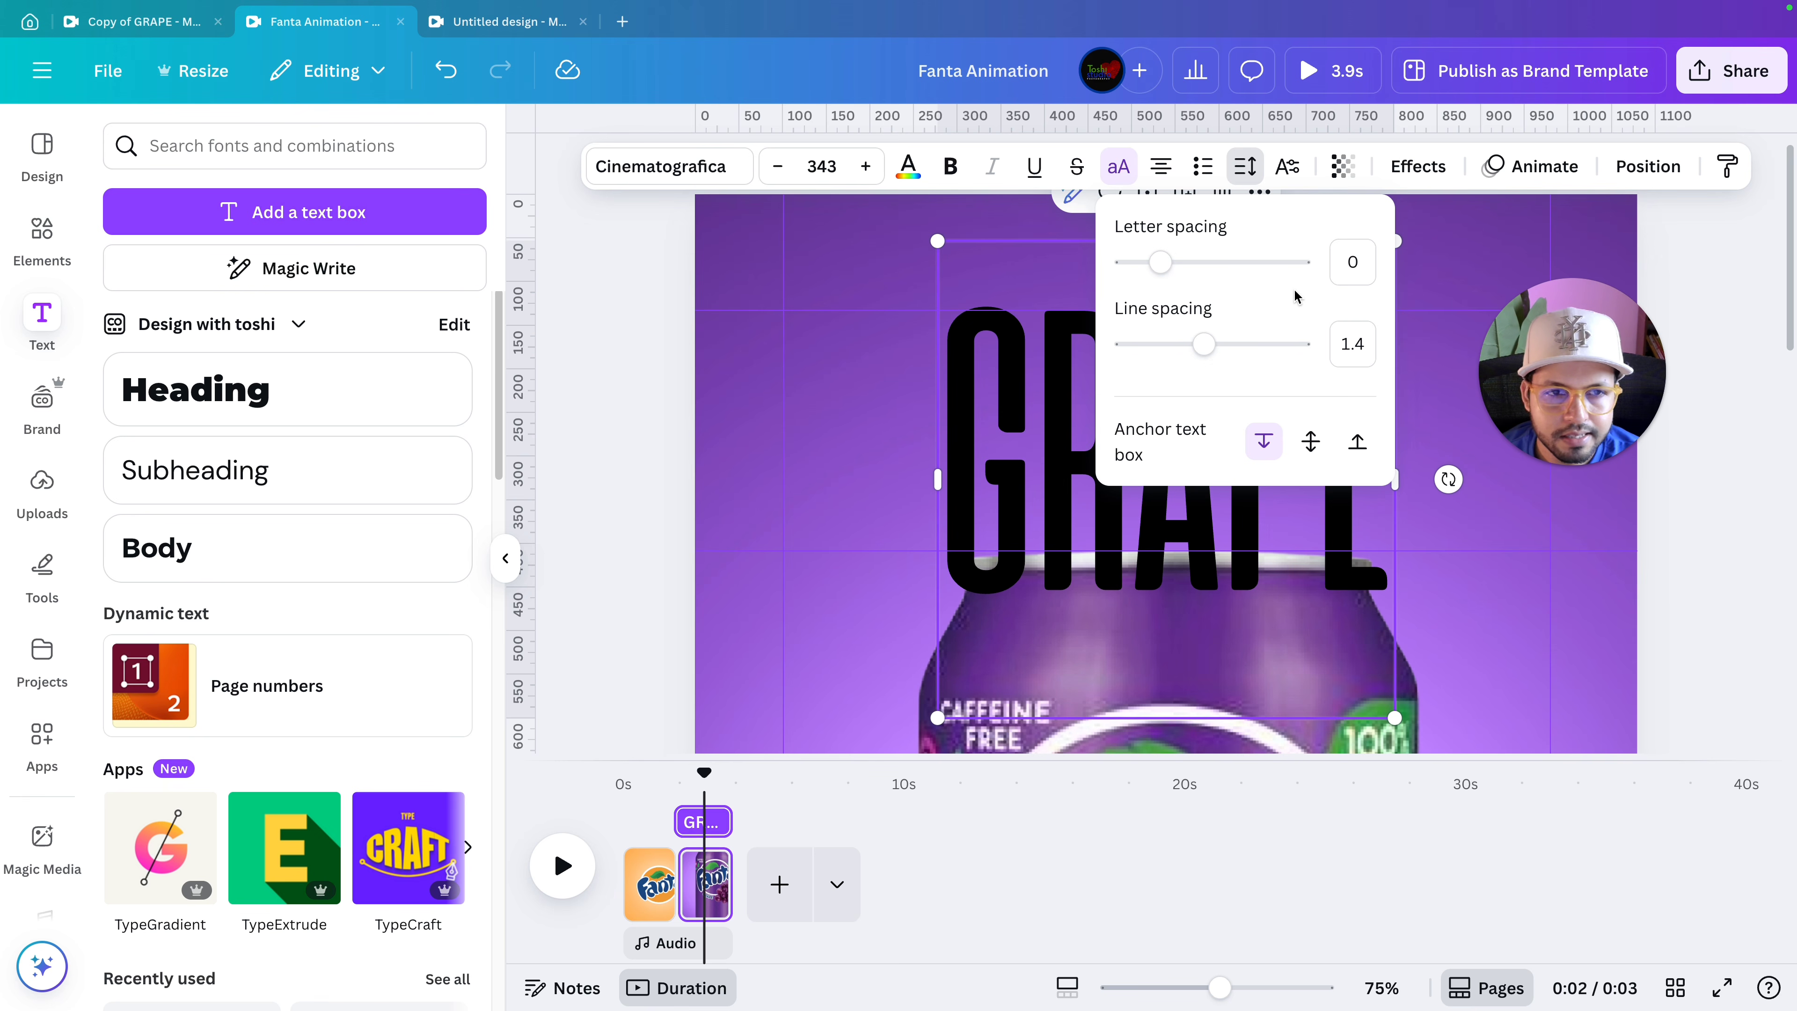
left_click(1435, 403)
scroll(1435, 404, "down", 4)
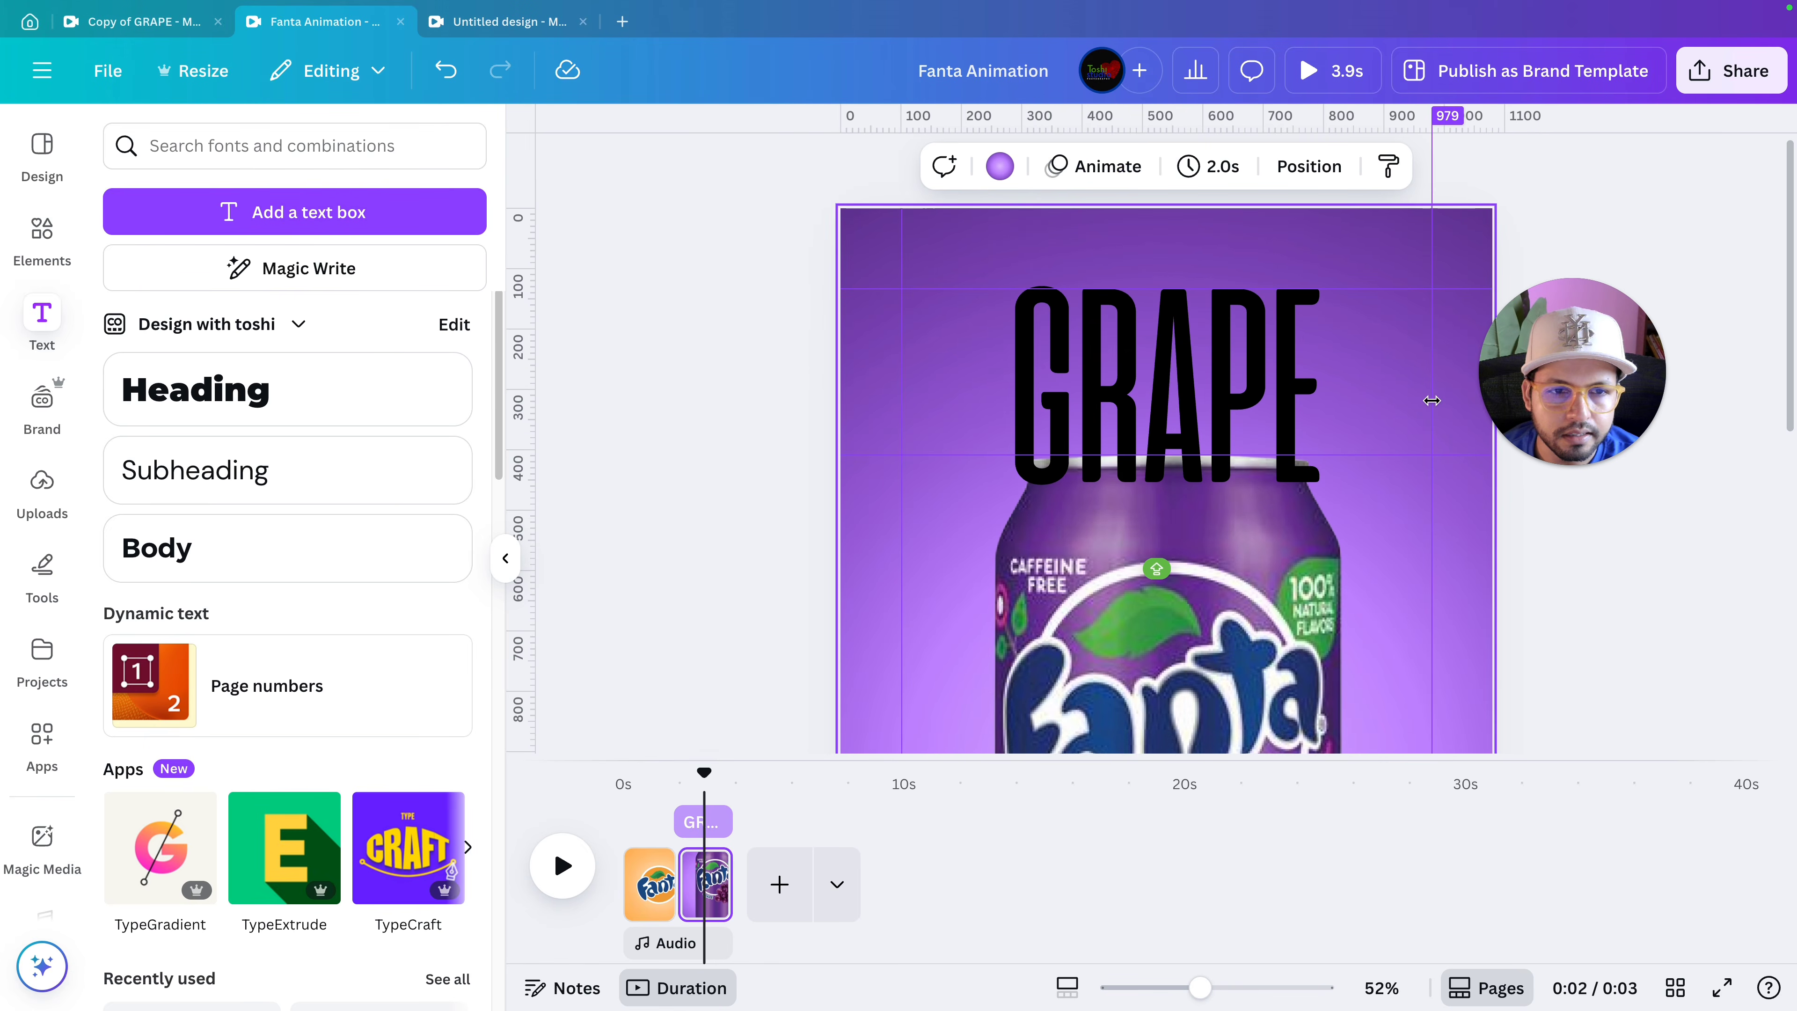
Widen the letter spacing of the GRAPE heading so it extends slightly beyond the can's width.
left_click(1223, 357)
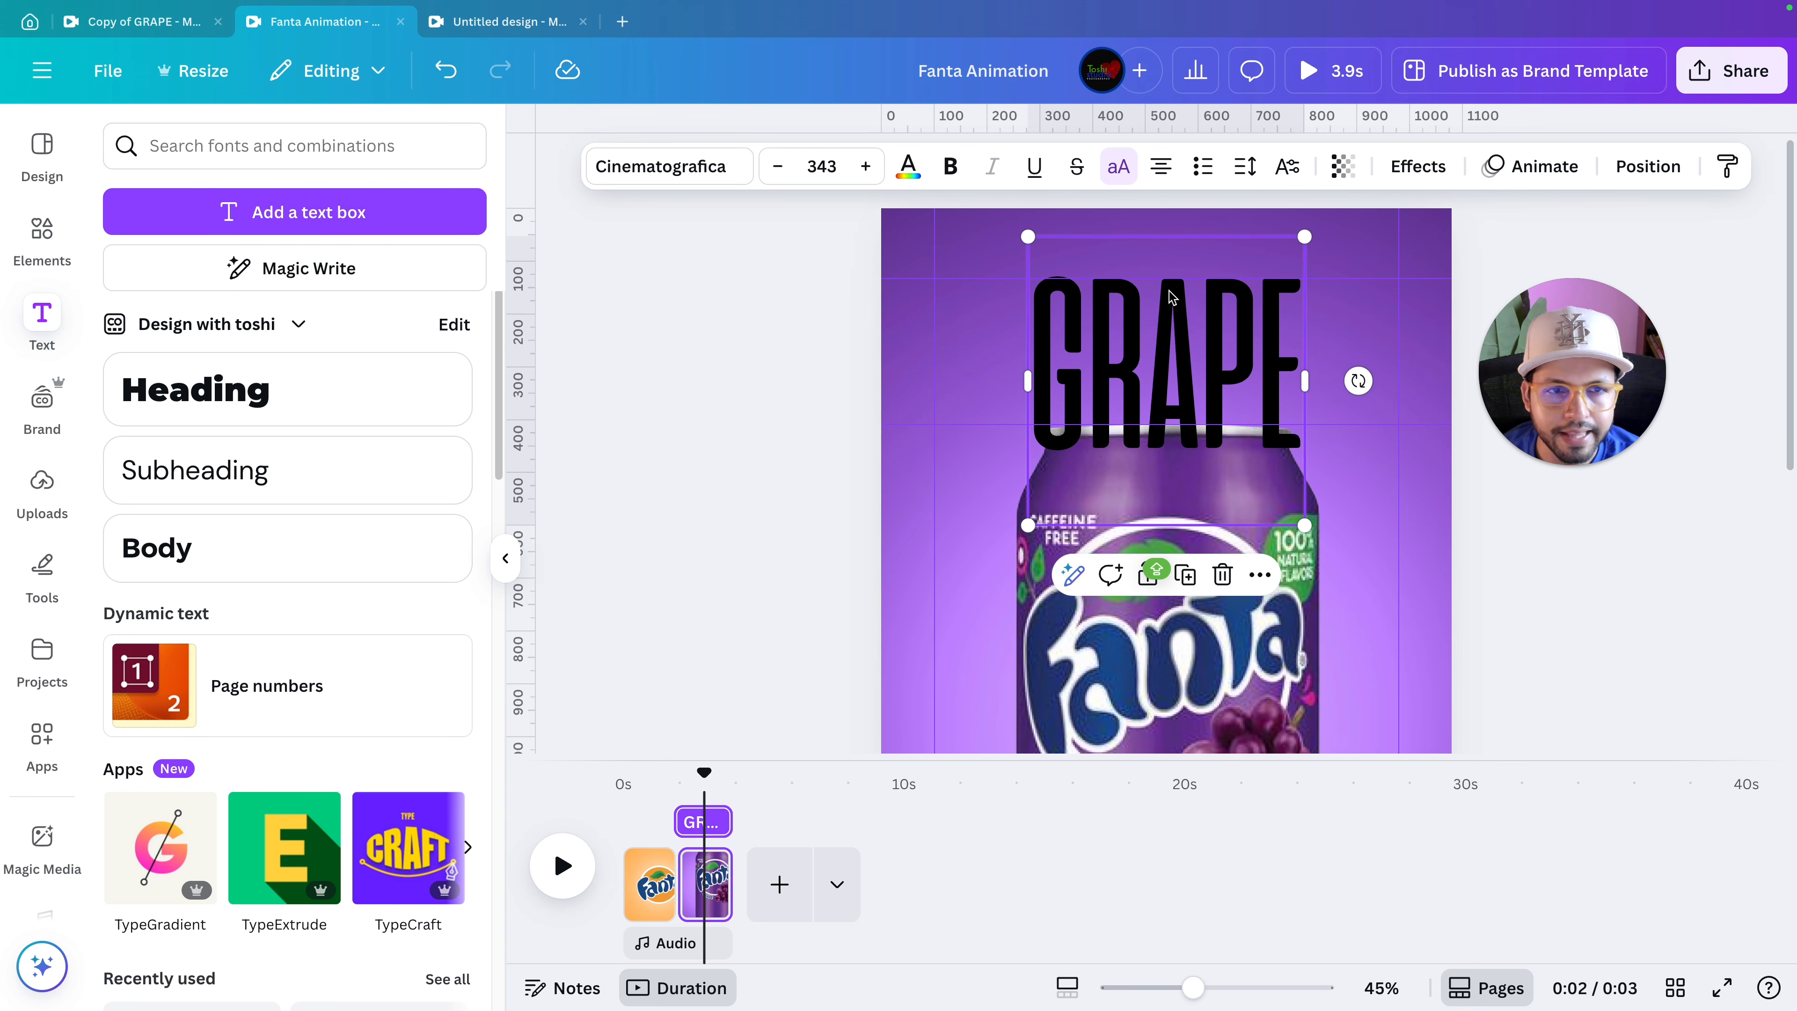
left_click(1245, 167)
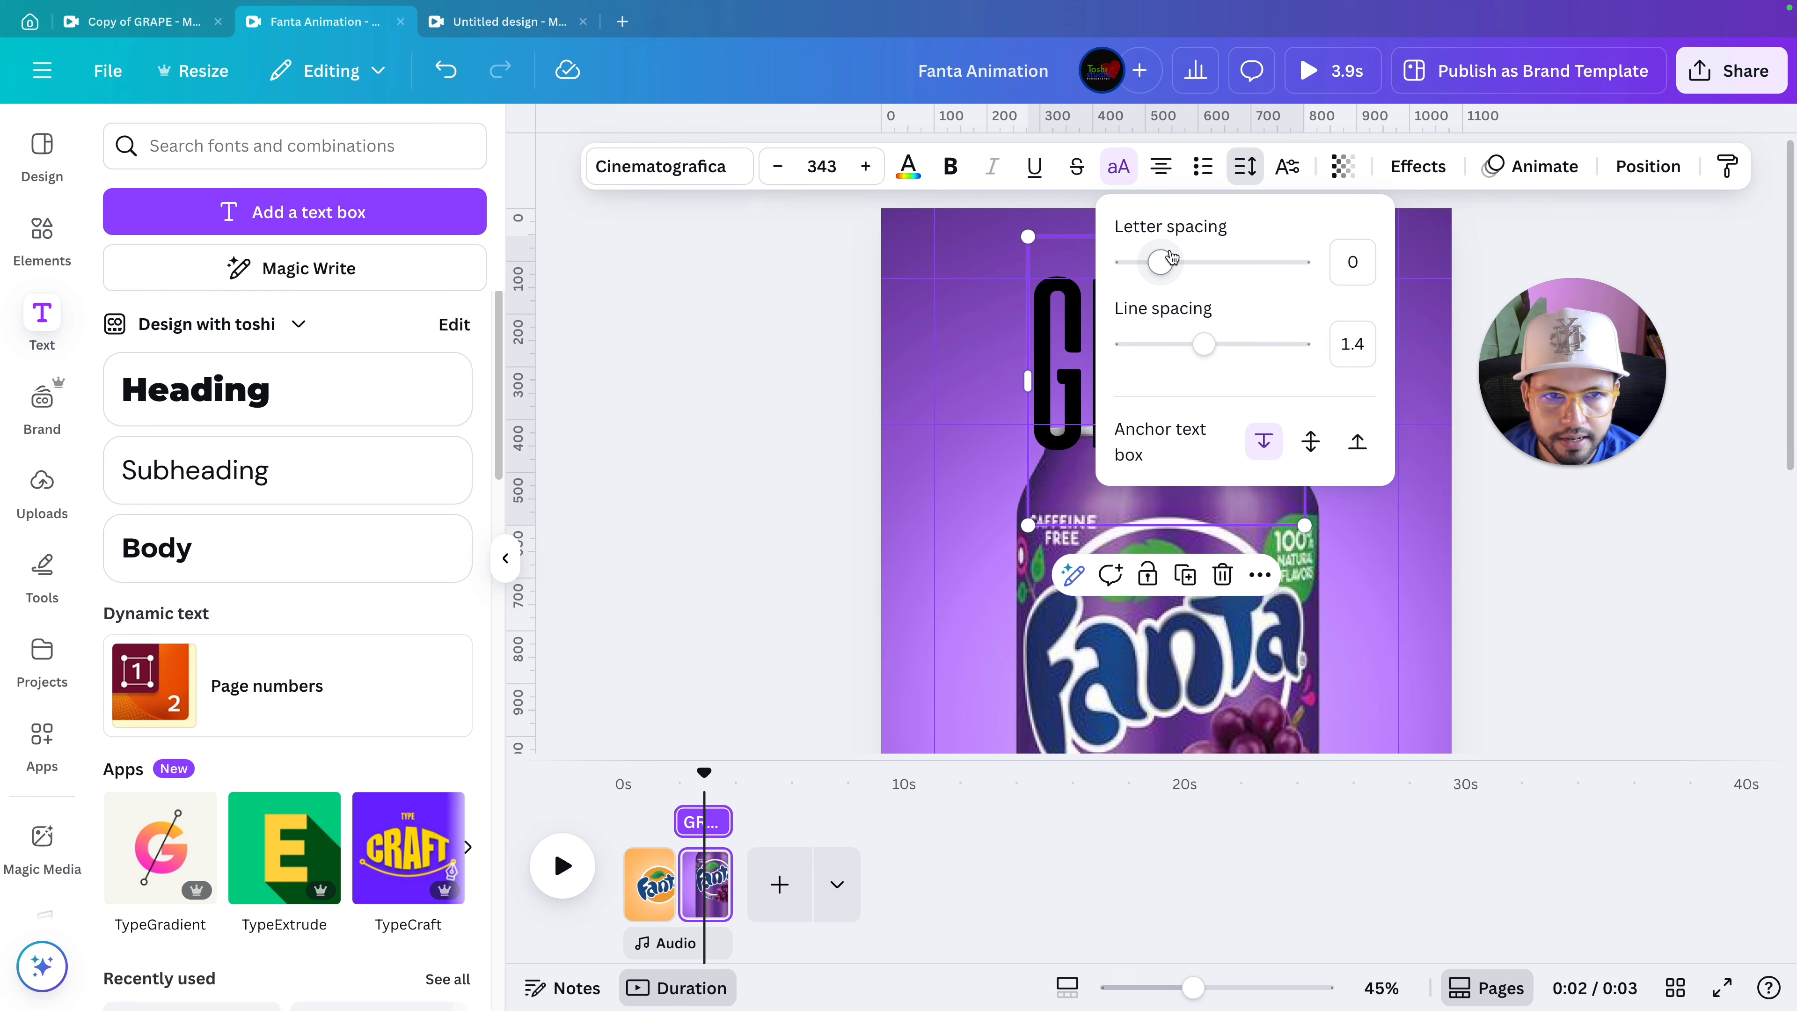
left_click_drag(1172, 264, 1180, 261)
left_click(1478, 545)
scroll(1478, 546, "down", 3)
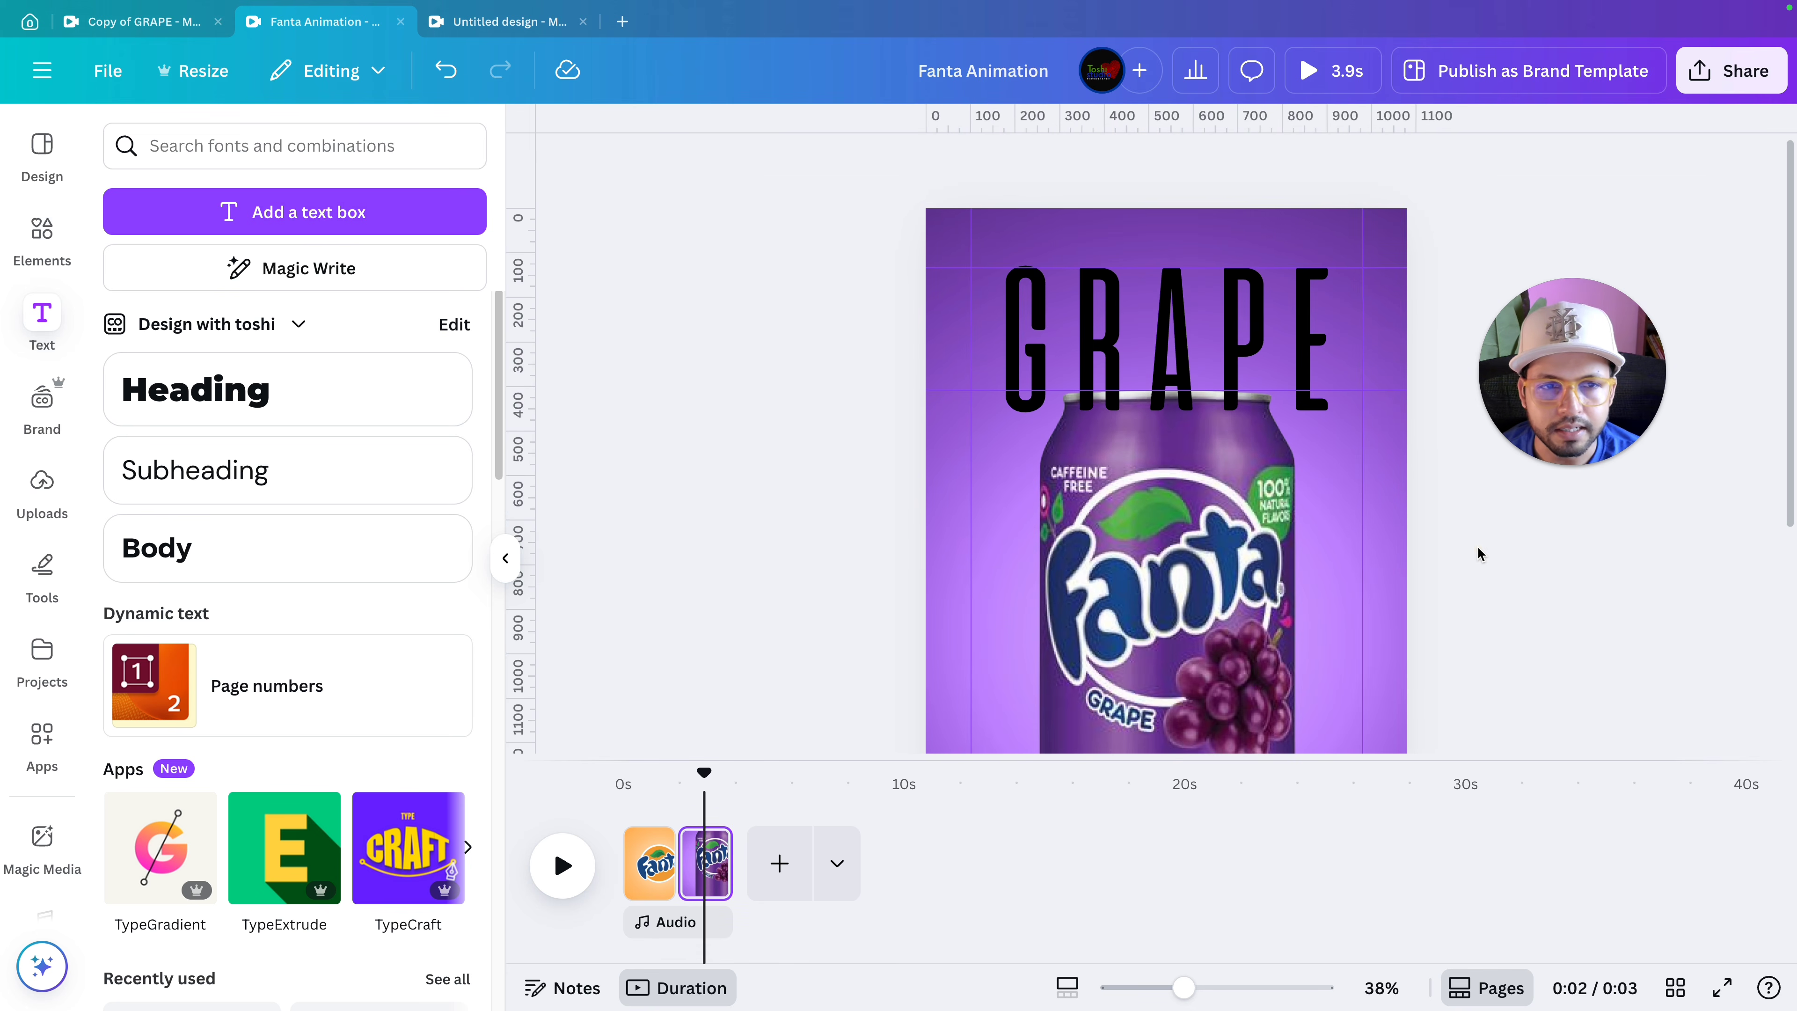
scroll(1477, 545, "up", 3)
scroll(1477, 545, "up", 2)
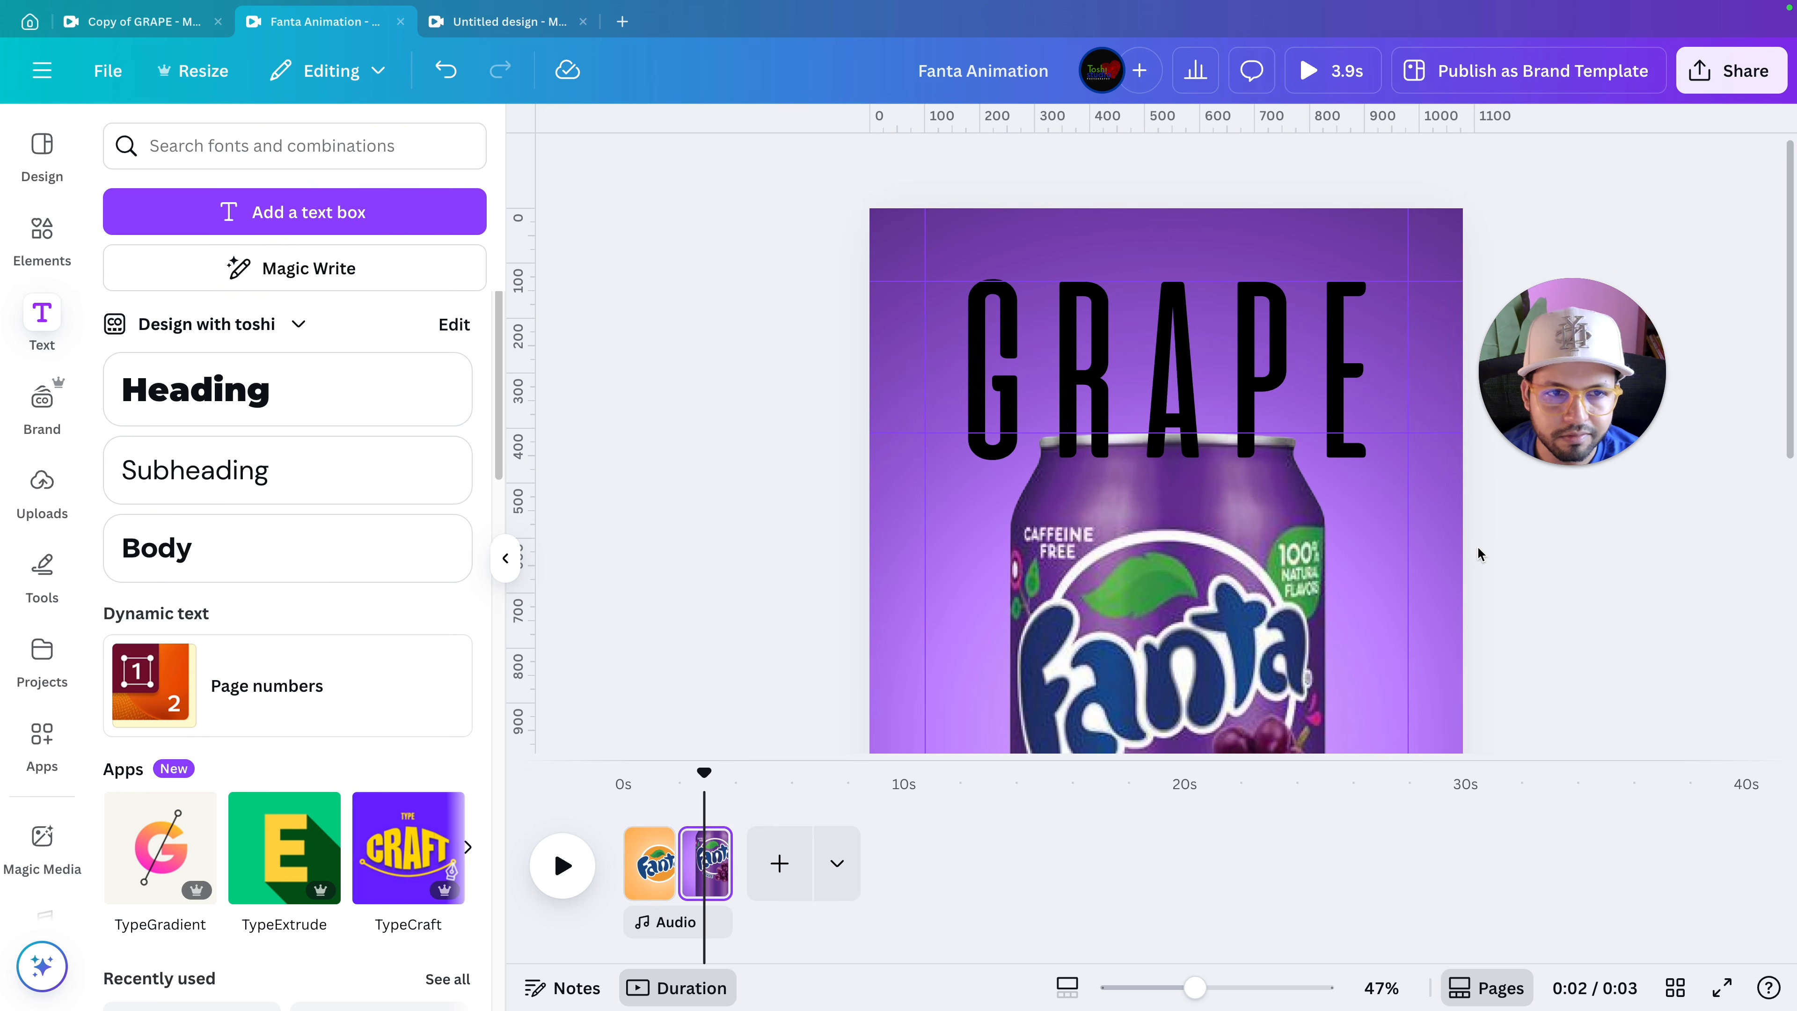
Apply the Lift text effect with an intensity of 50 to the GRAPE heading.
left_click(1206, 334)
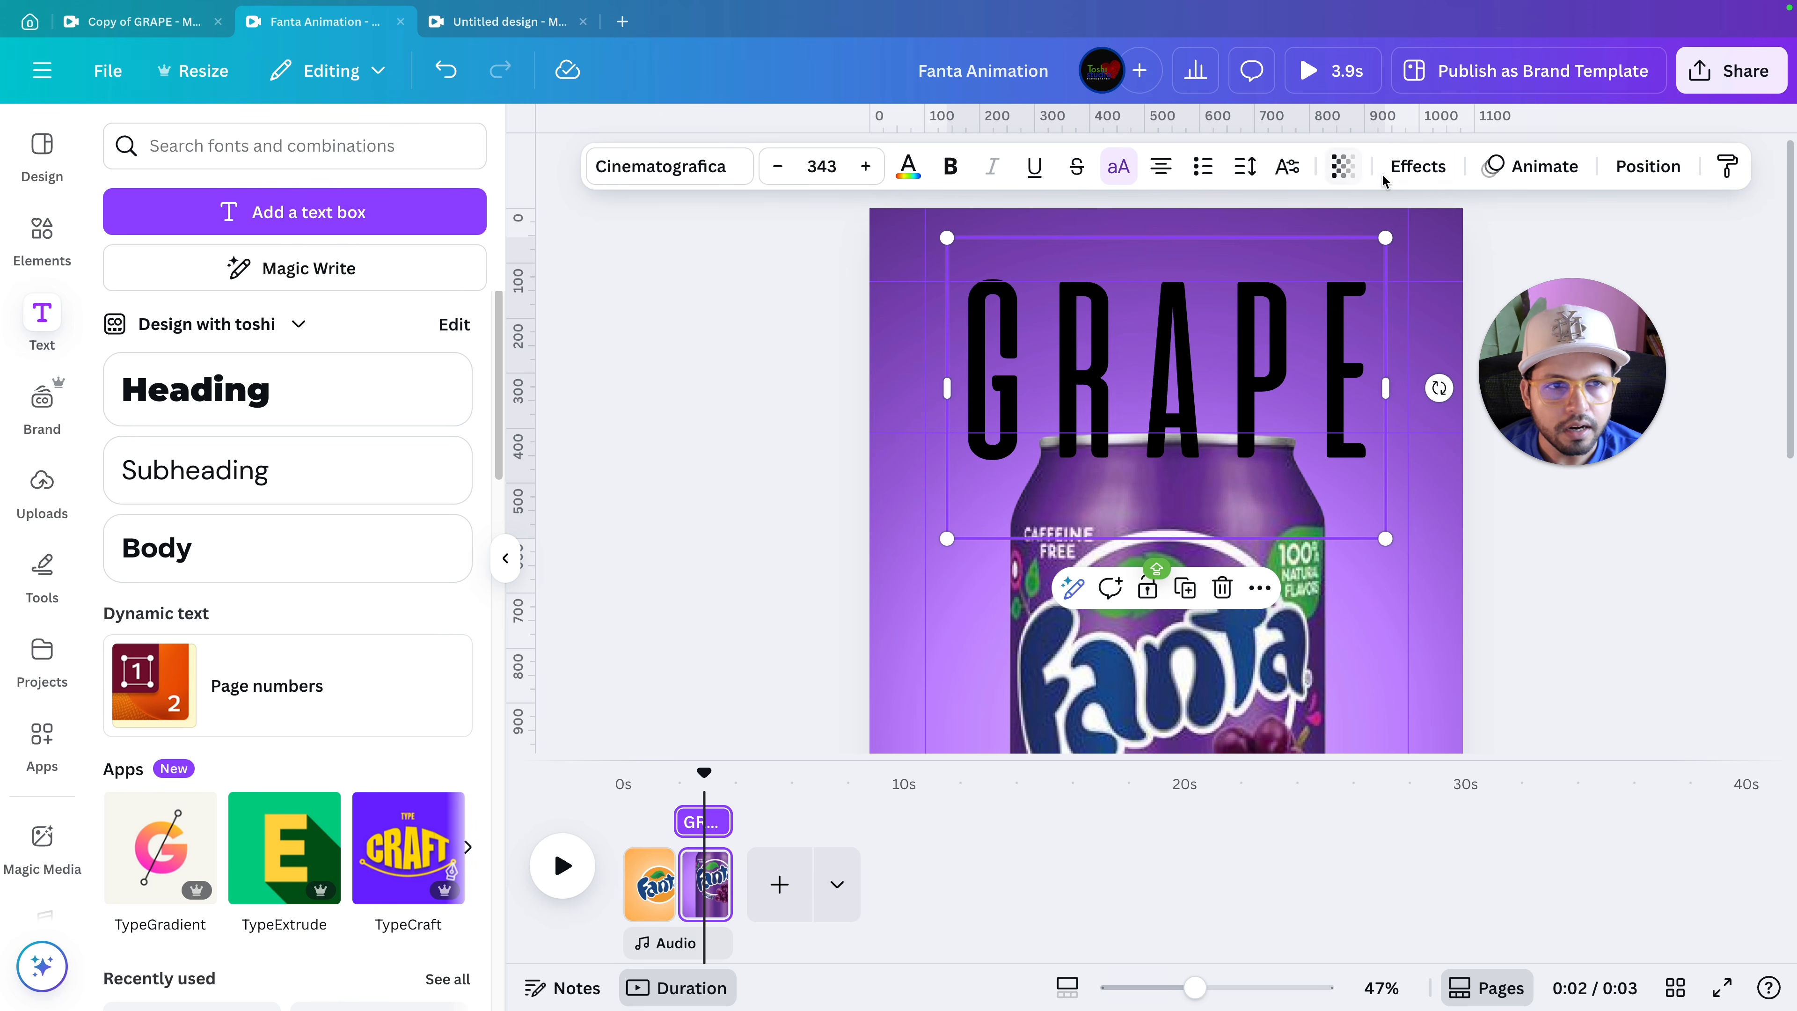
left_click(1417, 167)
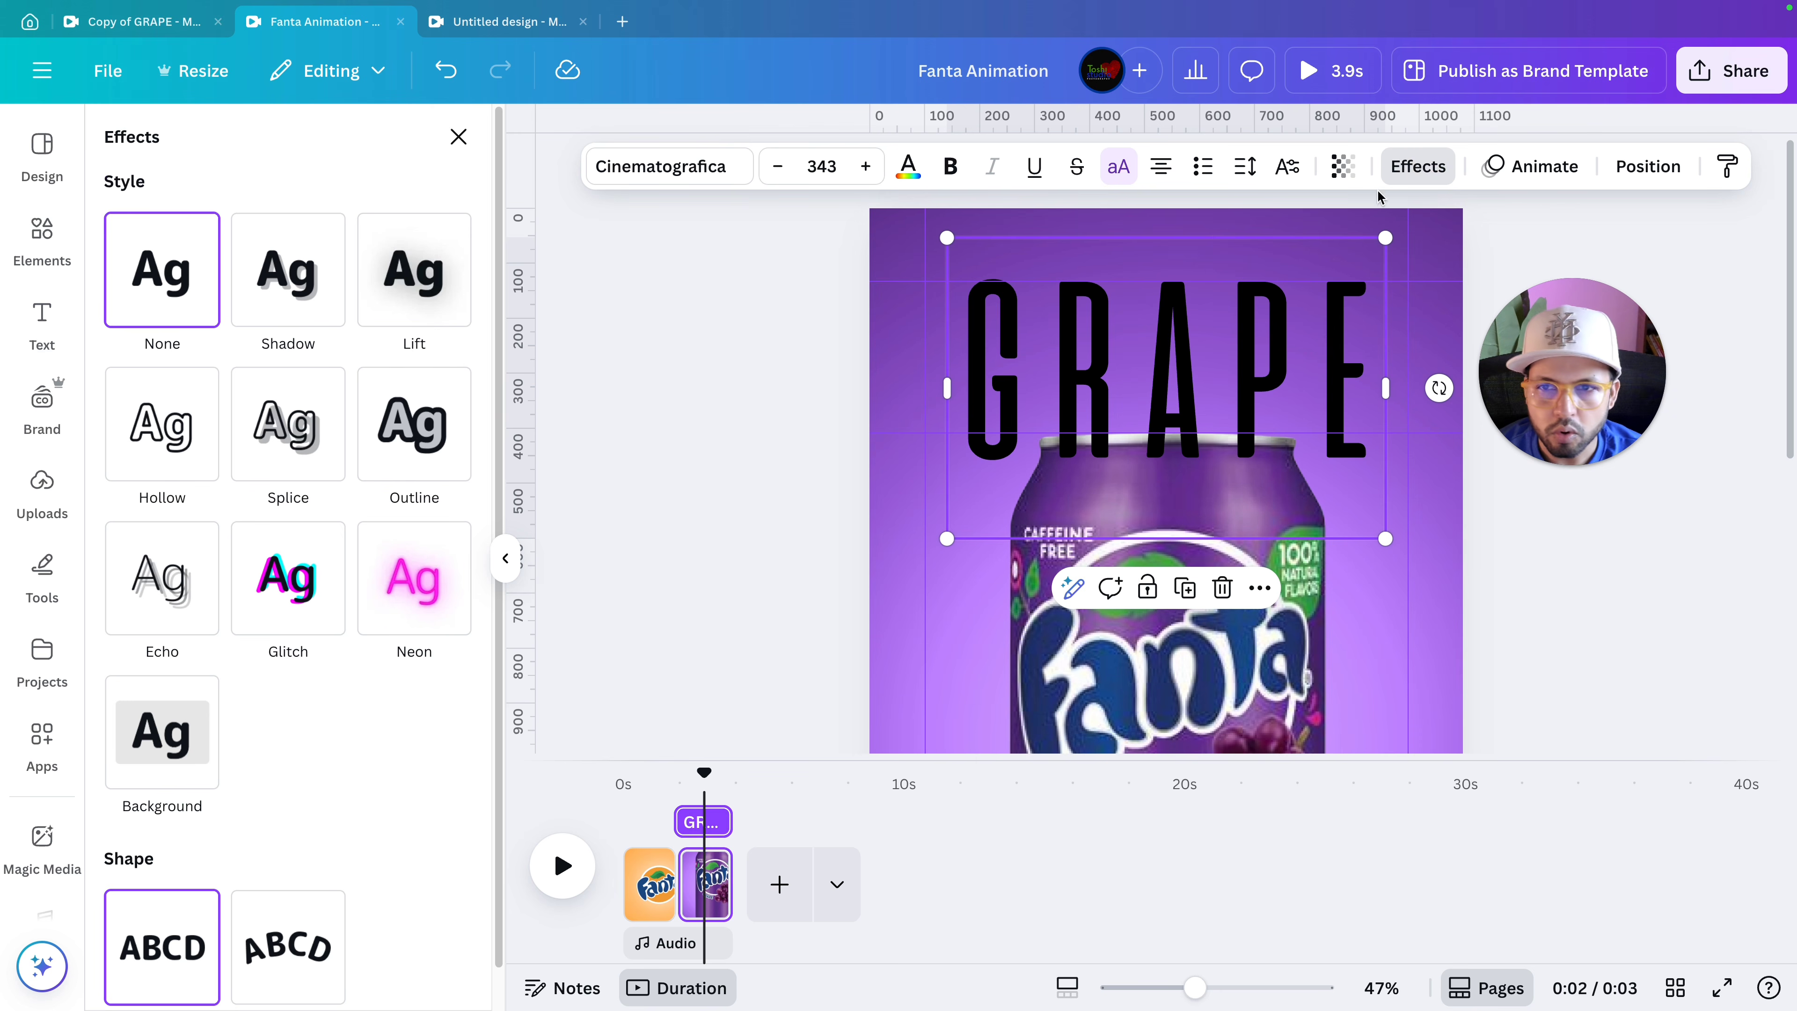
left_click(404, 314)
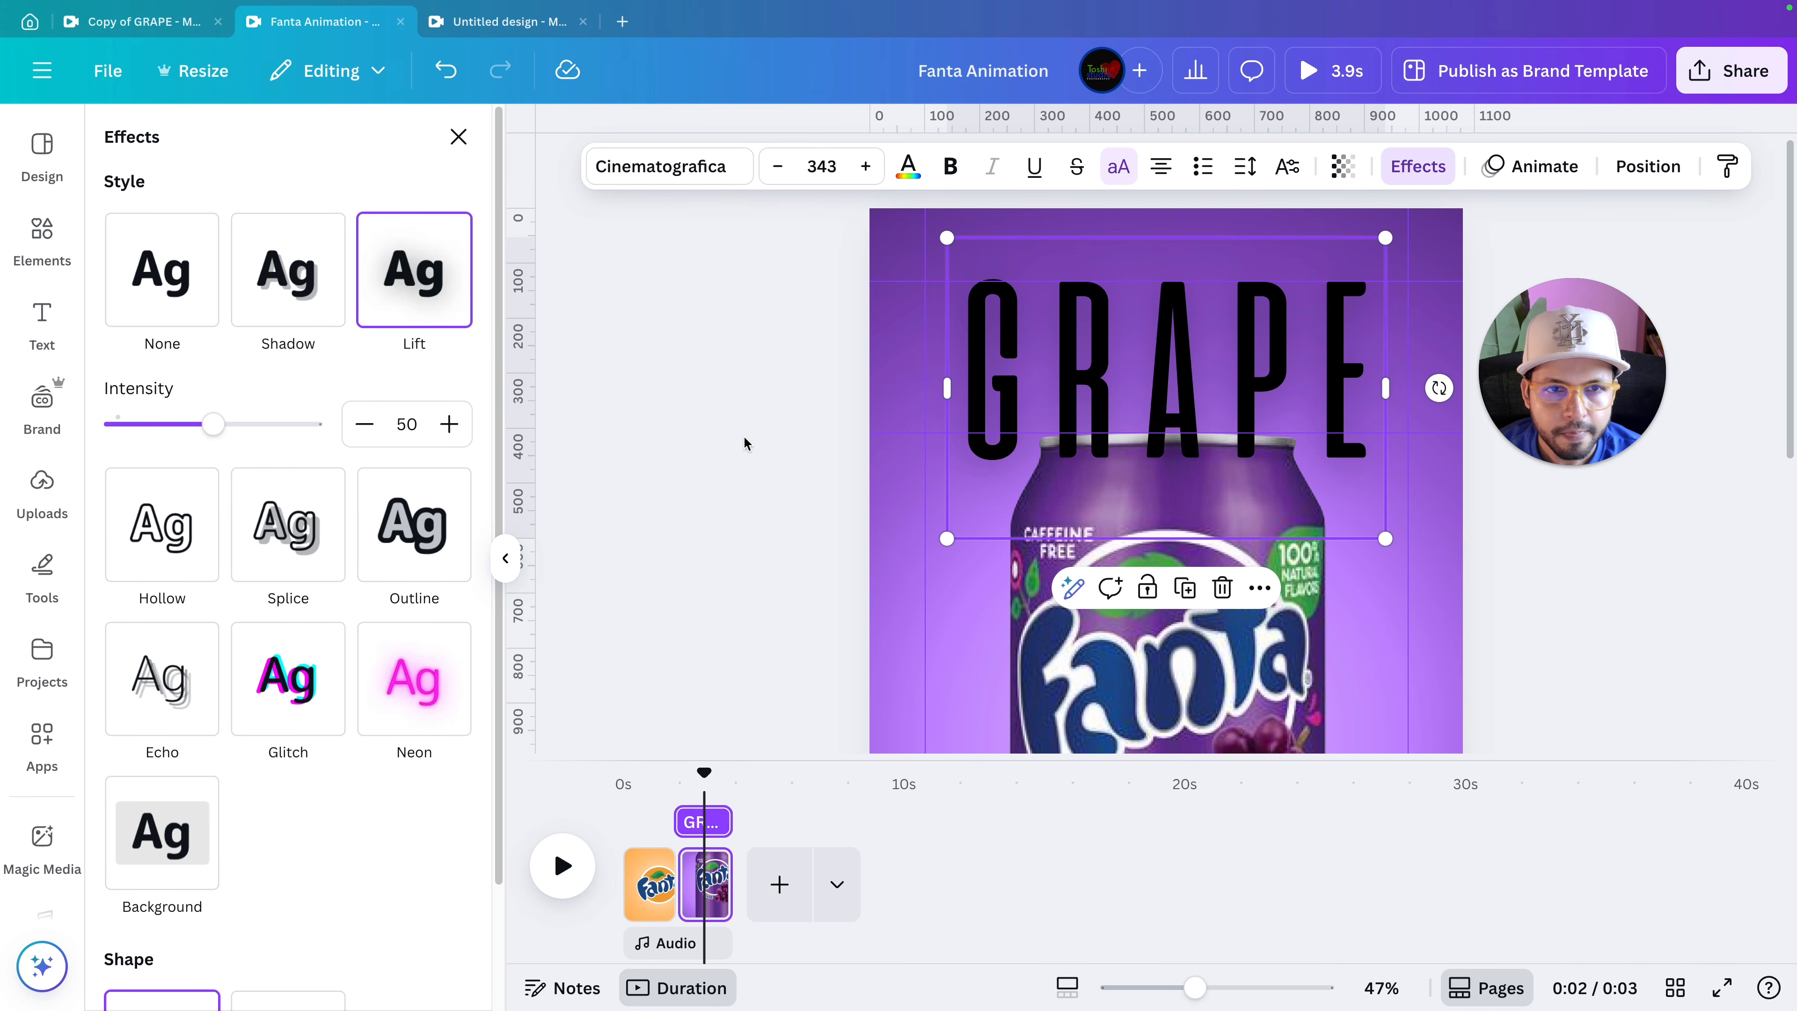
Color the GRAPE heading light purple #BF84FF, sampled from the background beside the can.
left_click(911, 178)
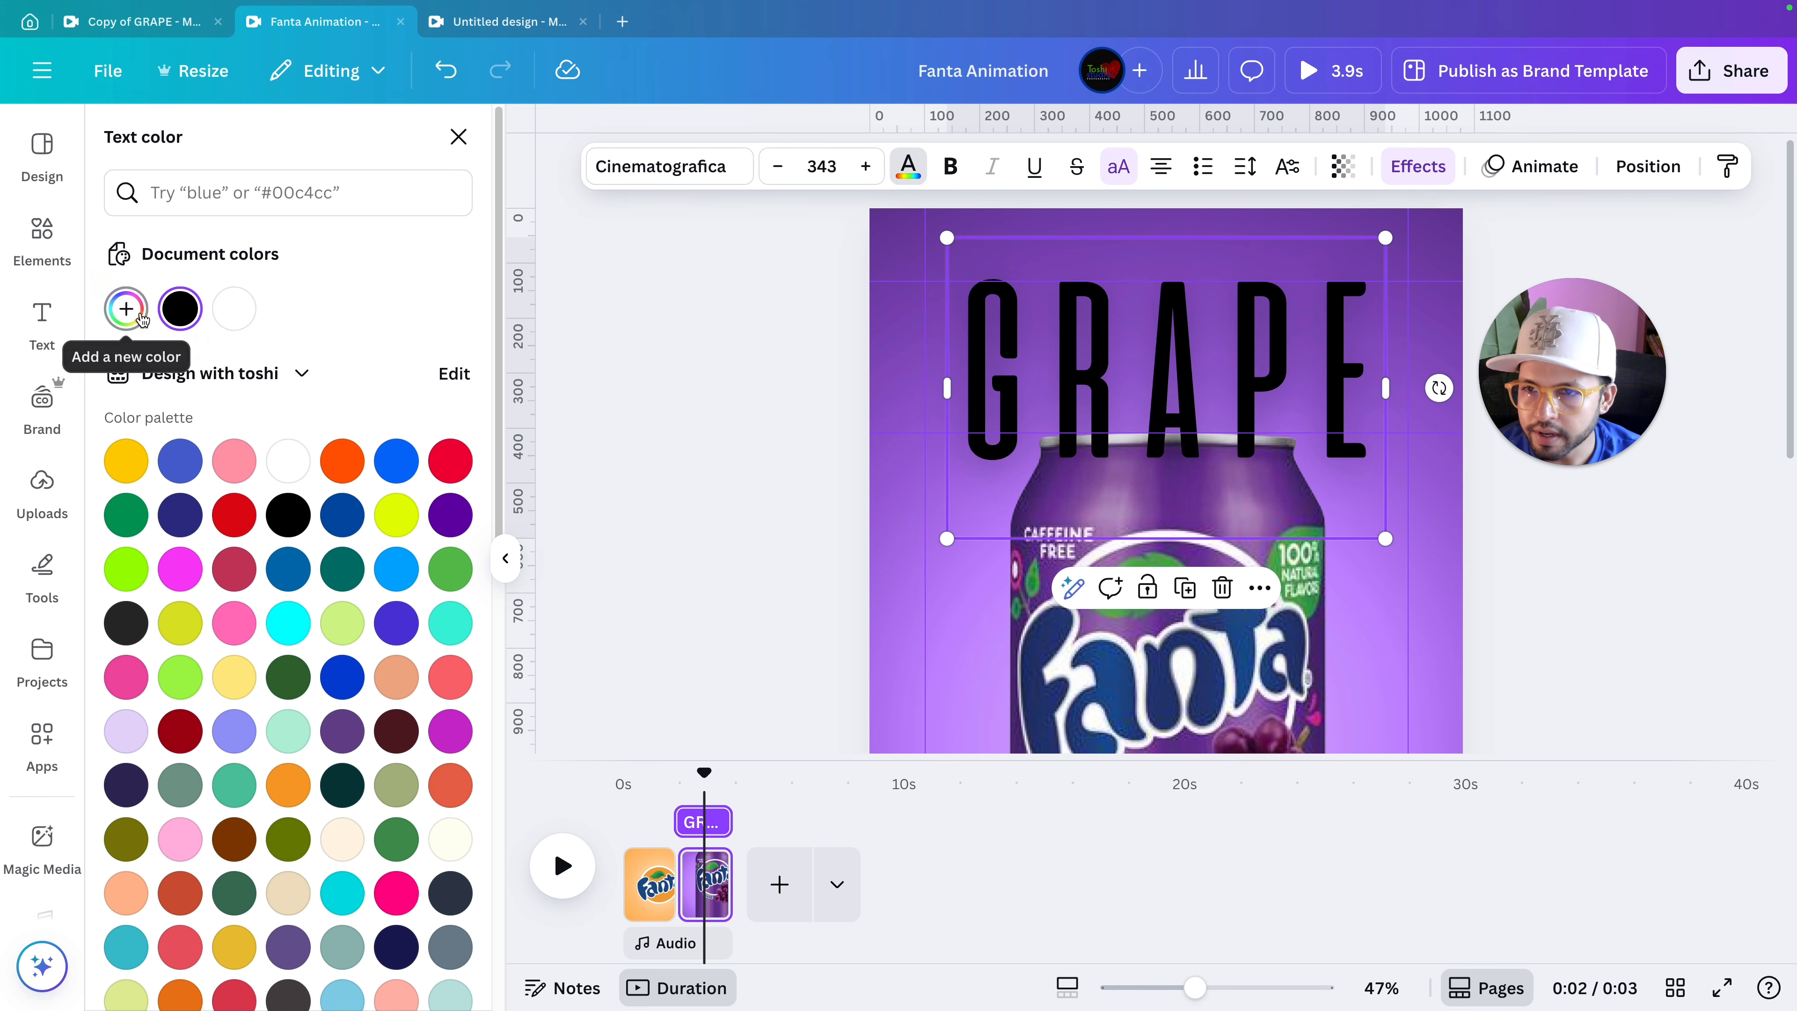
left_click(128, 309)
left_click(437, 563)
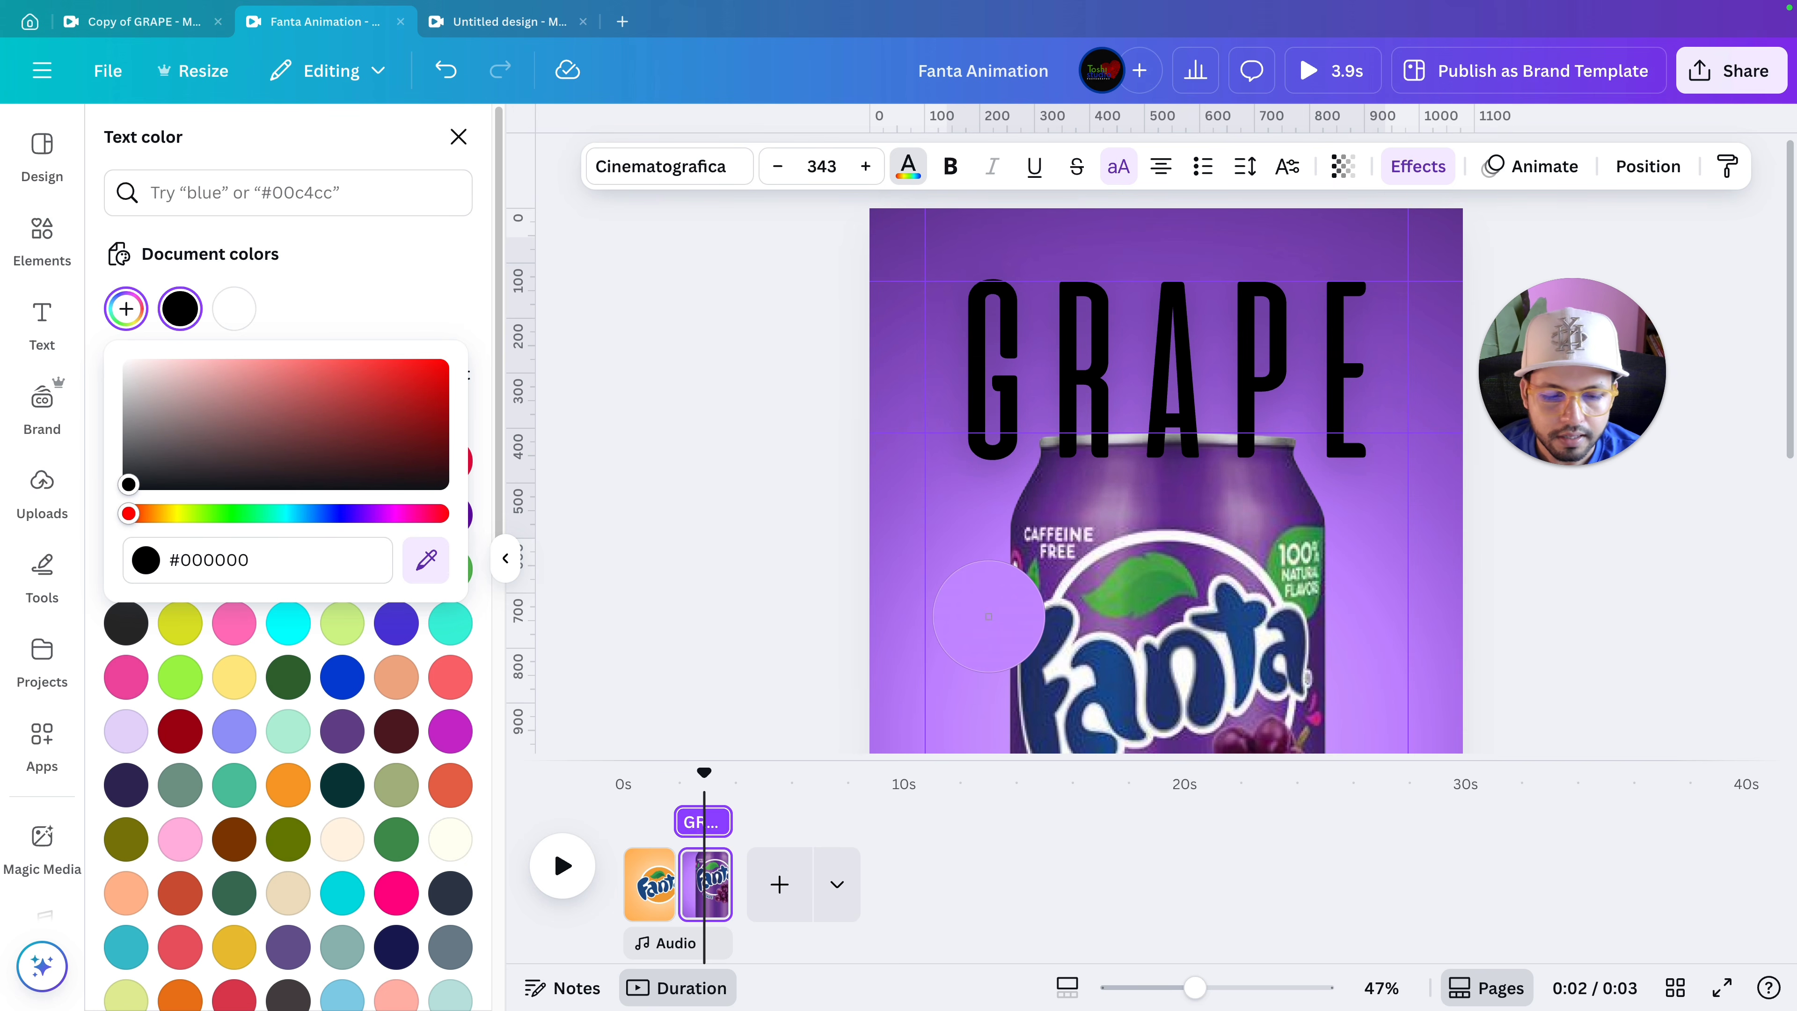
left_click(969, 565)
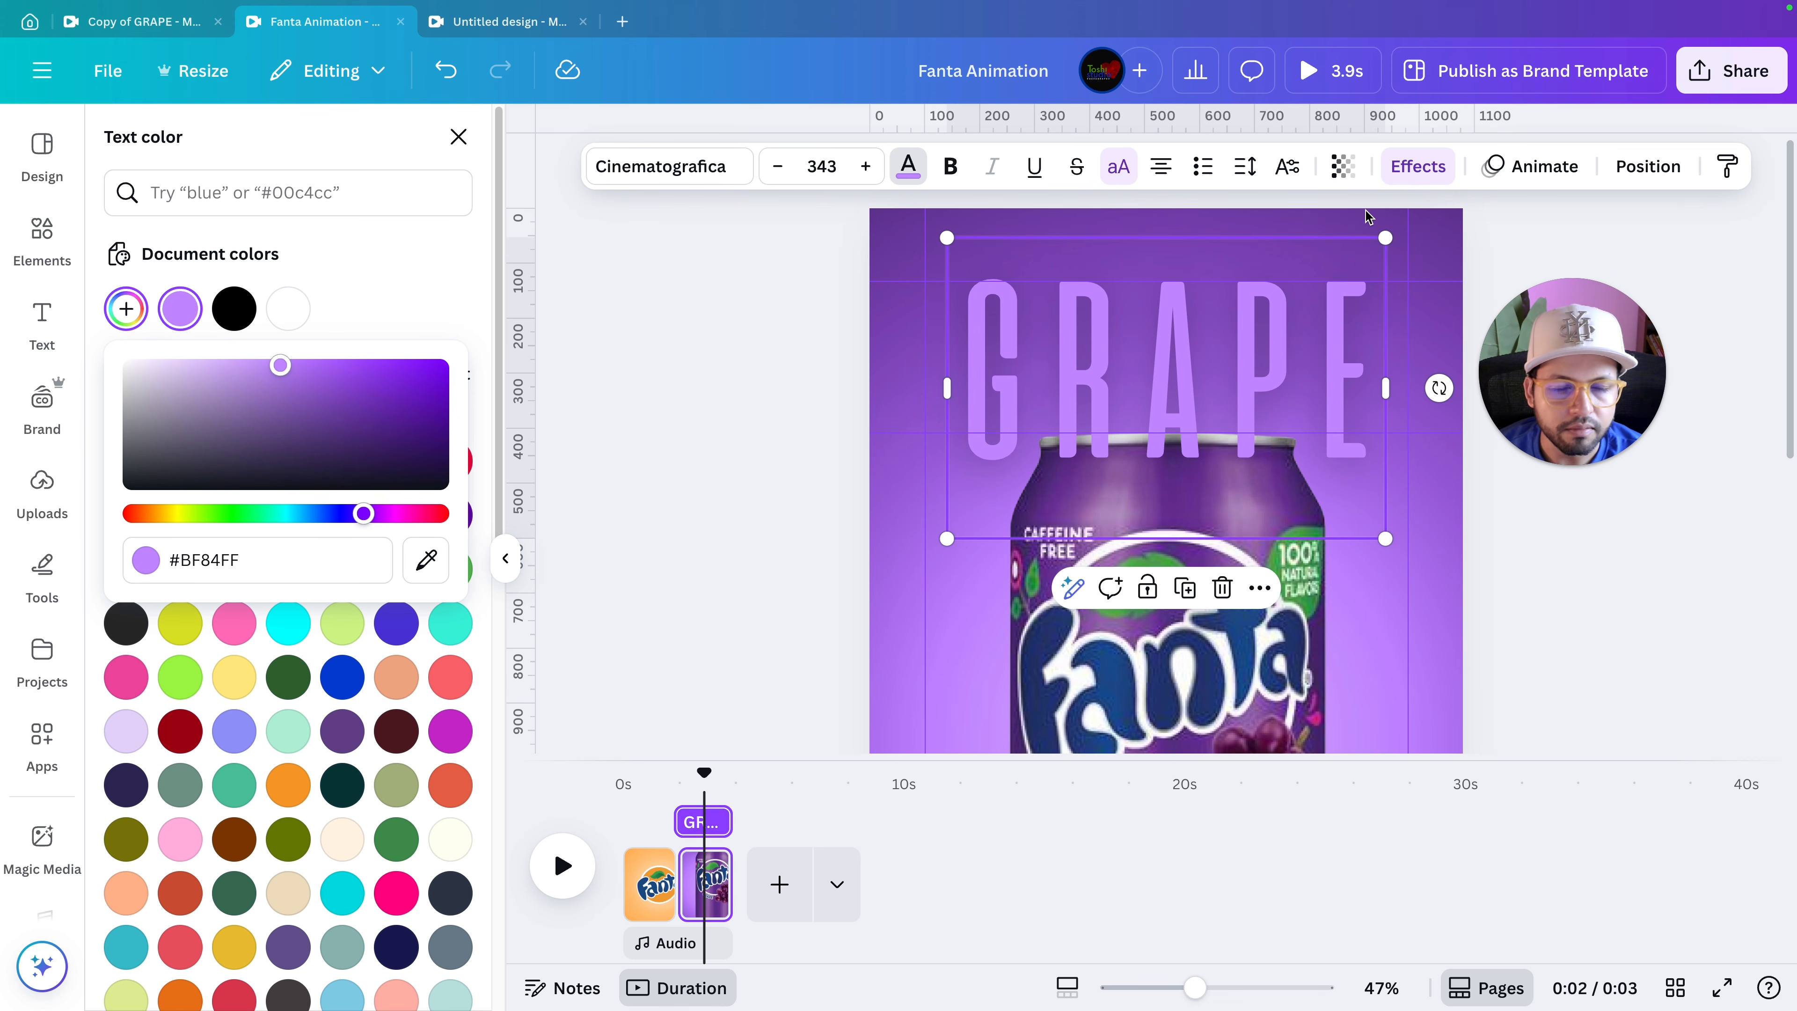
Send the GRAPE heading to the back so that it sits behind the can.
scroll(1205, 486, "down", 4)
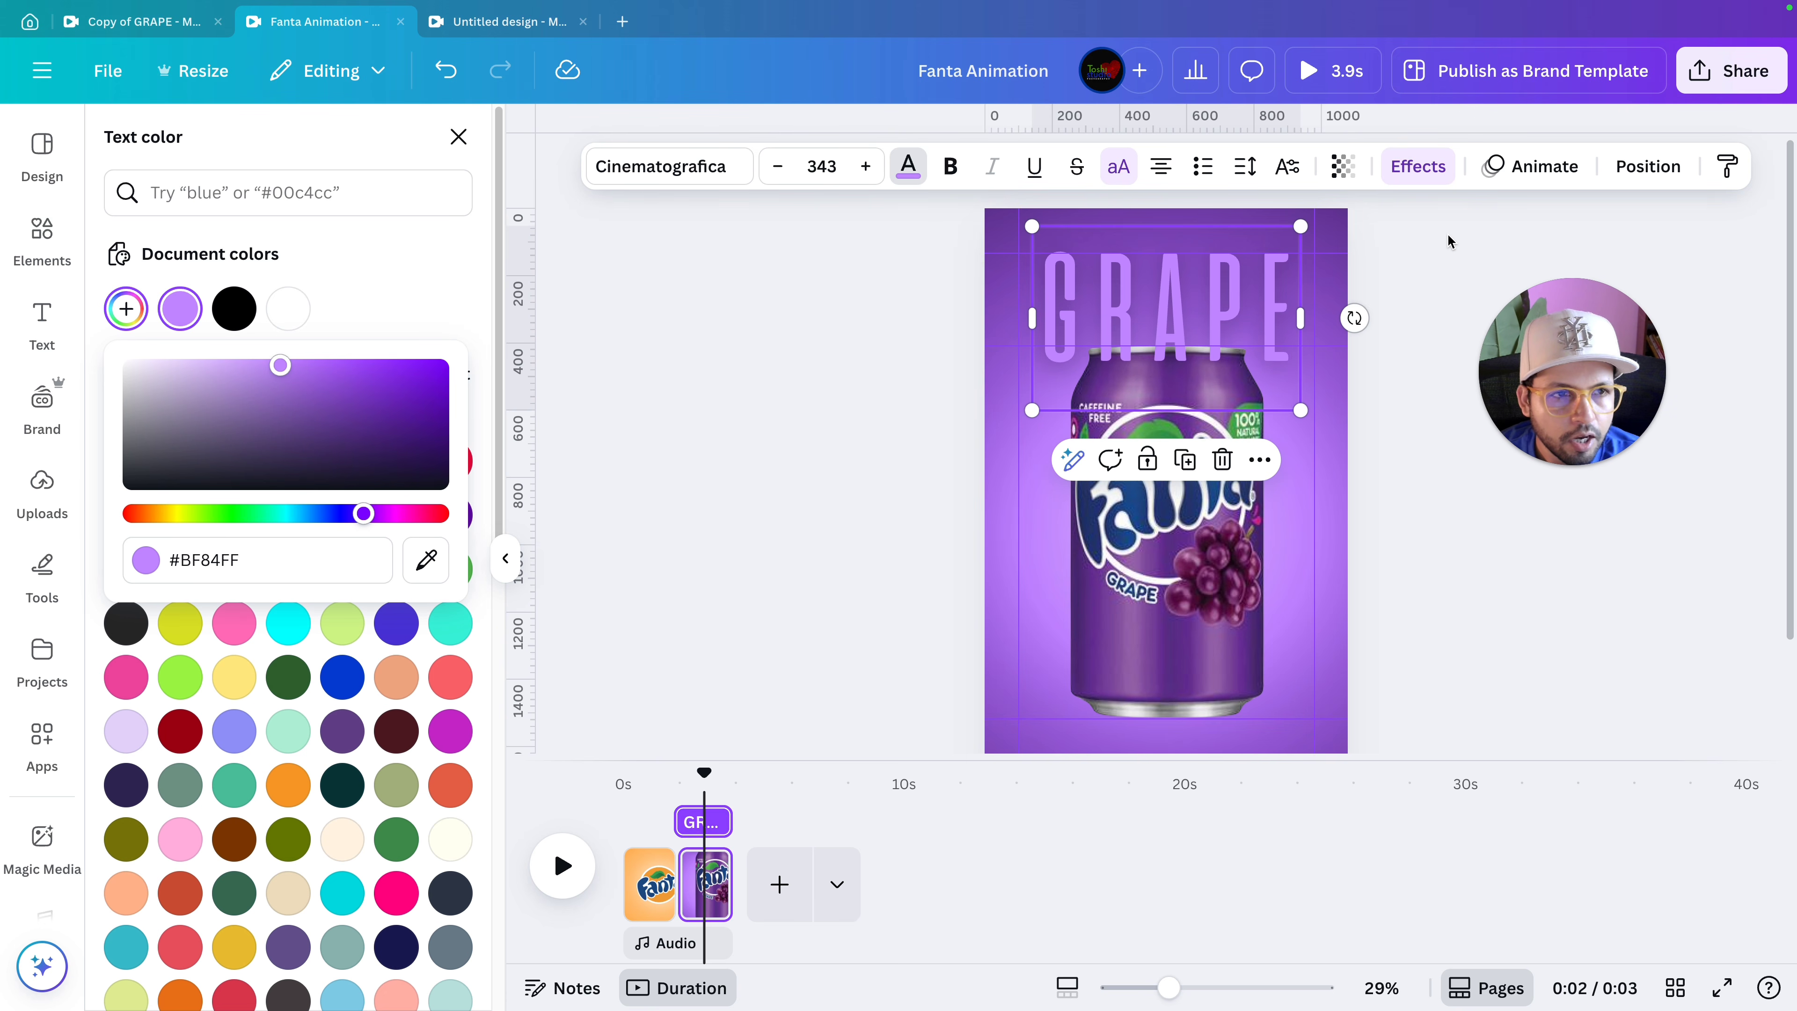
left_click(1647, 165)
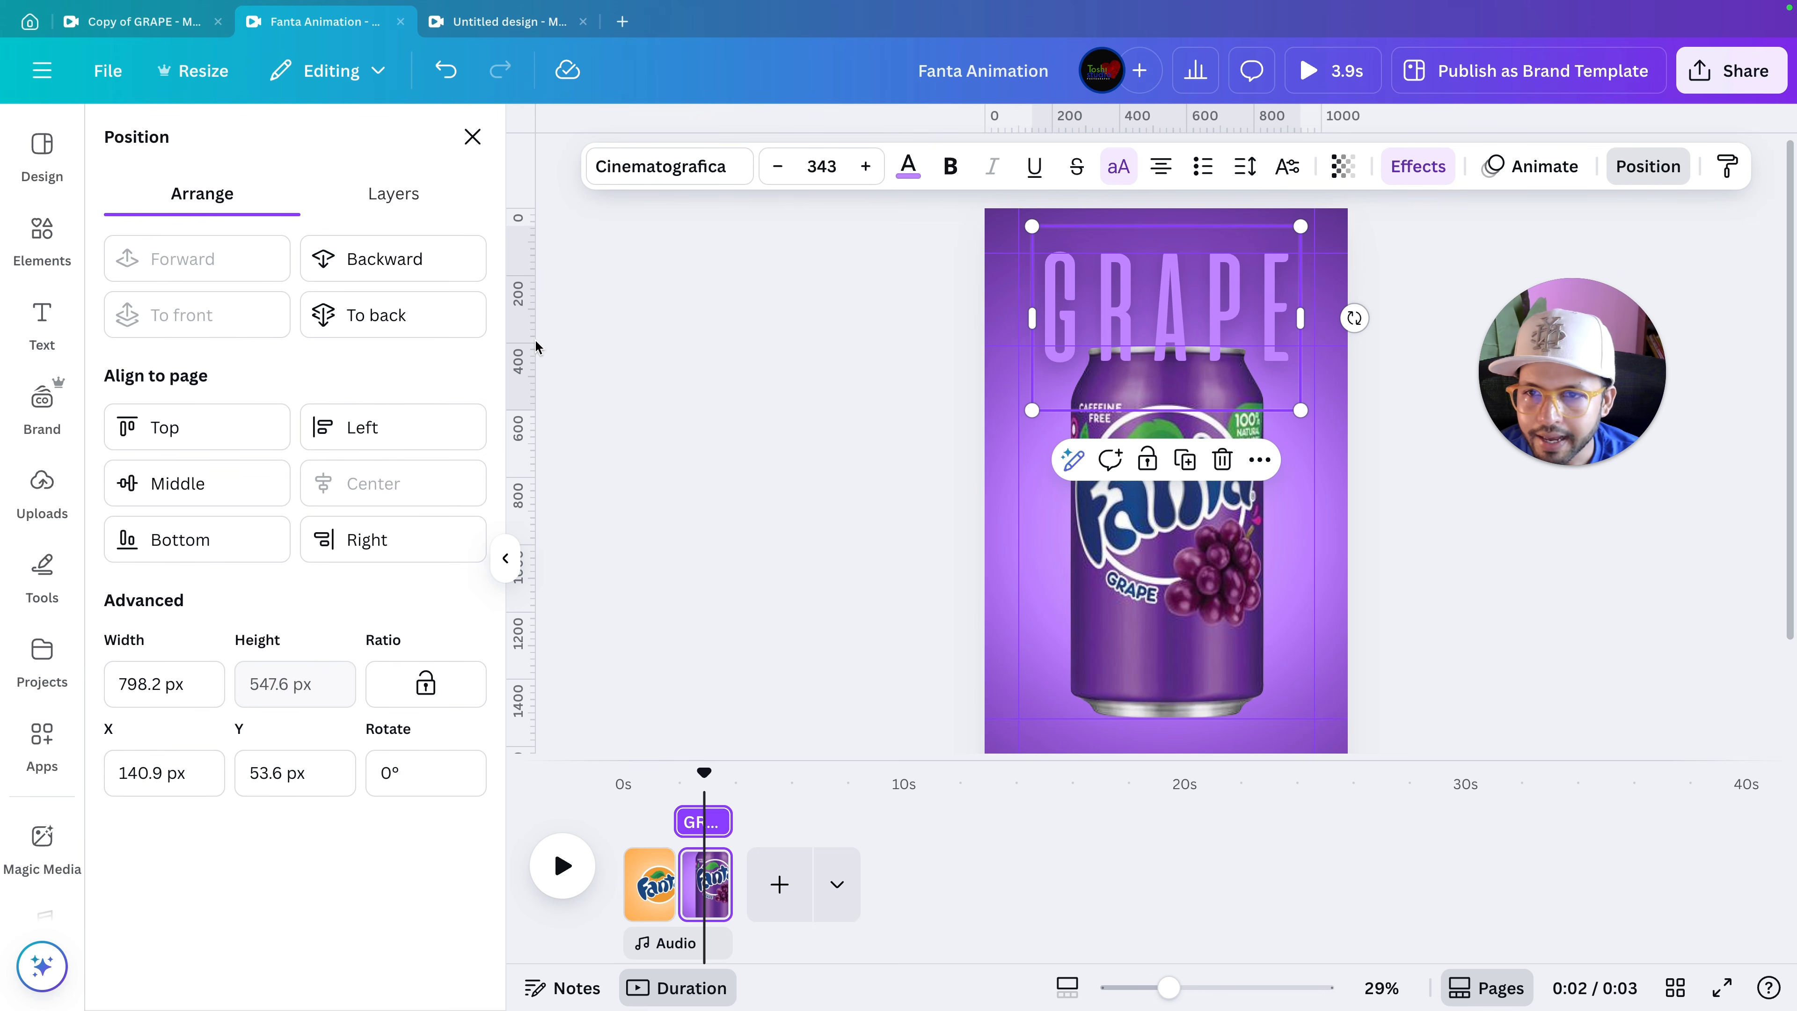
left_click(355, 314)
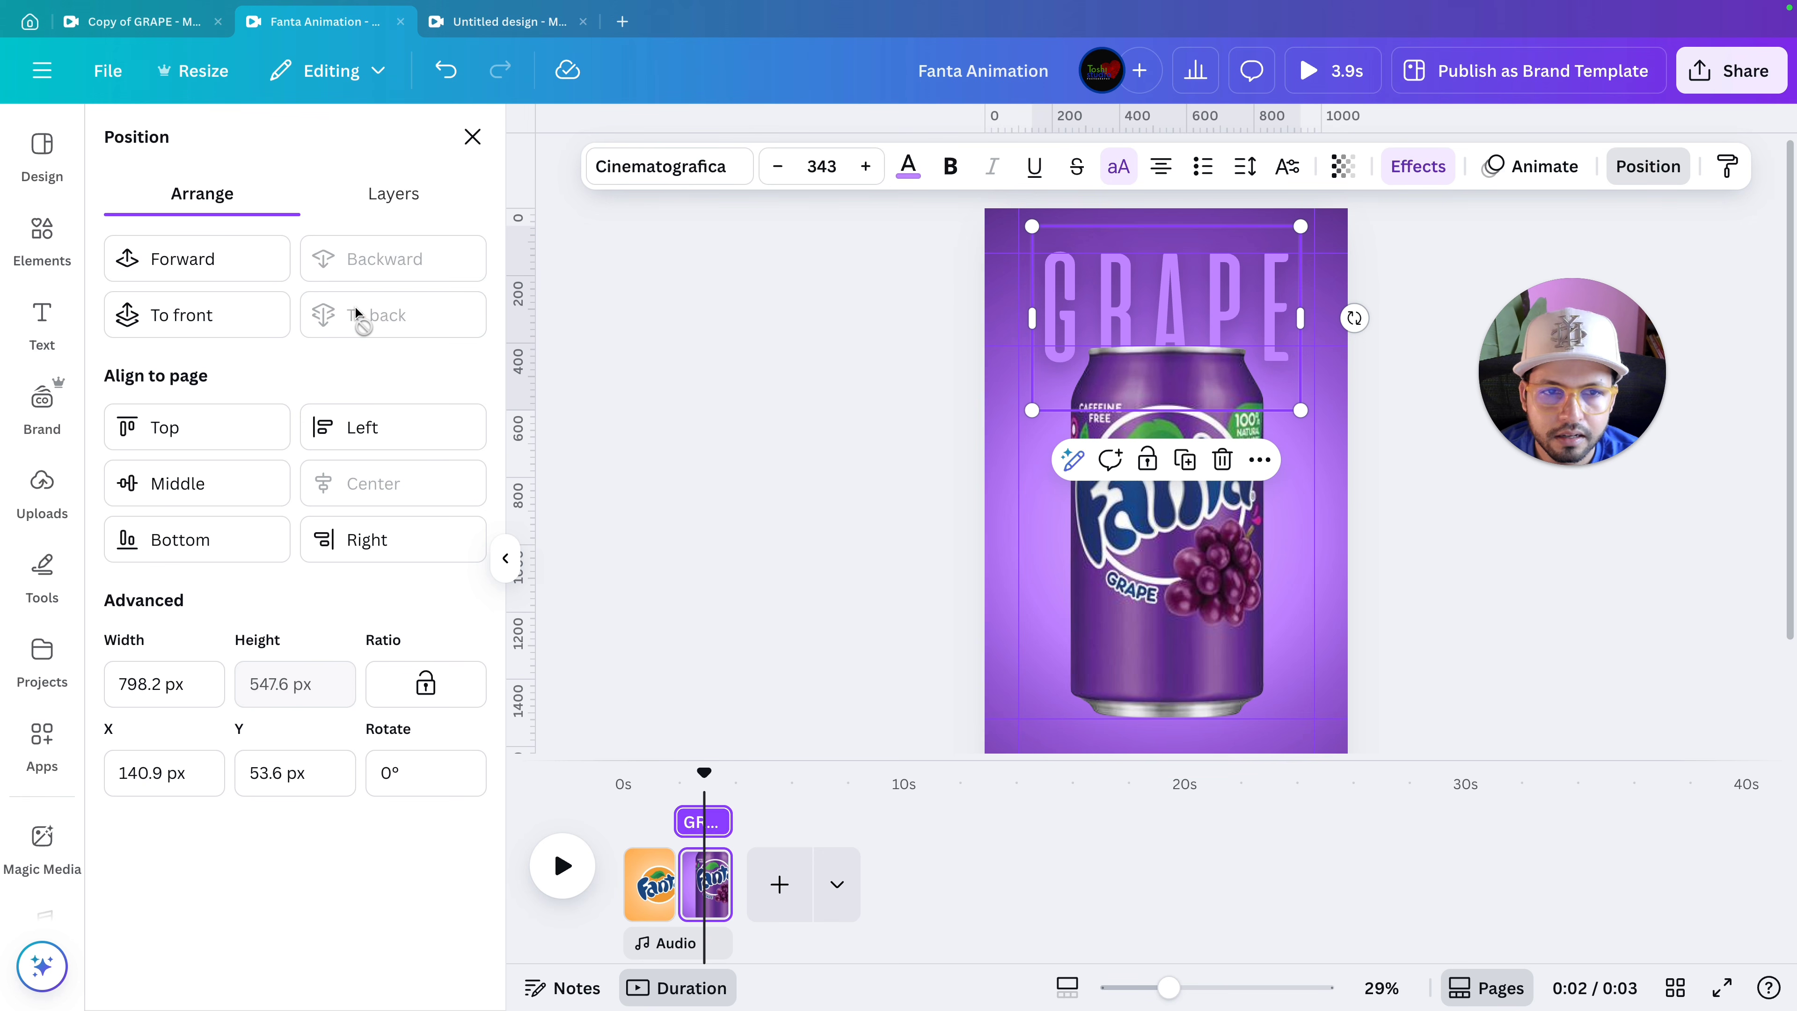
left_click(865, 498)
key("Tab")
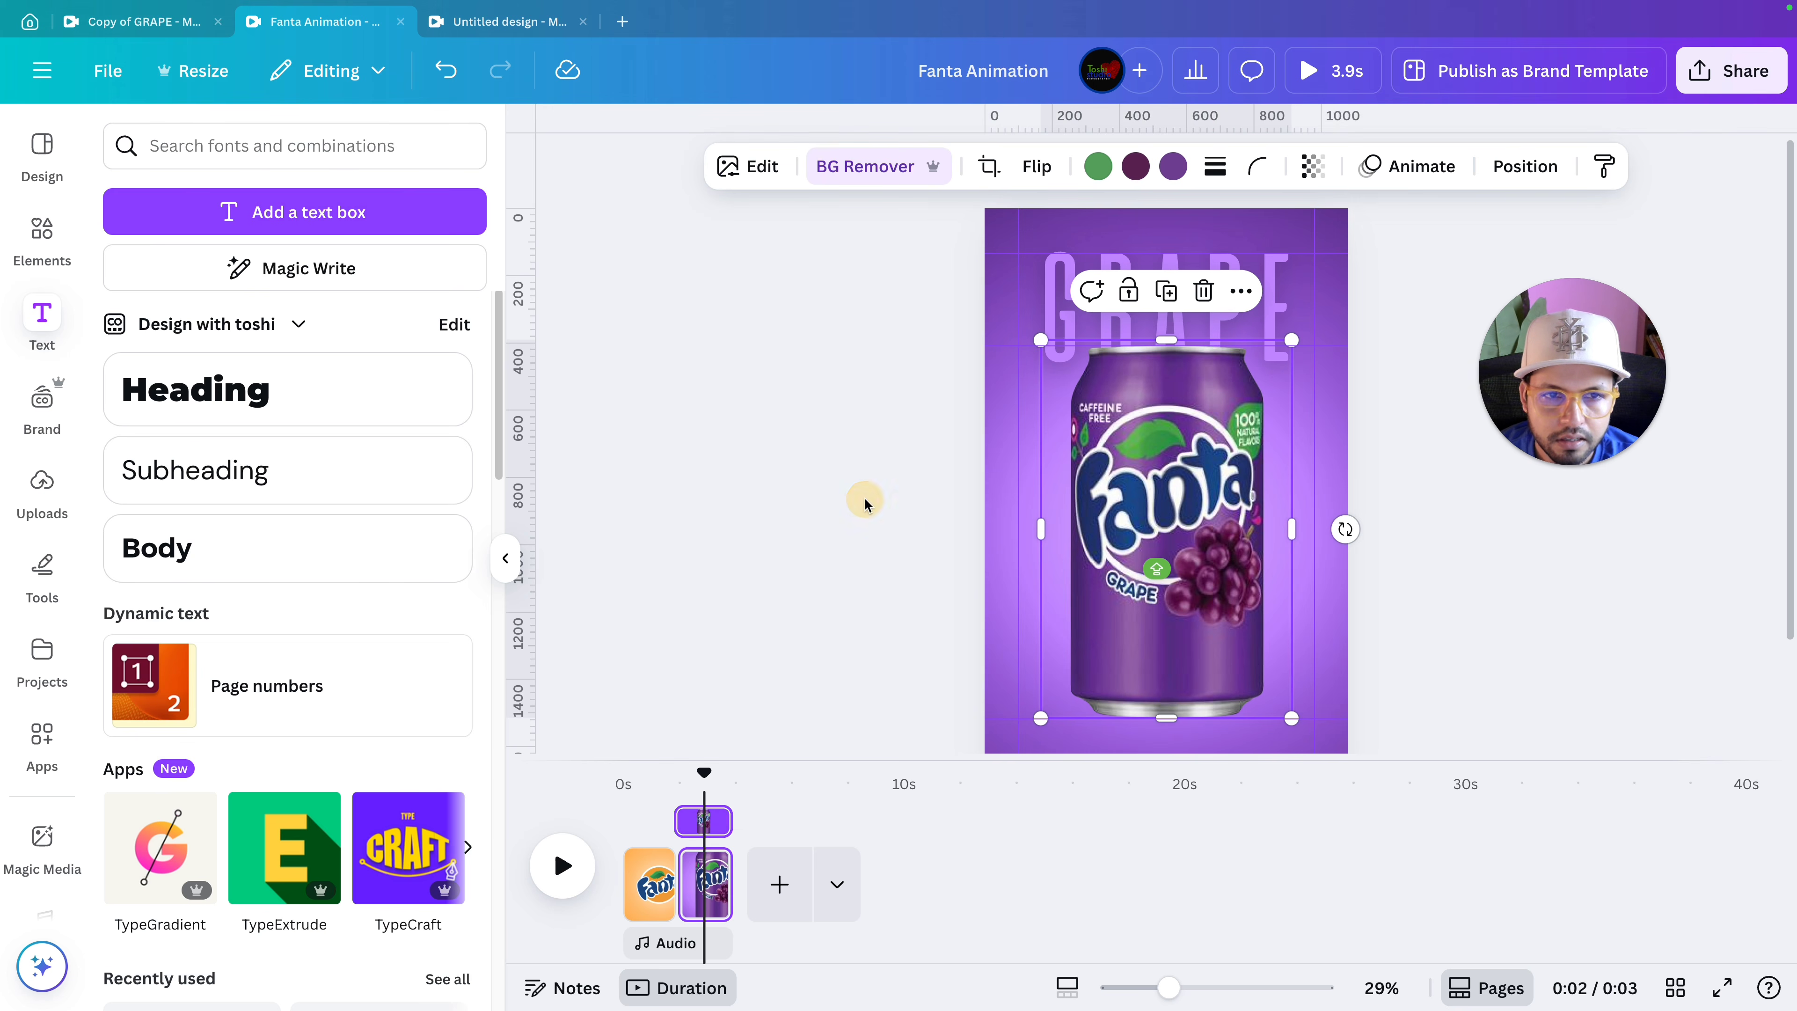
scroll(864, 498, "down", 3)
left_click(864, 499)
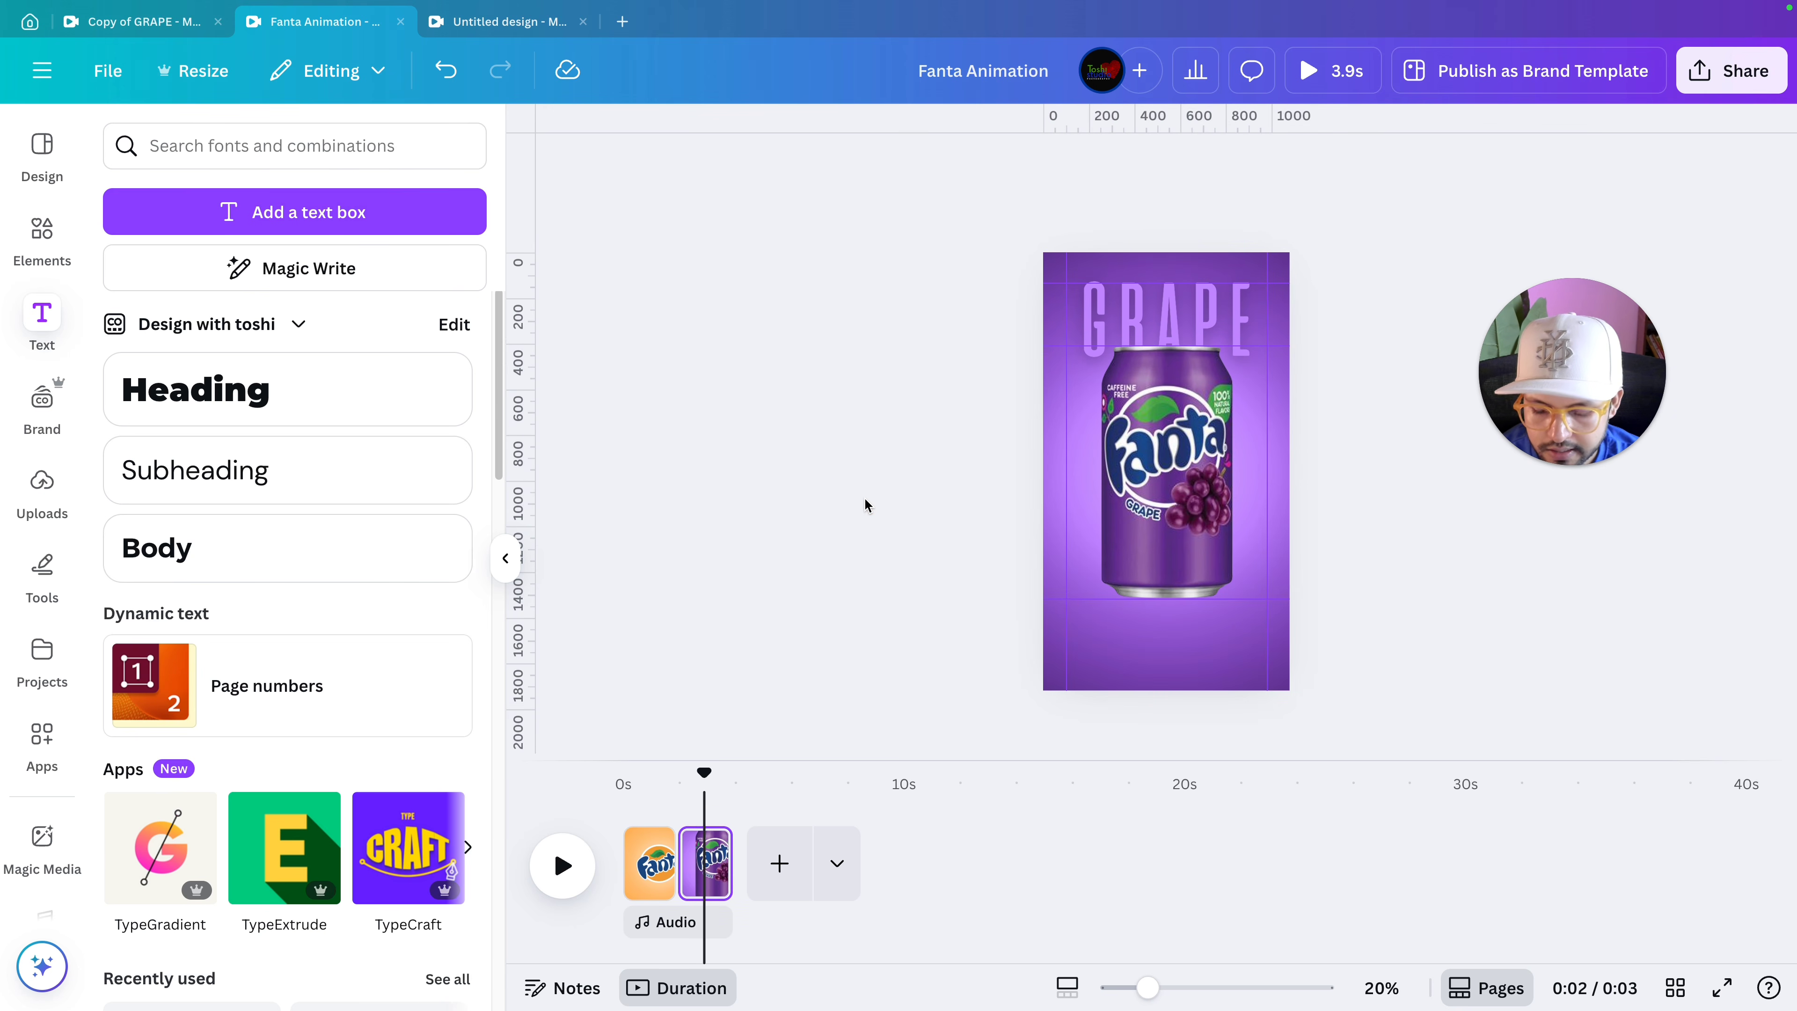
Add a heading text box to the grape can page and set its font to TT Hoves.
scroll(864, 504, "up", 3)
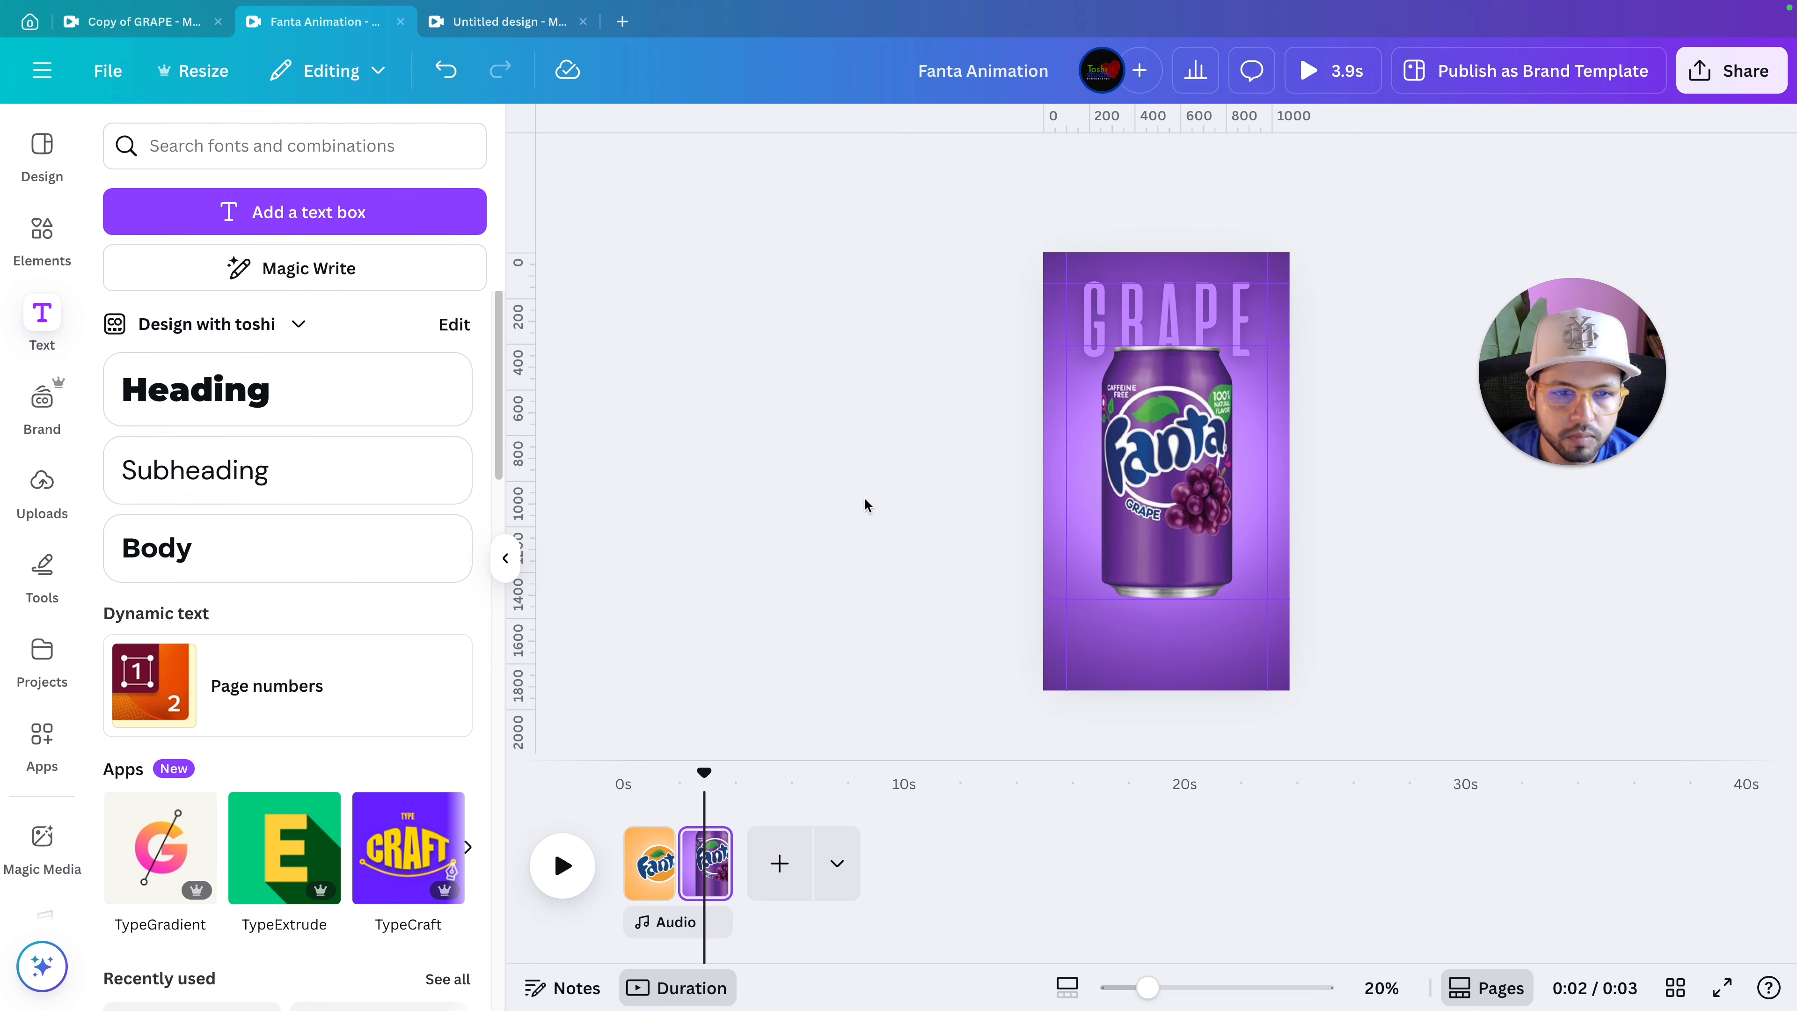
scroll(865, 498, "down", 2)
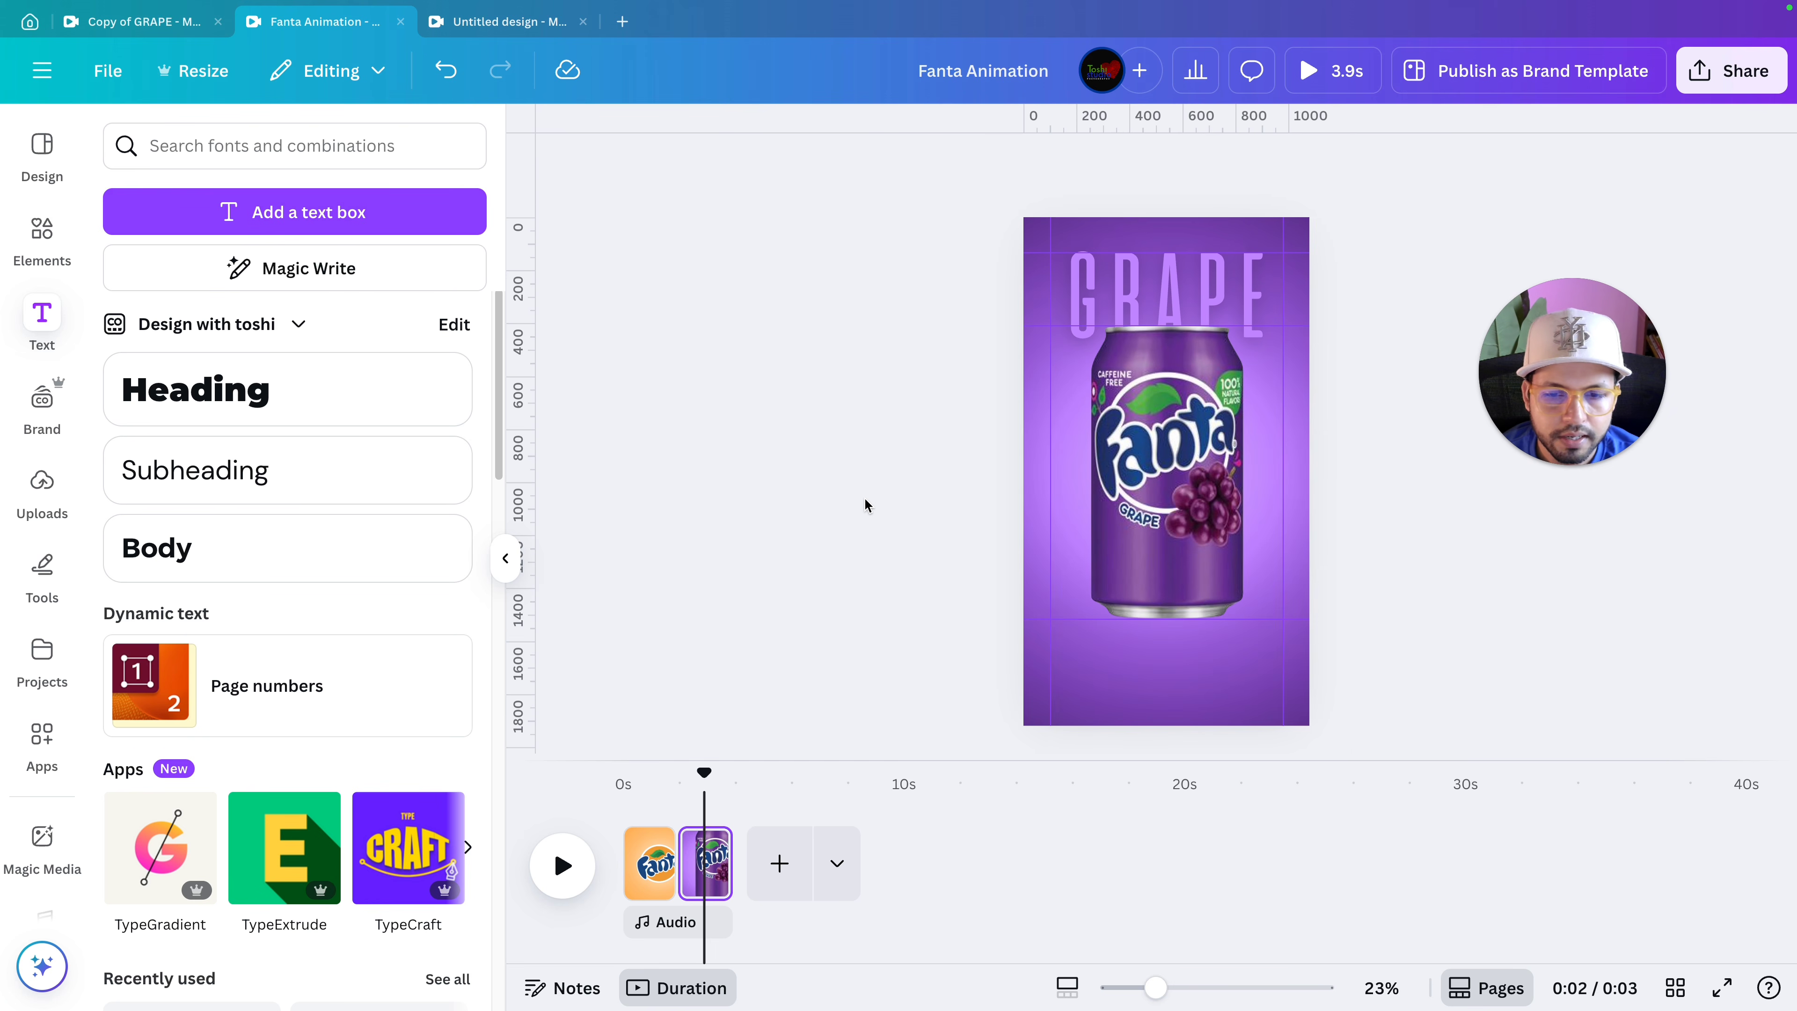
scroll(864, 499, "up", 1)
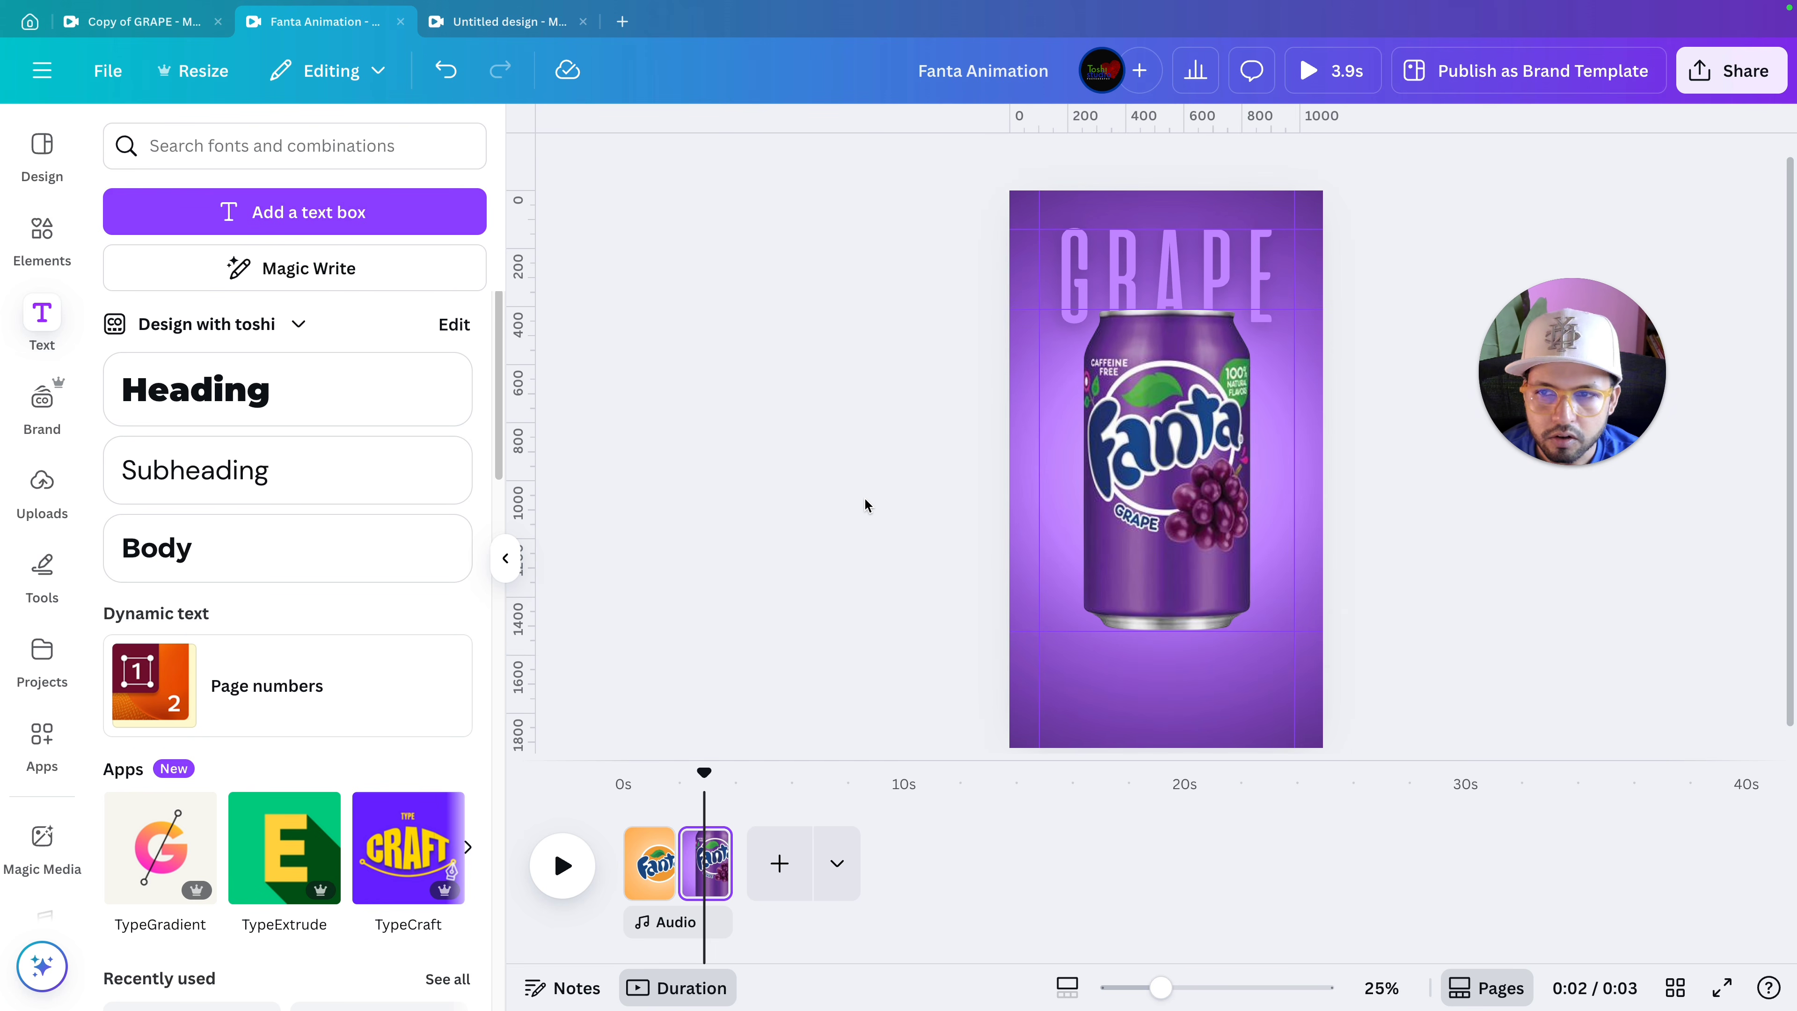
left_click(271, 416)
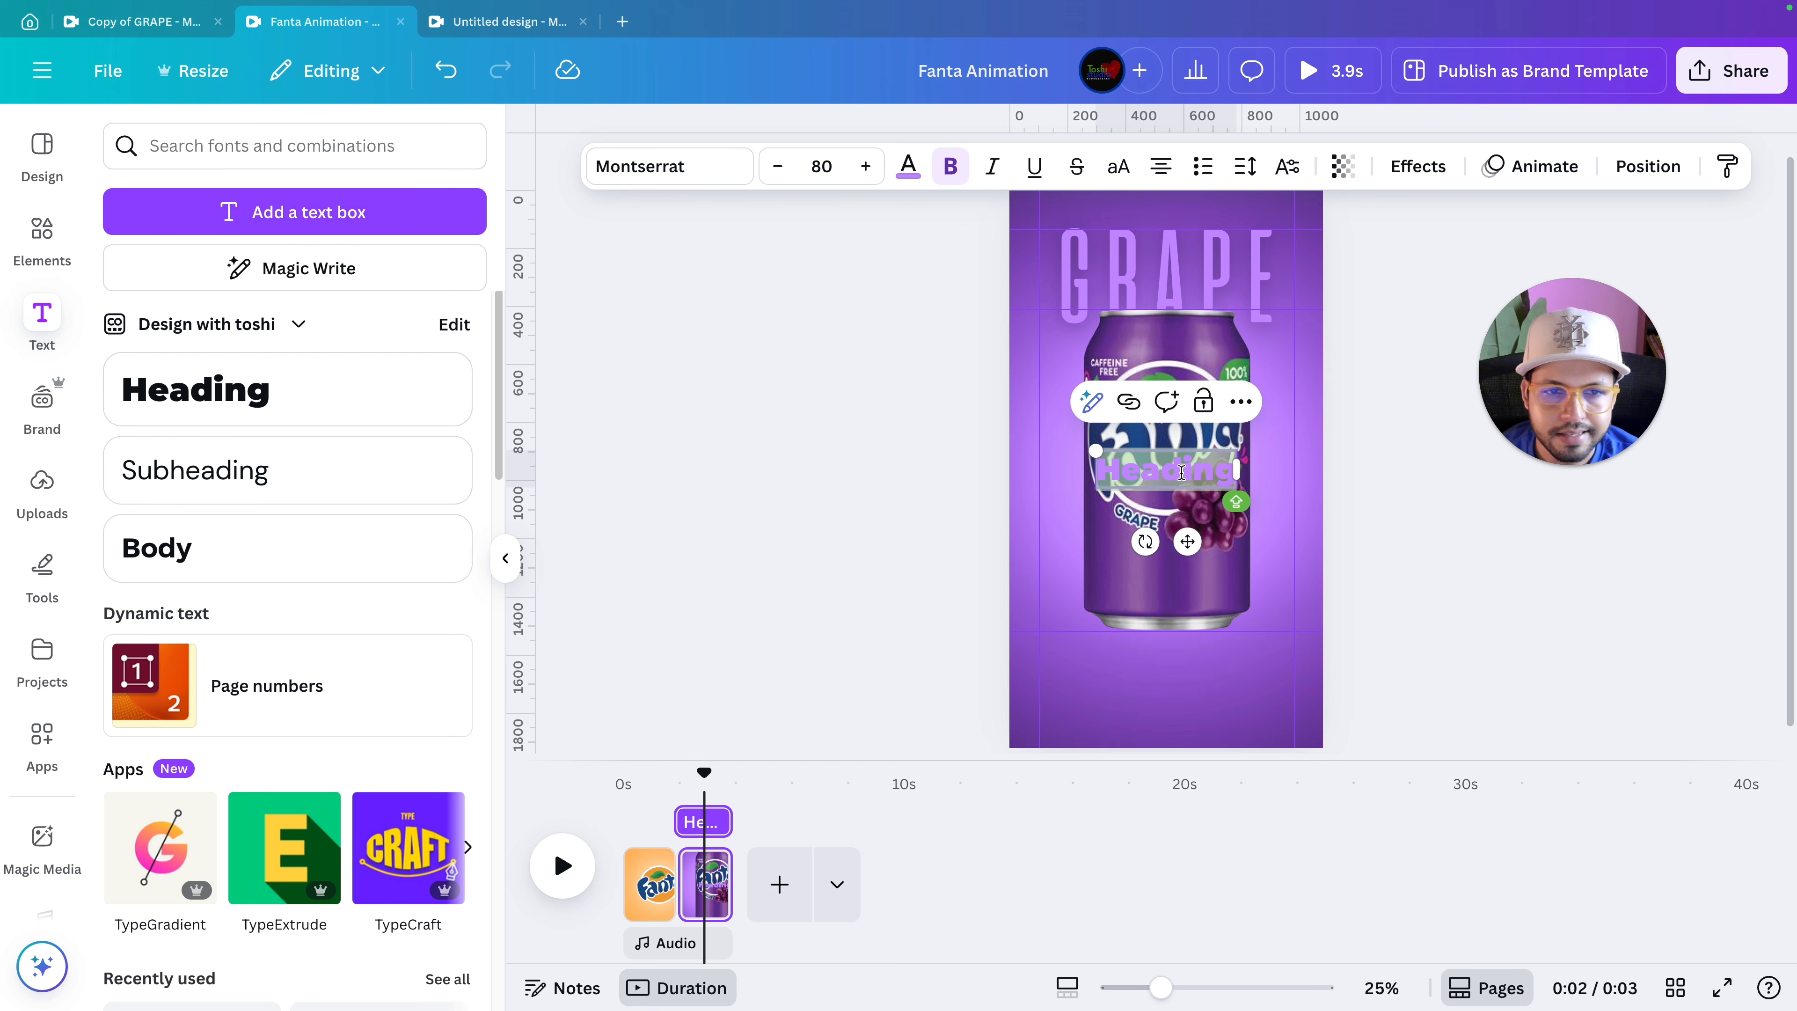
left_click(658, 170)
left_click(322, 249)
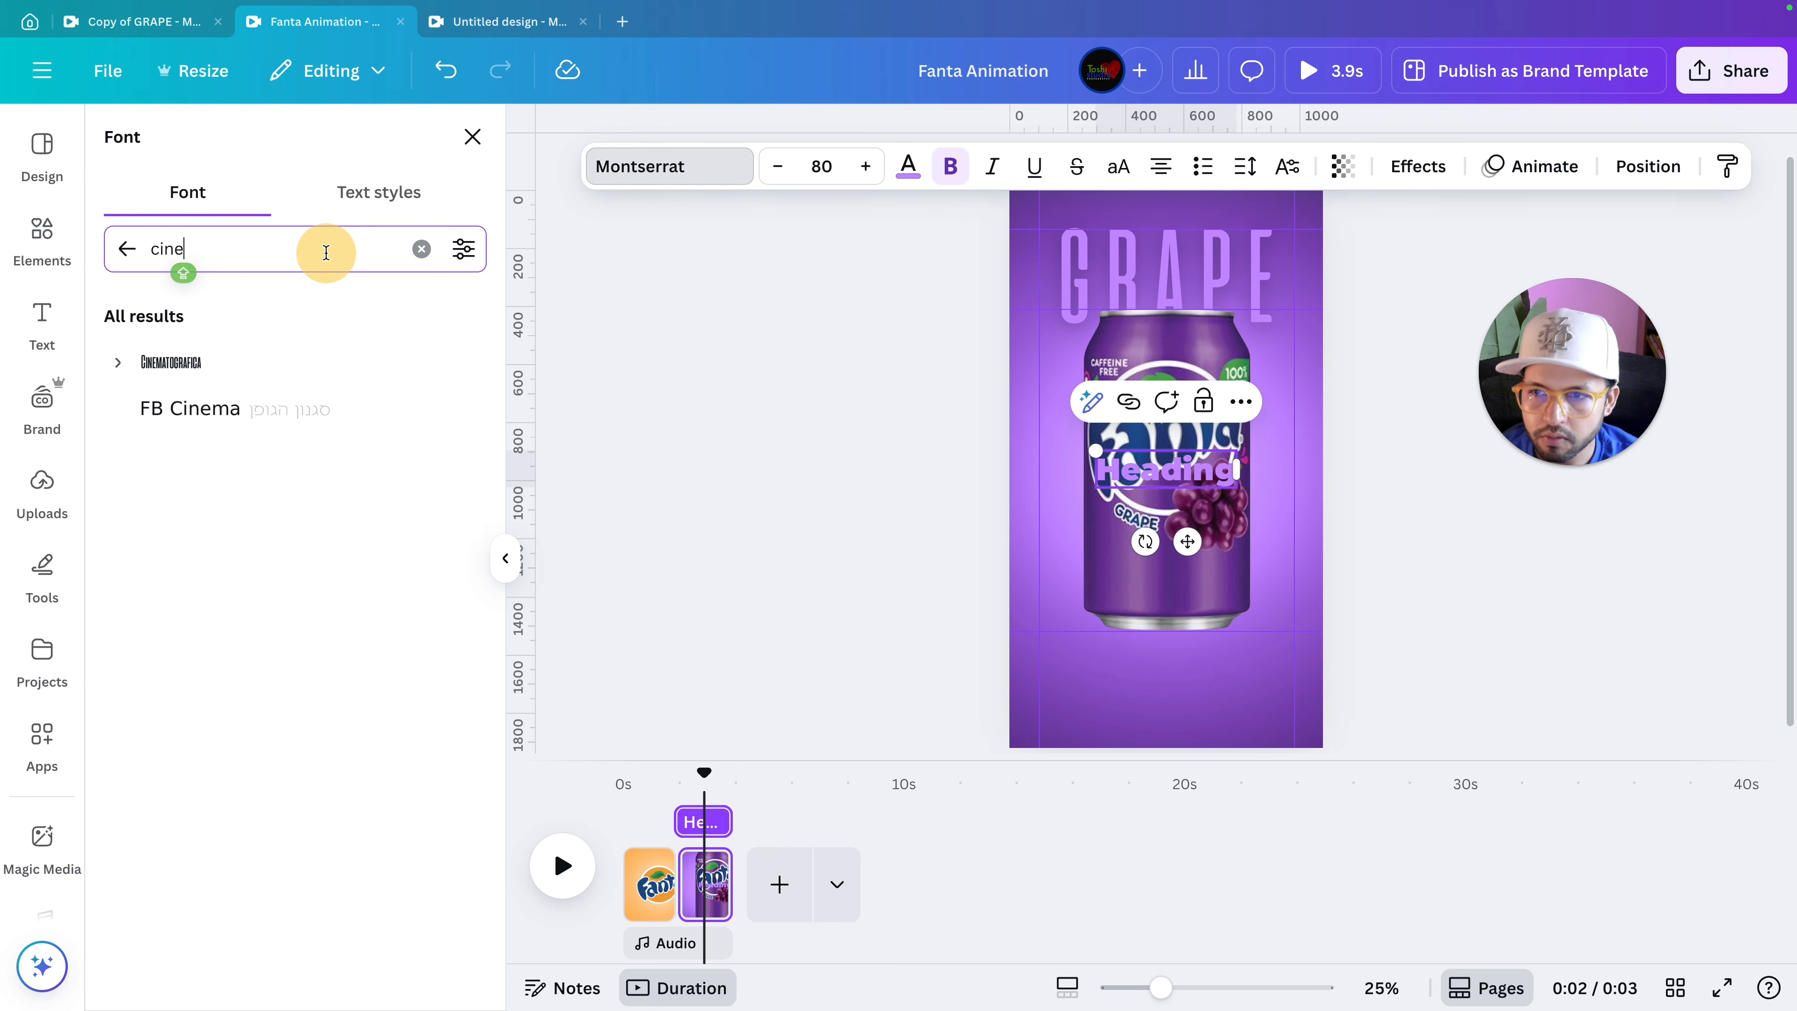
key("BackSpace")
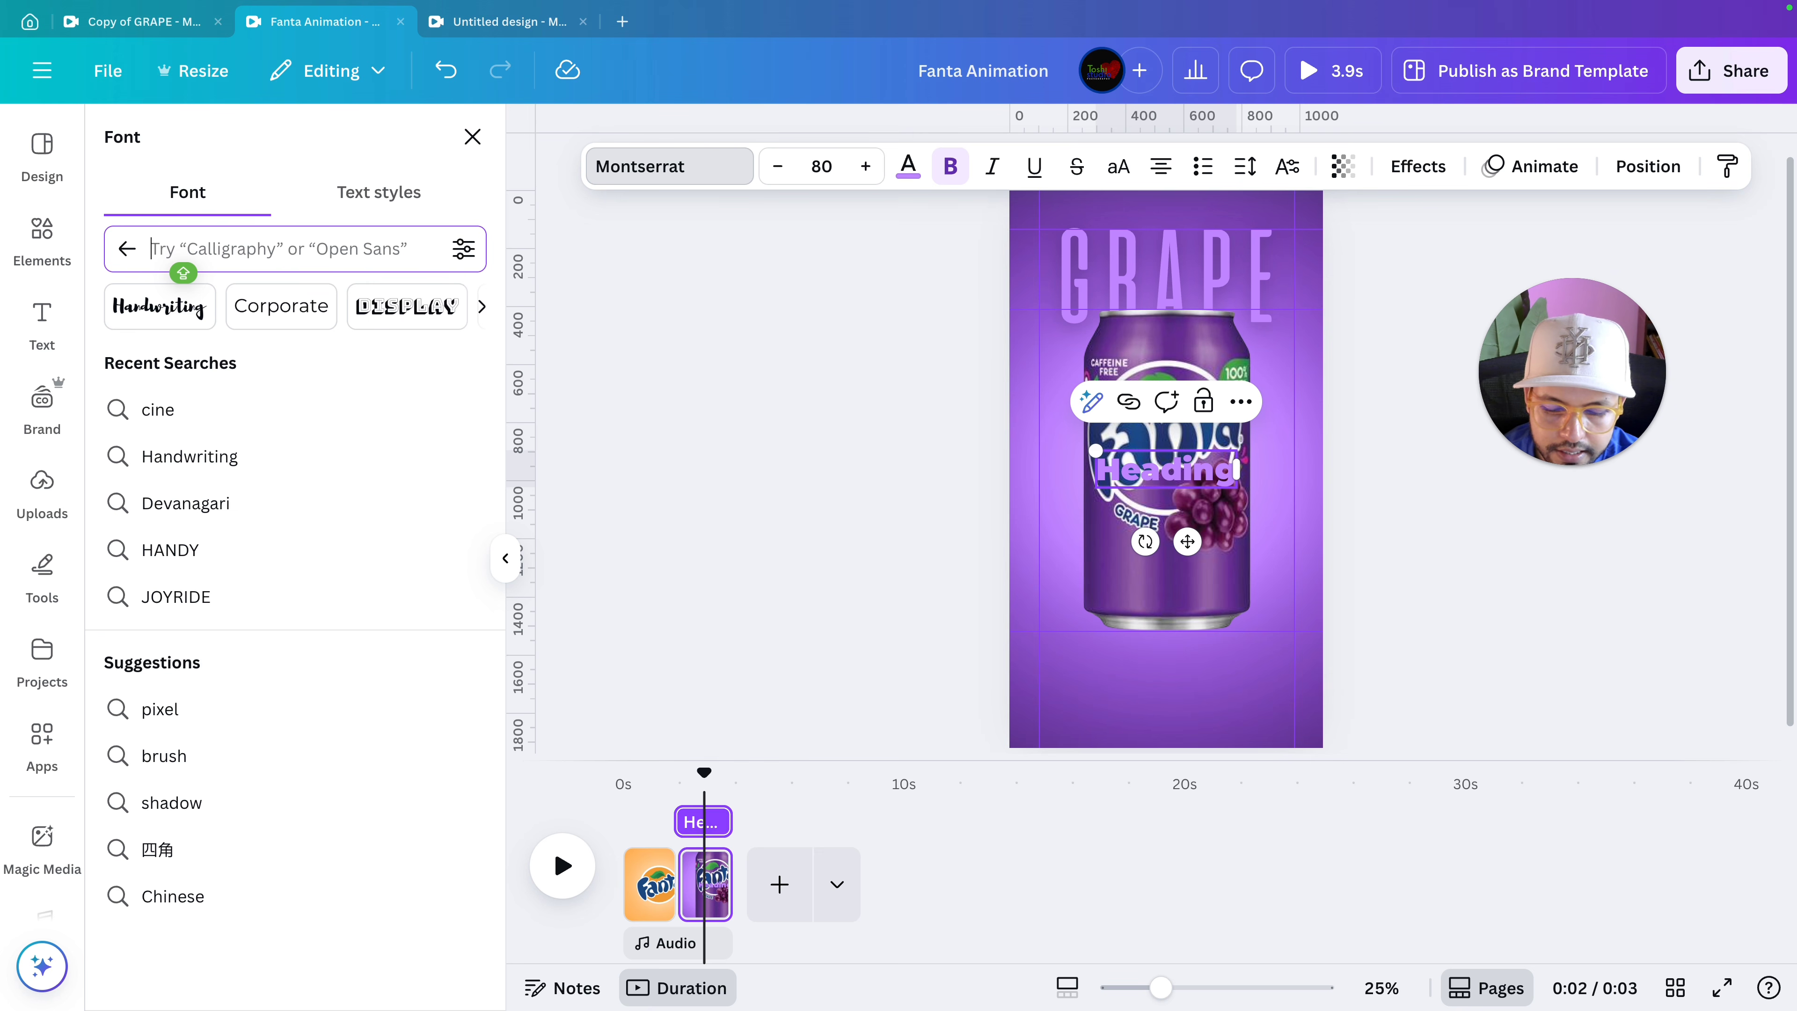
type("TT HO")
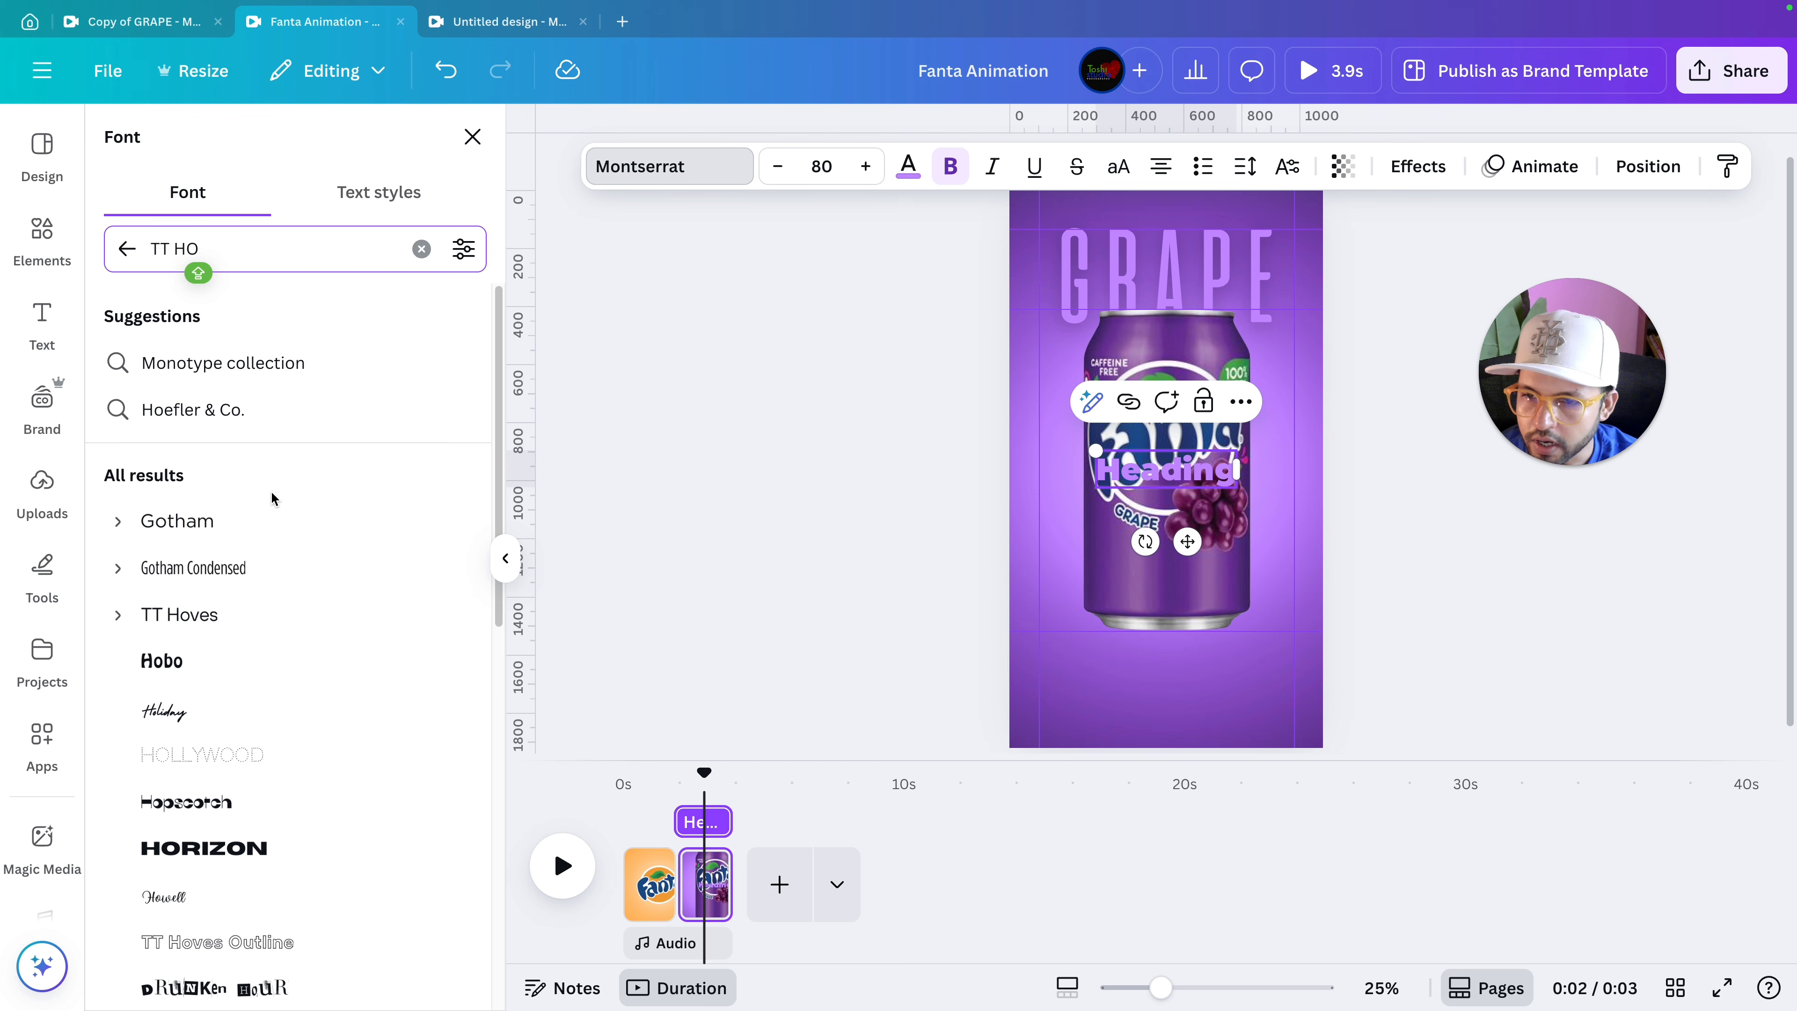
left_click(211, 618)
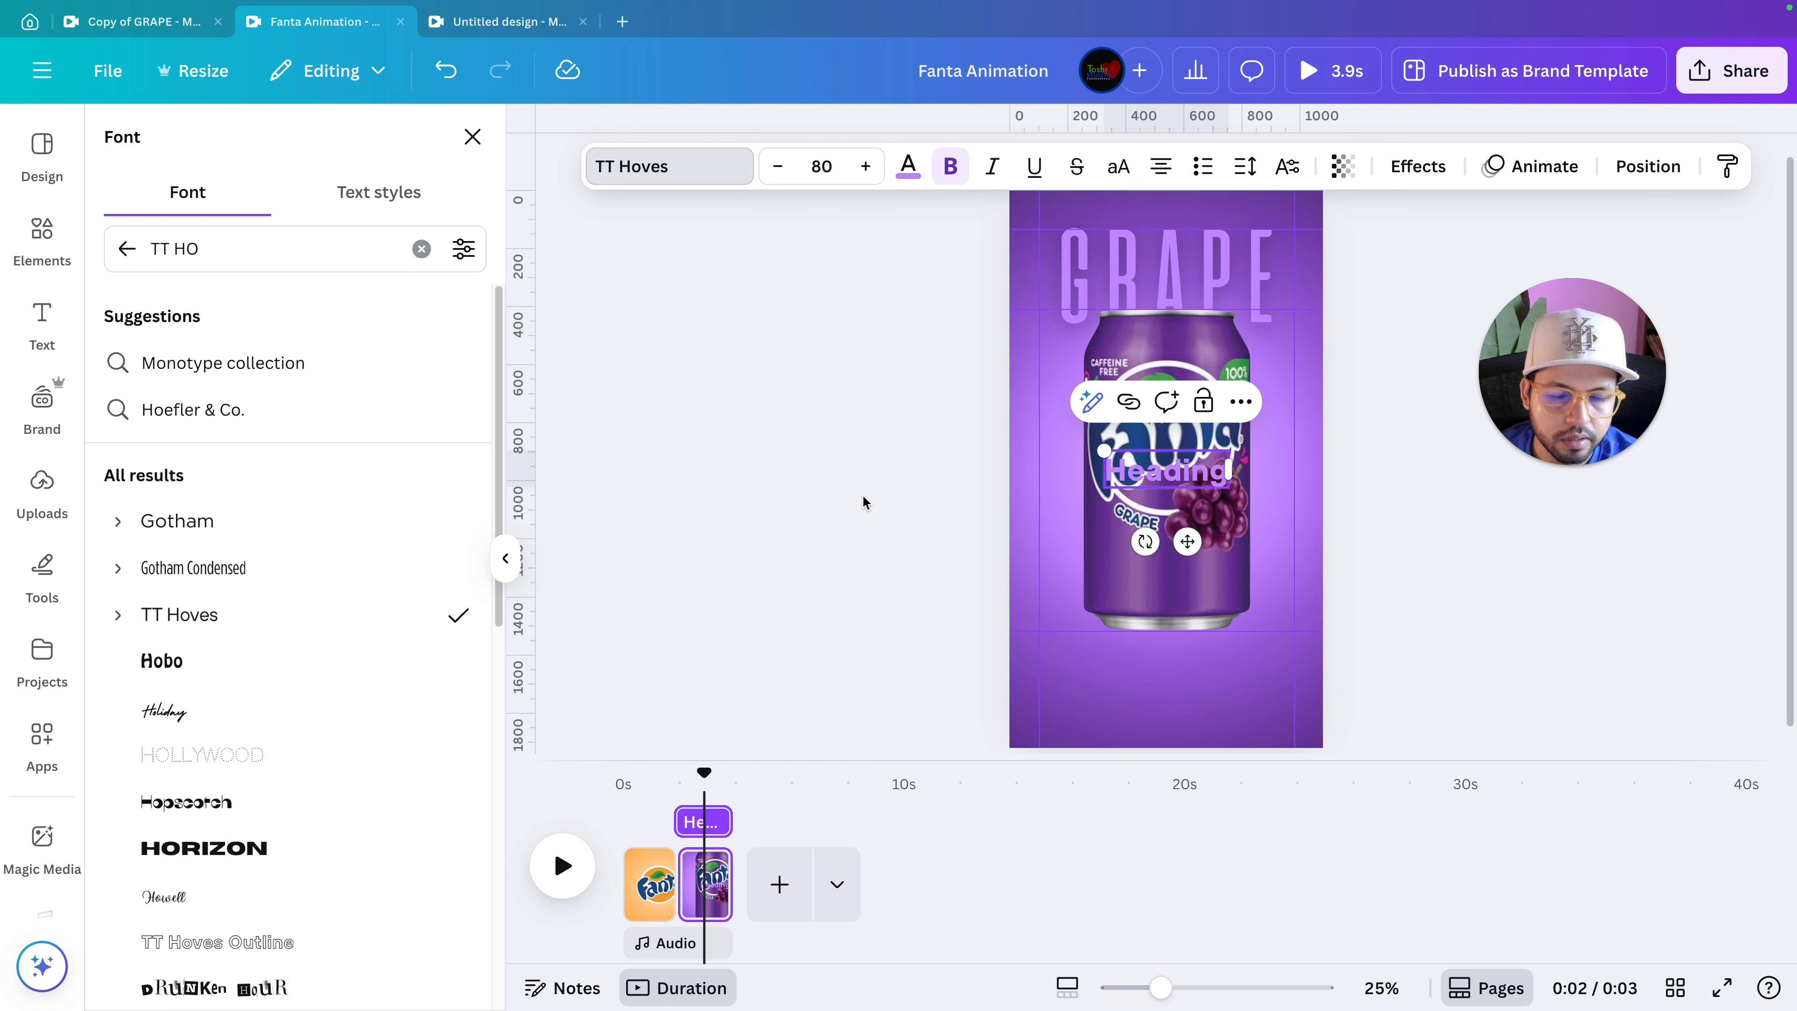
left_click(906, 522)
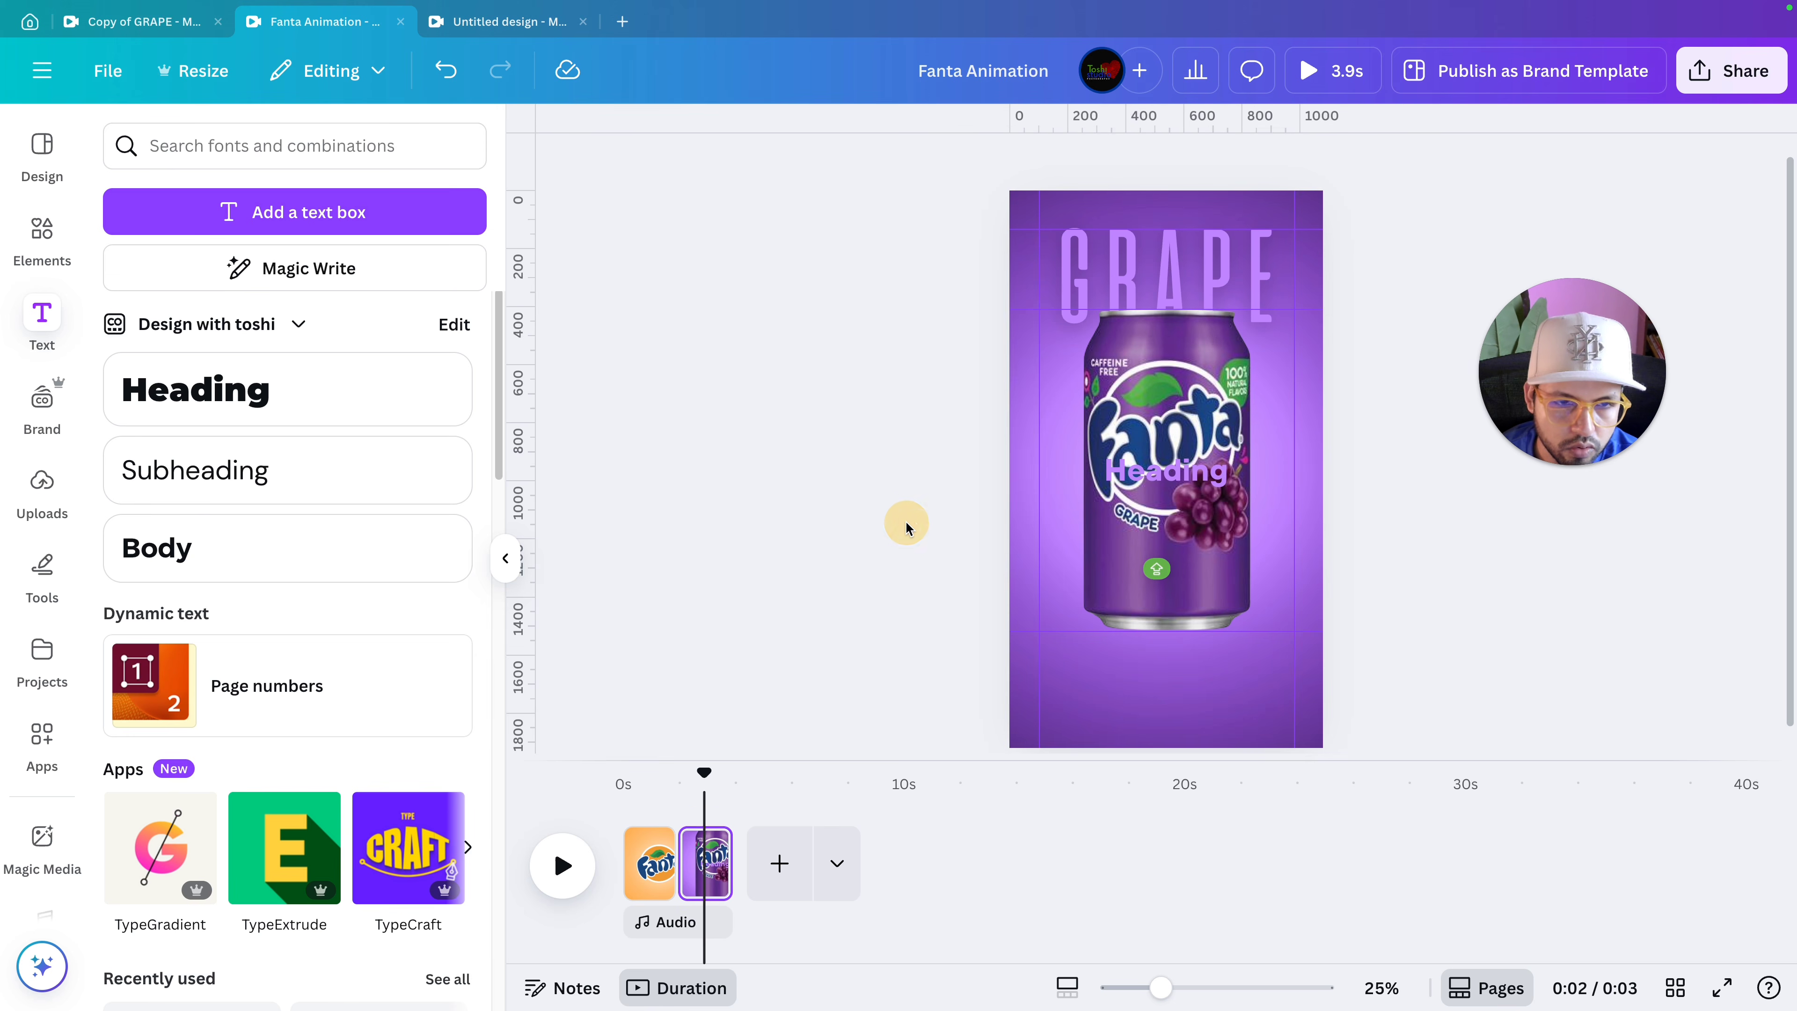
Move the new heading below the can and change it to uppercase text reading FANTA GRAP.
scroll(906, 526, "up", 2)
left_click_drag(1178, 470, 1156, 645)
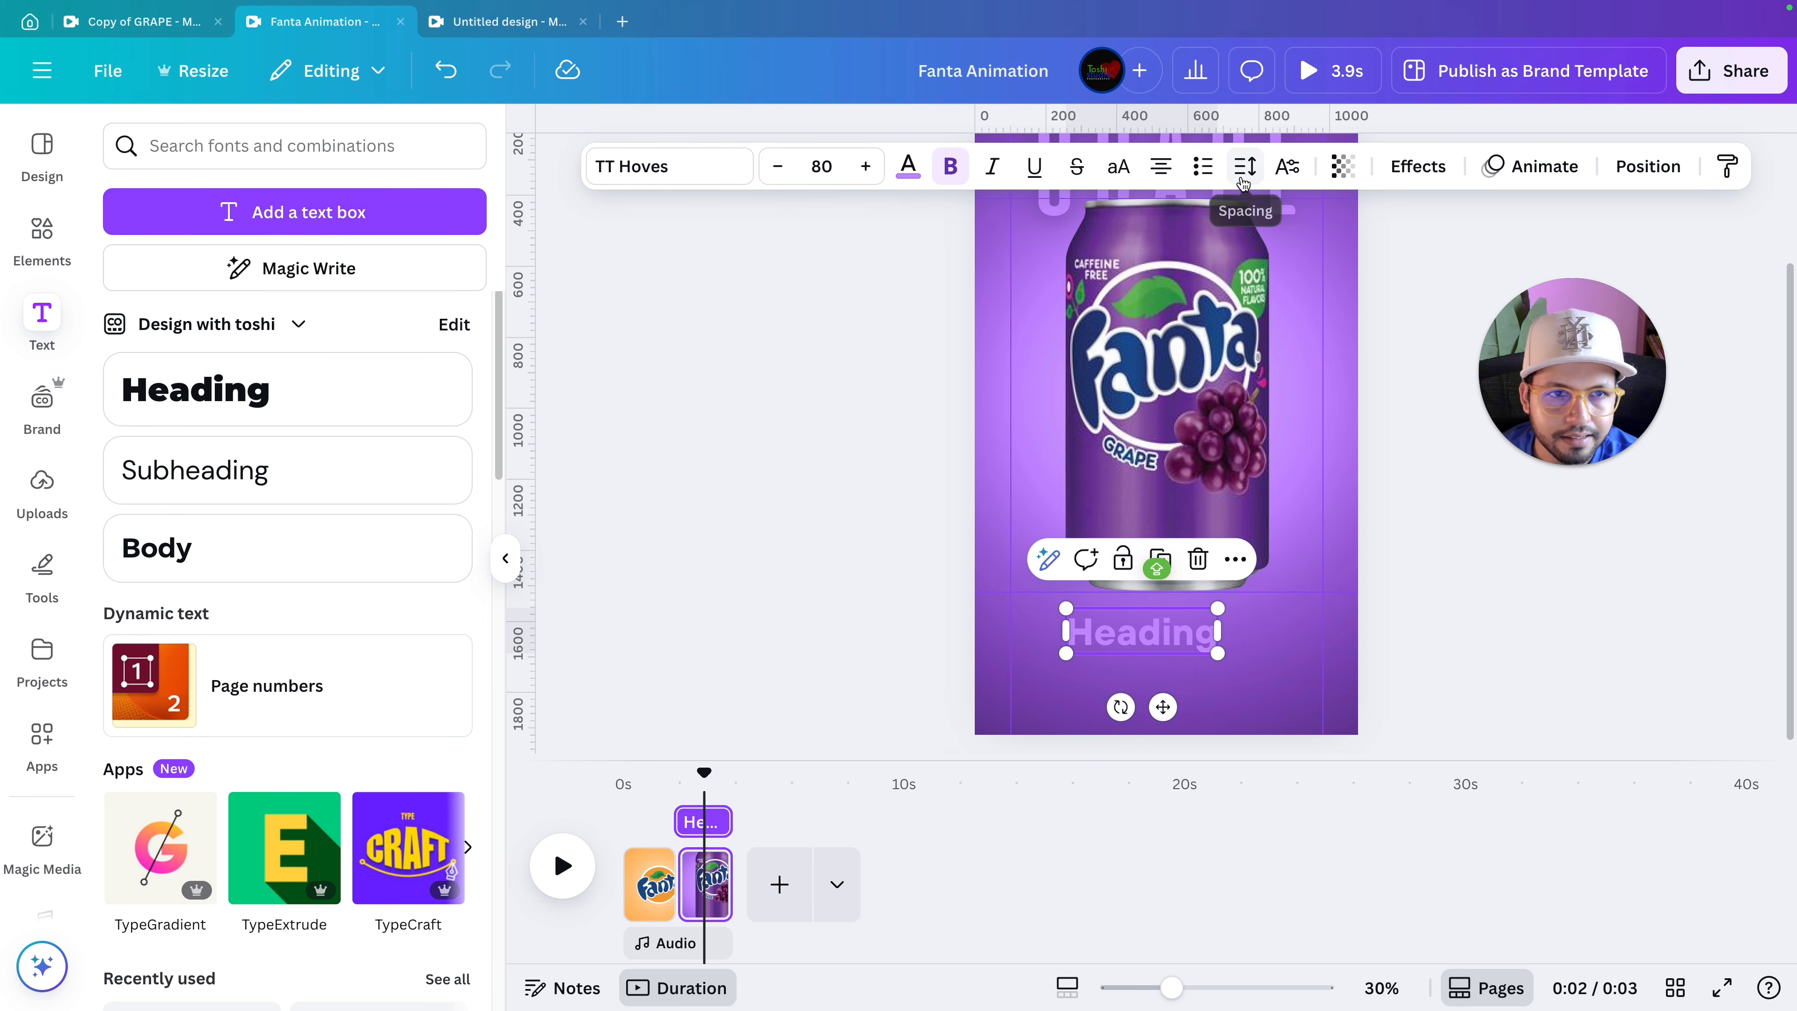
left_click(1119, 168)
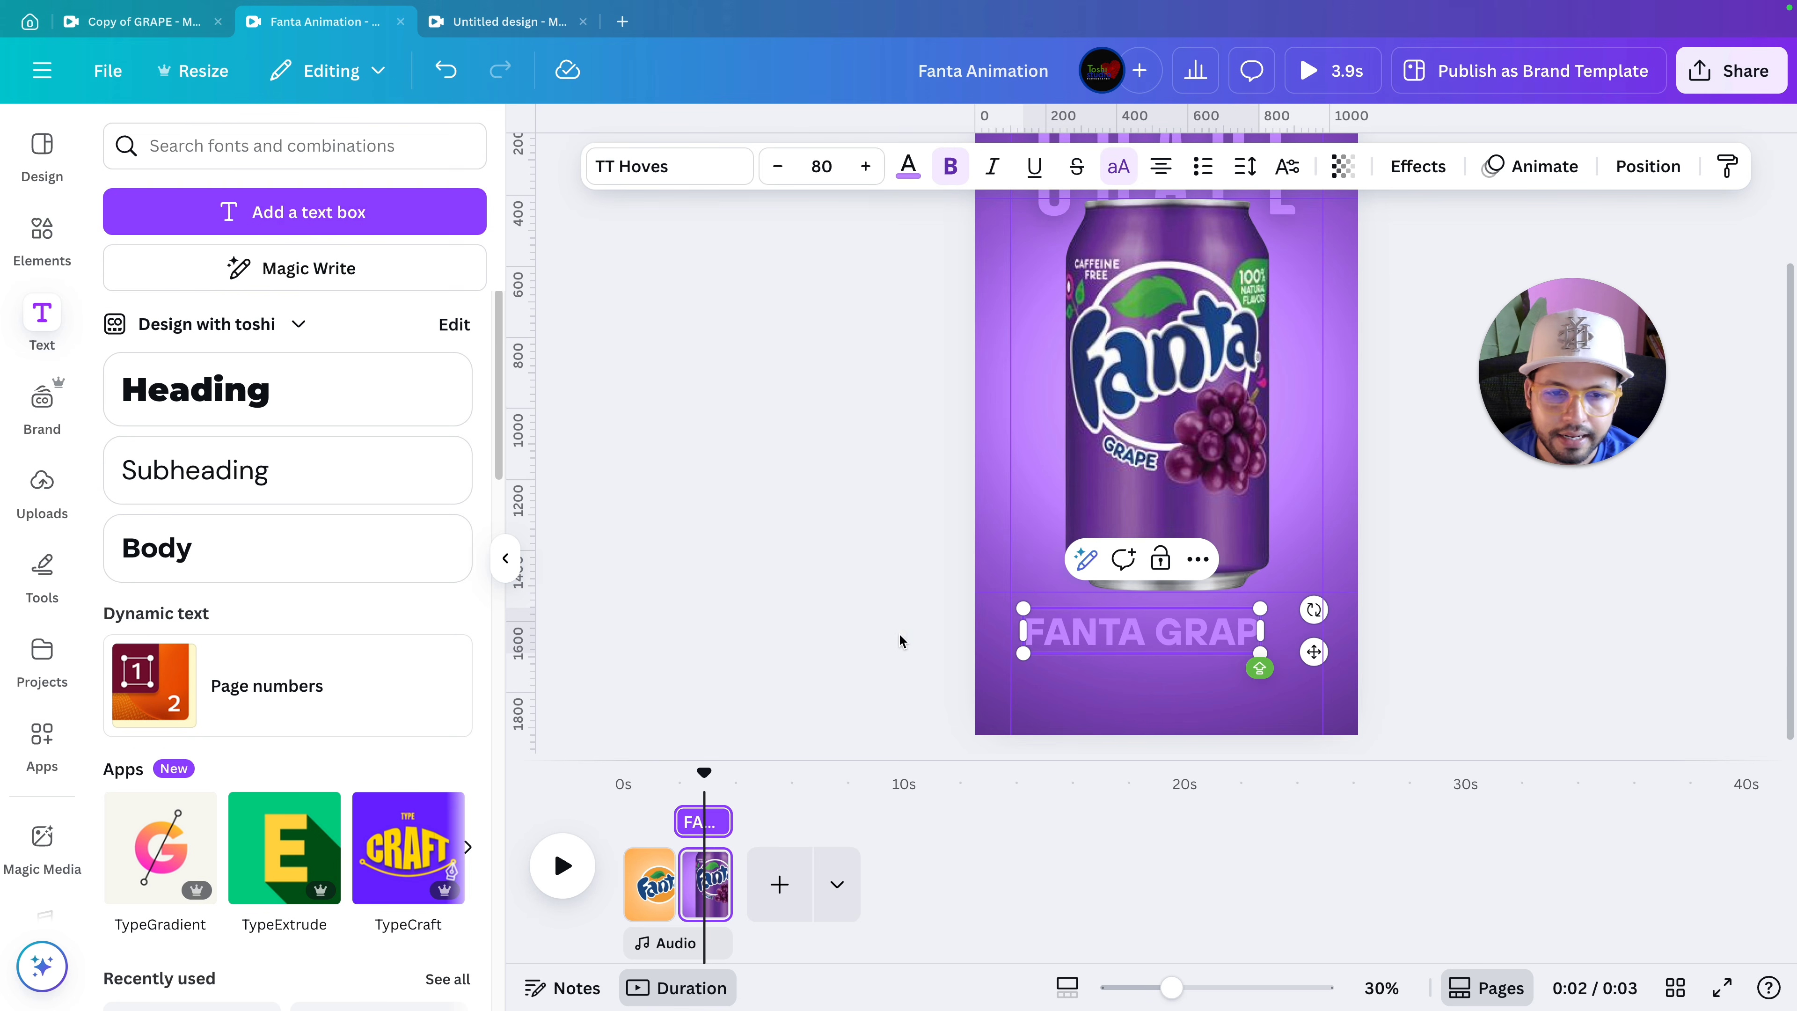
left_click(869, 624)
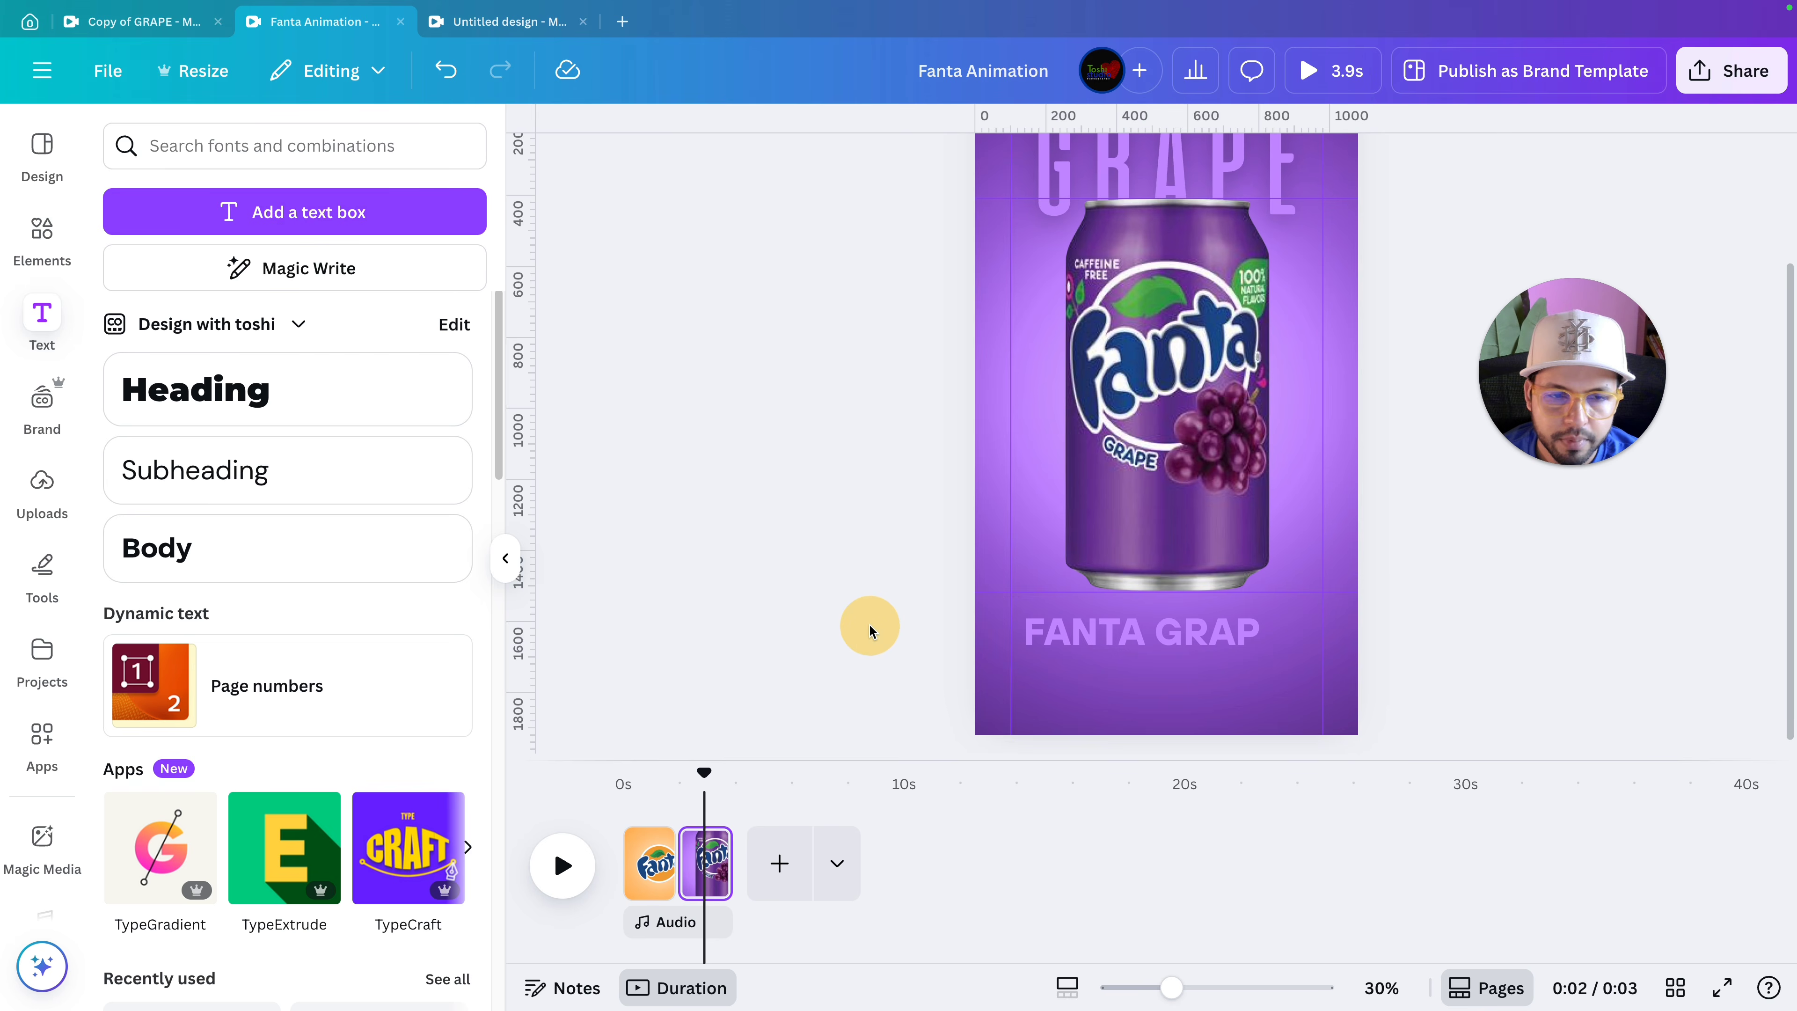
Color the FANTA GRAP title white and scale it down to a font size of about 43.2.
scroll(871, 624, "down", 2)
scroll(1559, 608, "up", 4)
scroll(1555, 600, "up", 3)
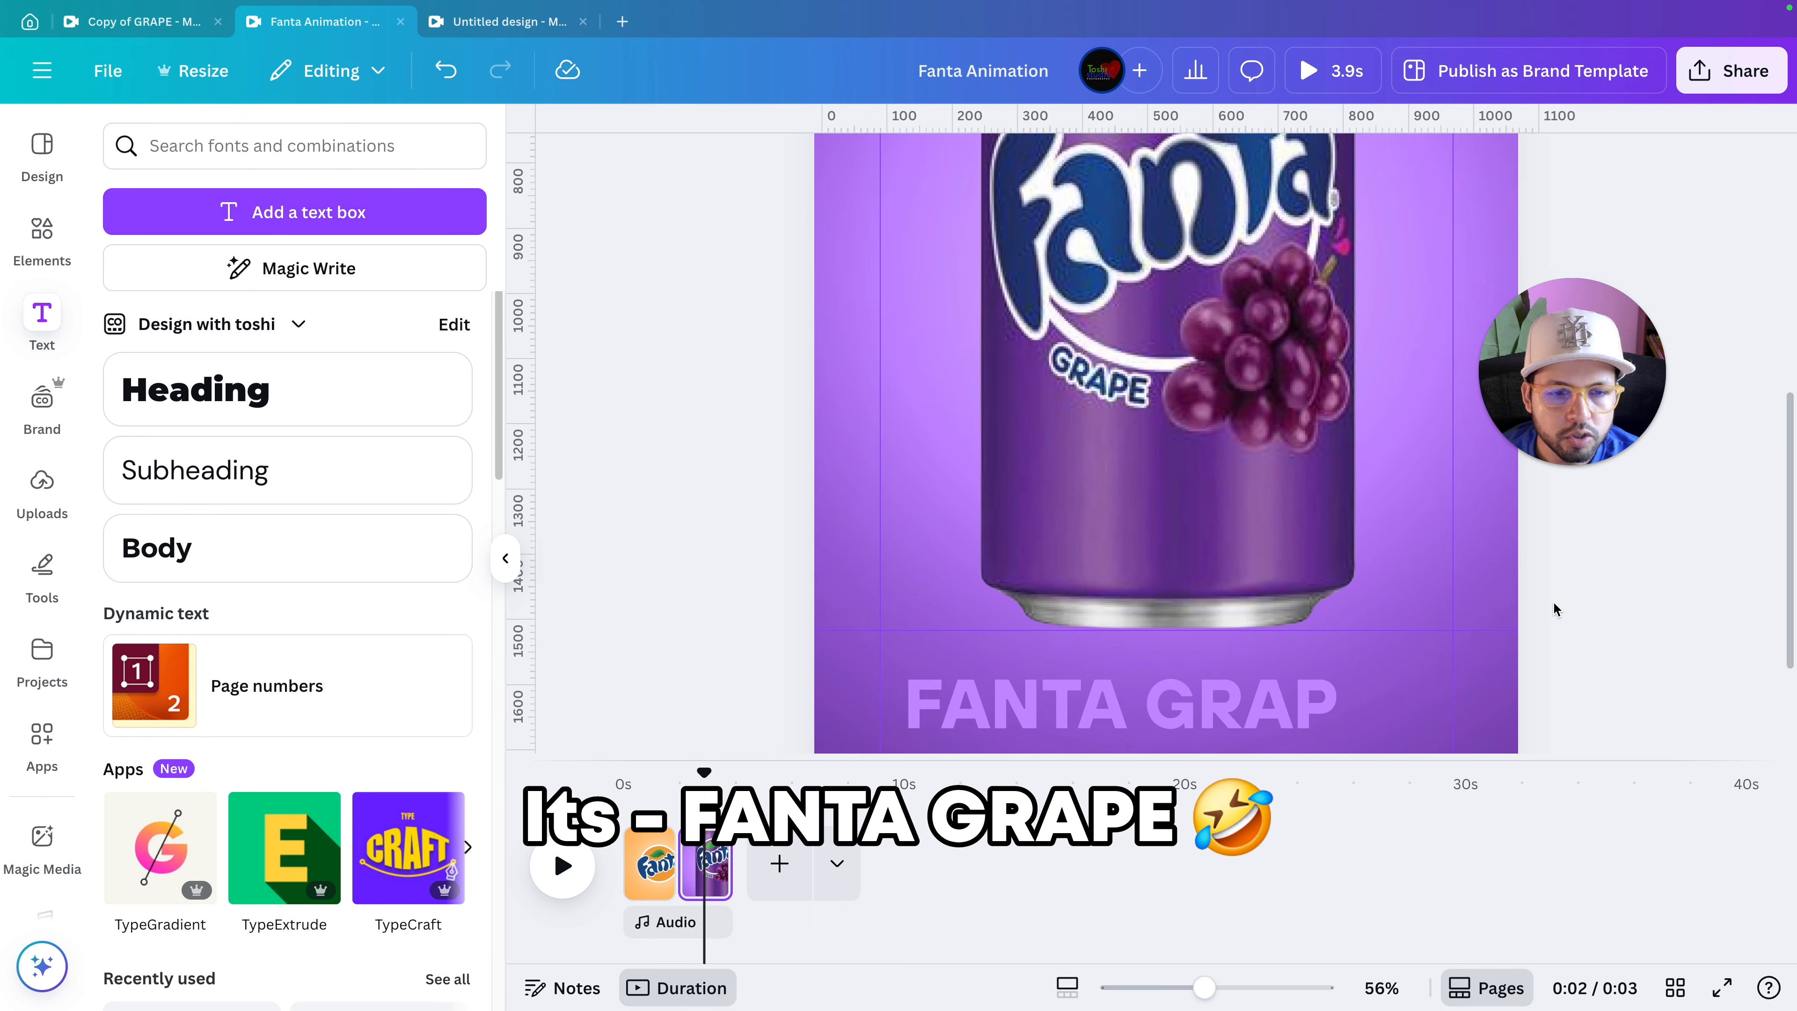
scroll(1553, 601, "down", 5)
left_click(1251, 538)
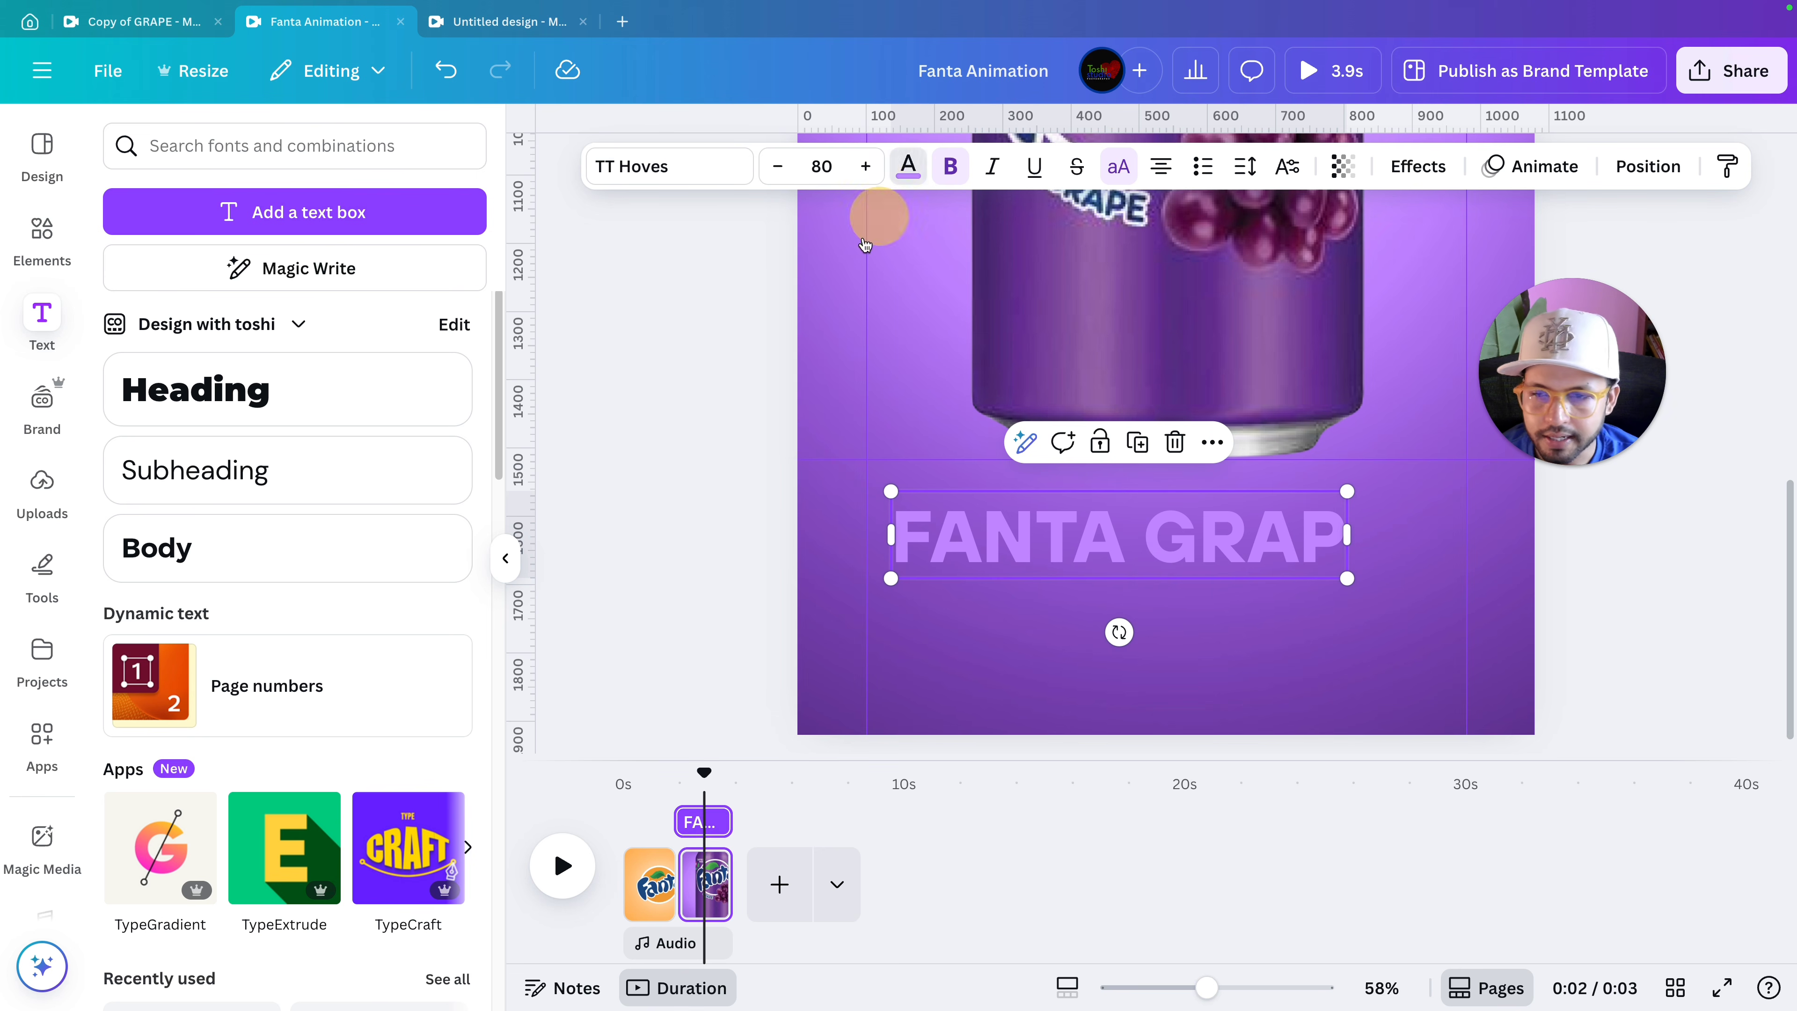
left_click(909, 165)
left_click(288, 461)
left_click_drag(1346, 574, 1139, 581)
Duplicate the FANTA GRAP title, with the copy below the original, and remove the copy's bold formatting.
key("super+d")
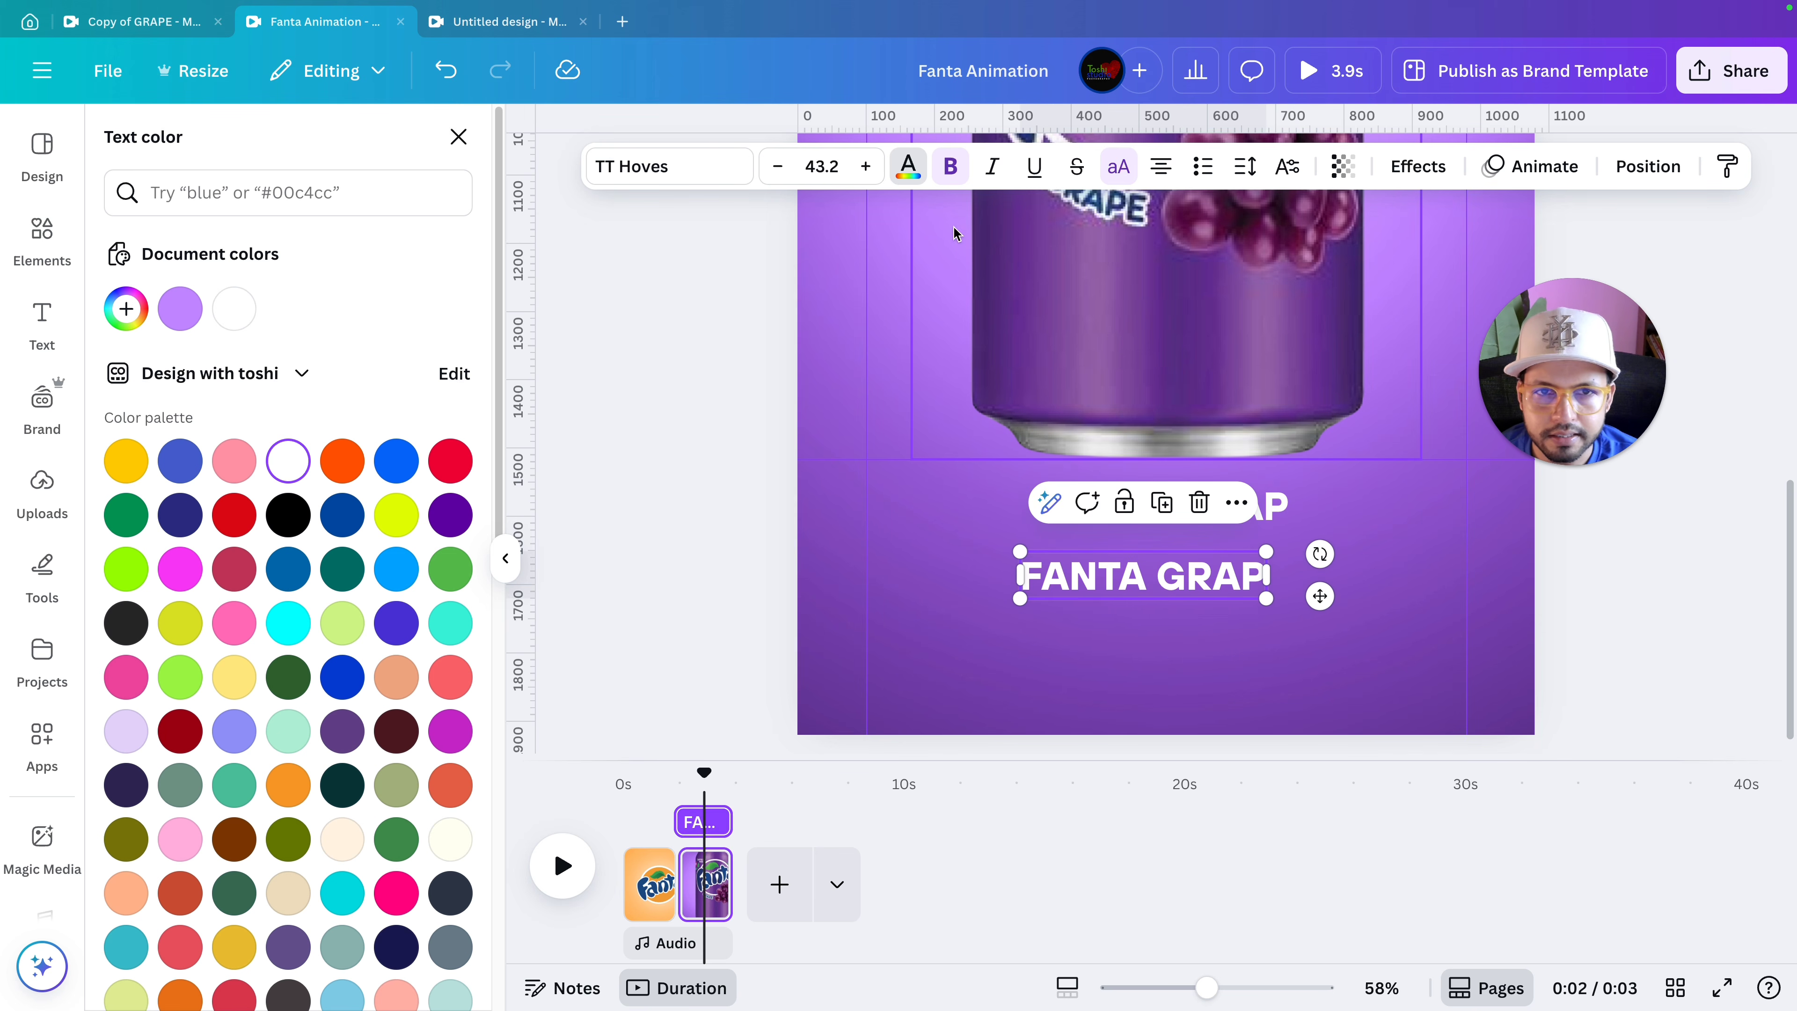
left_click(948, 175)
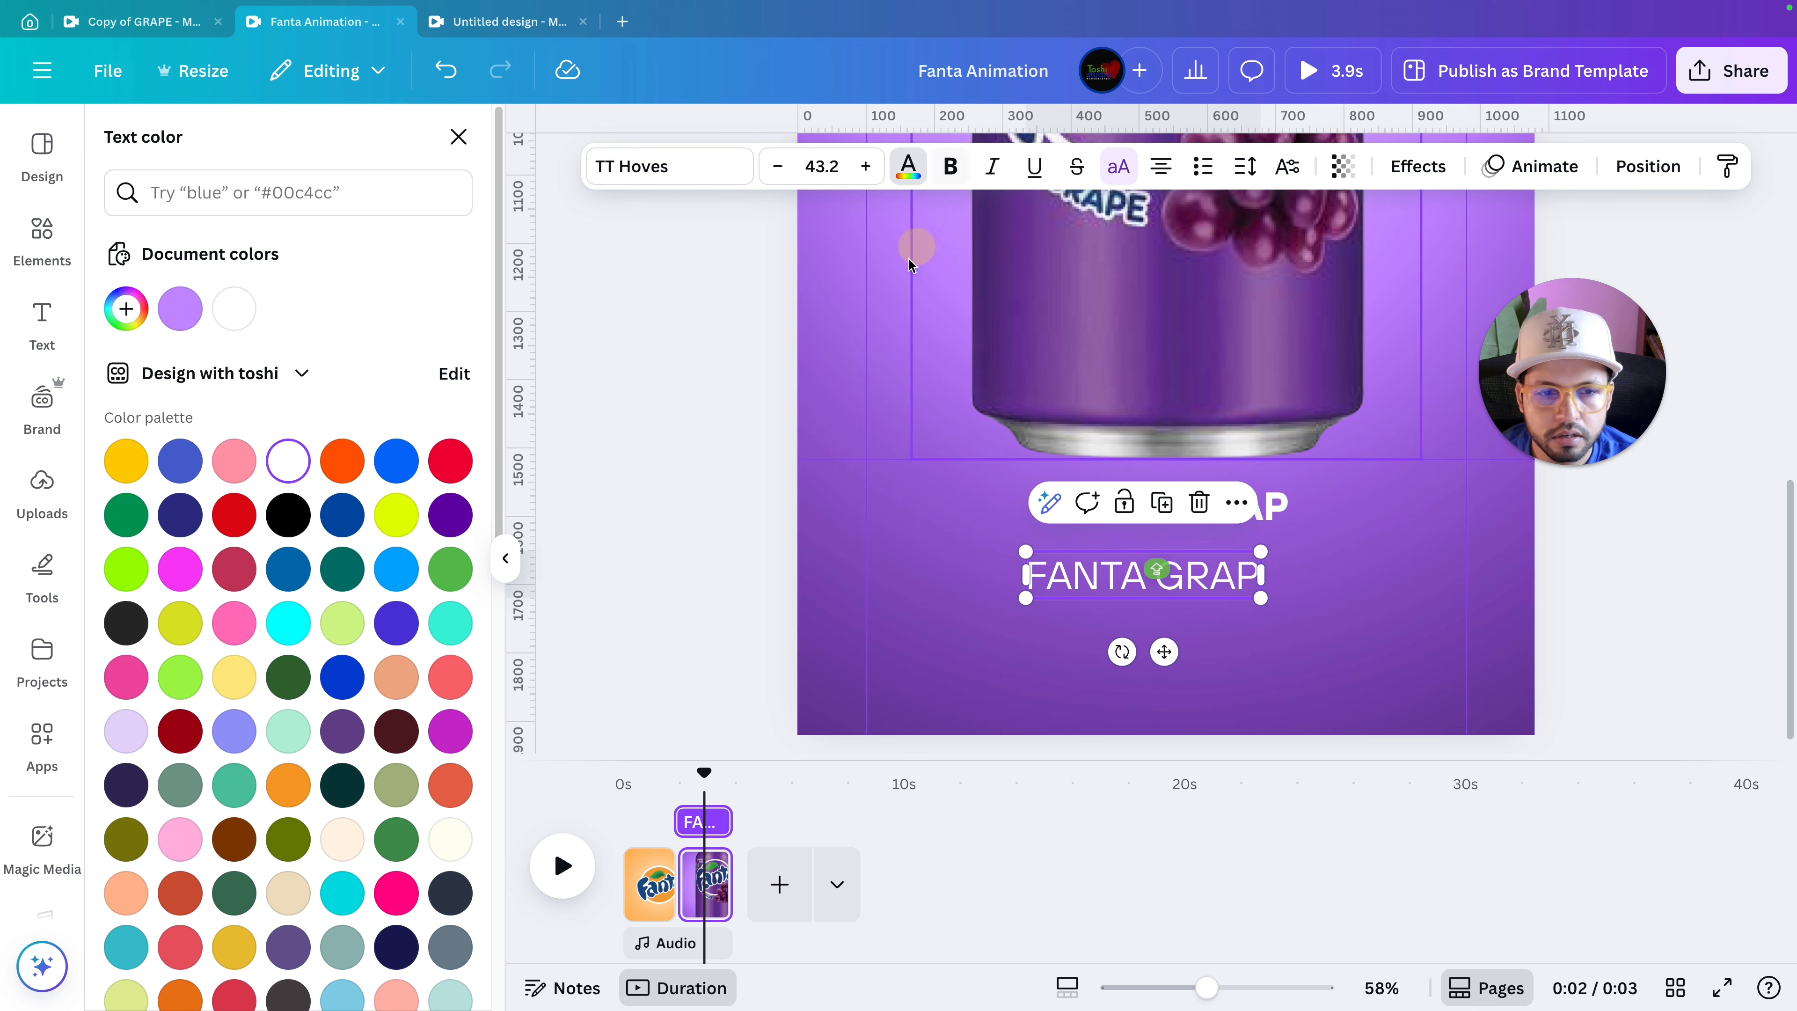
left_click(743, 475)
scroll(744, 475, "down", 3)
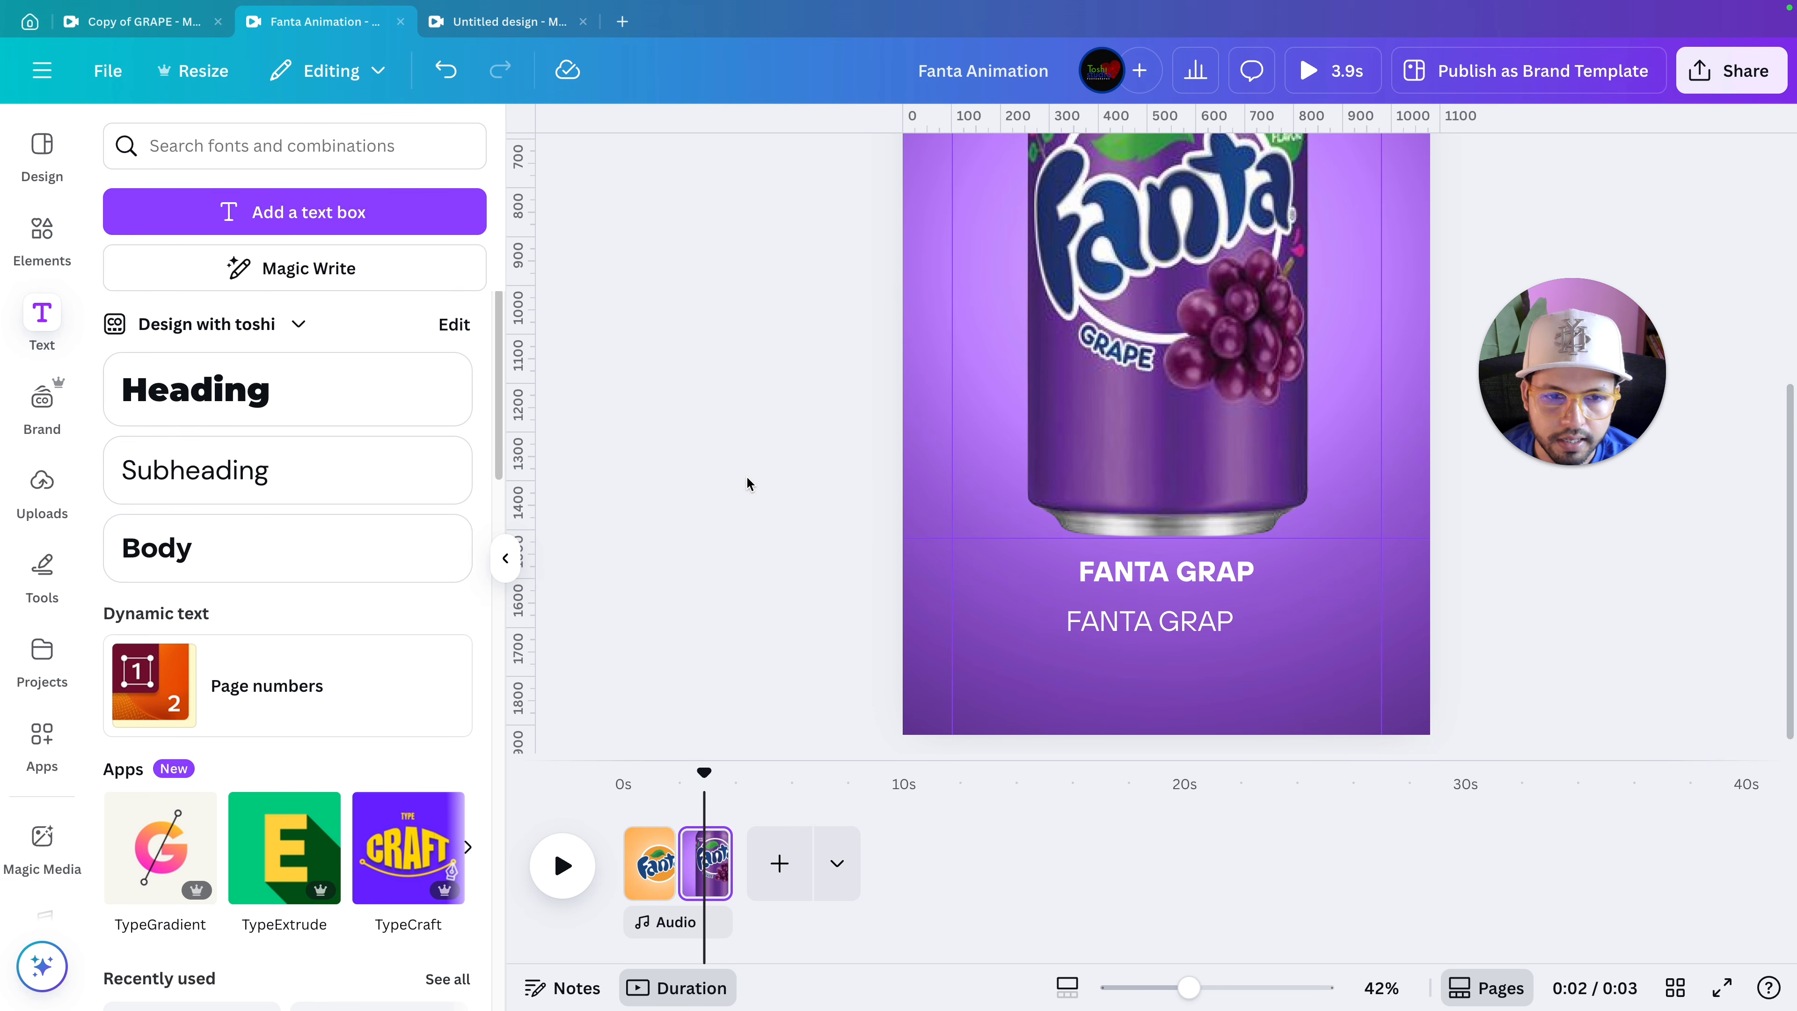
Replace the duplicated text with the description beginning "Fanta Grape is the ultimate fruity refreshment" and turn off its uppercase formatting.
double_click(1160, 623)
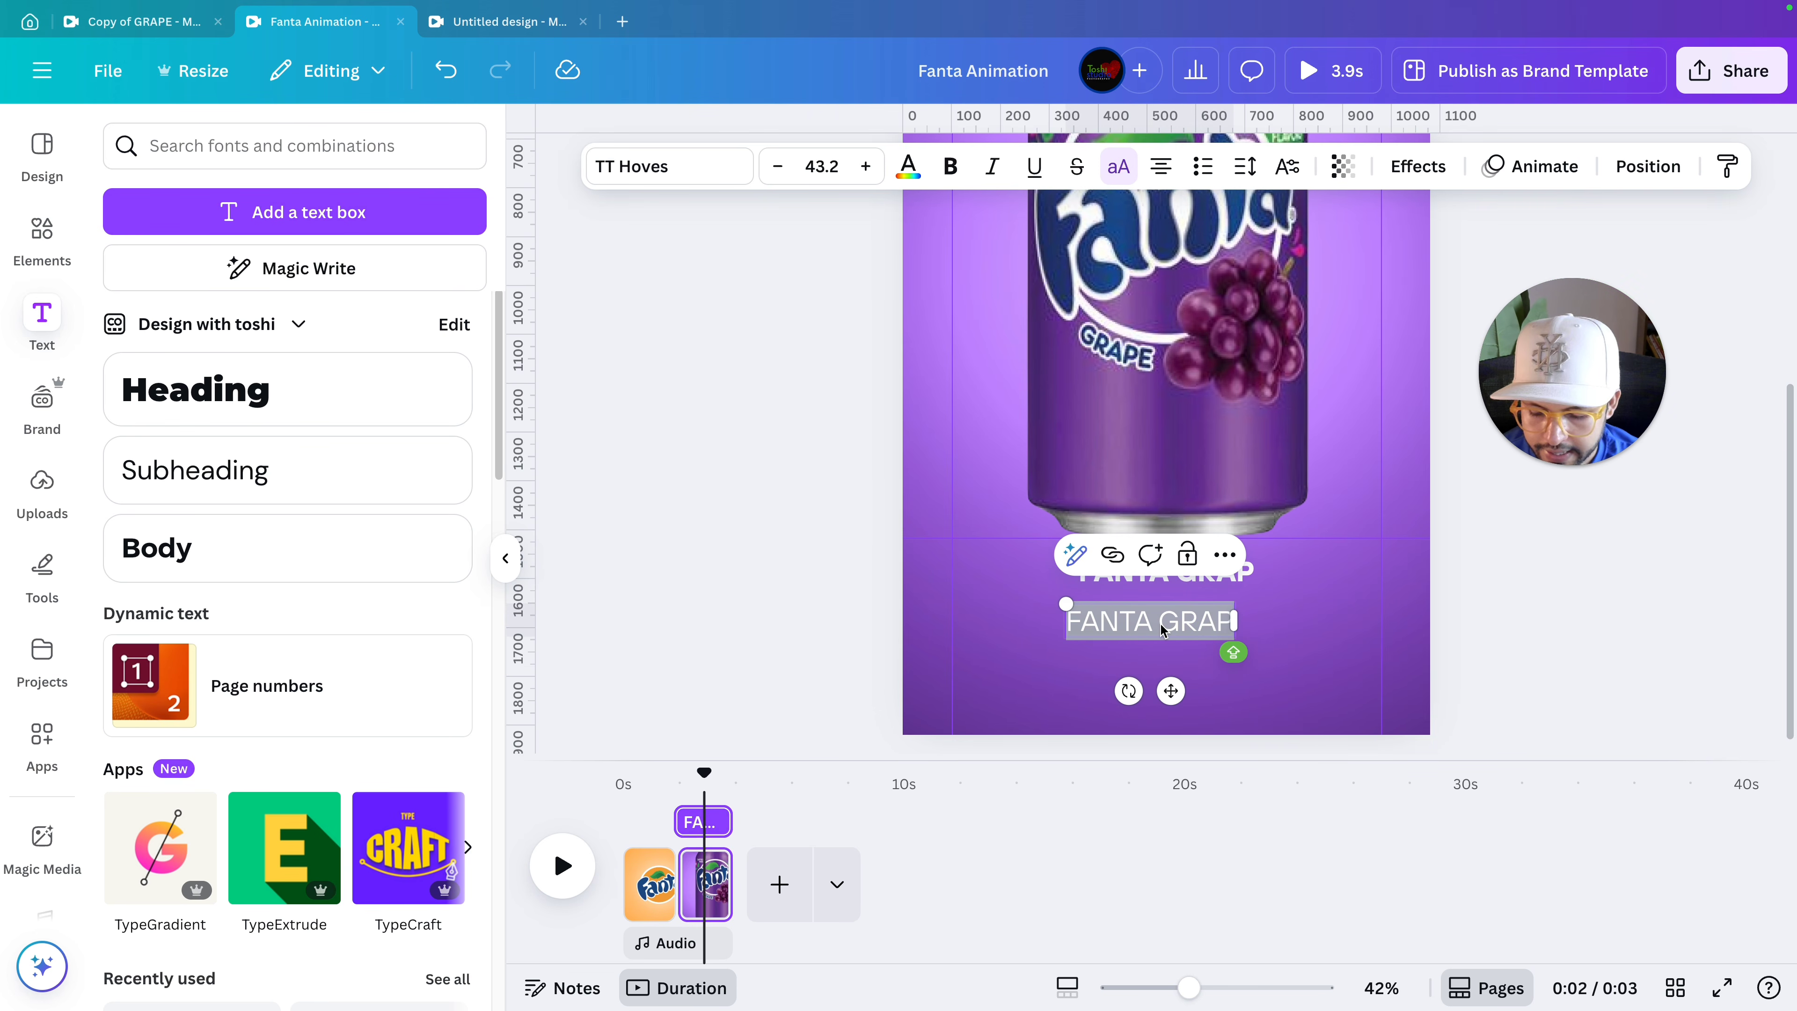
type("FANTA GRAPE IS THE ULTIMATE FRUITY REFRESHMENT — PACKED WITH BOLD GRAPE FLAVOR, FIZZY FUN, AND A VIBRANT PURPLE PUNCH!")
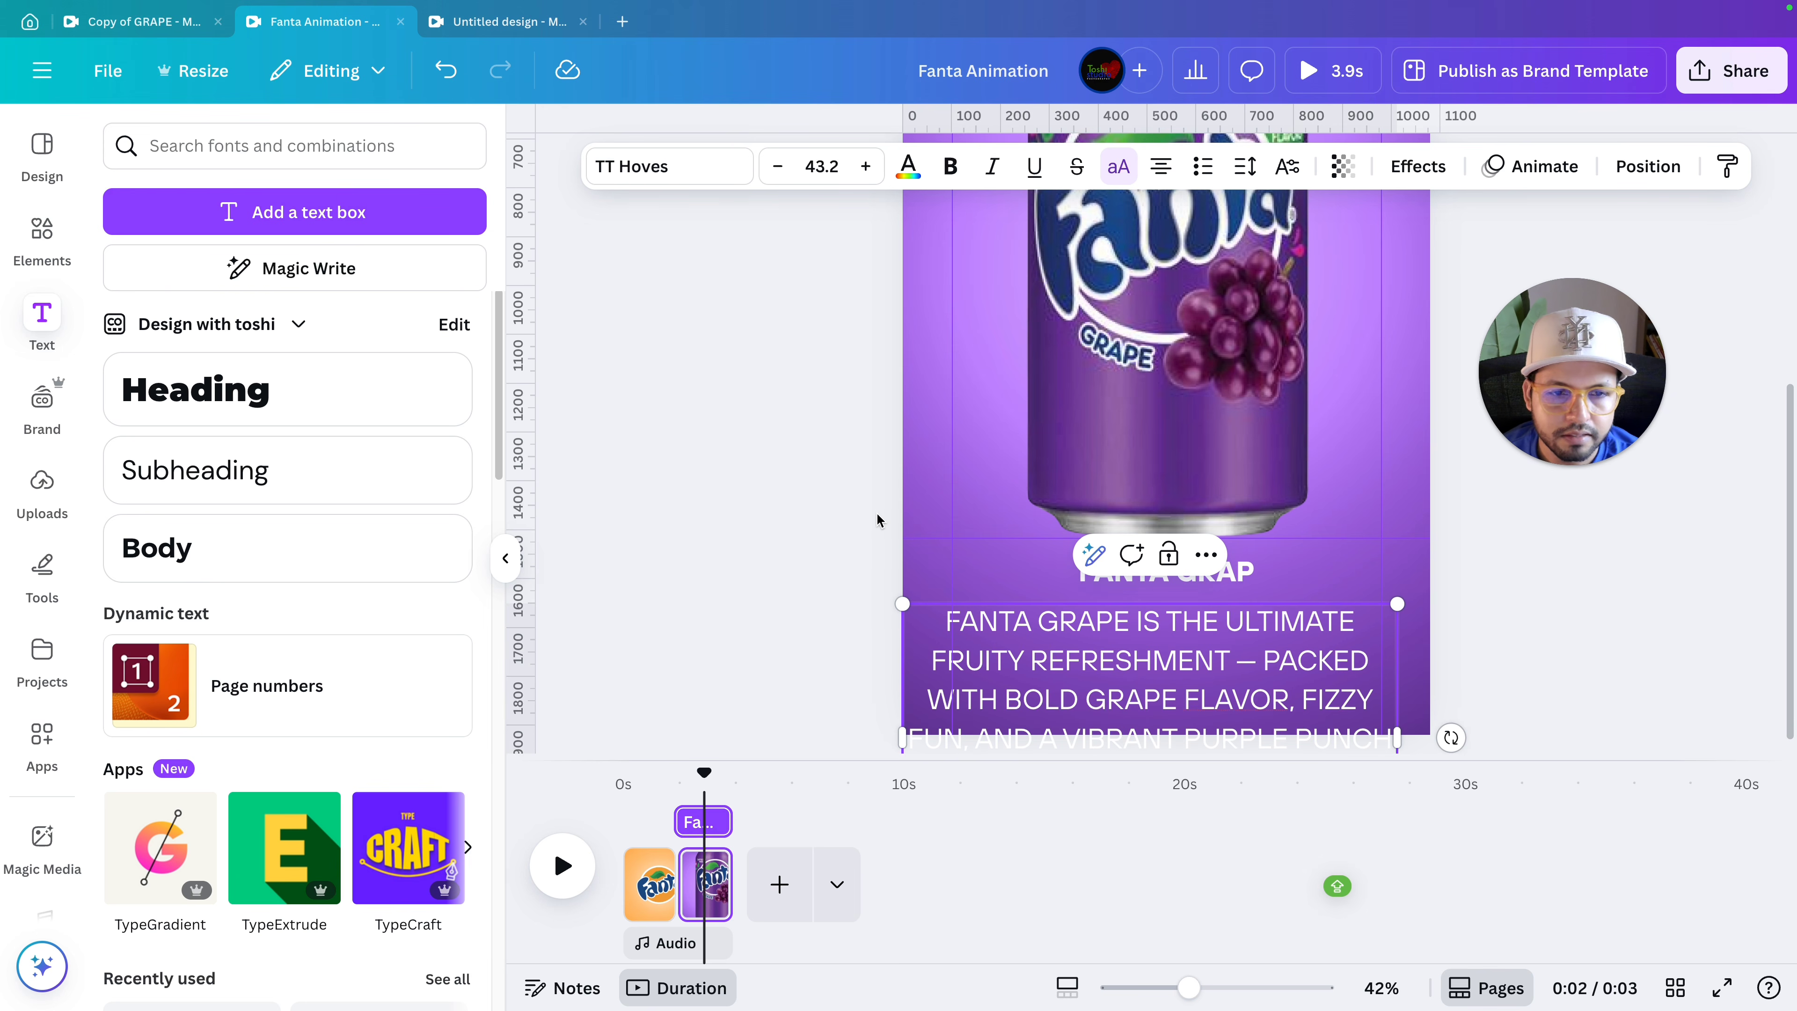
scroll(876, 511, "down", 2)
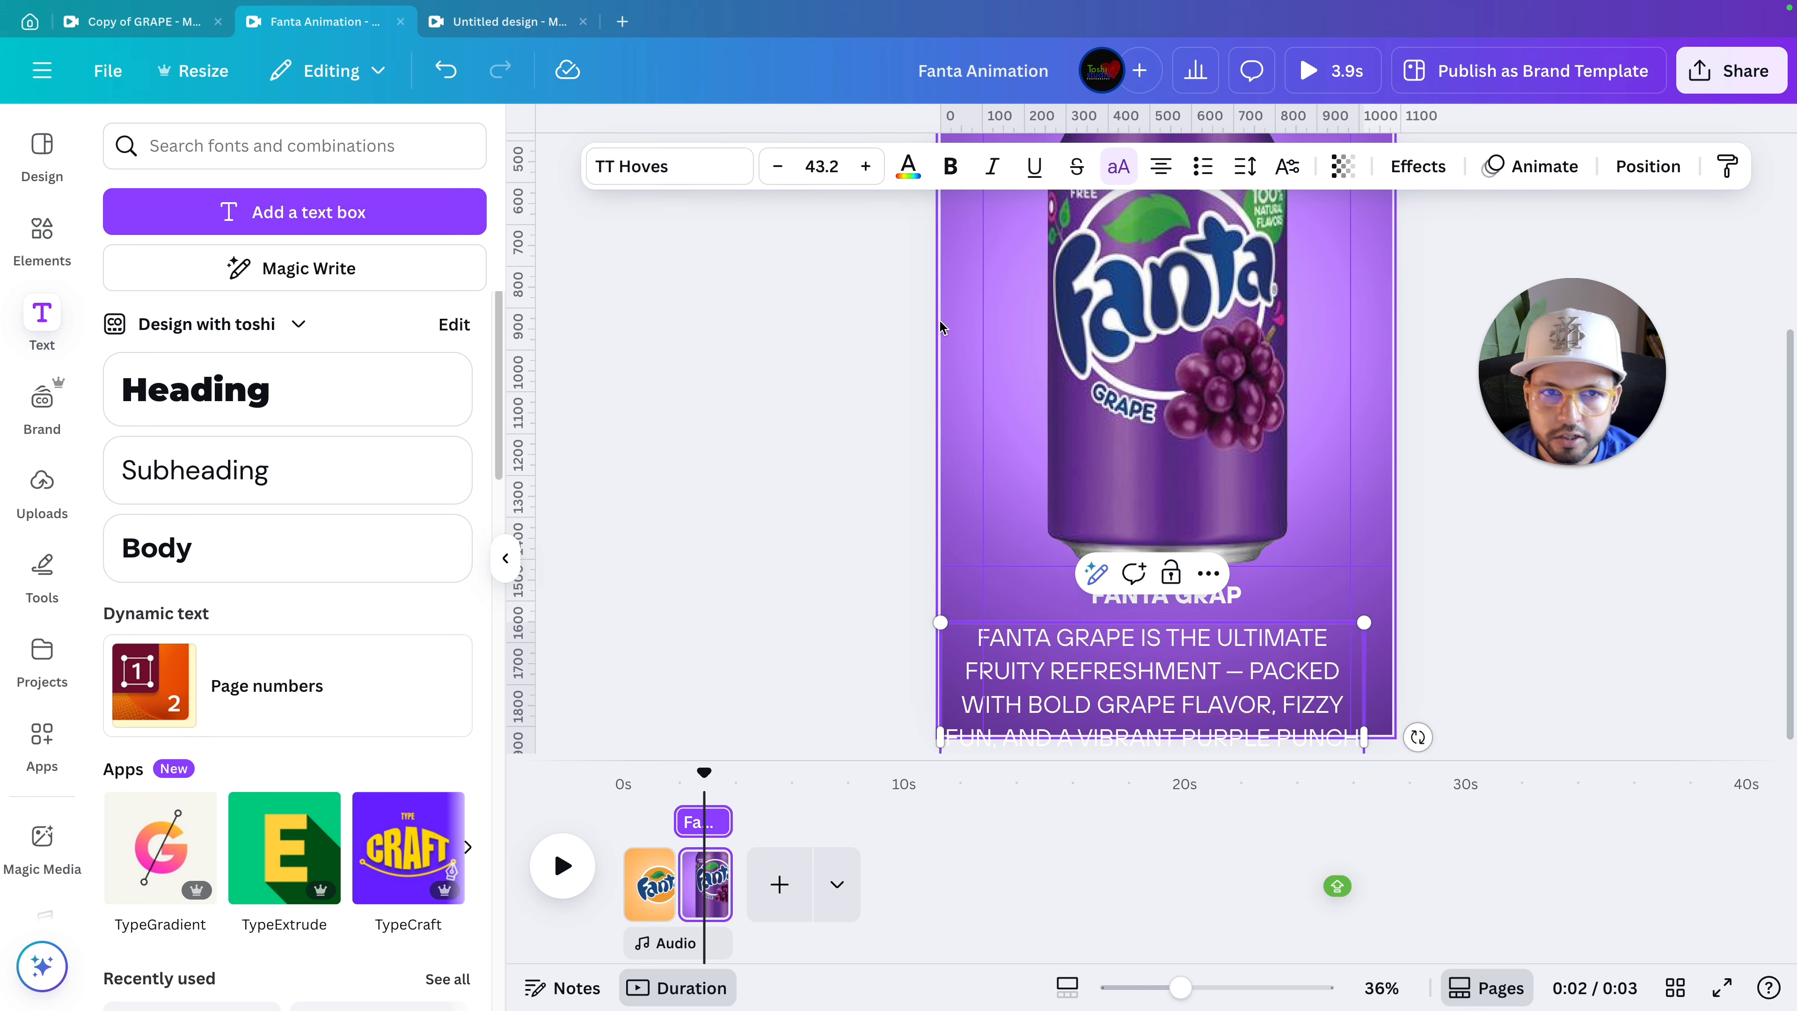
left_click(1127, 175)
left_click(840, 601)
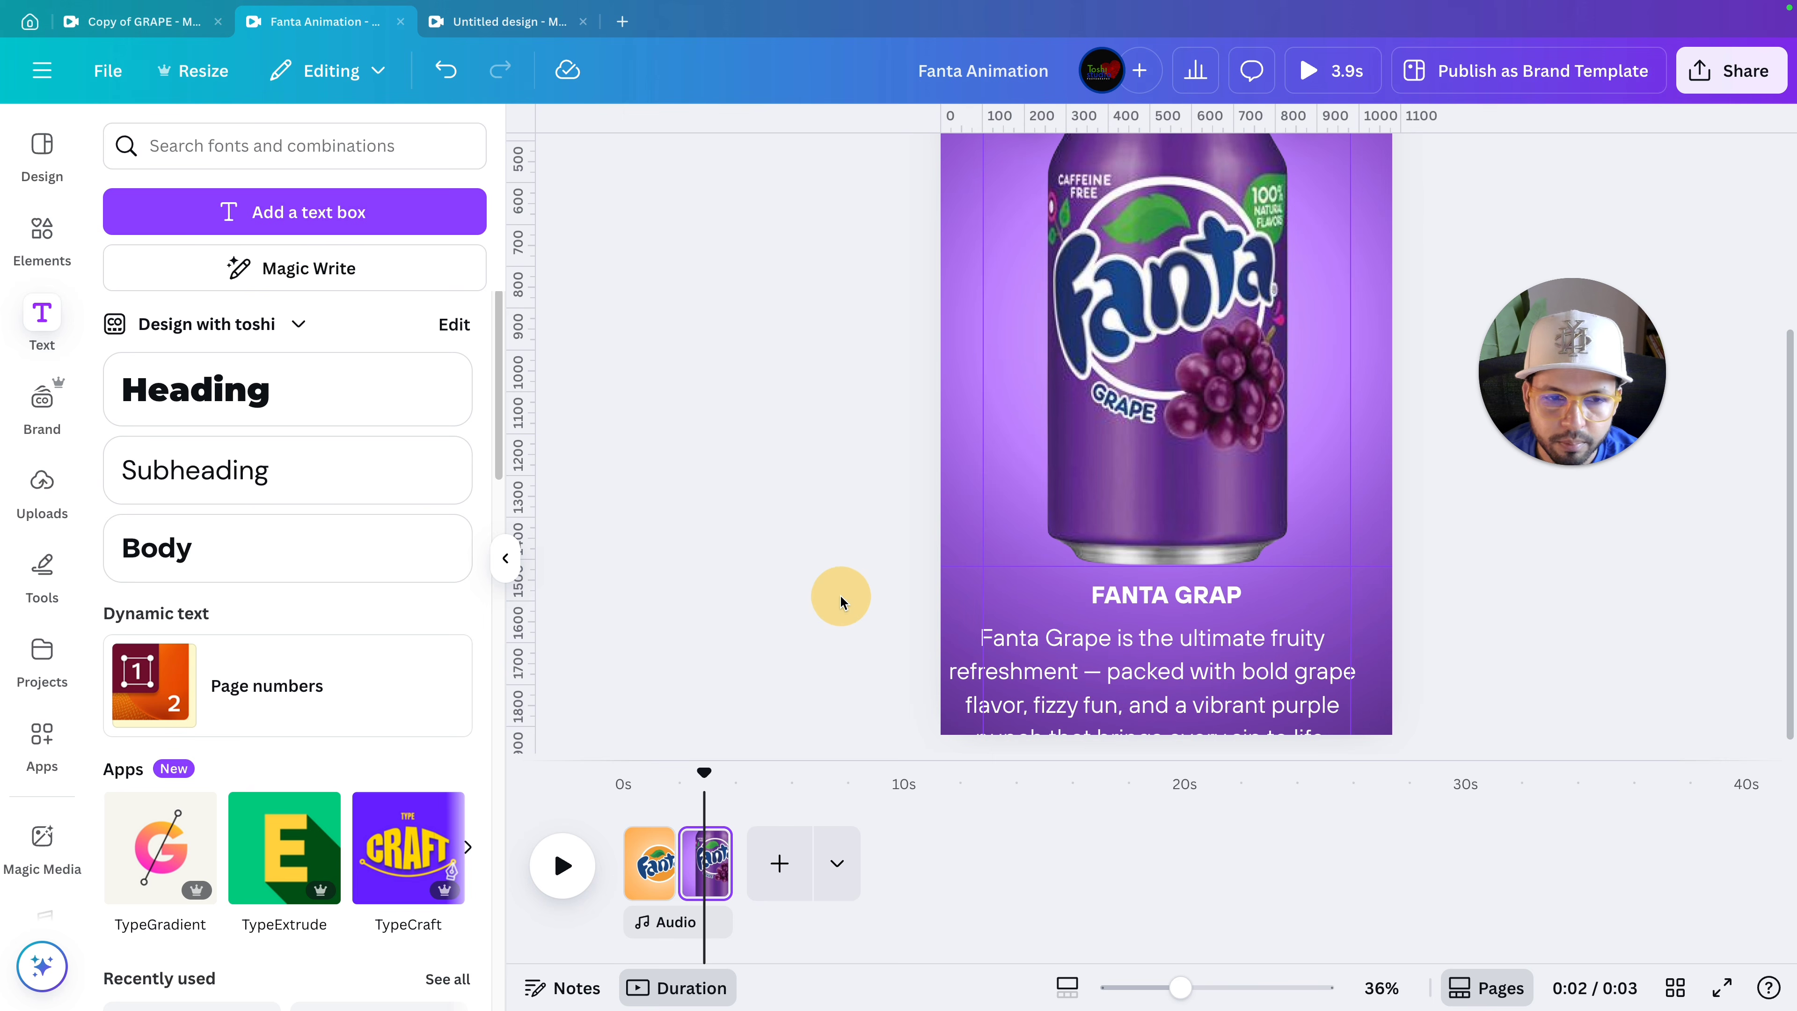
Scale the description down to a font size of about 25.9 so that it fits on the page below the title.
scroll(840, 601, "down", 2)
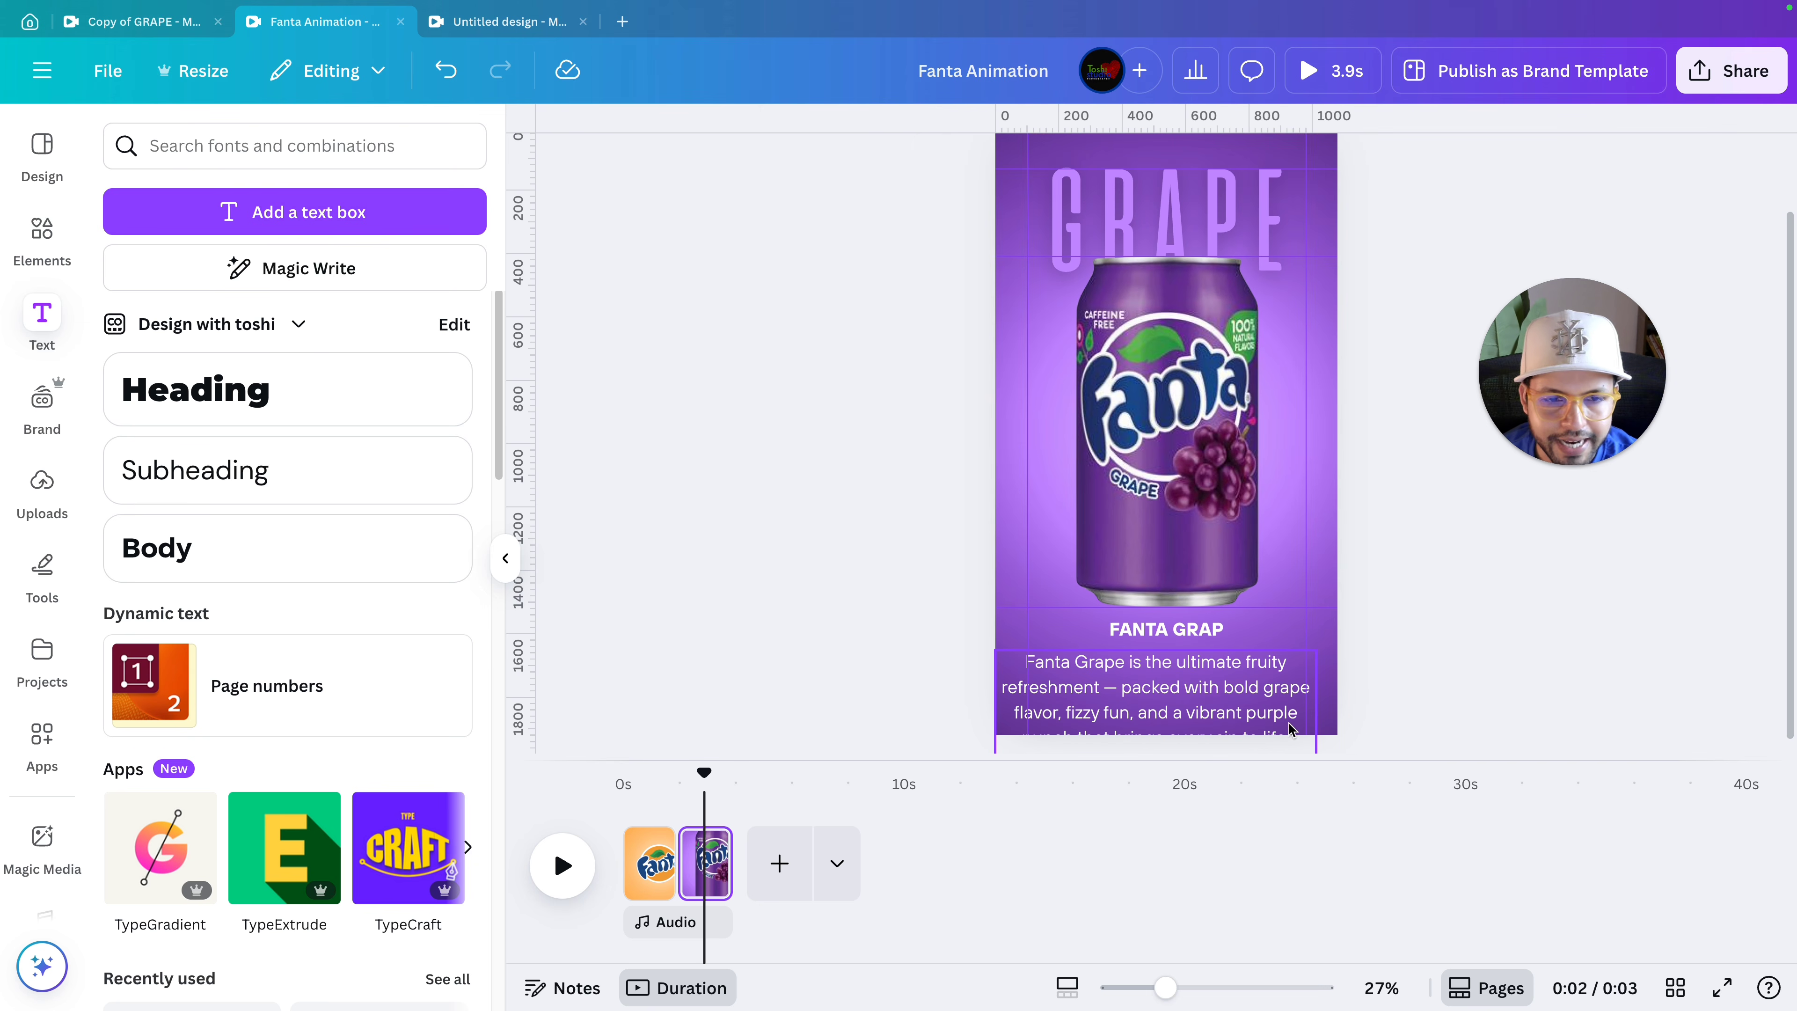
left_click(1318, 749)
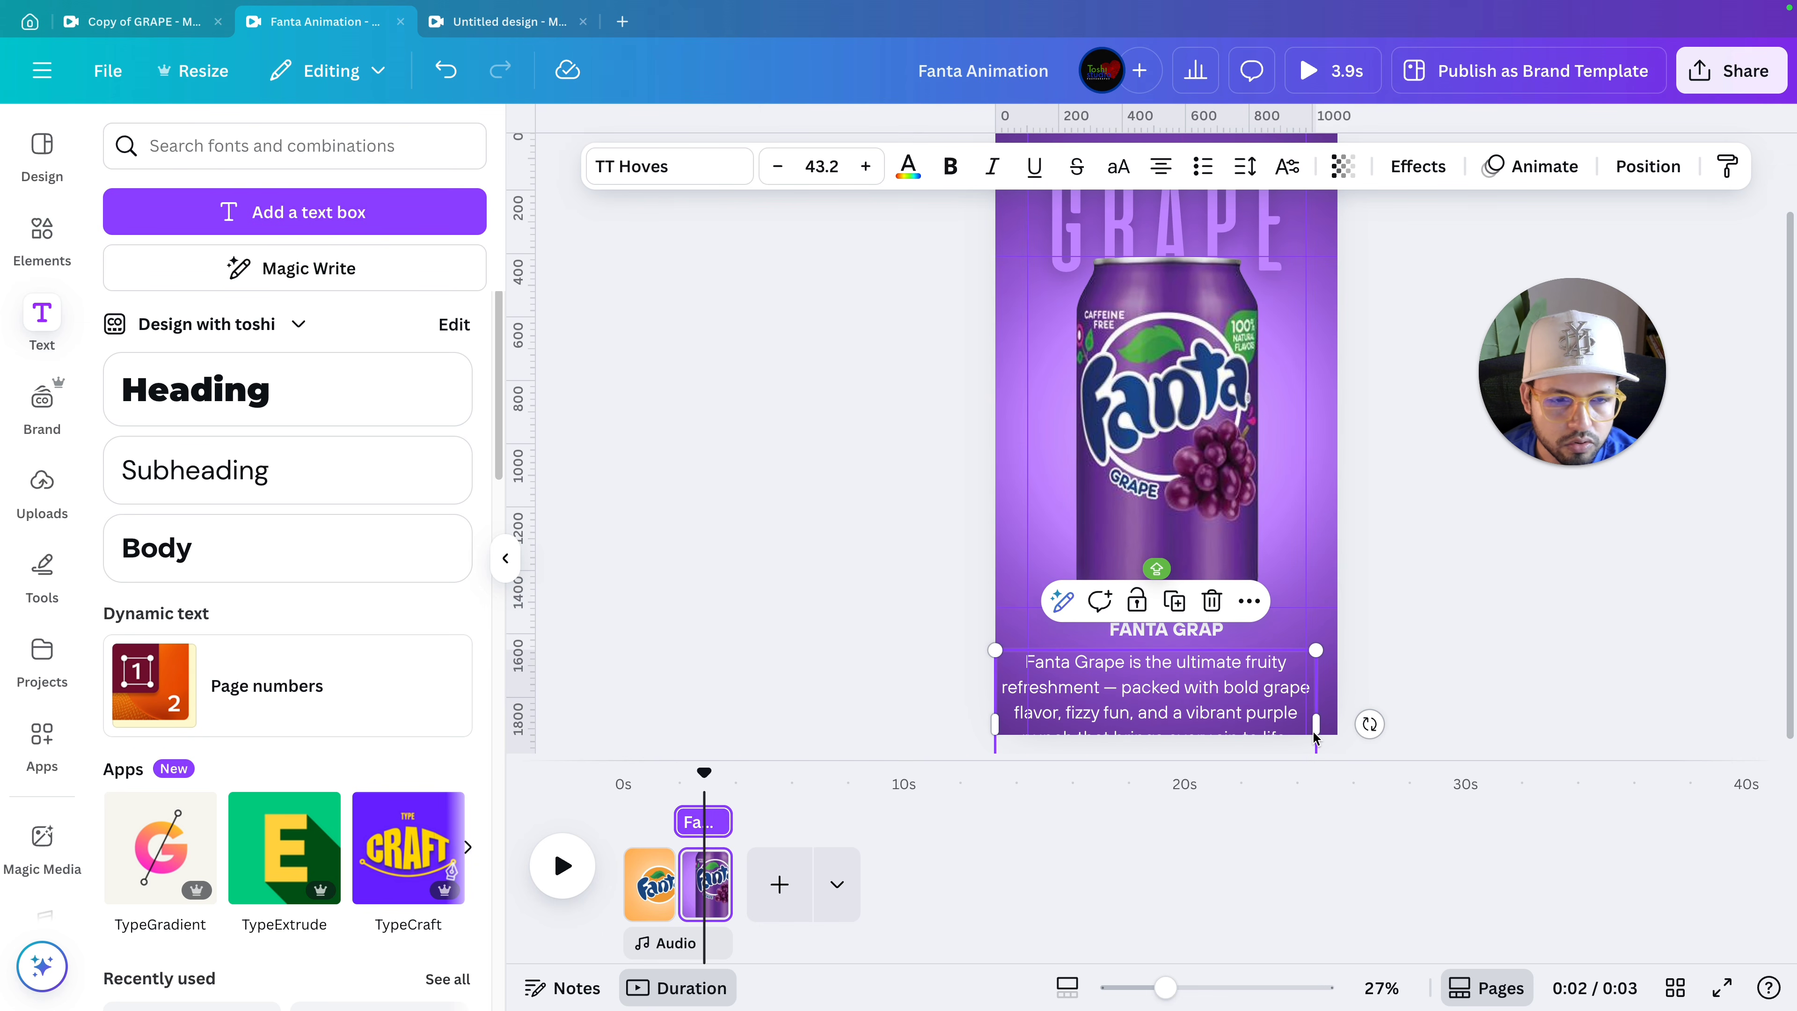
left_click_drag(1316, 650, 1303, 685)
scroll(1456, 708, "up", 3)
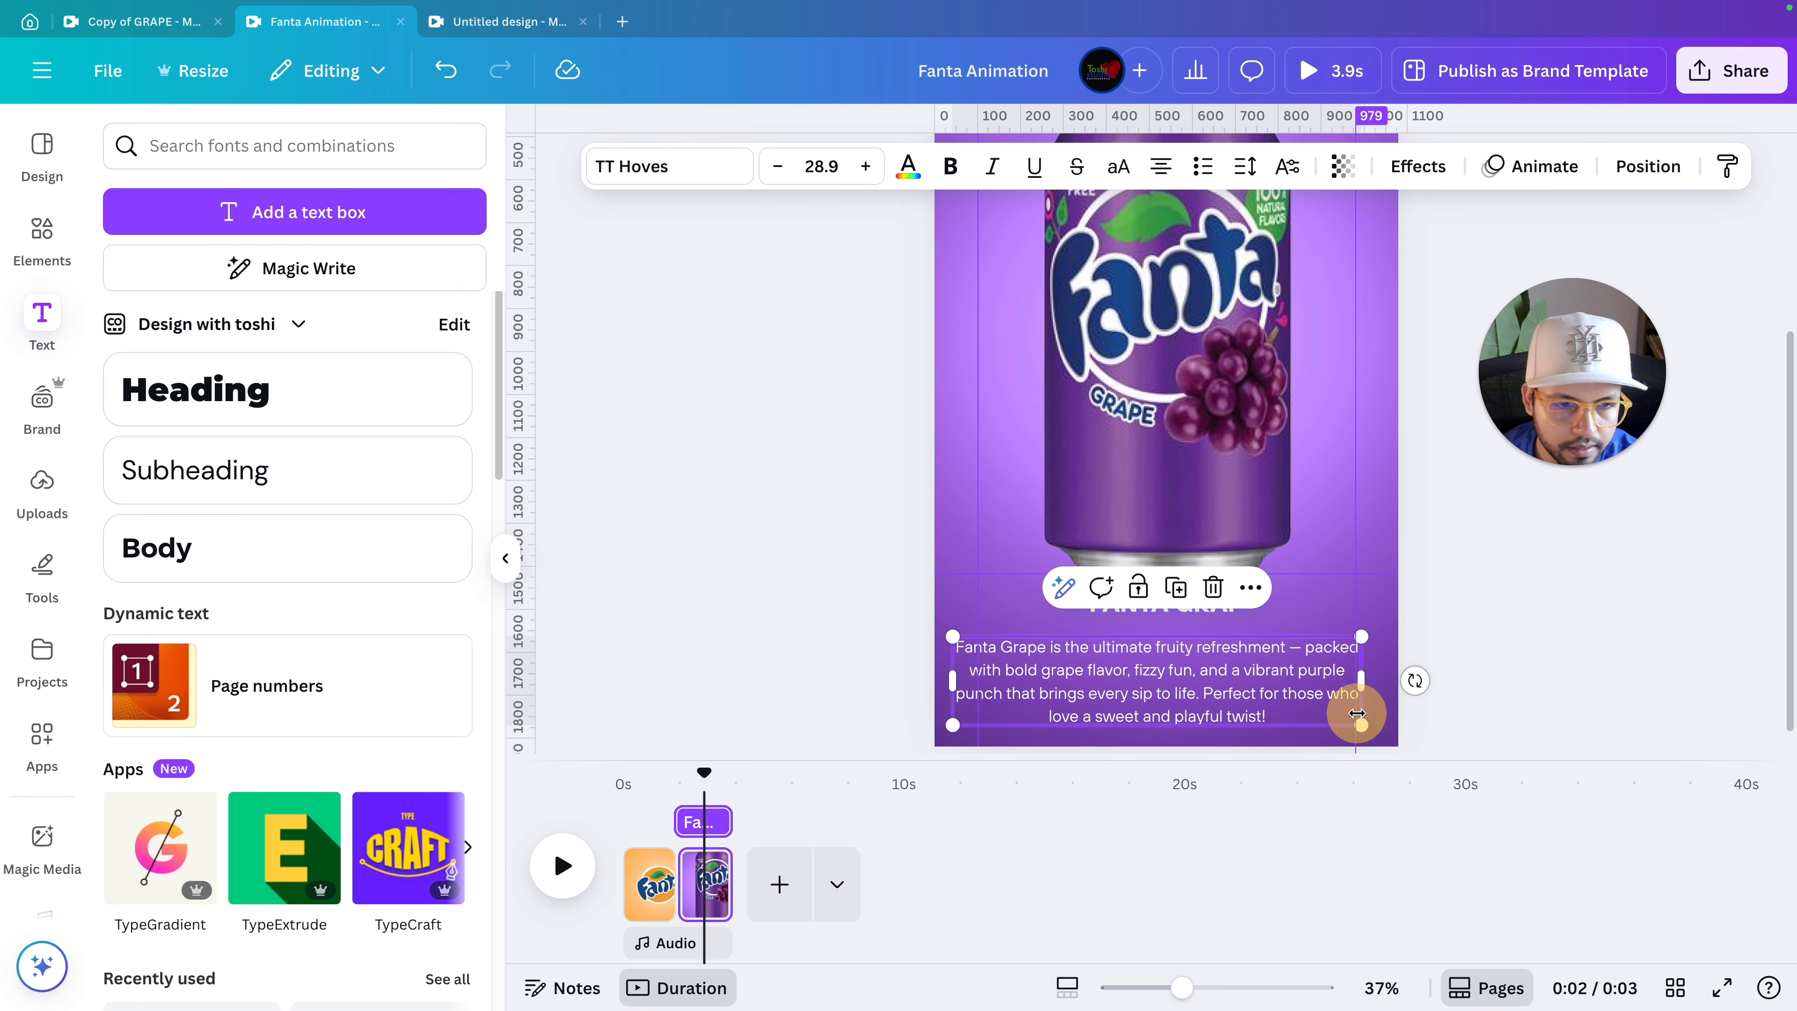
left_click_drag(1351, 700, 1393, 669)
scroll(1321, 709, "up", 2)
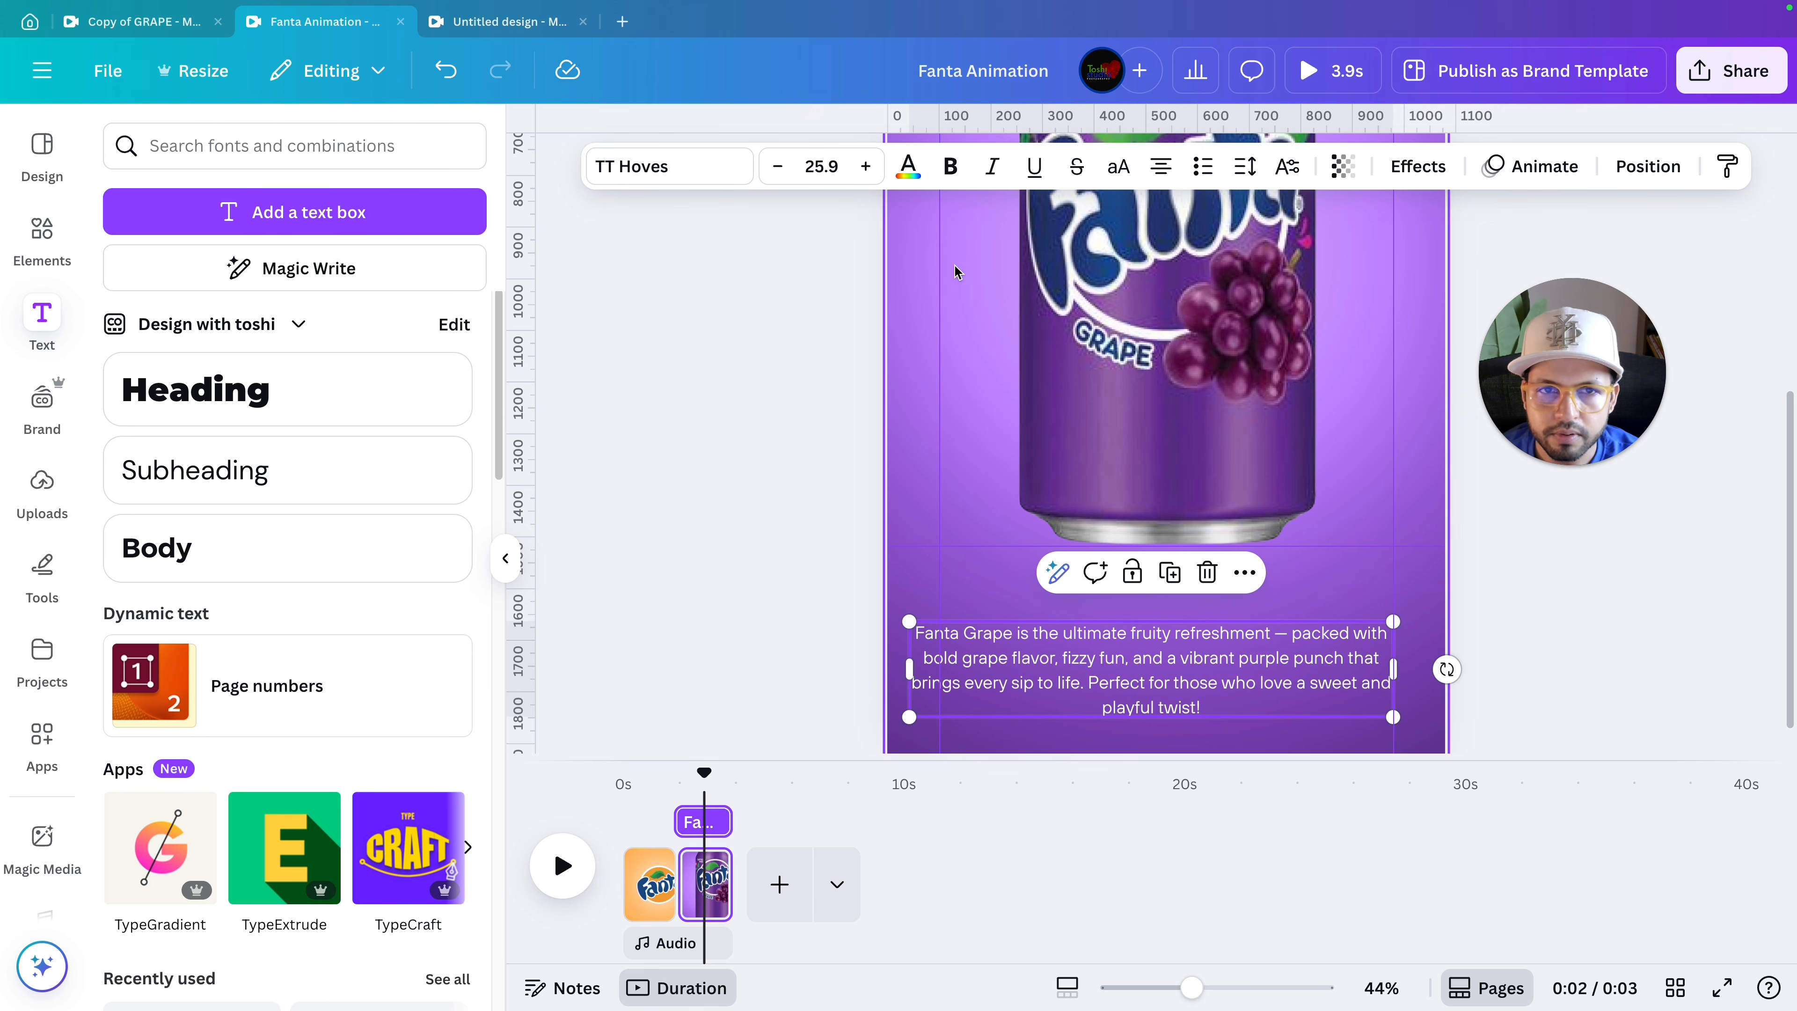
Set the description's font size to 20.
left_click(777, 165)
left_click(821, 167)
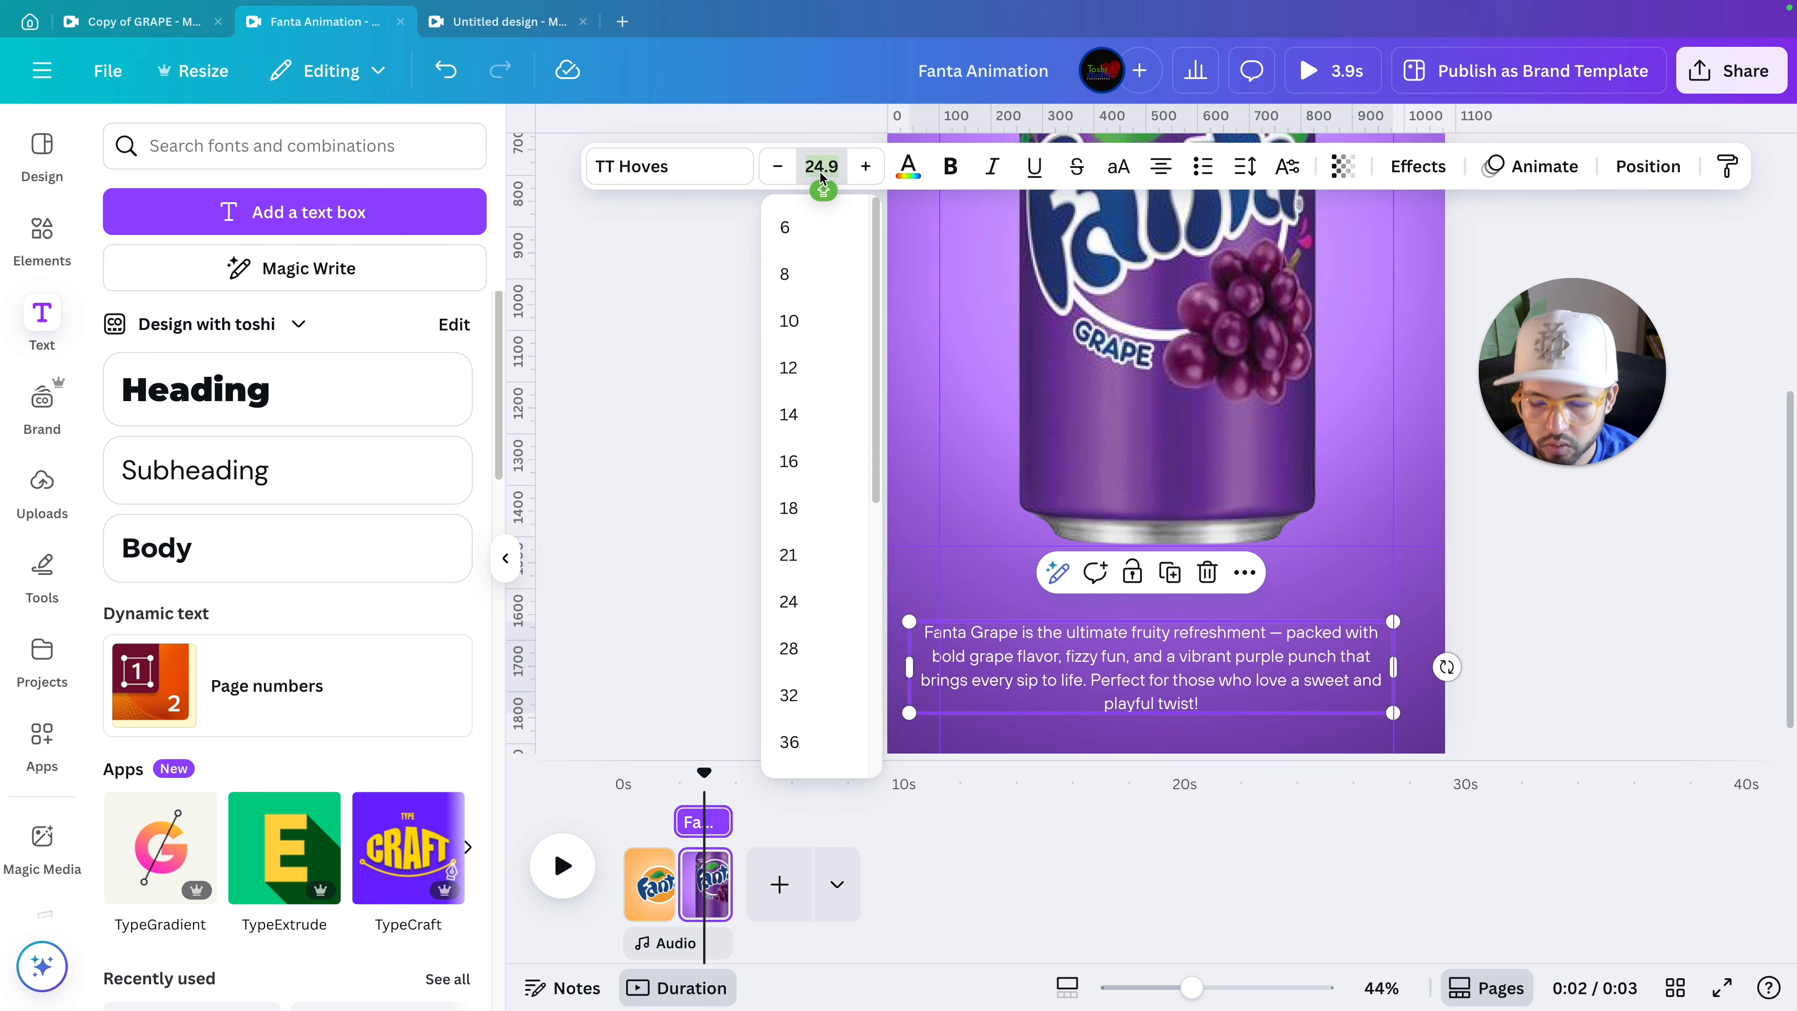
key("Return")
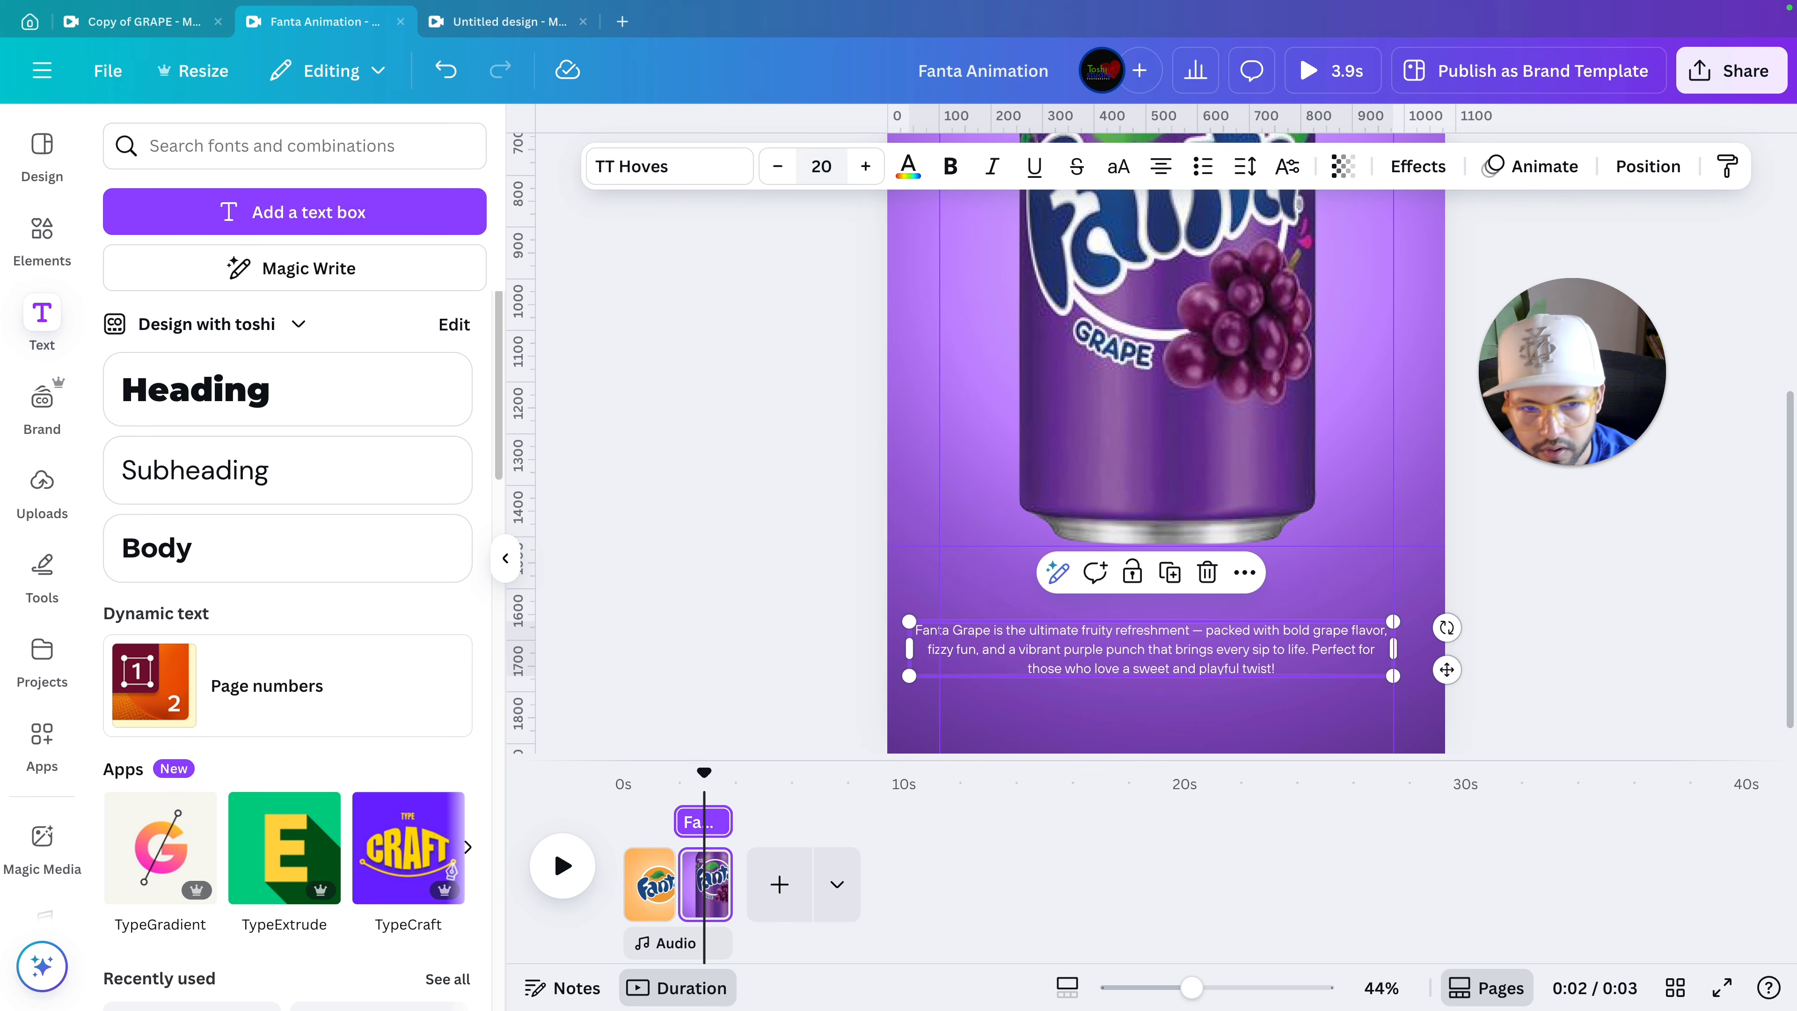
left_click(683, 388)
Align the description box with one side margin guide and narrow it to end at the opposite guide.
left_click_drag(1347, 650, 1292, 650)
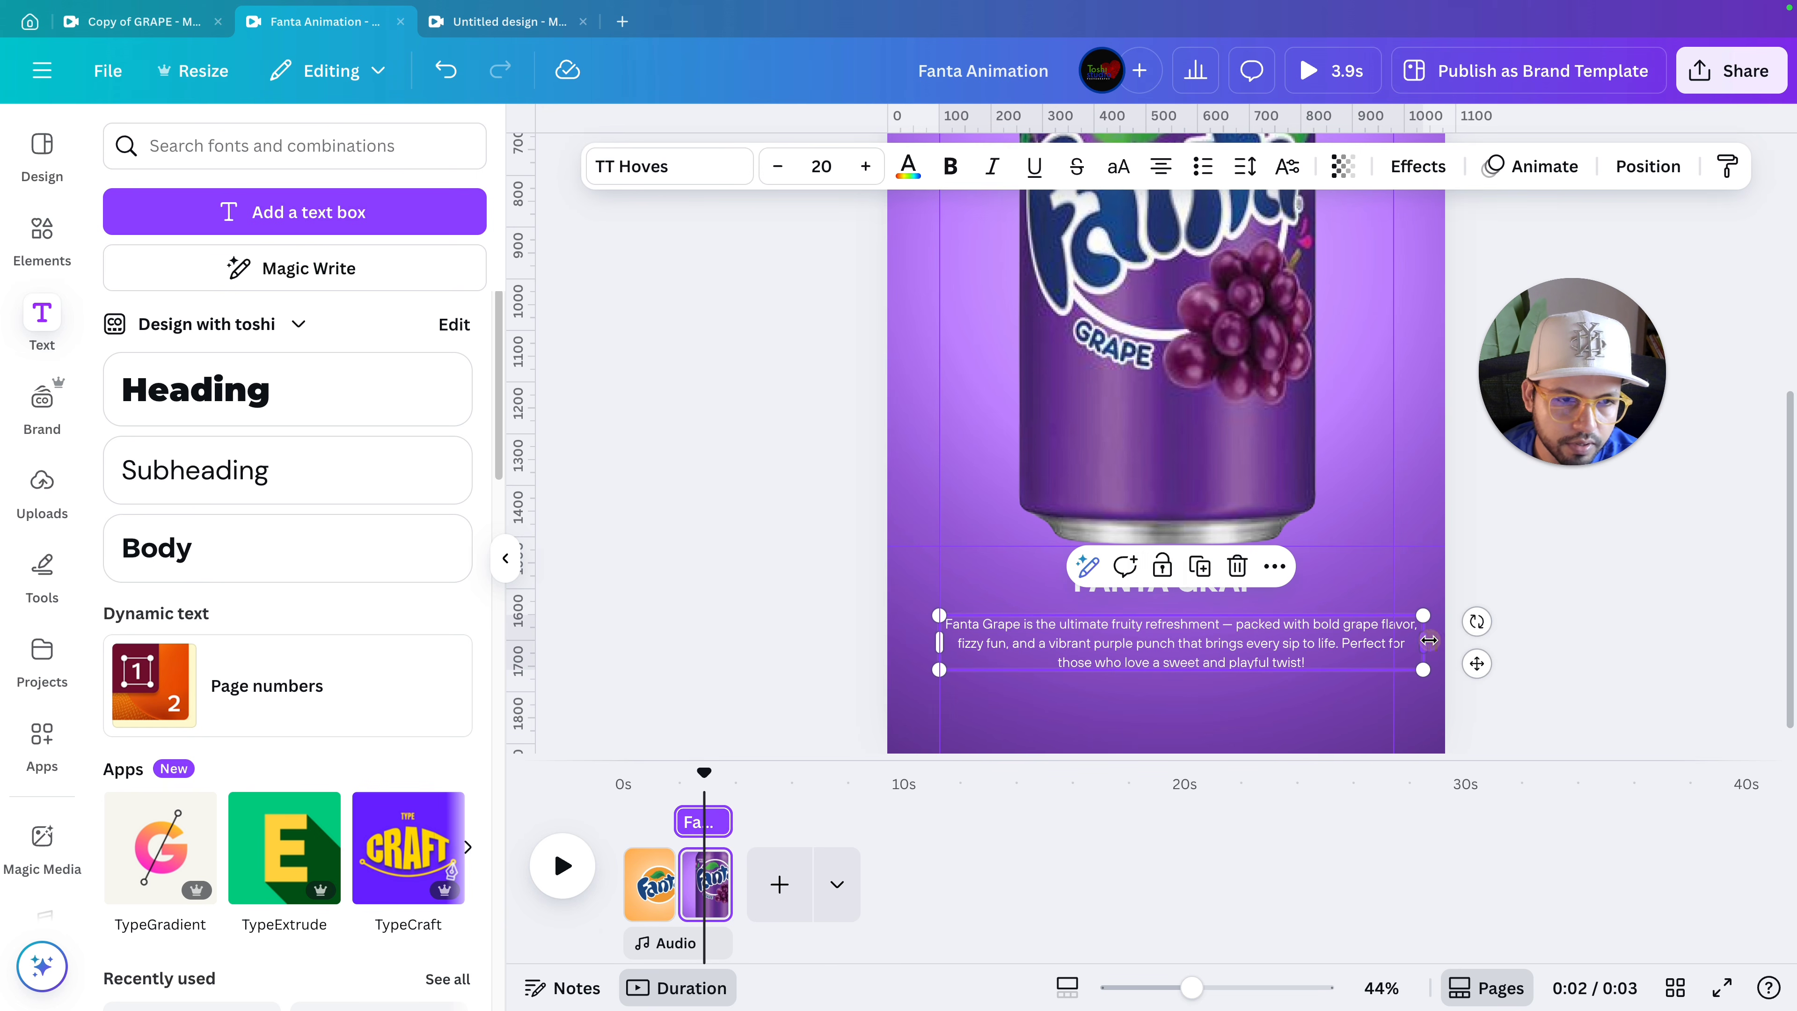
mouse_move(1423, 643)
left_mouse_down()
mouse_move(1390, 645)
mouse_move(1436, 634)
left_mouse_up()
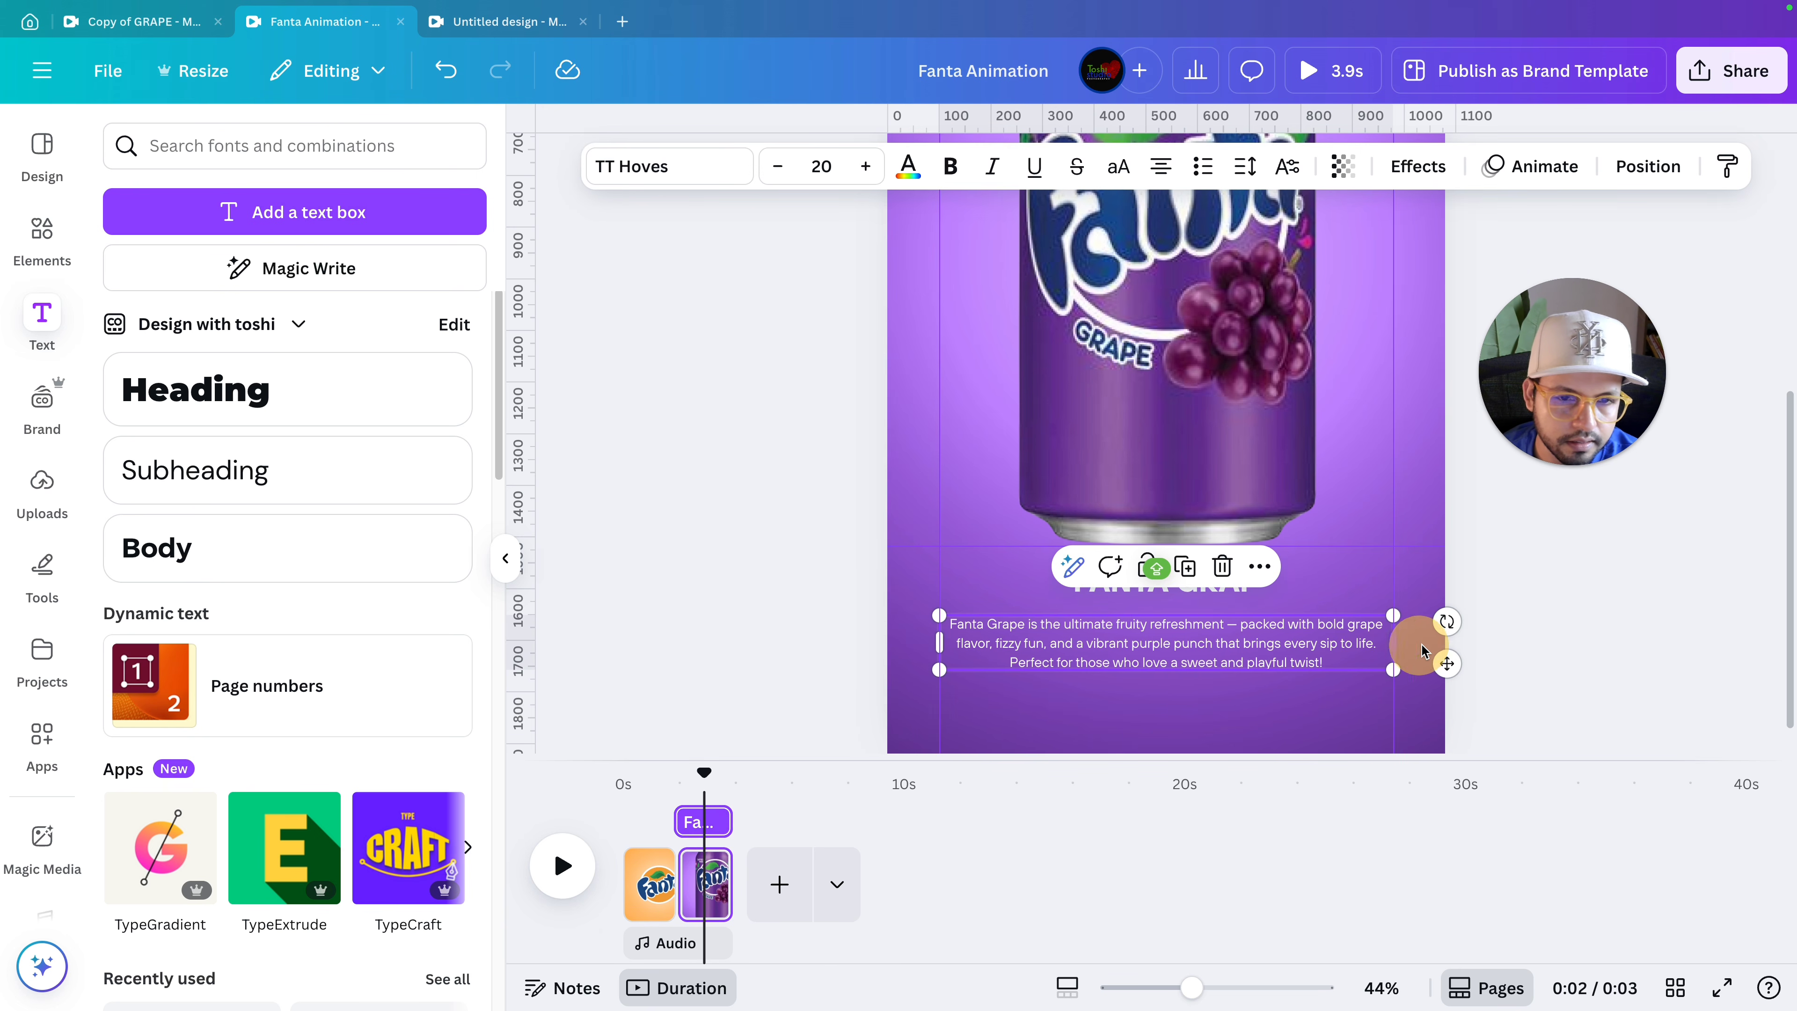
left_click(1513, 639)
Move the description up close beneath the FANTA GRAP title and fine-tune the gap with small downward nudges.
left_click_drag(1292, 660, 1293, 645)
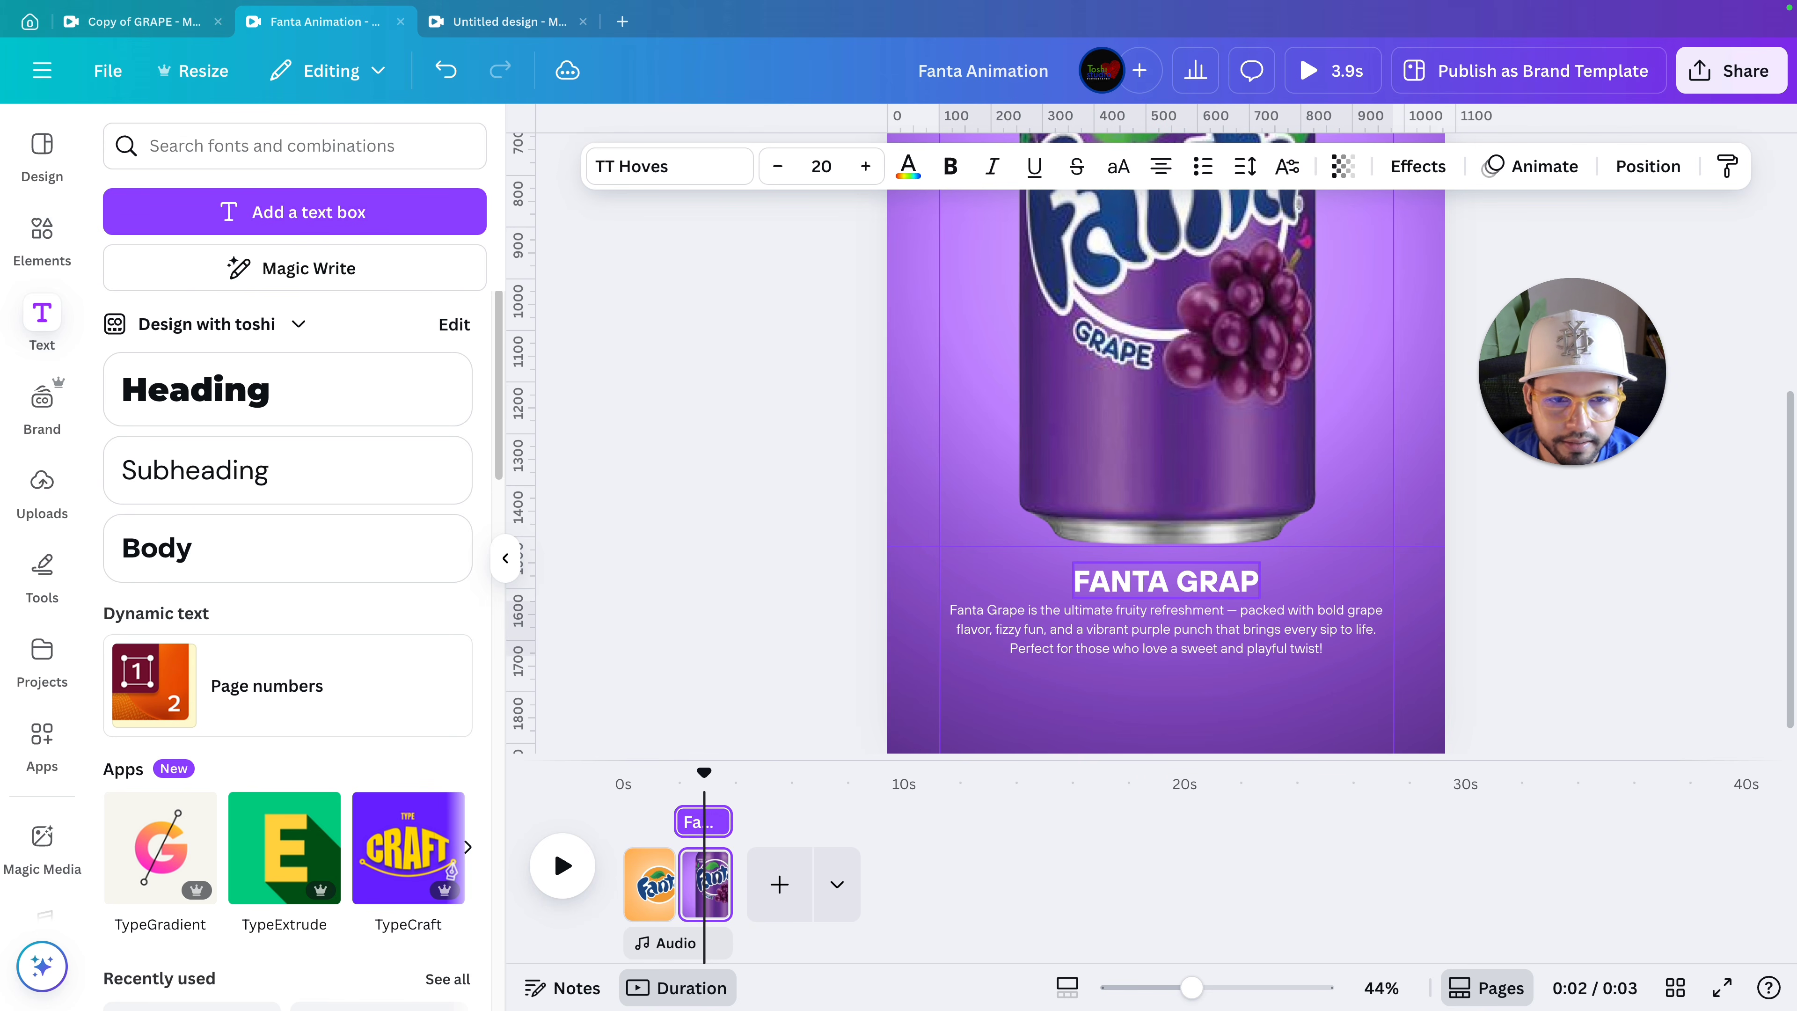
key("Down")
key("Down")
key("Down")
key("Down")
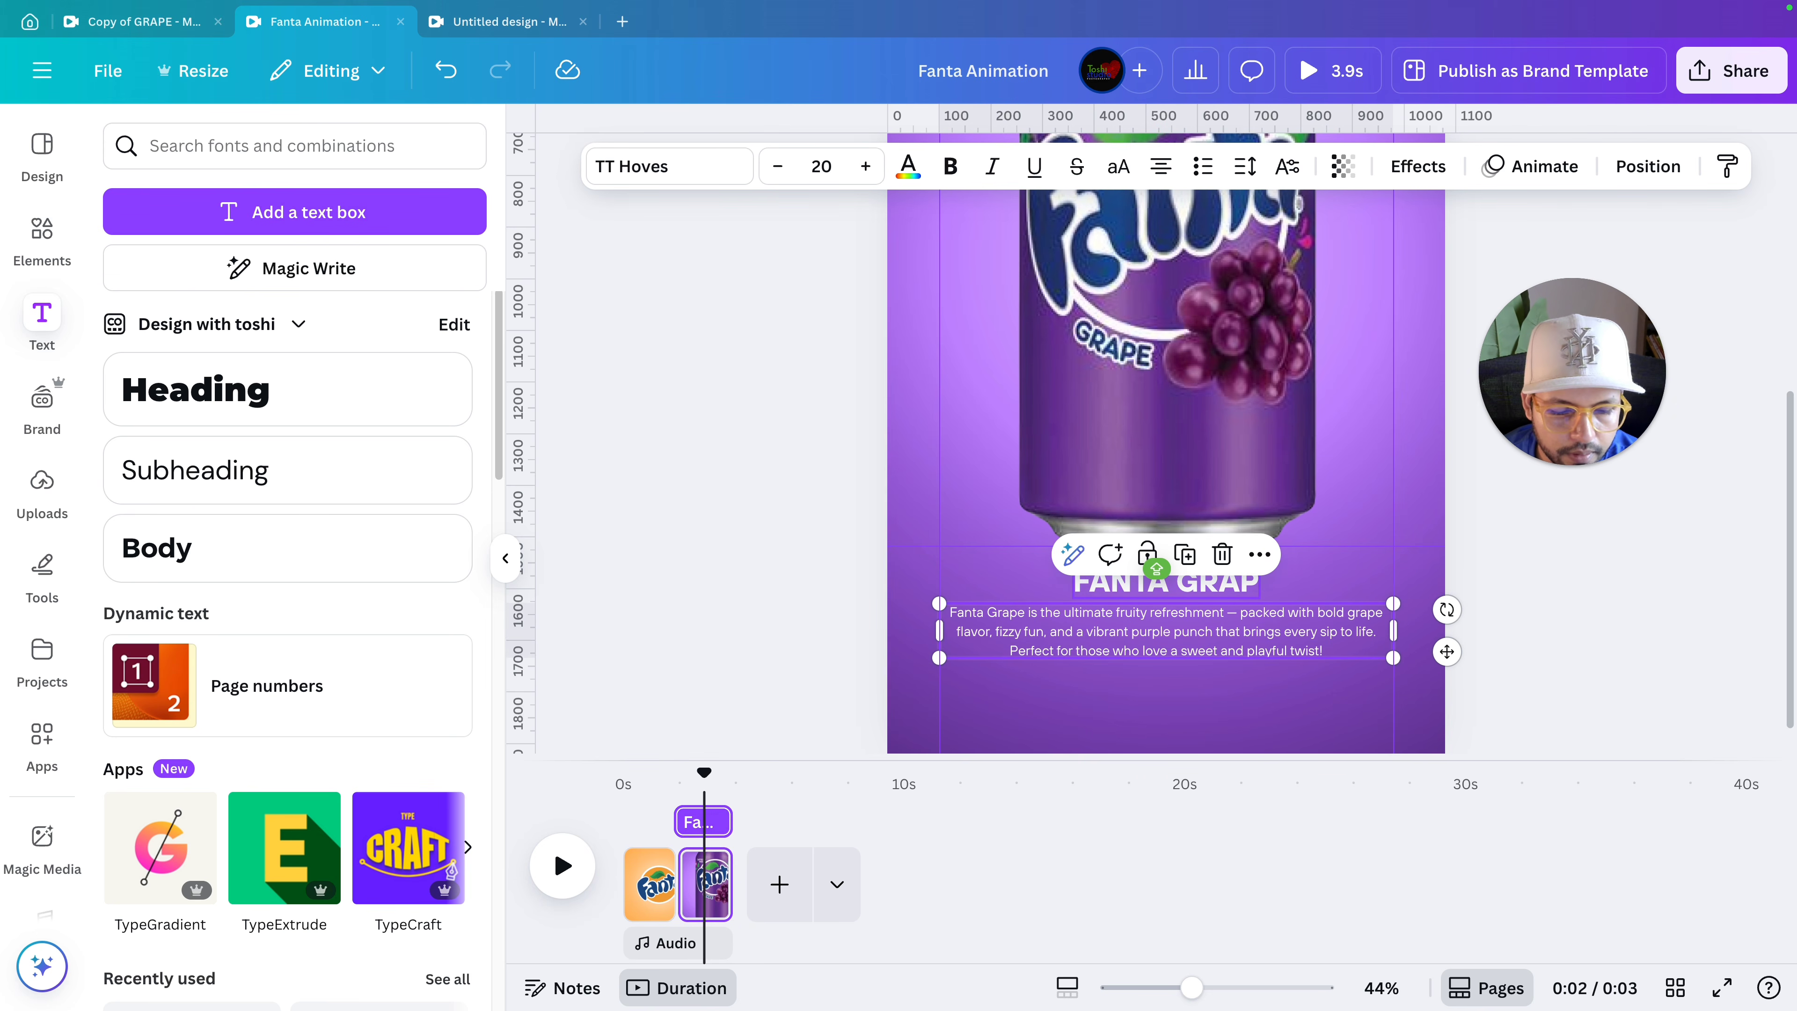
Select the title and description together and shift them slightly downward, farther from the can's base.
left_click(1210, 583, "shift")
scroll(1210, 586, "down", 2)
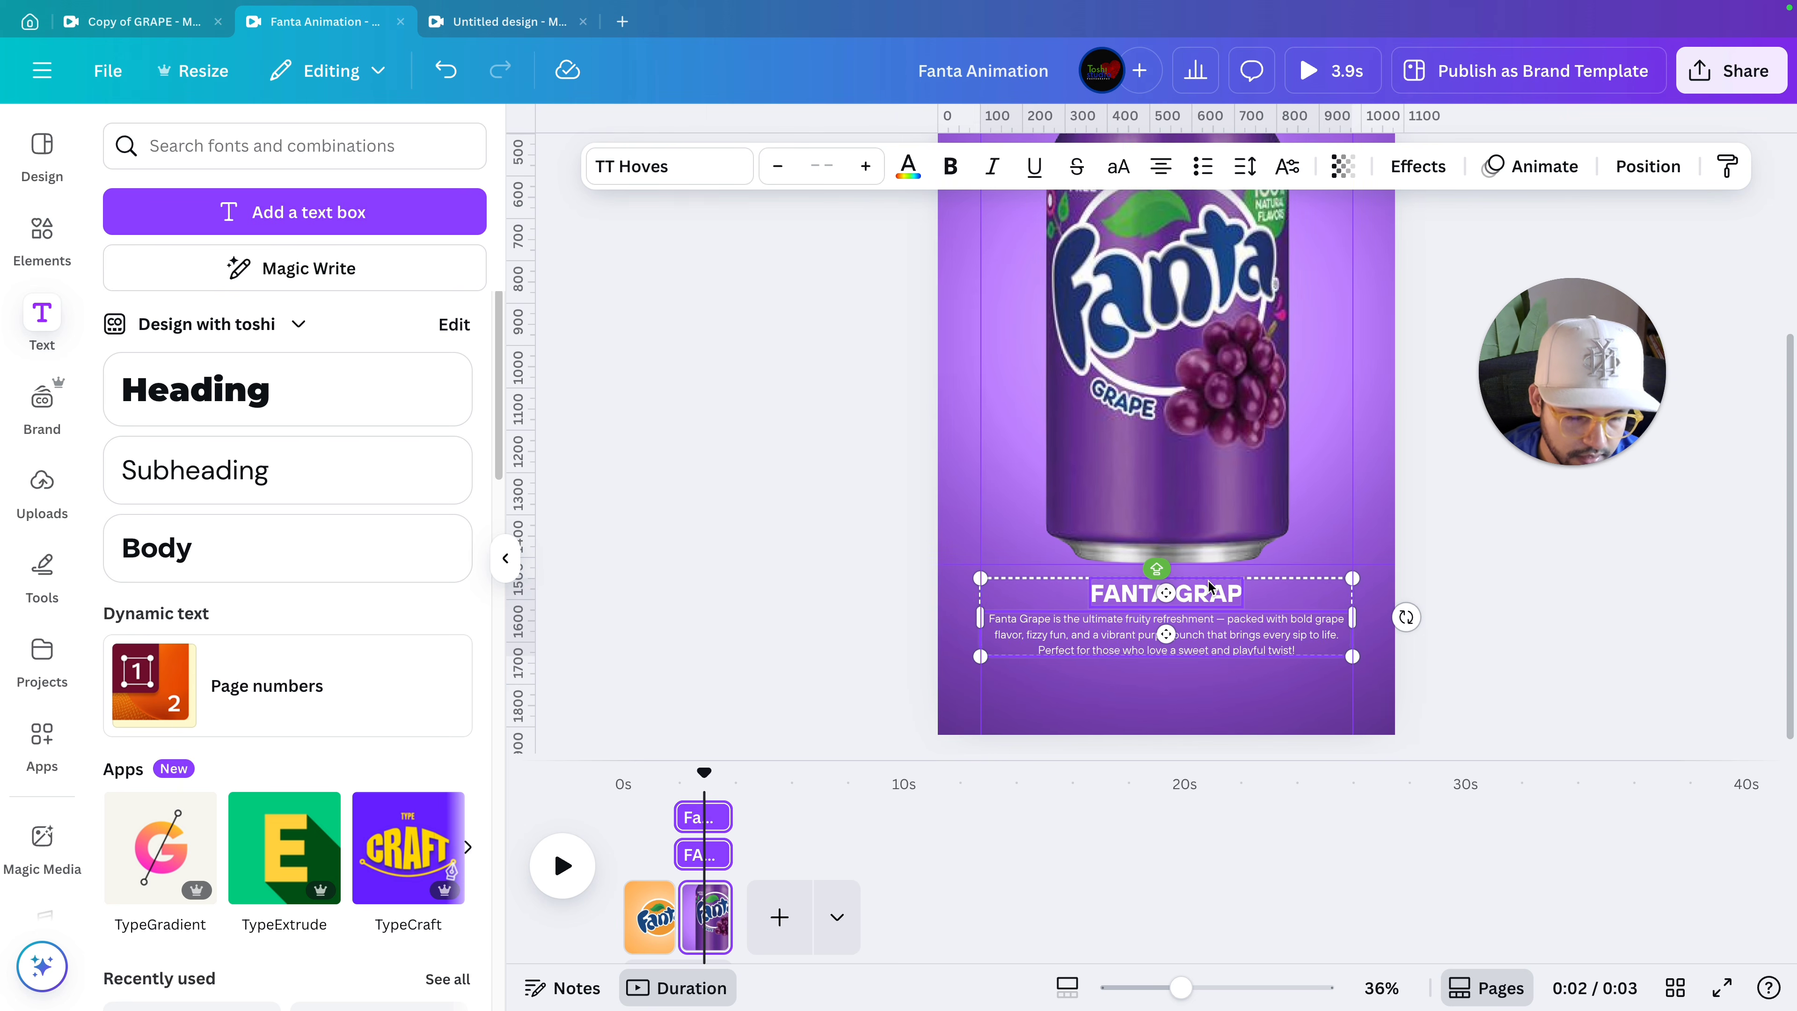
scroll(1210, 585, "down", 3)
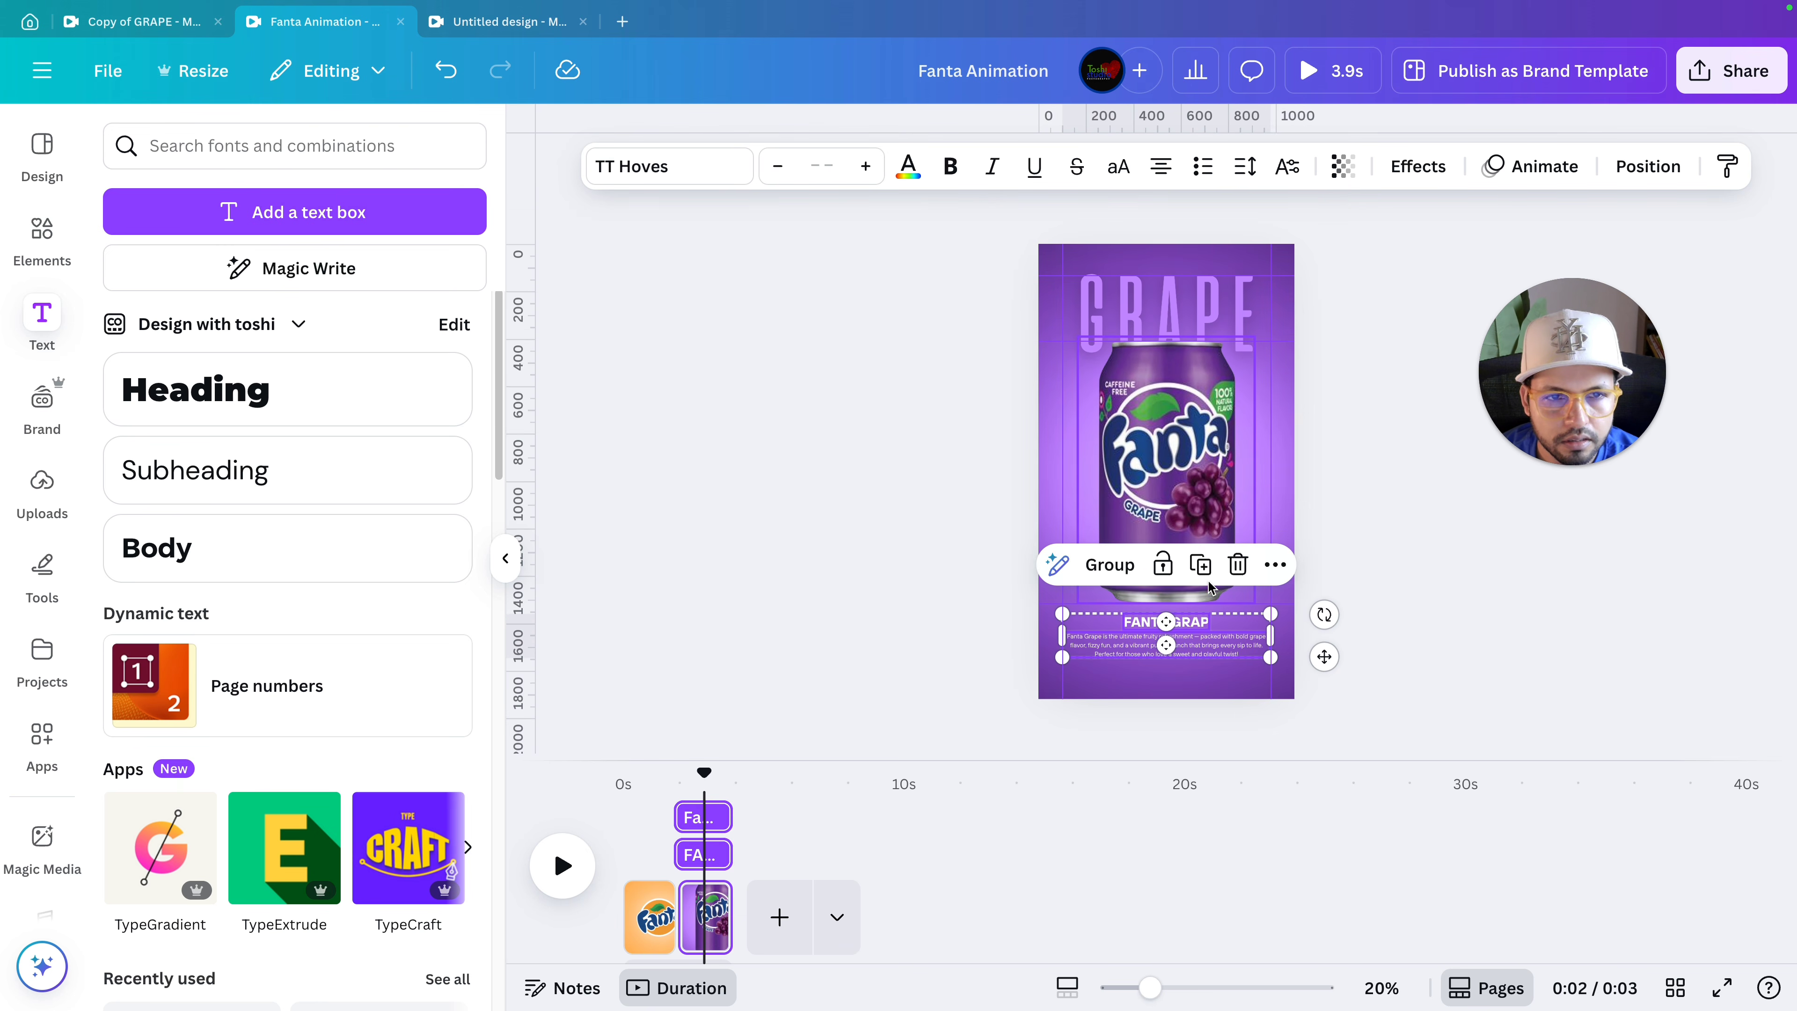
scroll(1209, 586, "down", 1)
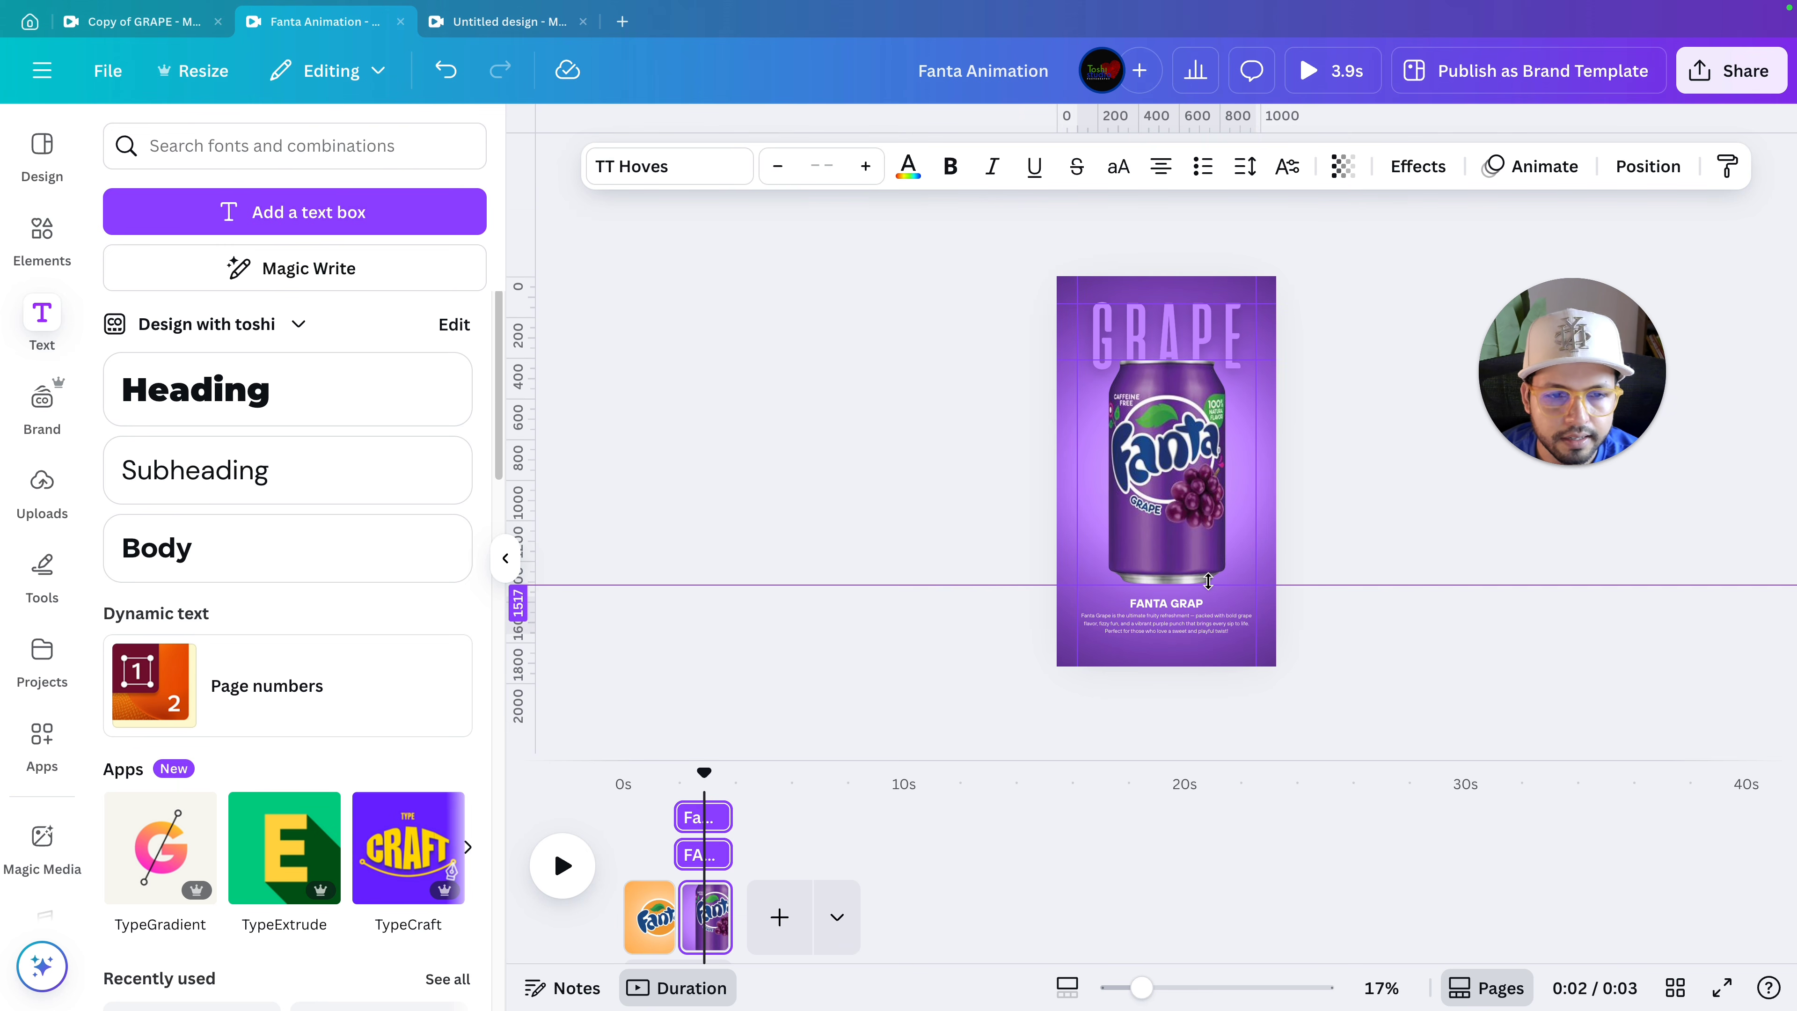
left_click(1382, 550)
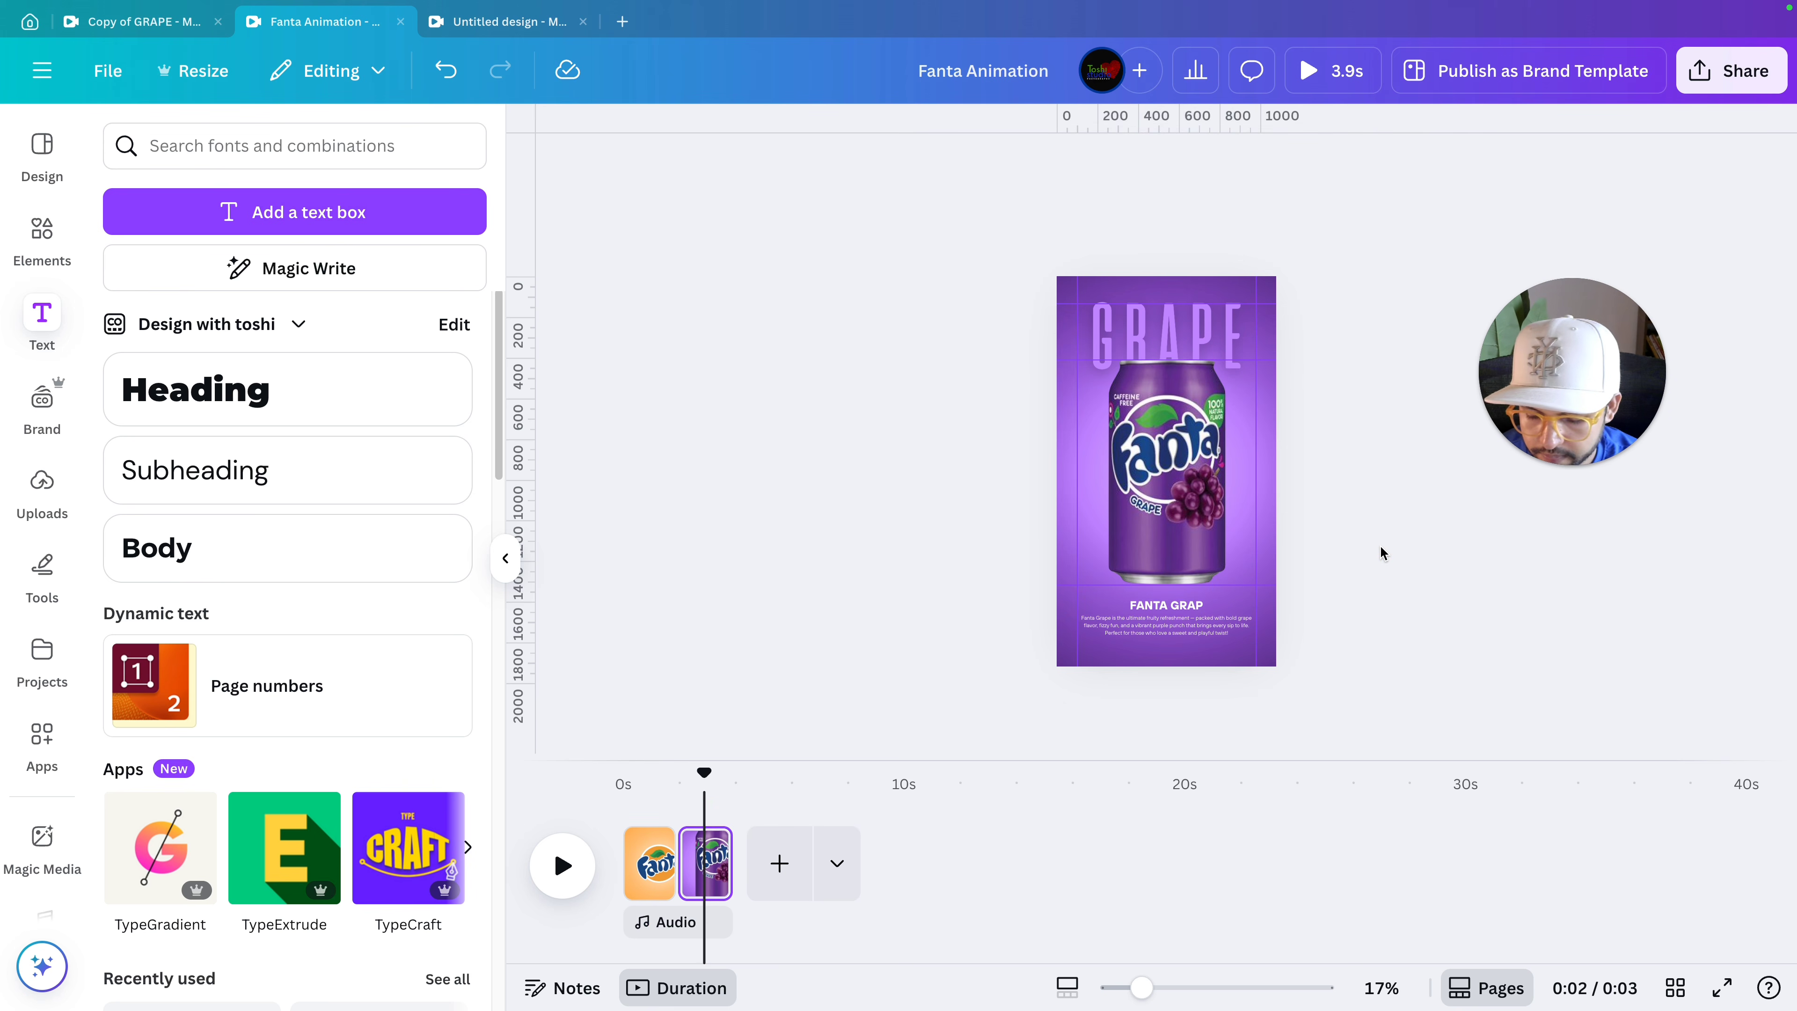
Hide the rulers and guides around the grape can page.
key("shift+r")
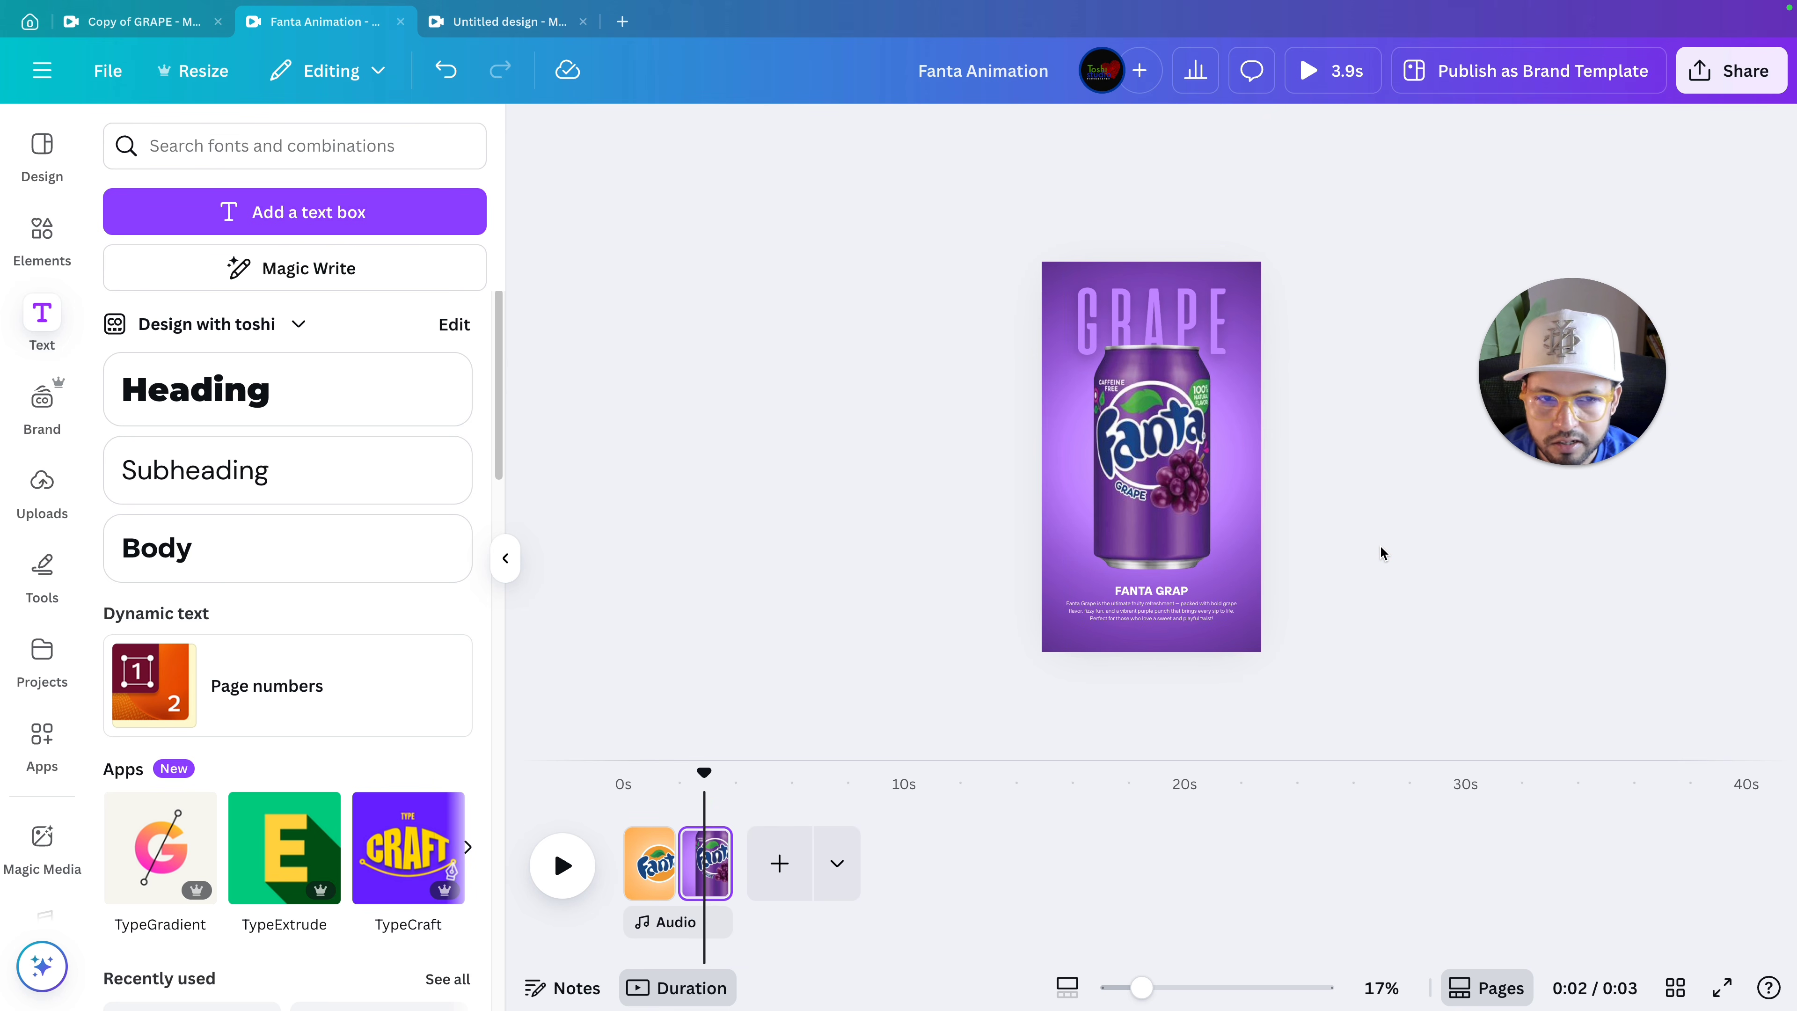
scroll(1383, 552, "up", 3)
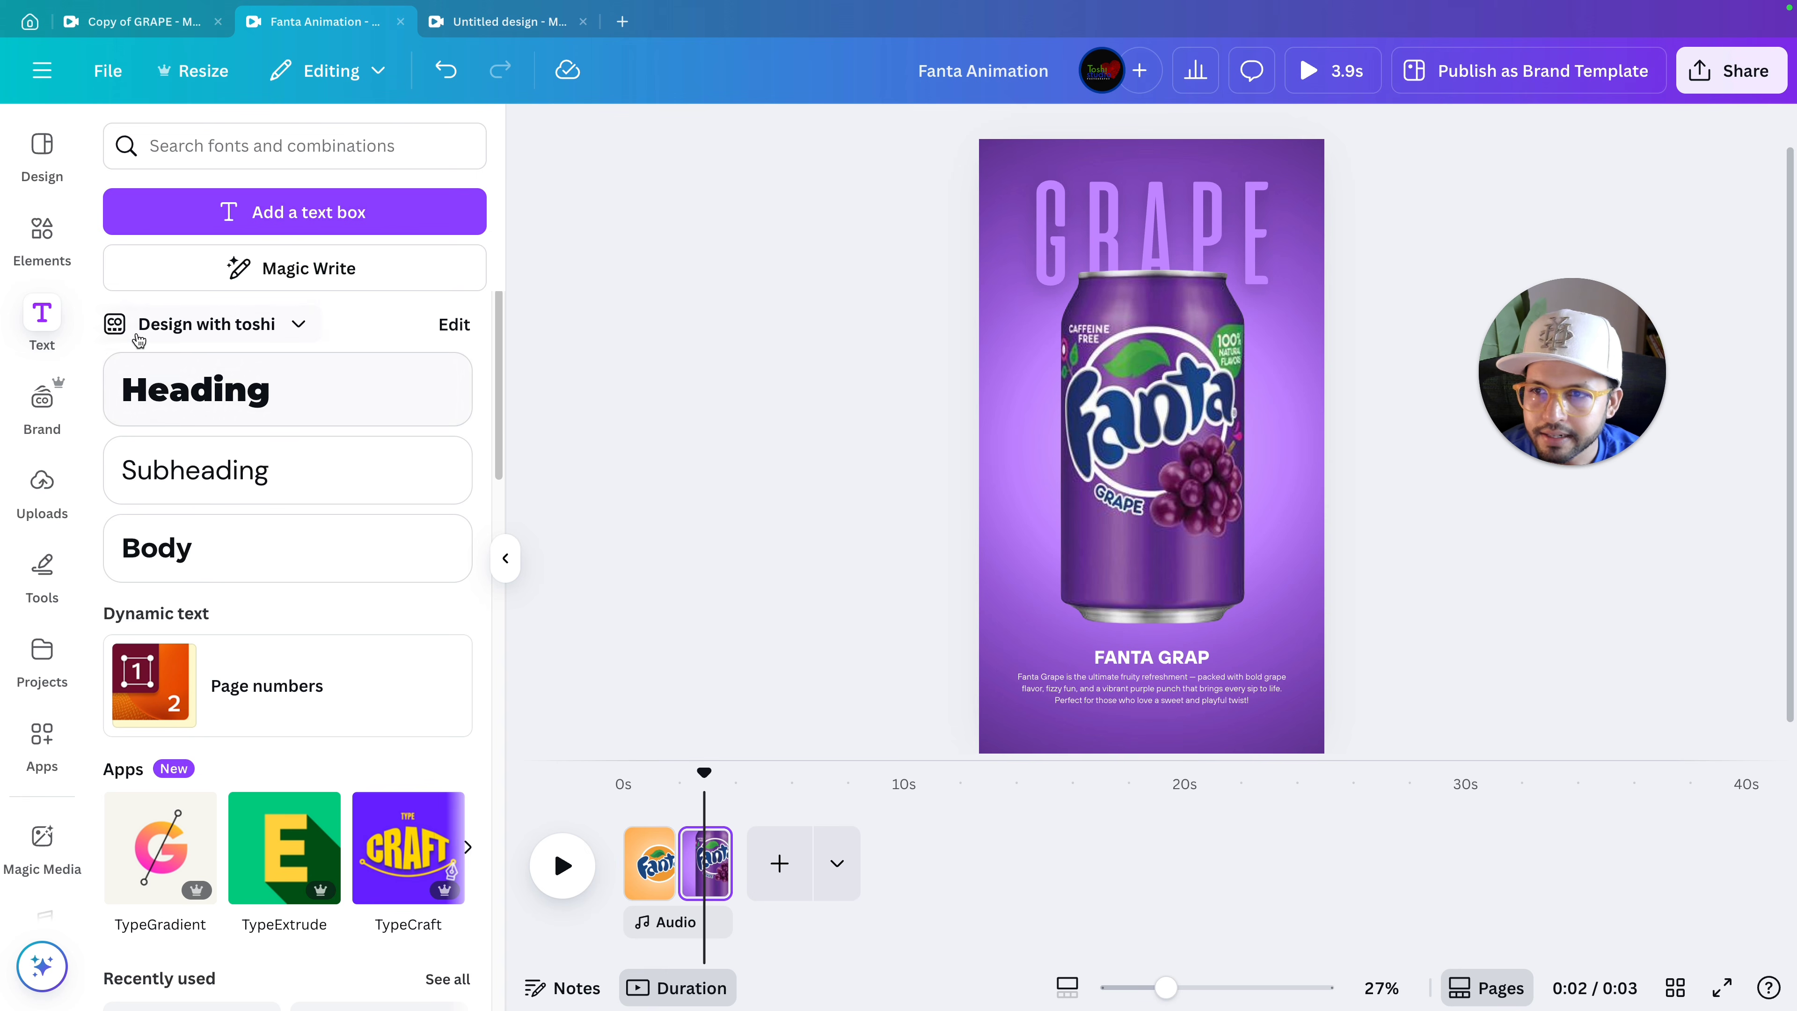
Search the elements library for GRAPE and show the photo results.
left_click(41, 245)
left_click(272, 148)
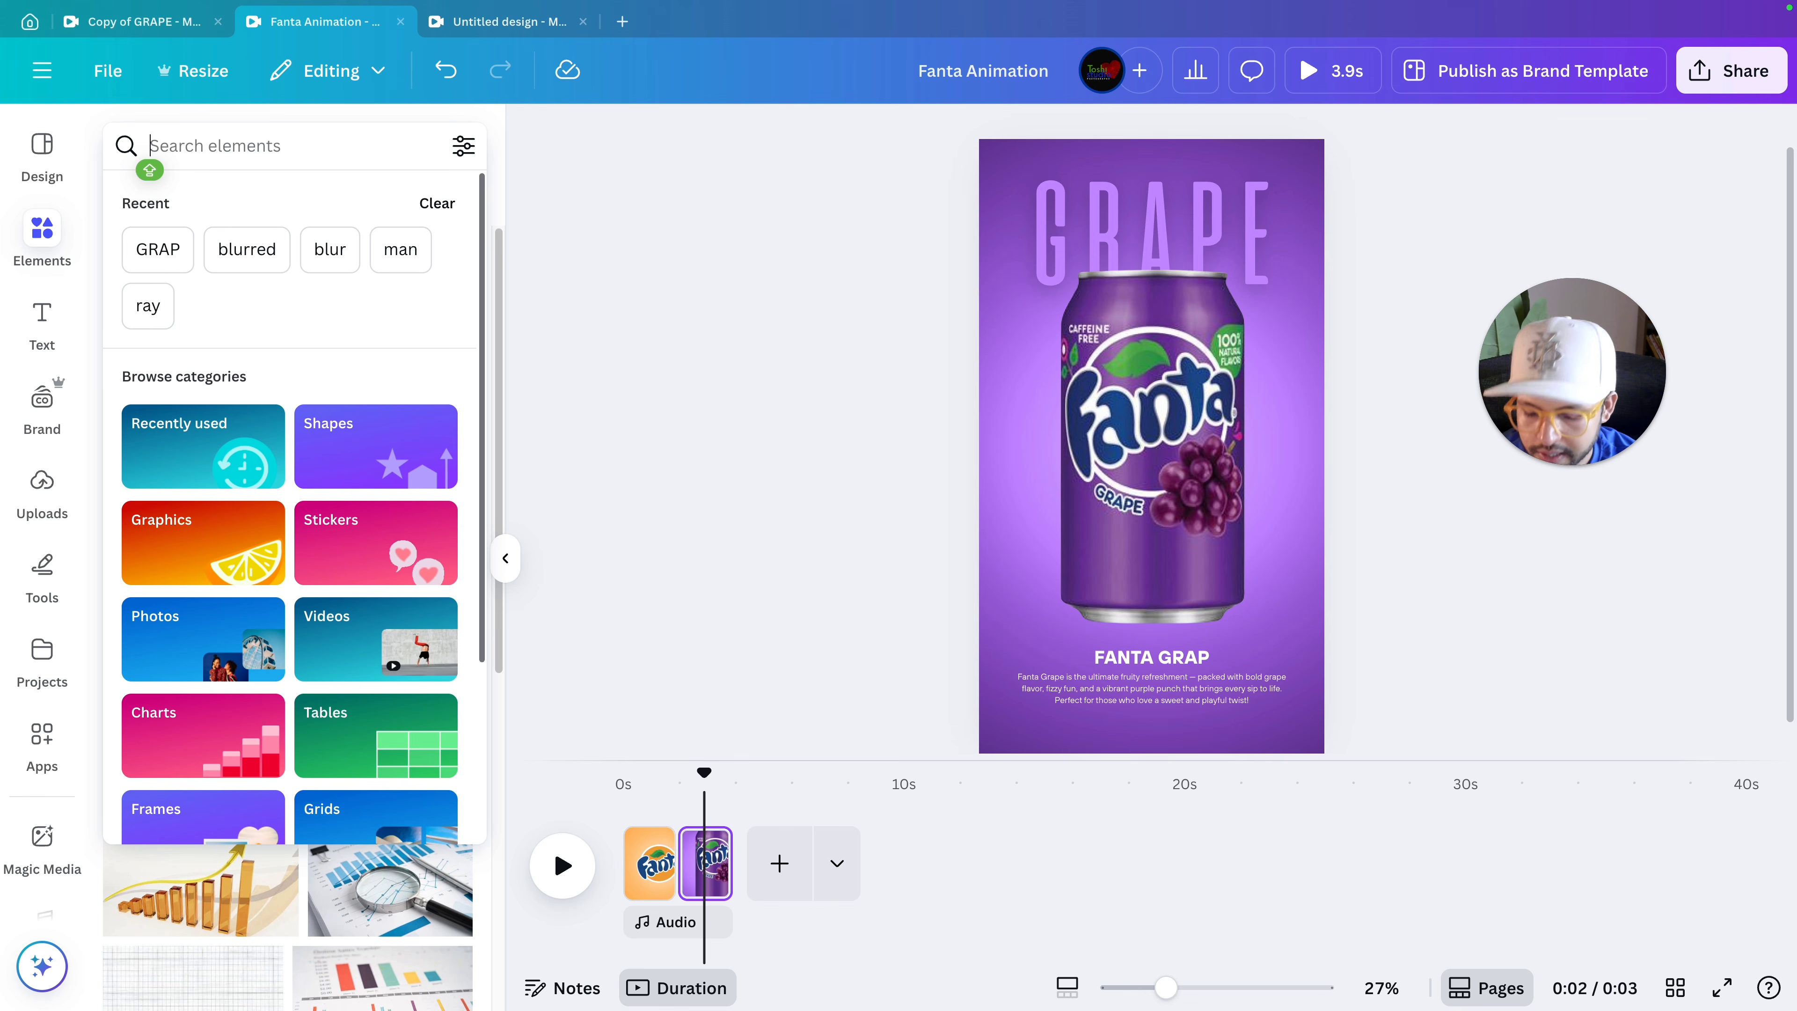
type("GRAPE")
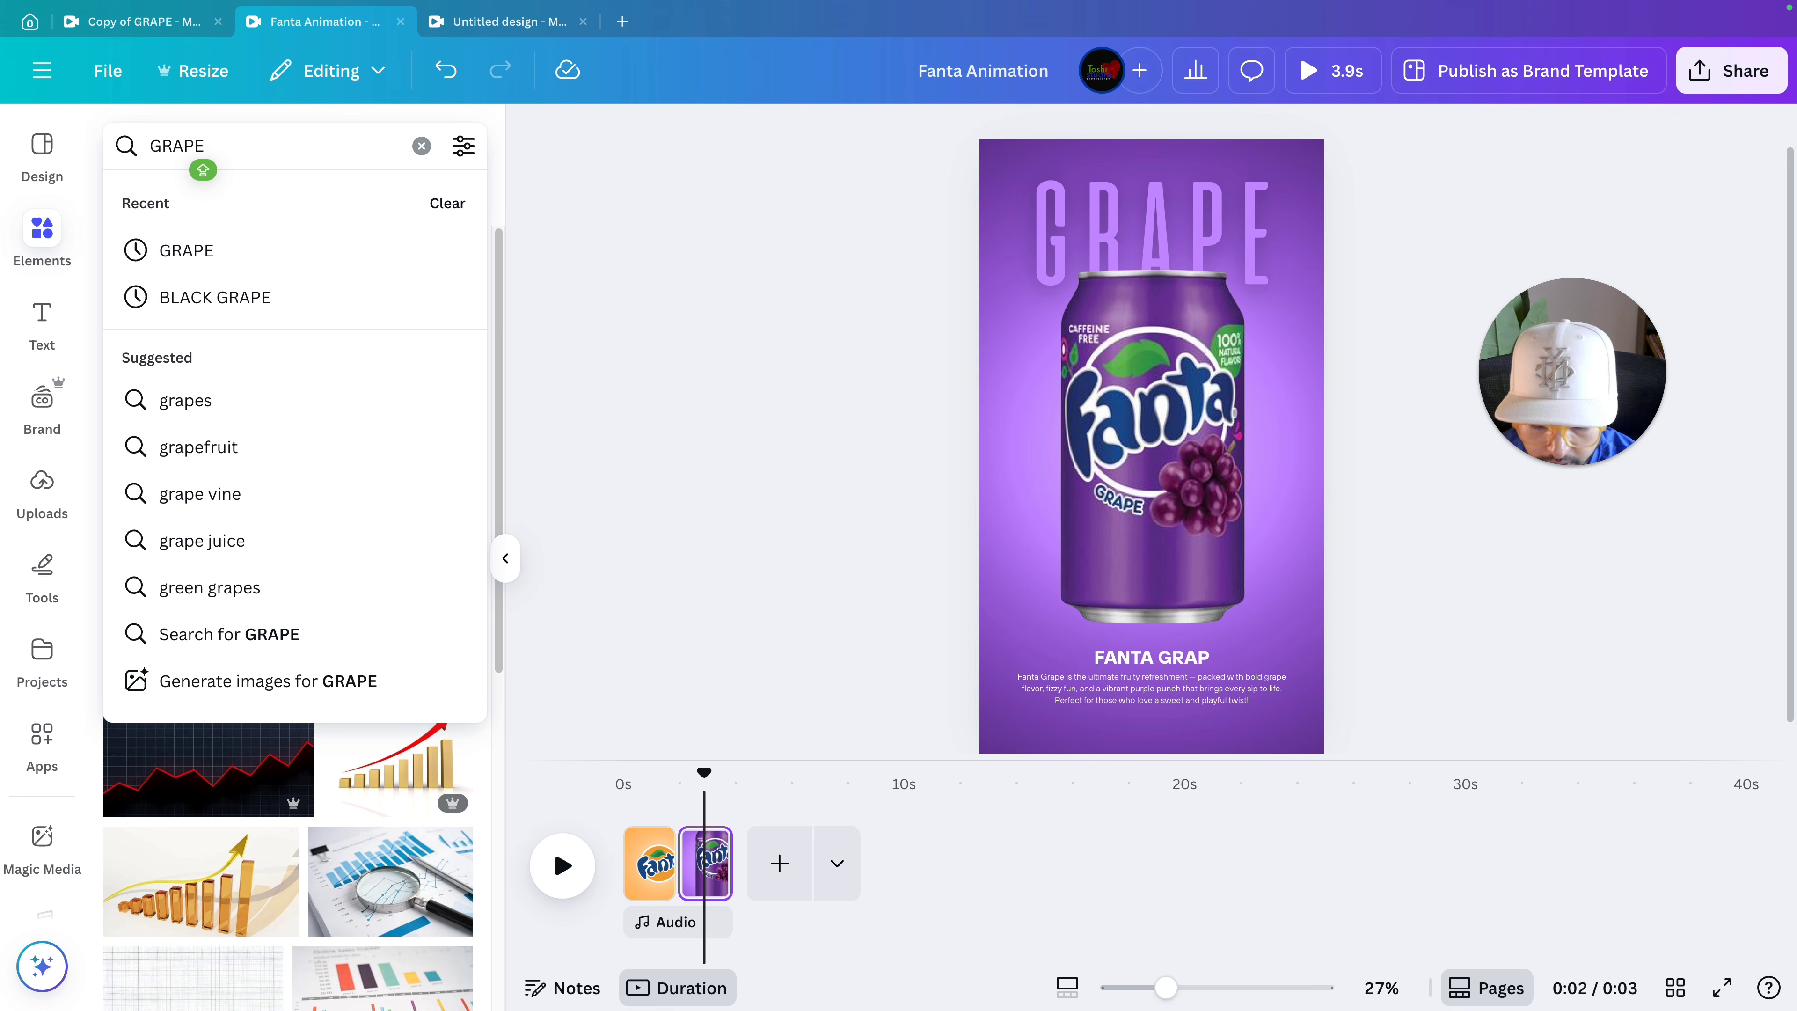
key("Return")
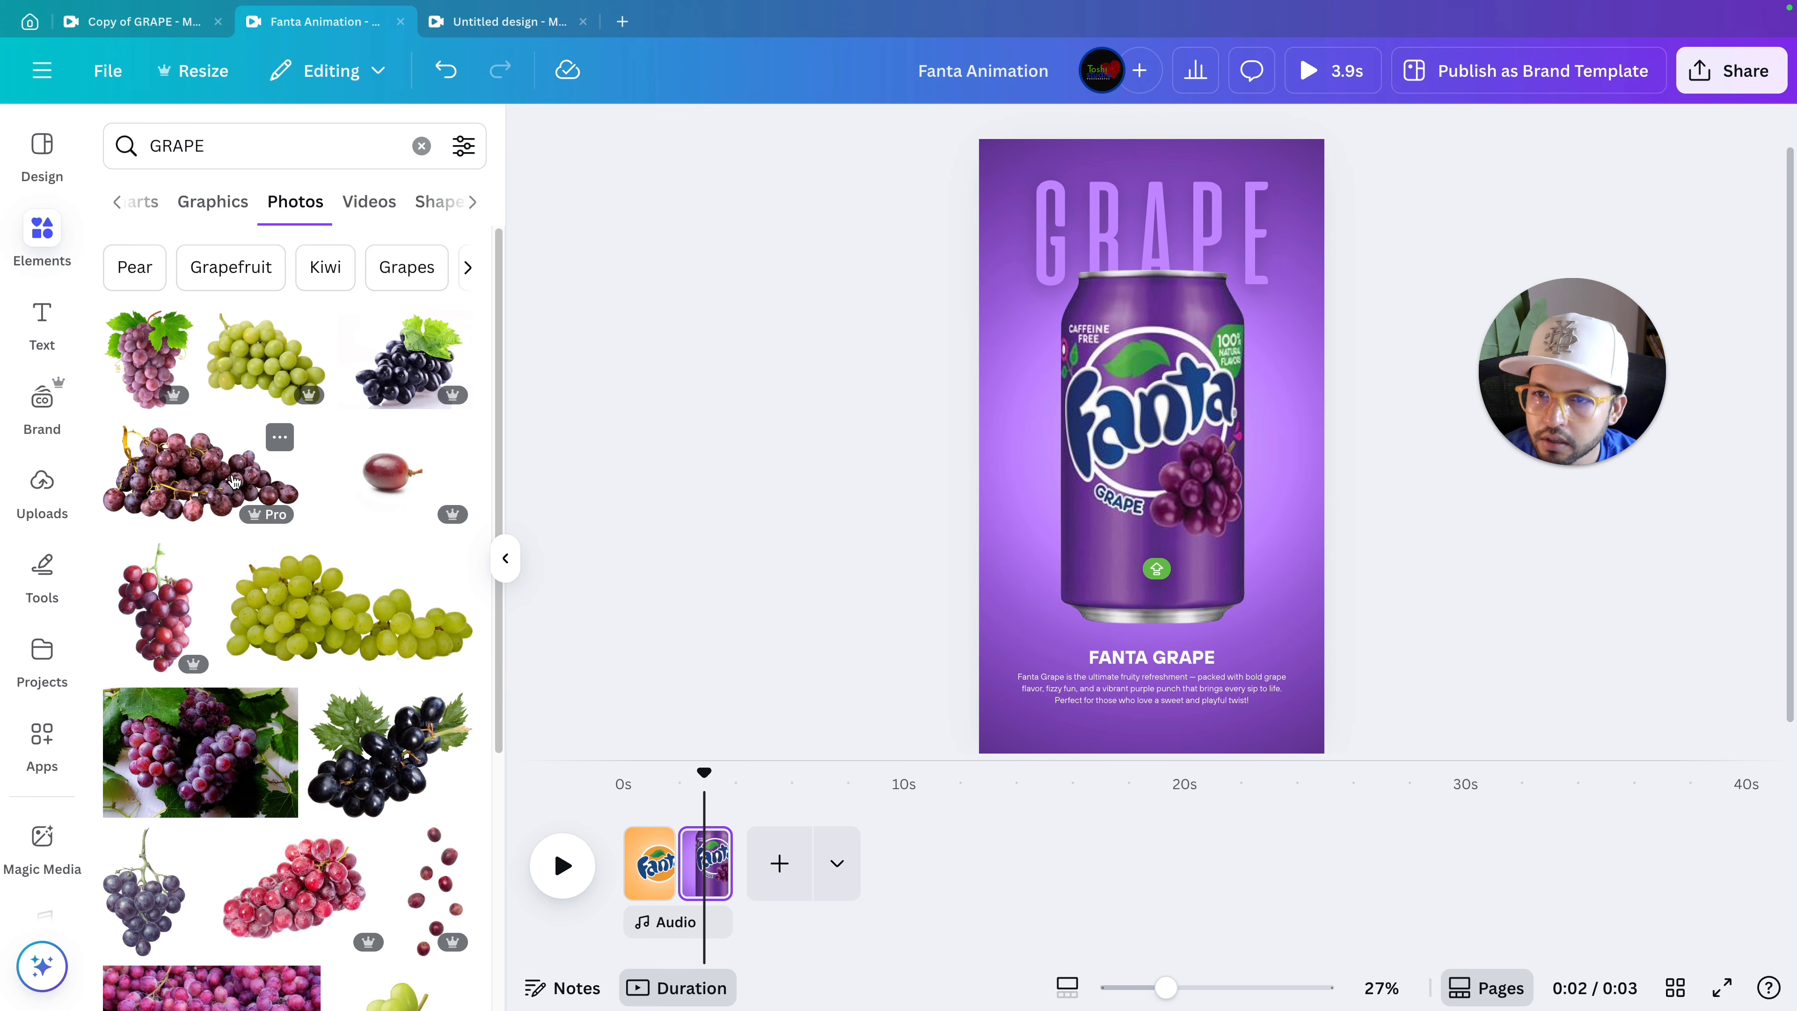
Add the photo of three large black grapes with a leaf to the page and remove its background.
scroll(339, 584, "down", 5)
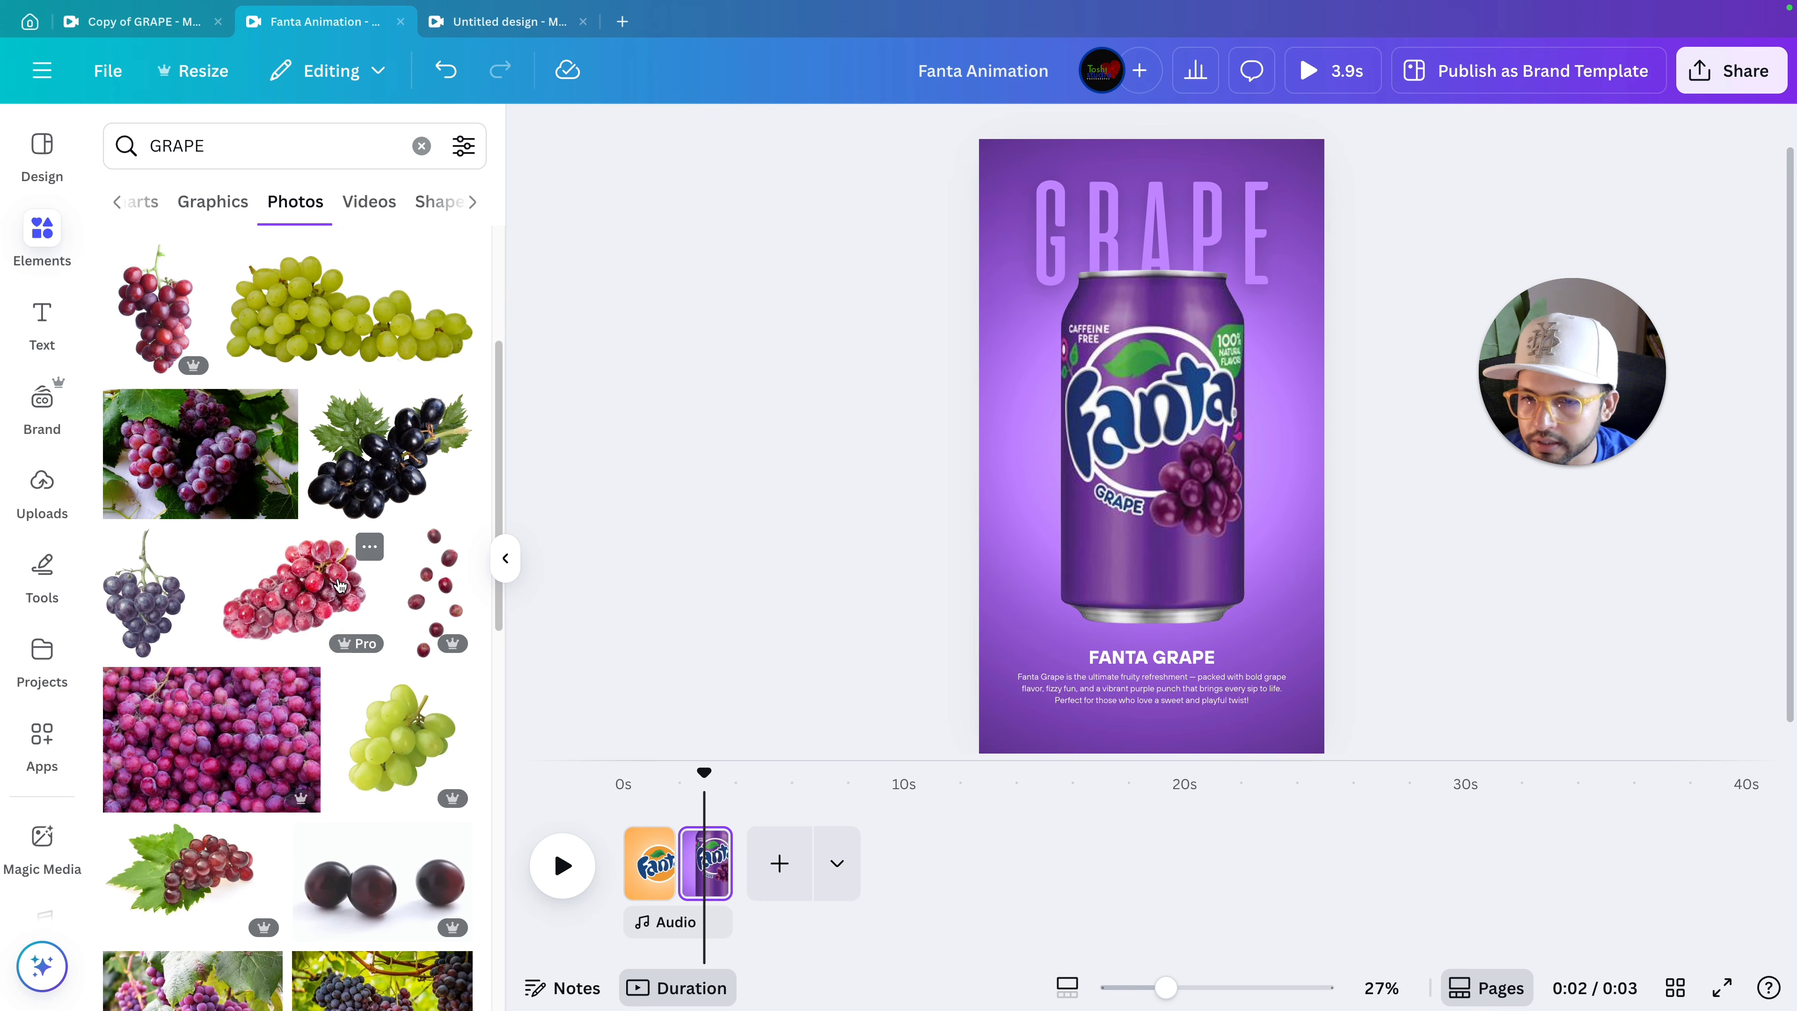
scroll(340, 585, "down", 4)
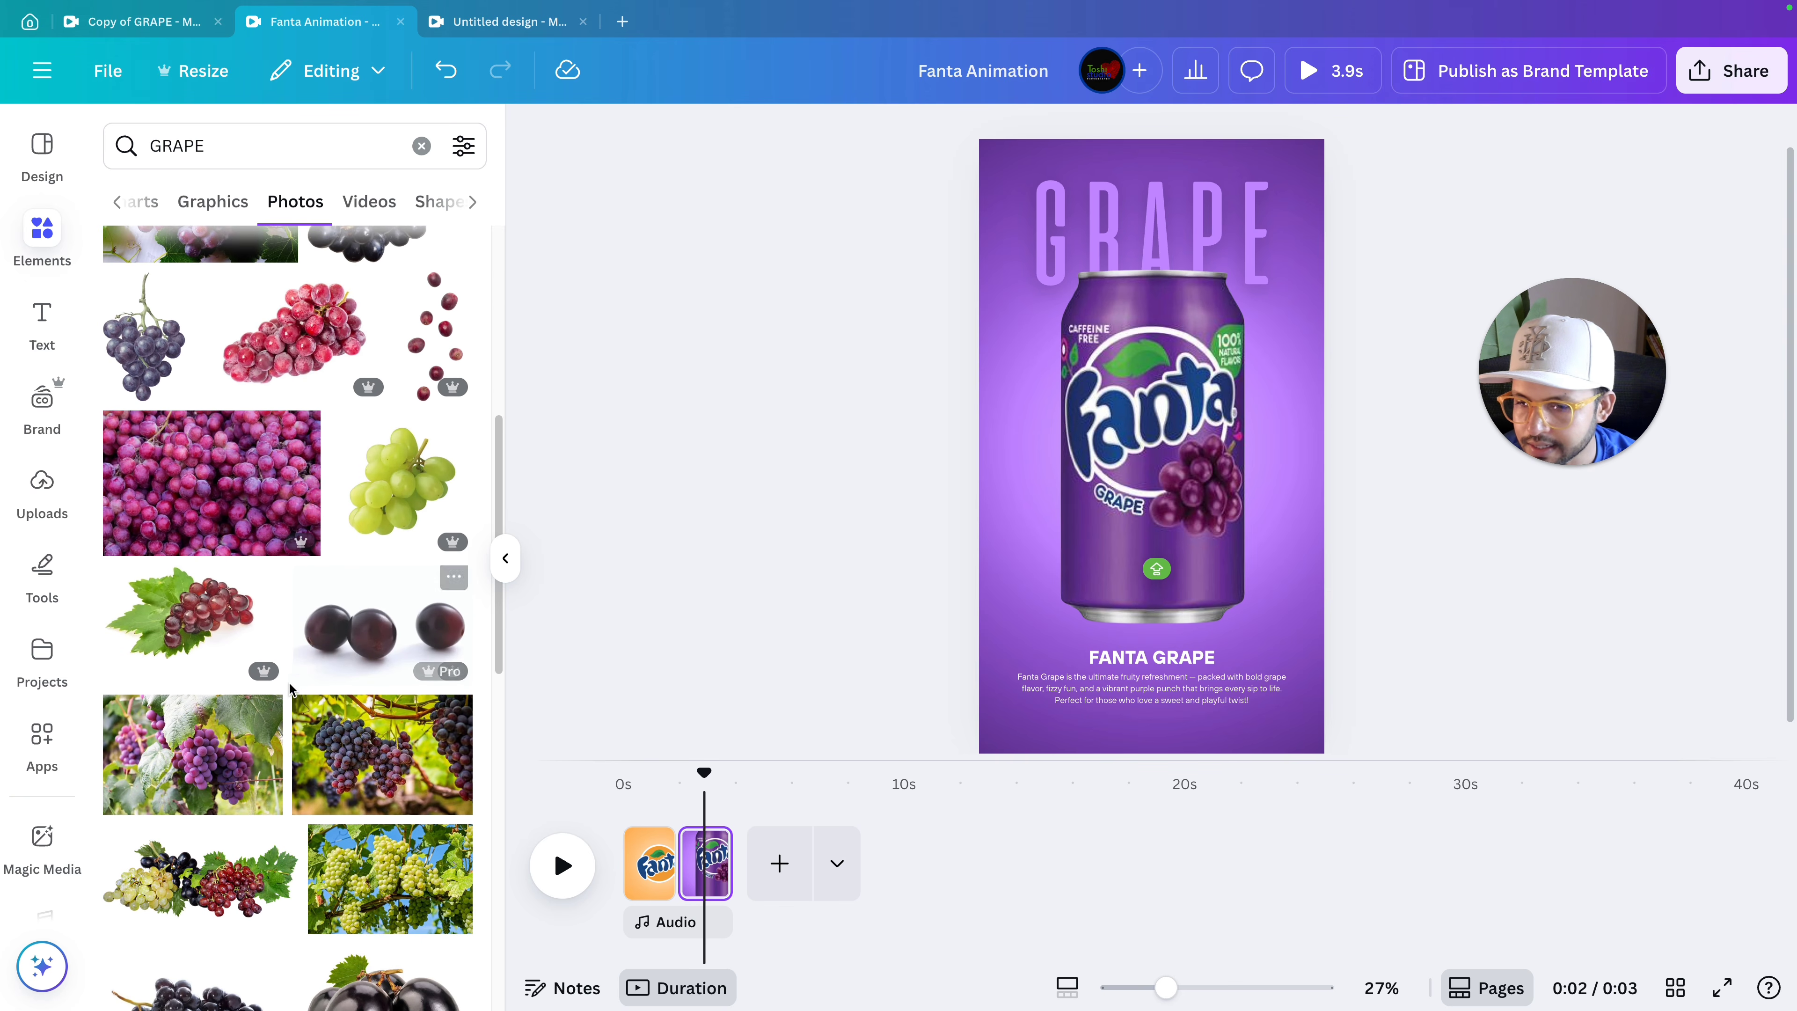
scroll(289, 686, "down", 6)
left_click(359, 637)
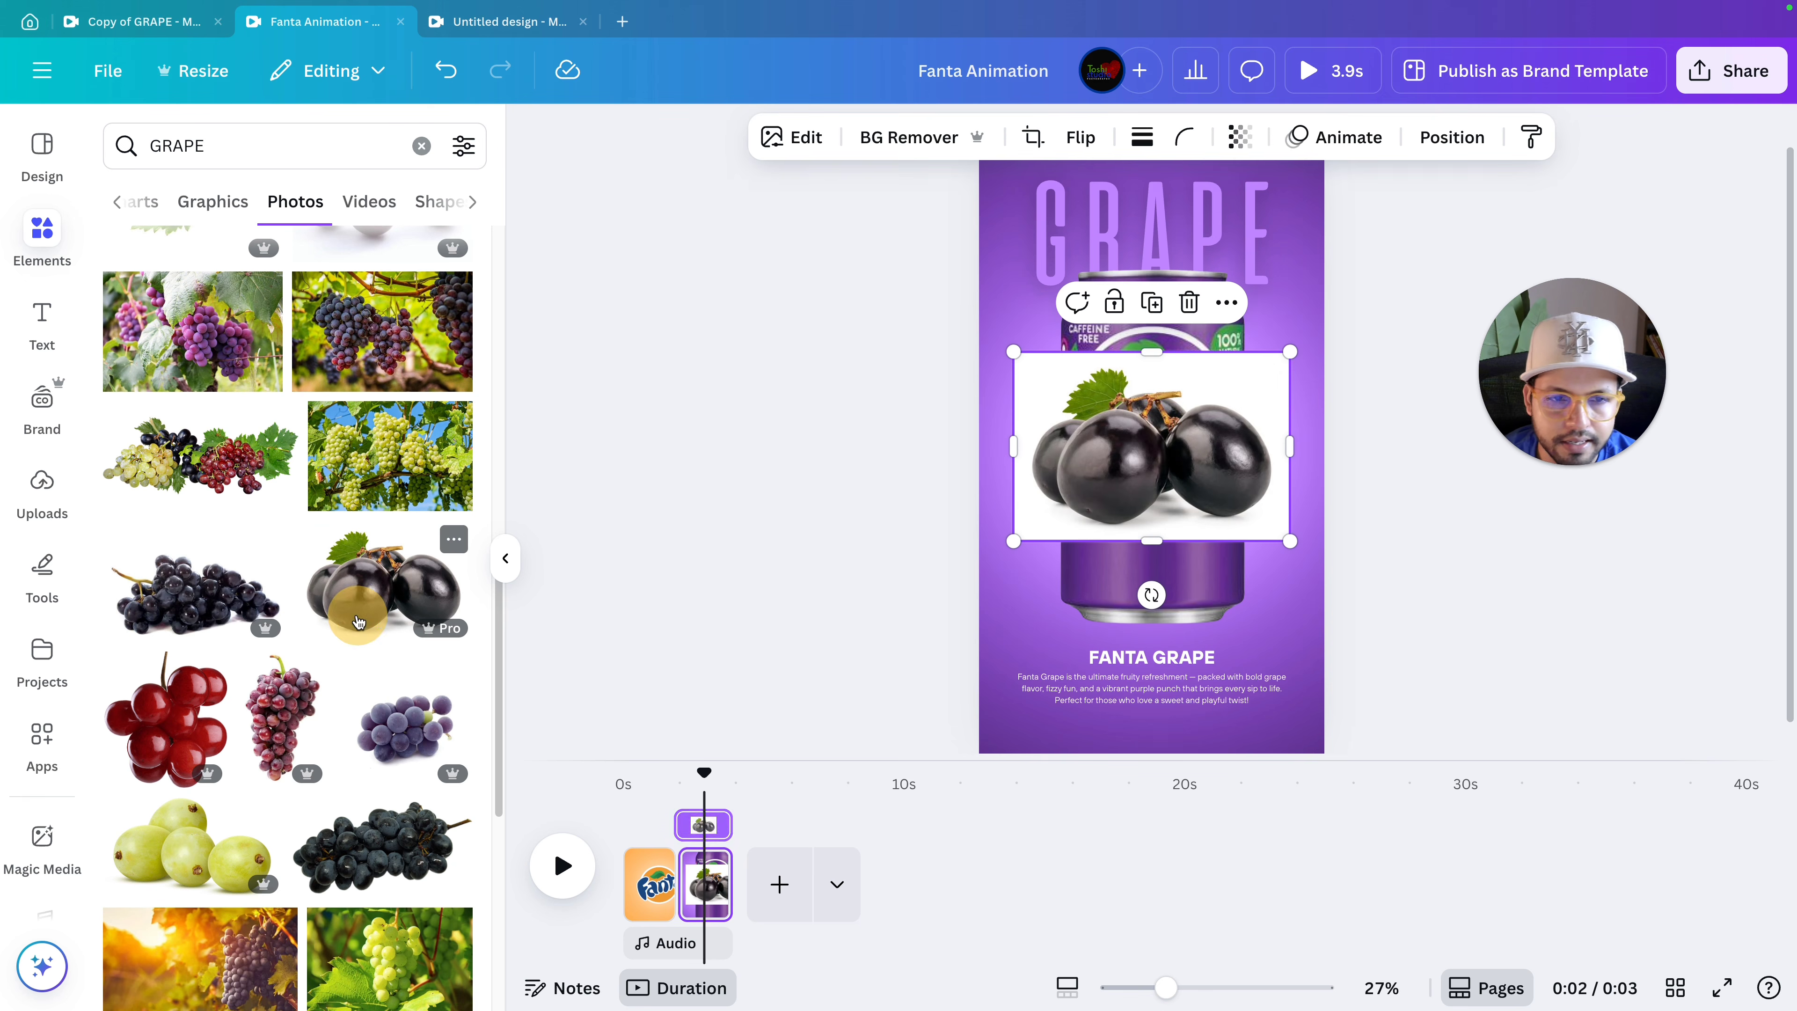
left_click(838, 141)
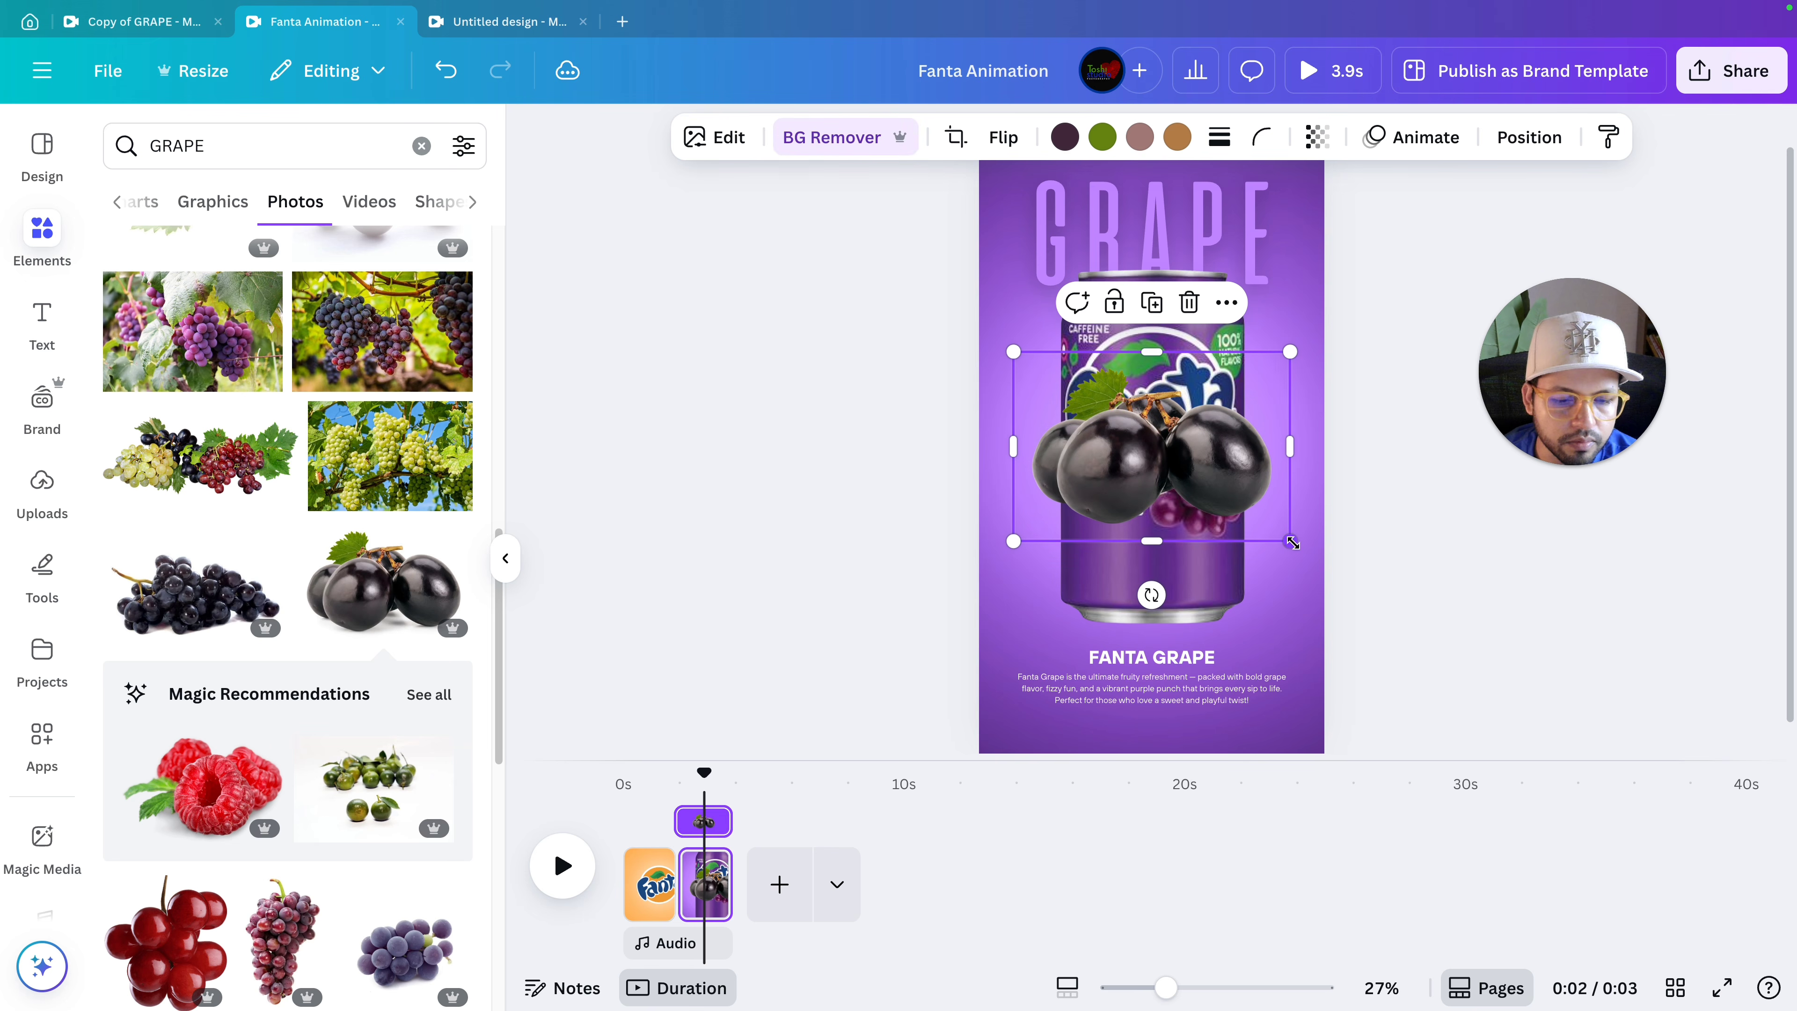
Shrink and tilt the black grapes cutout, placing it over the can's upper left edge beneath the GRAPE heading.
left_click_drag(1292, 543, 1162, 457)
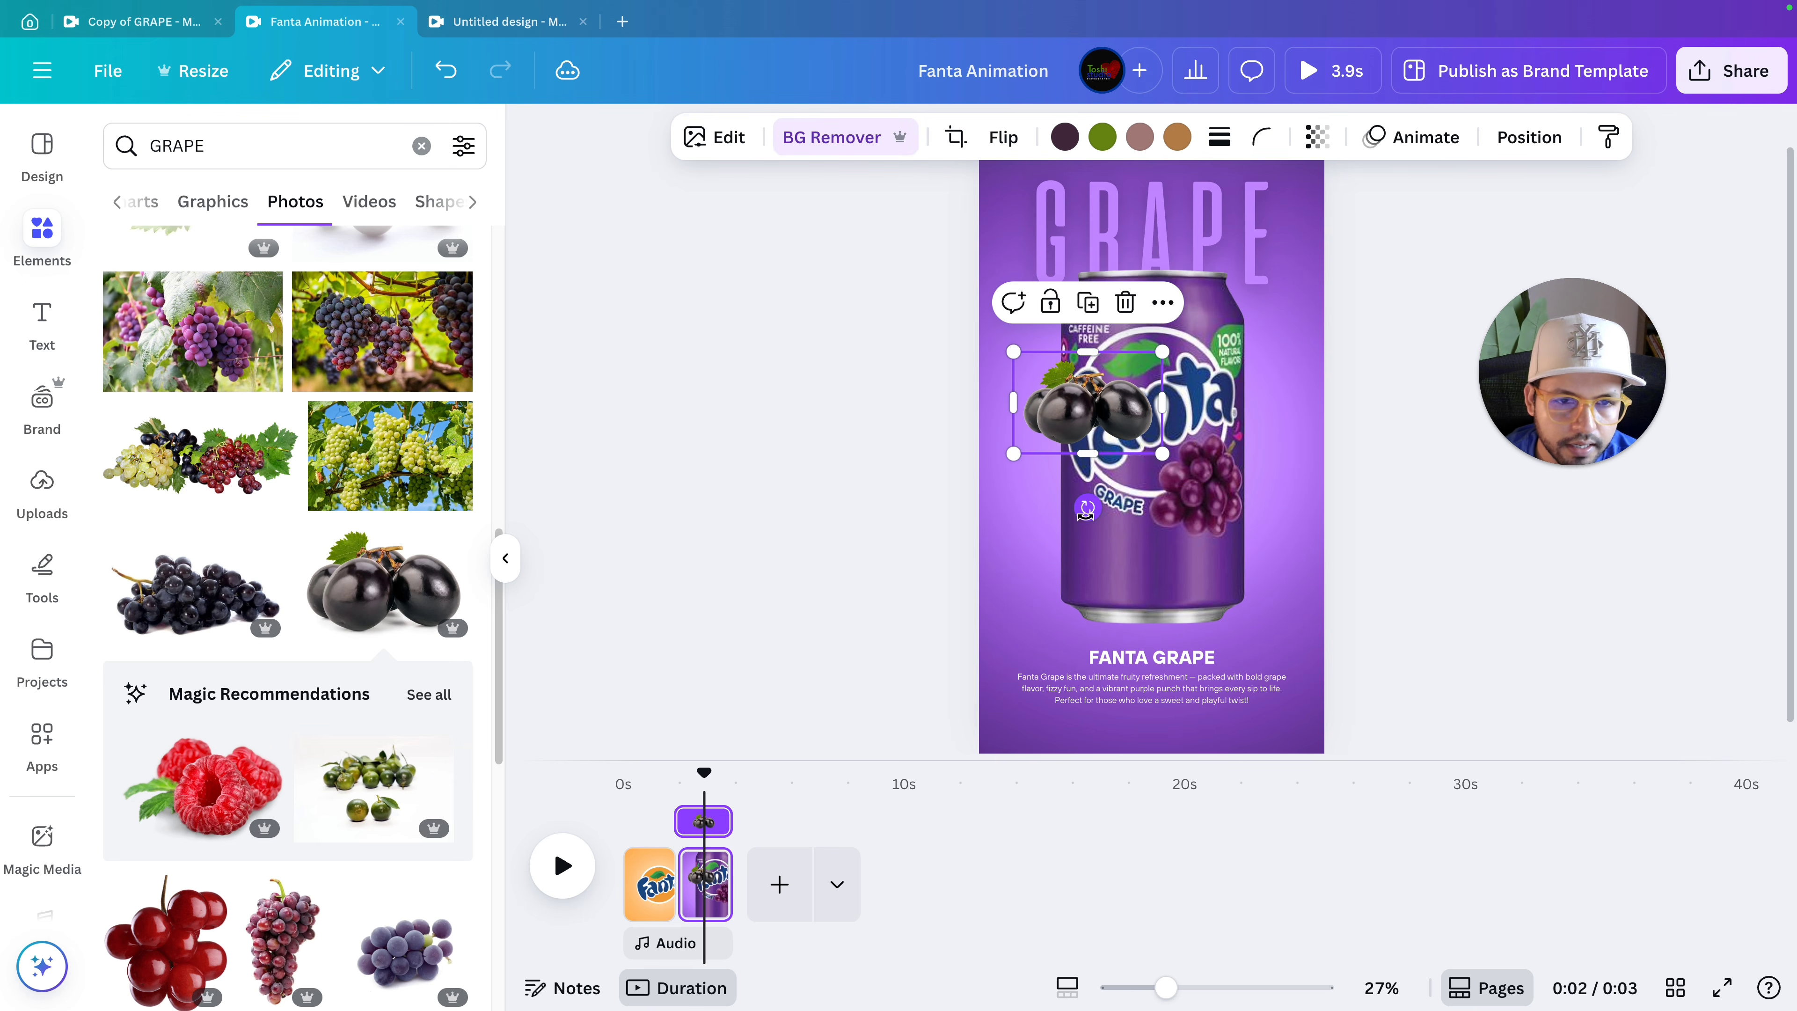
left_click_drag(1086, 508, 1112, 306)
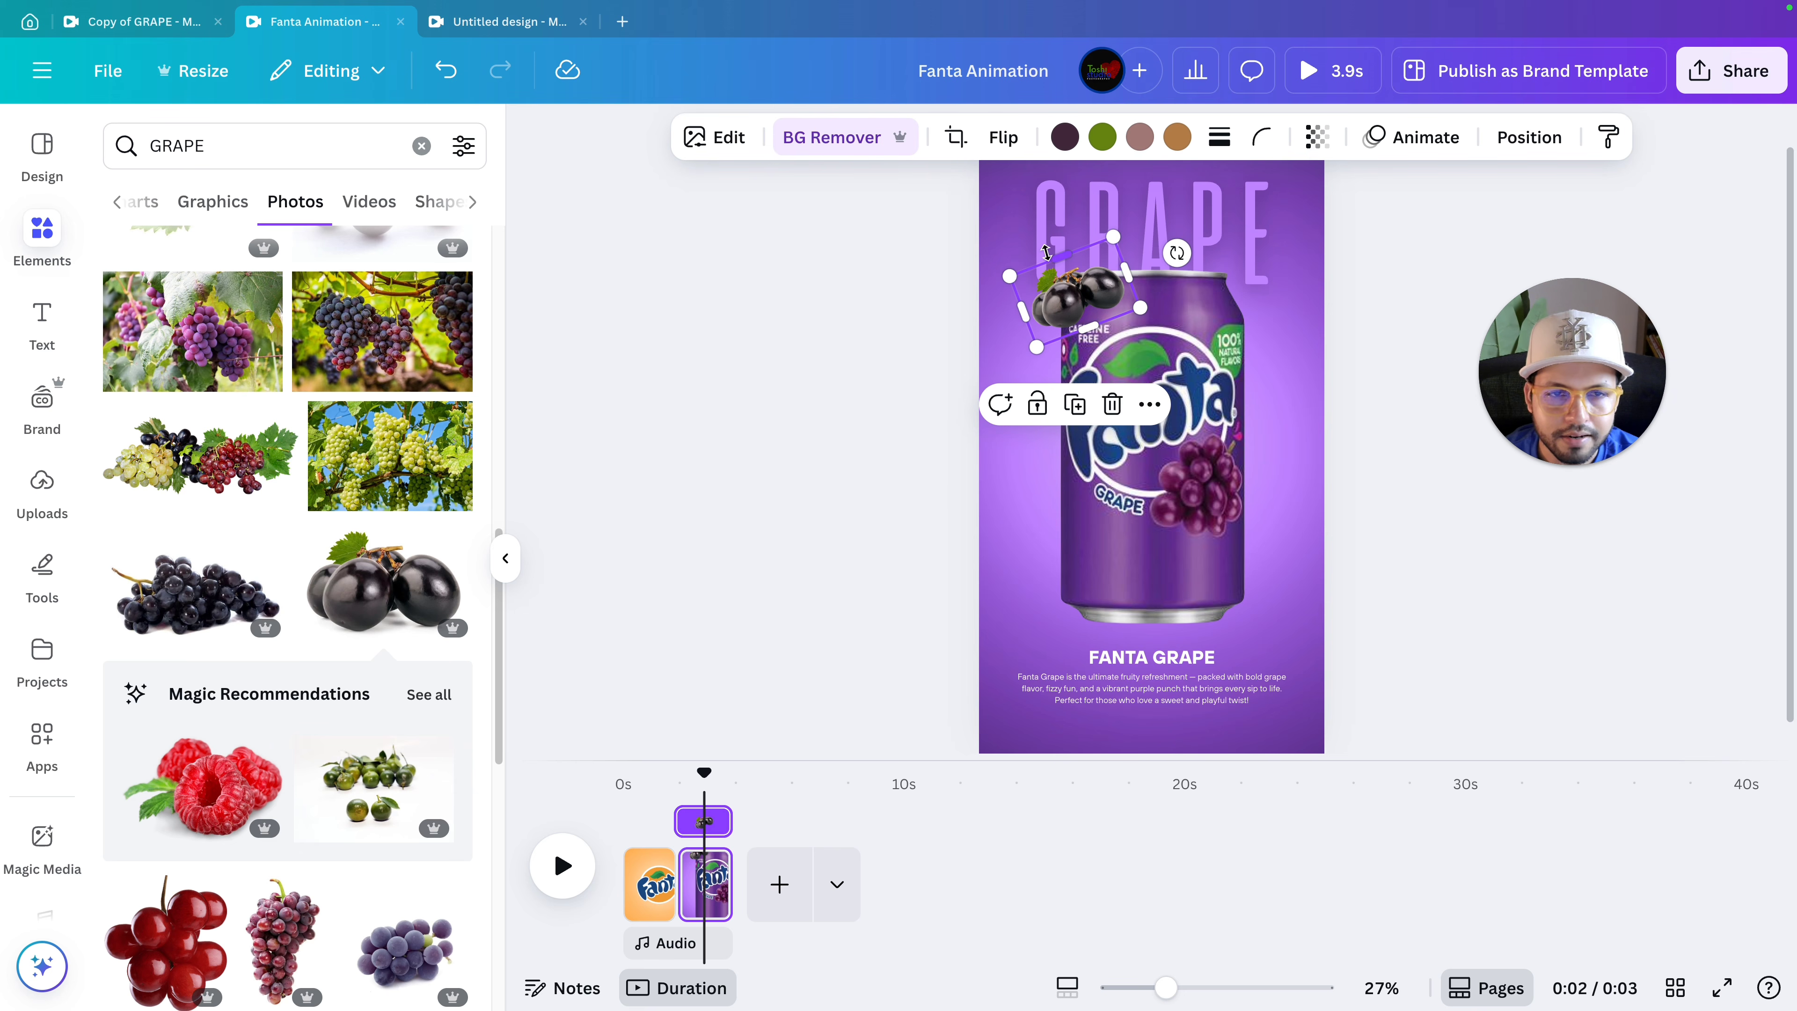
scroll(1047, 251, "up", 5)
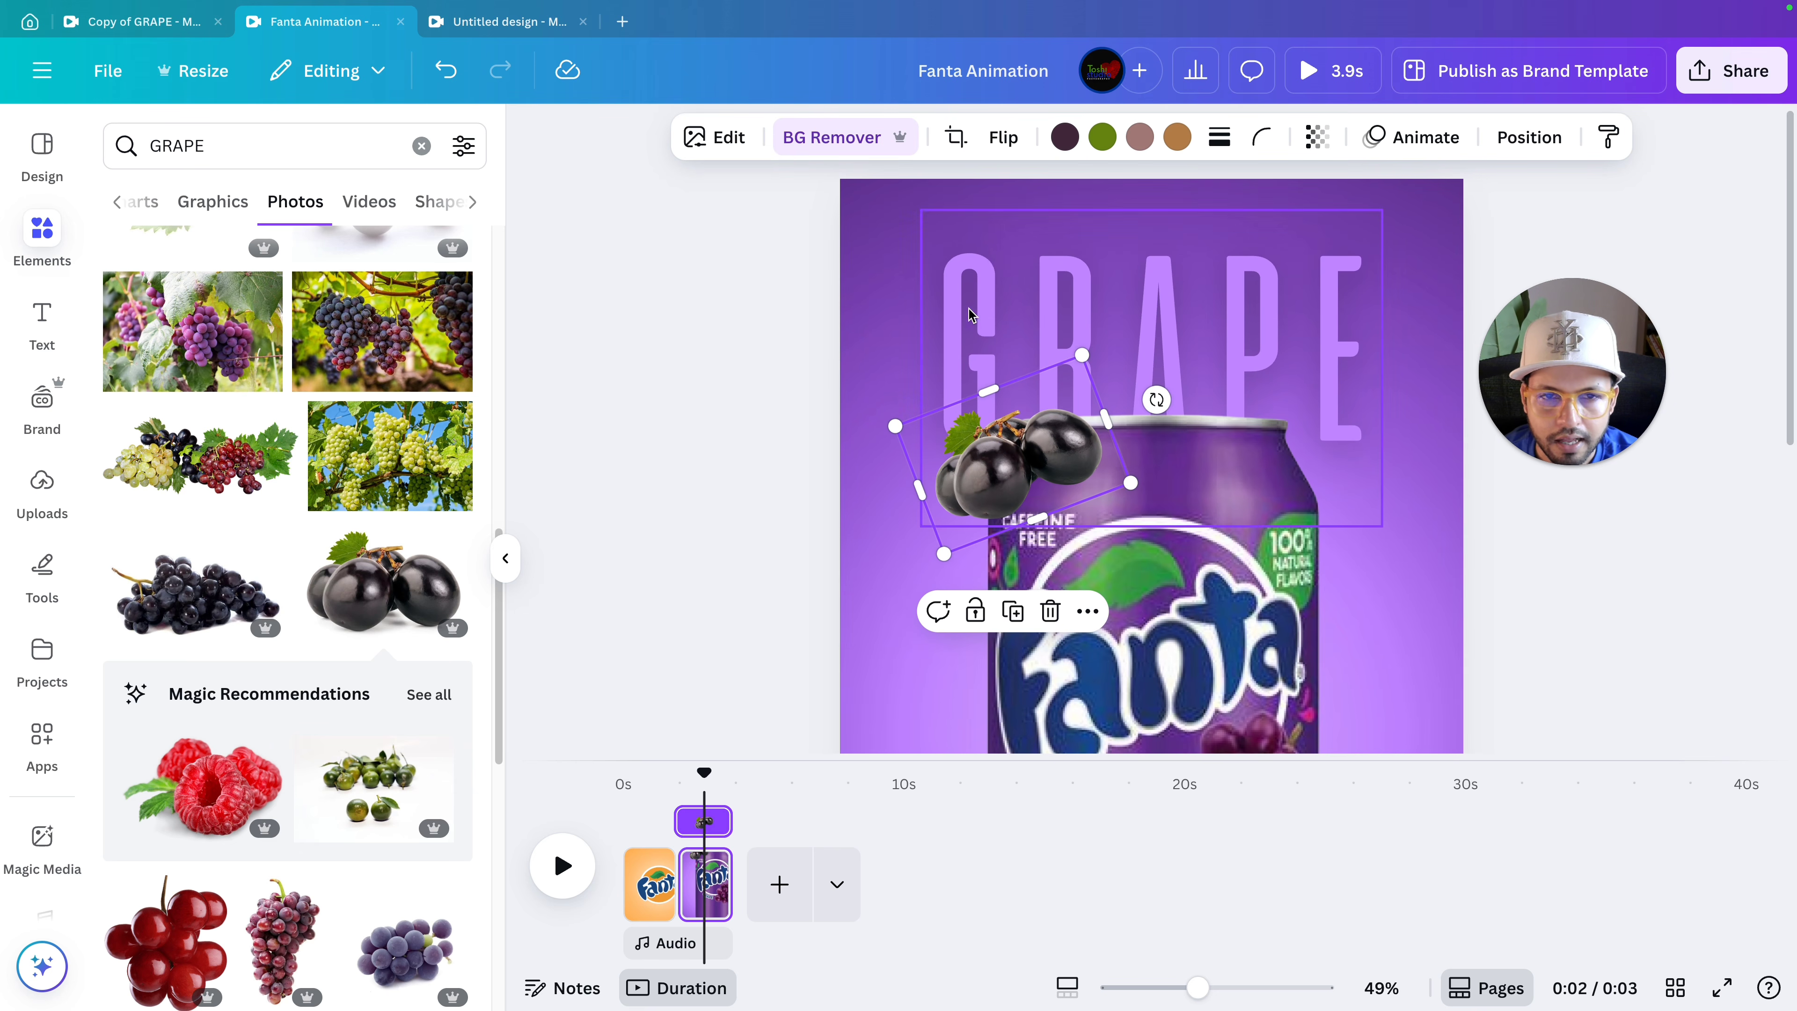
left_click_drag(1056, 569, 1080, 566)
scroll(1007, 463, "down", 3)
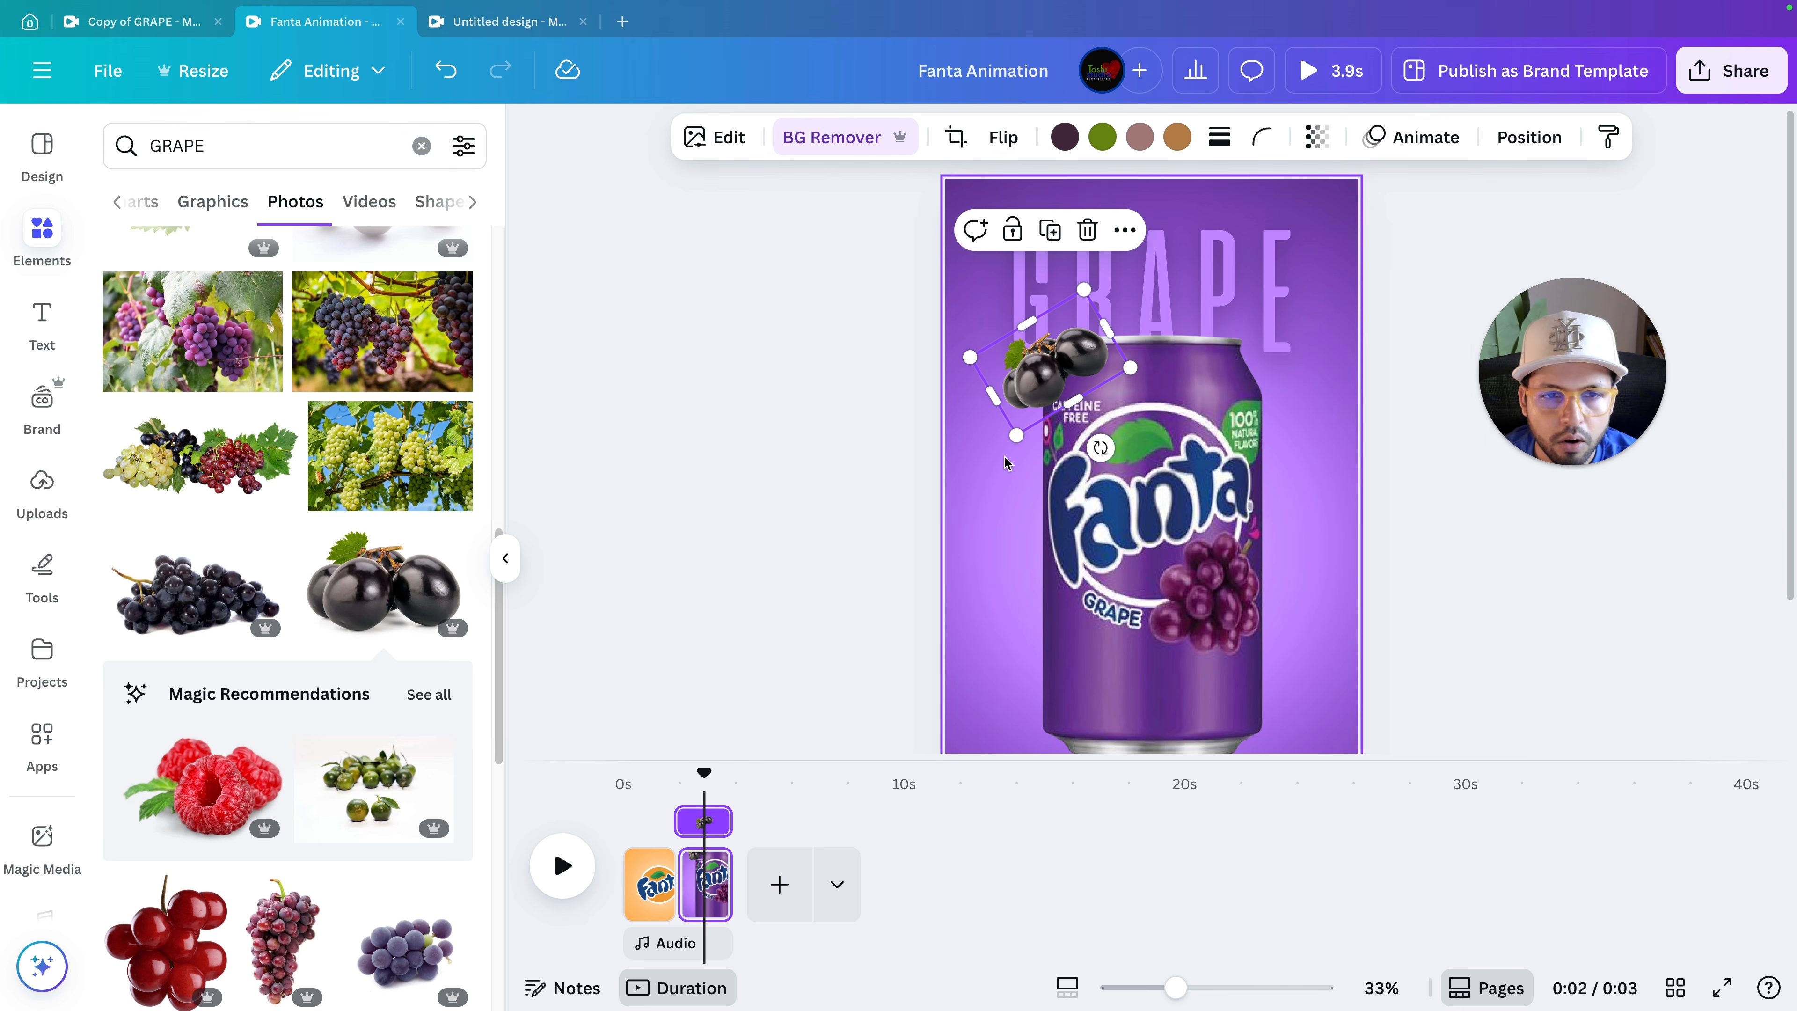
left_click(737, 540)
scroll(742, 550, "down", 2)
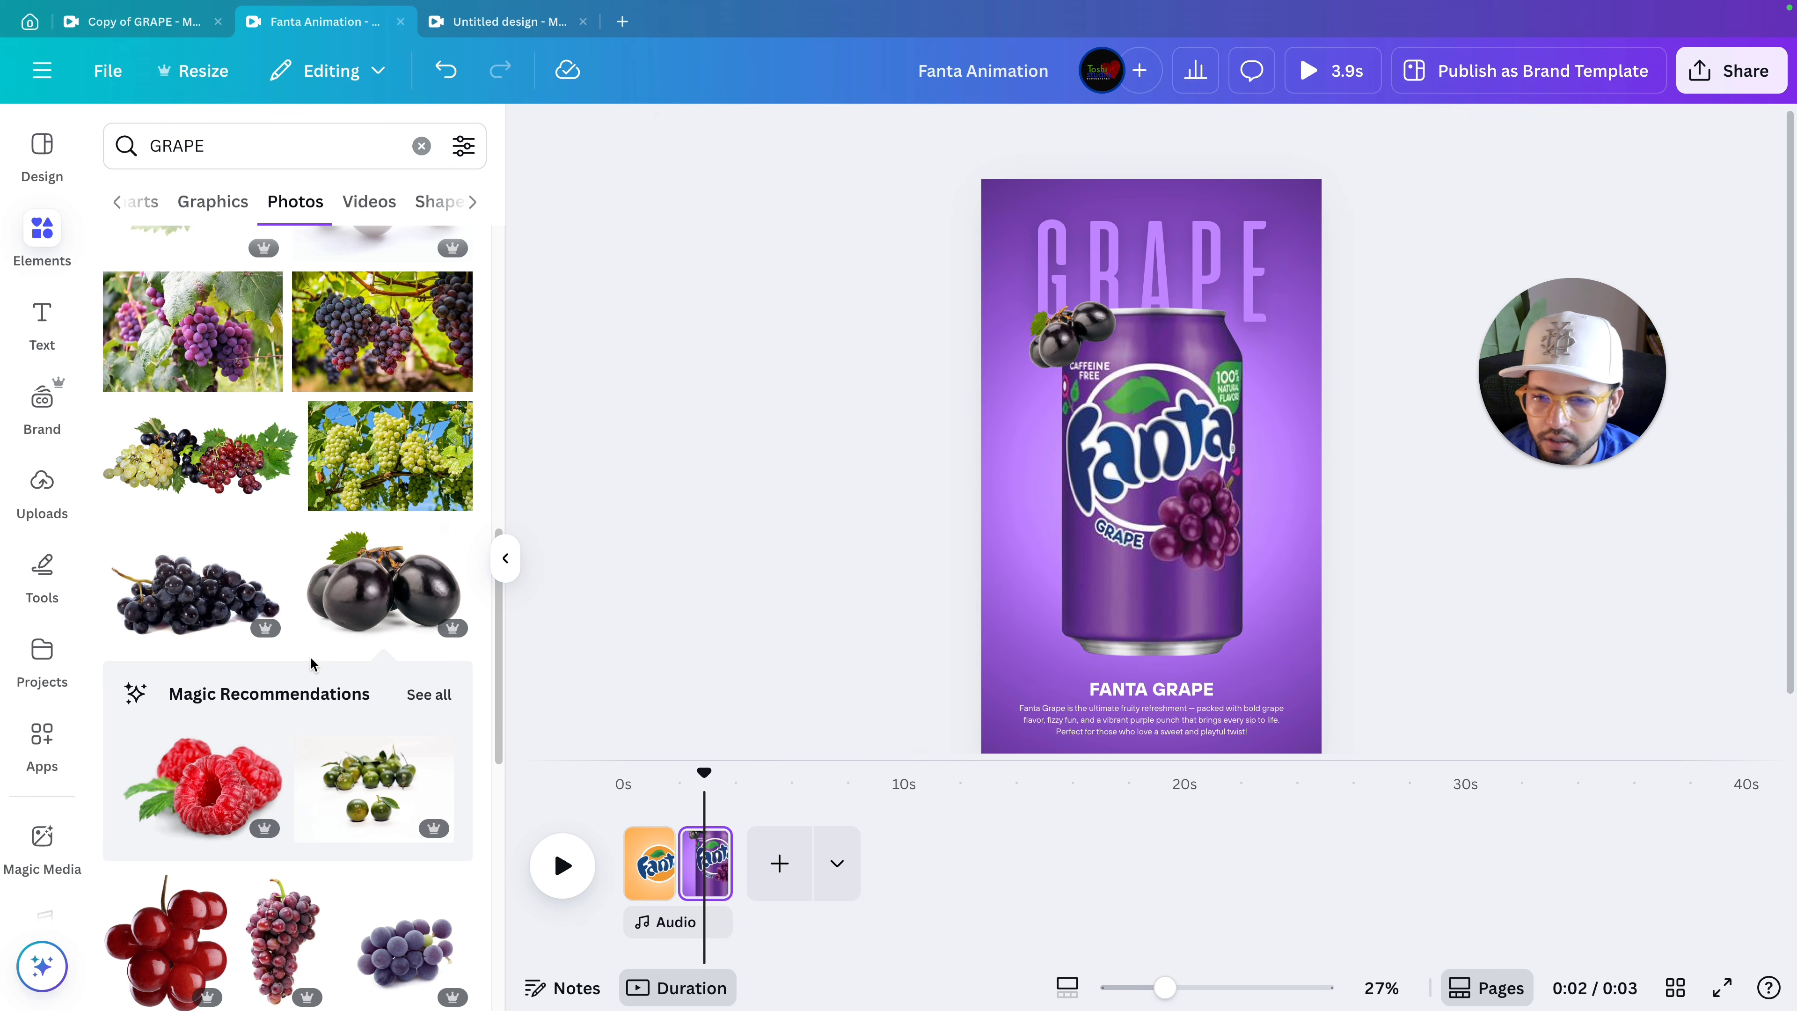
Add the photo of a single green grape leaf from the results and remove its background.
scroll(311, 664, "down", 10)
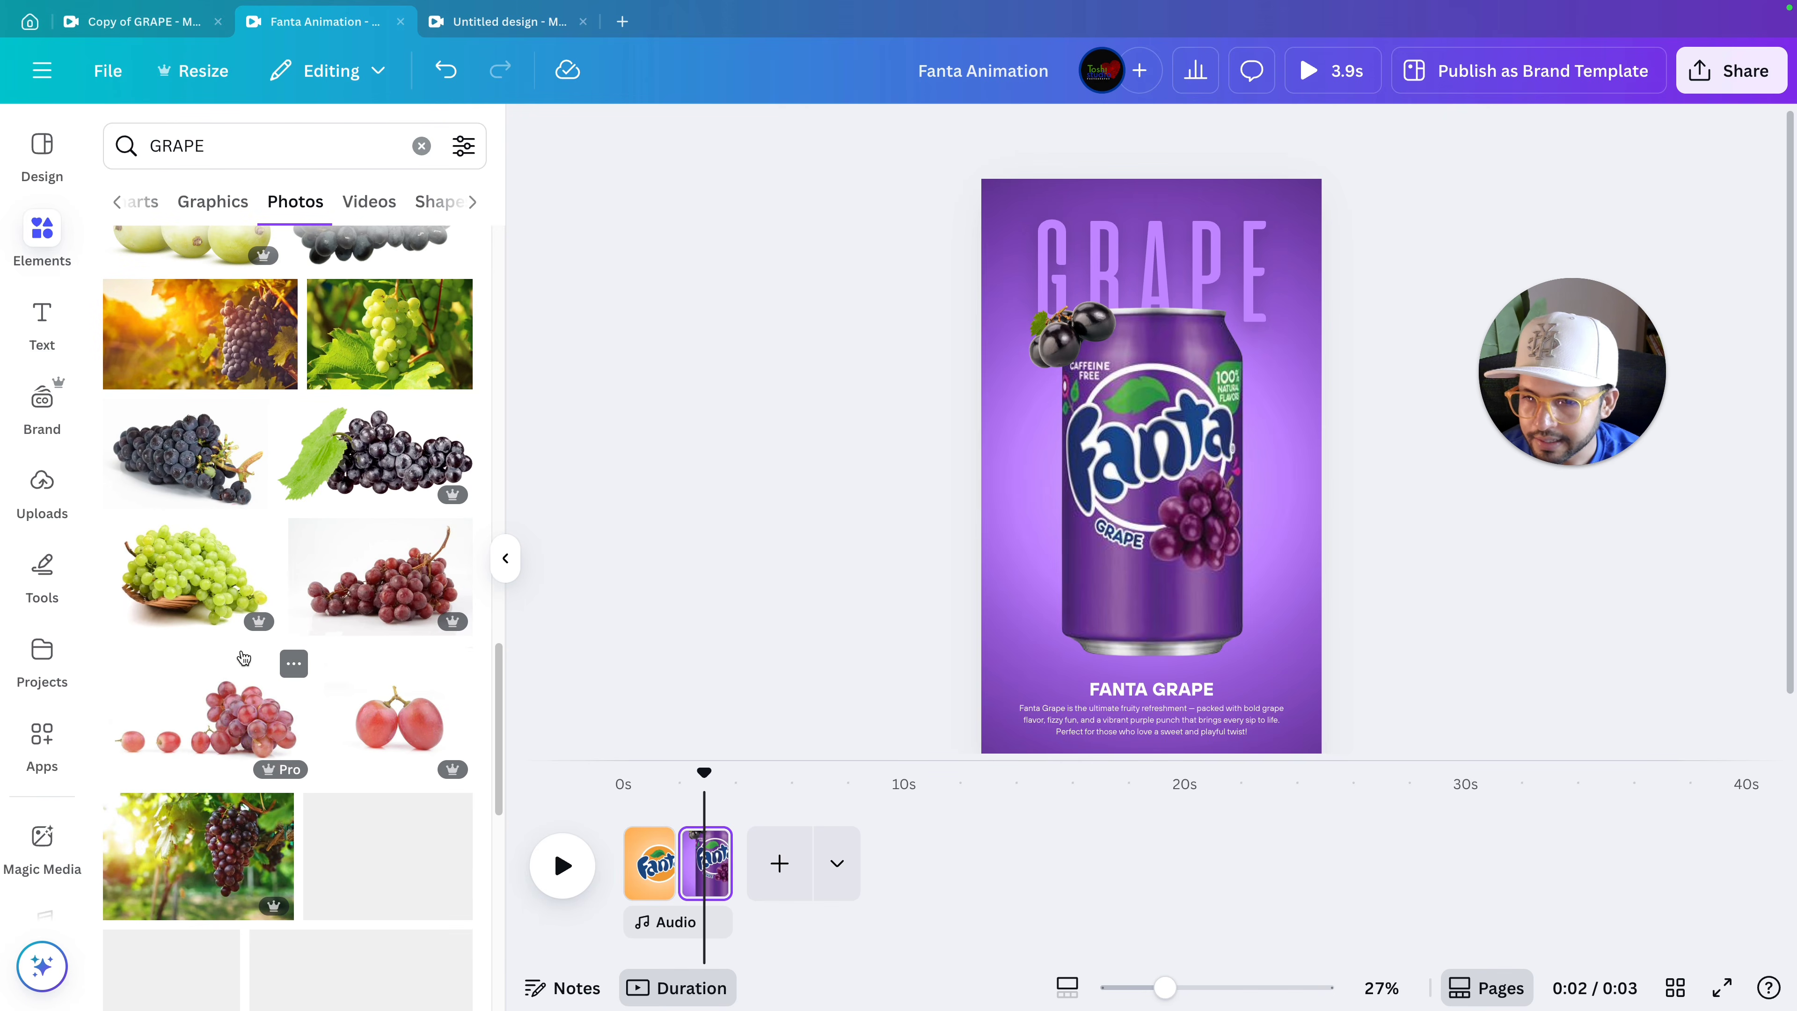
scroll(241, 651, "down", 10)
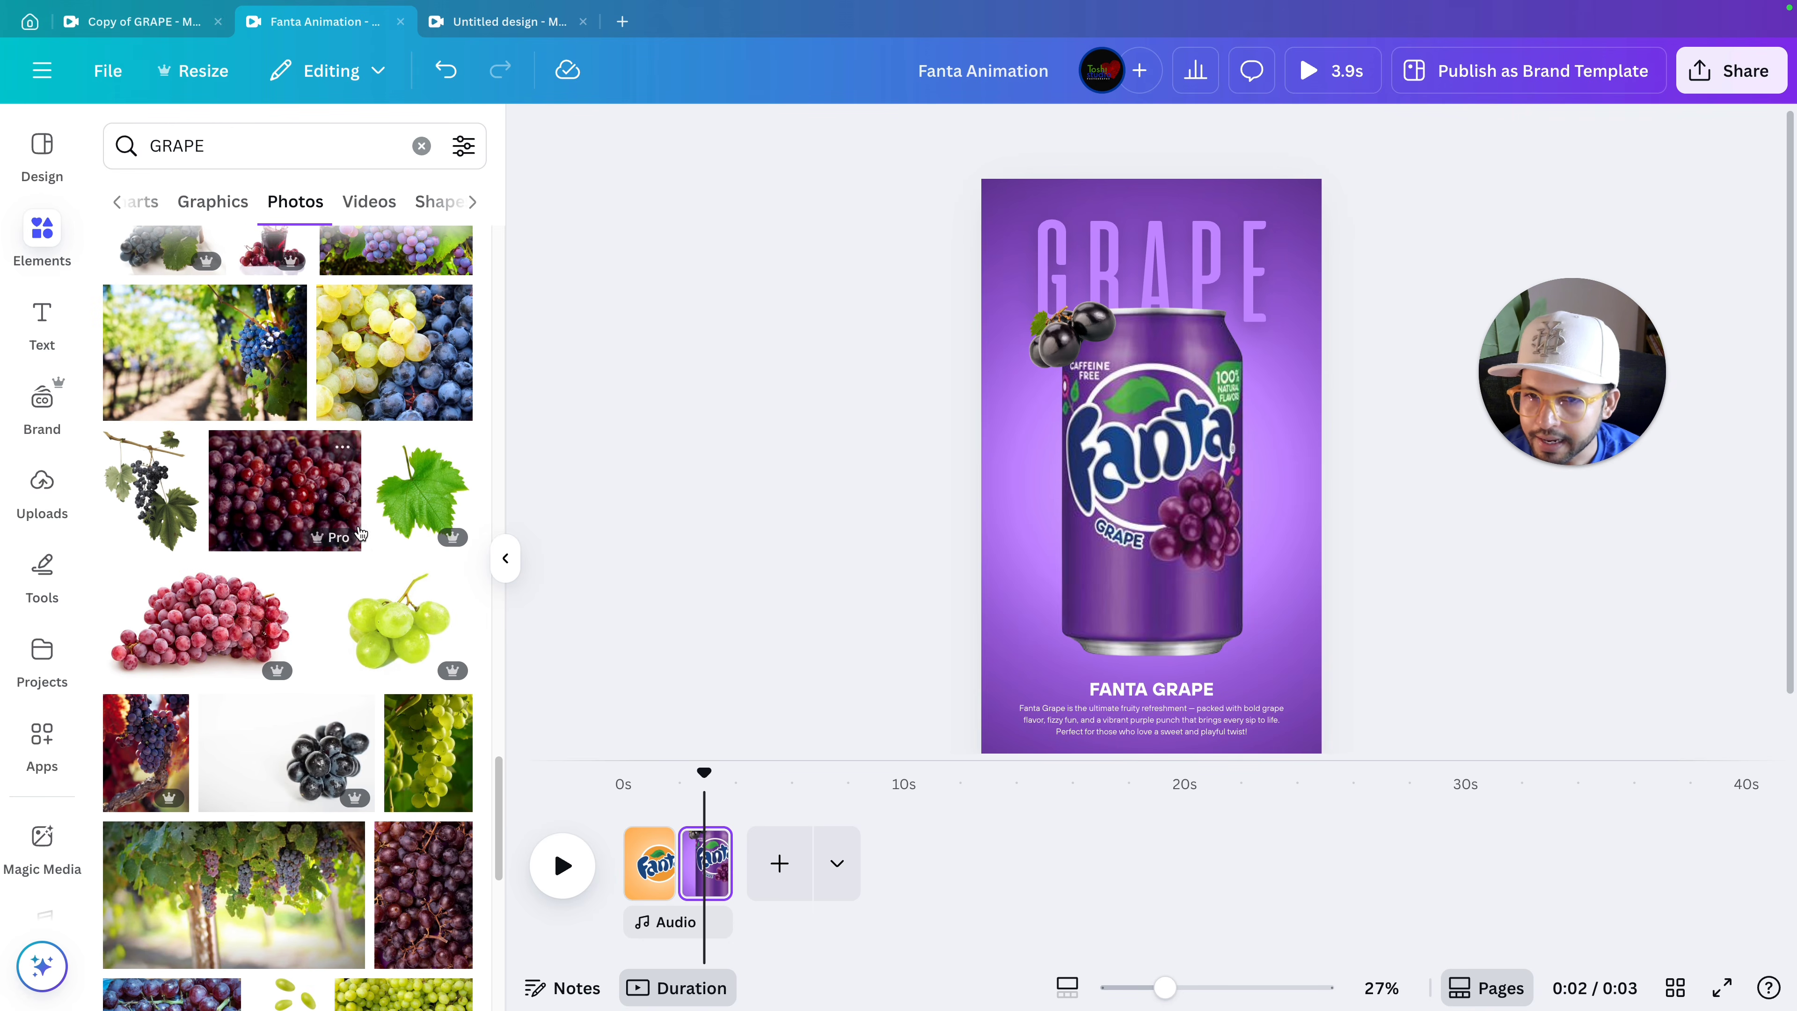
left_click(423, 490)
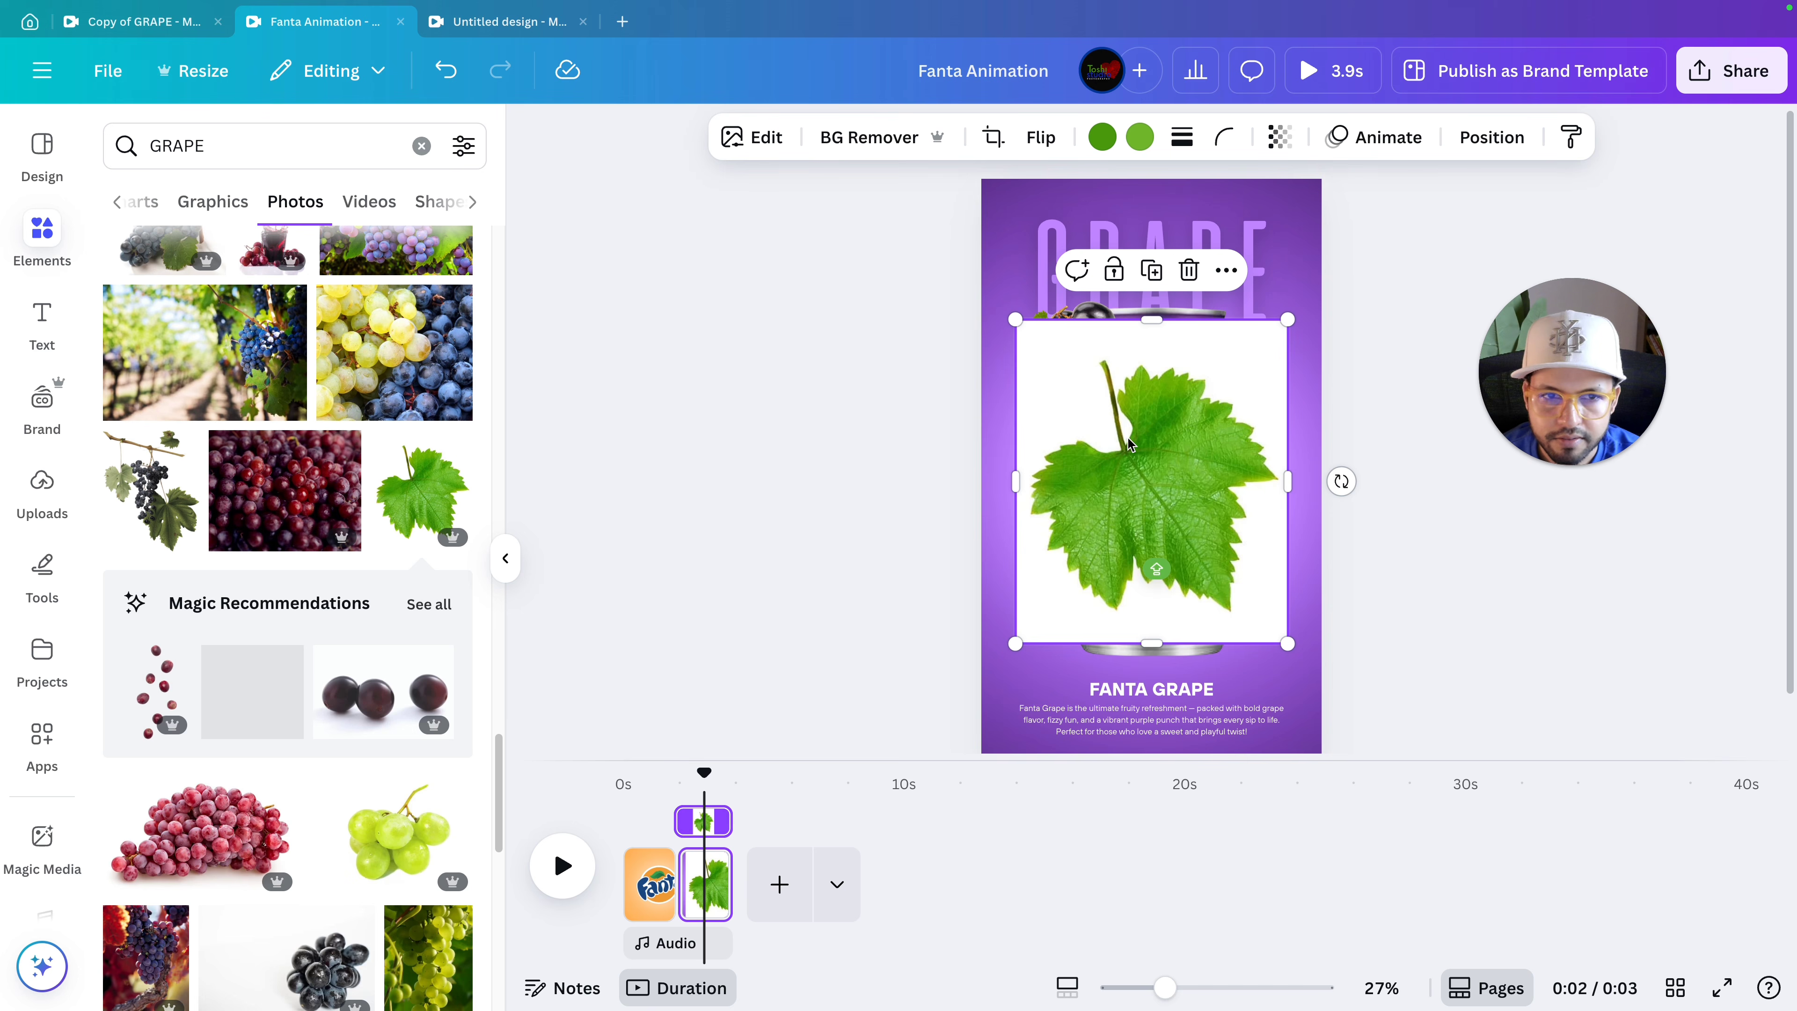
left_click(882, 142)
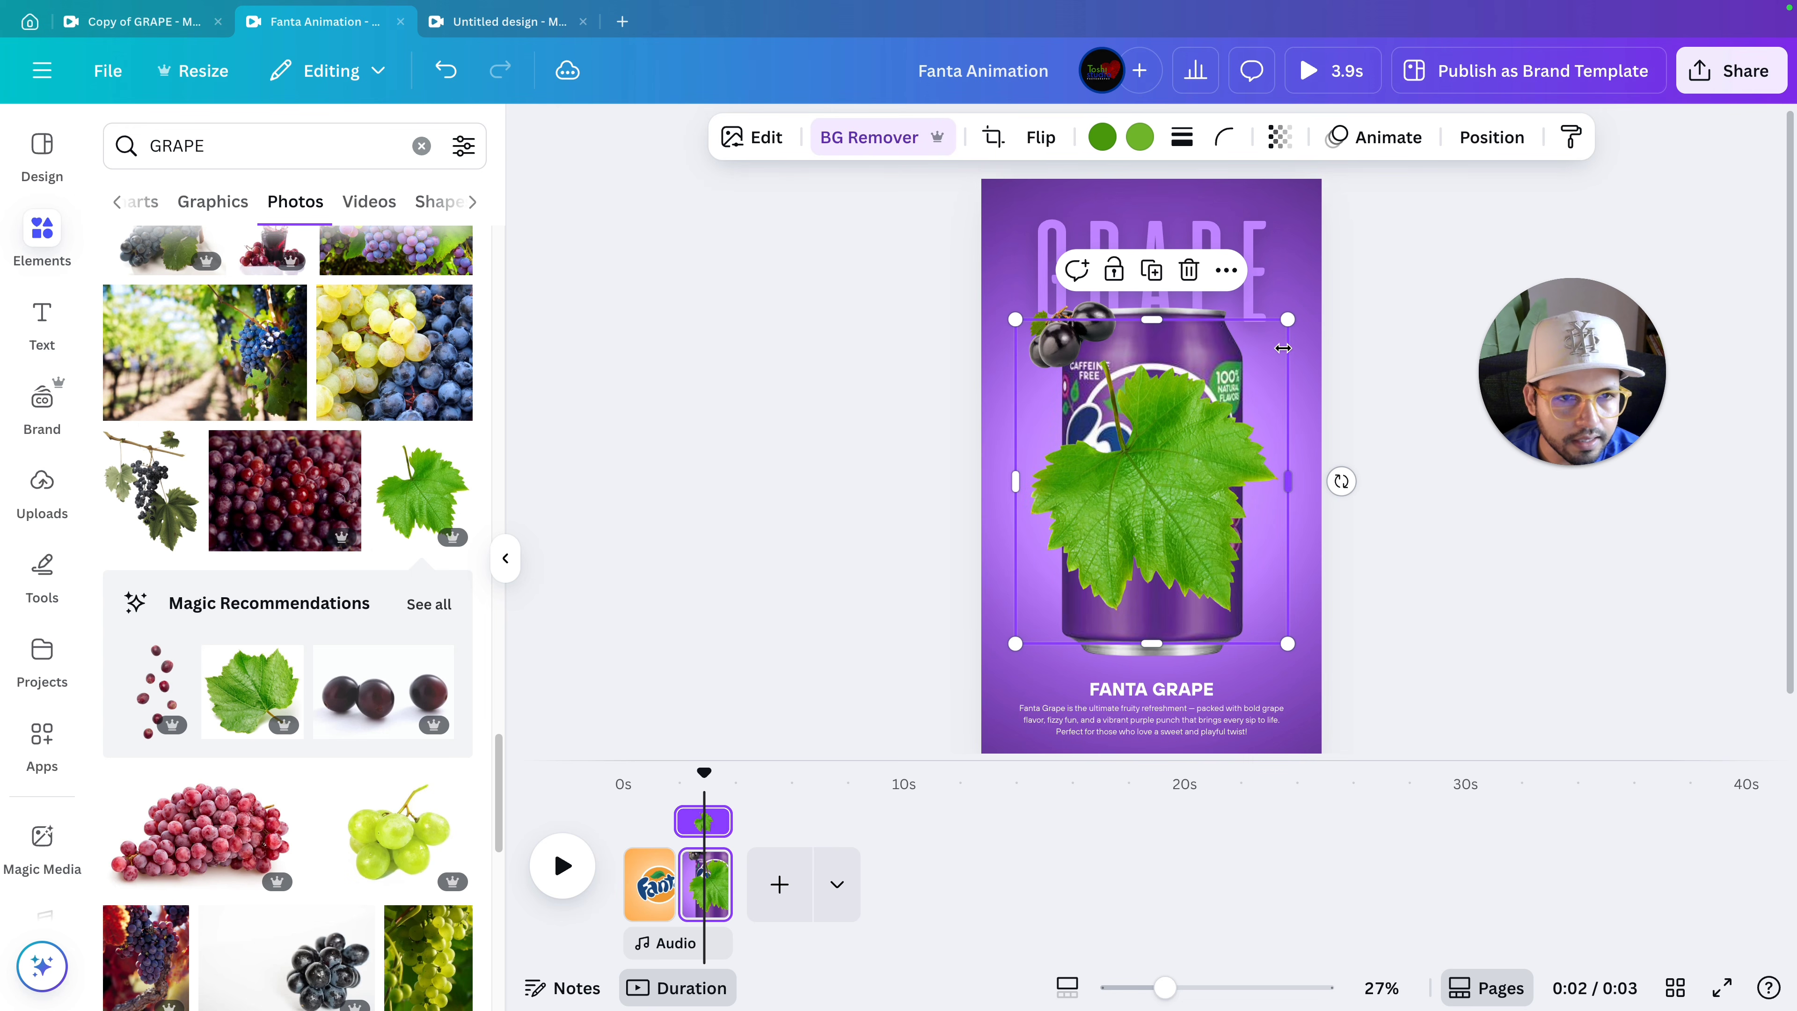
Shrink the green leaf, rotate it slightly and place it over the can's lower left edge.
left_click_drag(1286, 318, 1124, 515)
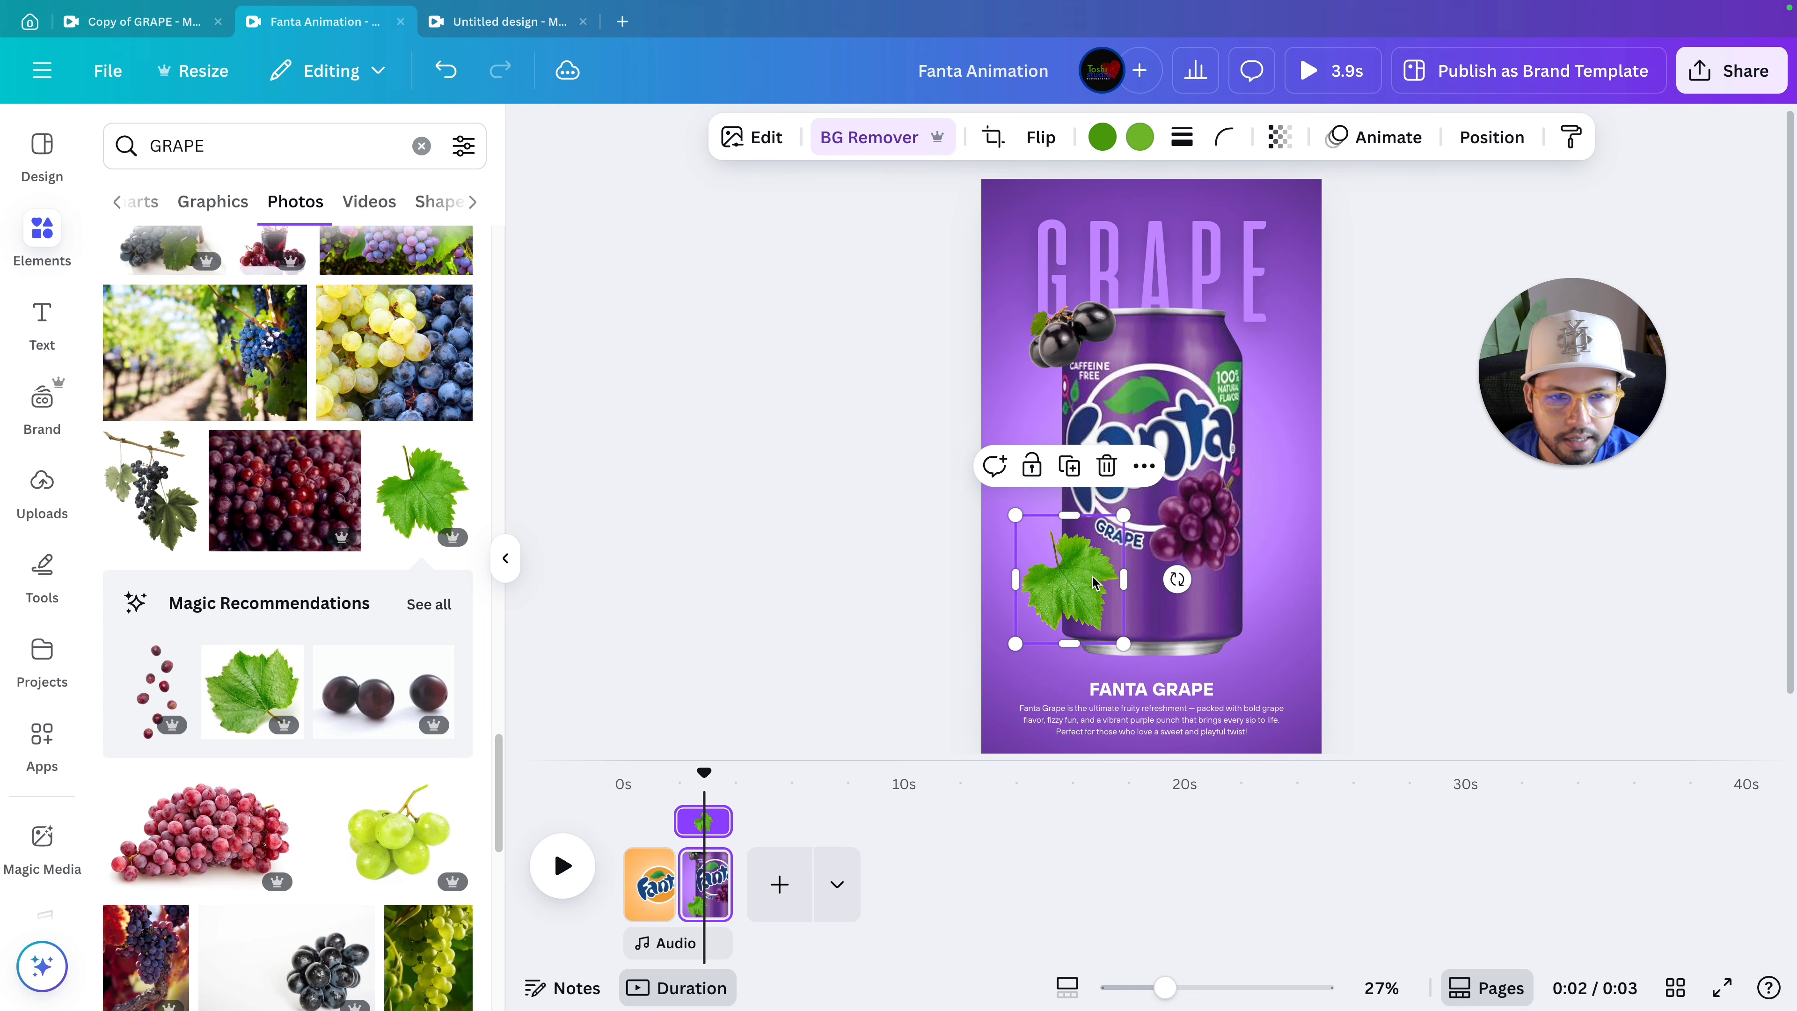
left_click_drag(1177, 578, 960, 591)
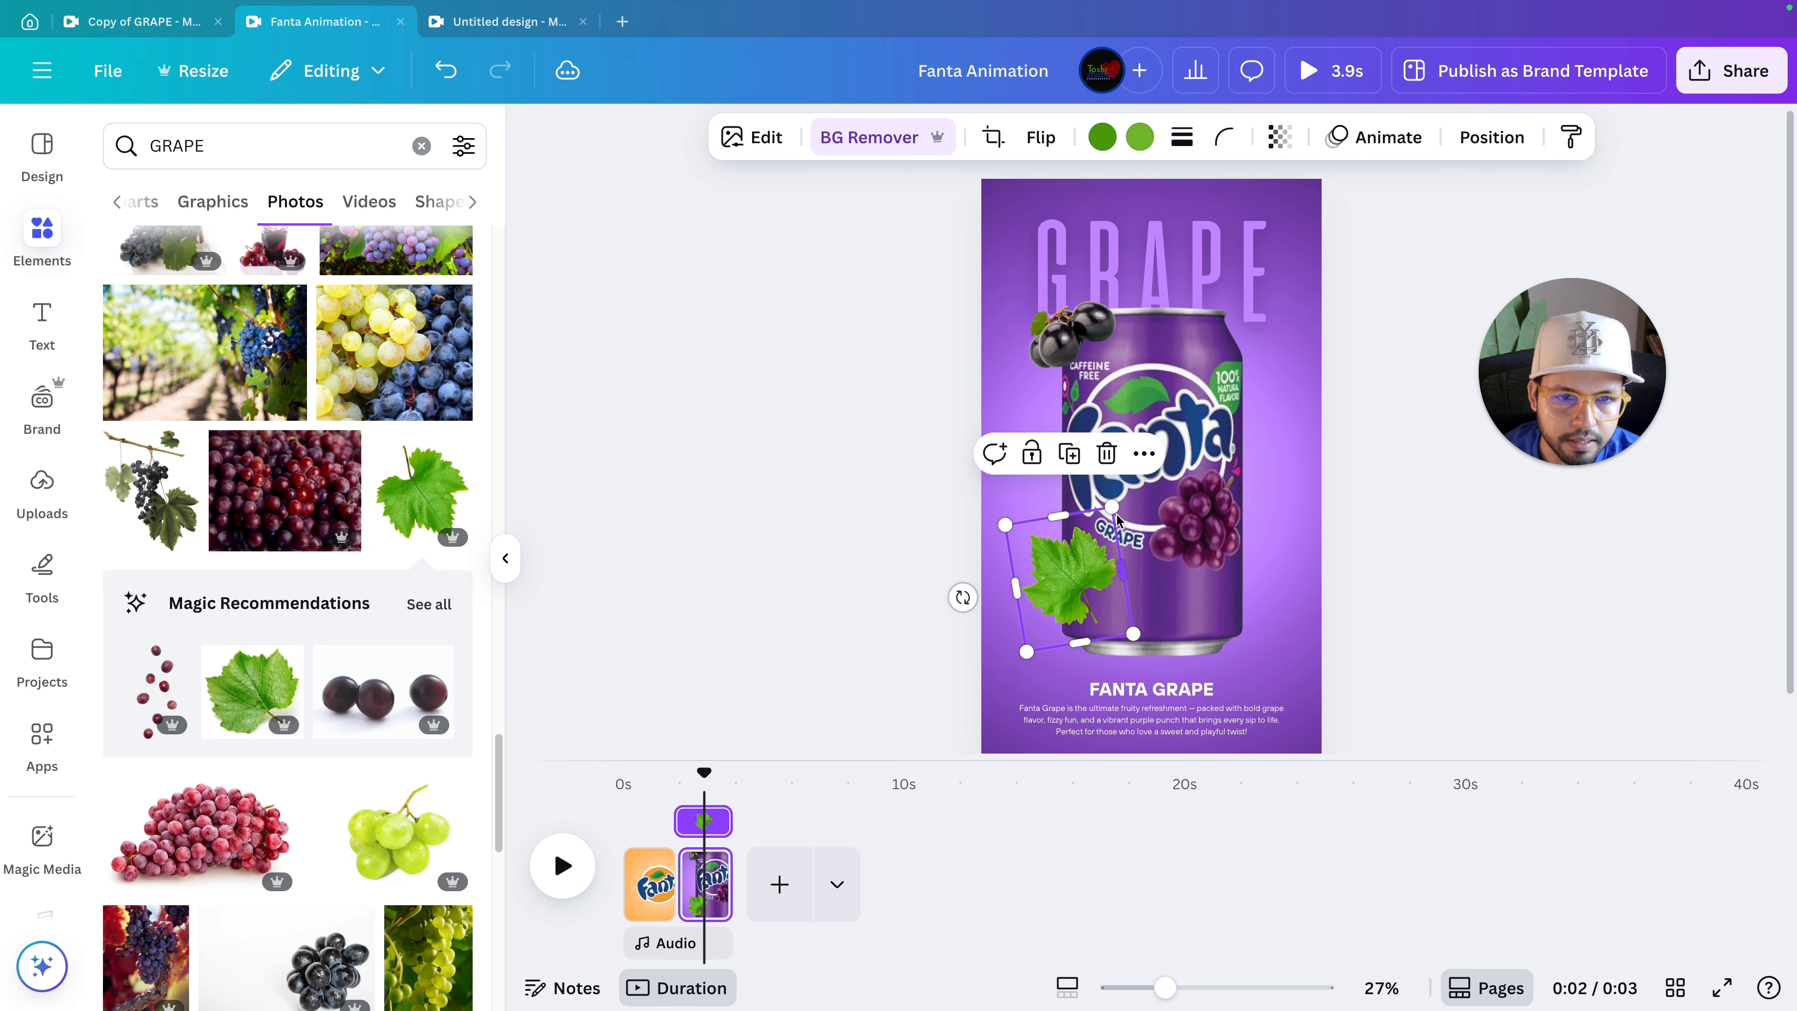
left_click_drag(1110, 518, 1101, 561)
left_click_drag(1076, 626, 1080, 598)
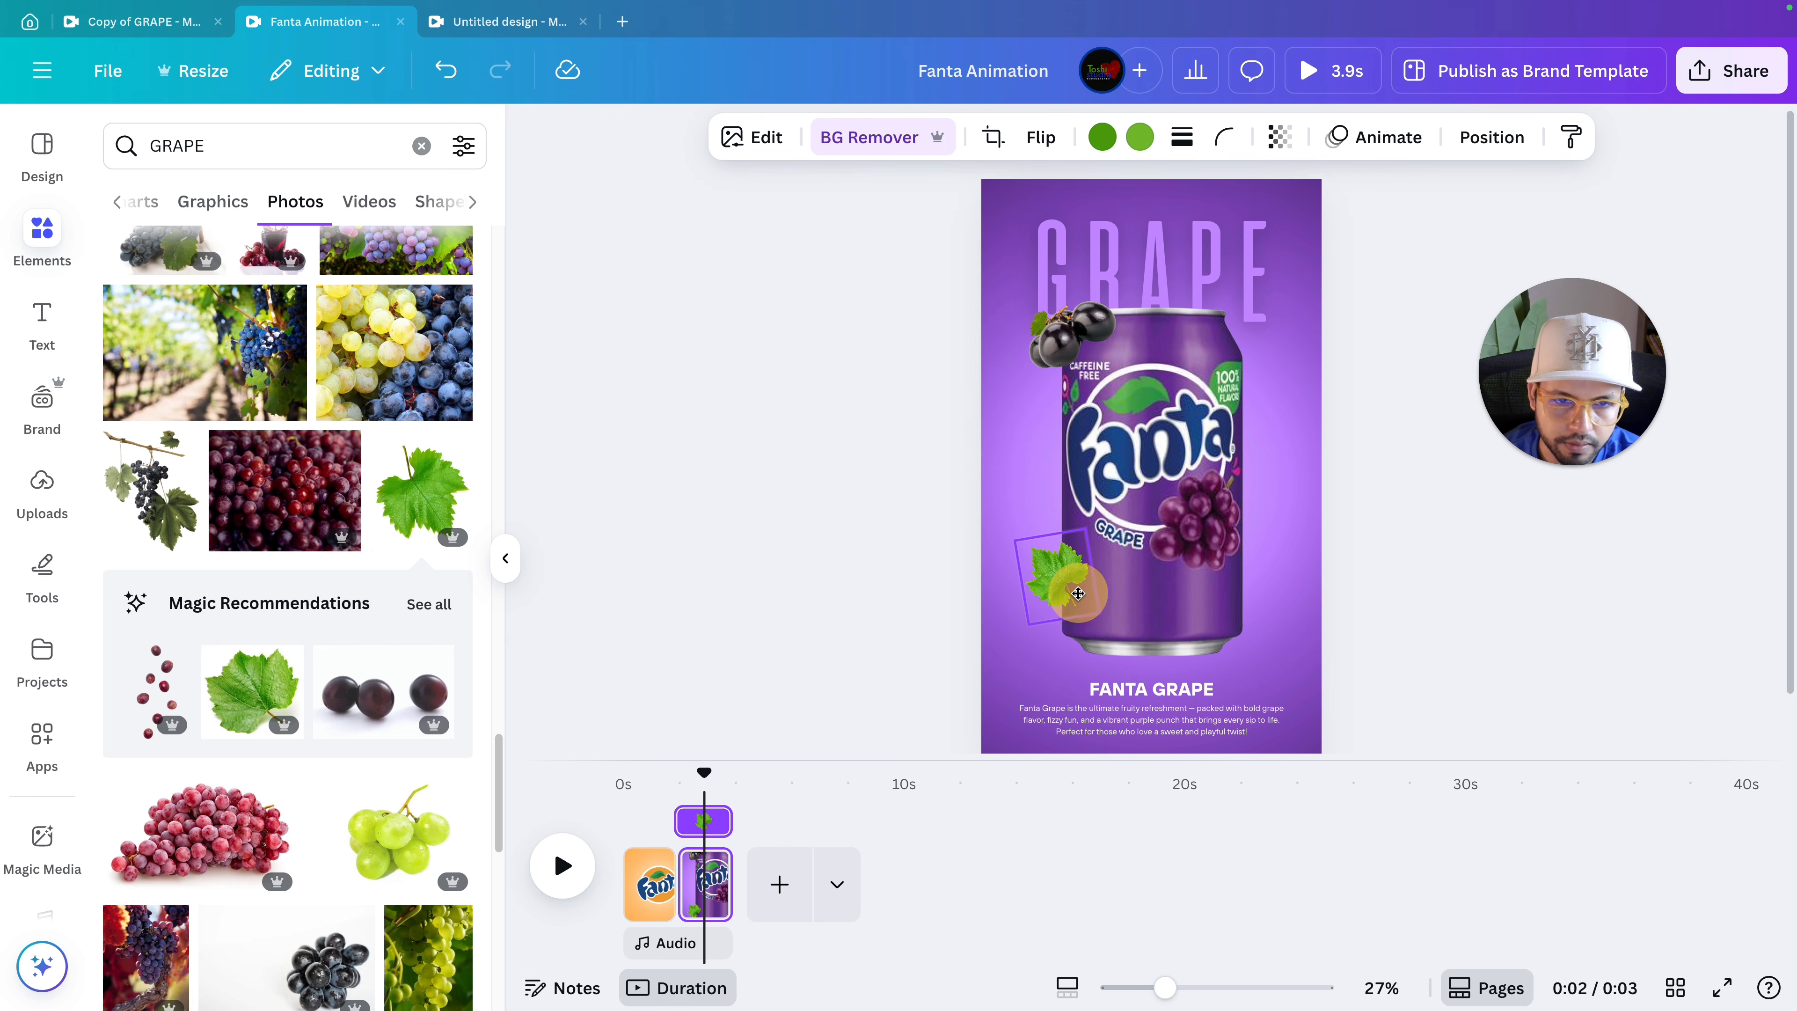
left_click(963, 630)
scroll(1289, 629, "up", 5)
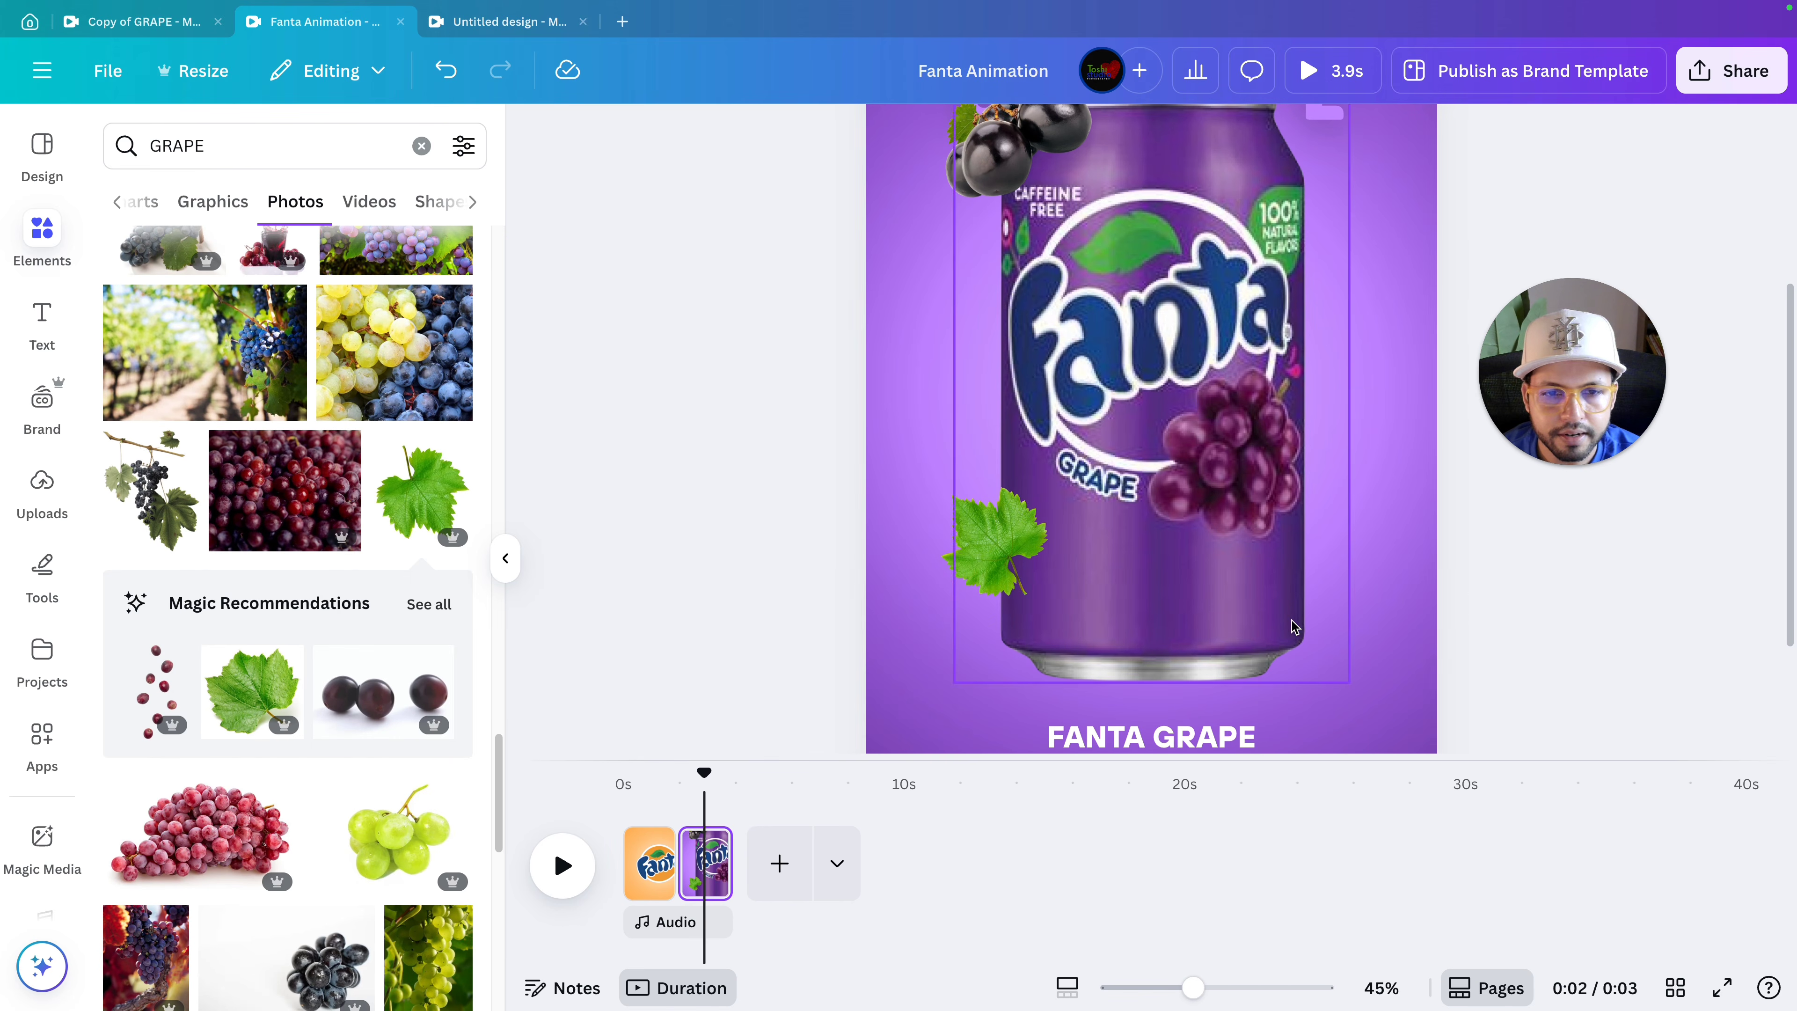
scroll(835, 582, "down", 3)
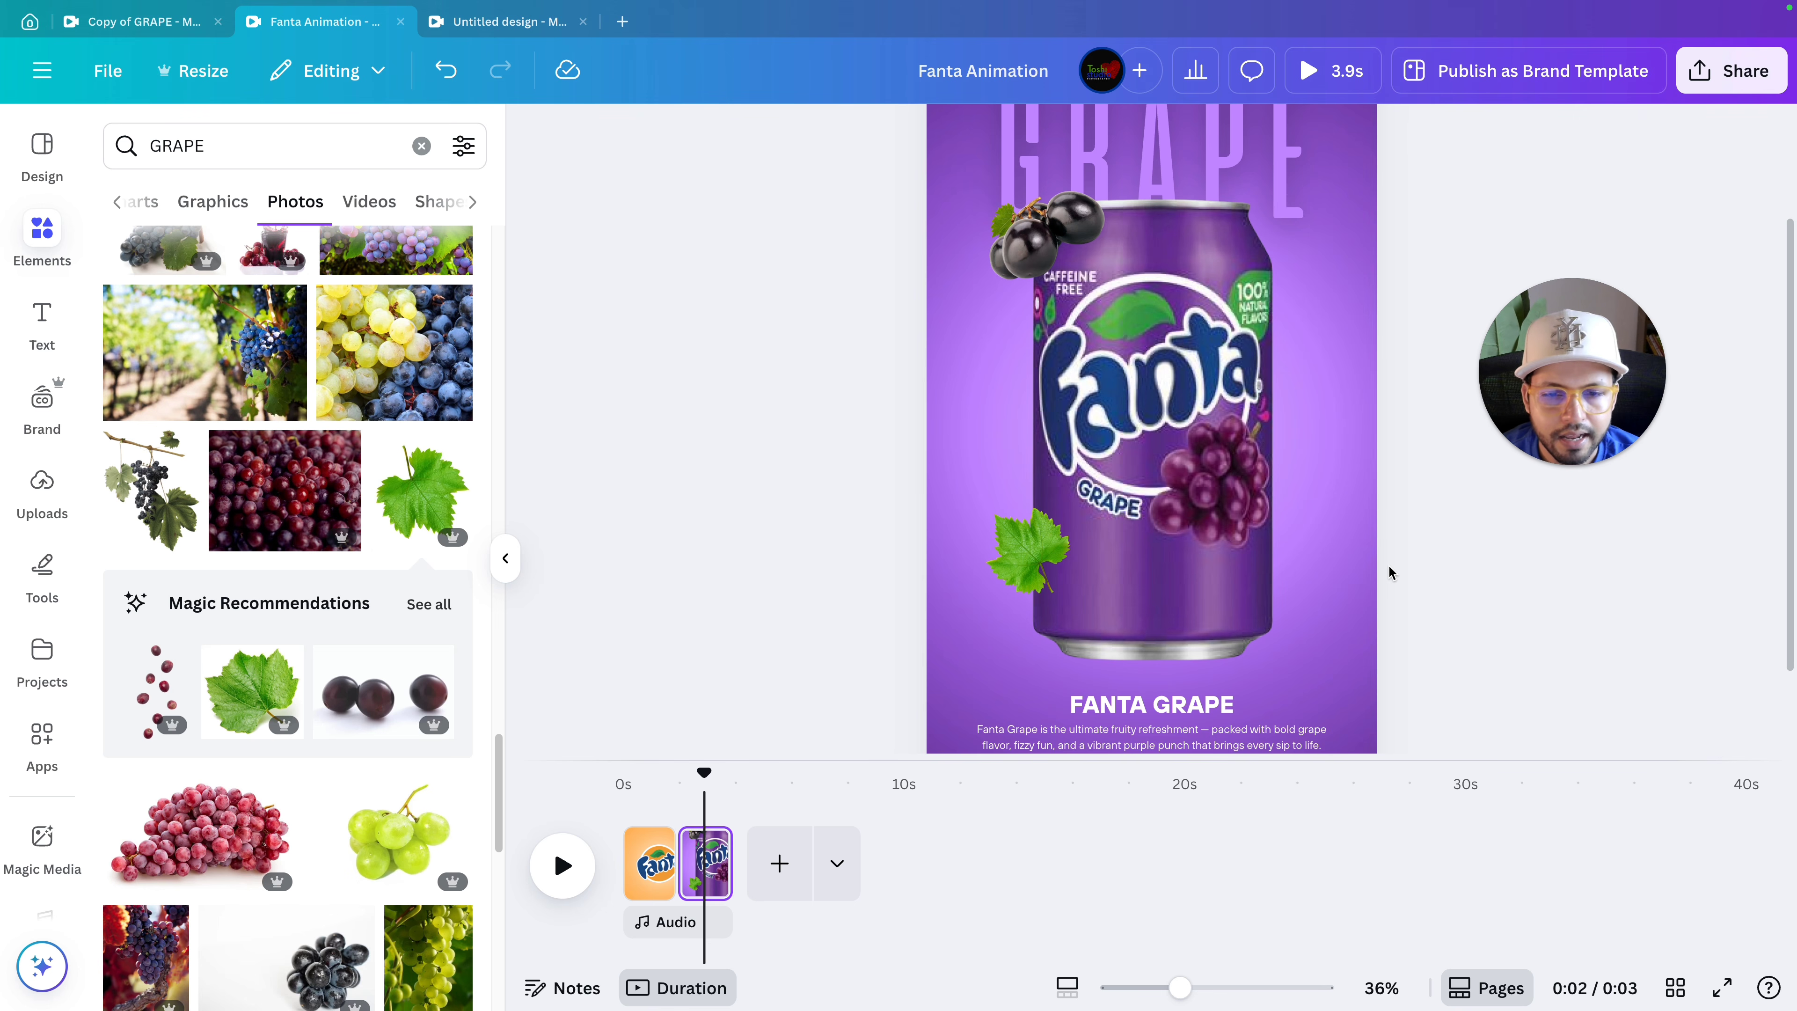
scroll(1389, 564, "down", 2)
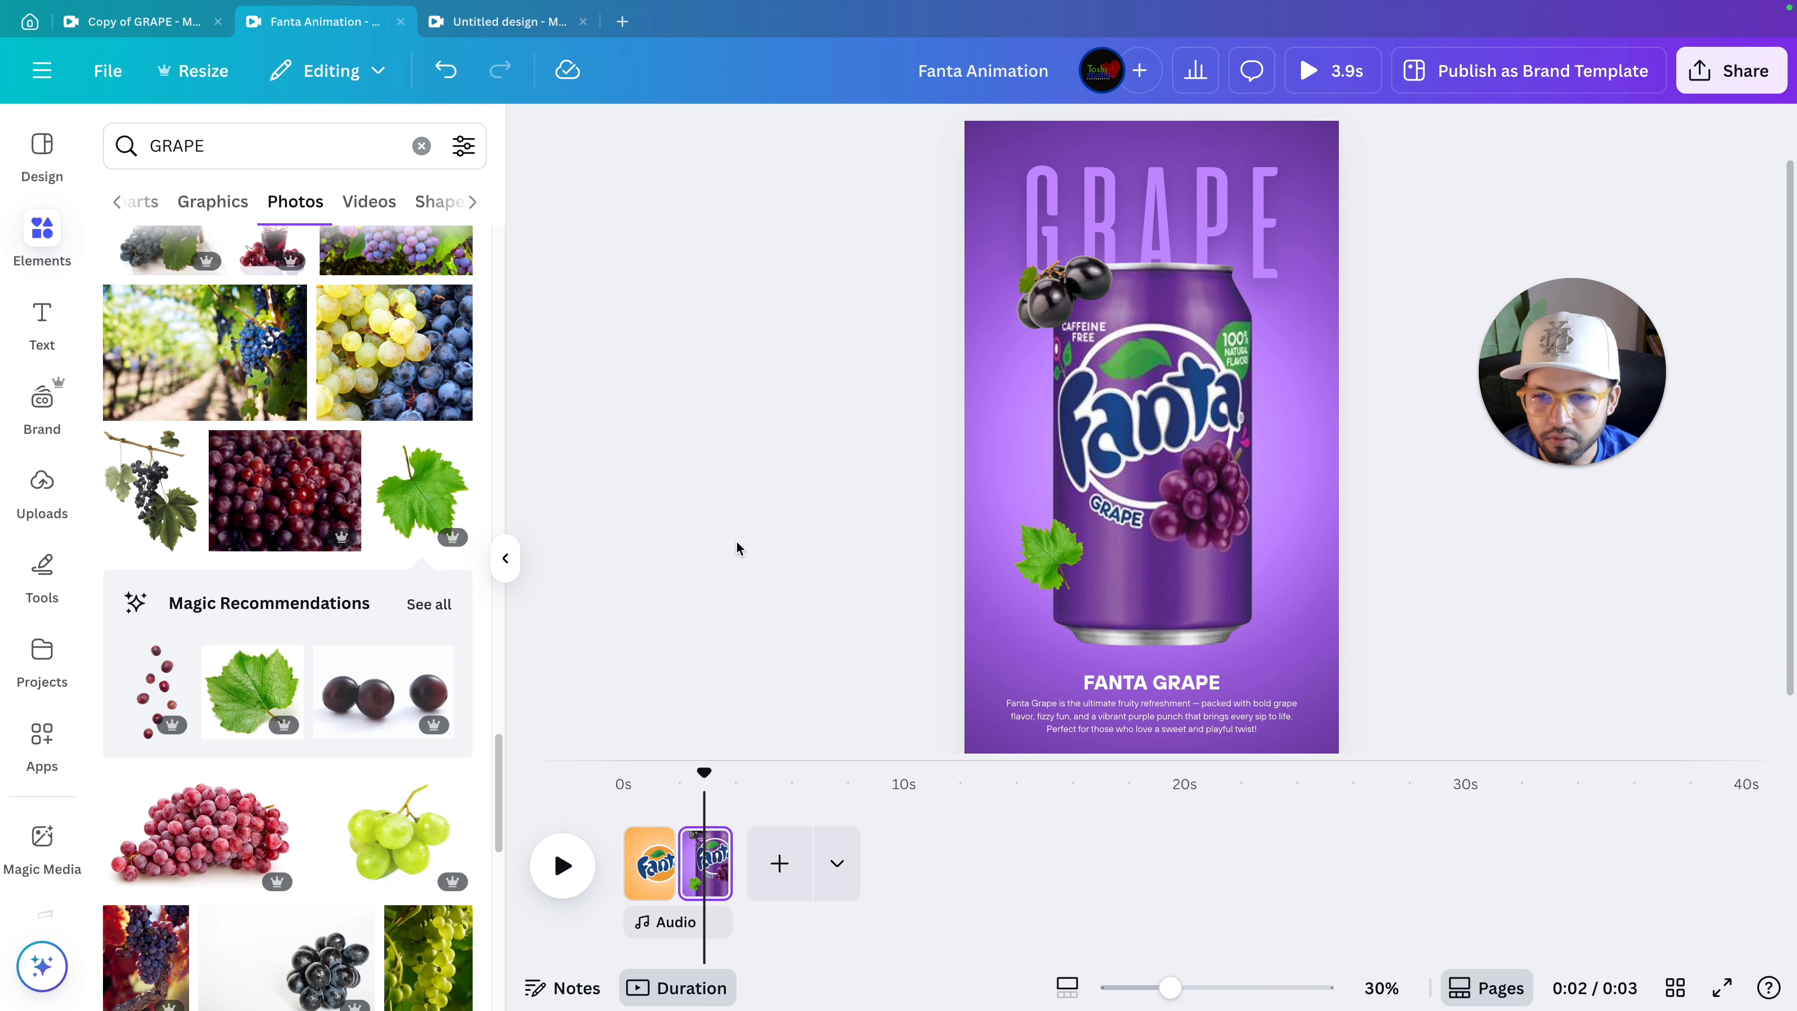
Add the photo of a single red grape with a short stem and remove its background.
scroll(377, 719, "up", 15)
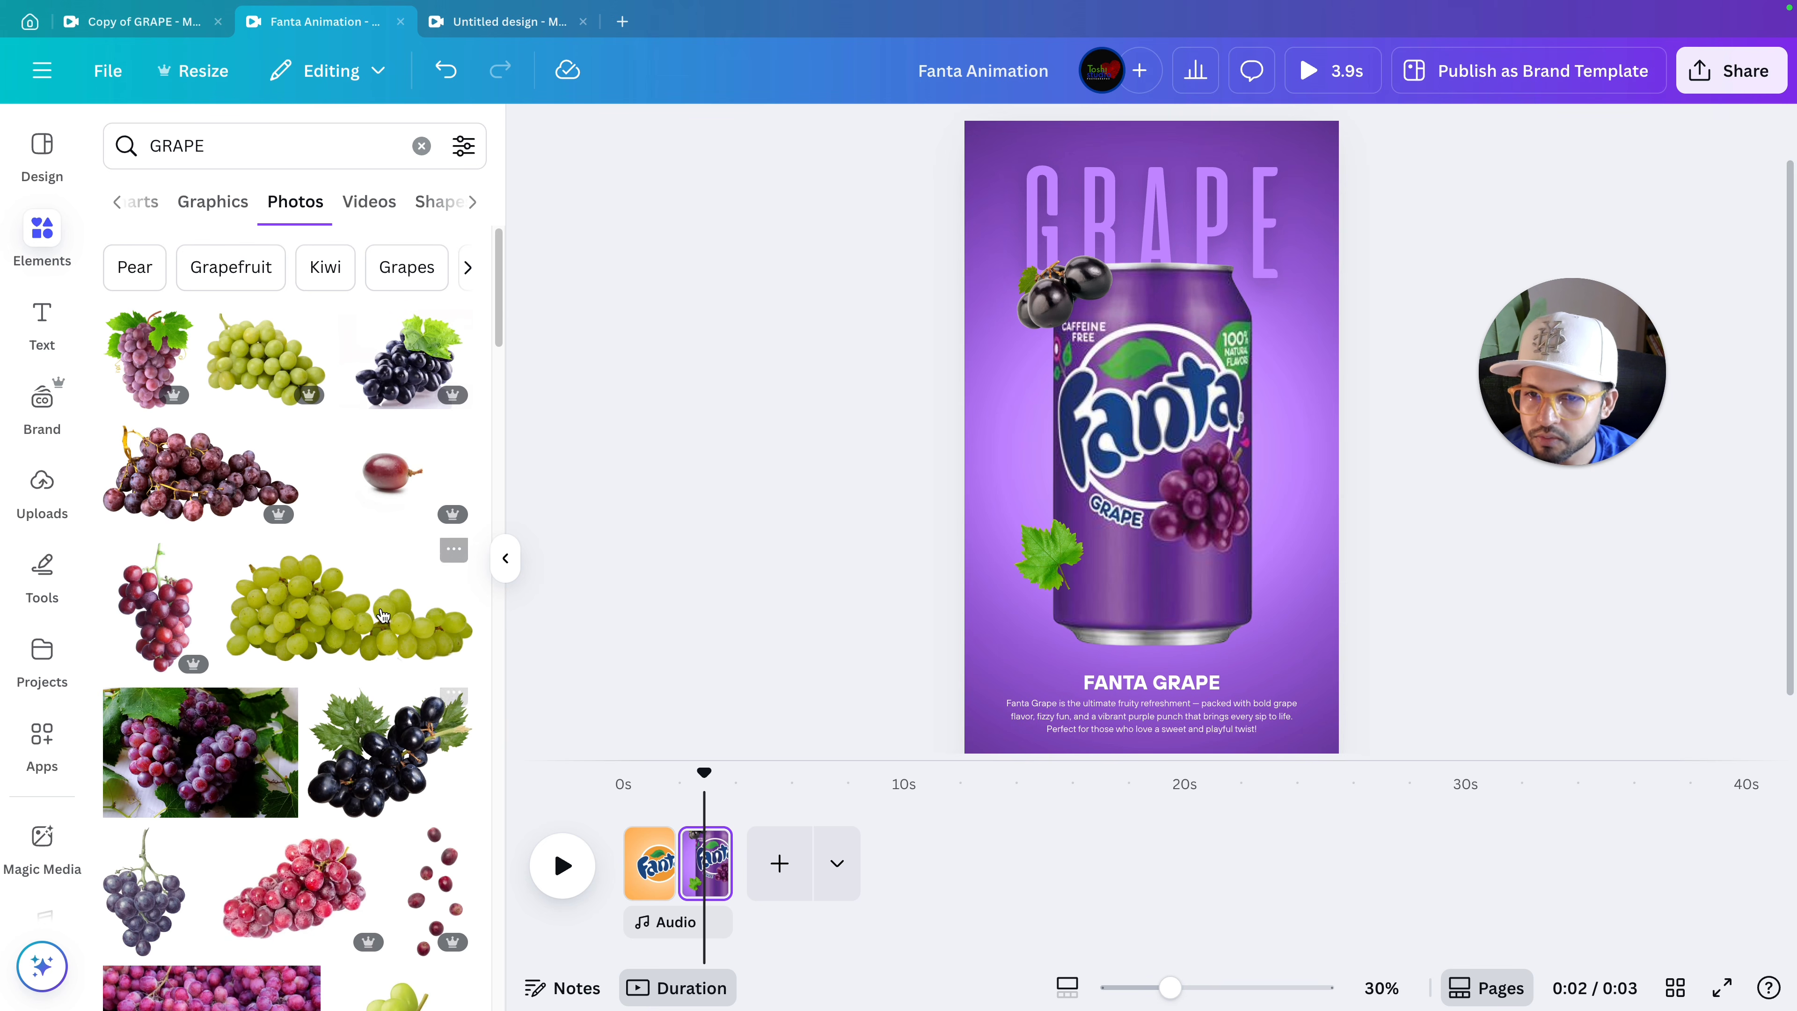
left_click(392, 471)
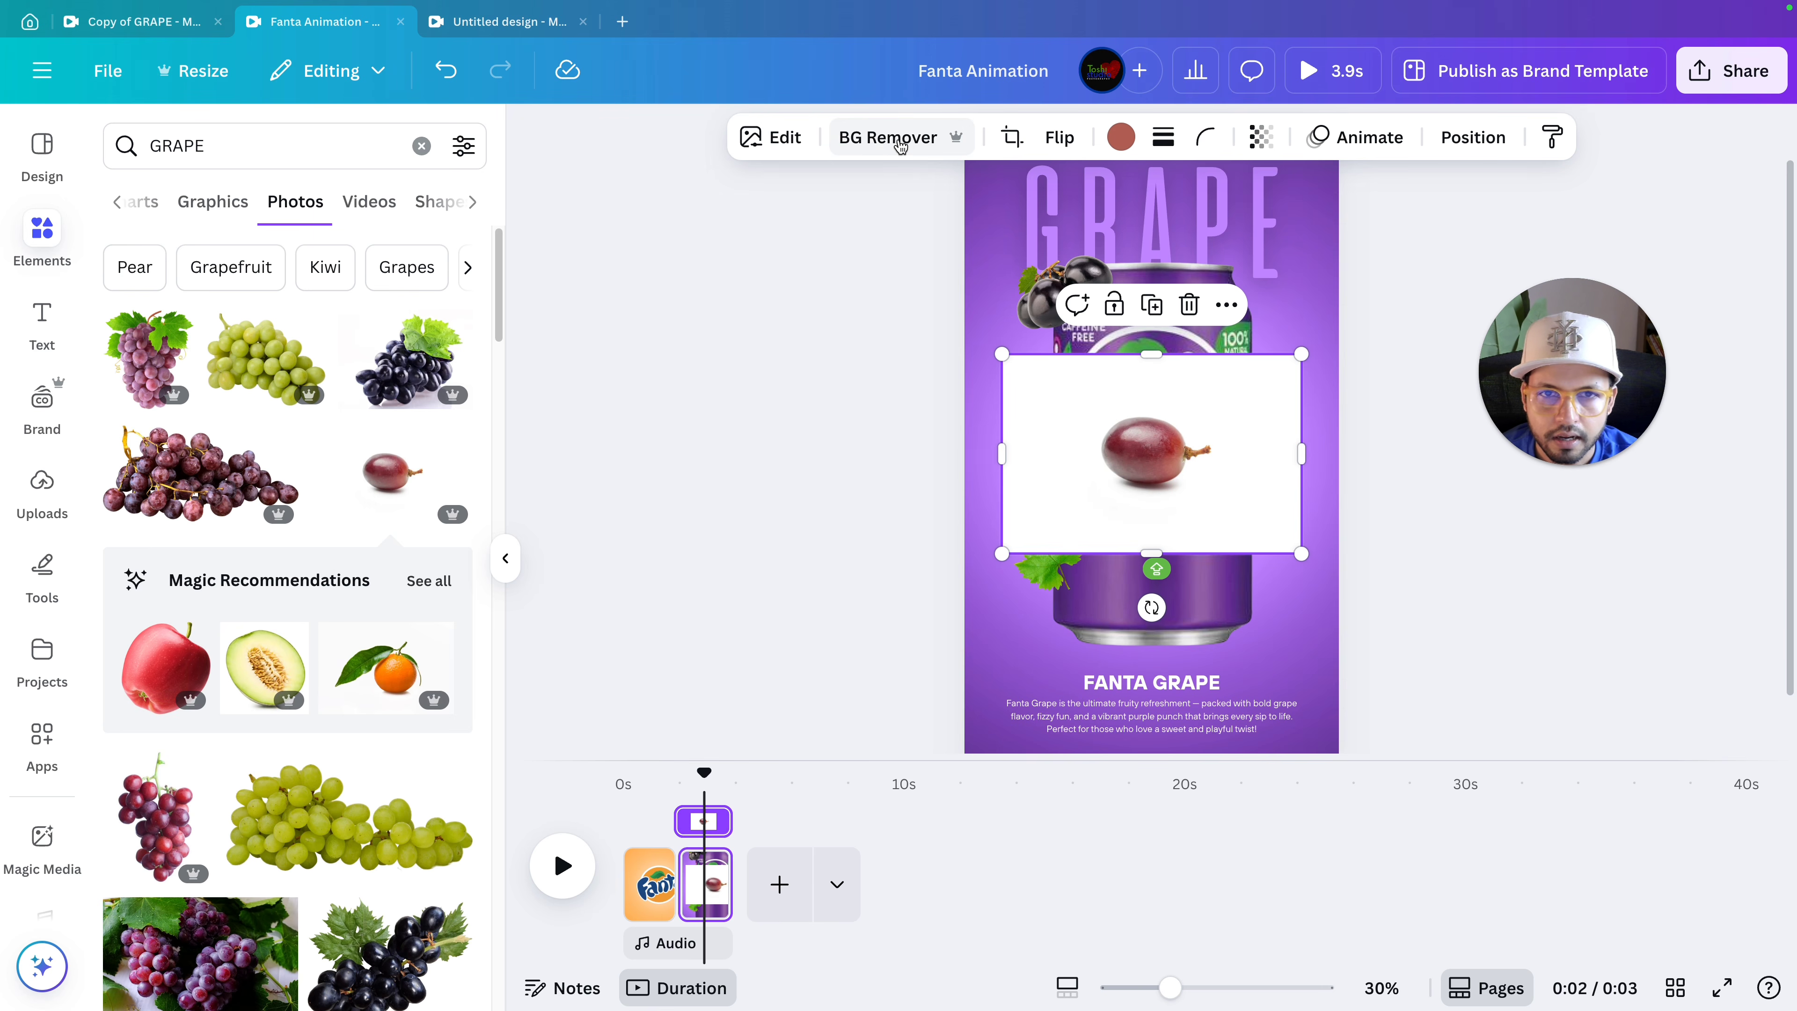
left_click(872, 138)
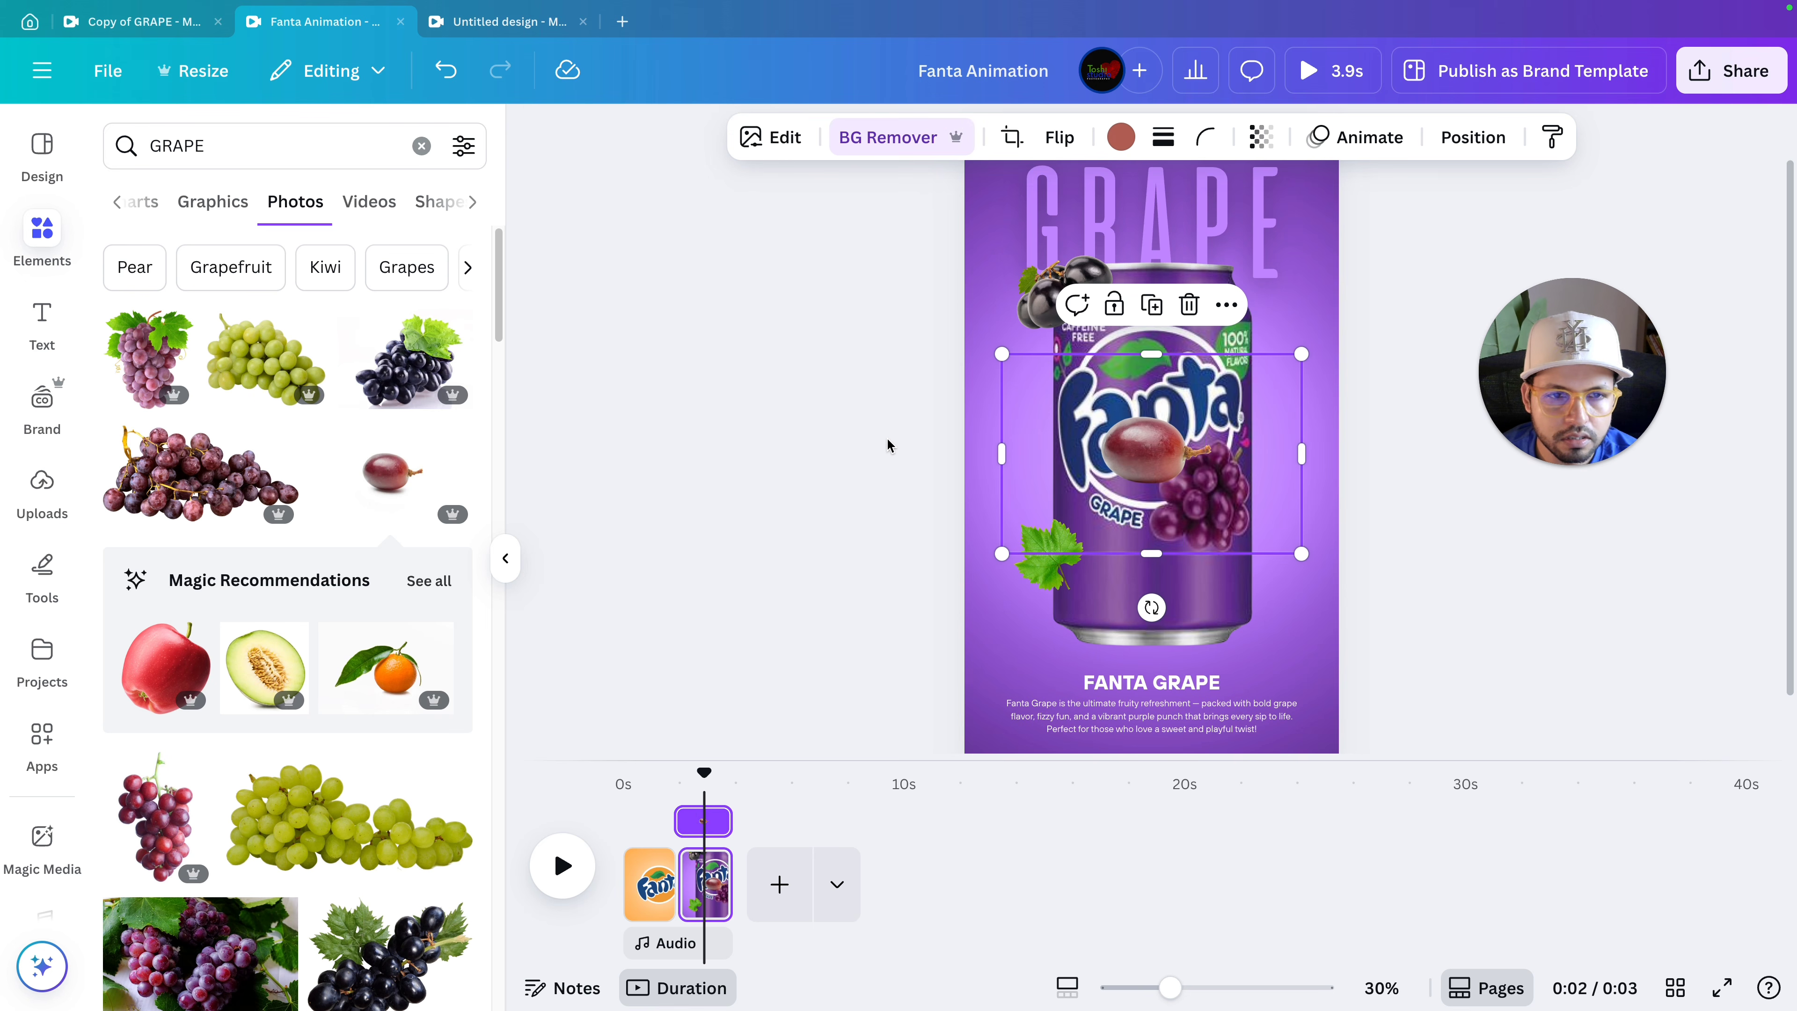
Recolor the single grape to near-black #151012, sampled from the black grapes on the page.
scroll(893, 440, "up", 5)
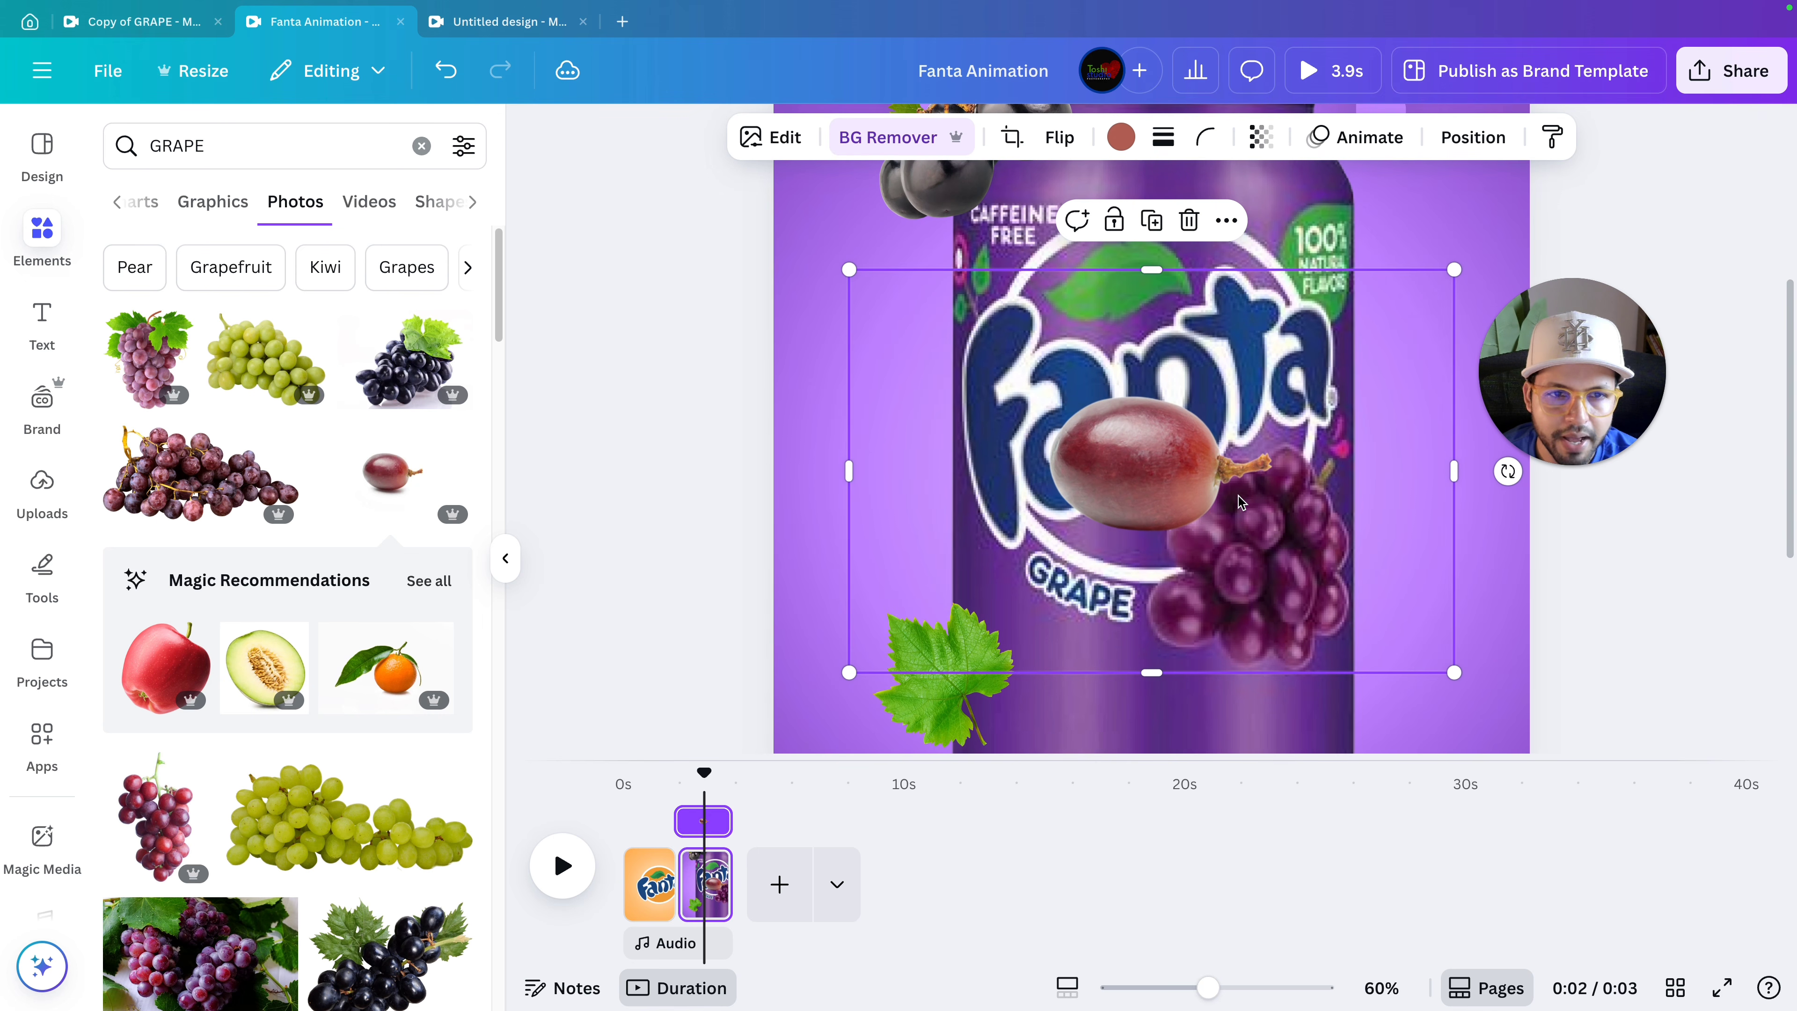
scroll(1240, 502, "down", 5)
left_click(1121, 136)
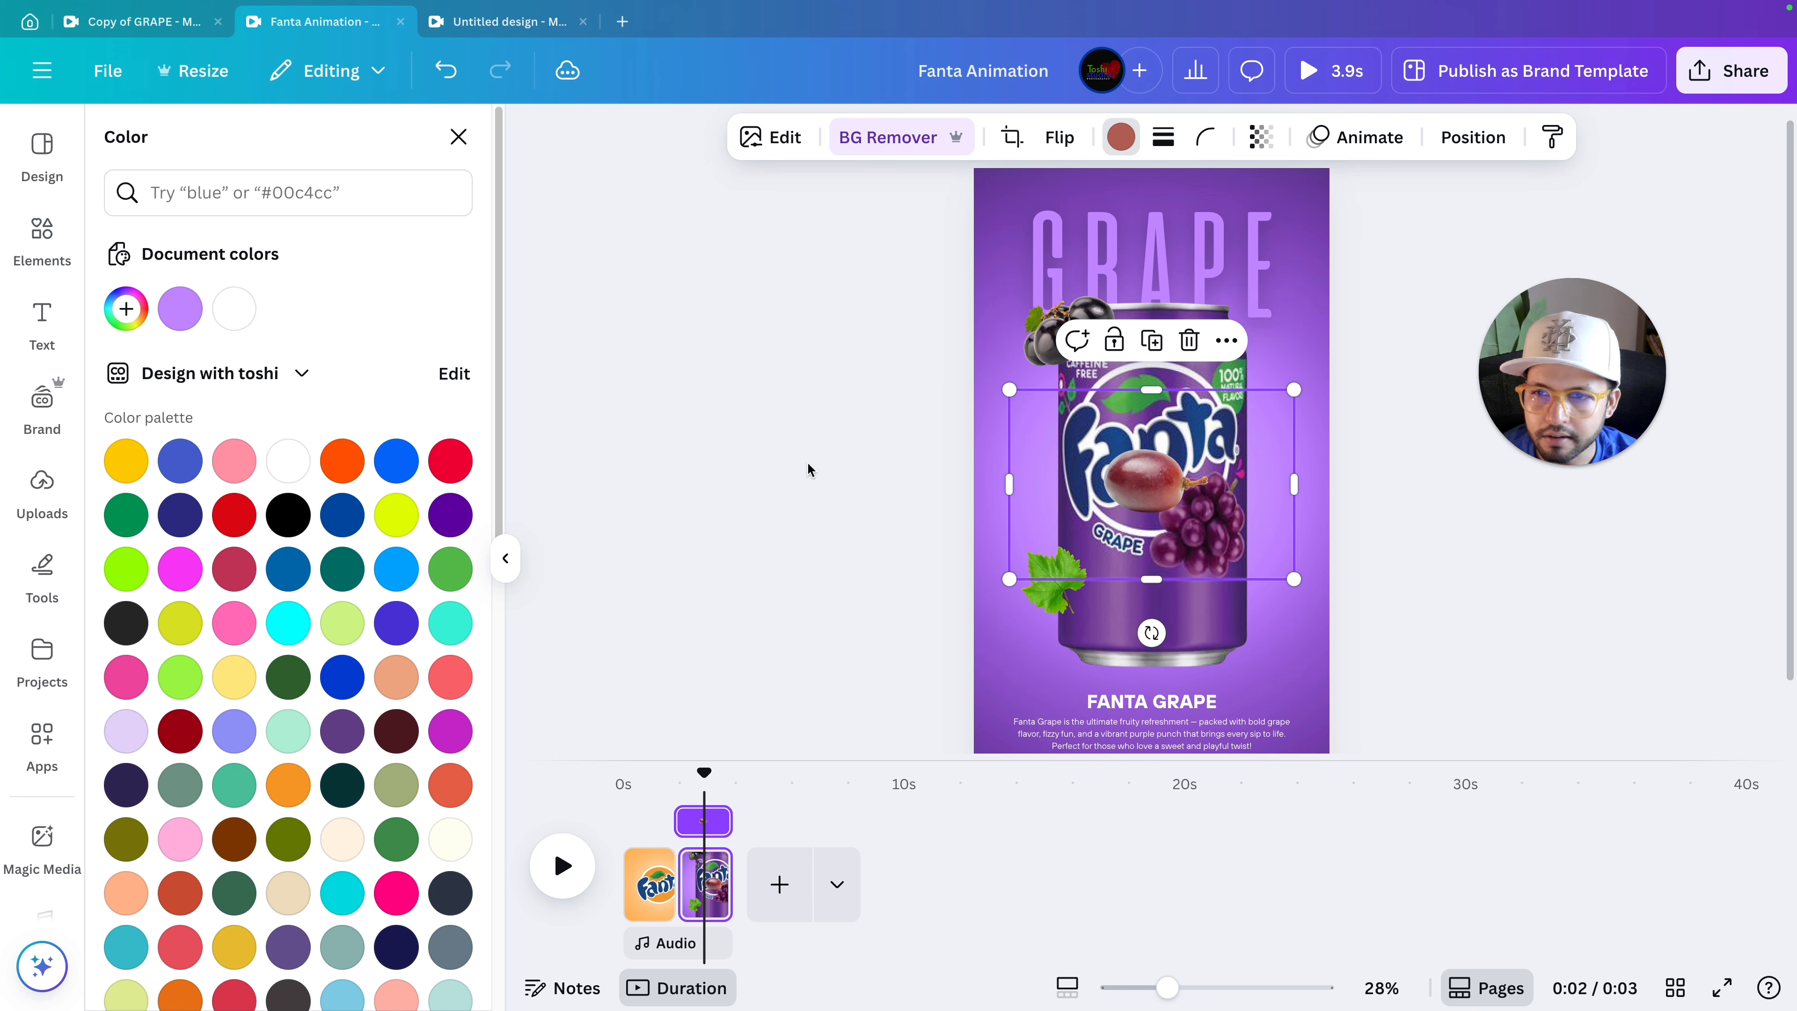
left_click(126, 309)
left_click(425, 559)
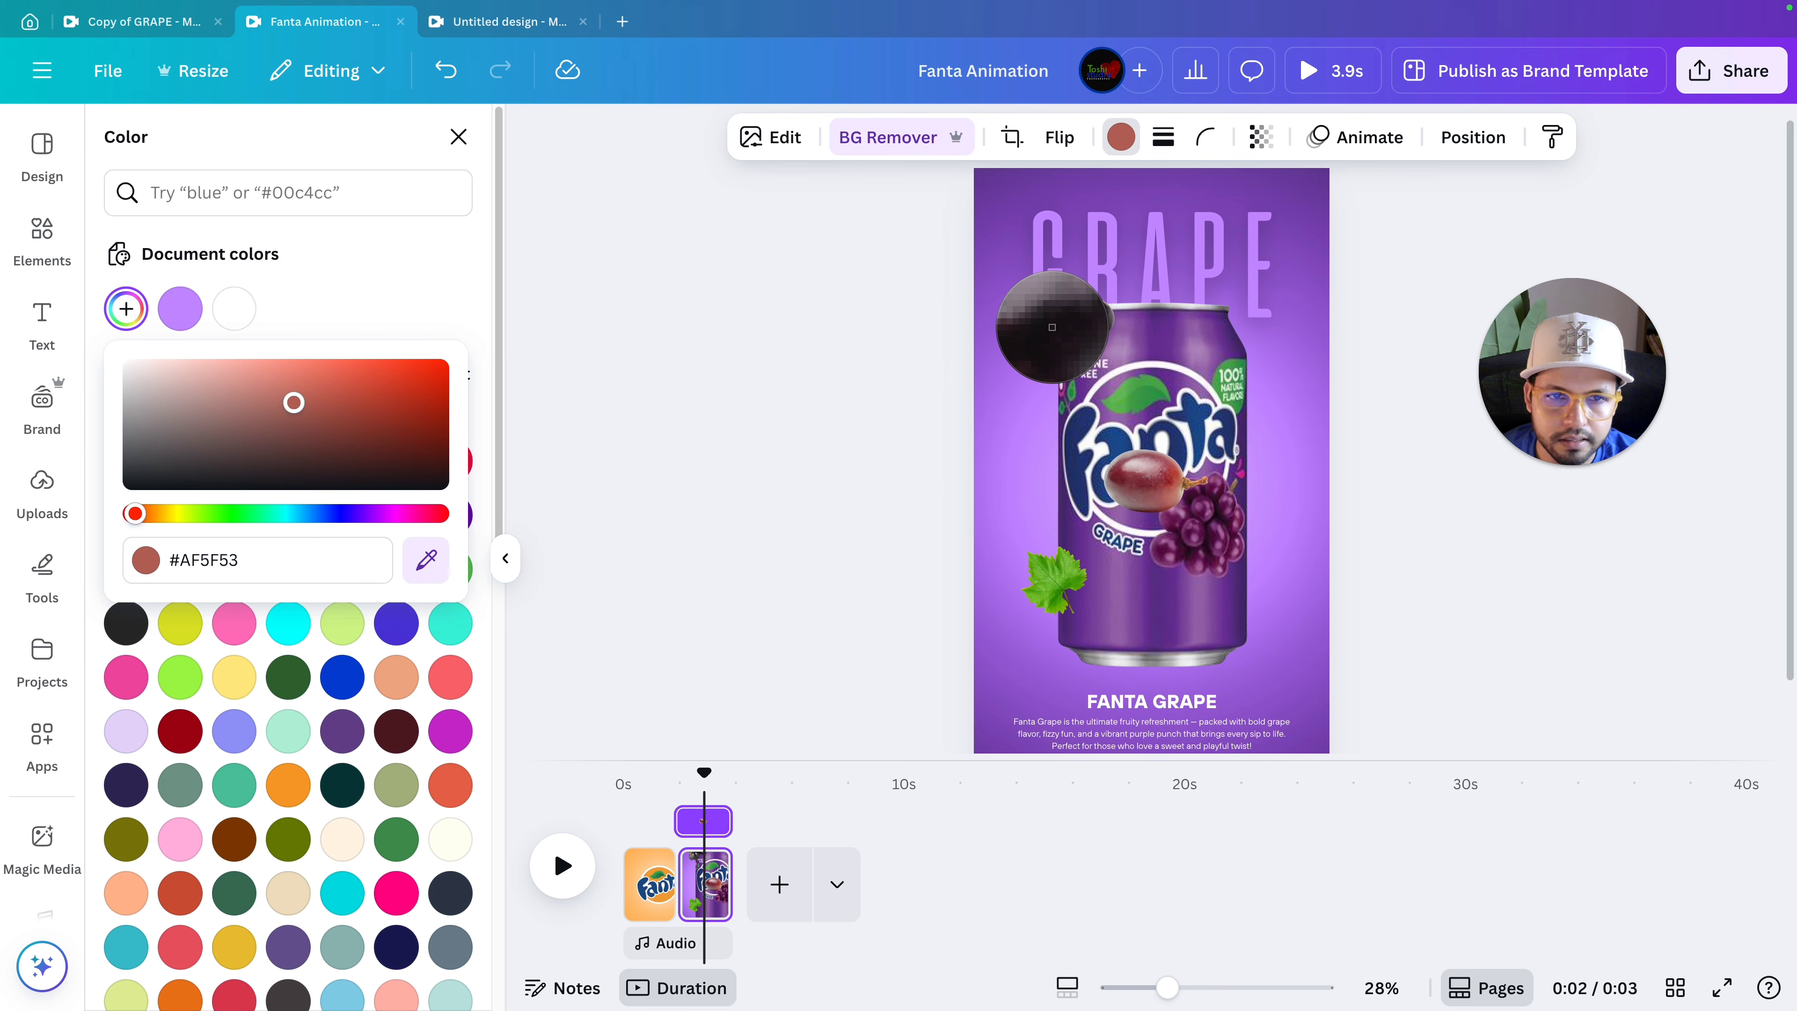
left_click(1052, 327)
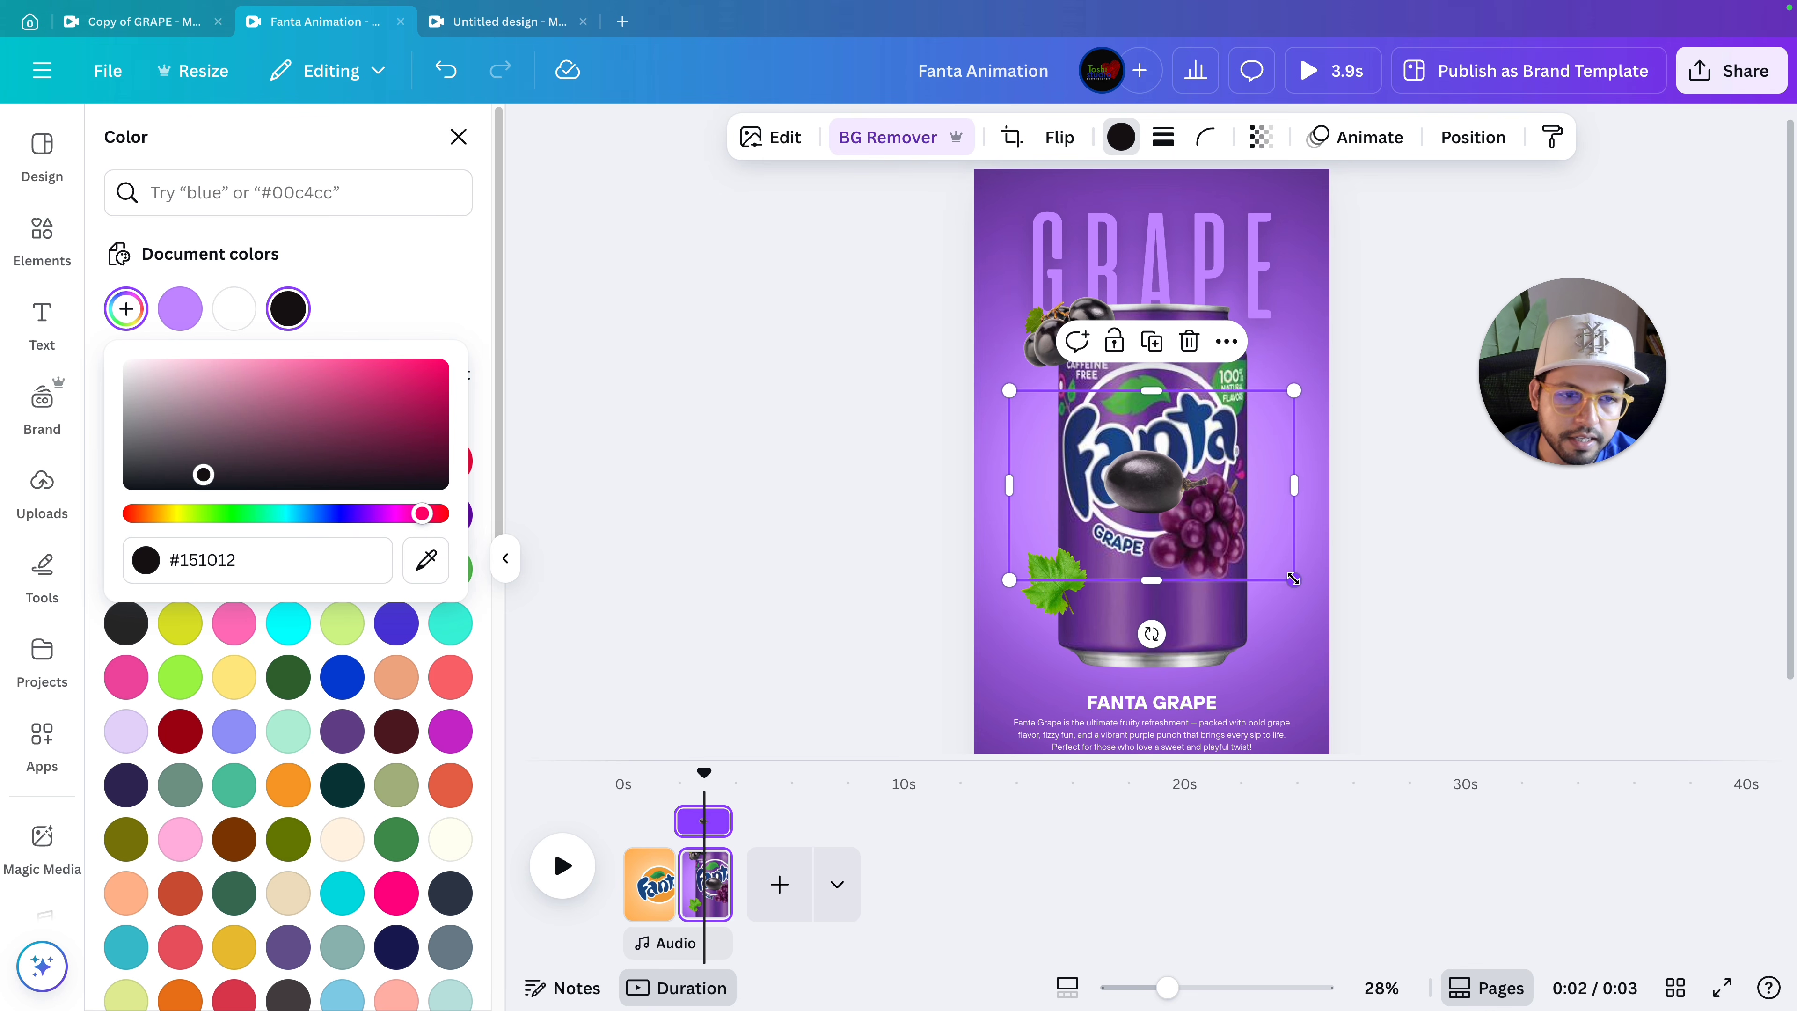
Scale down the single black grape, rotate it diagonally and place it over the can's right edge beside the Fanta logo.
left_click_drag(1293, 579, 1174, 499)
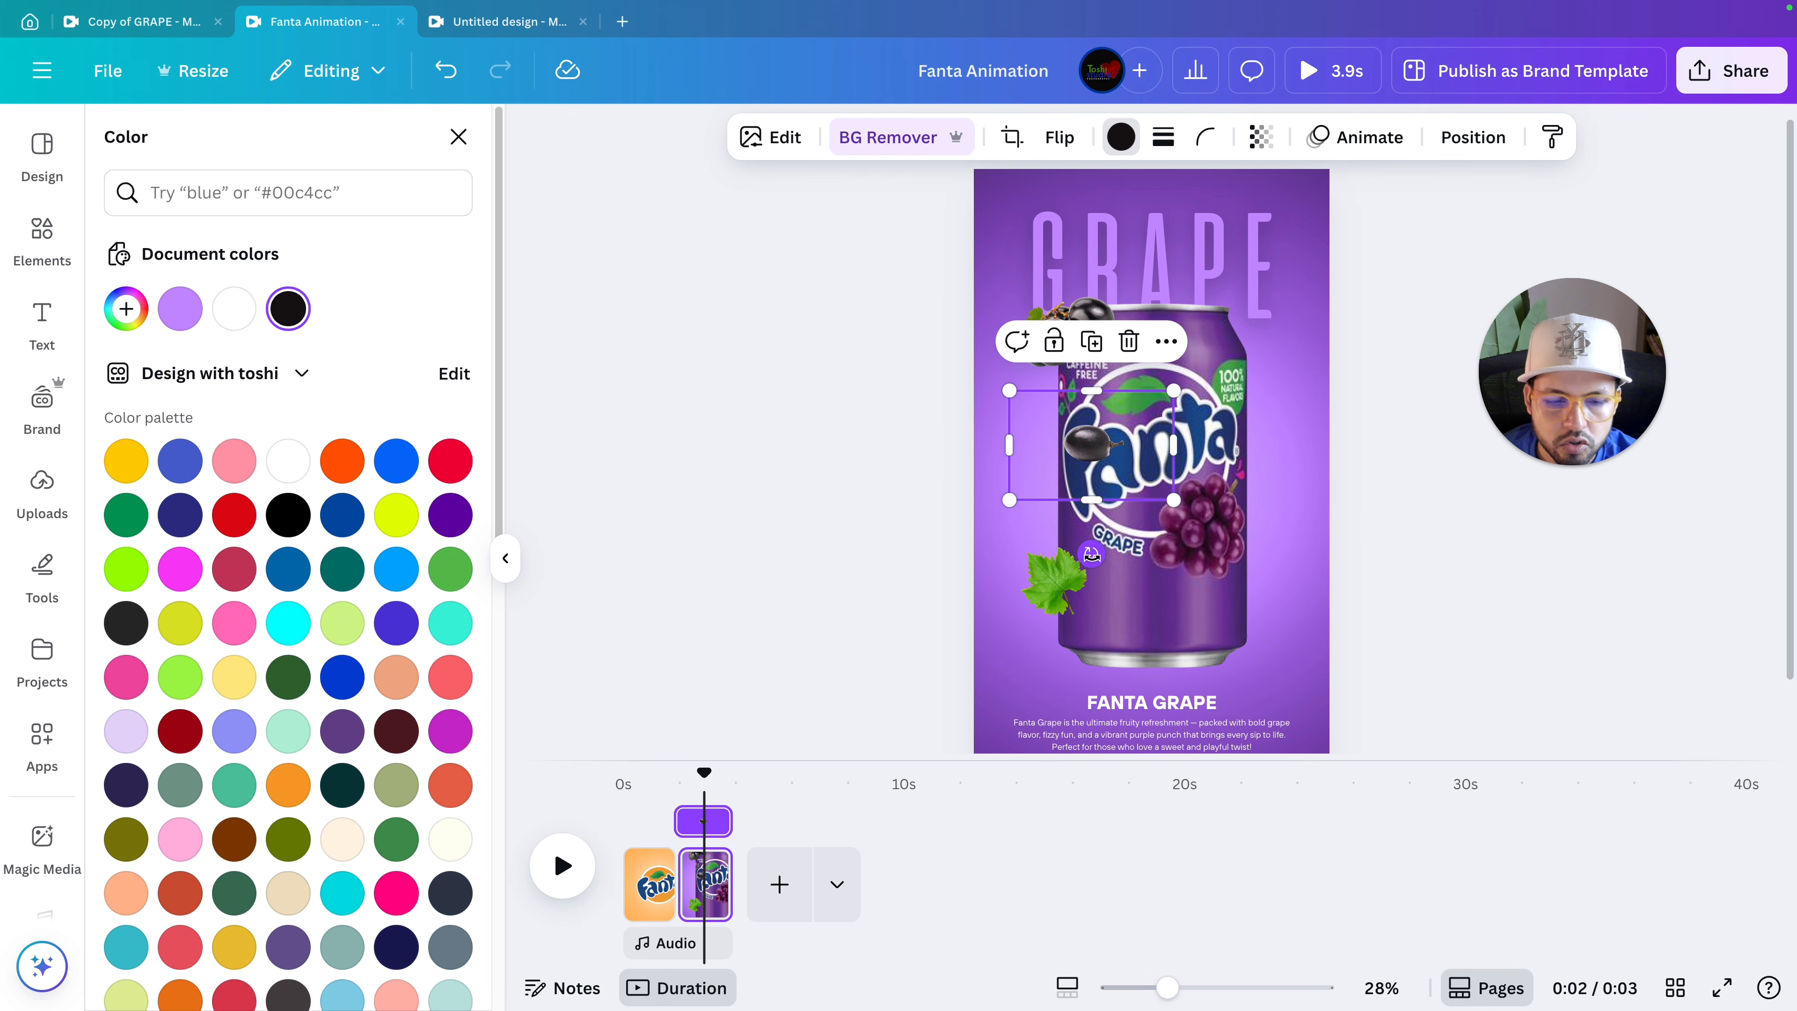
left_click_drag(1092, 554, 1231, 584)
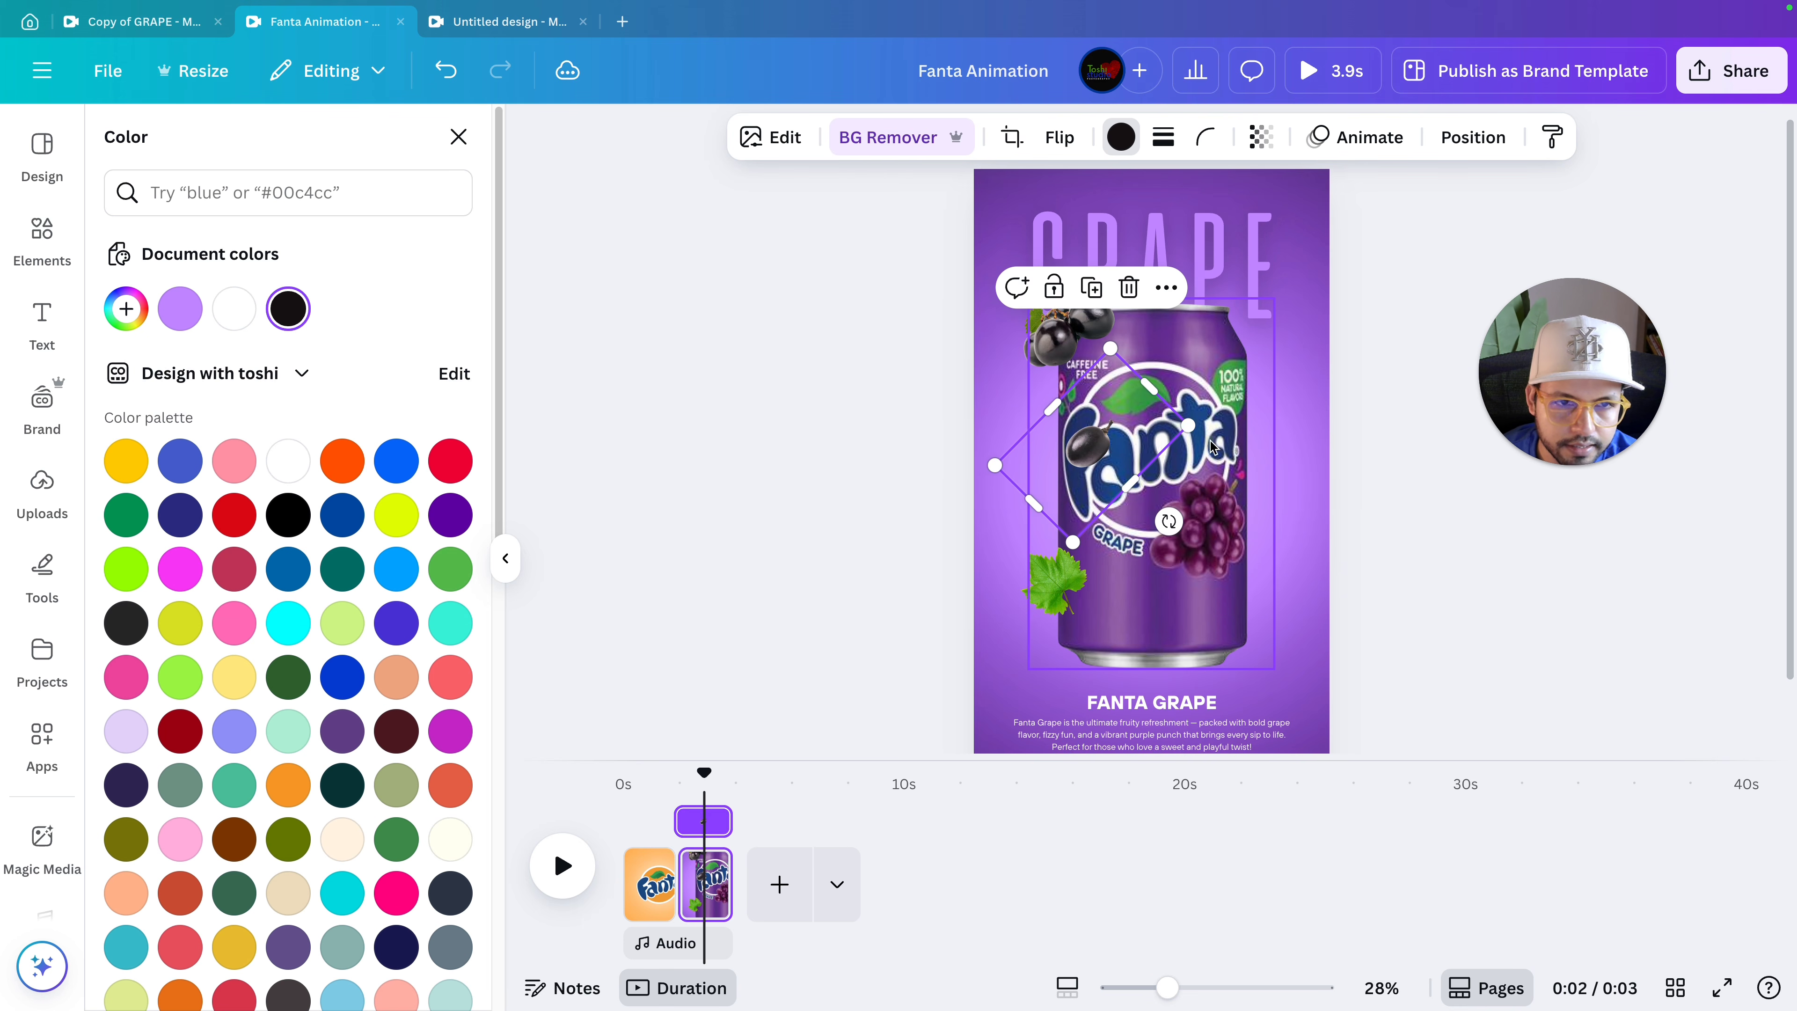
left_click_drag(1187, 424, 1234, 415)
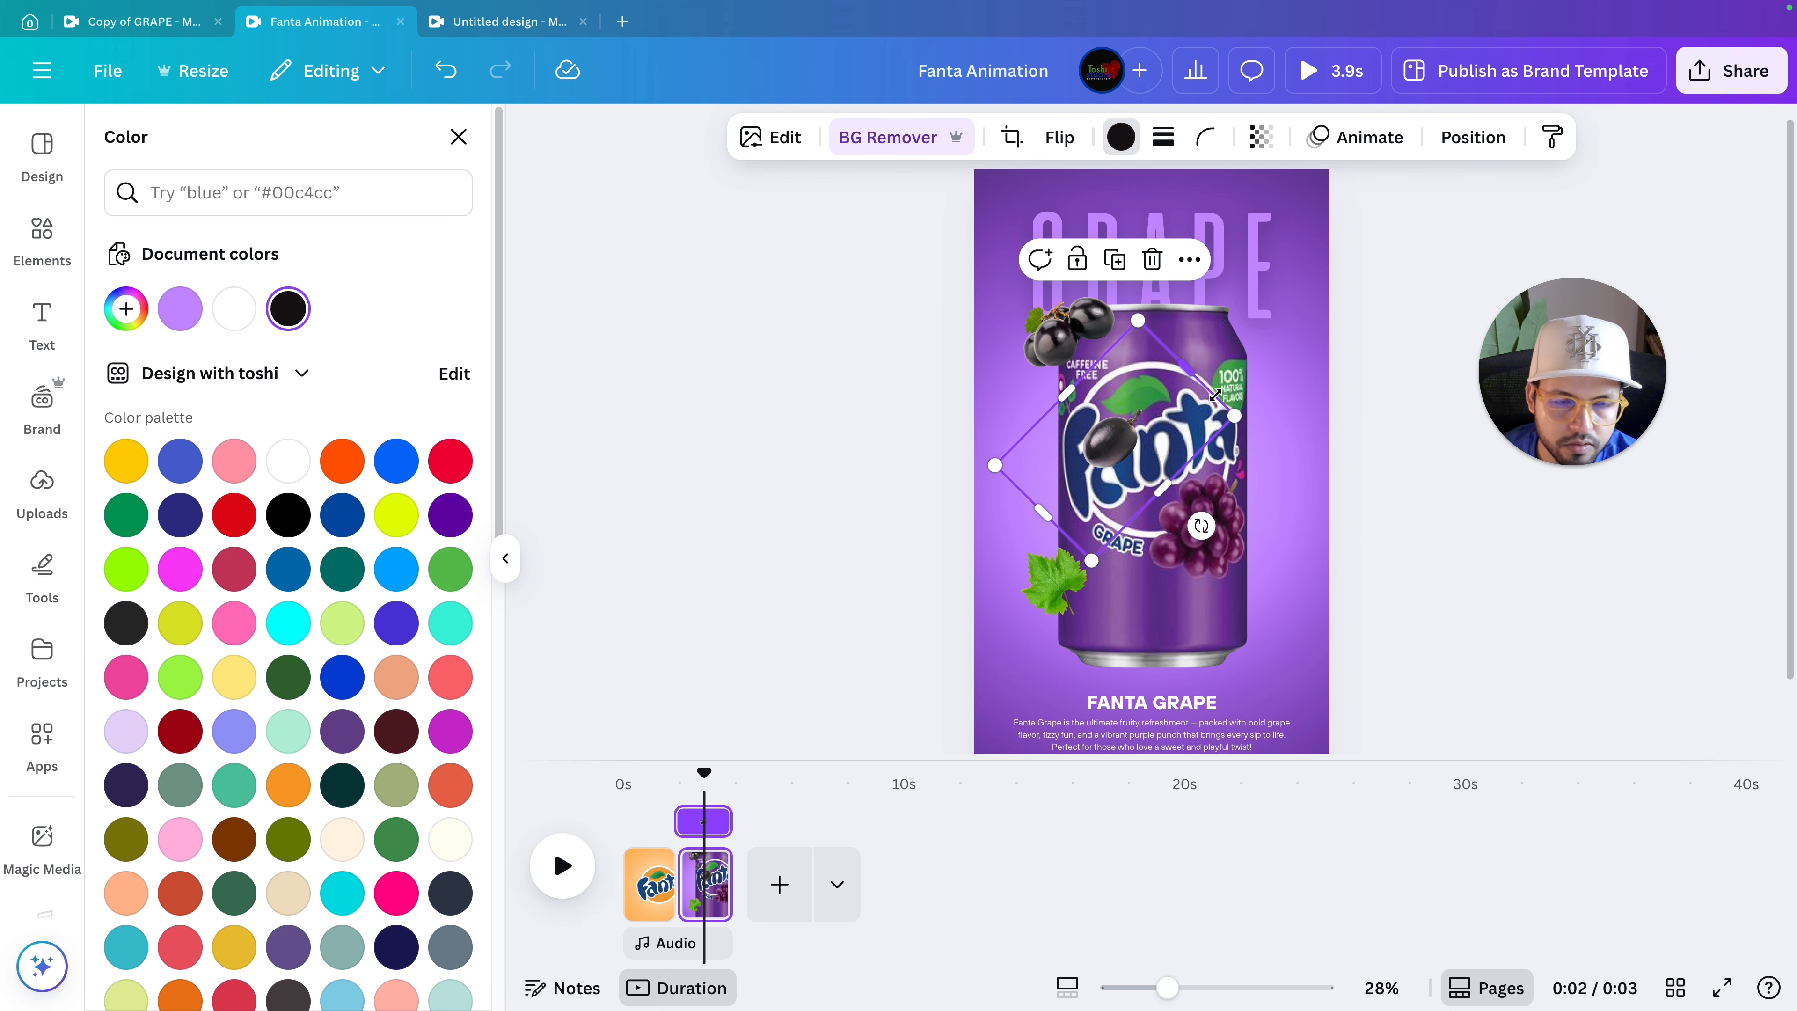
left_click_drag(1135, 479, 1345, 512)
left_click(1475, 575)
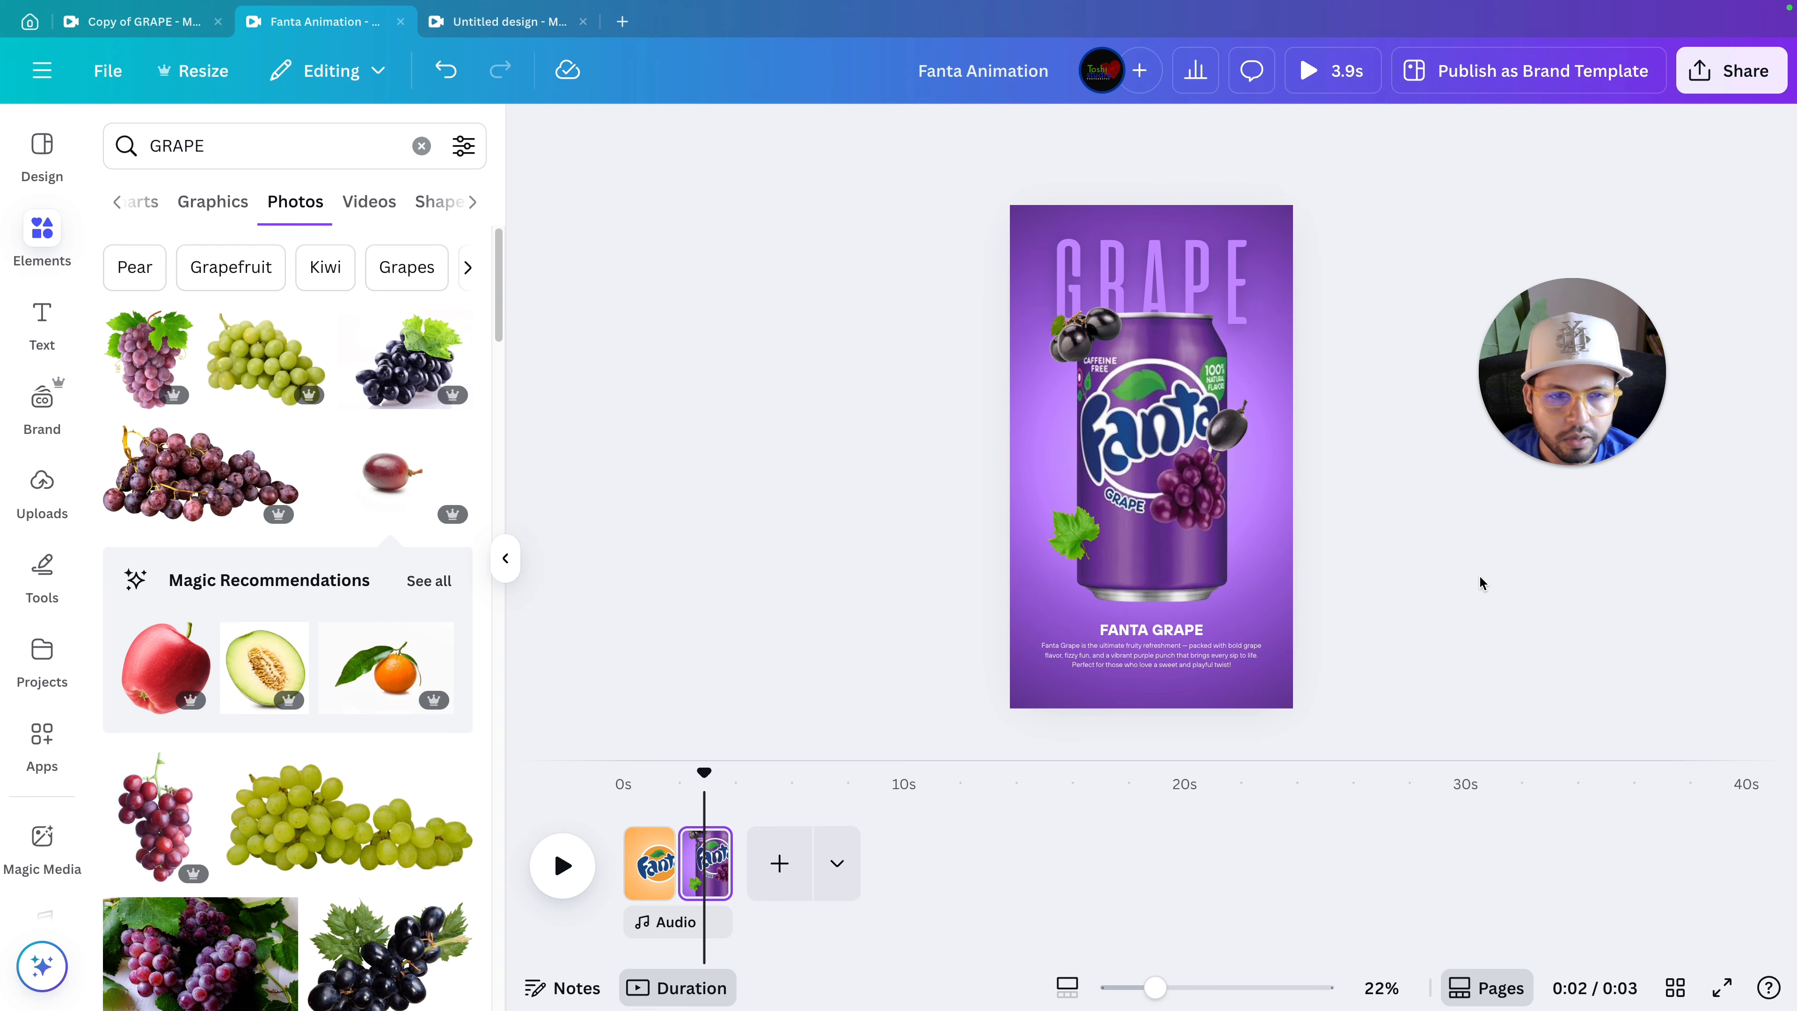
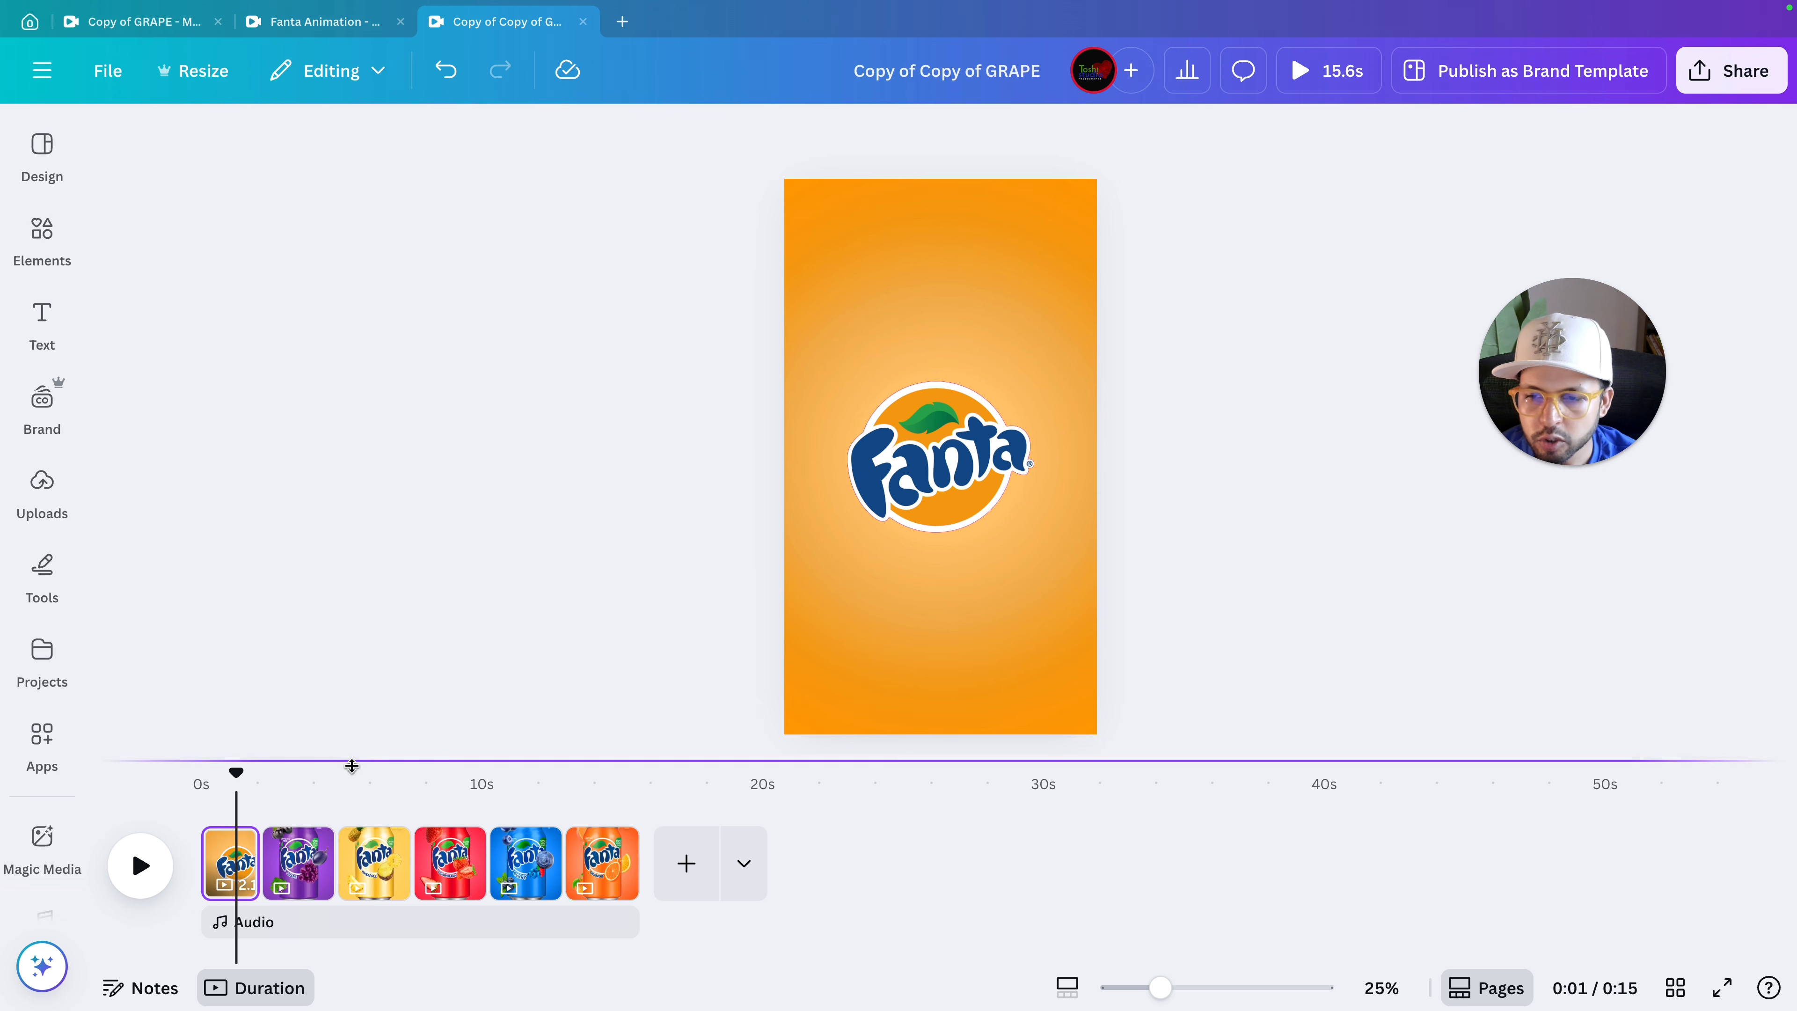
Examine the can, blueberry cutouts, title and description on the finished Fanta Berry page.
left_click_drag(236, 772, 594, 719)
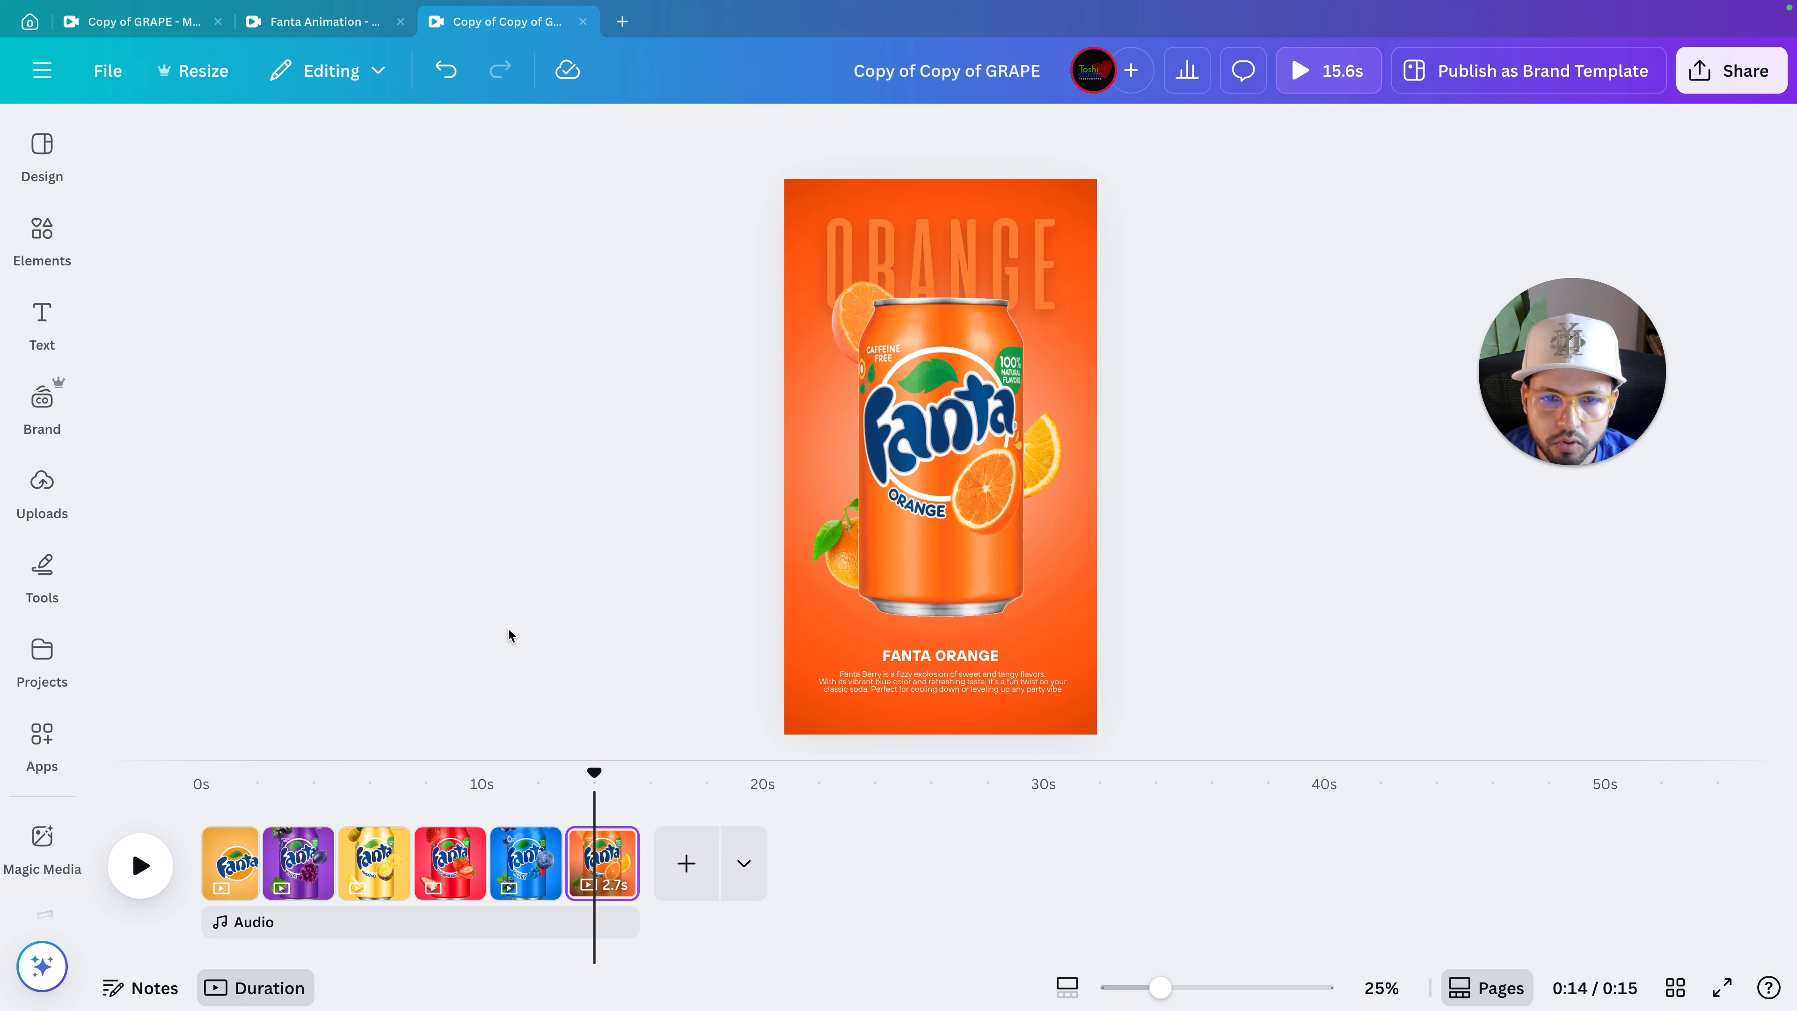
left_click(532, 865)
left_click(918, 369)
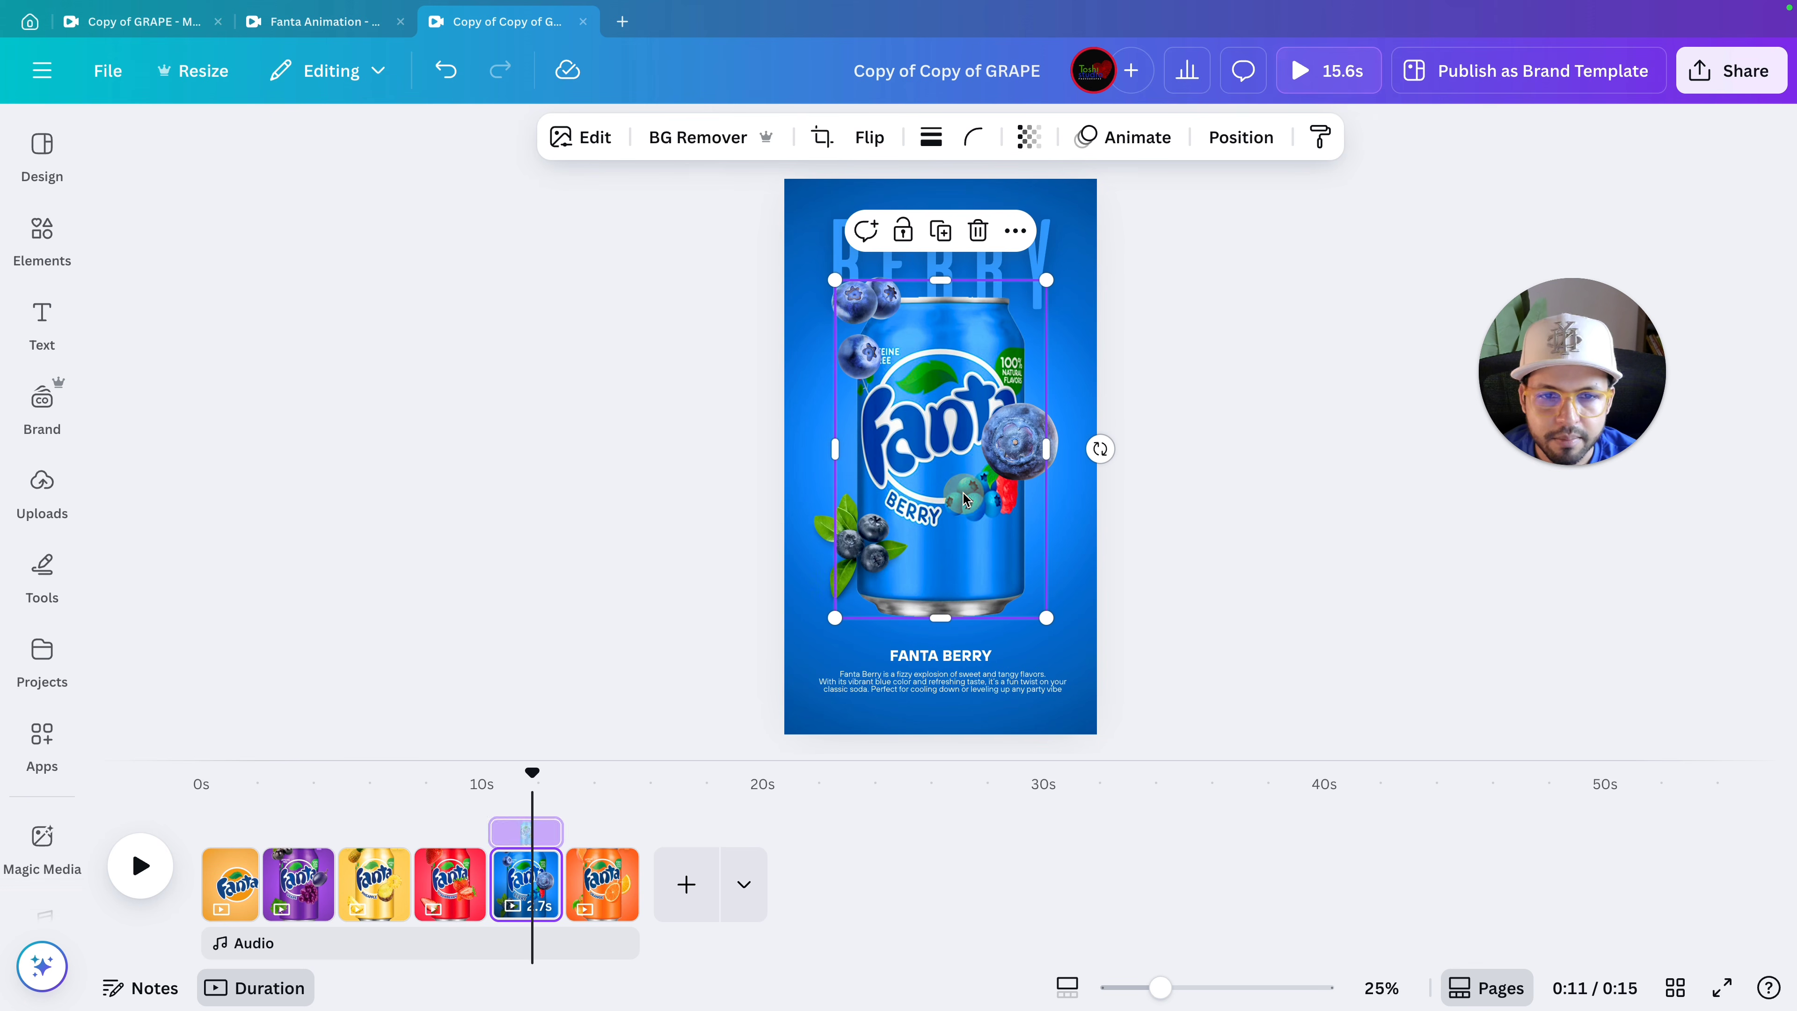
left_click(860, 352)
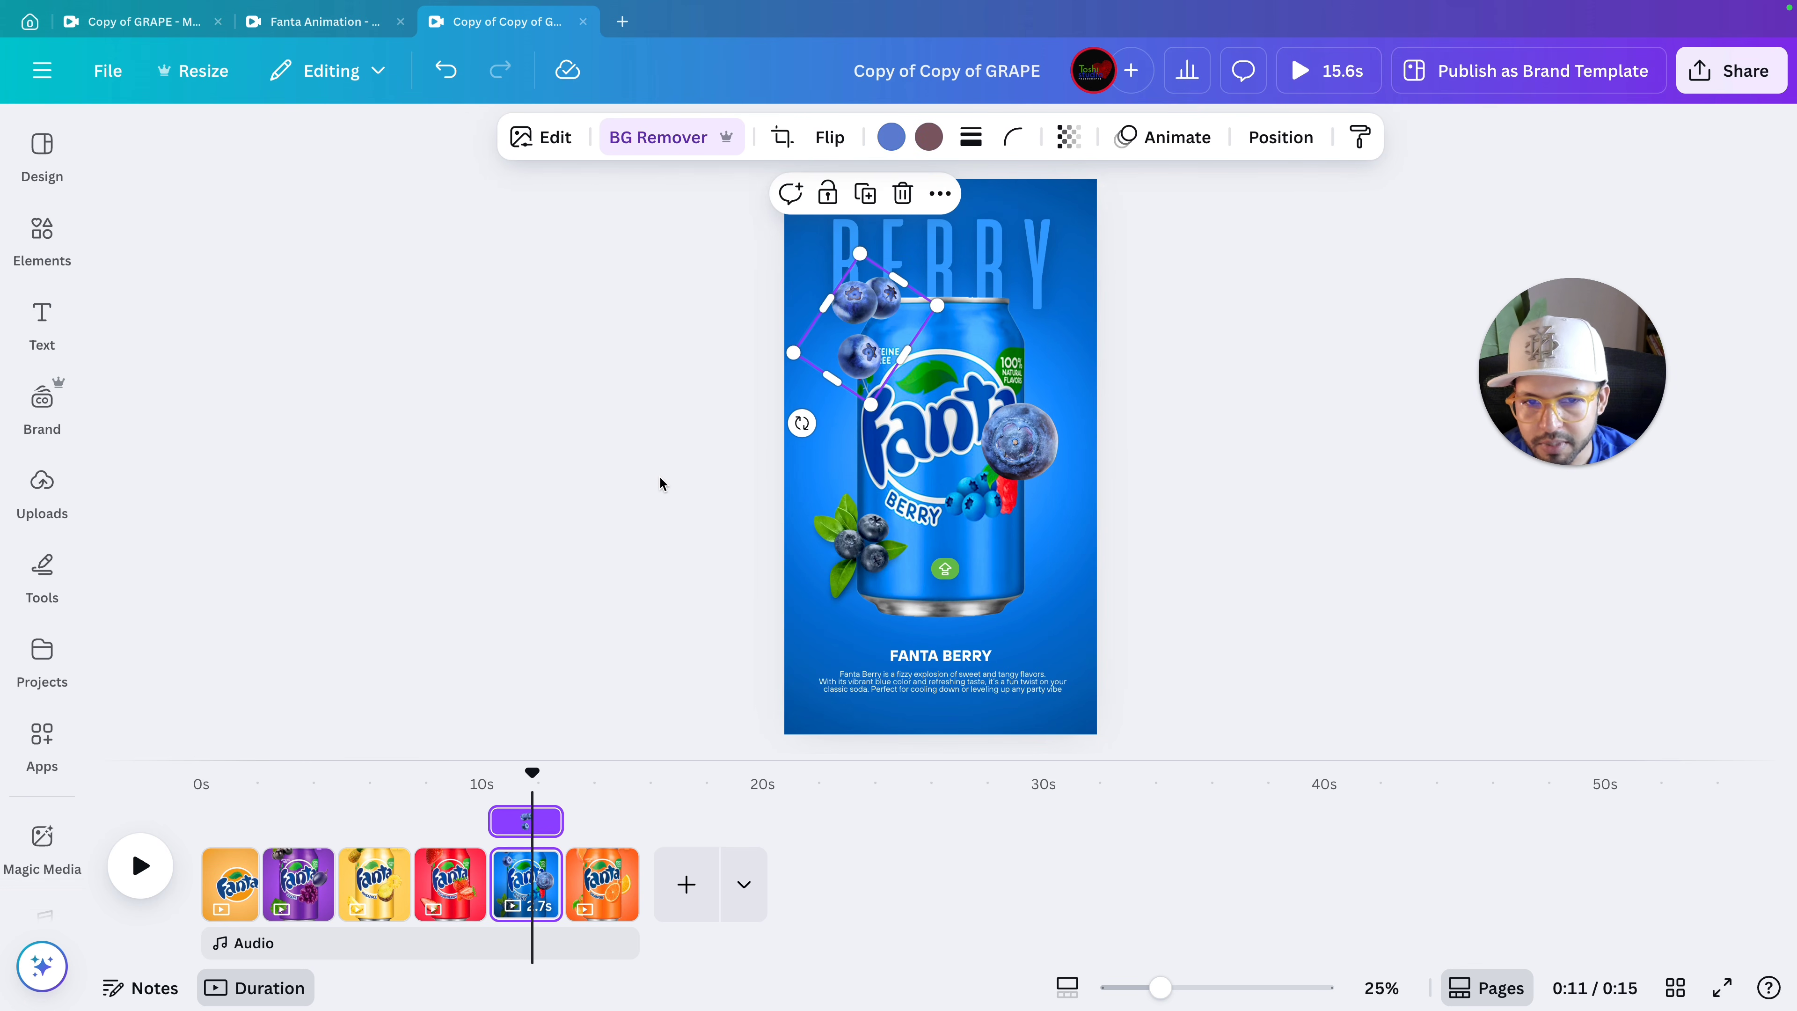
left_click(945, 276)
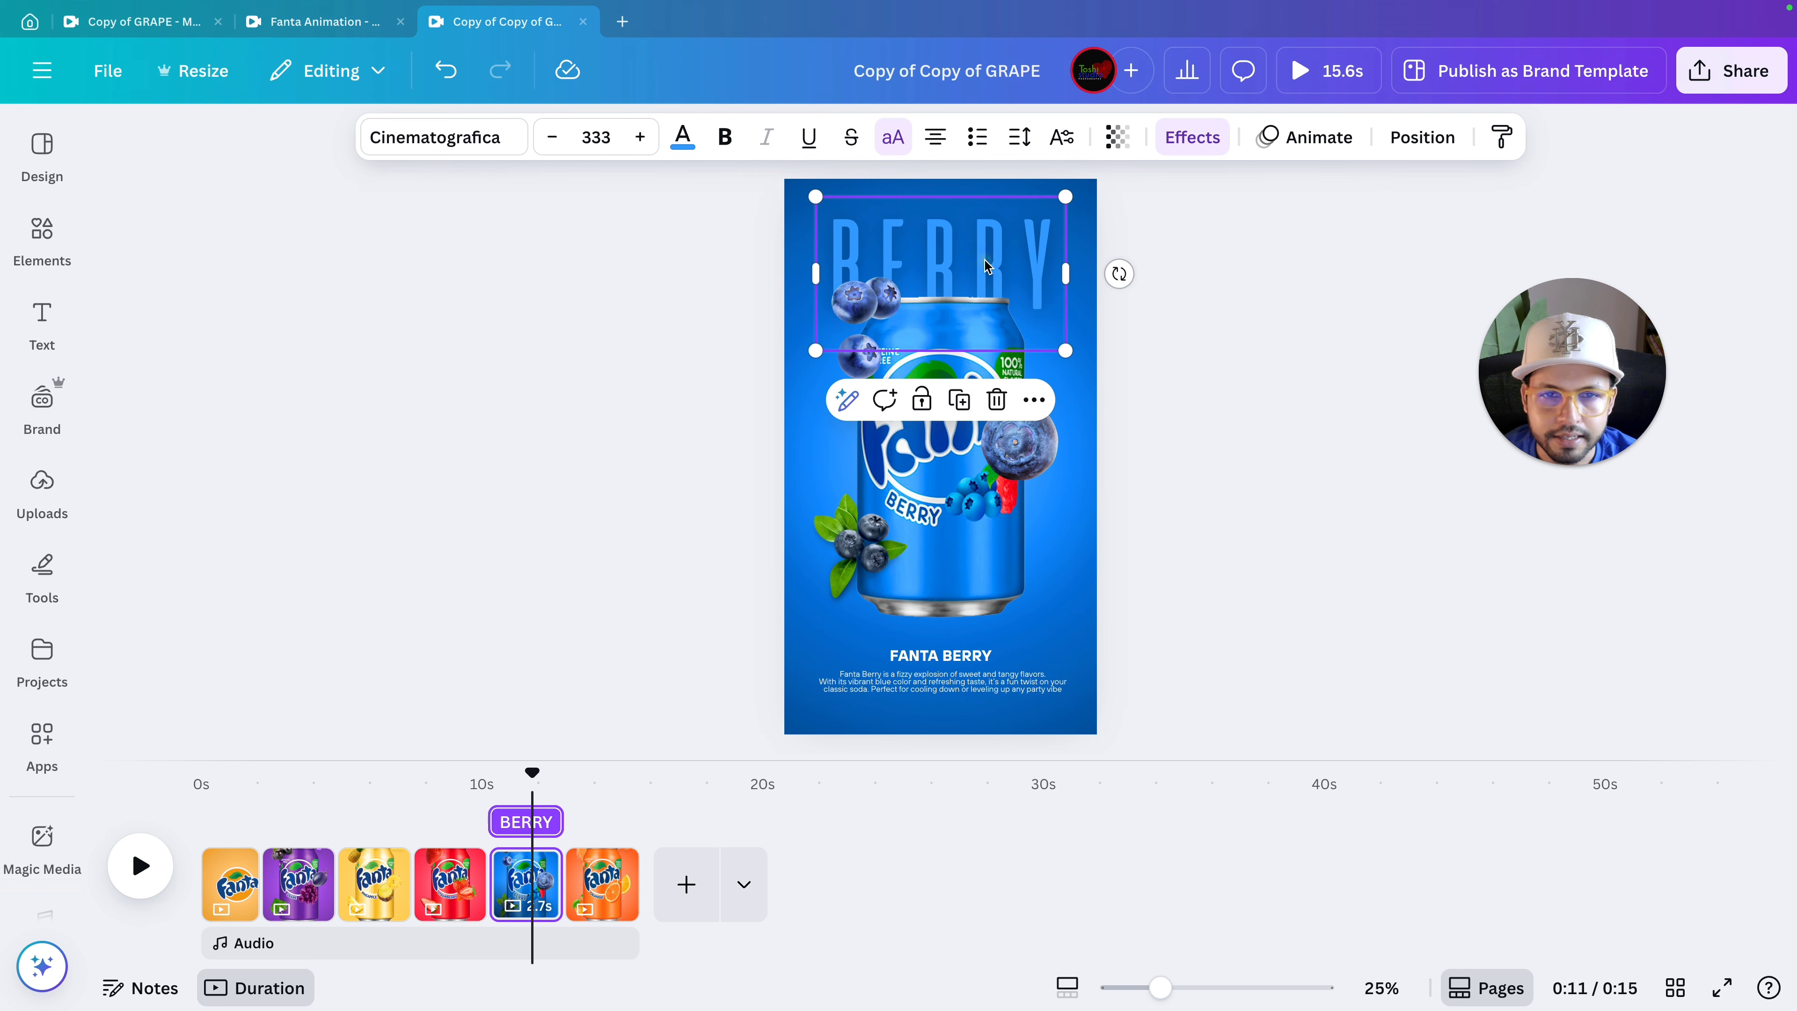
left_click(922, 683)
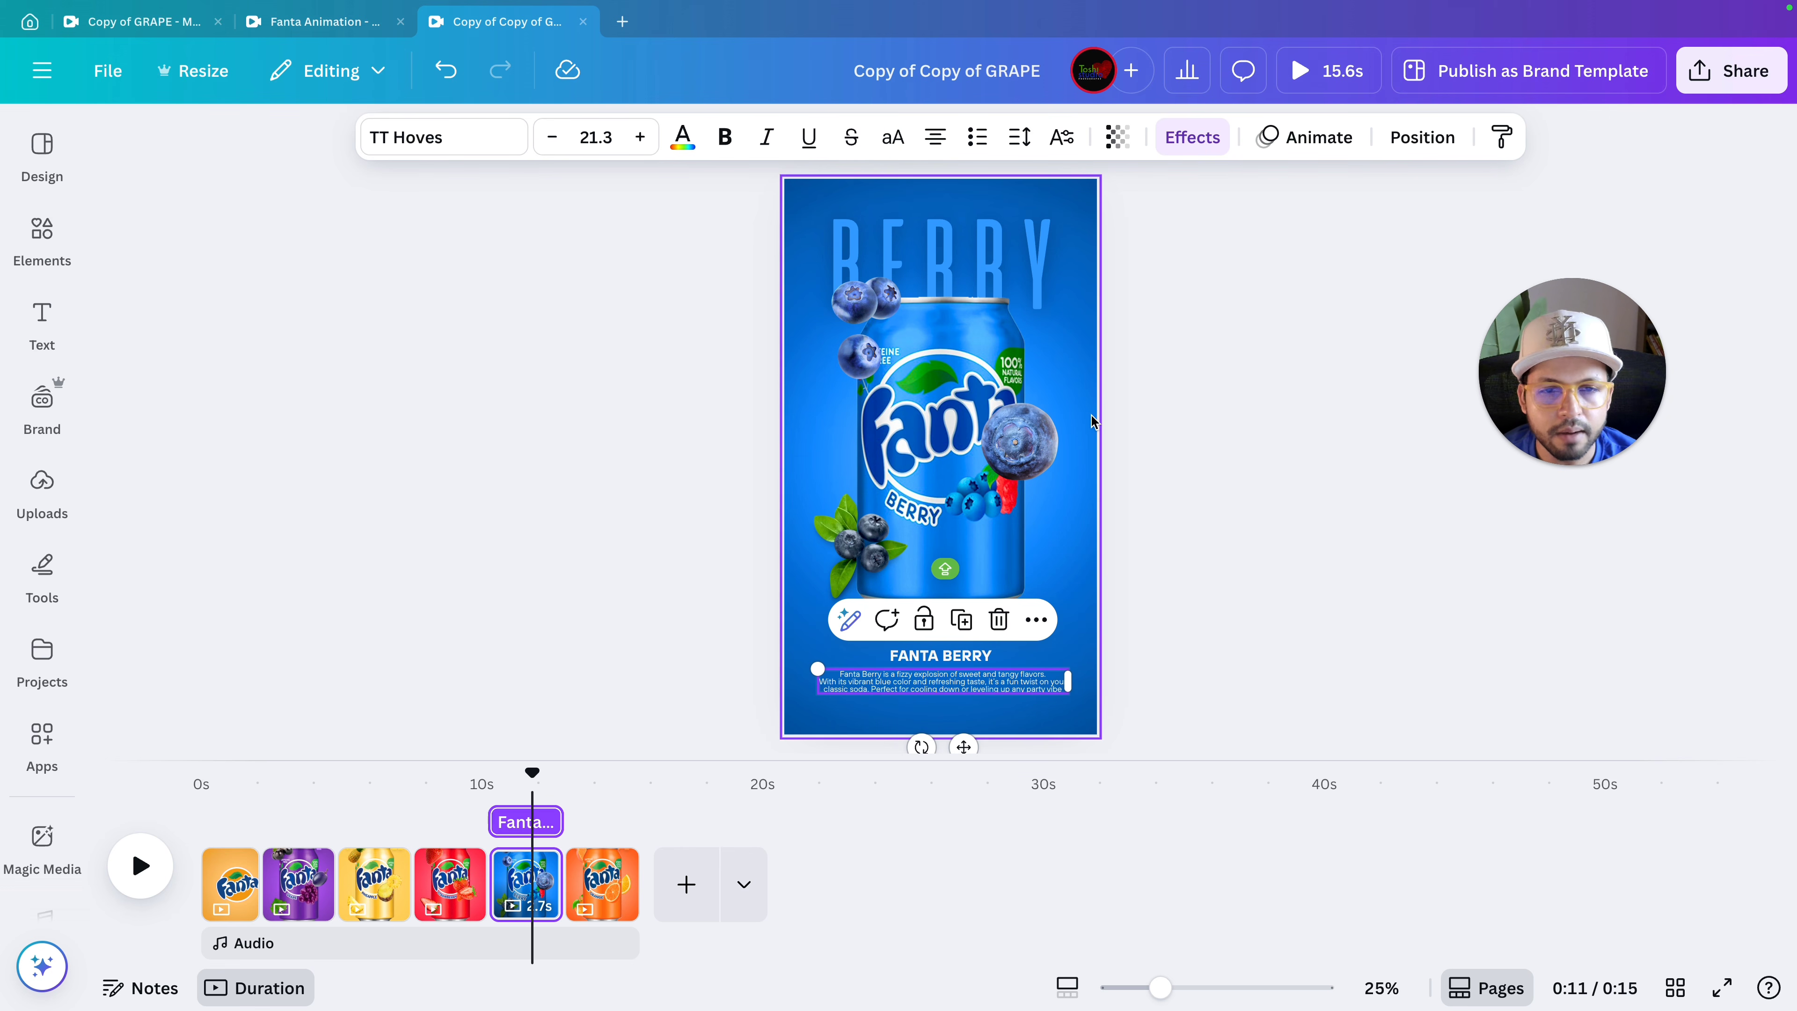
scroll(1091, 415, "up", 5)
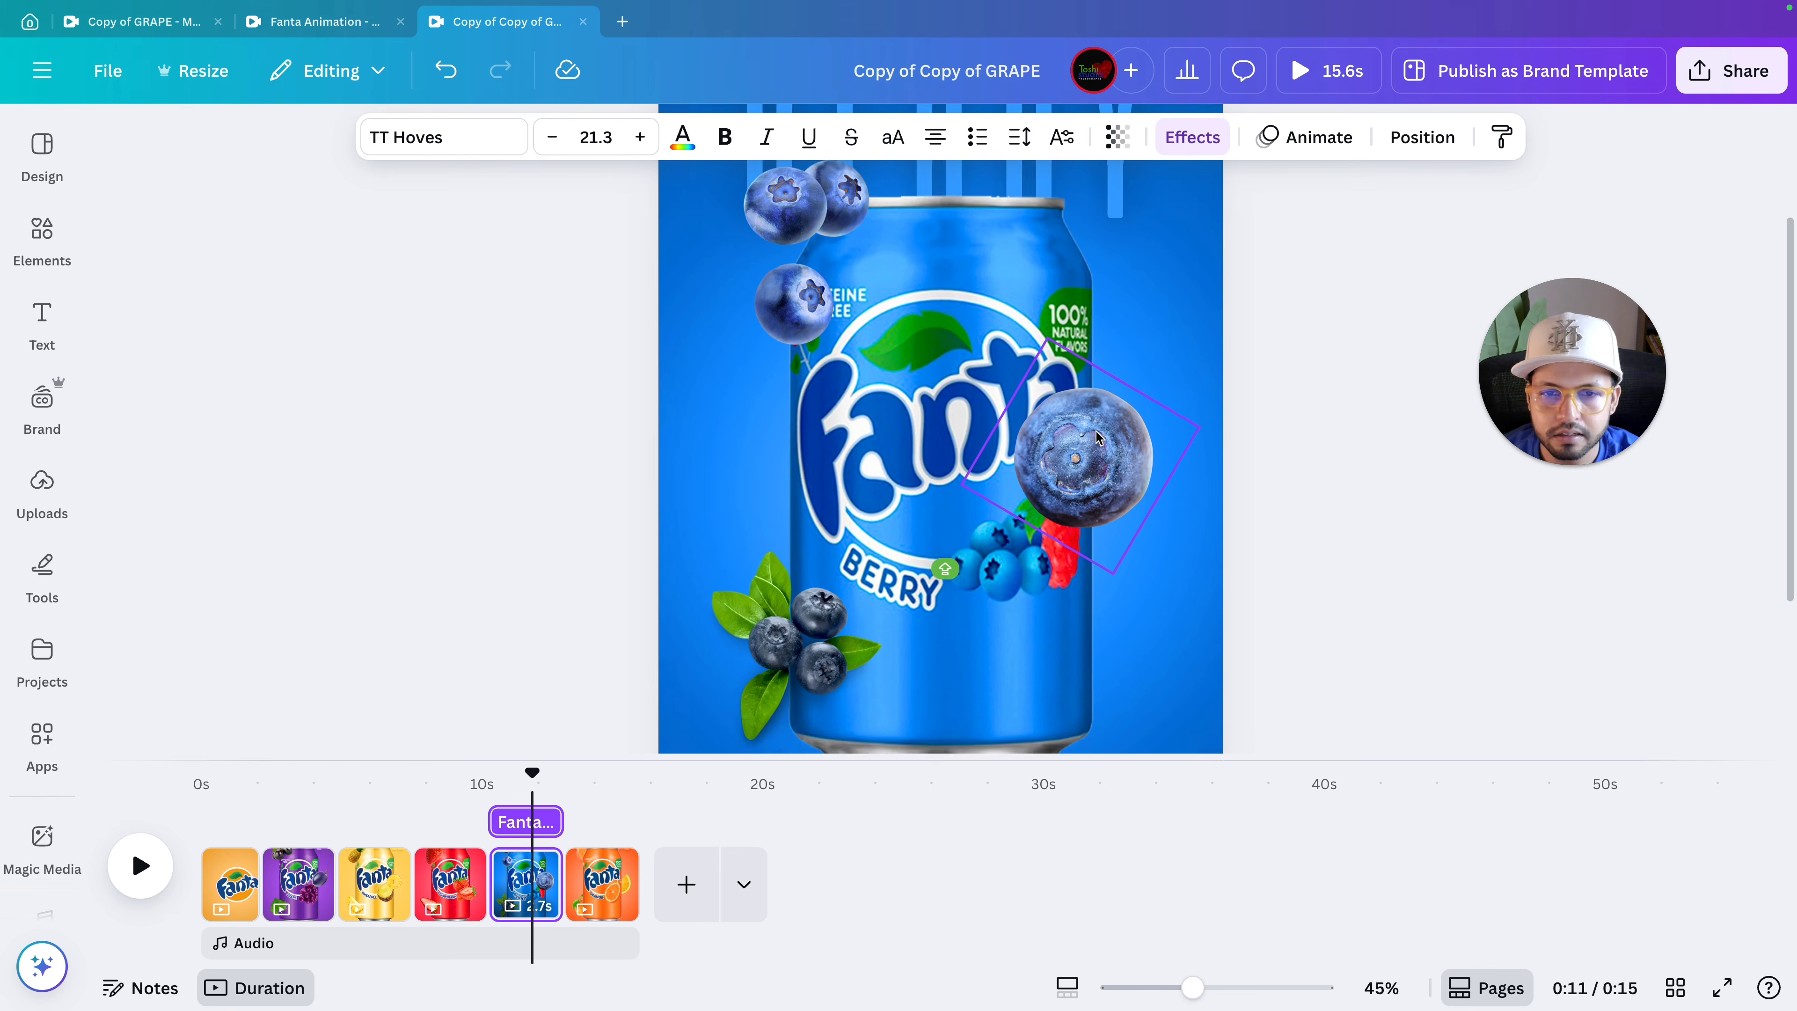
scroll(1093, 432, "down", 3)
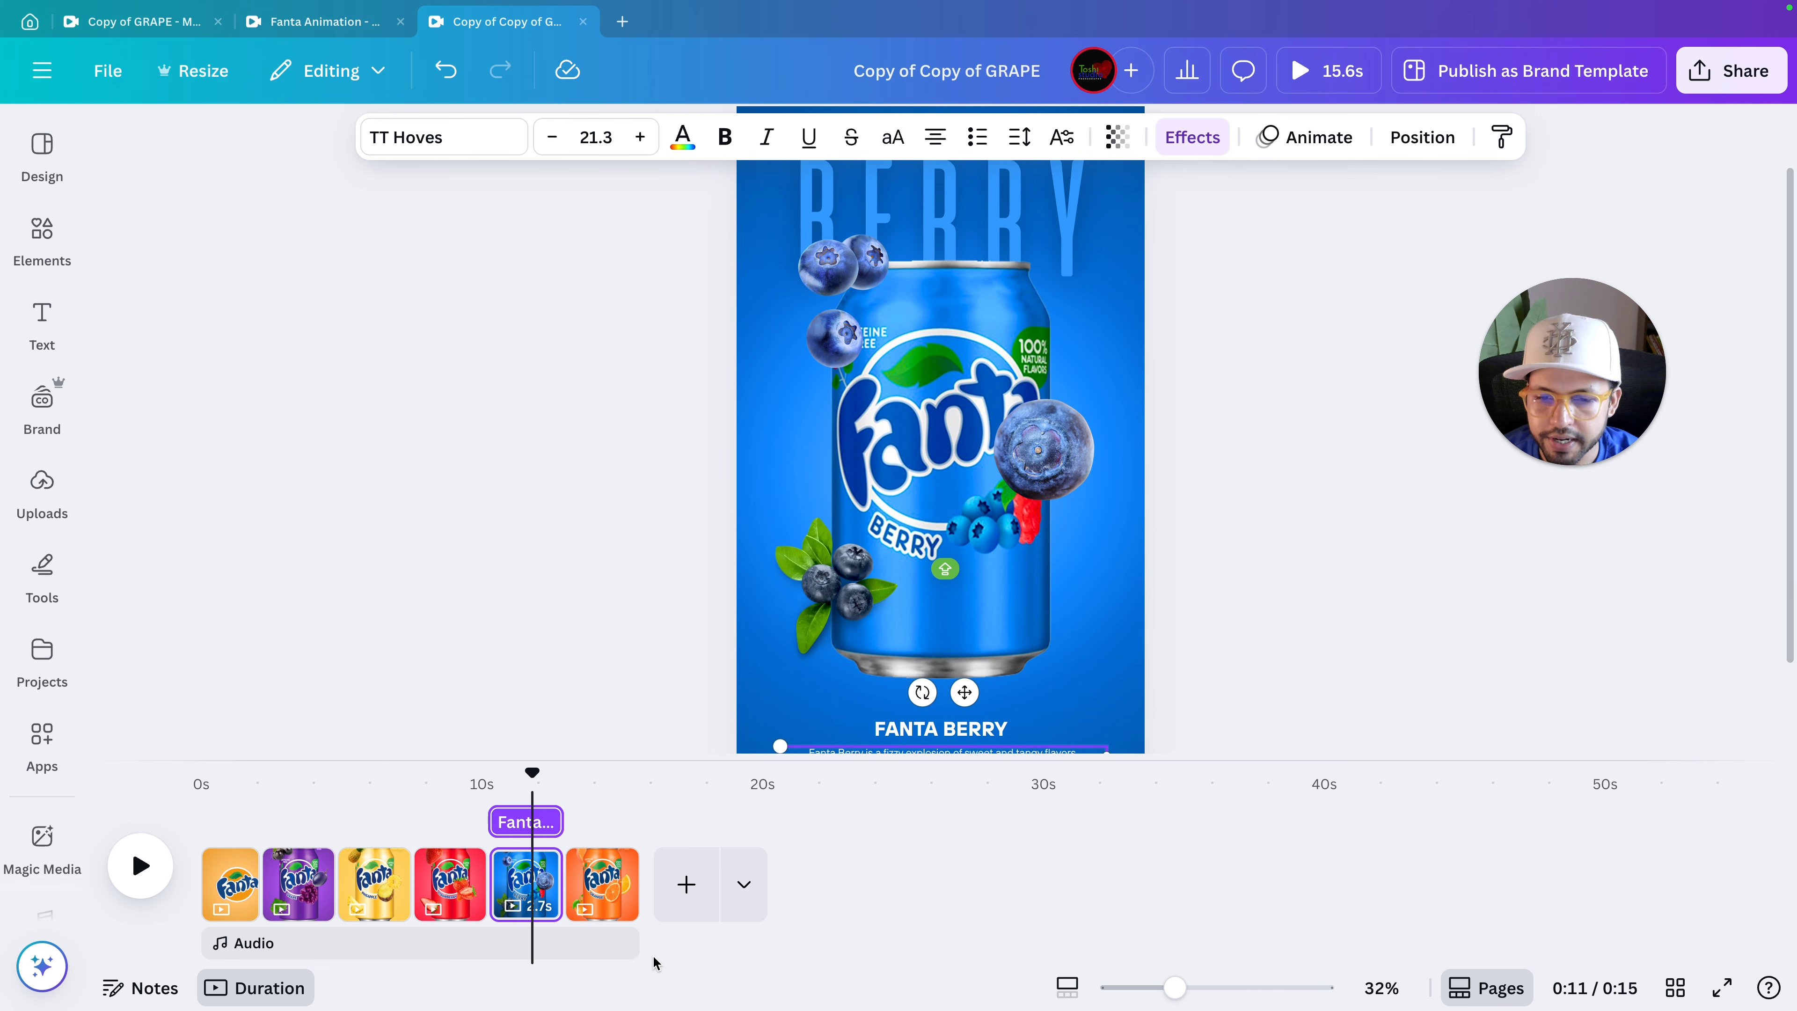
Compare the layouts of the finished pineapple, strawberry, berry and orange can pages.
left_click(610, 890)
left_click(366, 865)
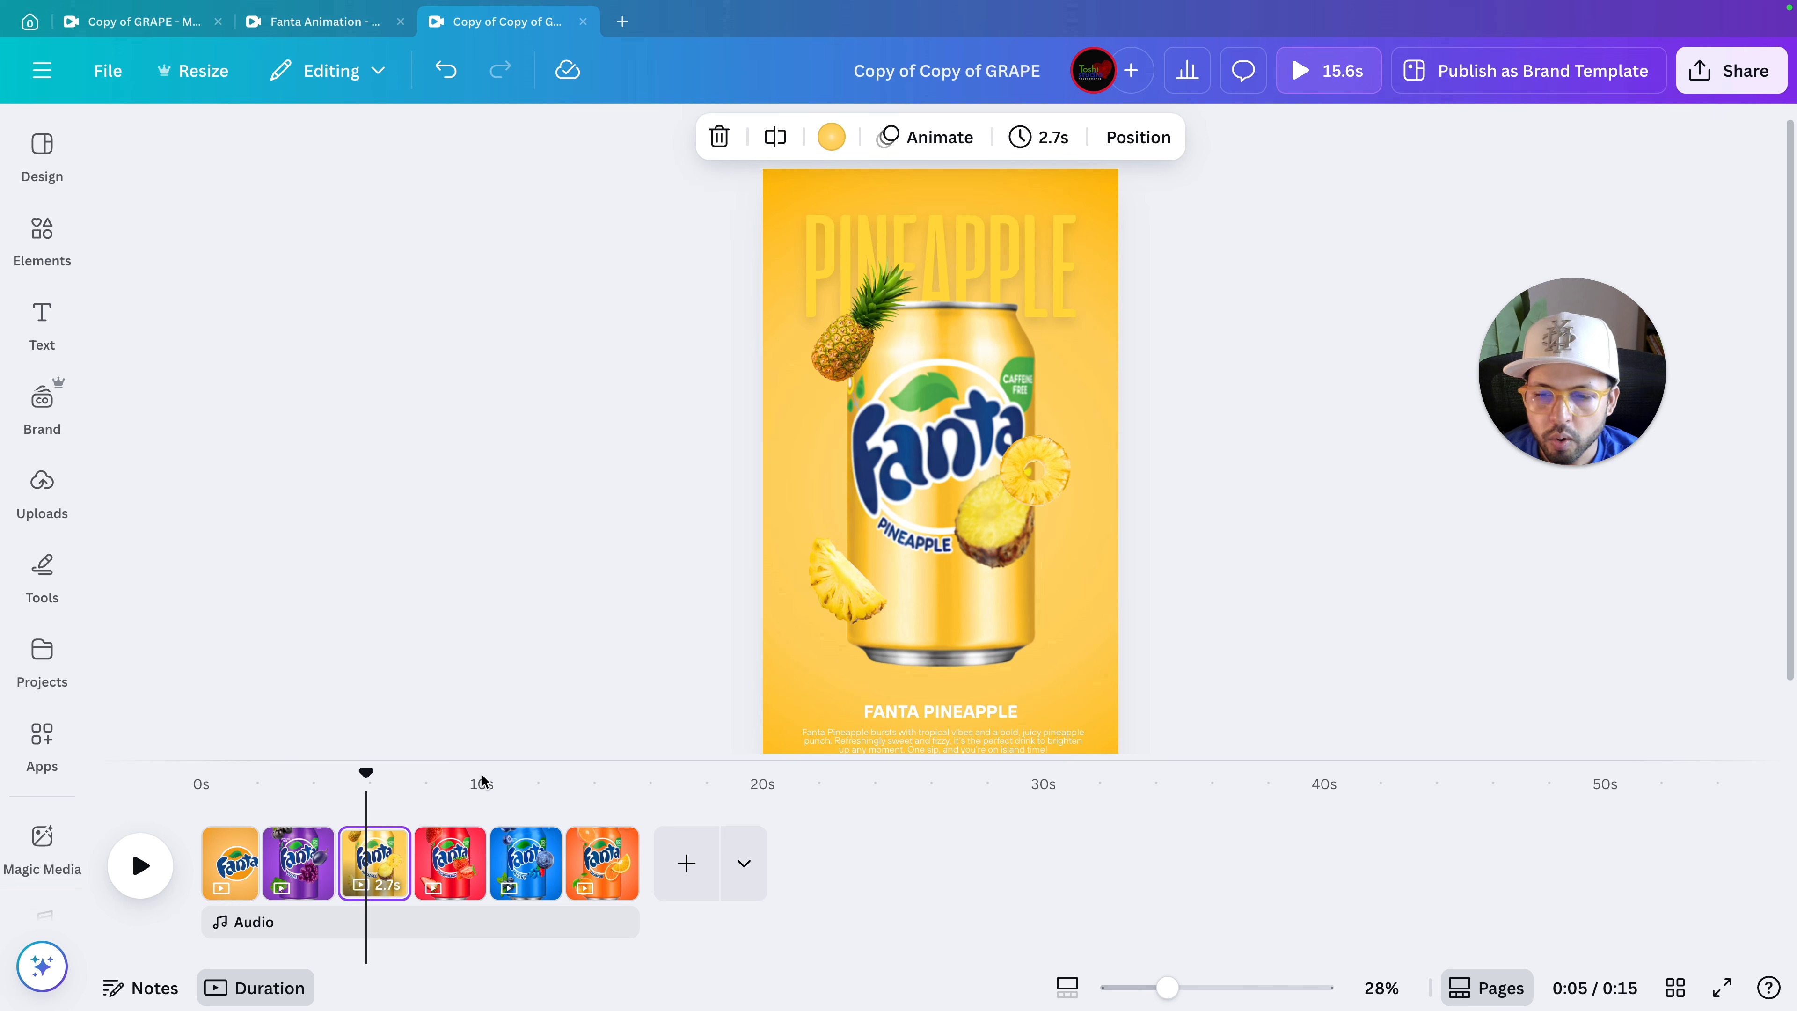
left_click(453, 862)
left_click(541, 859)
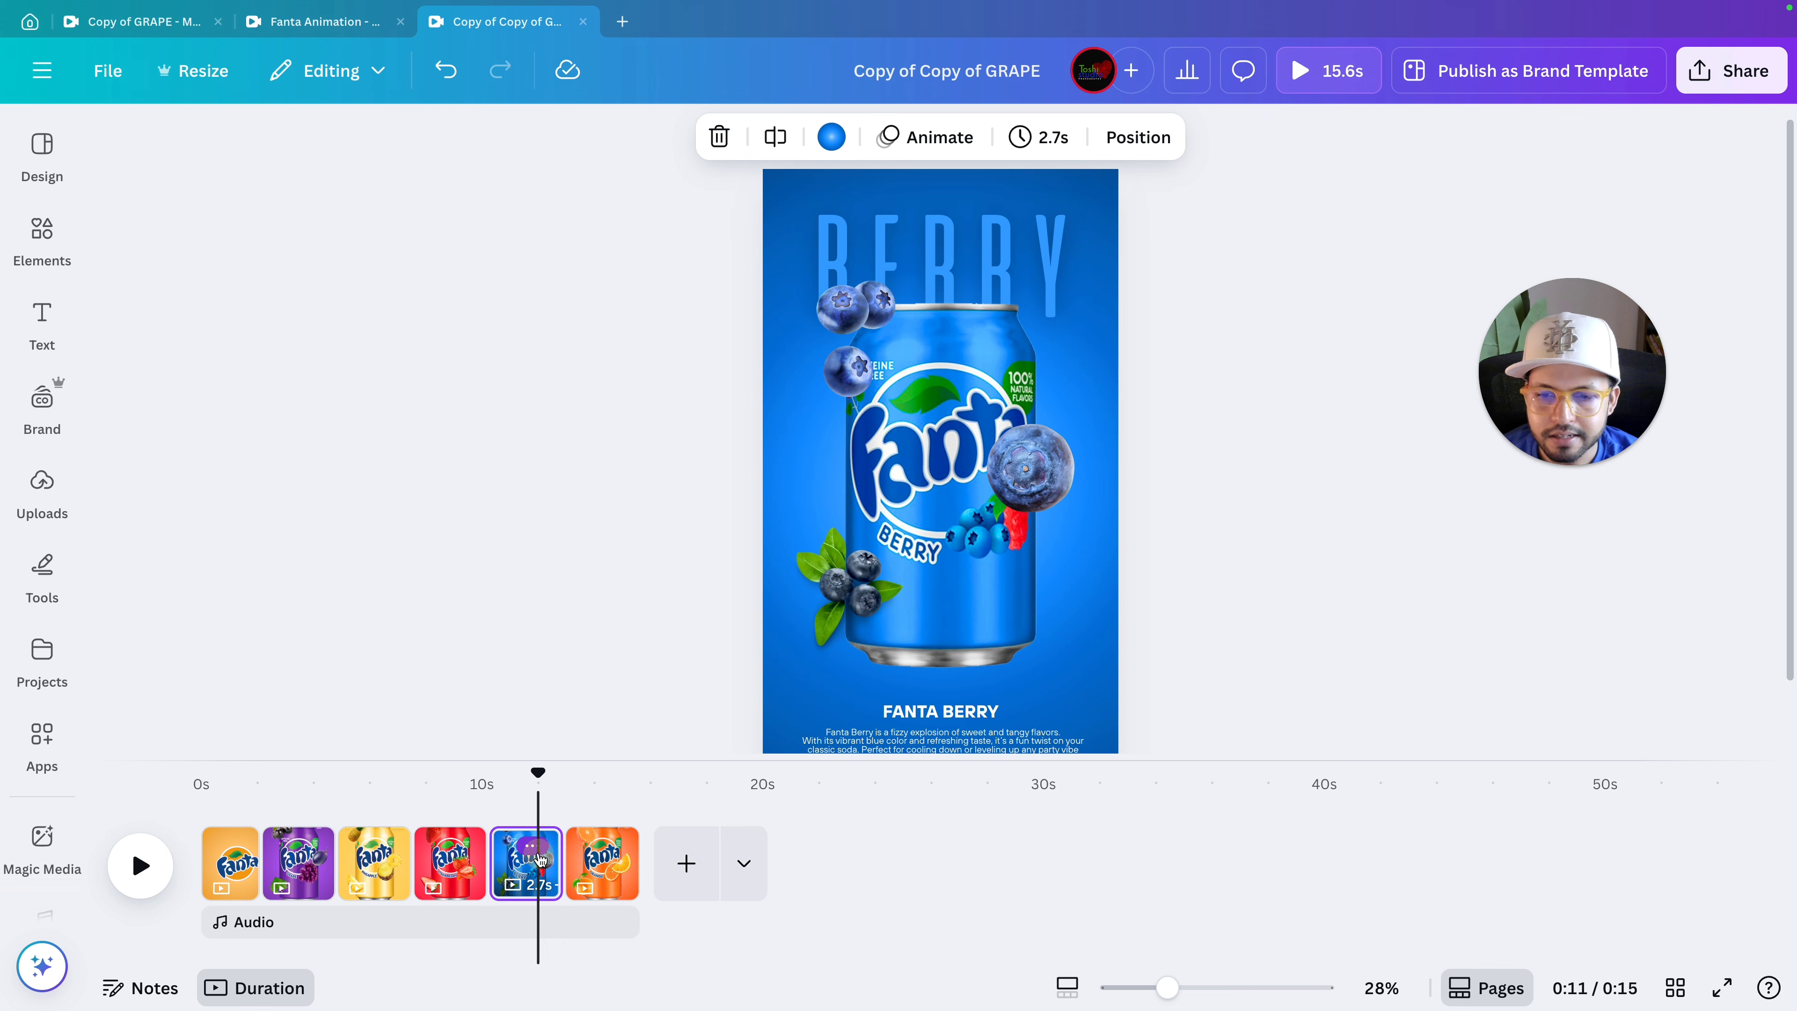
left_click(580, 860)
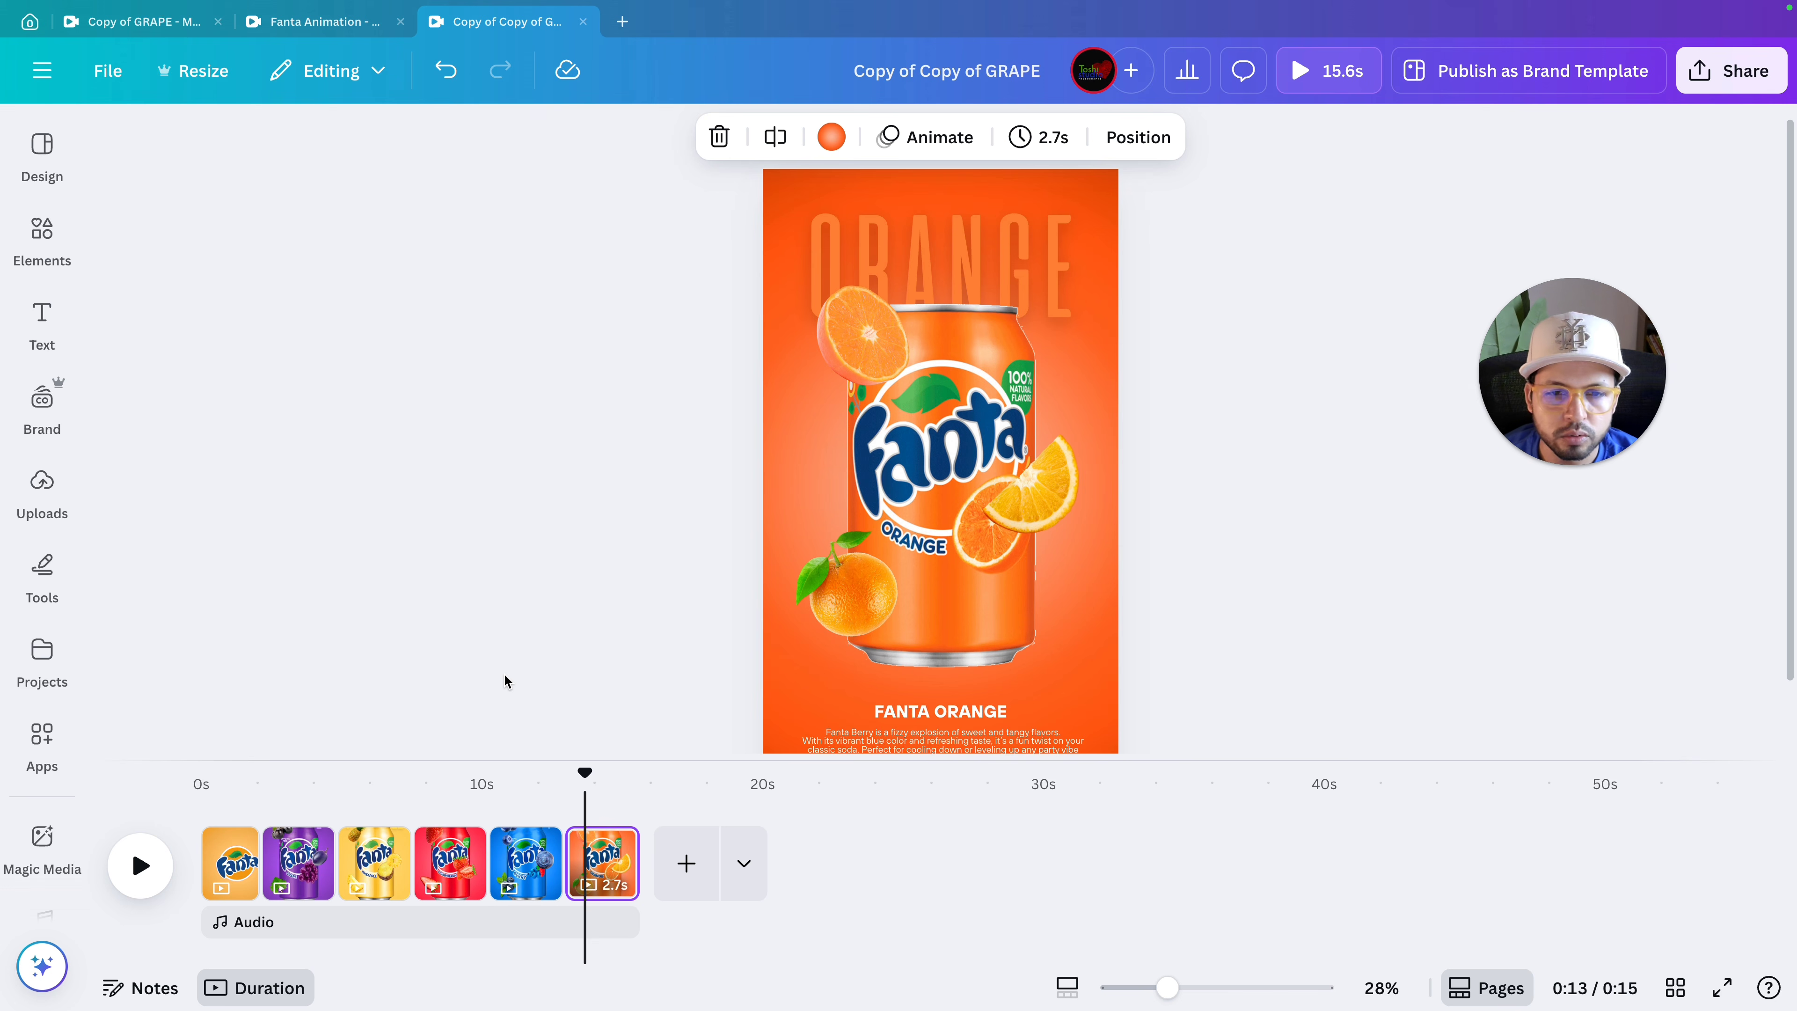
scroll(574, 651, "up", 2)
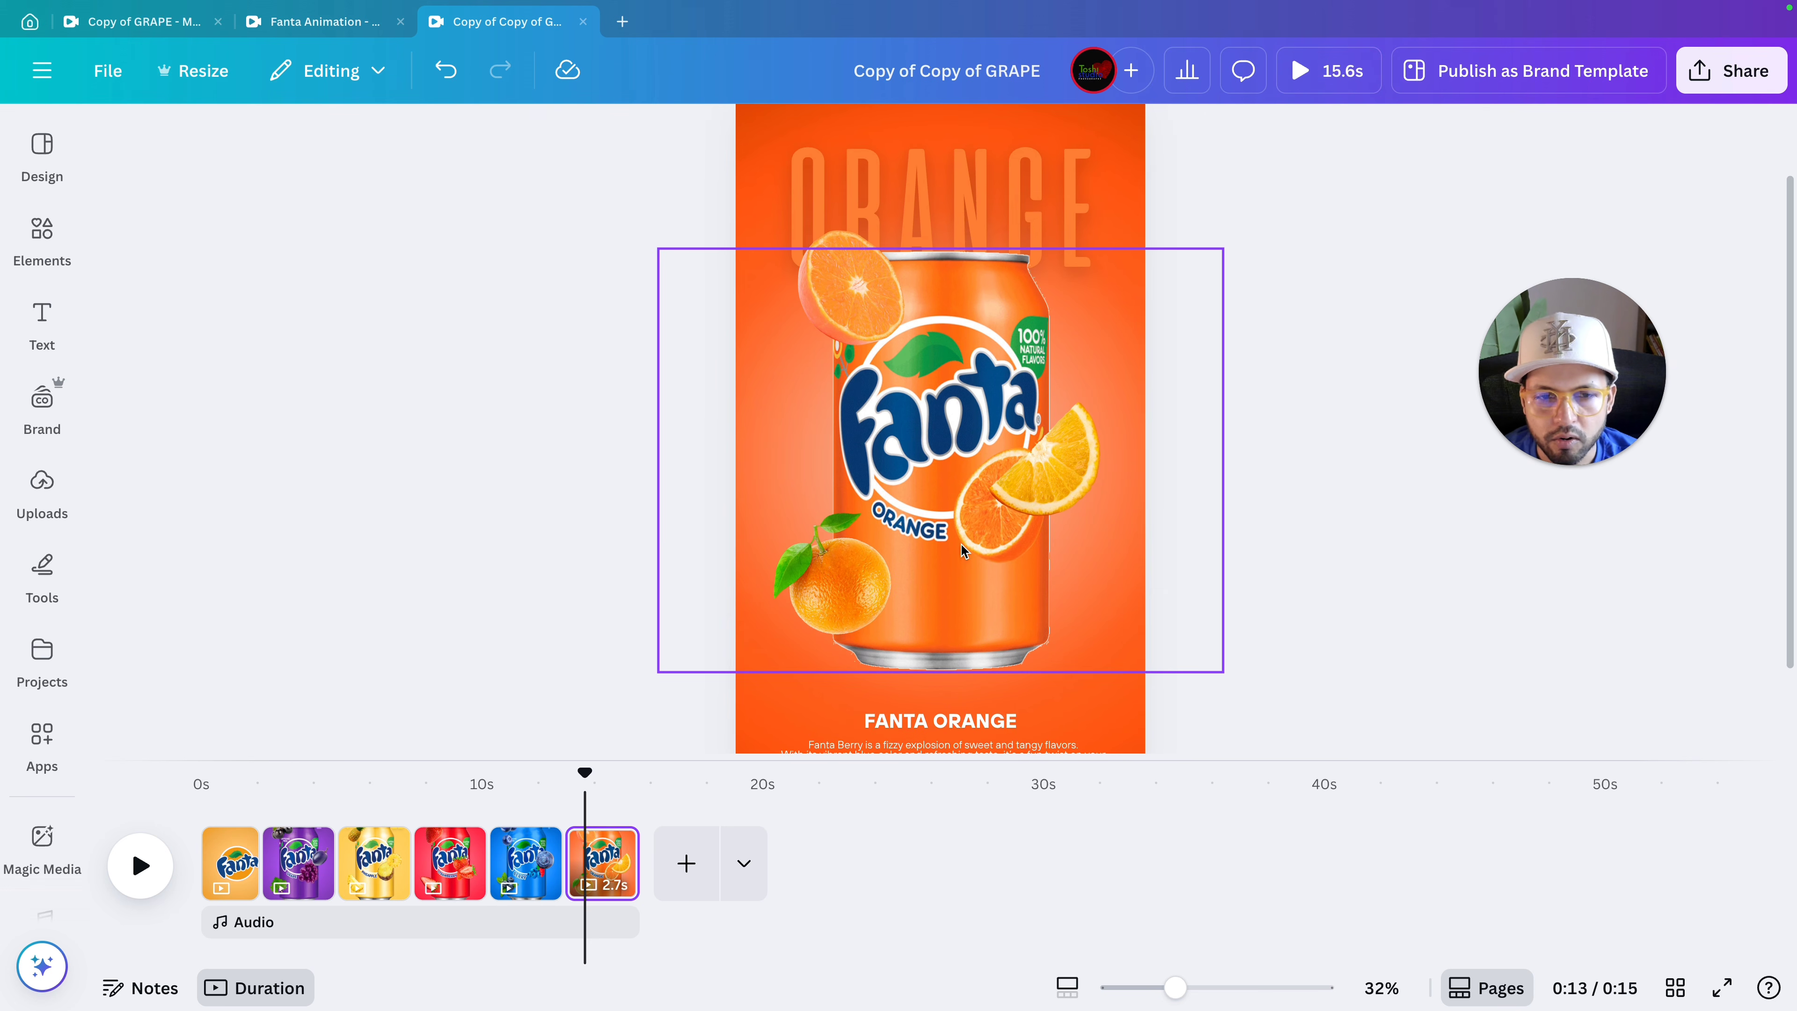
scroll(970, 575, "down", 2)
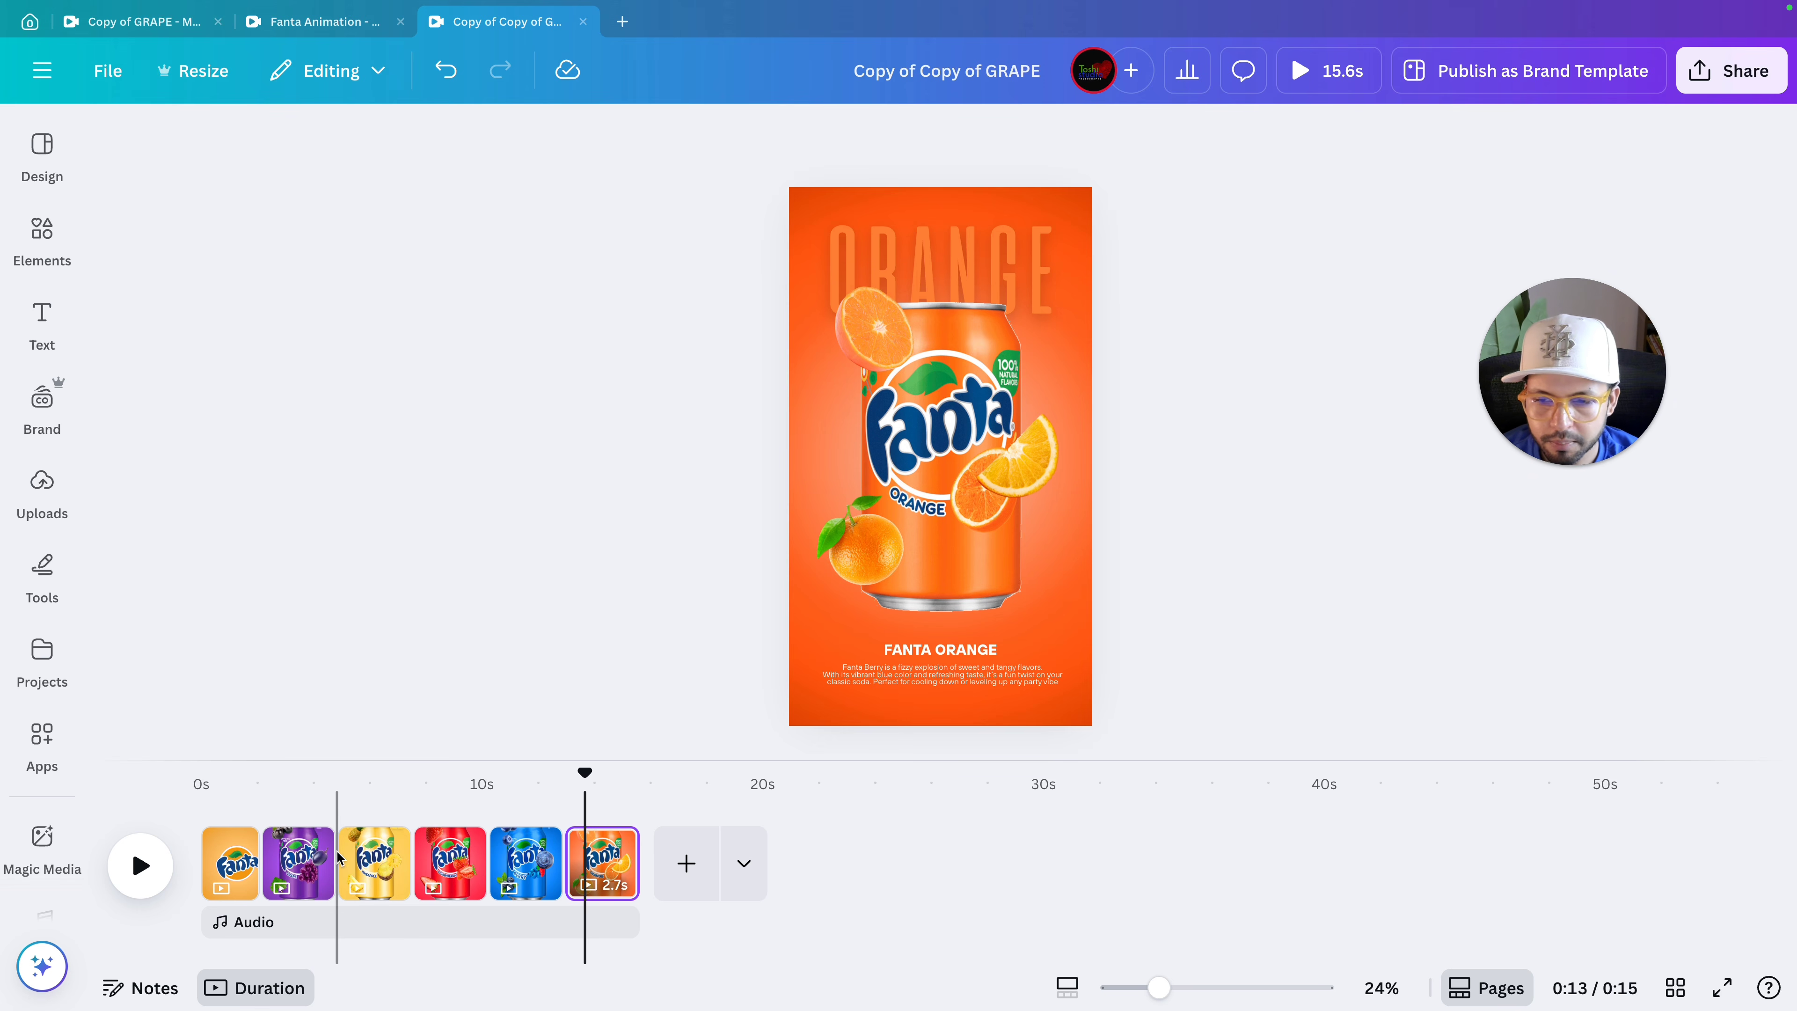
Add a new page after the orange page and insert the uploaded Coca-Cola bottle cap image at its center.
left_click(686, 862)
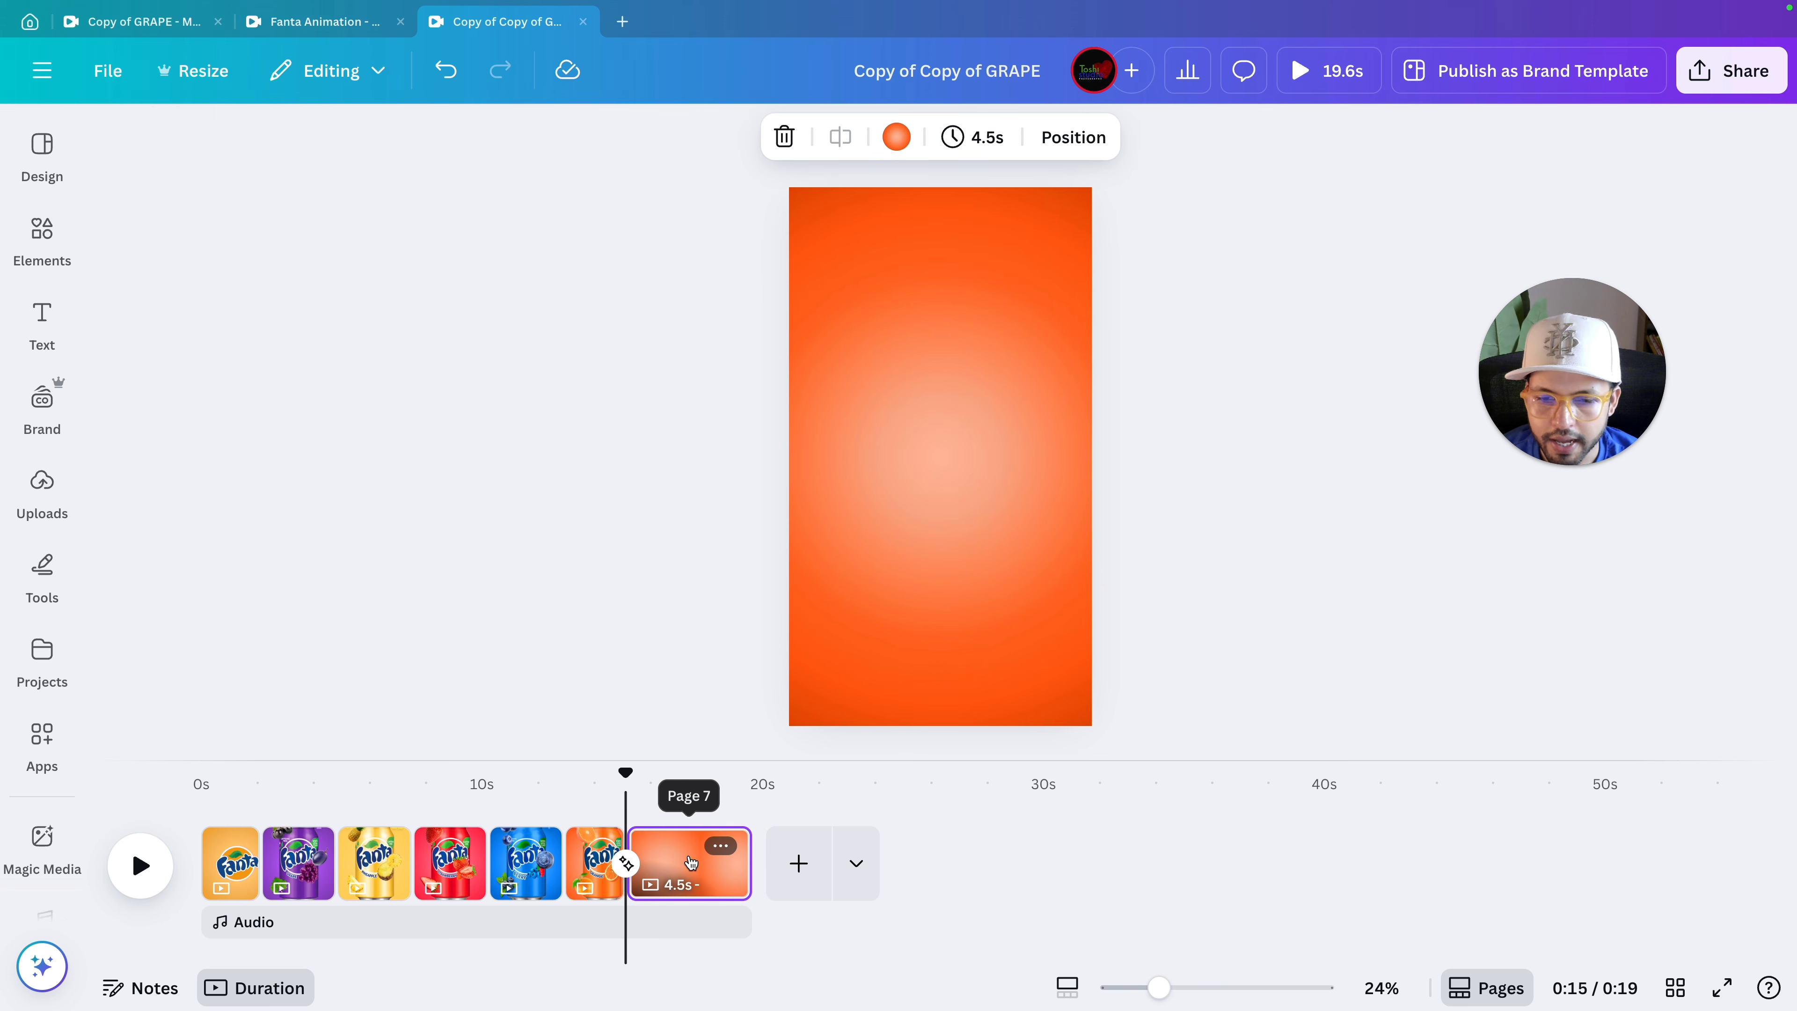
left_click(911, 370)
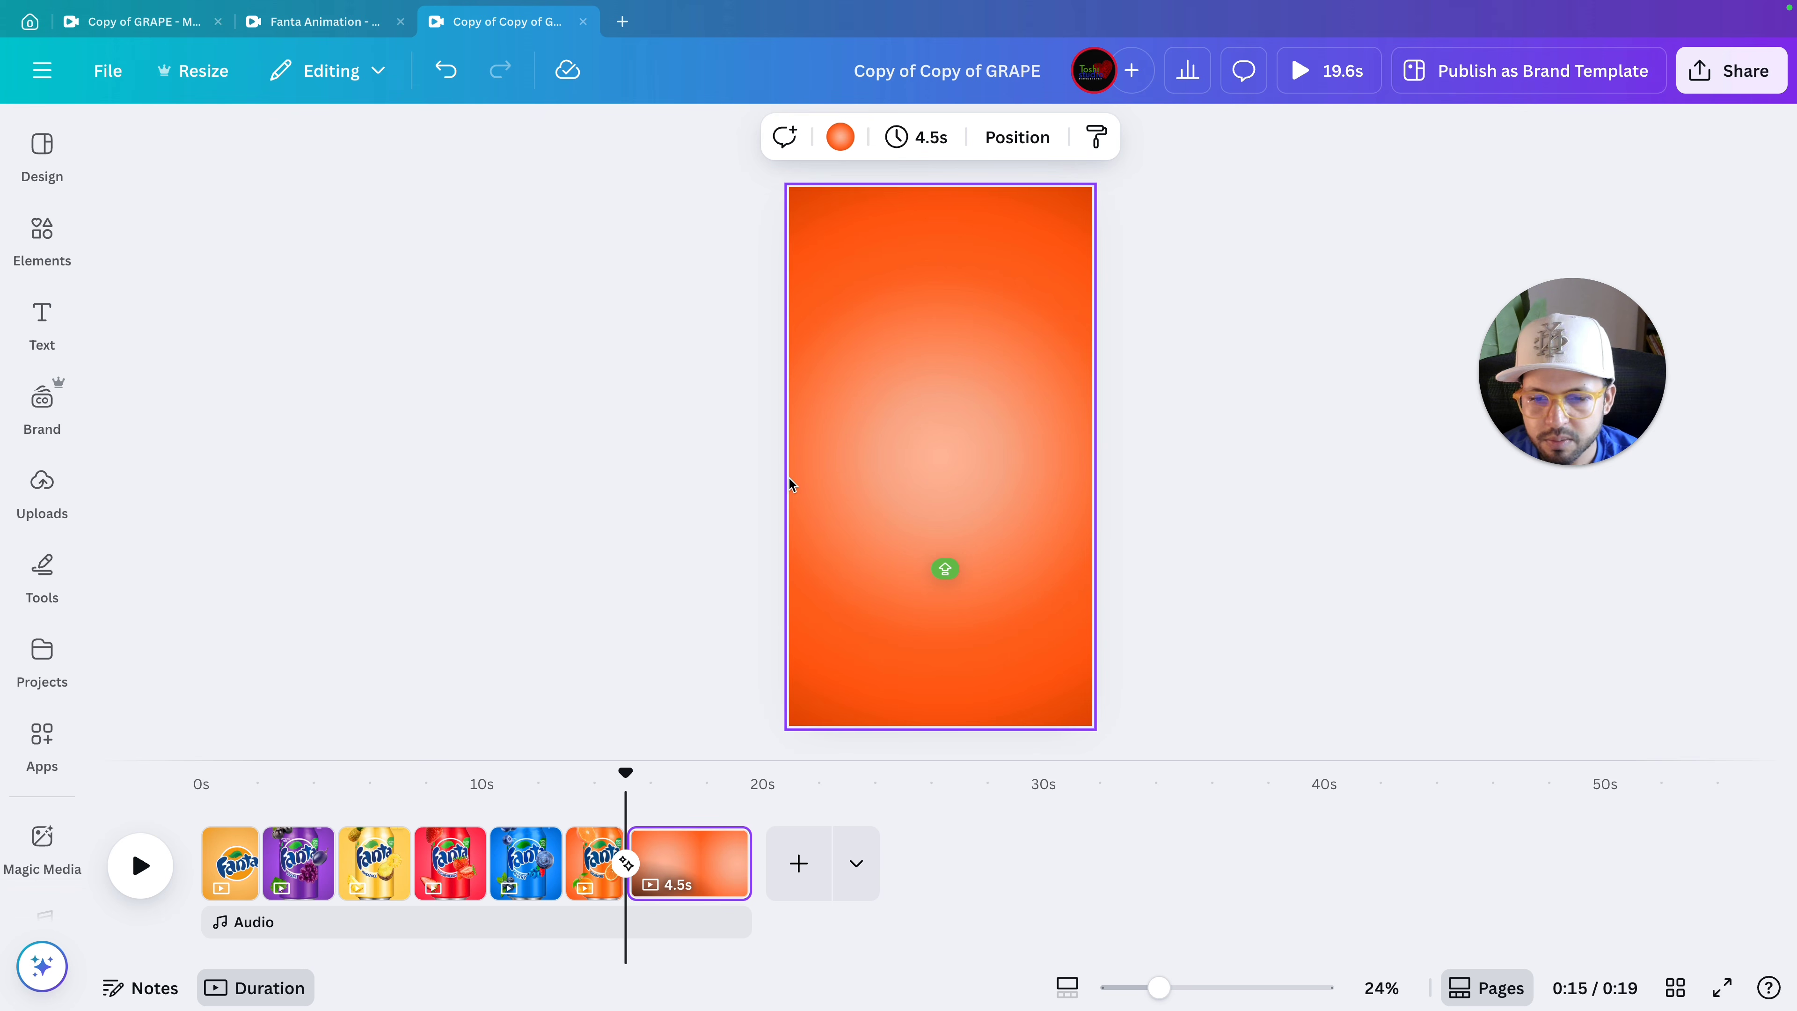
left_click(32, 504)
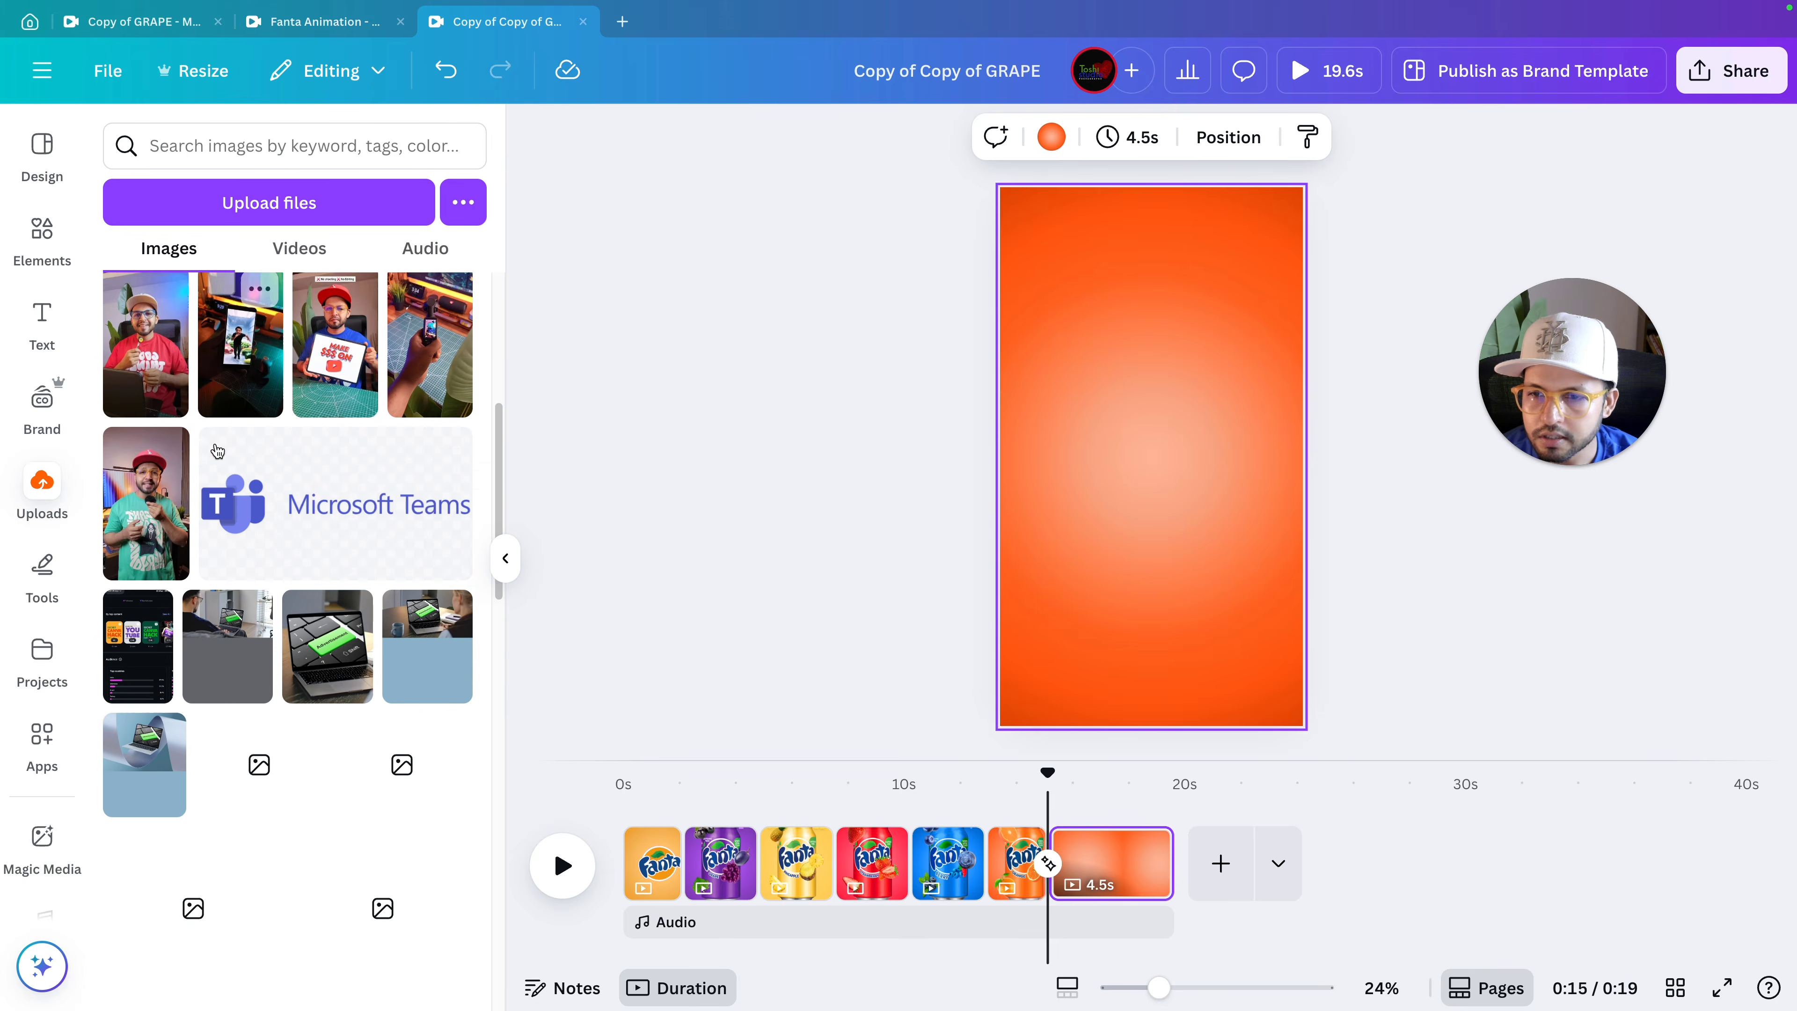
scroll(217, 451, "down", 10)
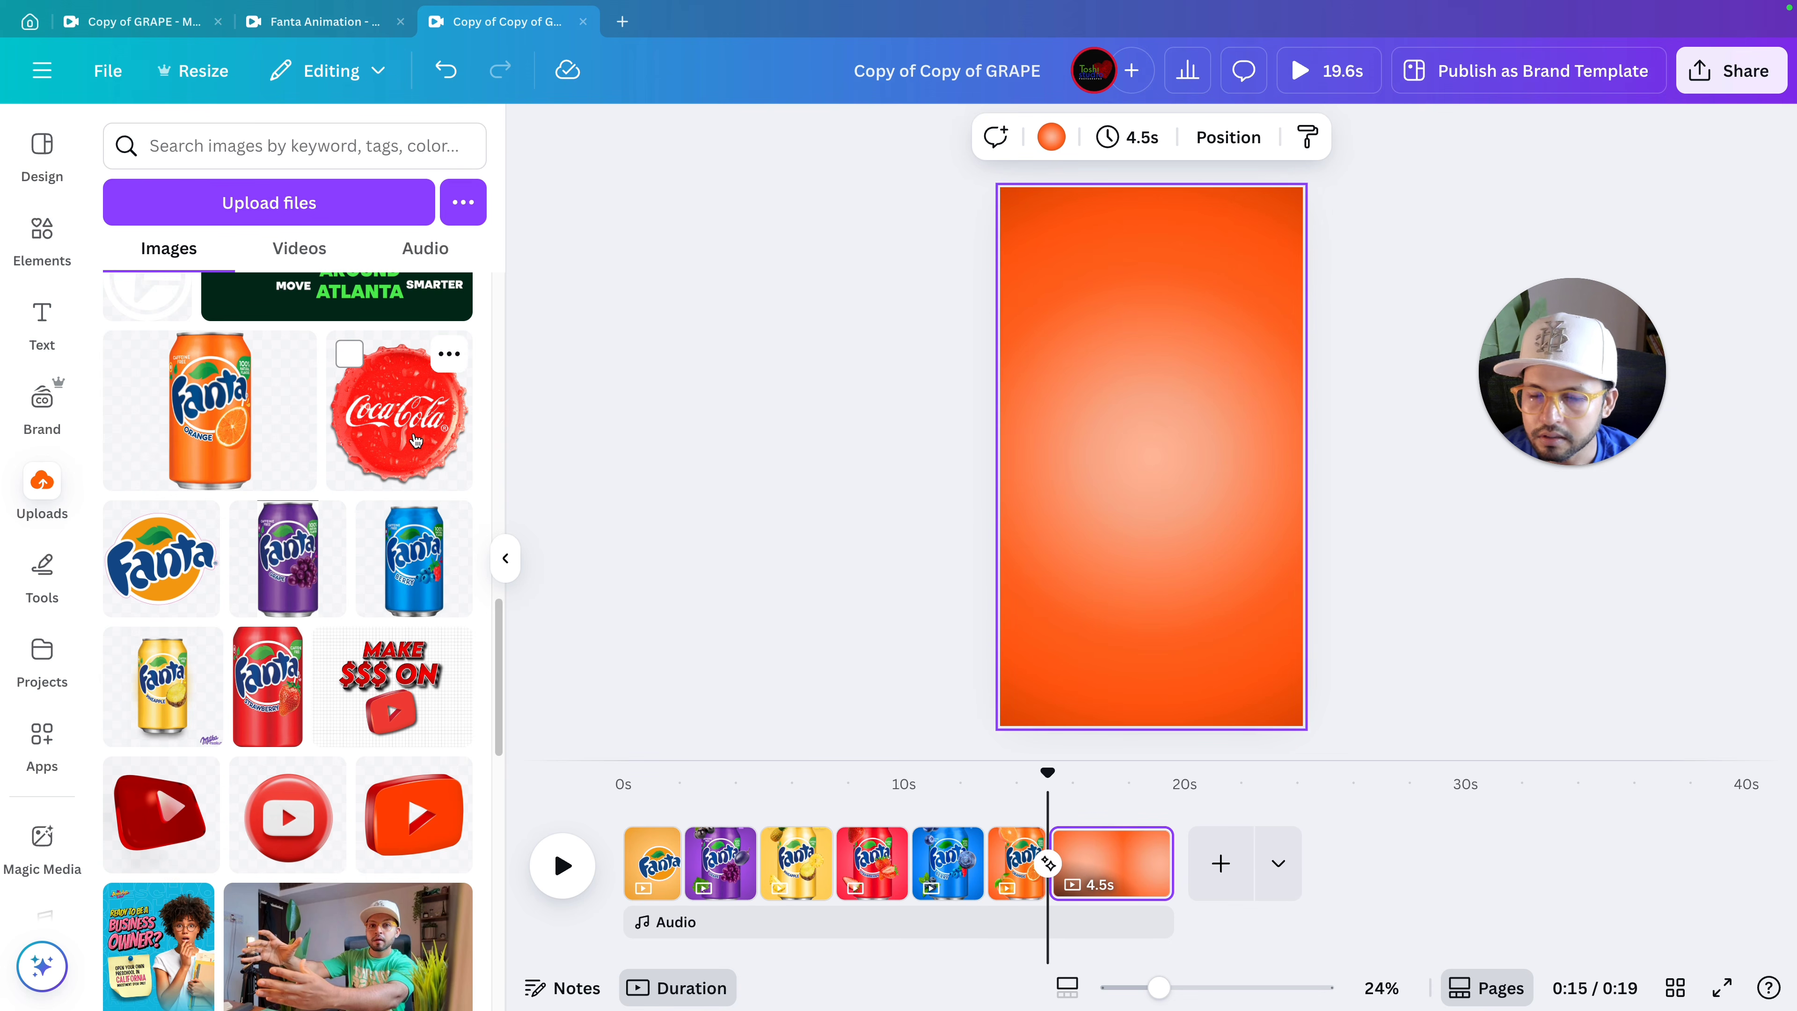
left_click(416, 440)
left_click(1356, 545)
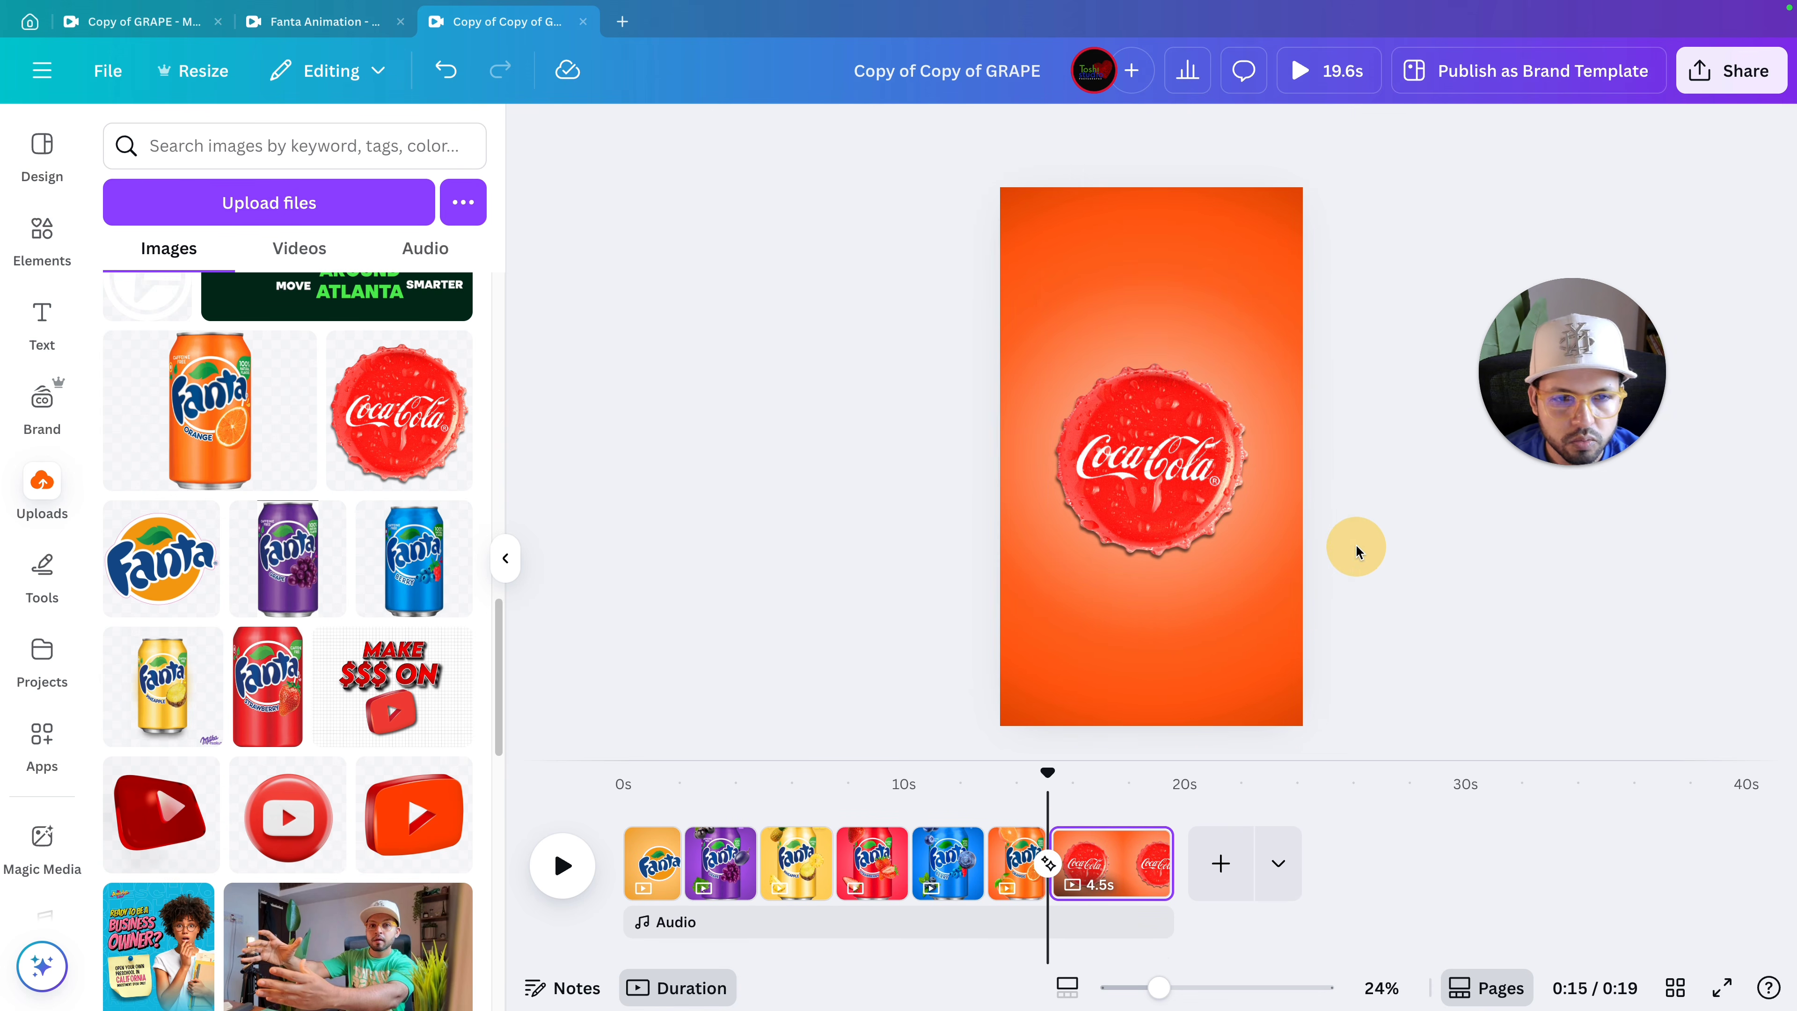
left_click(1246, 503)
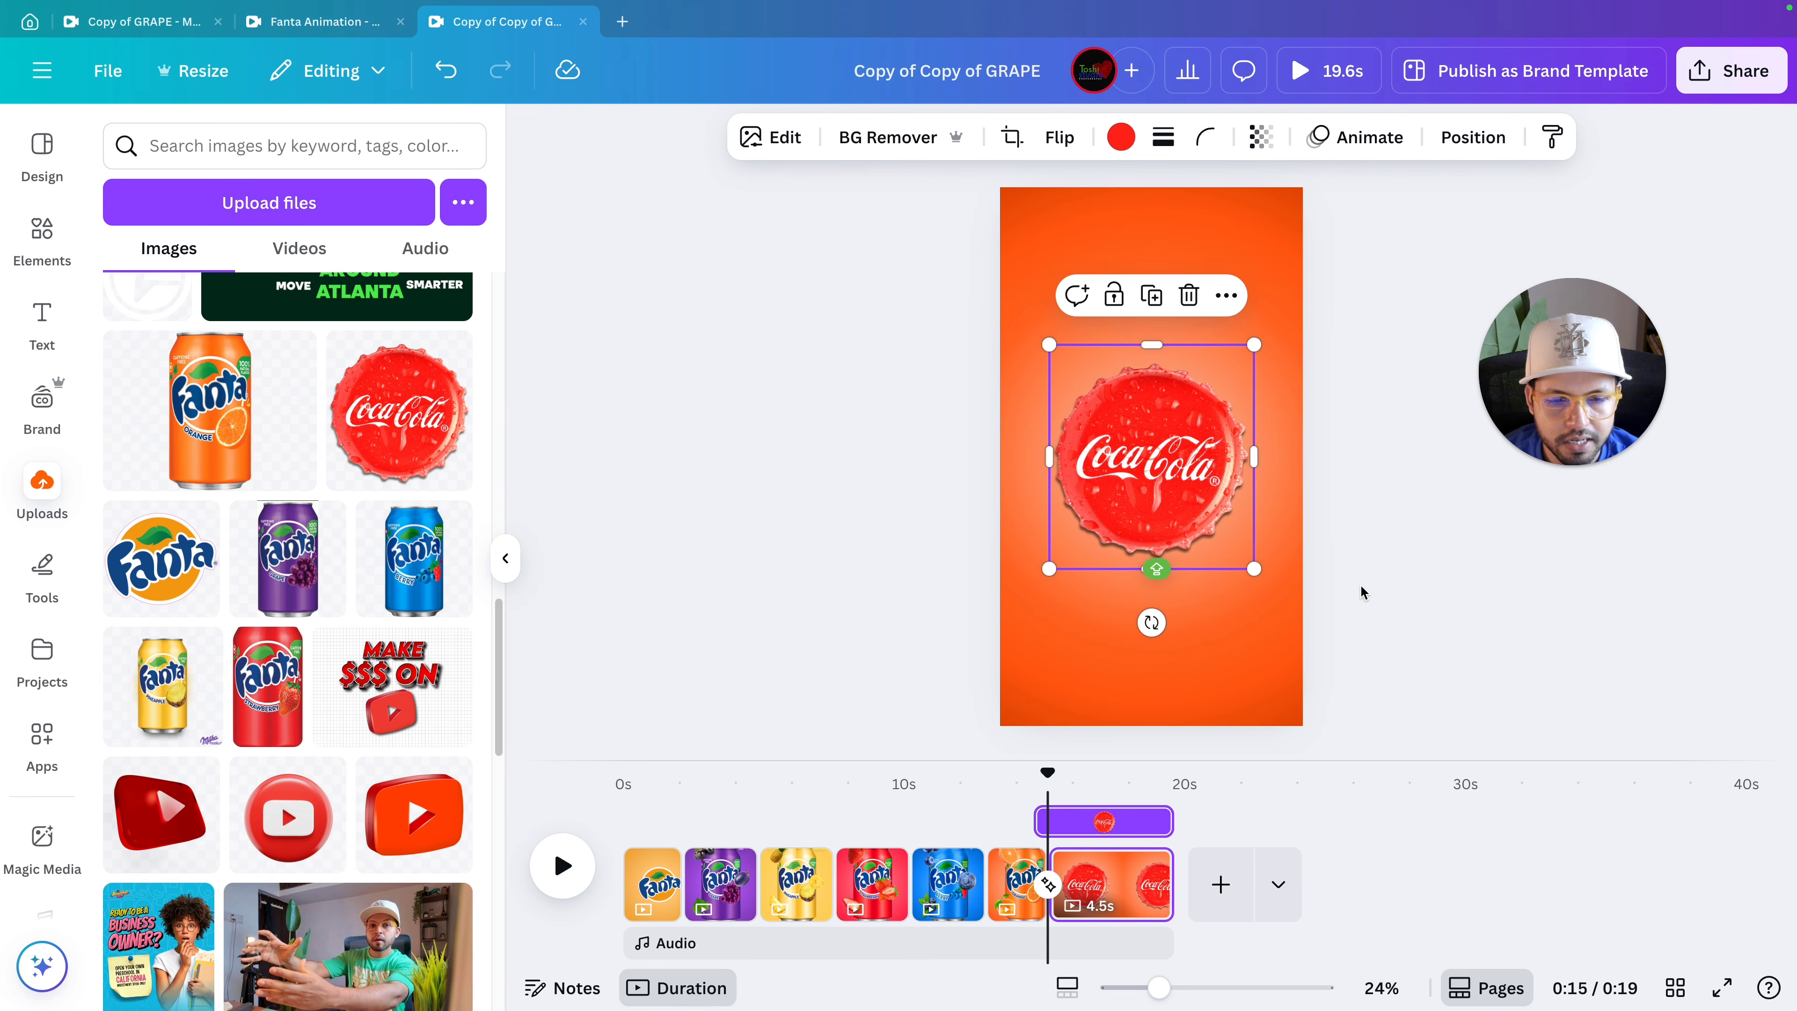
left_click(1344, 508)
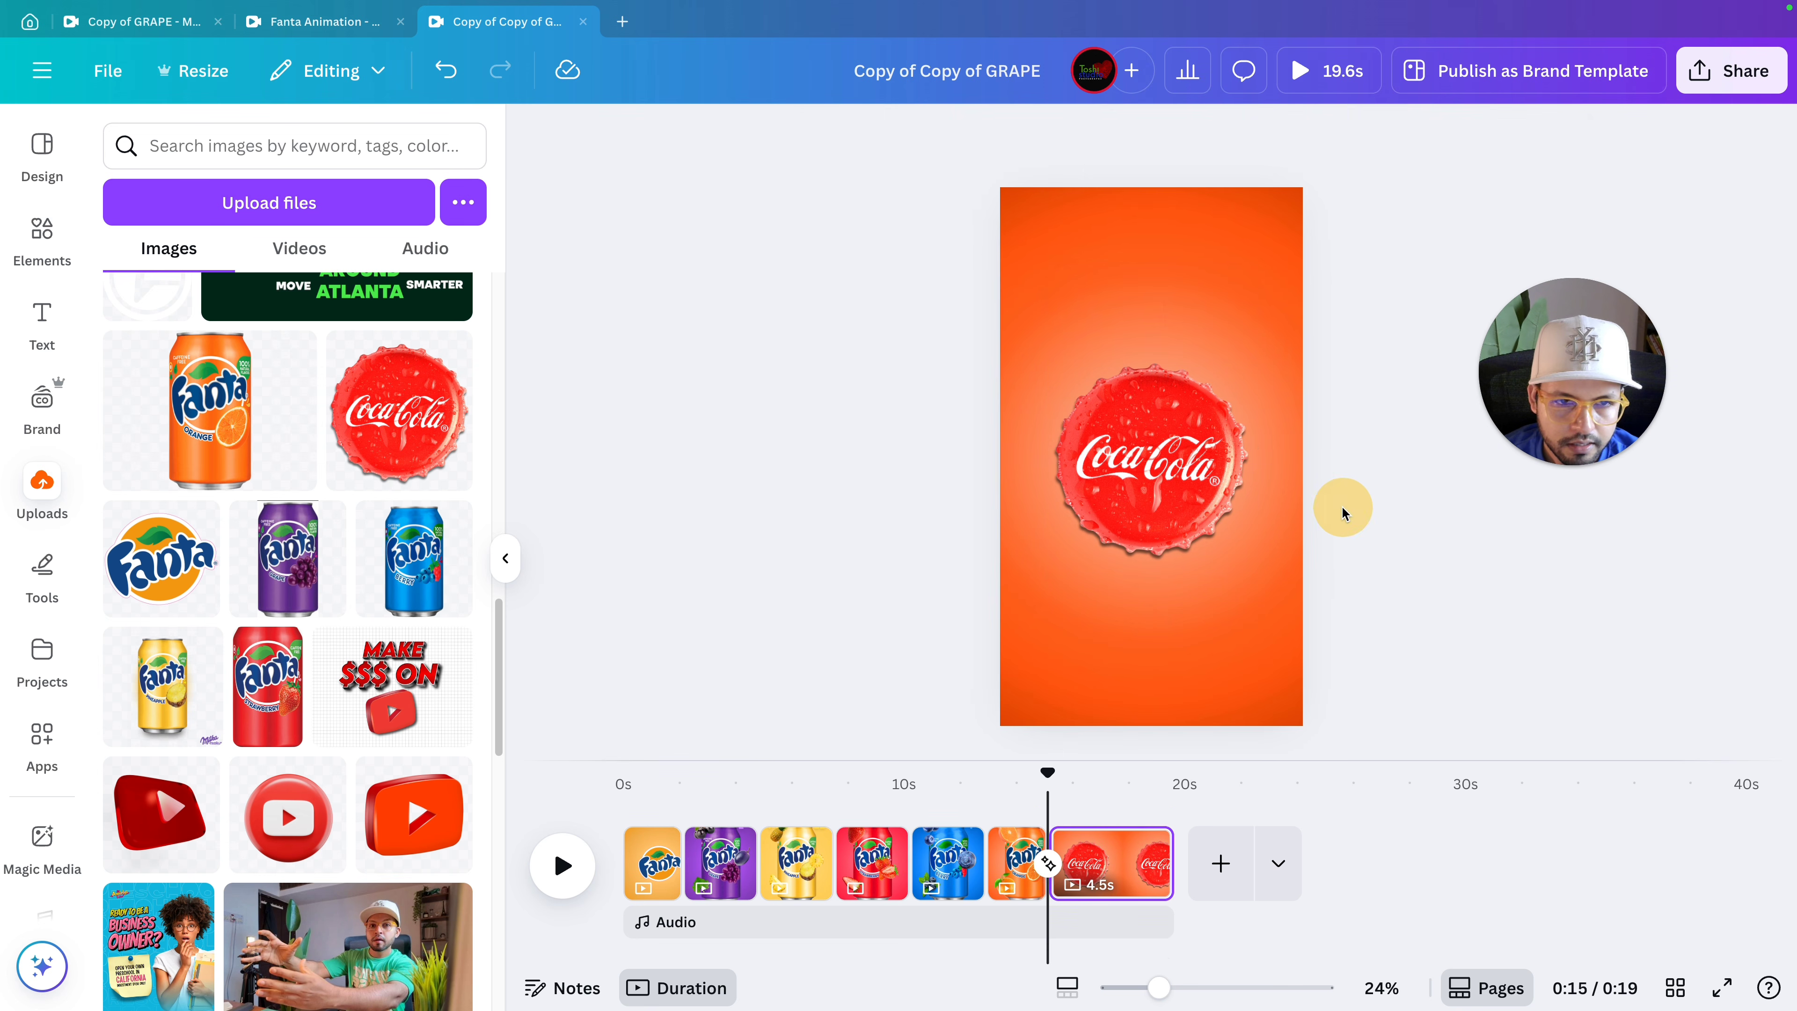
Recolor the Coca-Cola page's radial gradient background in red shades, sampling #D41511 from the bottle cap.
left_click(1209, 268)
left_click(985, 137)
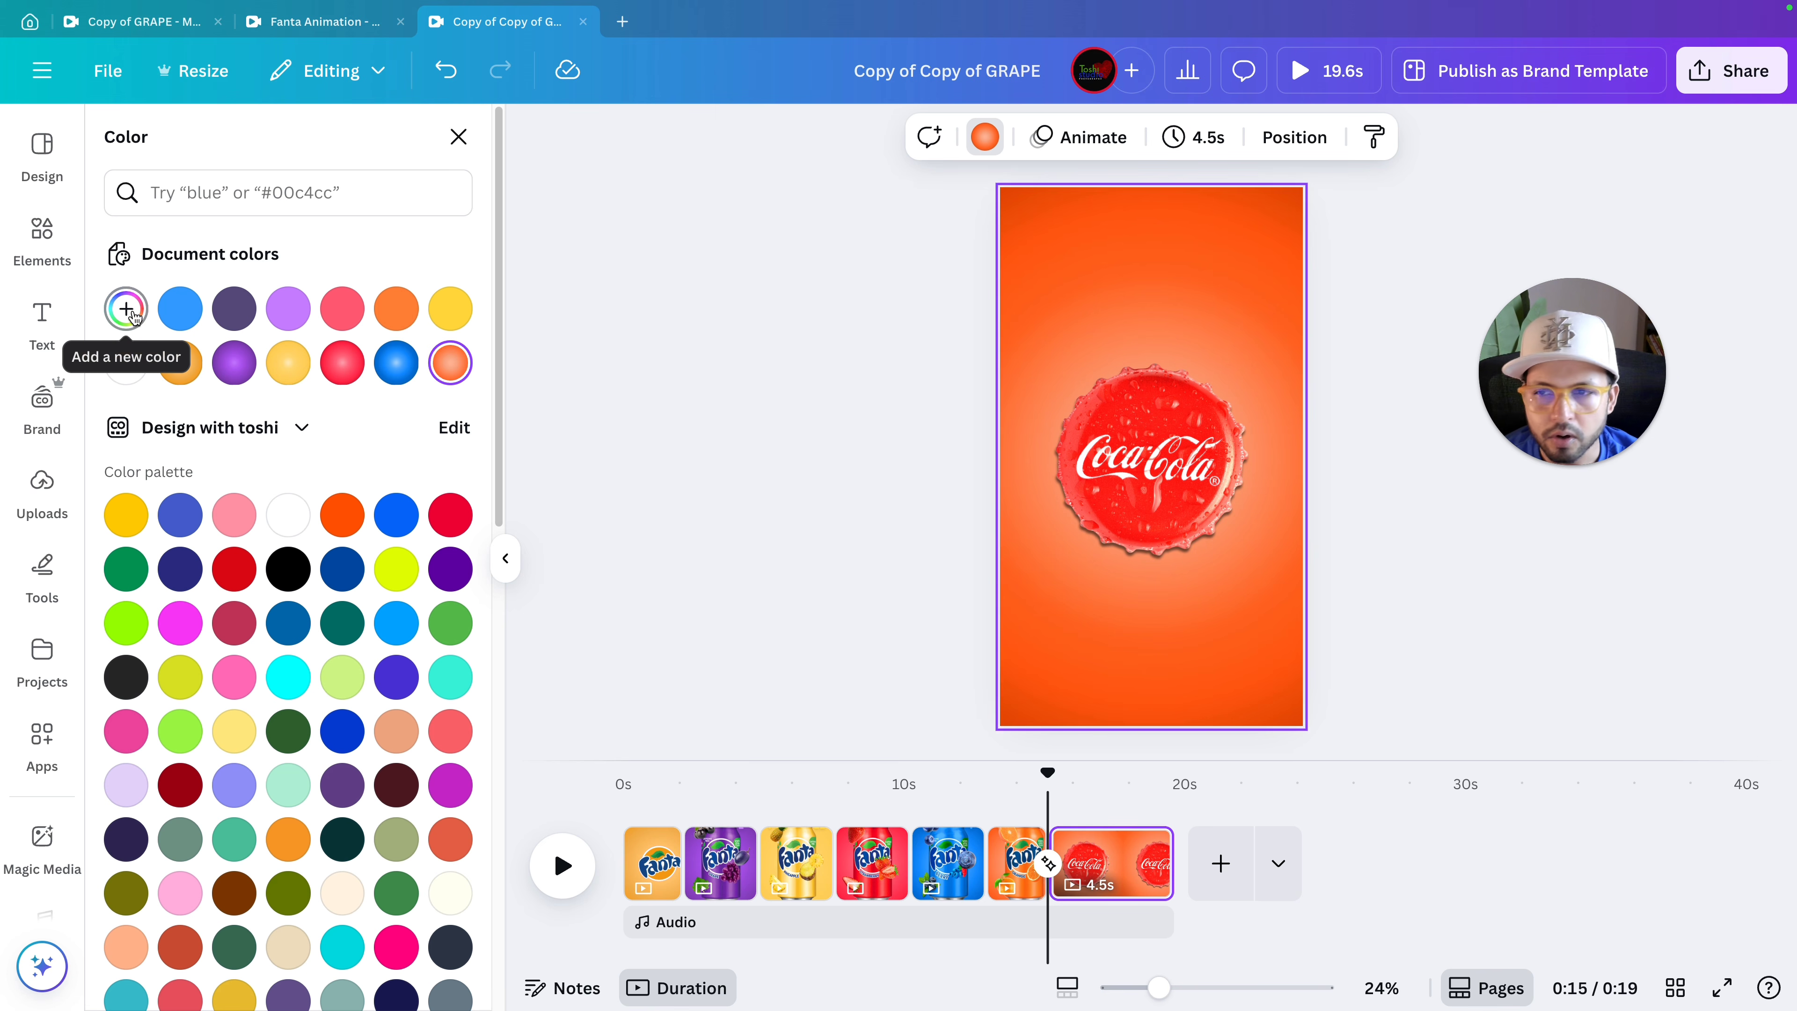
left_click(129, 310)
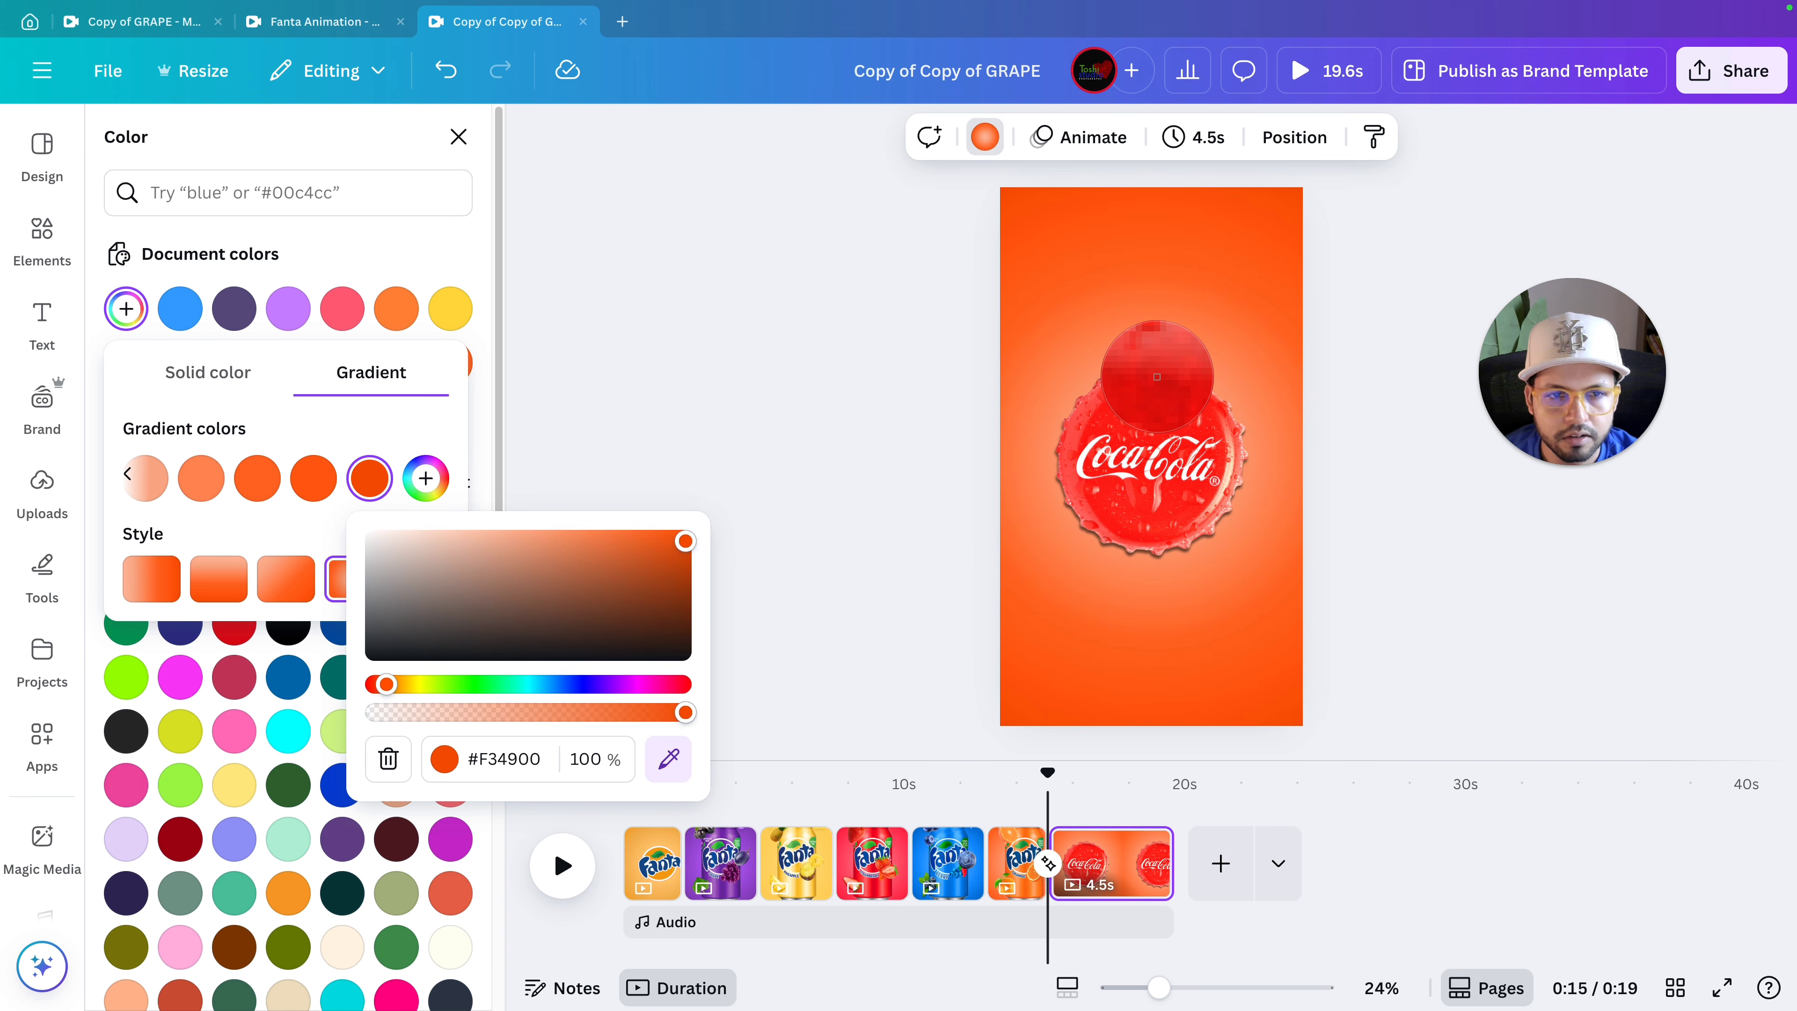
left_click(1157, 377)
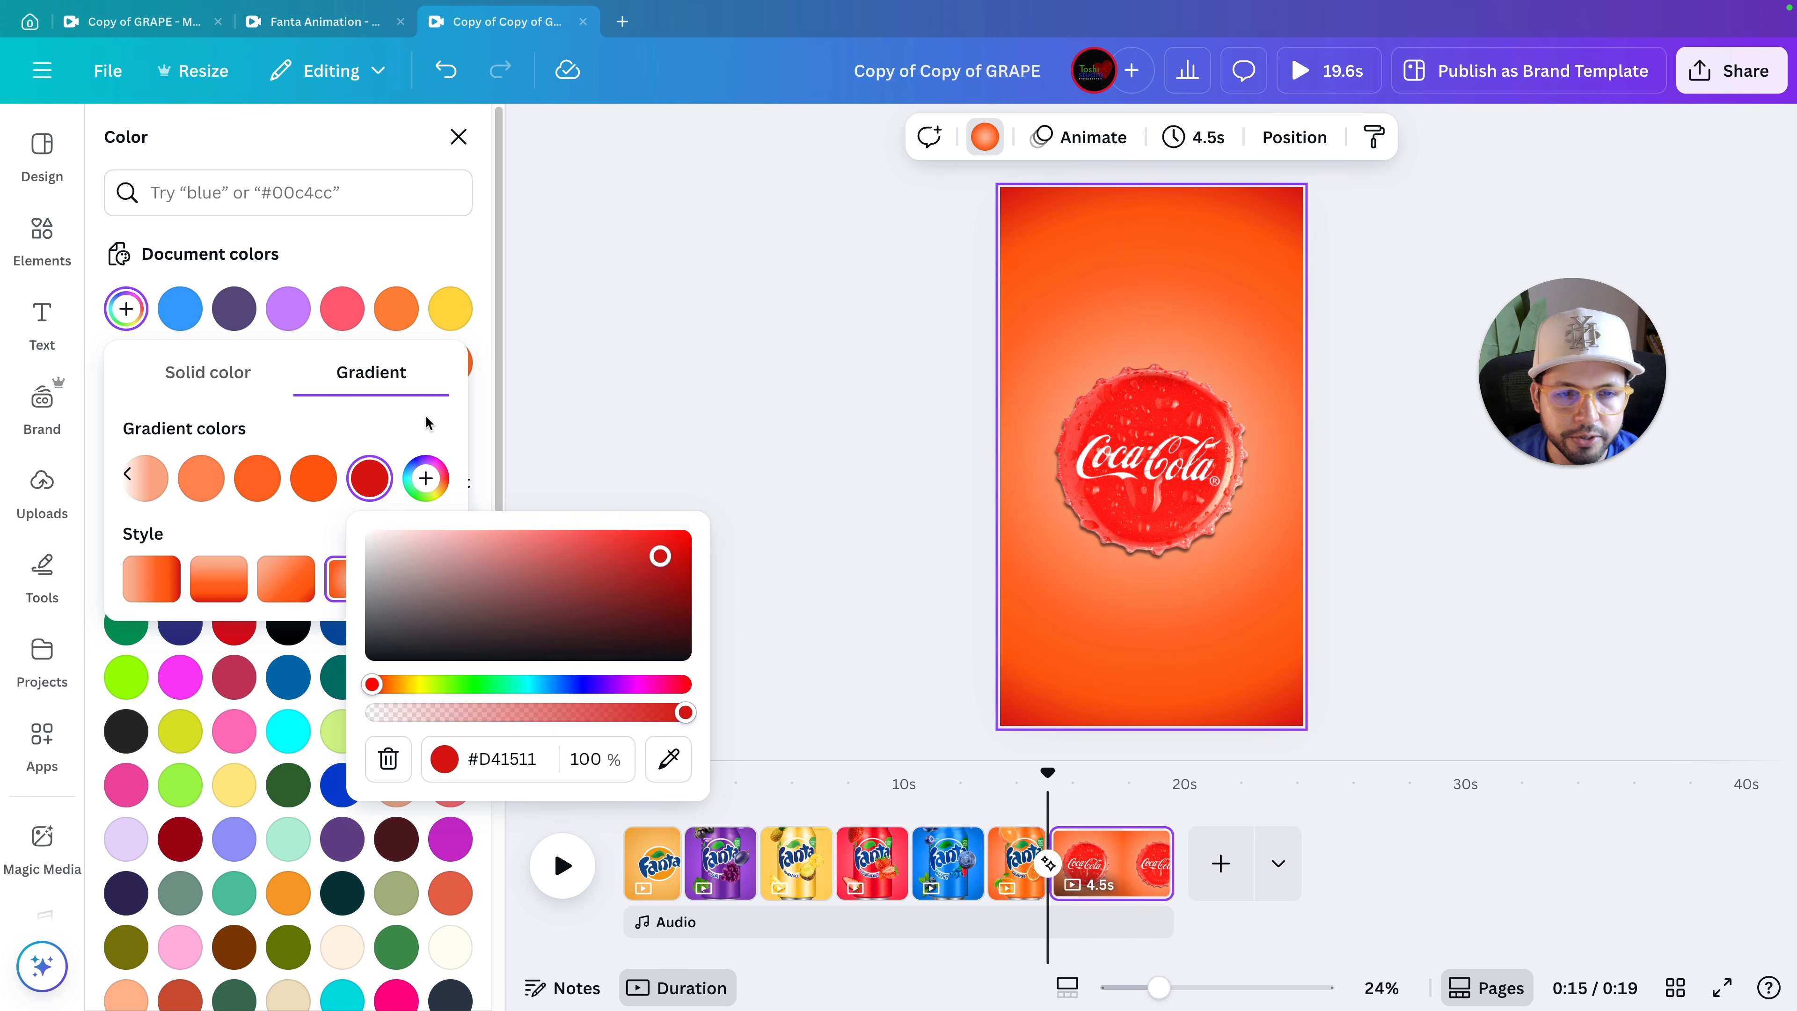
left_click(314, 478)
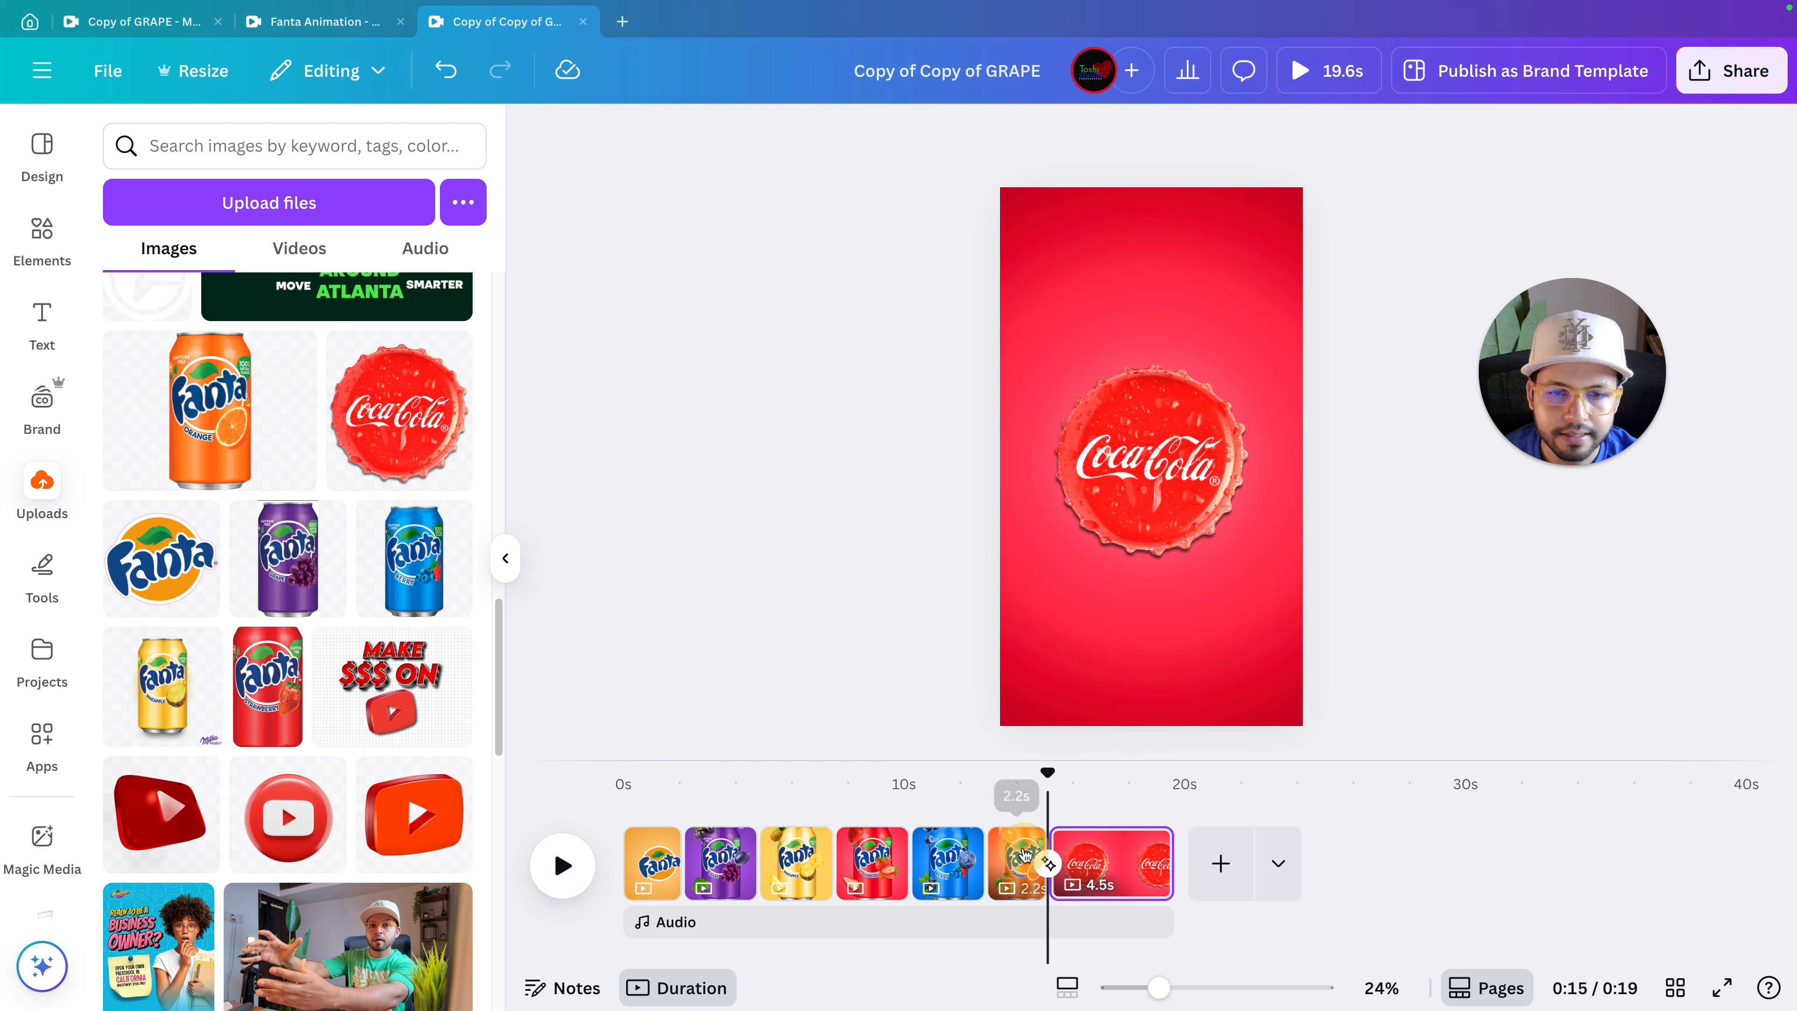
Copy the large ORANGE title from the orange can page onto the Coca-Cola page.
right_click(1019, 863)
left_click(928, 862)
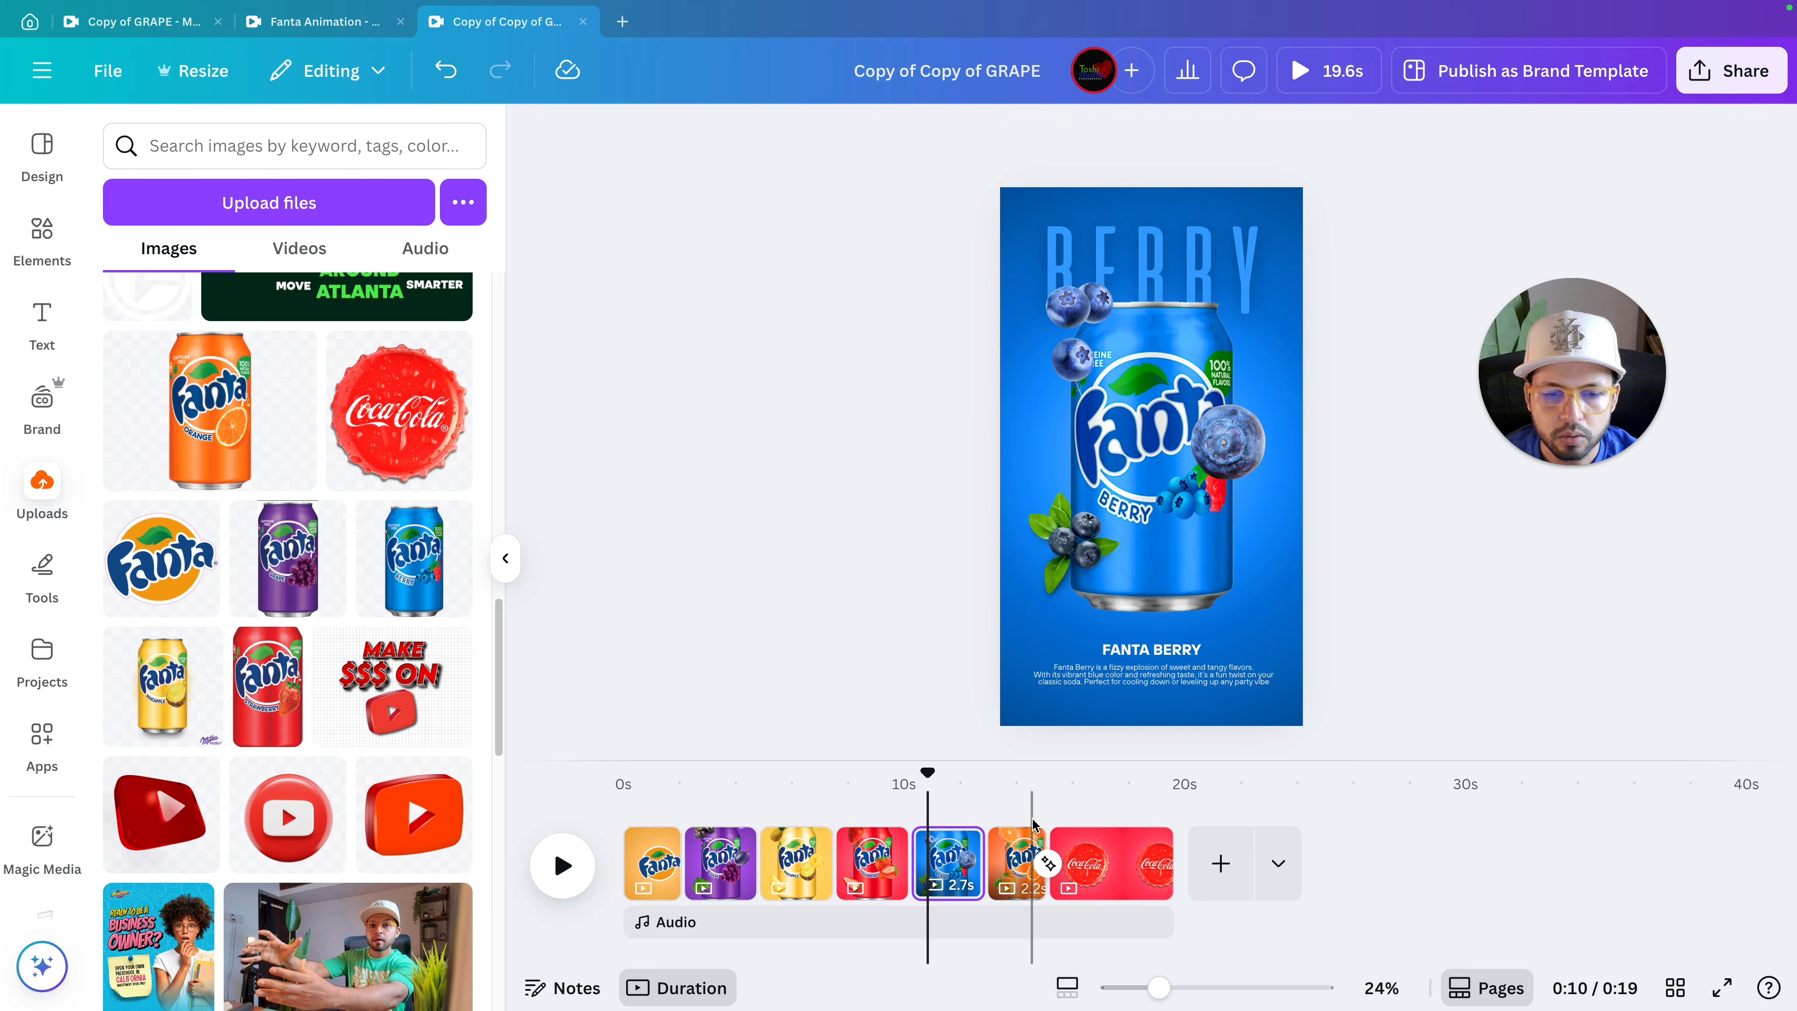
left_click(1015, 846)
left_click(1129, 252)
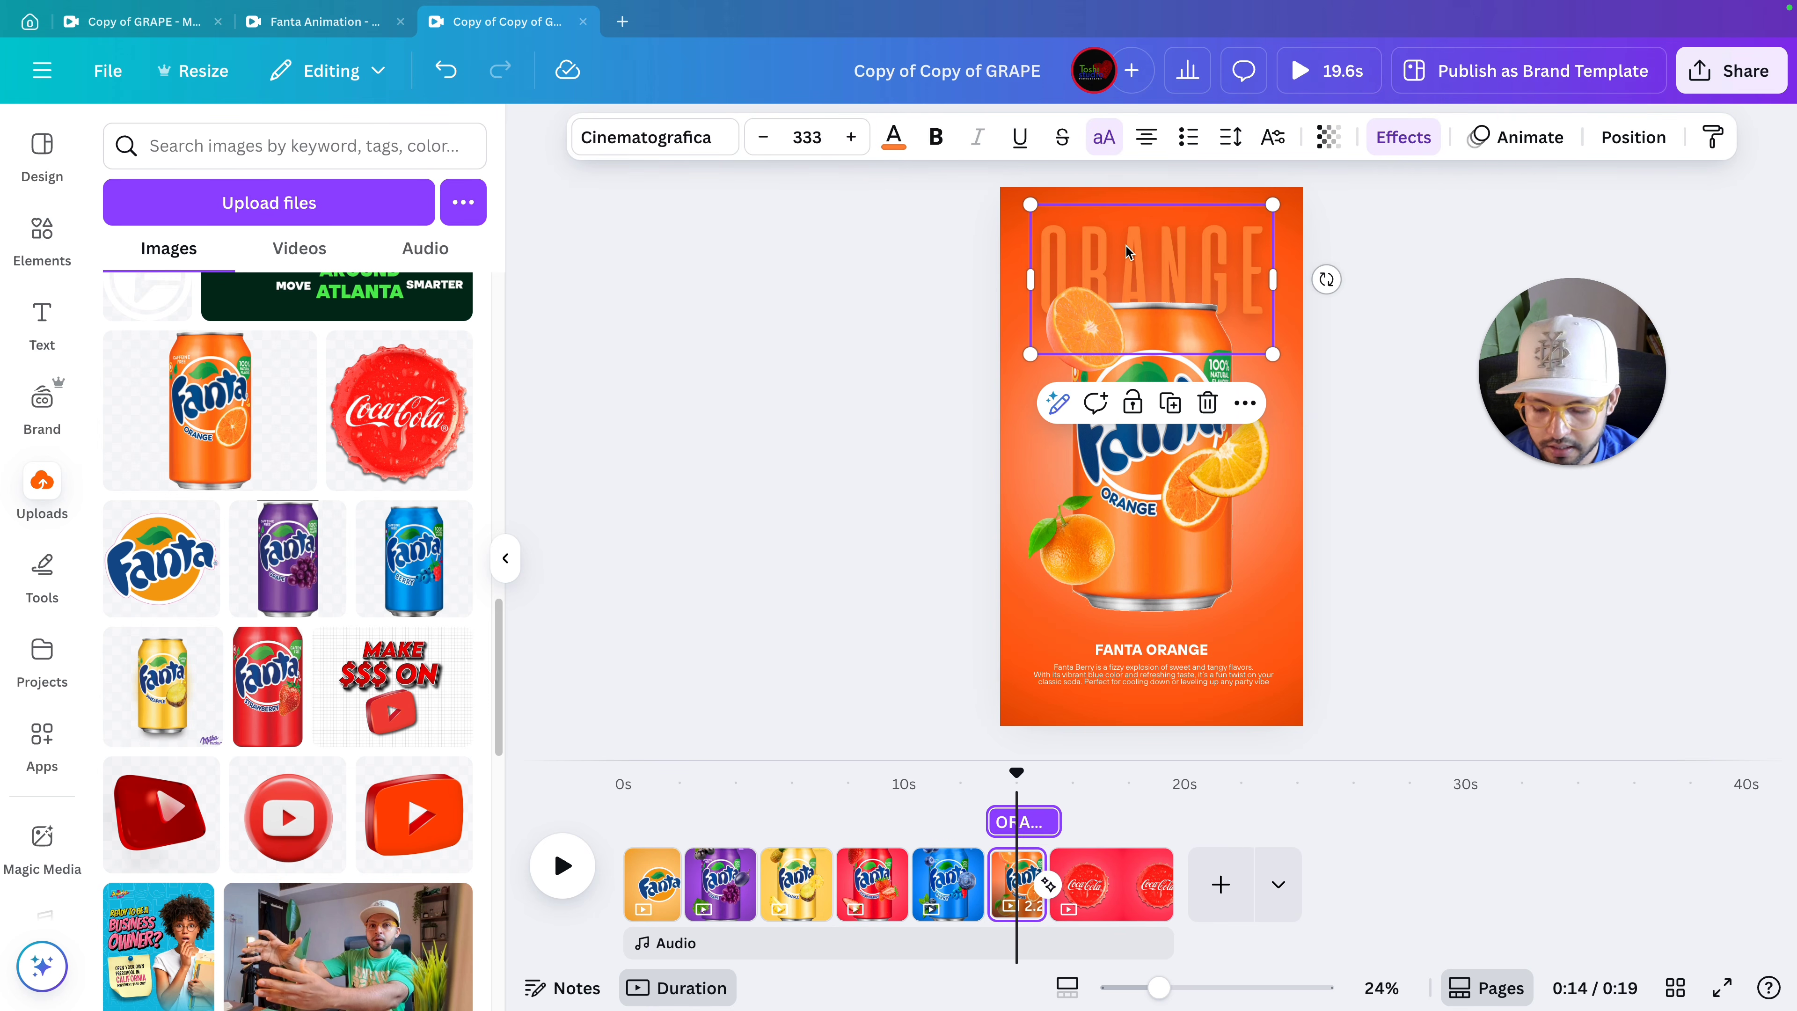
left_click(1128, 881)
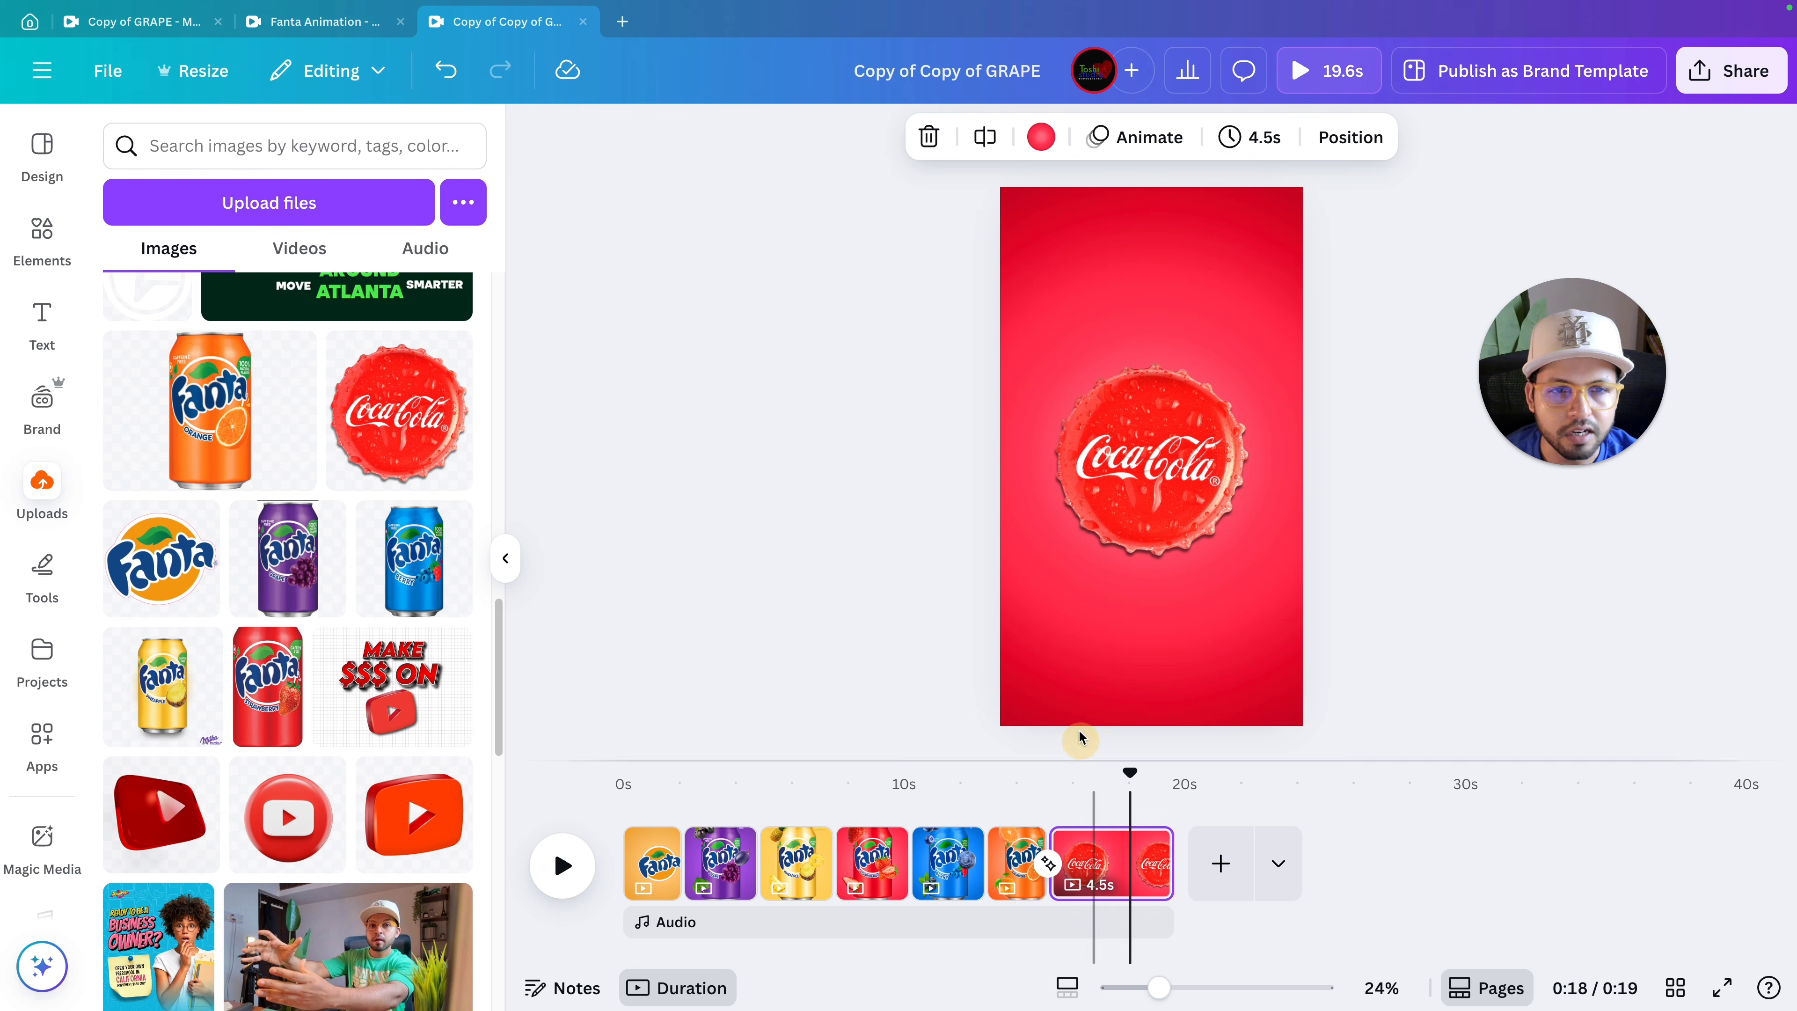
key("ctrl+v")
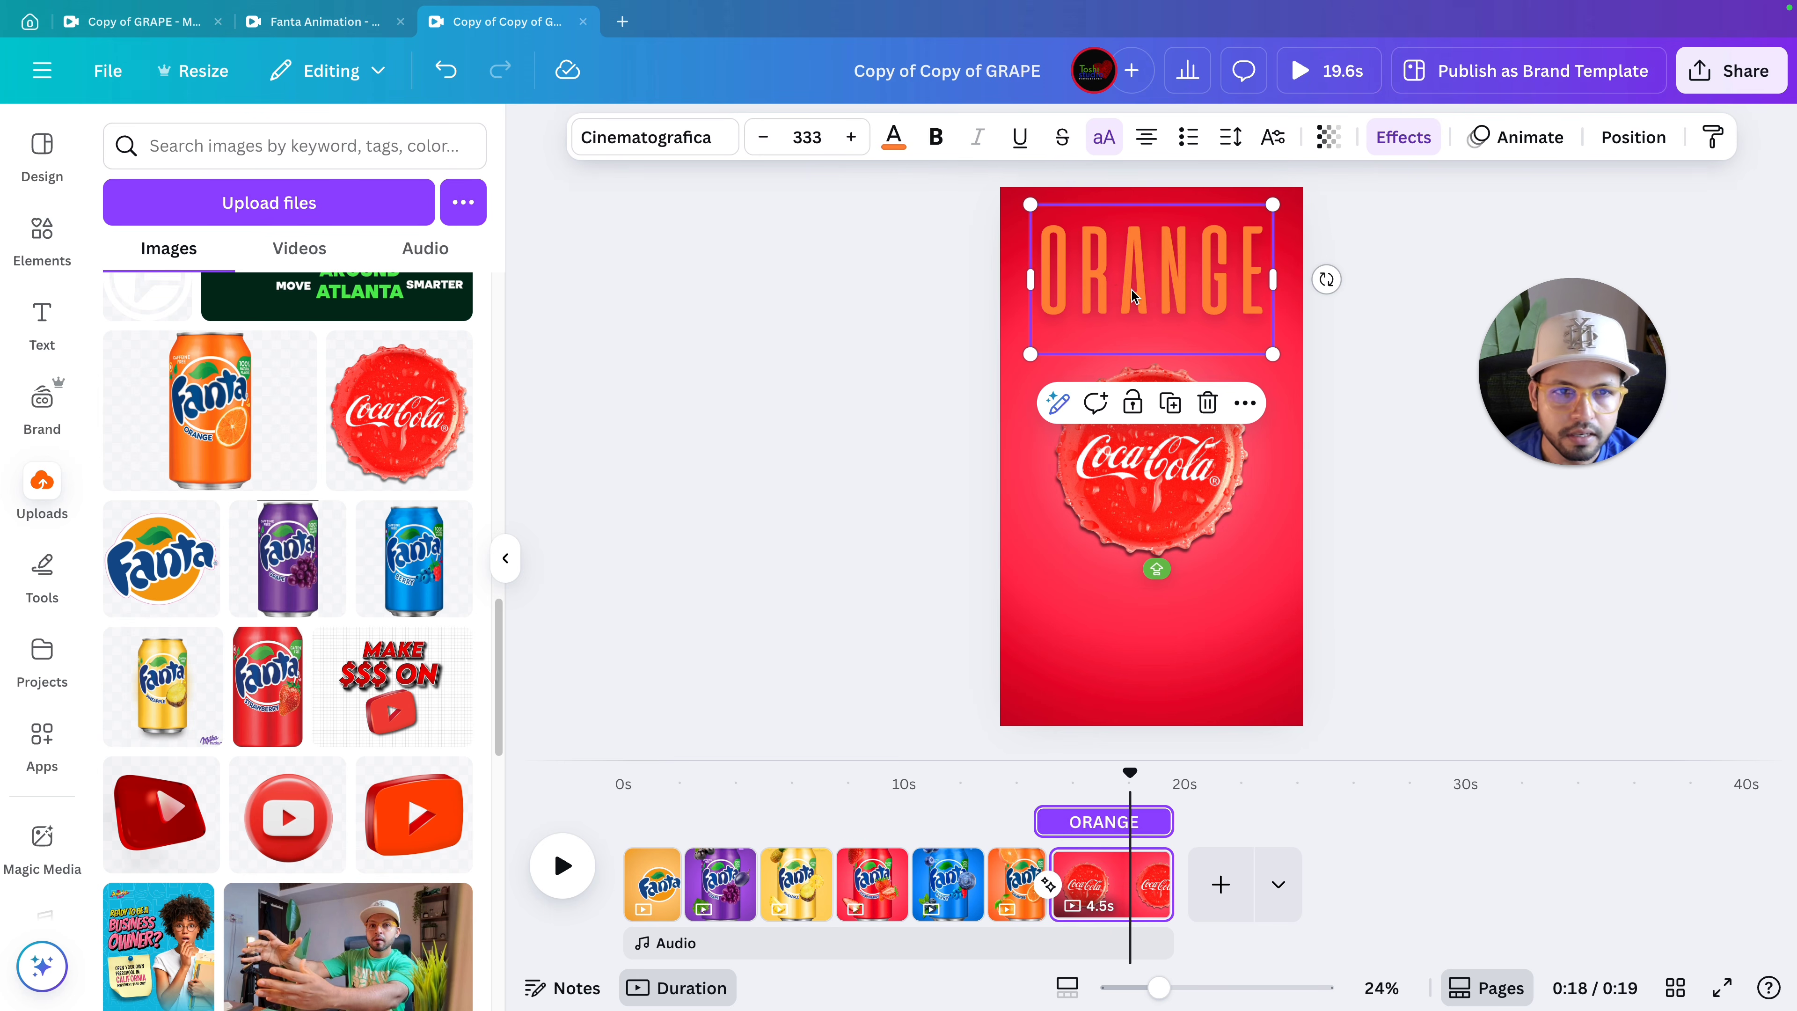
Change the pasted title to COCACOLA and resize it to size 229 so it fits on one line.
double_click(1131, 291)
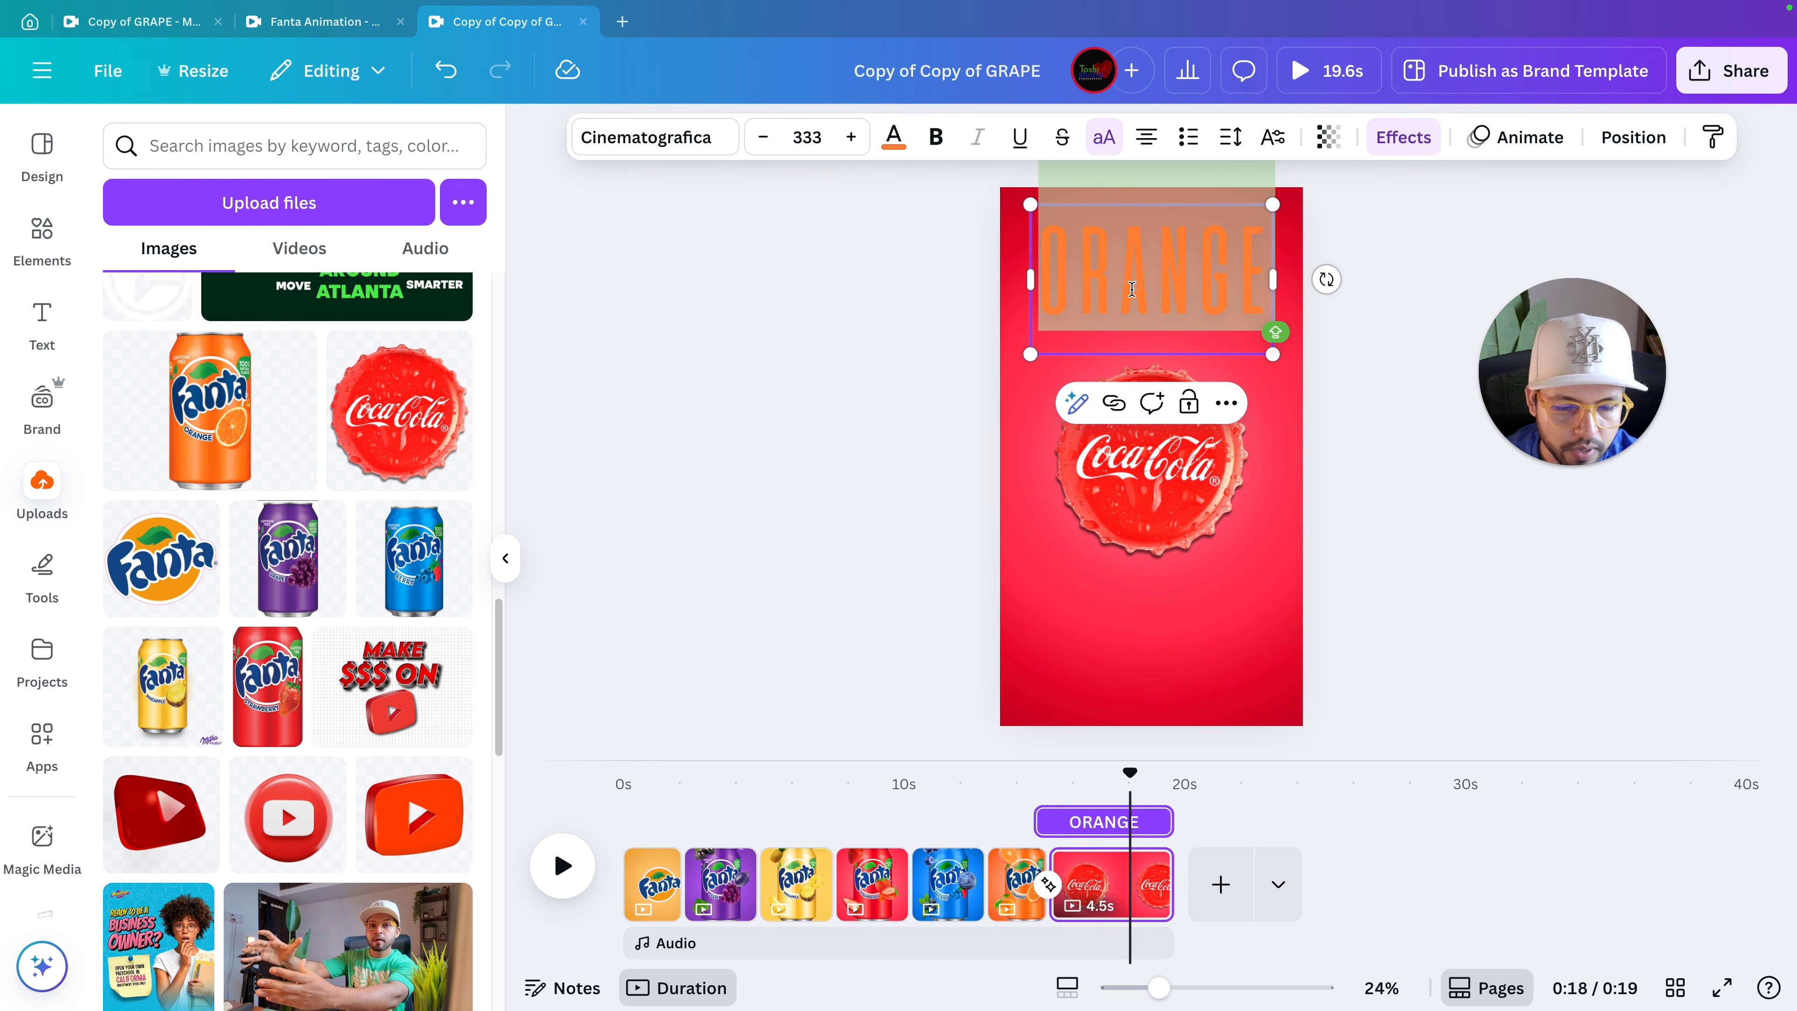
key("BackSpace")
type("C")
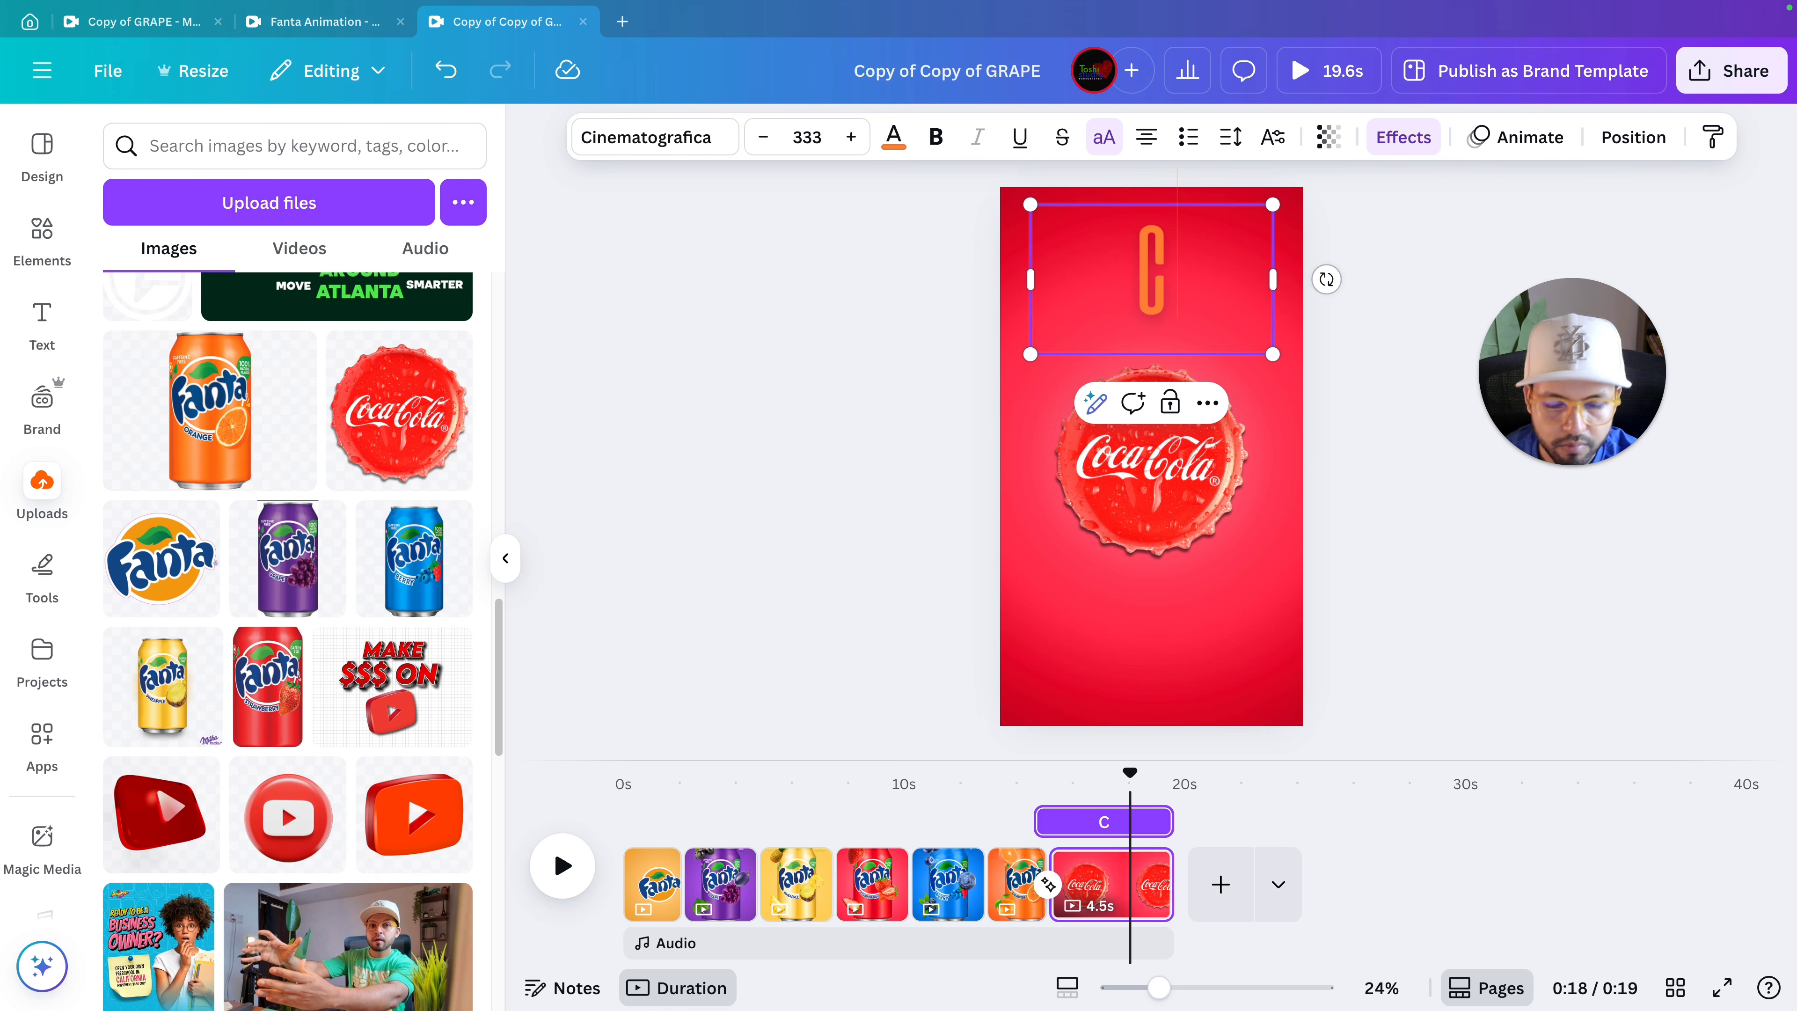
type("OCACOLA")
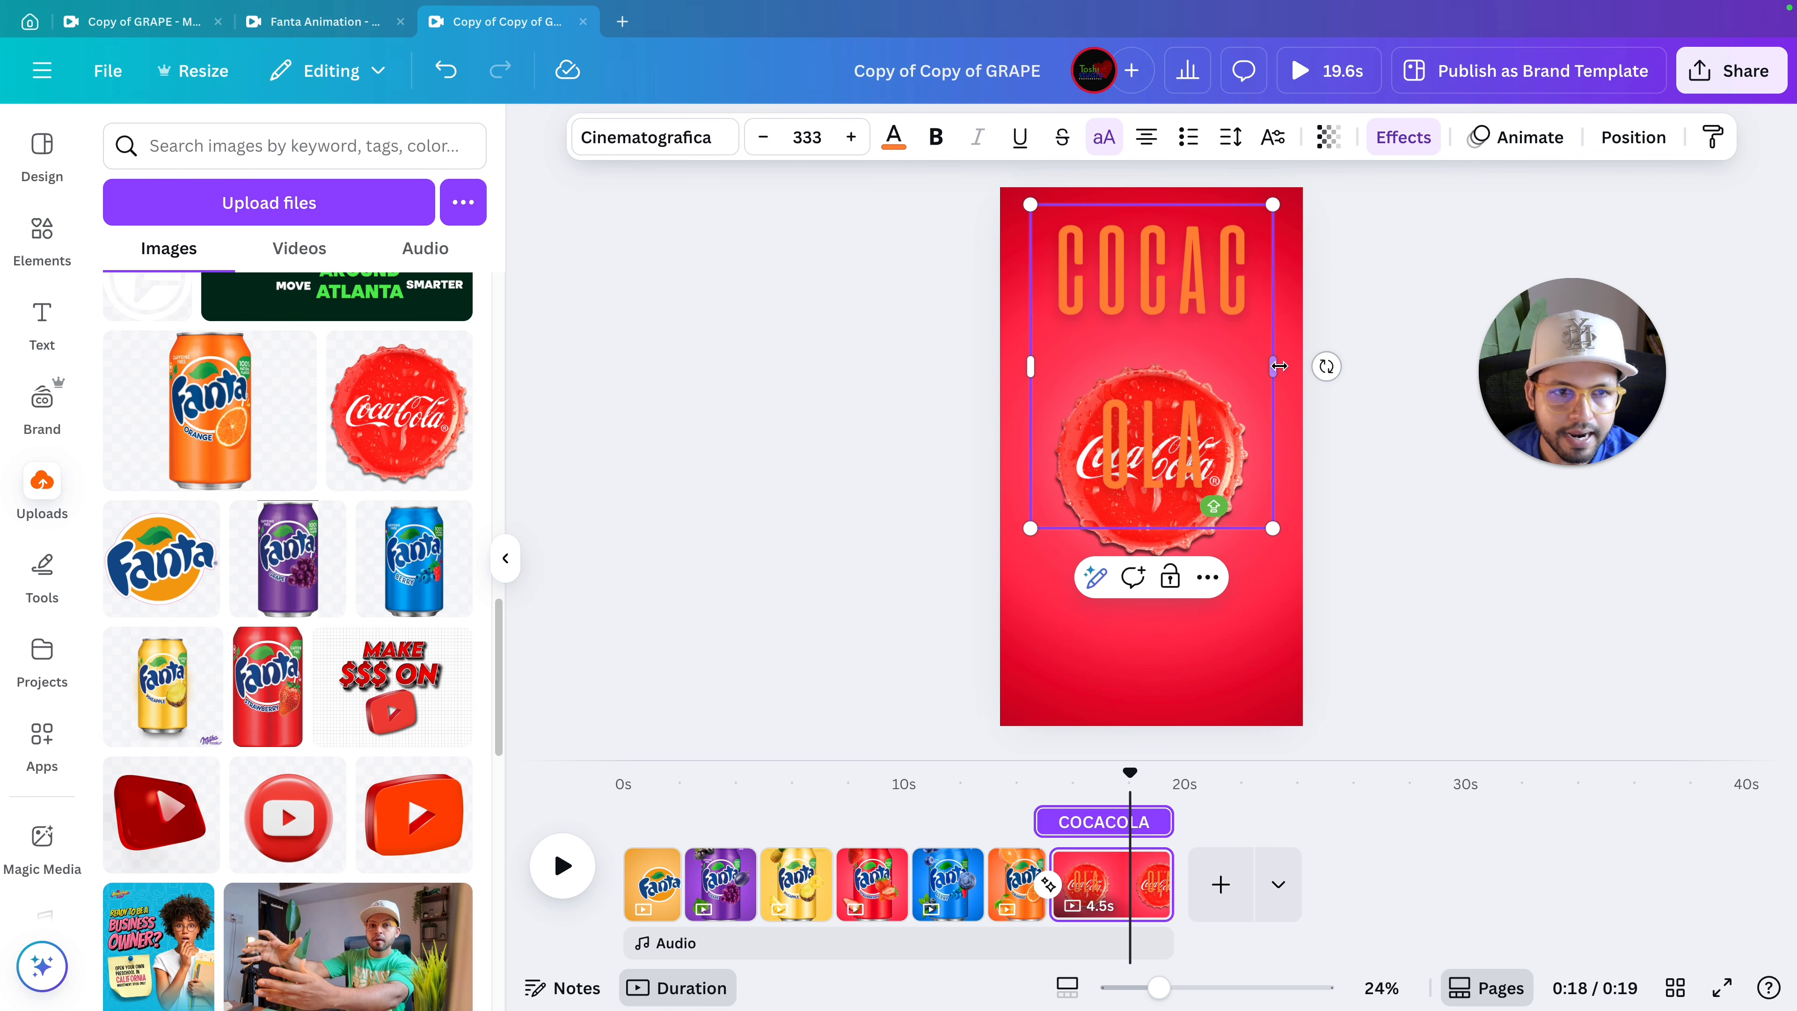
mouse_move(1279, 366)
left_mouse_down()
mouse_move(1386, 357)
mouse_move(1259, 339)
left_mouse_up()
left_click(1387, 372)
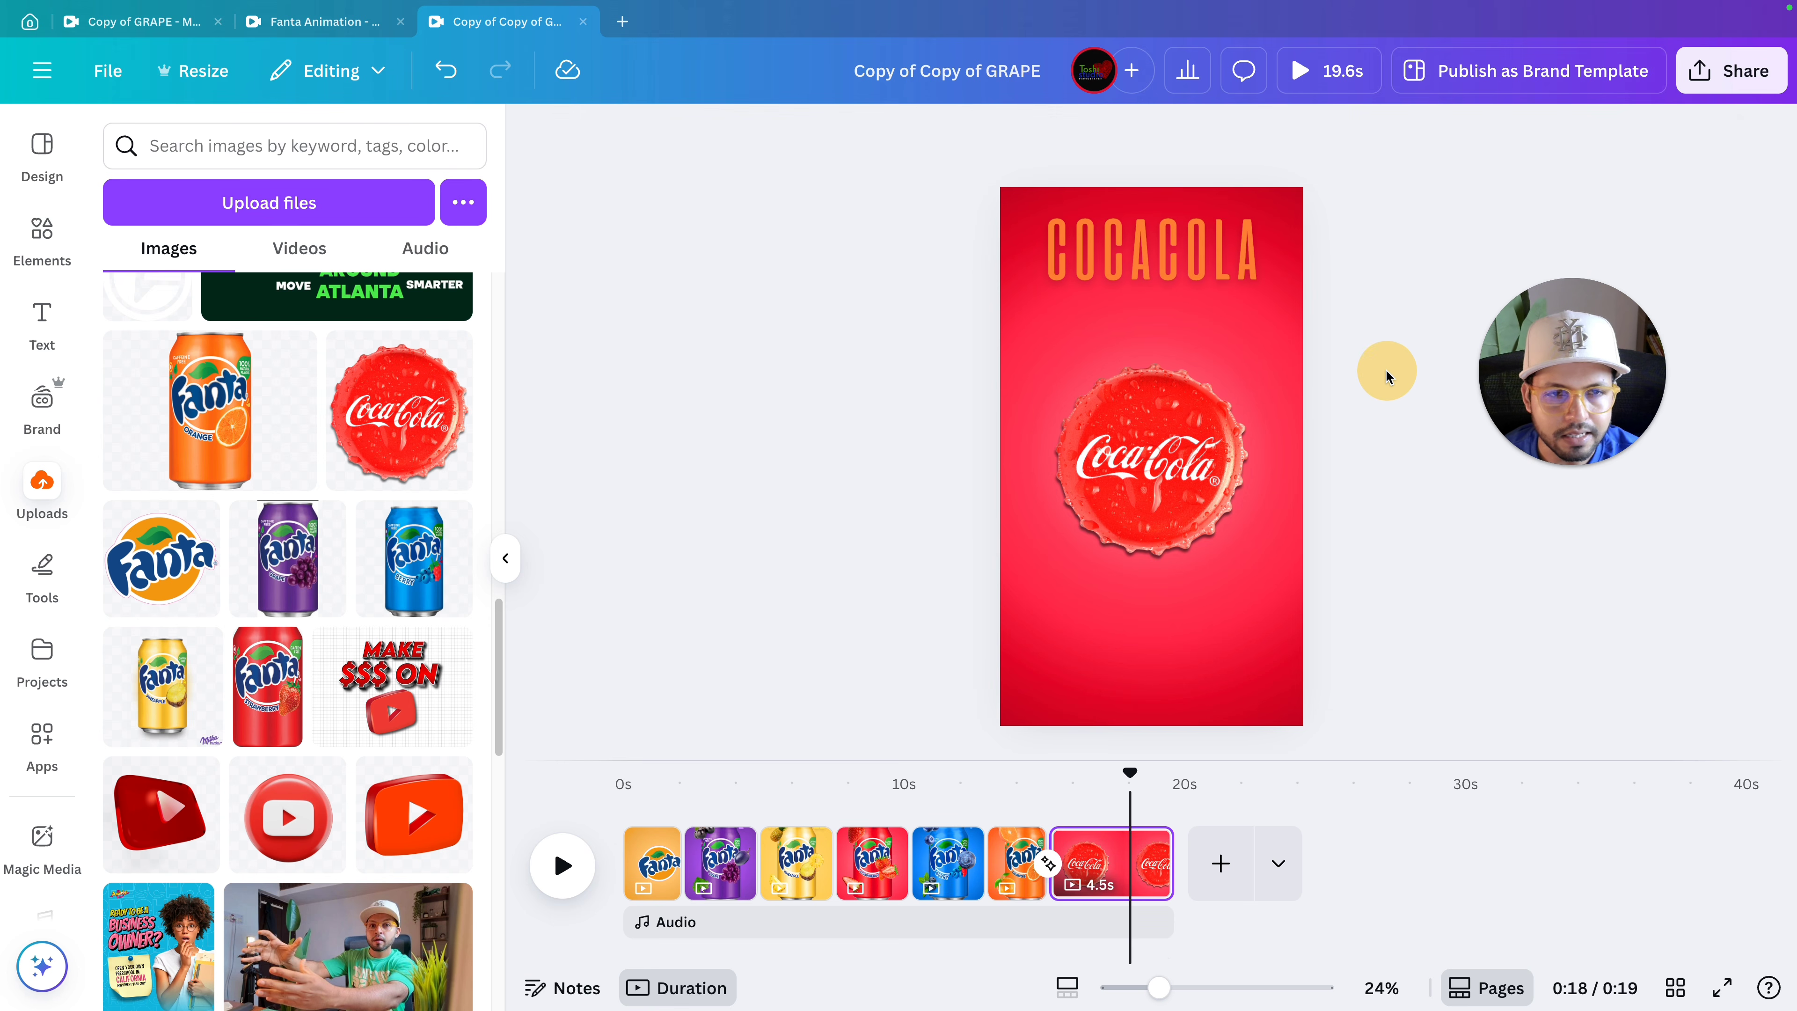
Center the COCACOLA title horizontally near the page's upper edge, above the bottle cap.
scroll(1386, 368, "up", 2)
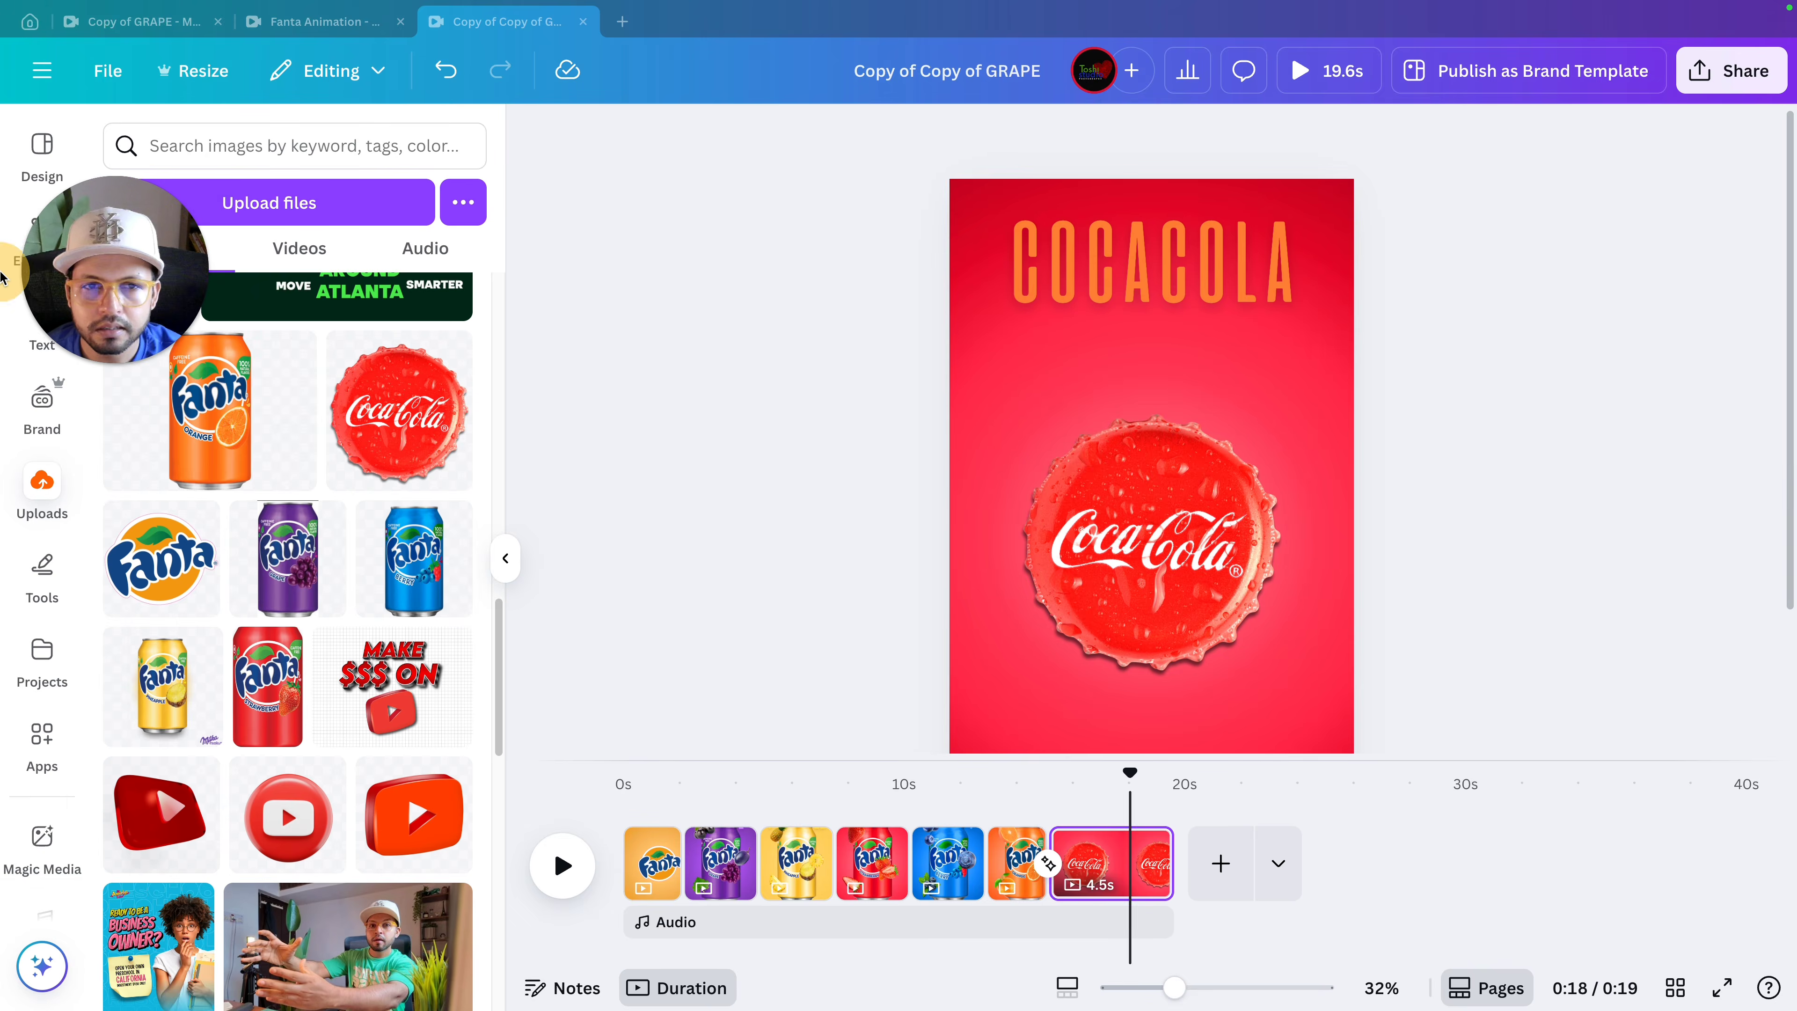
left_click_drag(1132, 269, 1139, 269)
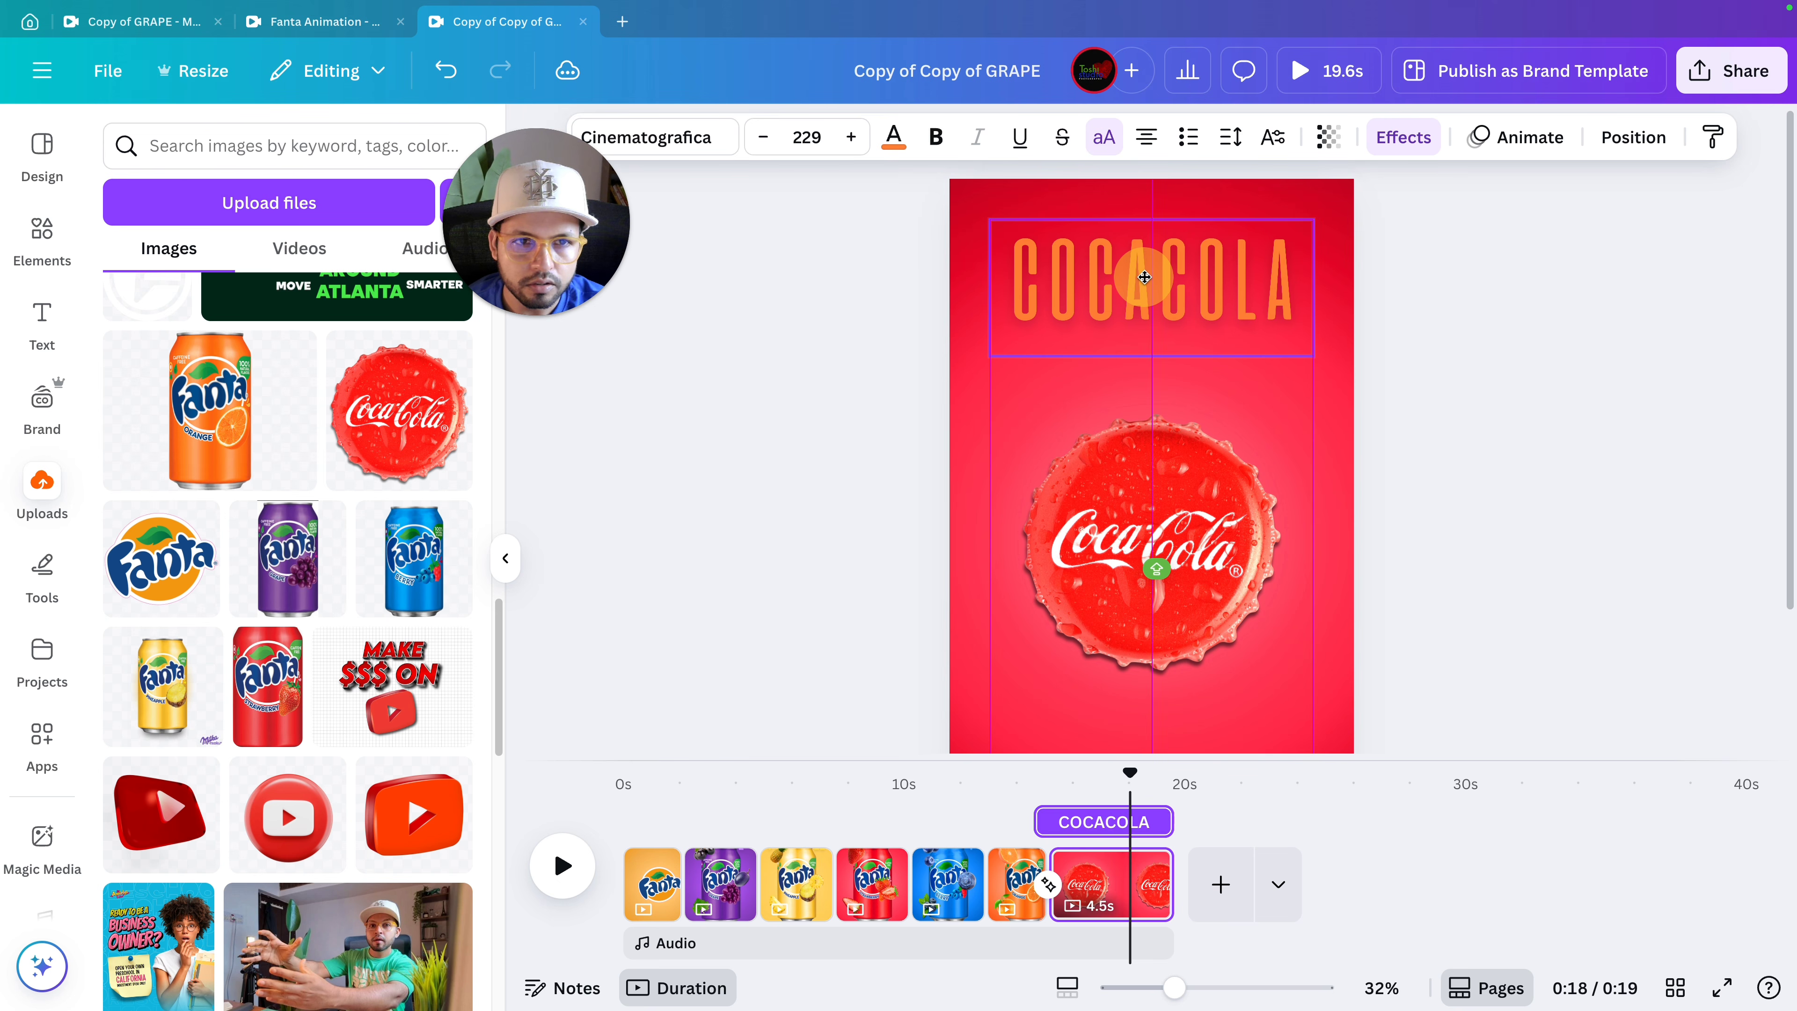
left_click(1414, 330)
left_click_drag(1253, 312, 1252, 287)
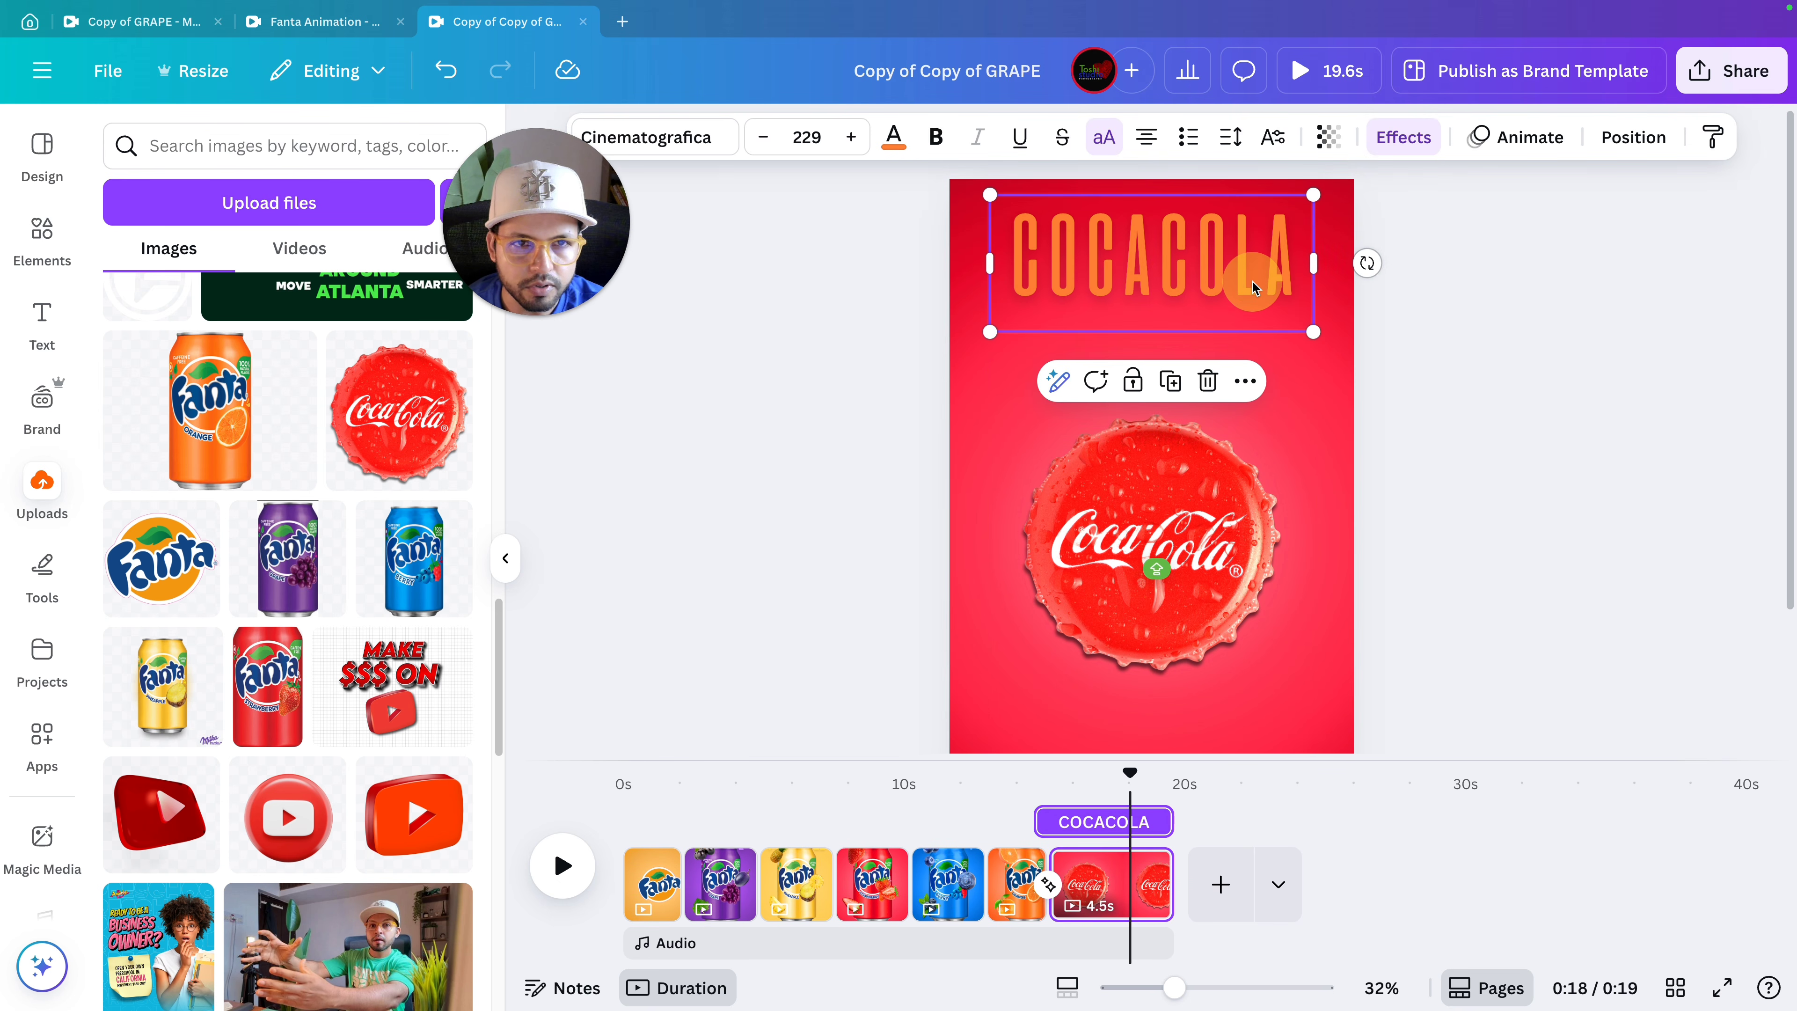
Recolor the COCACOLA title in a red sampled from the bottle cap with the color picker.
left_click(894, 137)
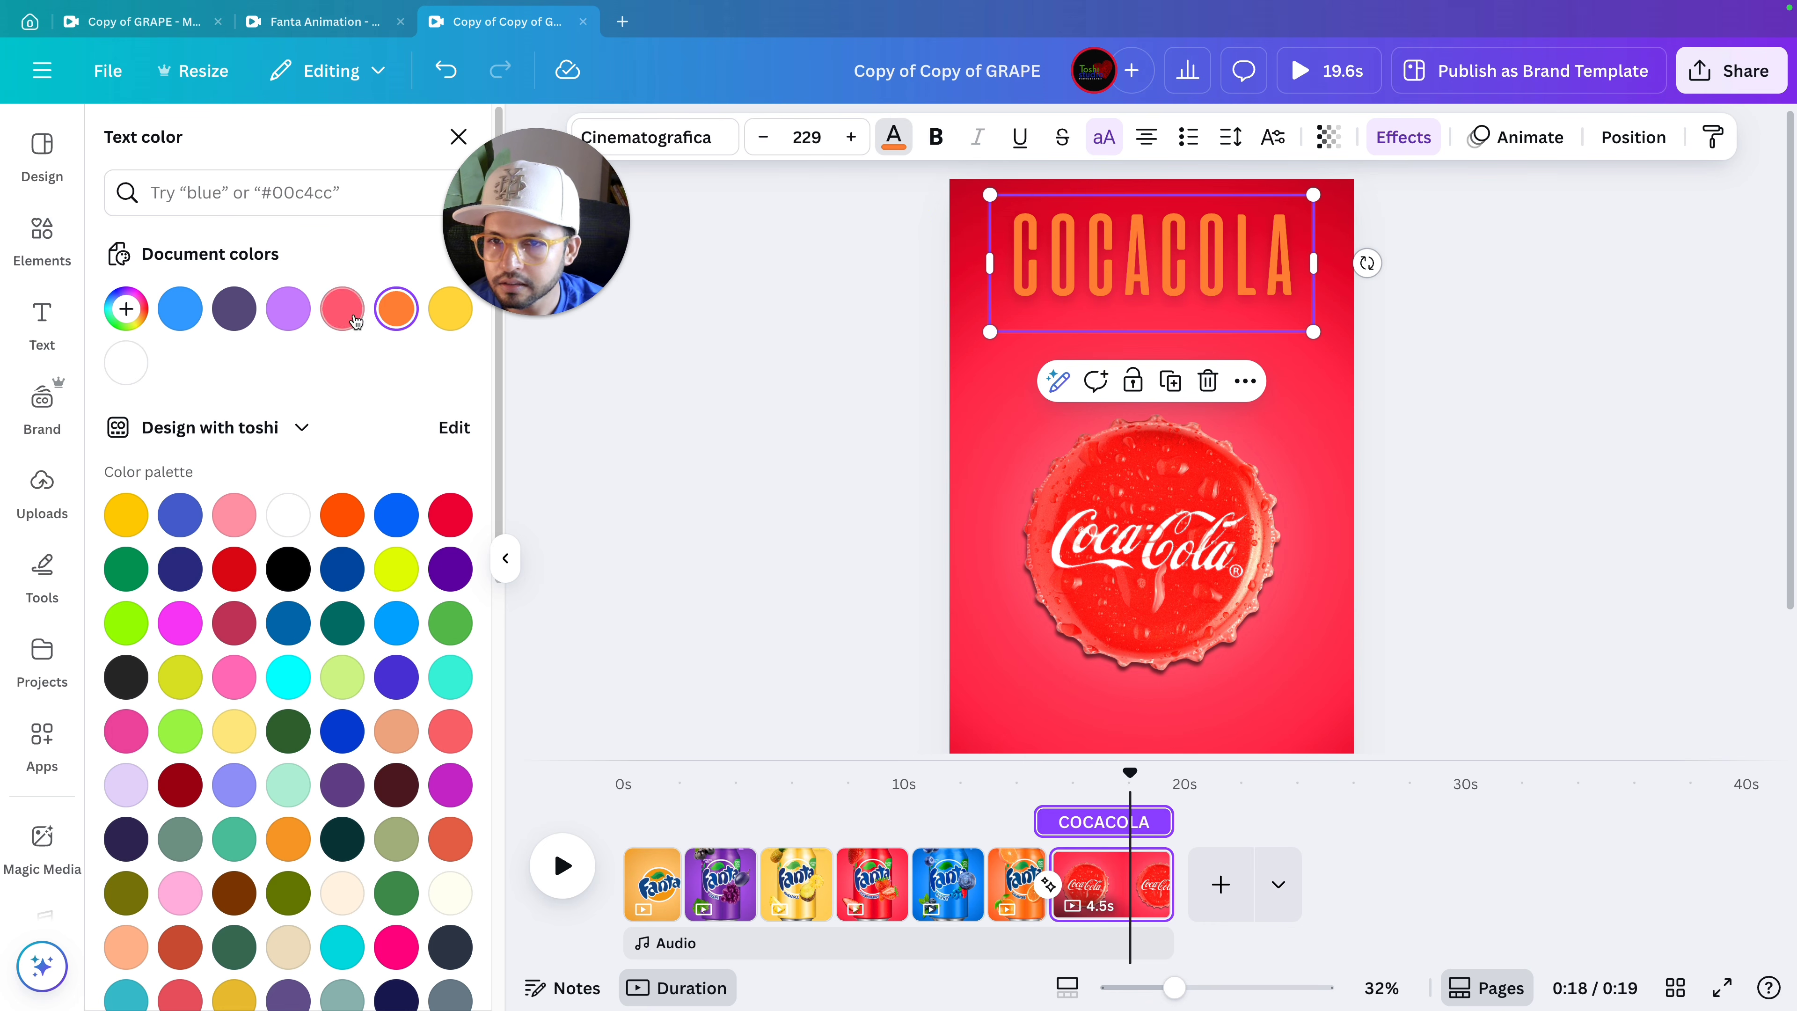
left_click(126, 308)
left_click(426, 559)
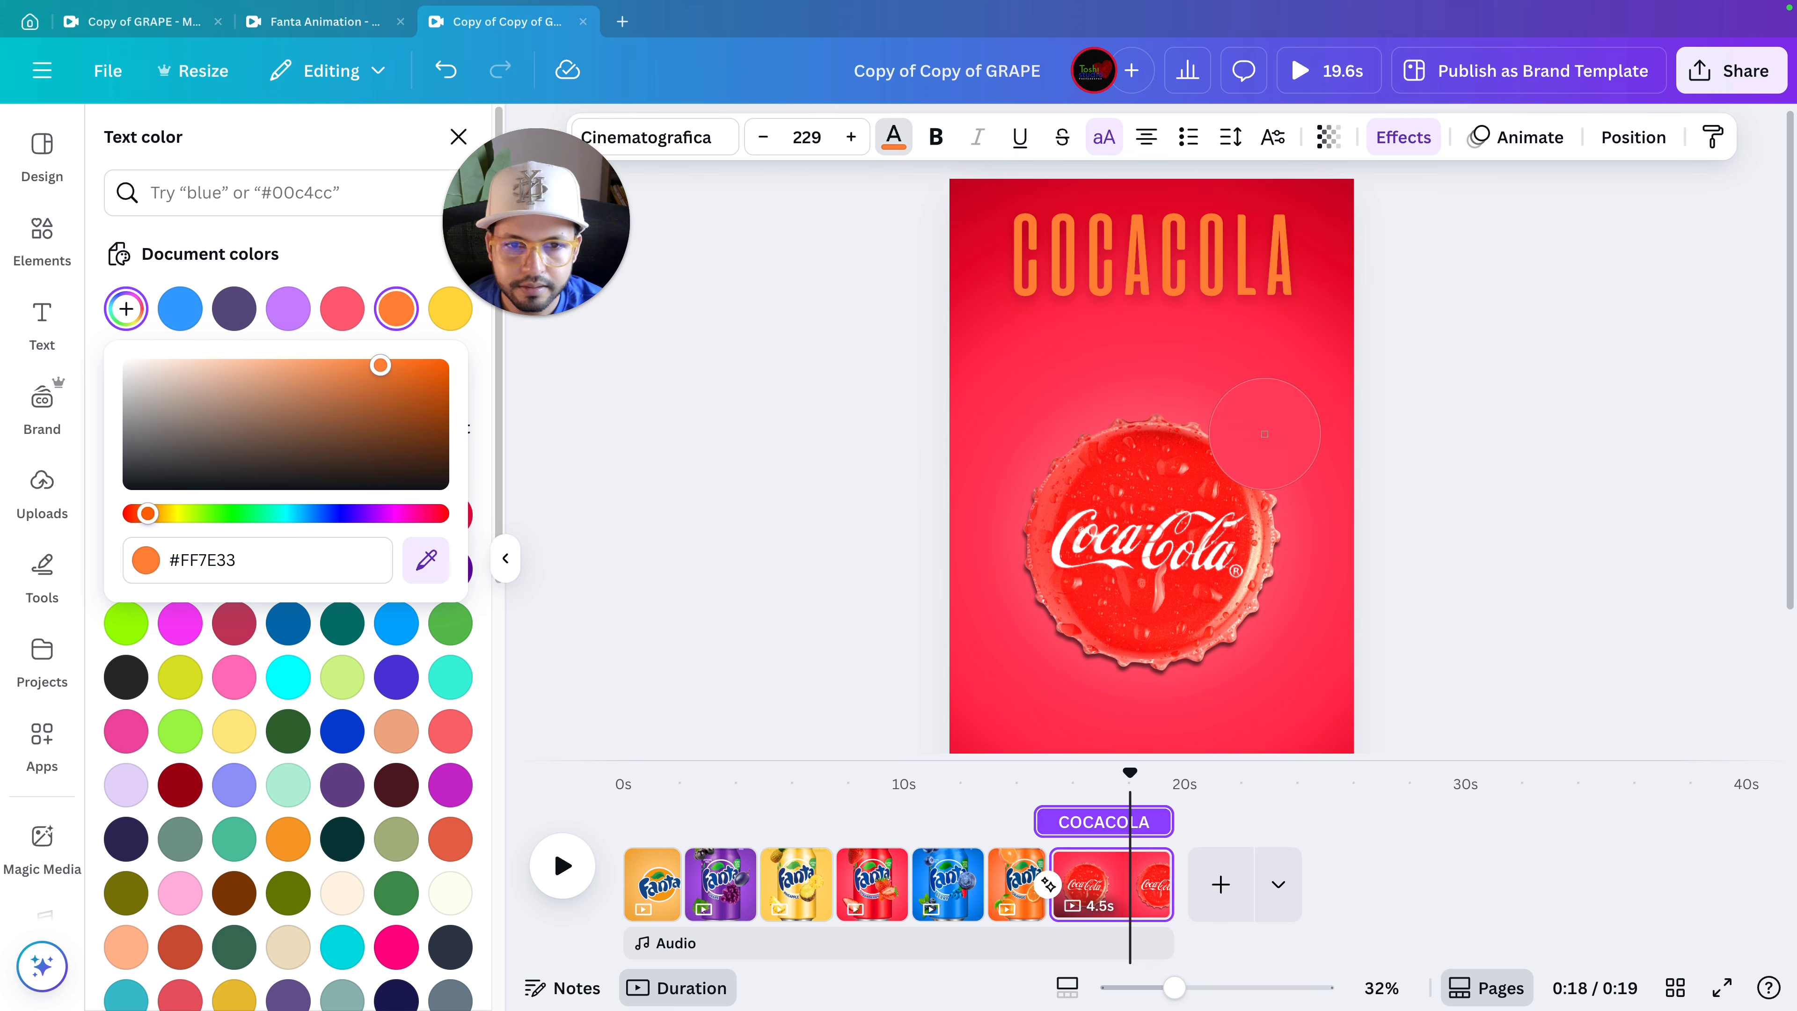
left_click(1118, 496)
left_click(792, 430)
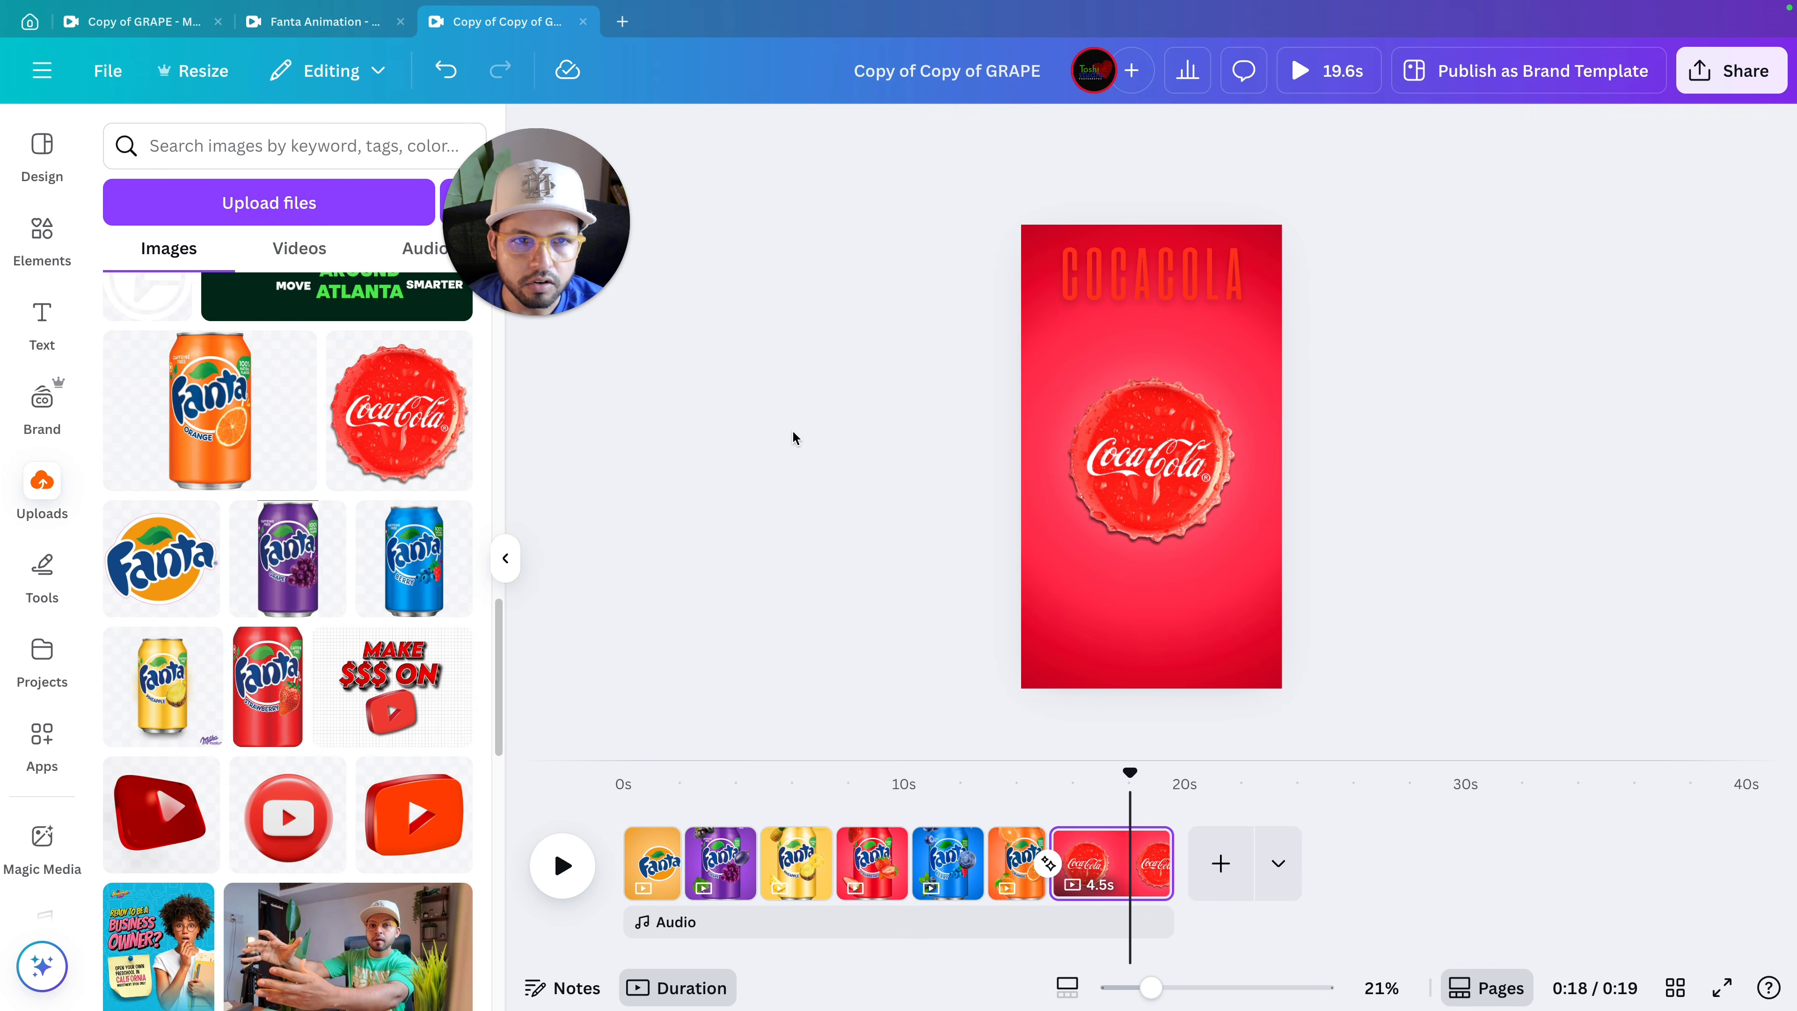
Duplicate the COCACOLA title repeatedly down the page to form seven evenly spaced, centered rows.
scroll(794, 431, "up", 3)
scroll(793, 432, "down", 2)
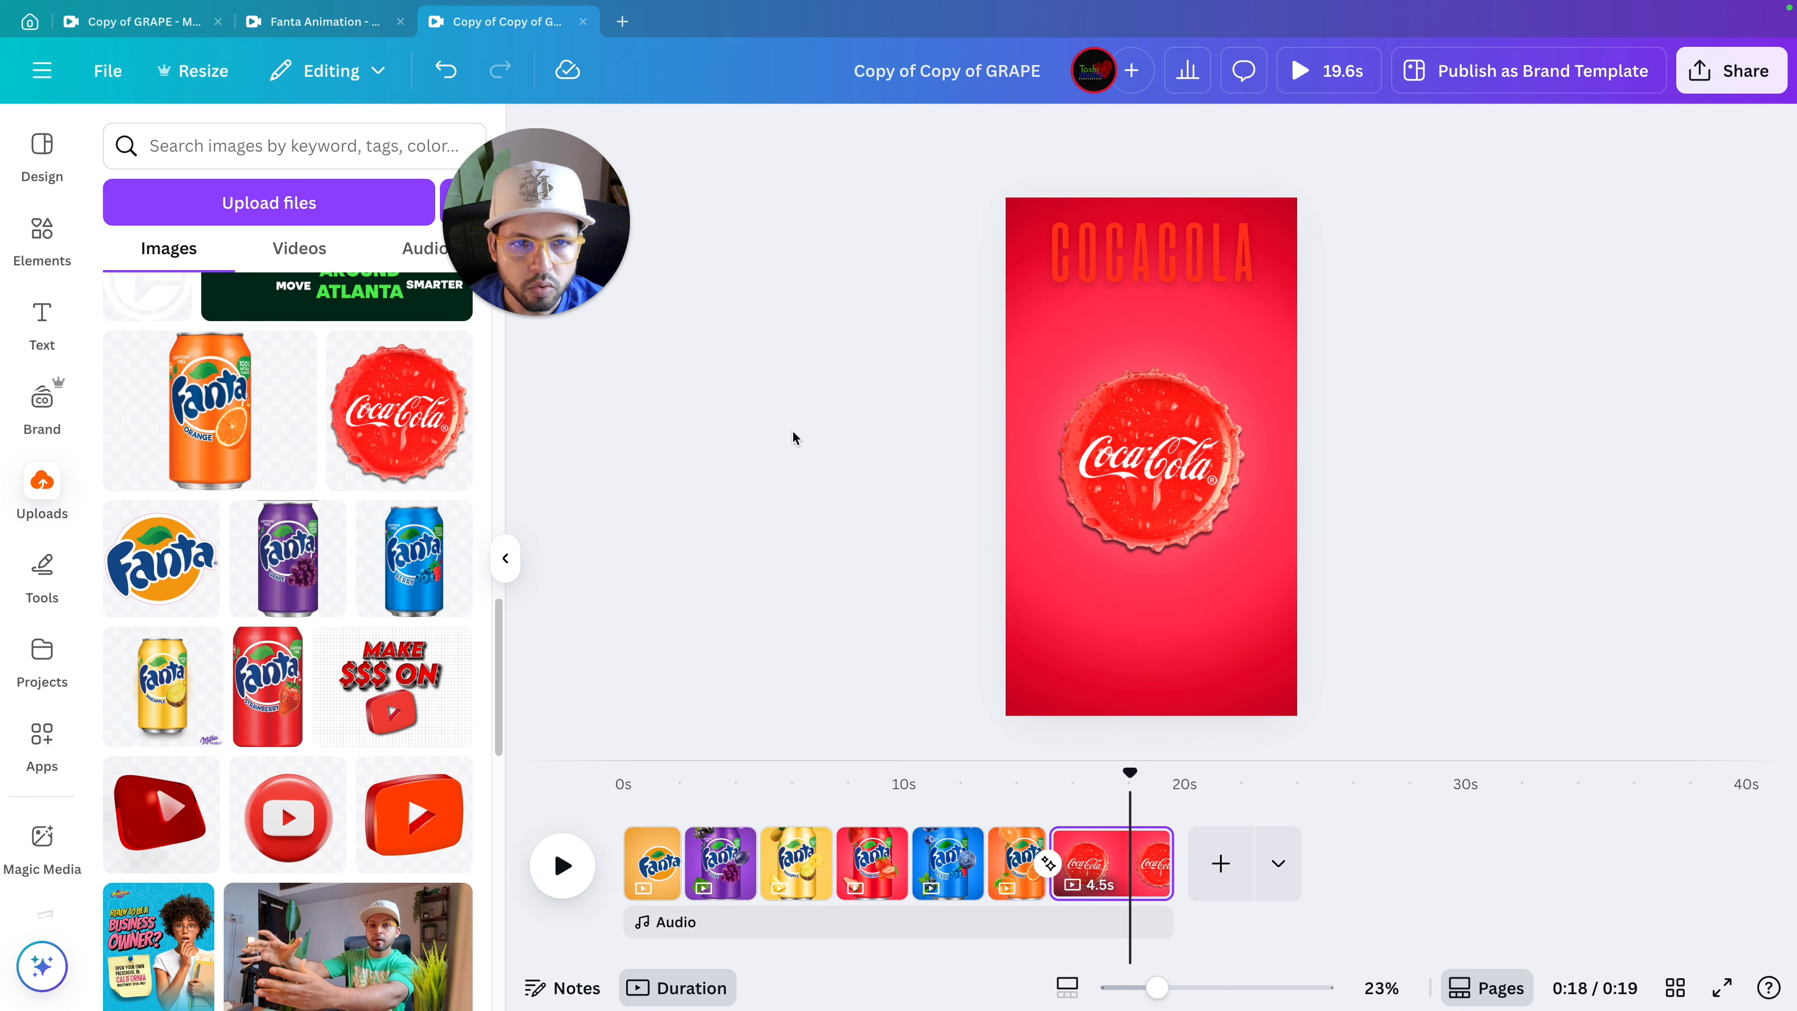
left_click_drag(1089, 278, 1083, 339)
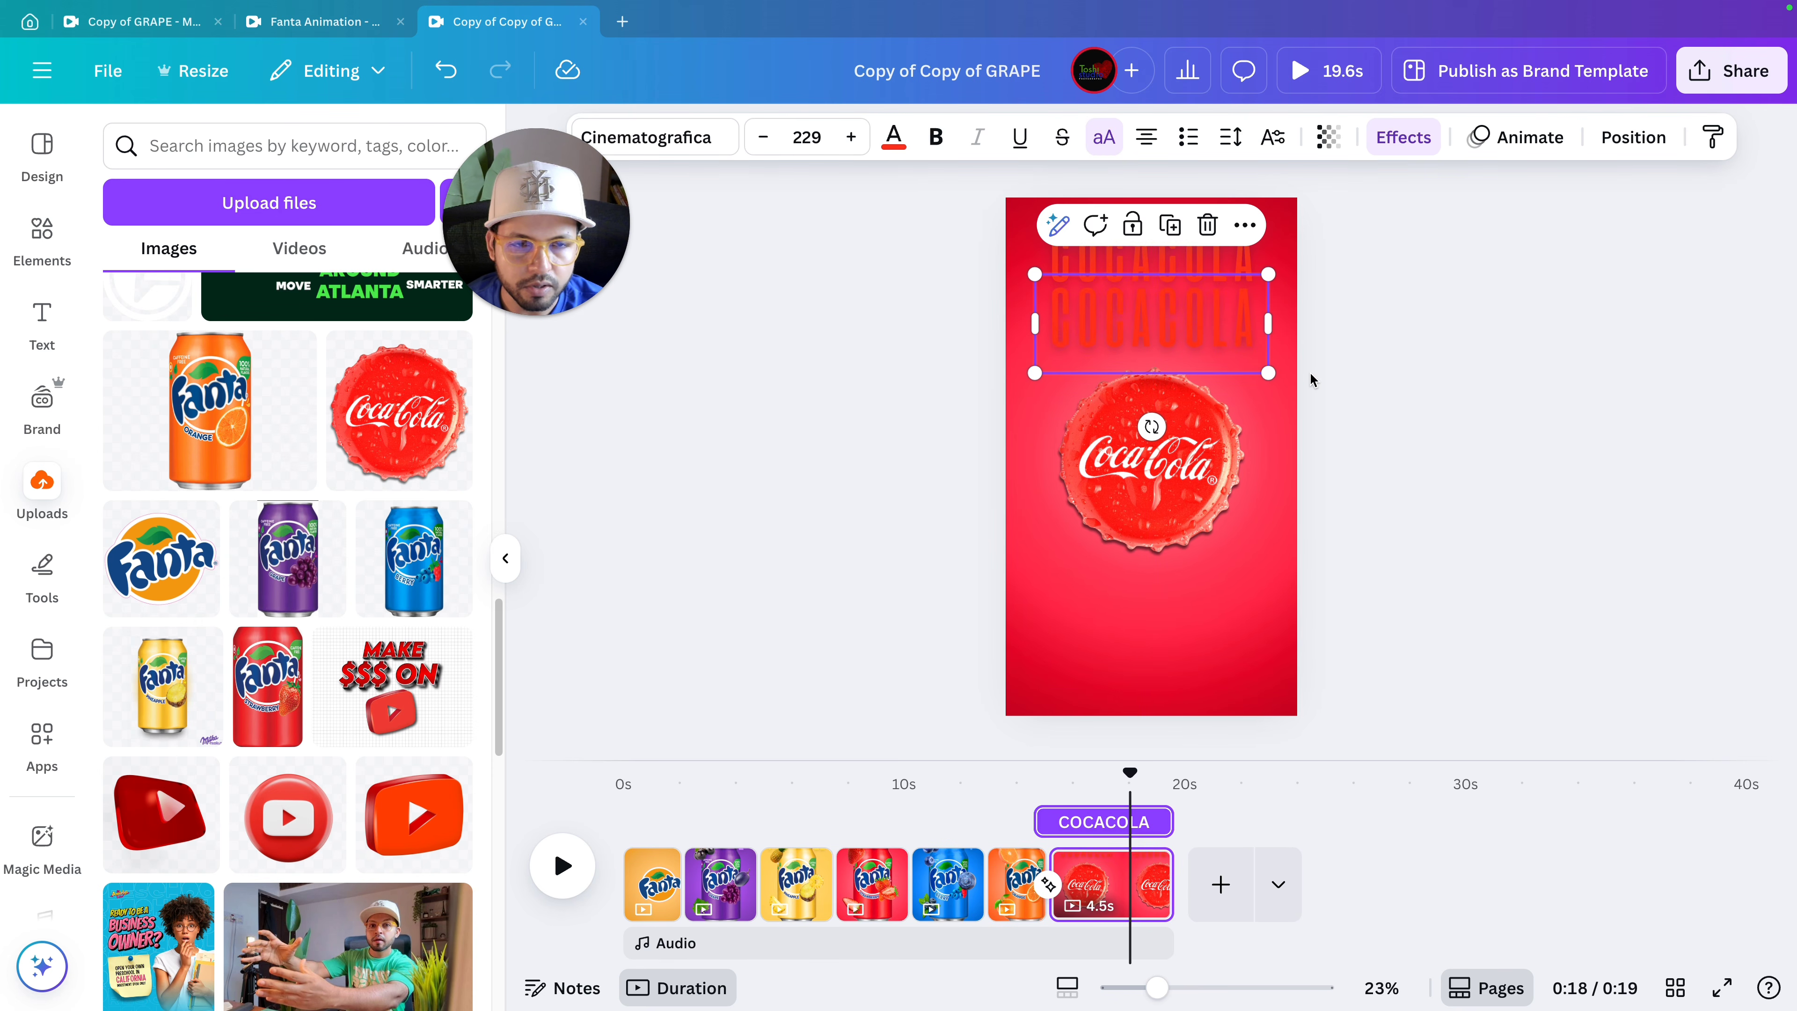
scroll(1297, 380, "down", 3)
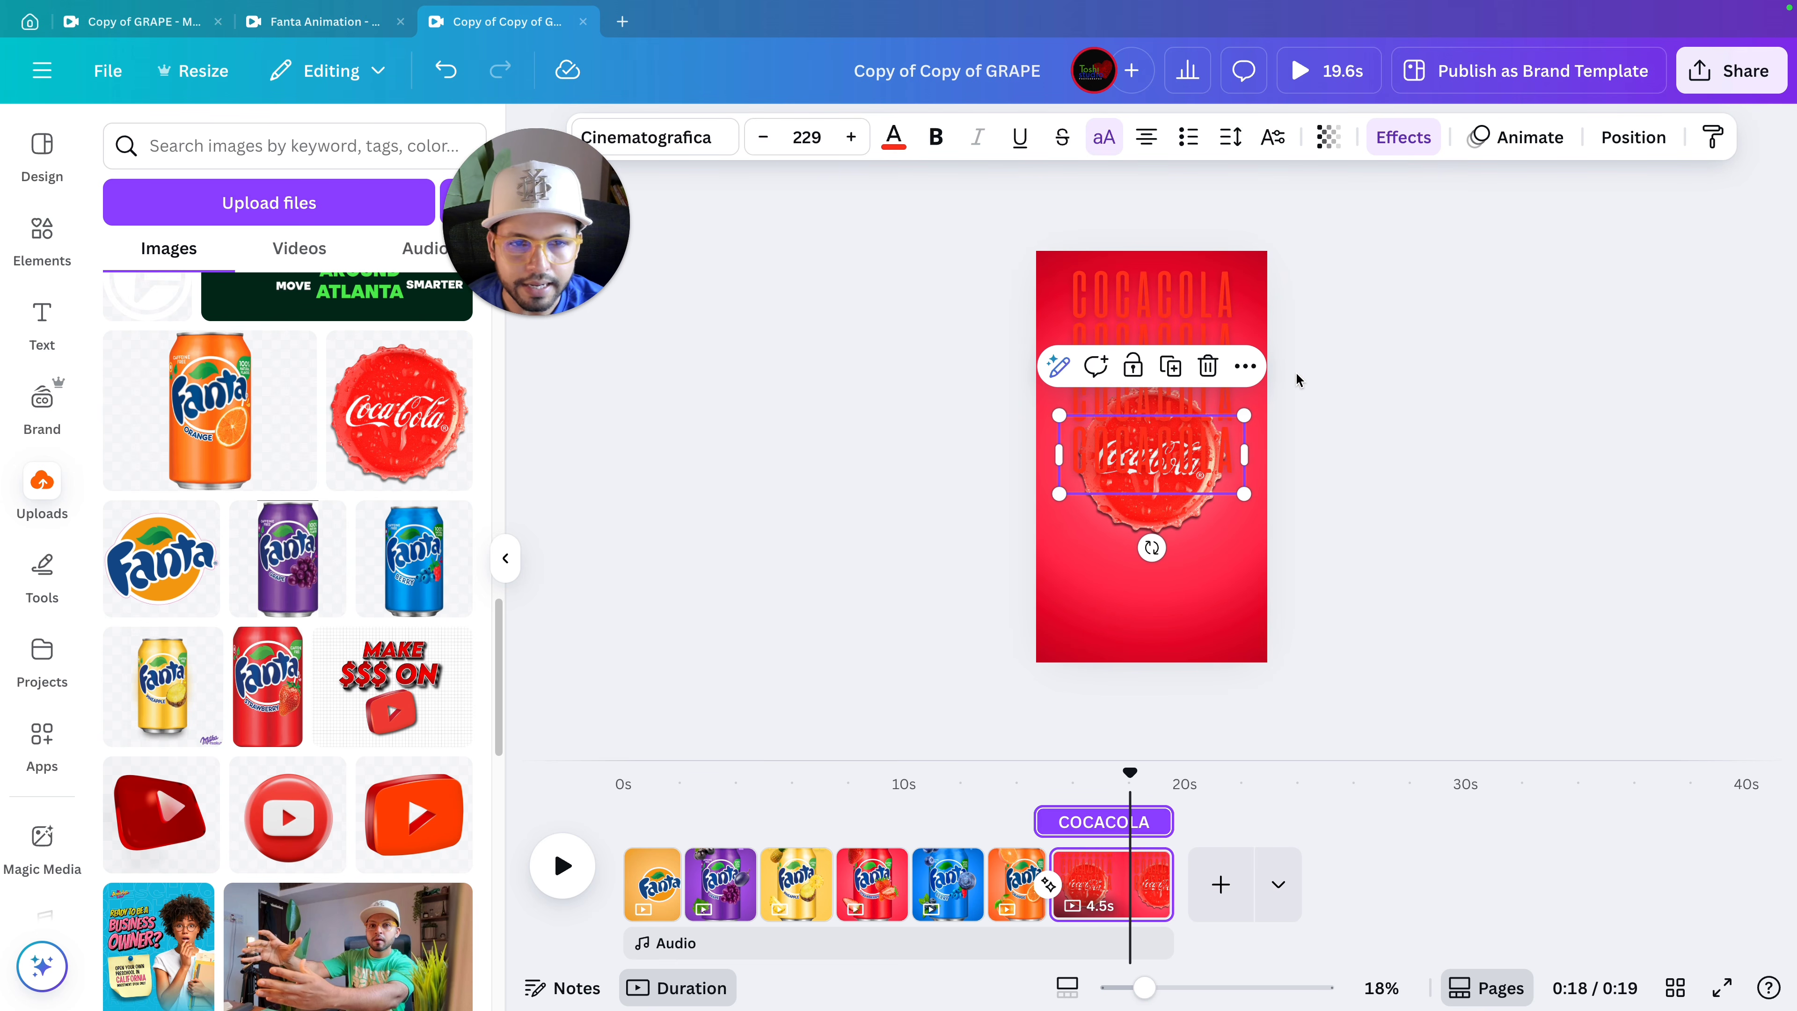
key("ctrl+d")
key("ctrl+d")
key("ctrl+d")
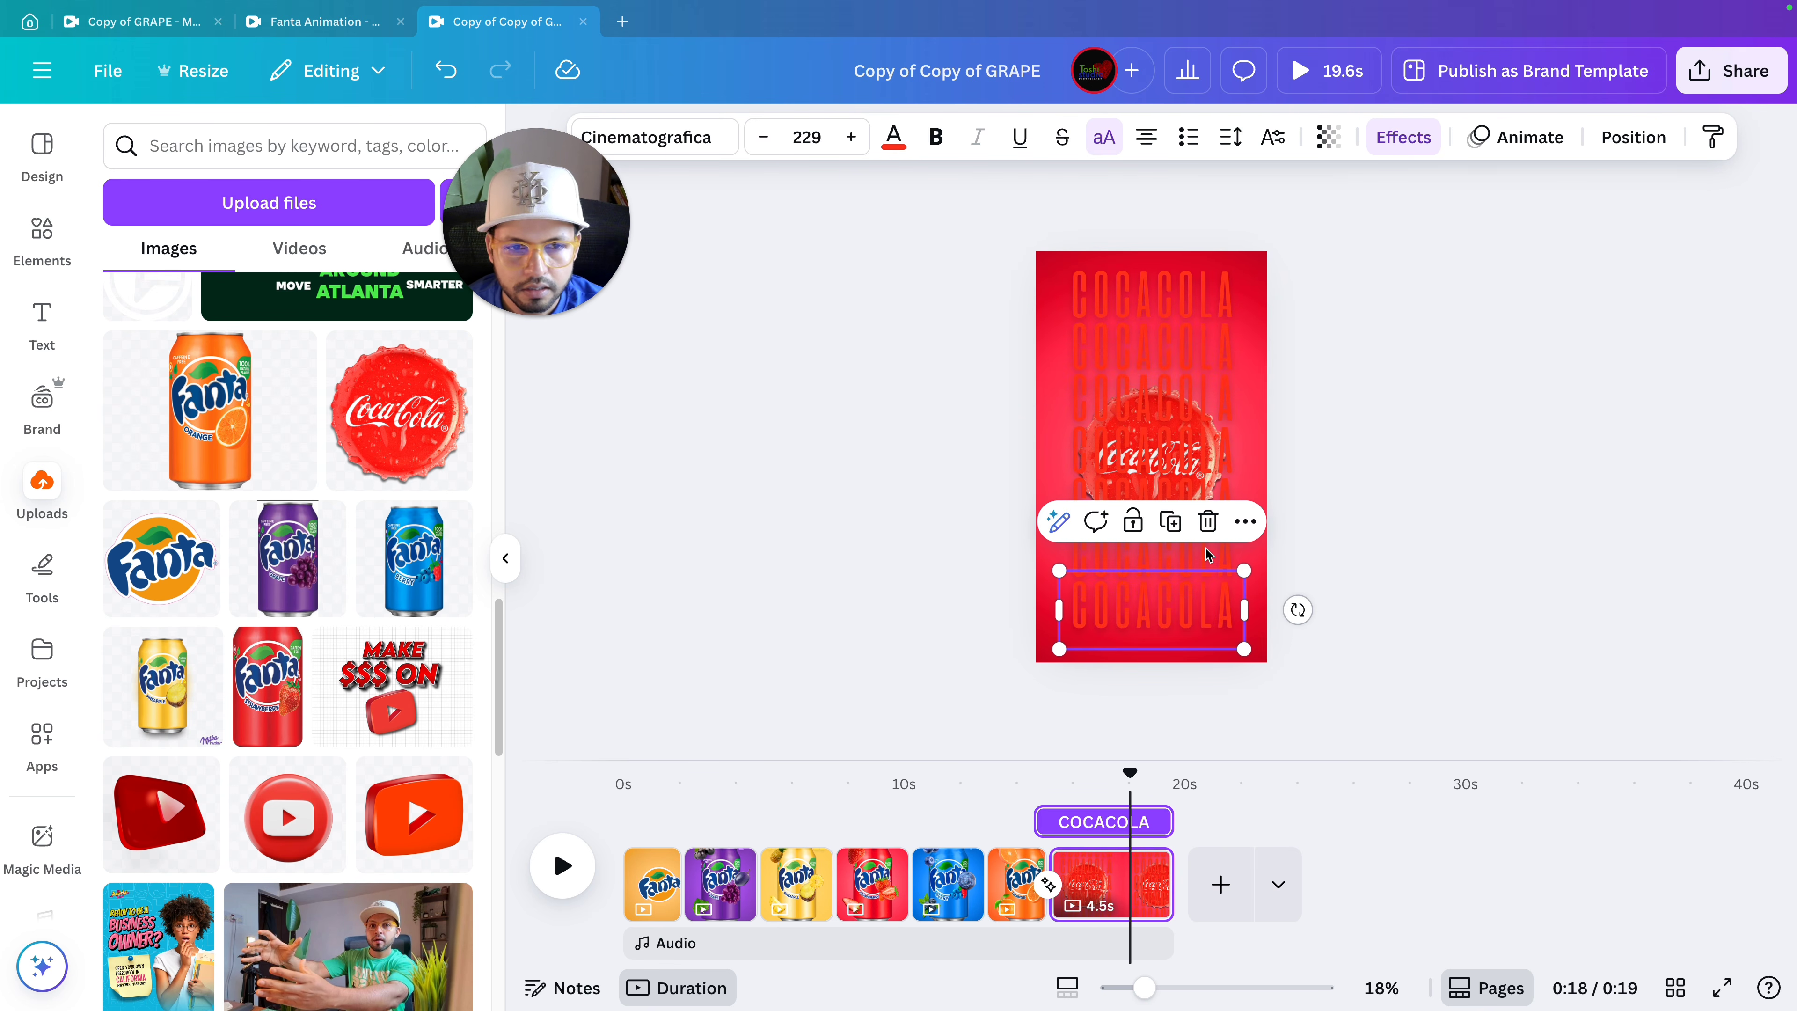
left_click(1291, 514)
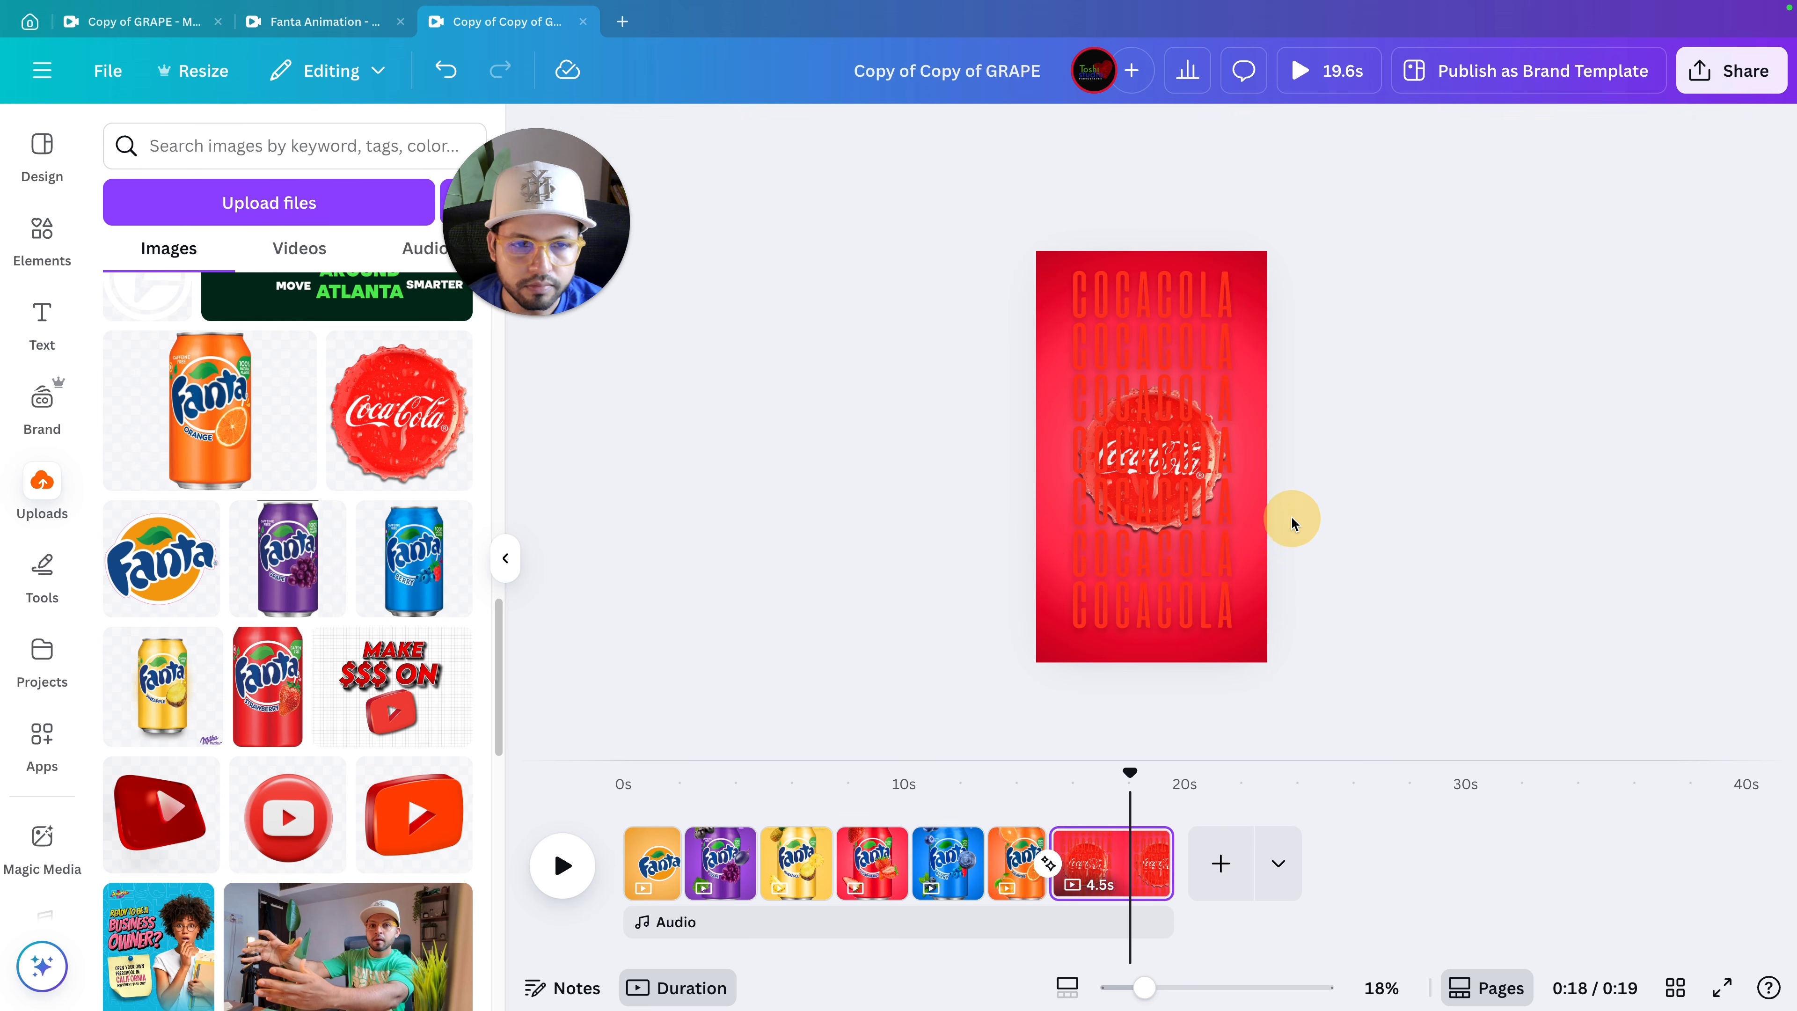
left_click(1234, 549)
left_click(1352, 503)
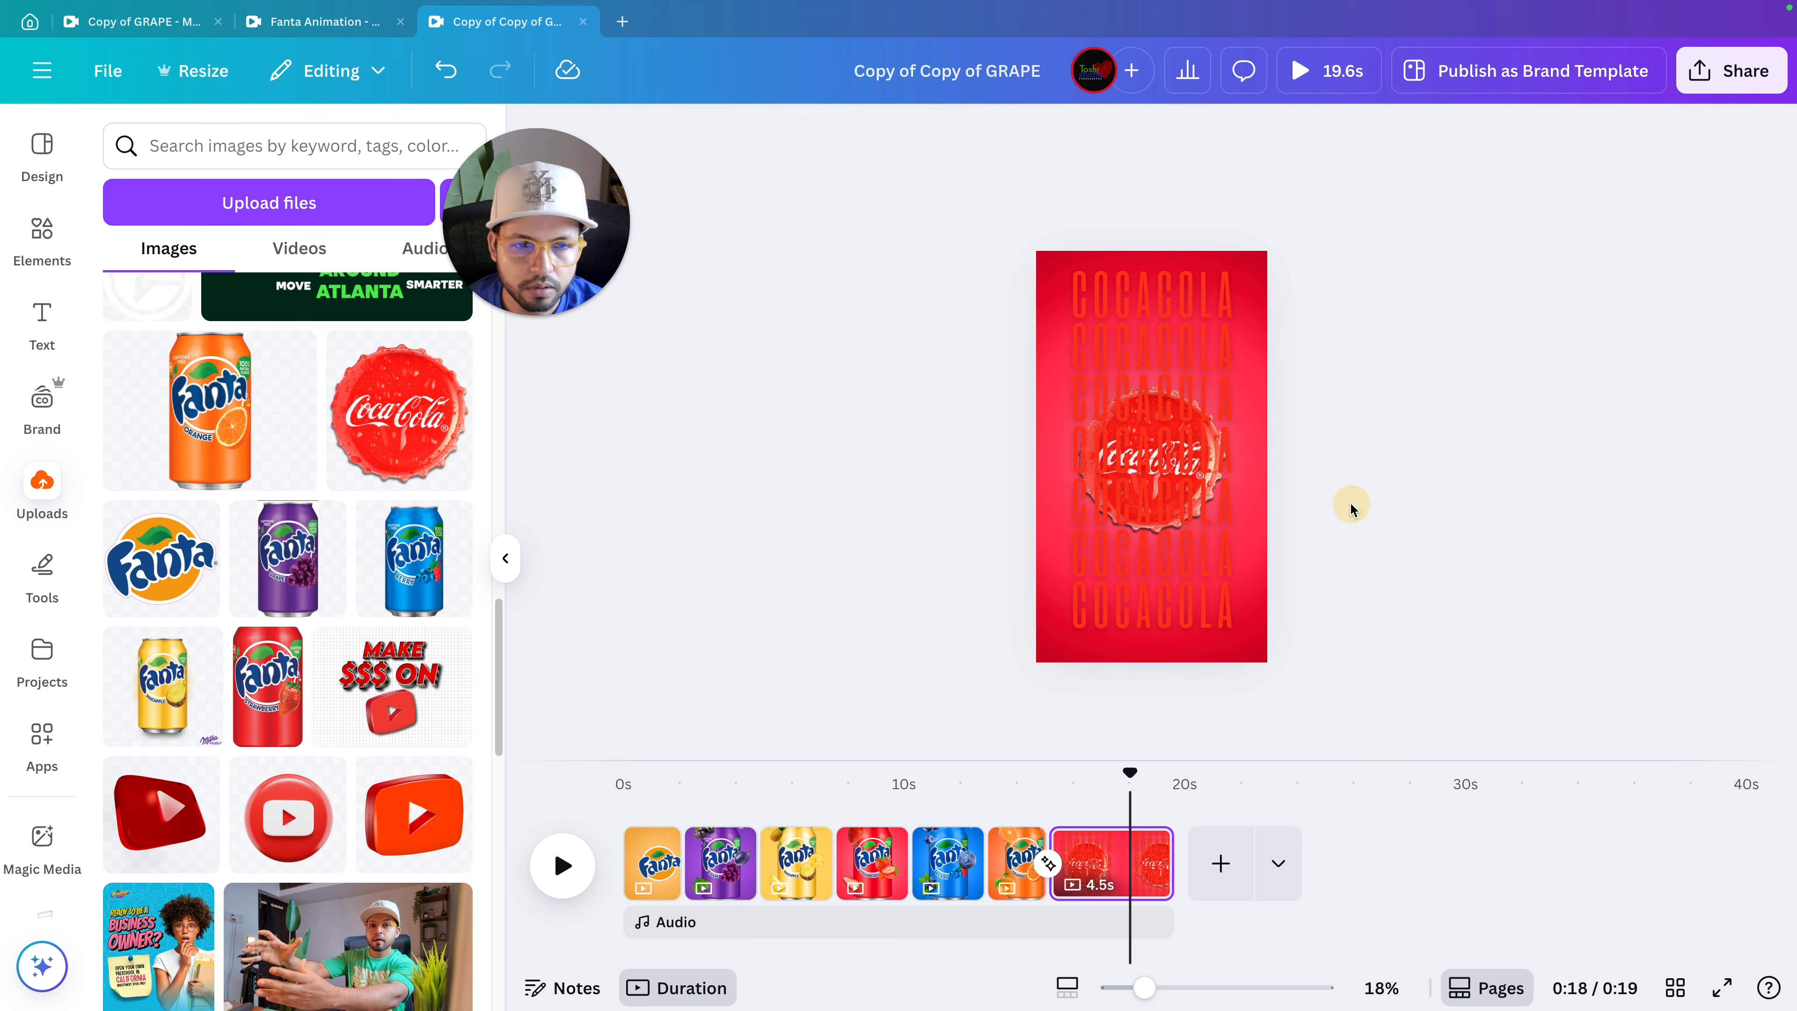
Select all seven COCACOLA titles and send them to the back, behind the bottle cap.
scroll(1352, 504, "down", 2)
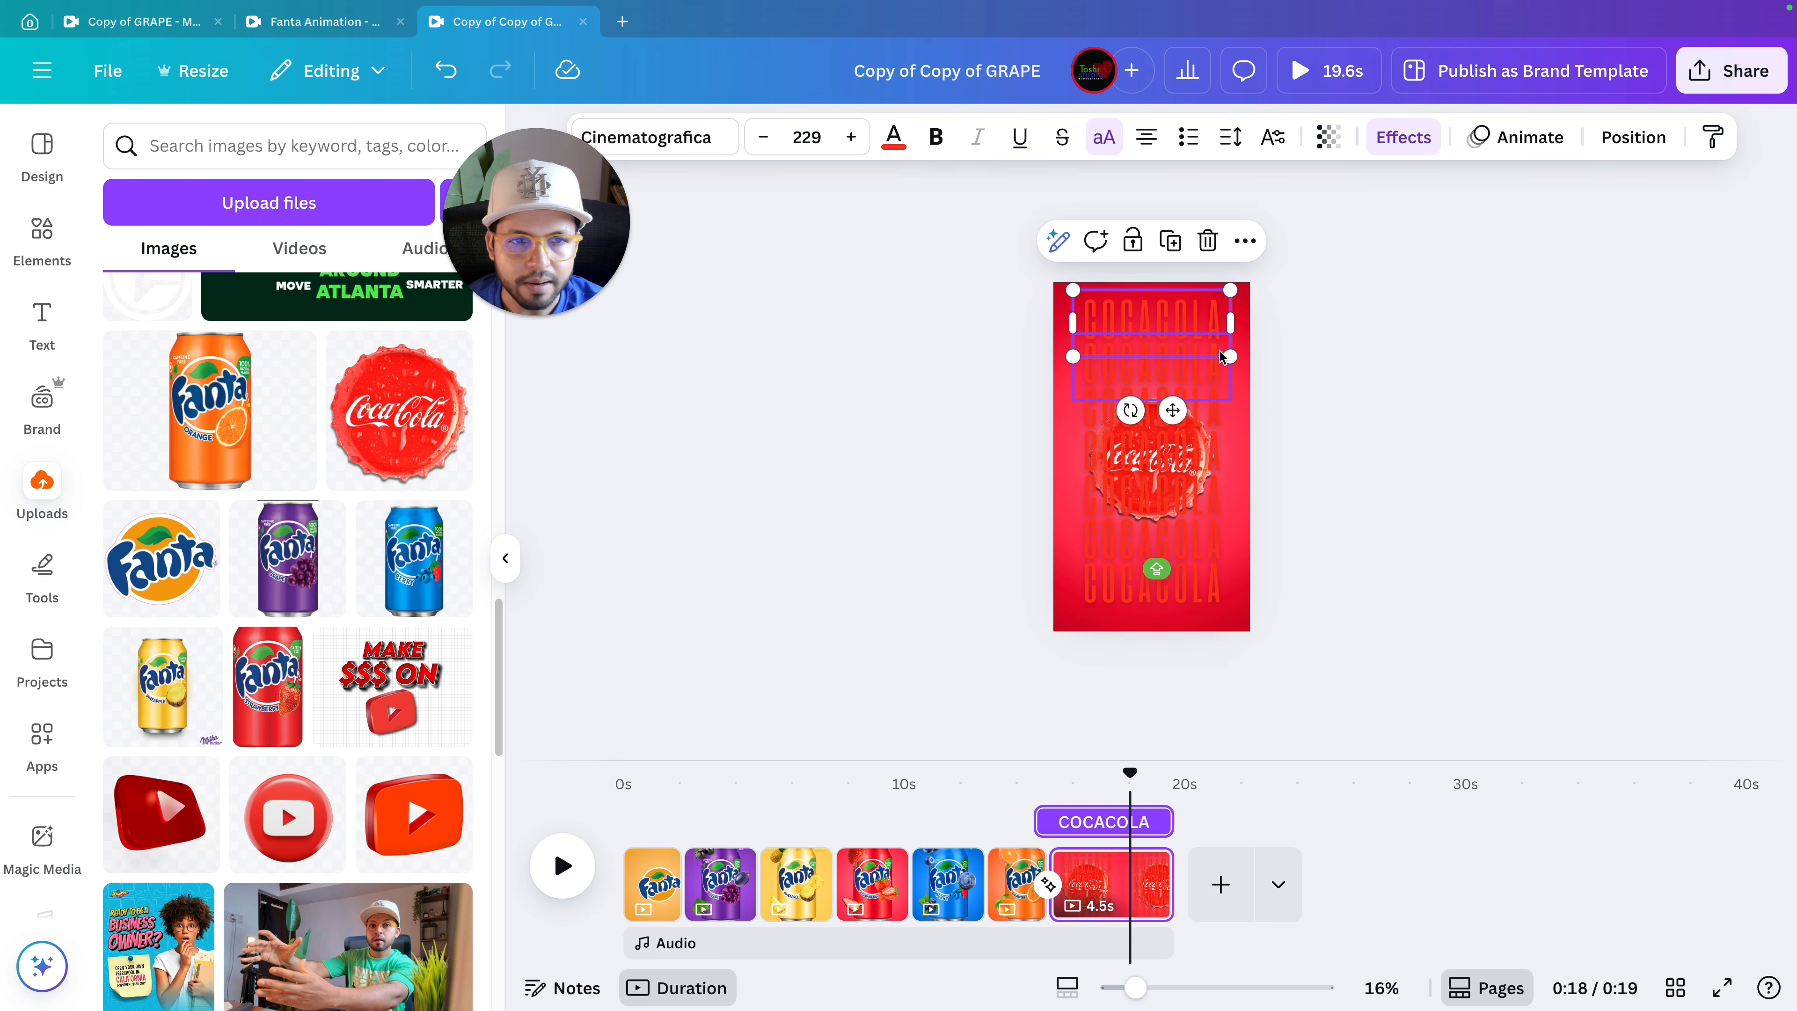
left_click_drag(1270, 290, 1227, 609)
scroll(1371, 476, "down", 2)
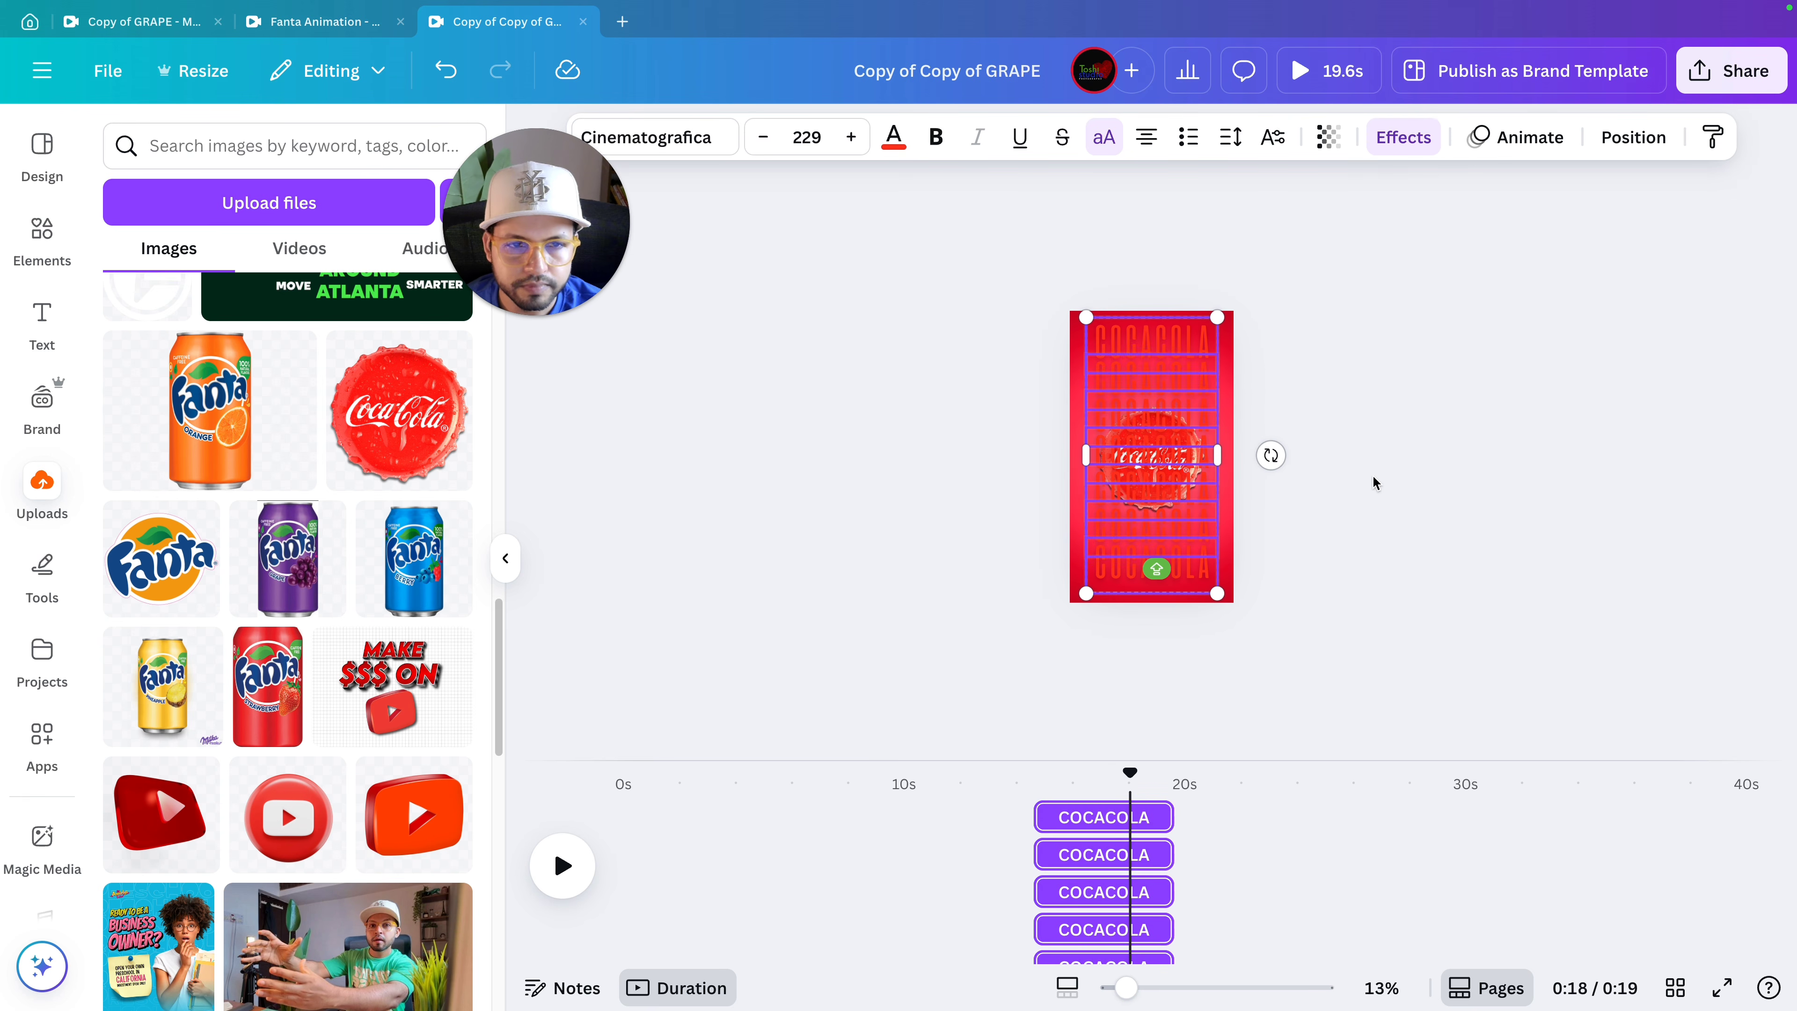
left_click_drag(1187, 409, 1187, 409)
scroll(1351, 460, "up", 3)
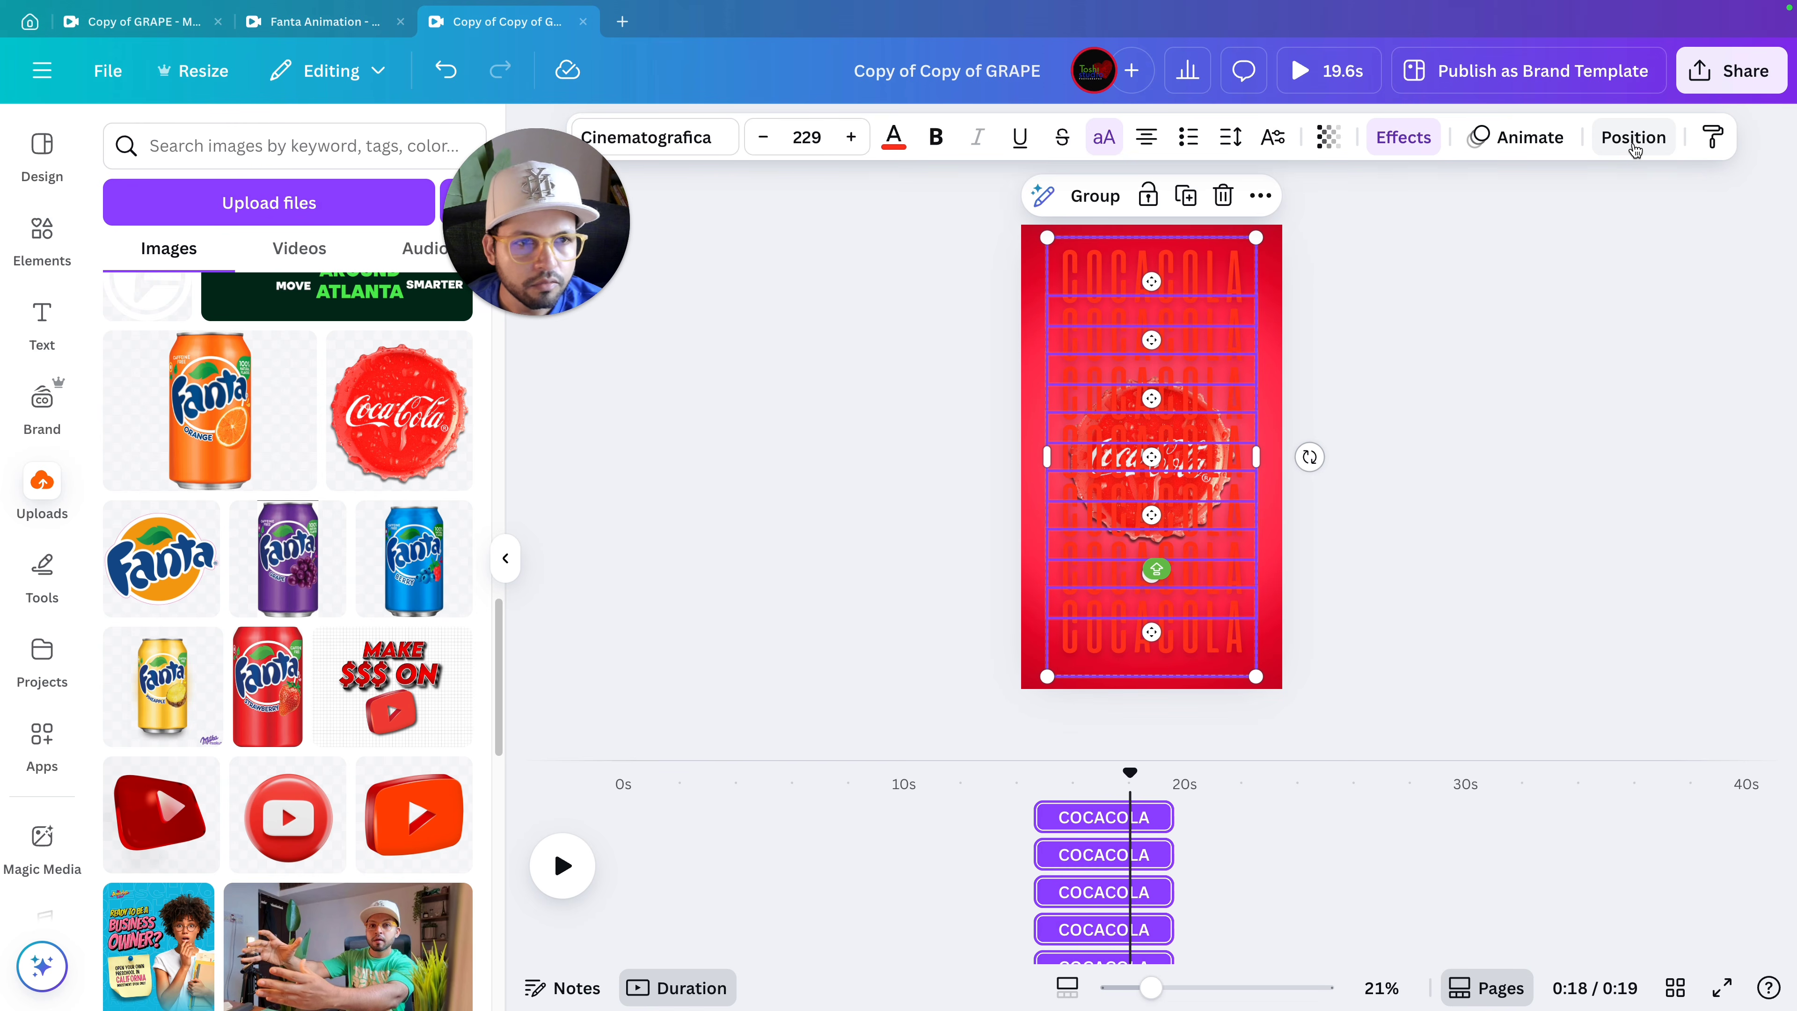
left_click(1632, 147)
left_click(396, 320)
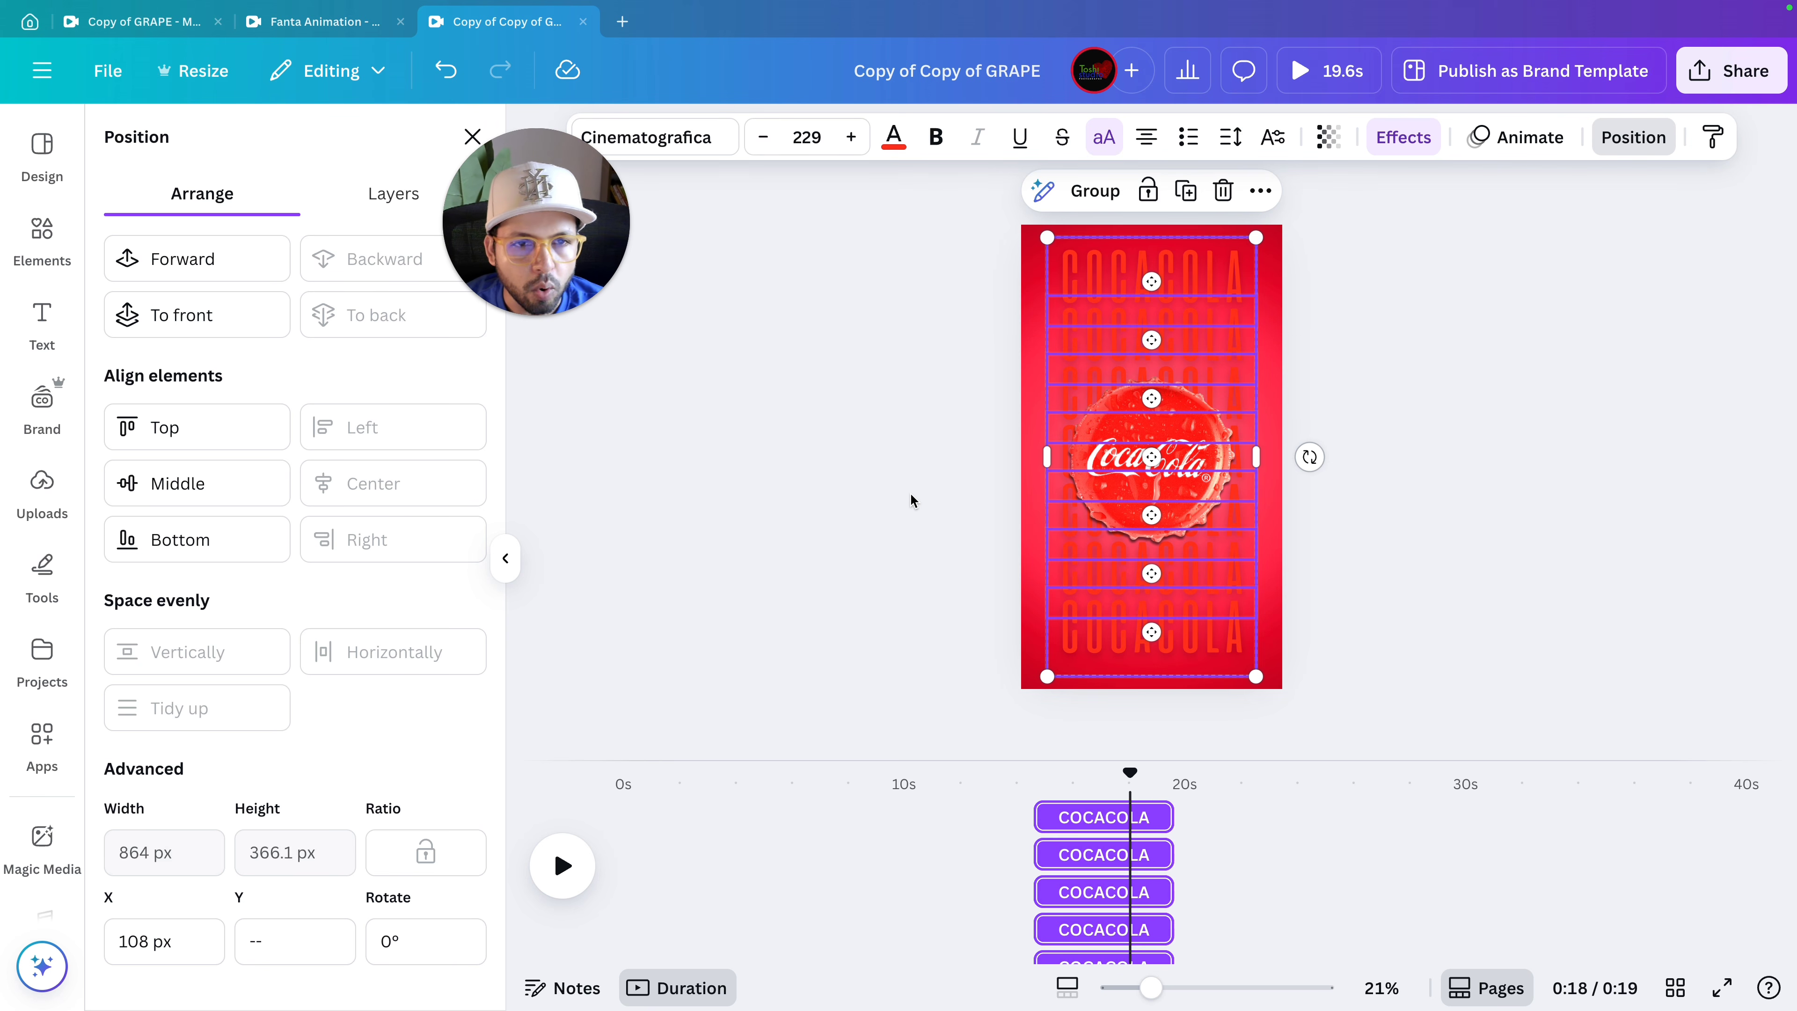
Apply the Breathe animation to all COCACOLA titles, scaling Out with an increased scale.
left_click(1514, 140)
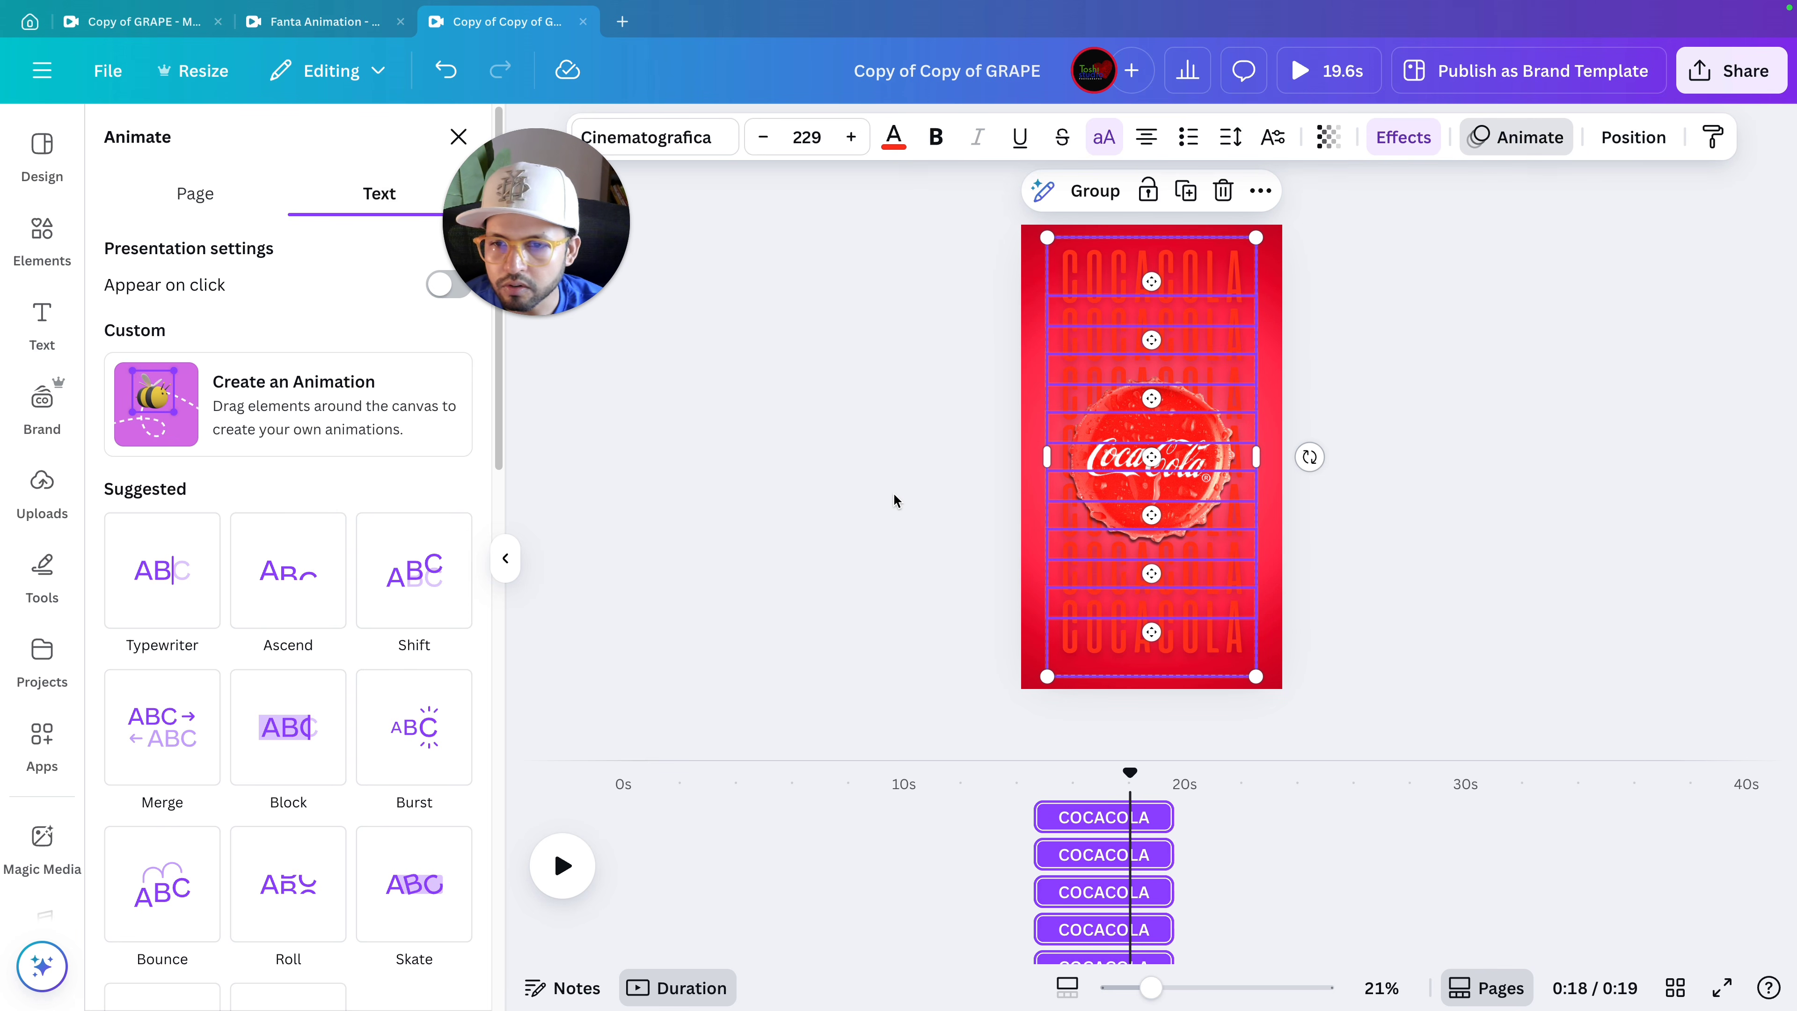
scroll(281, 298, "down", 5)
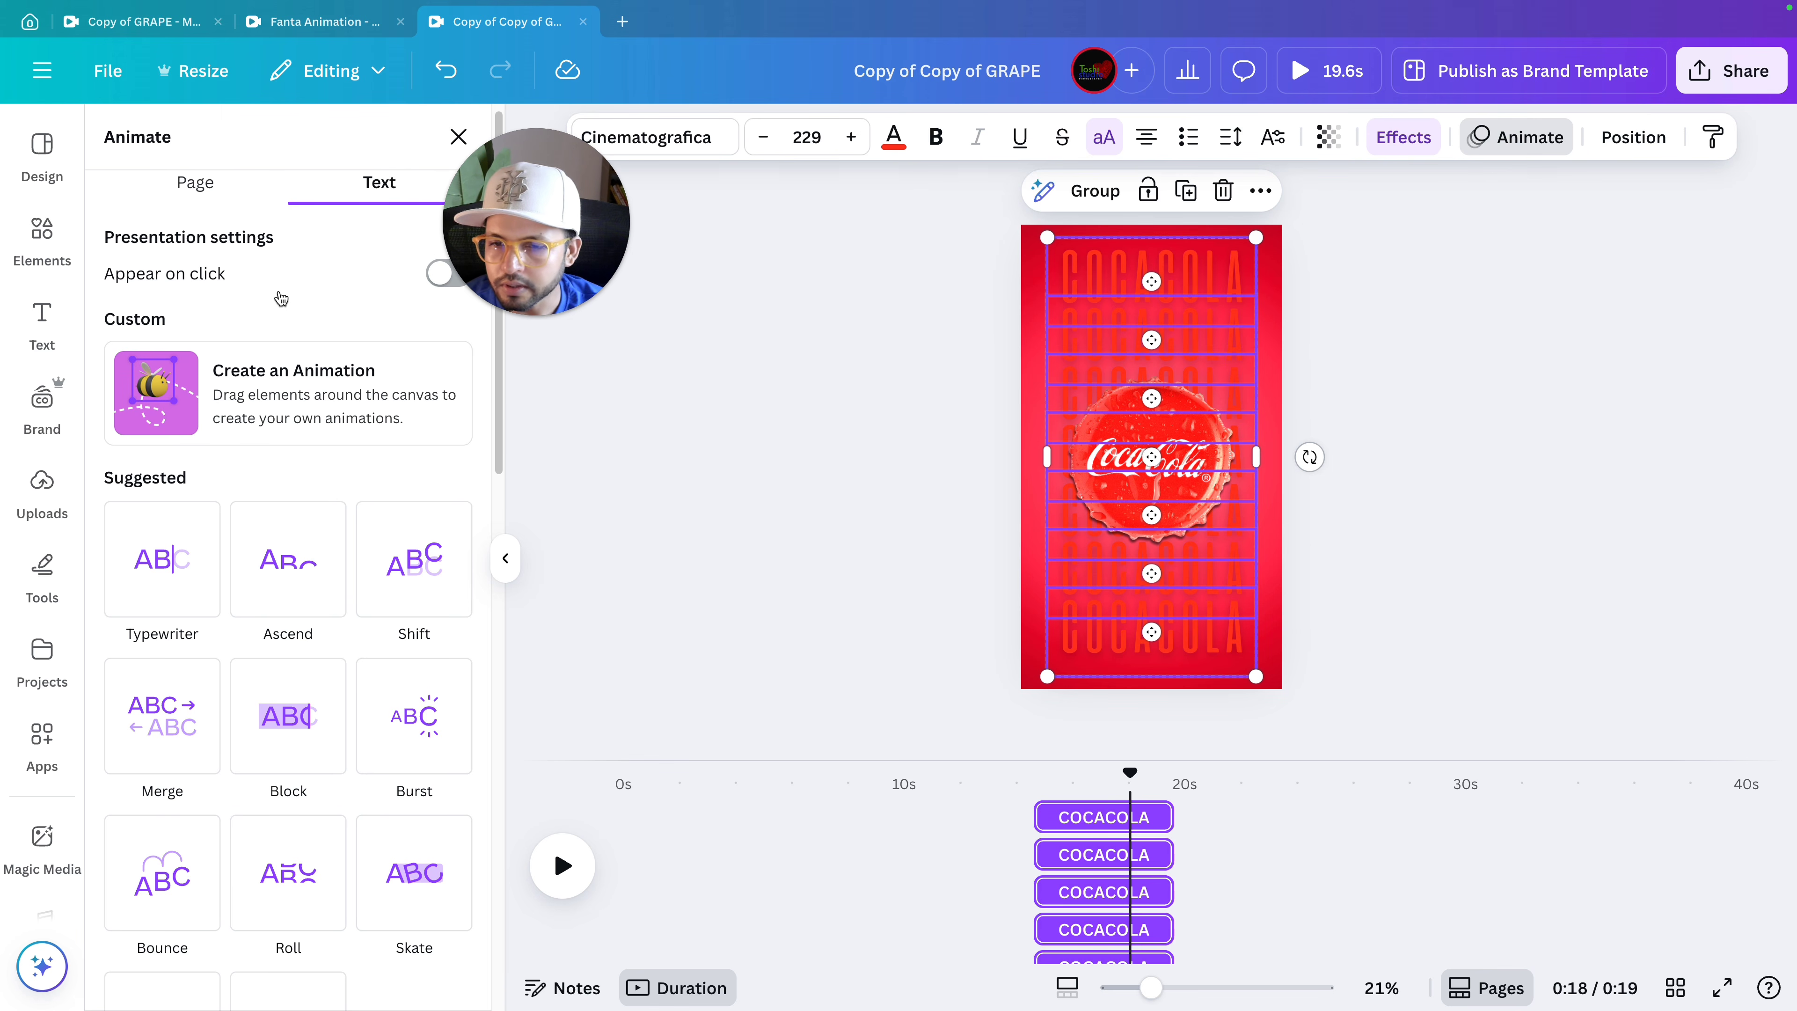
scroll(286, 396, "down", 10)
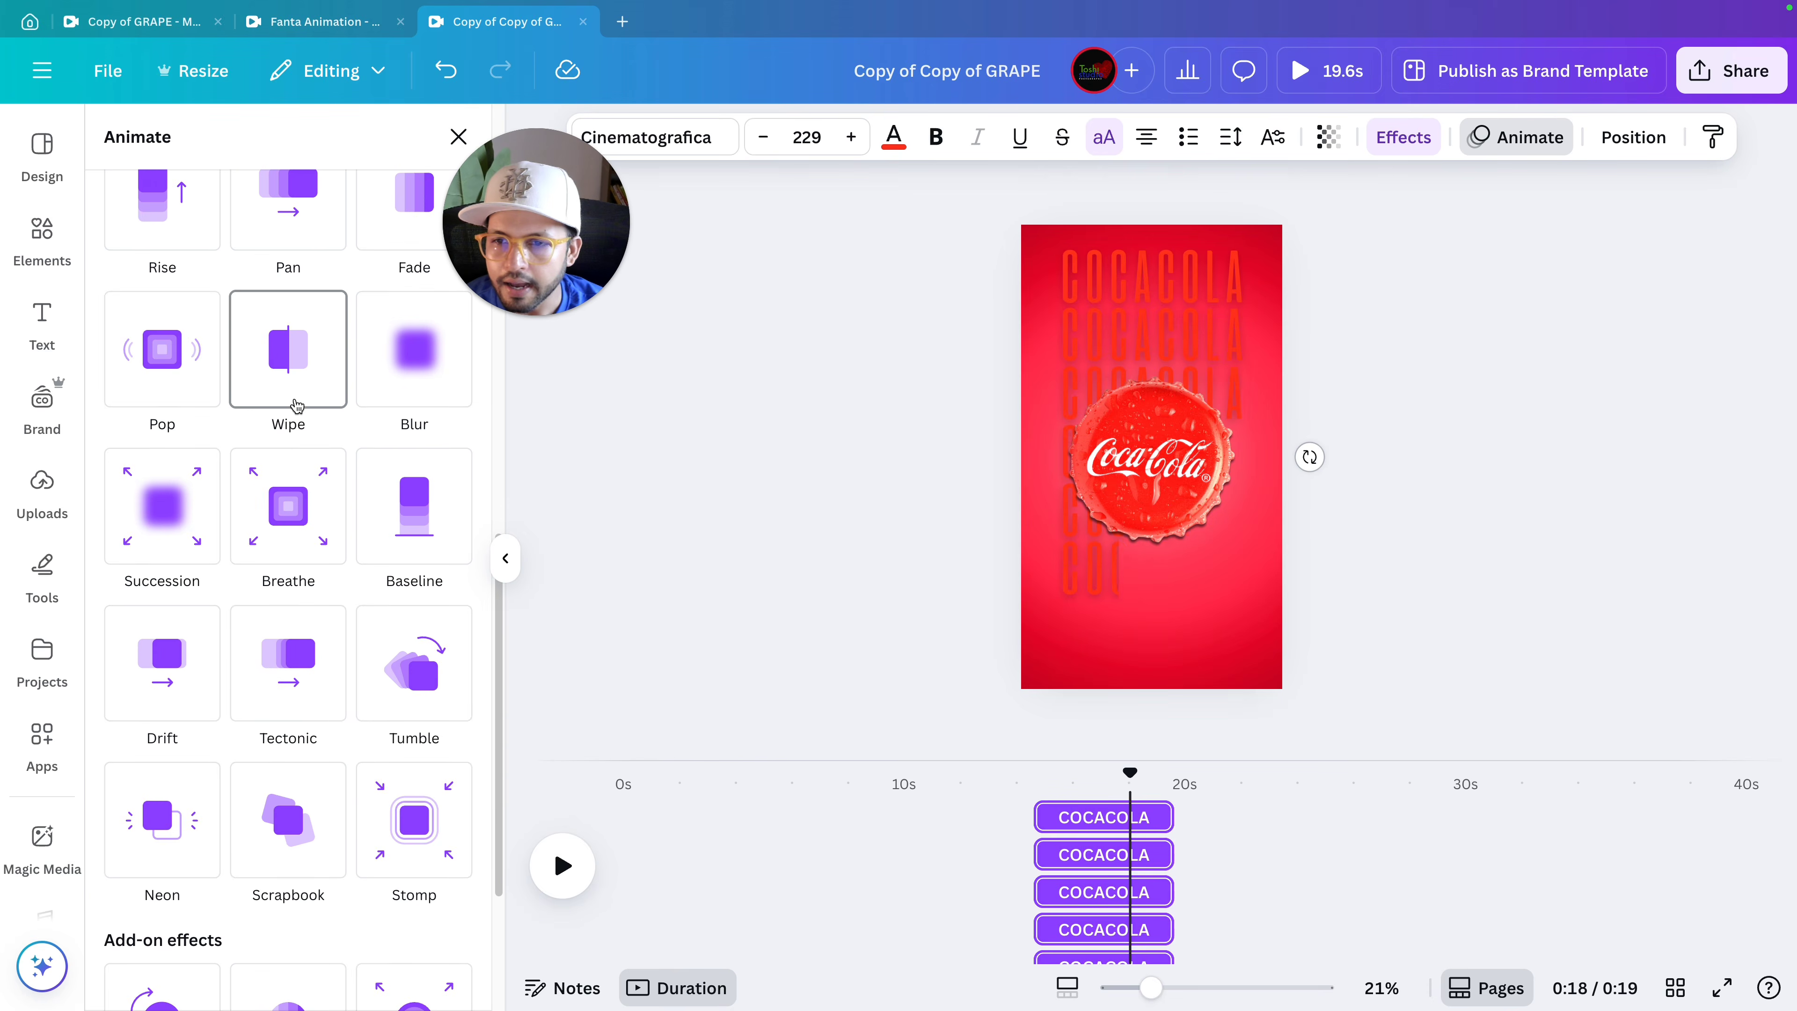
left_click(292, 523)
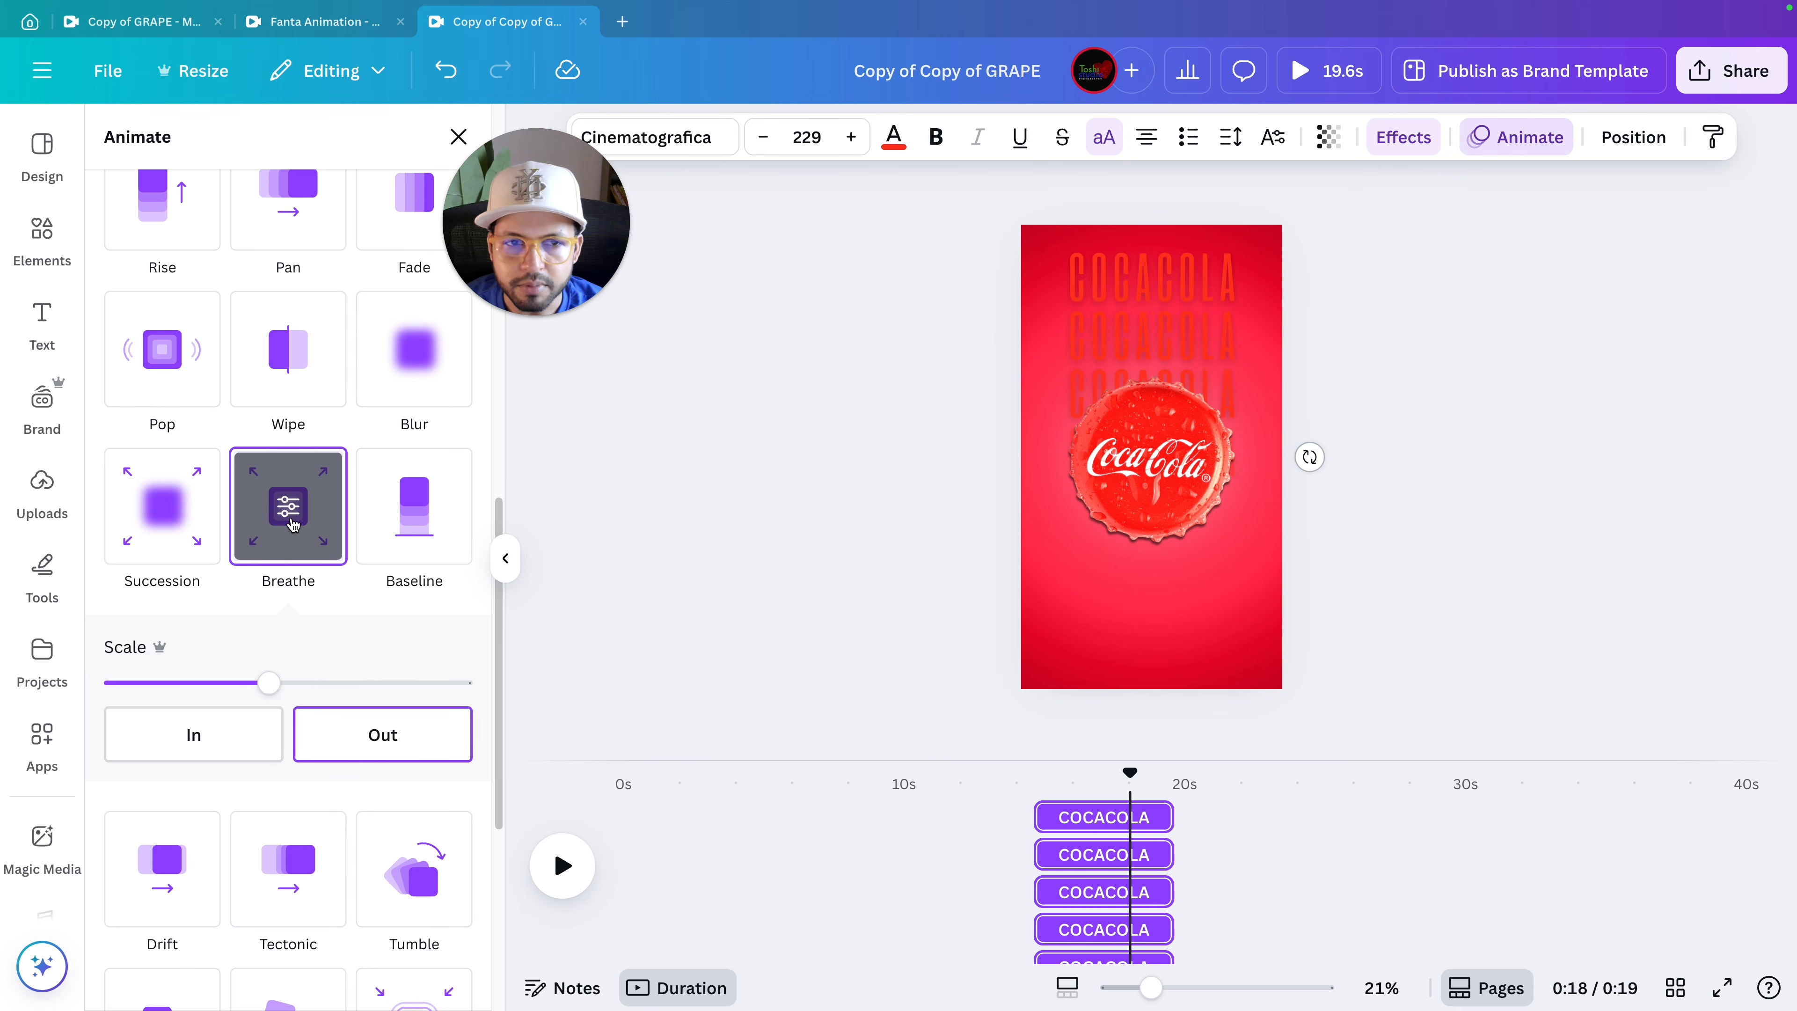
left_click_drag(269, 682, 326, 683)
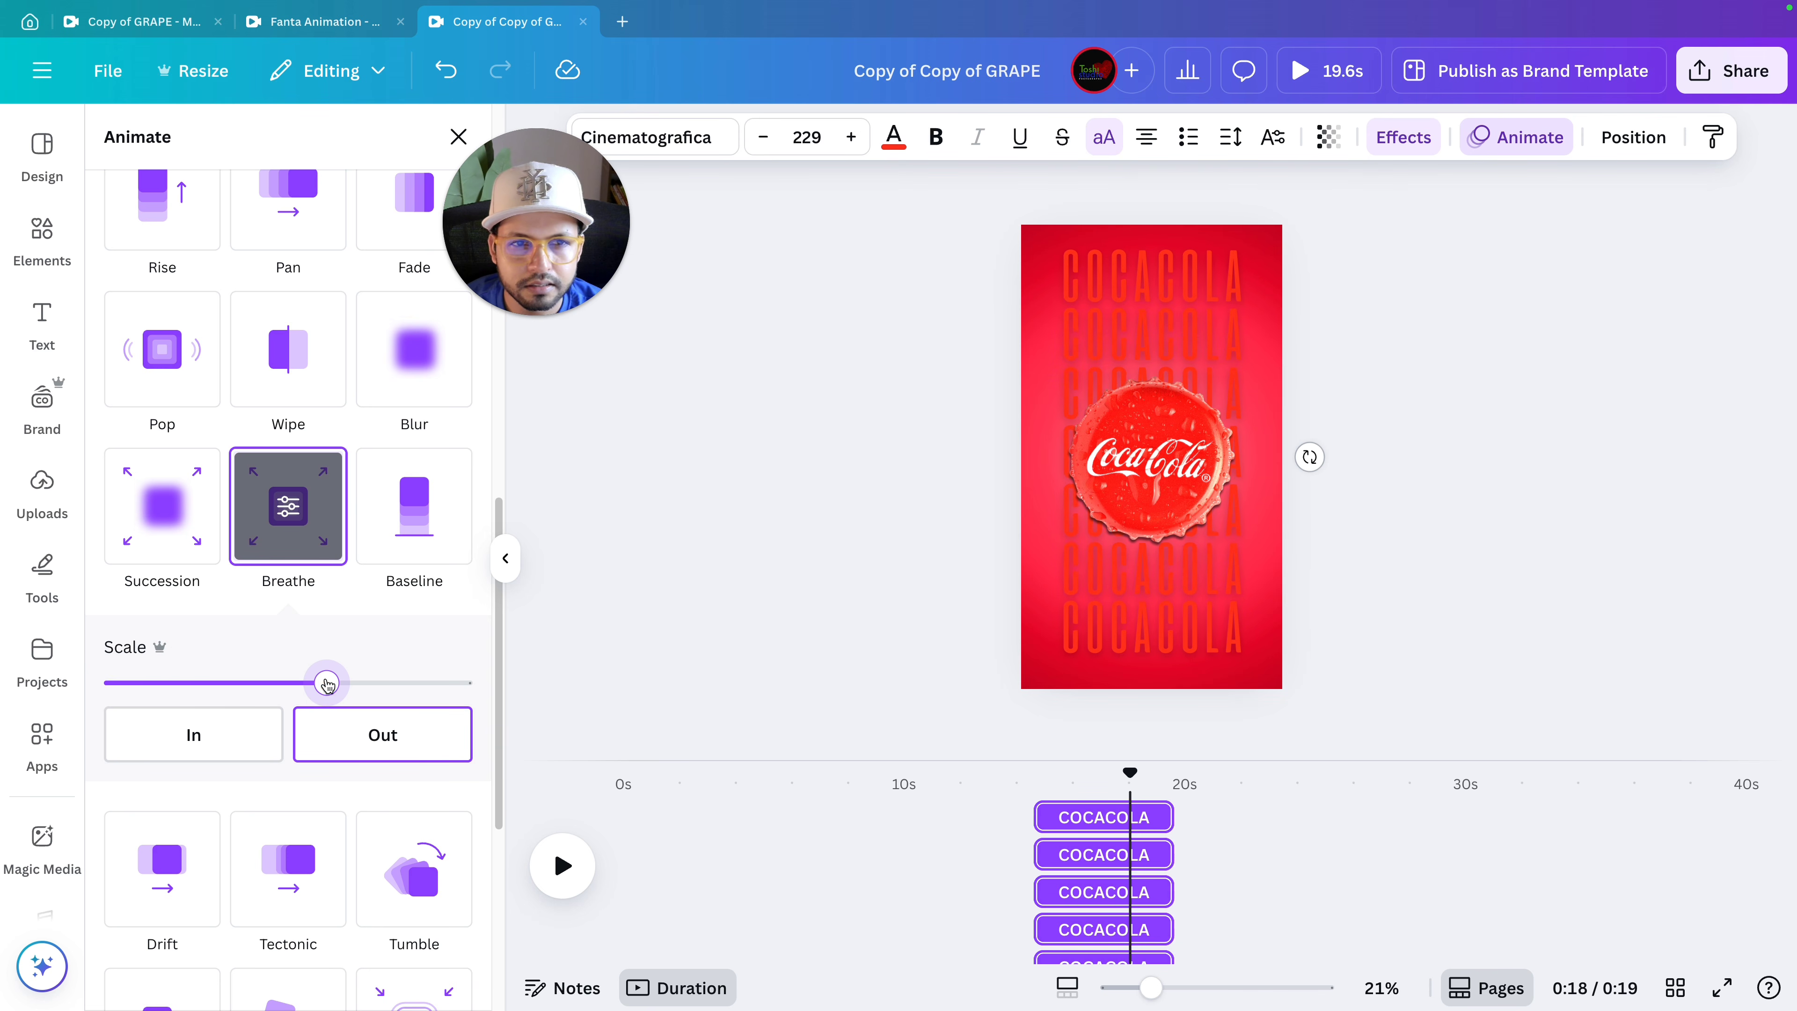
left_click_drag(326, 683, 349, 684)
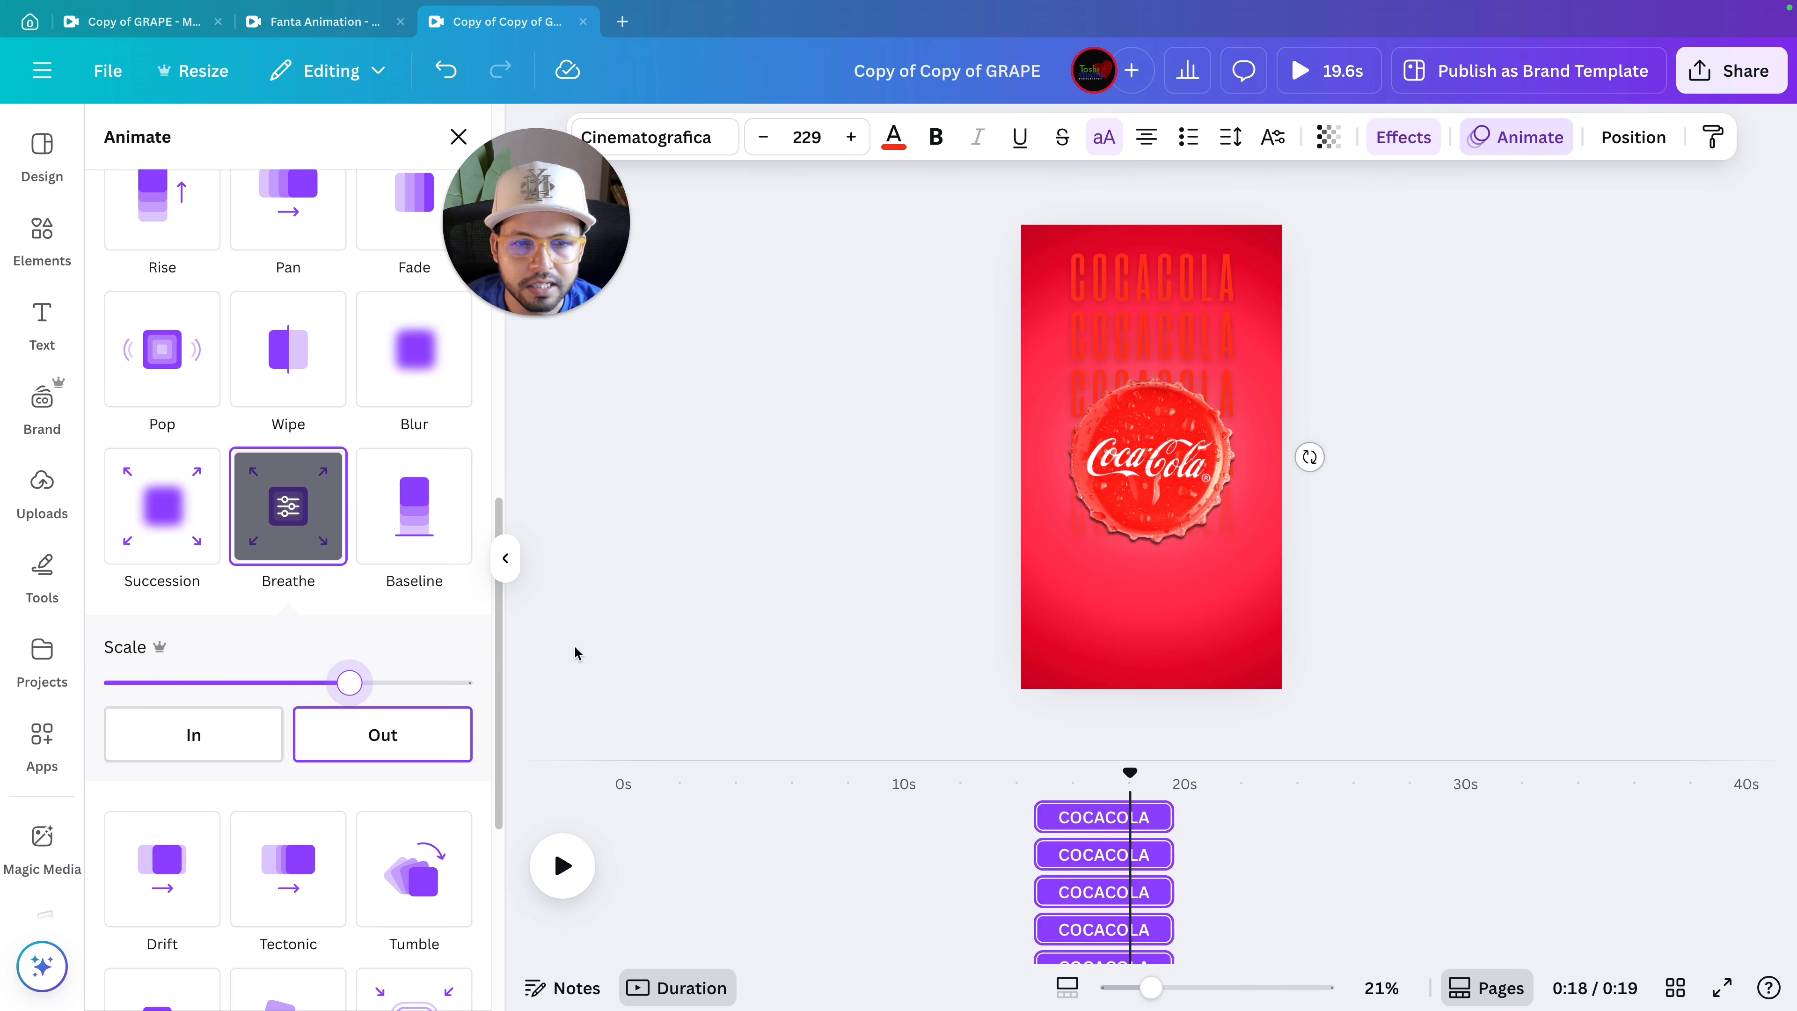
key("Escape")
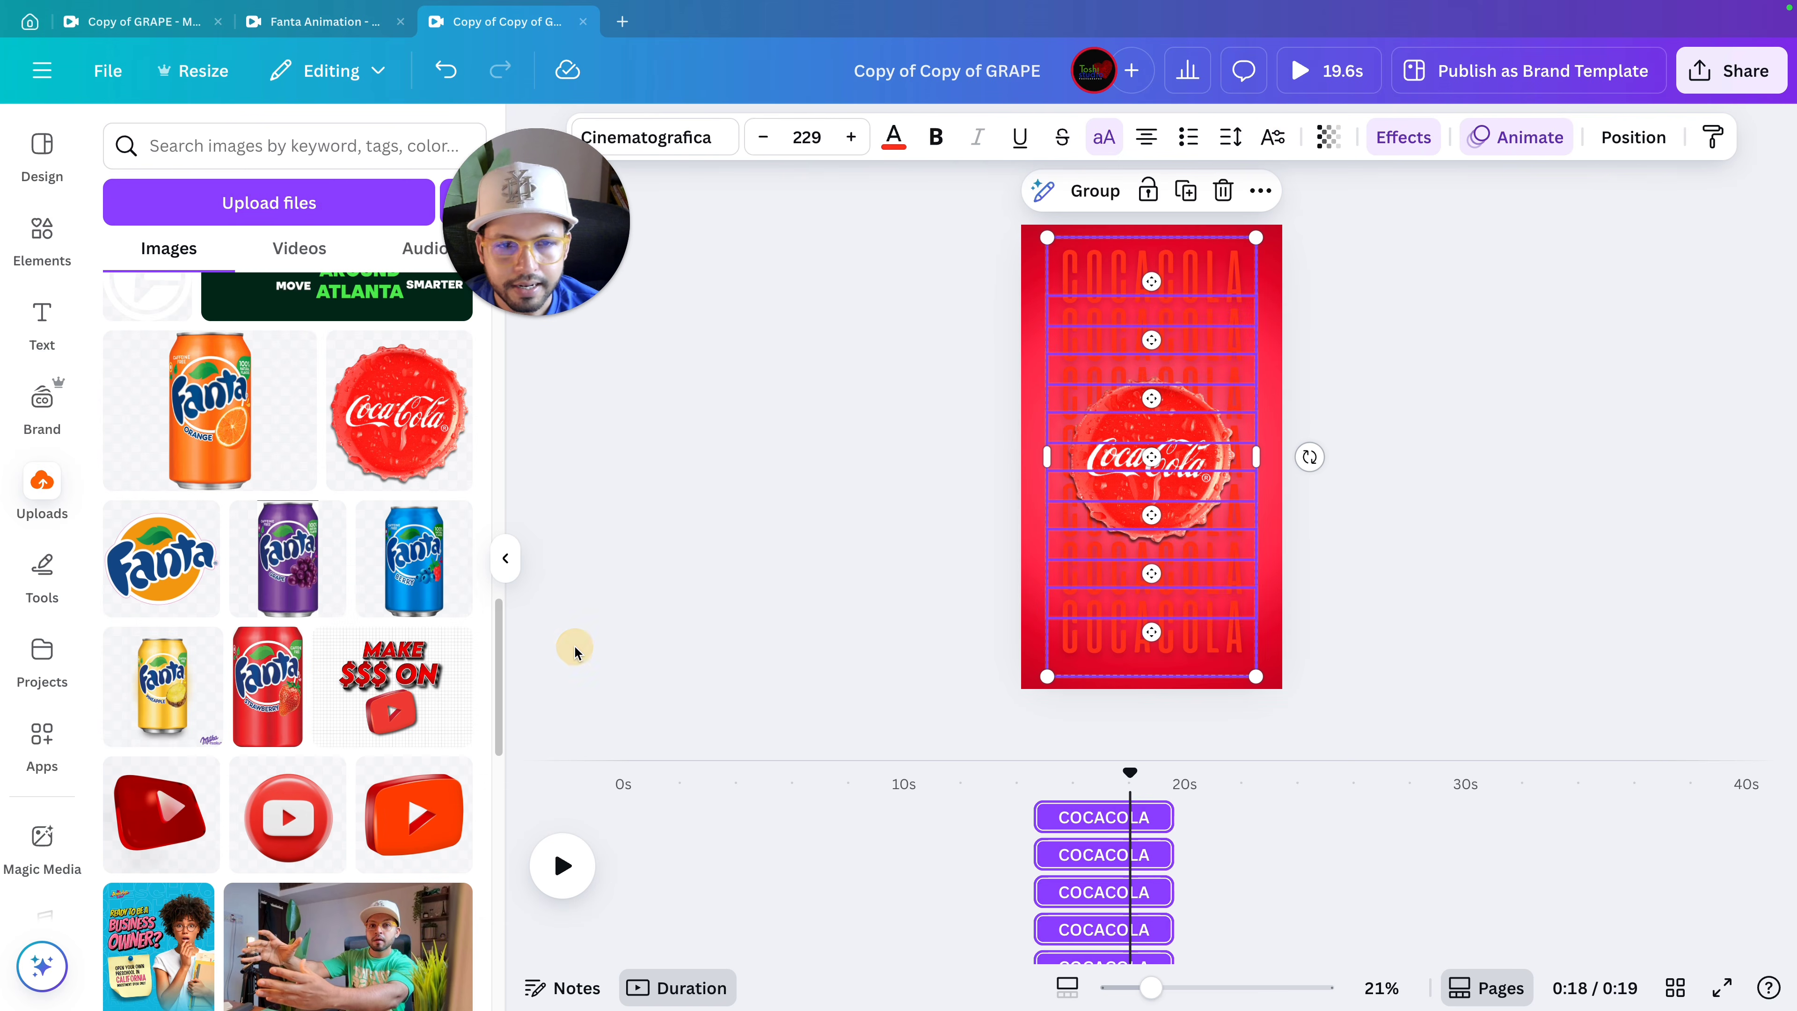
key("Escape")
Apply the Stomp animation to the Coca-Cola bottle cap, set to On enter.
left_click(1132, 483)
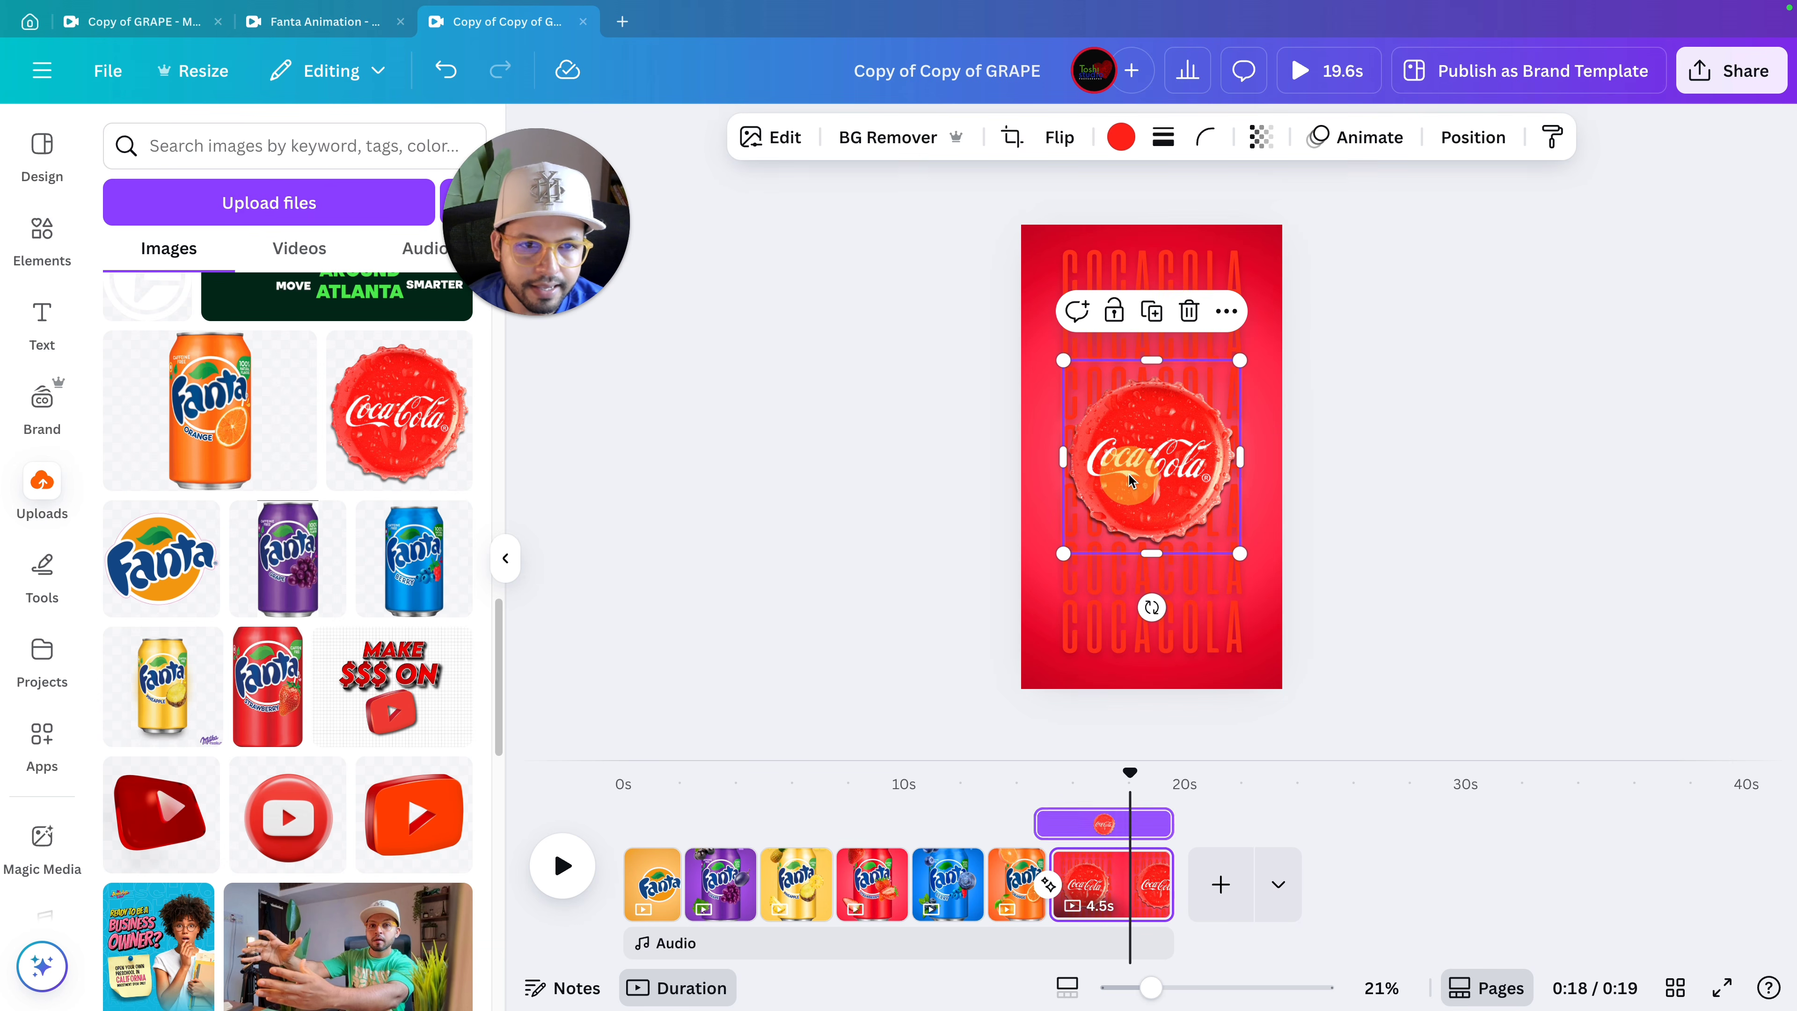
left_click(1369, 138)
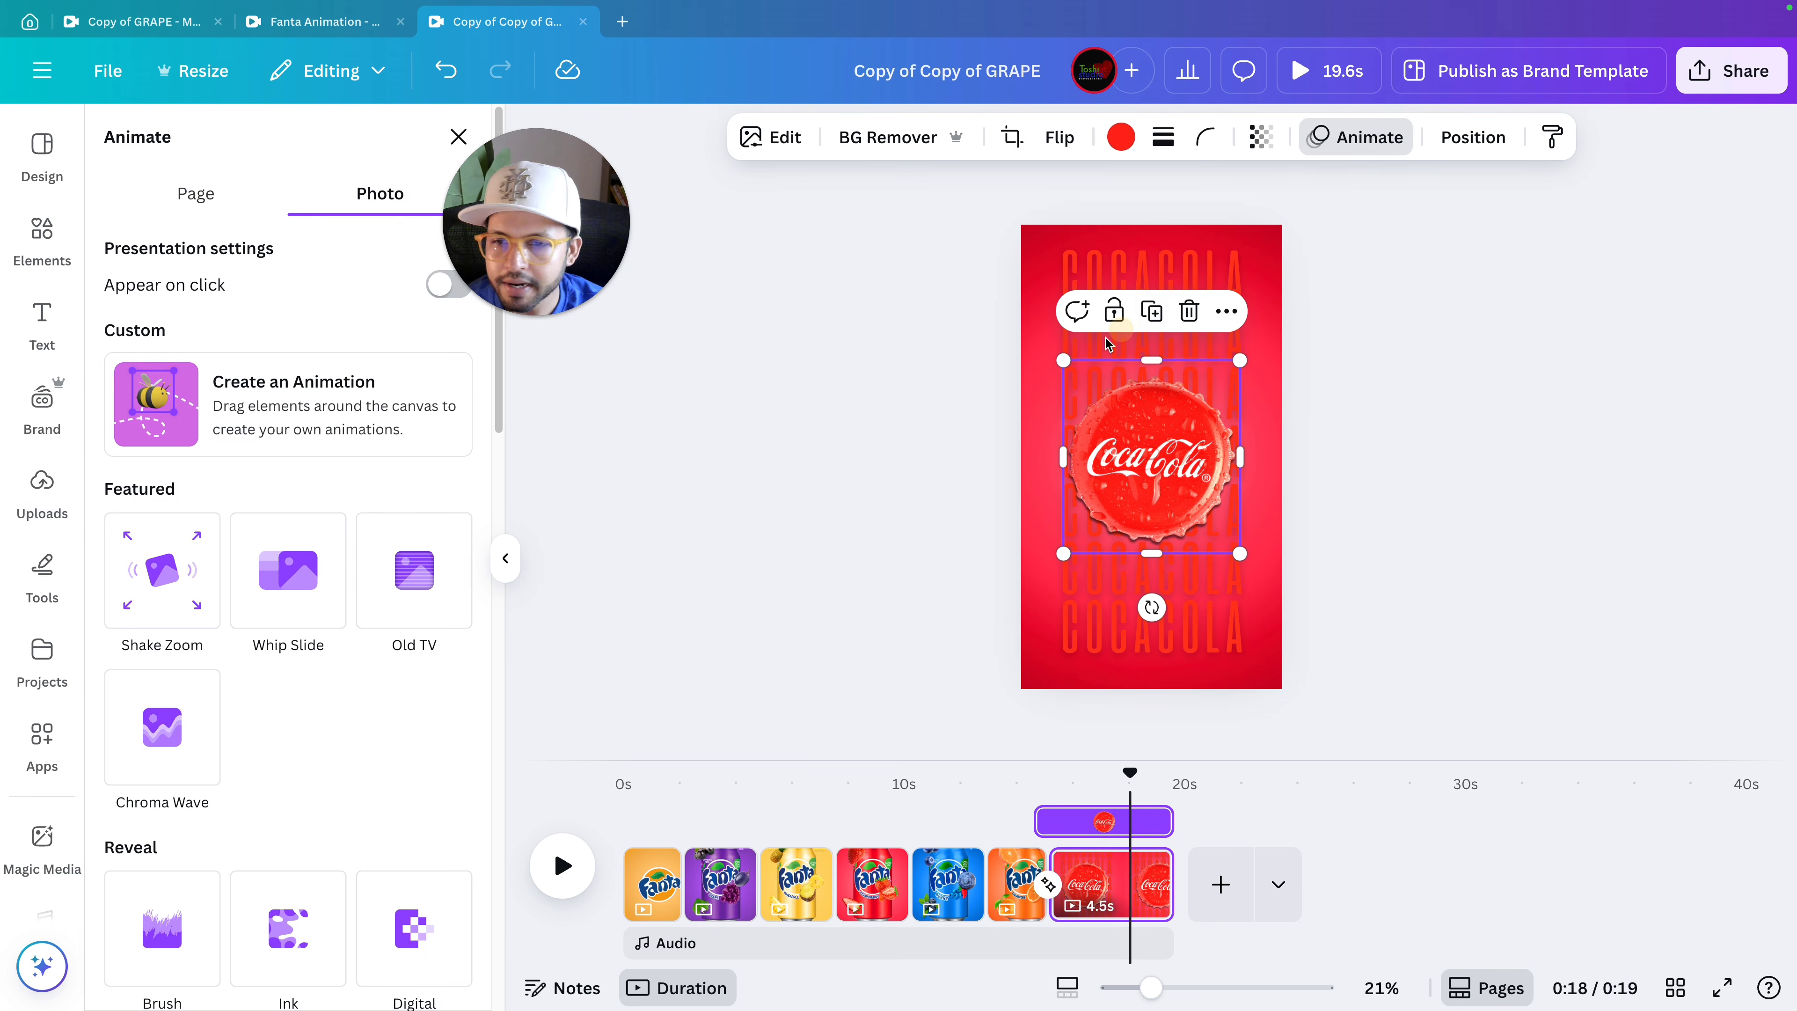
scroll(420, 729, "down", 5)
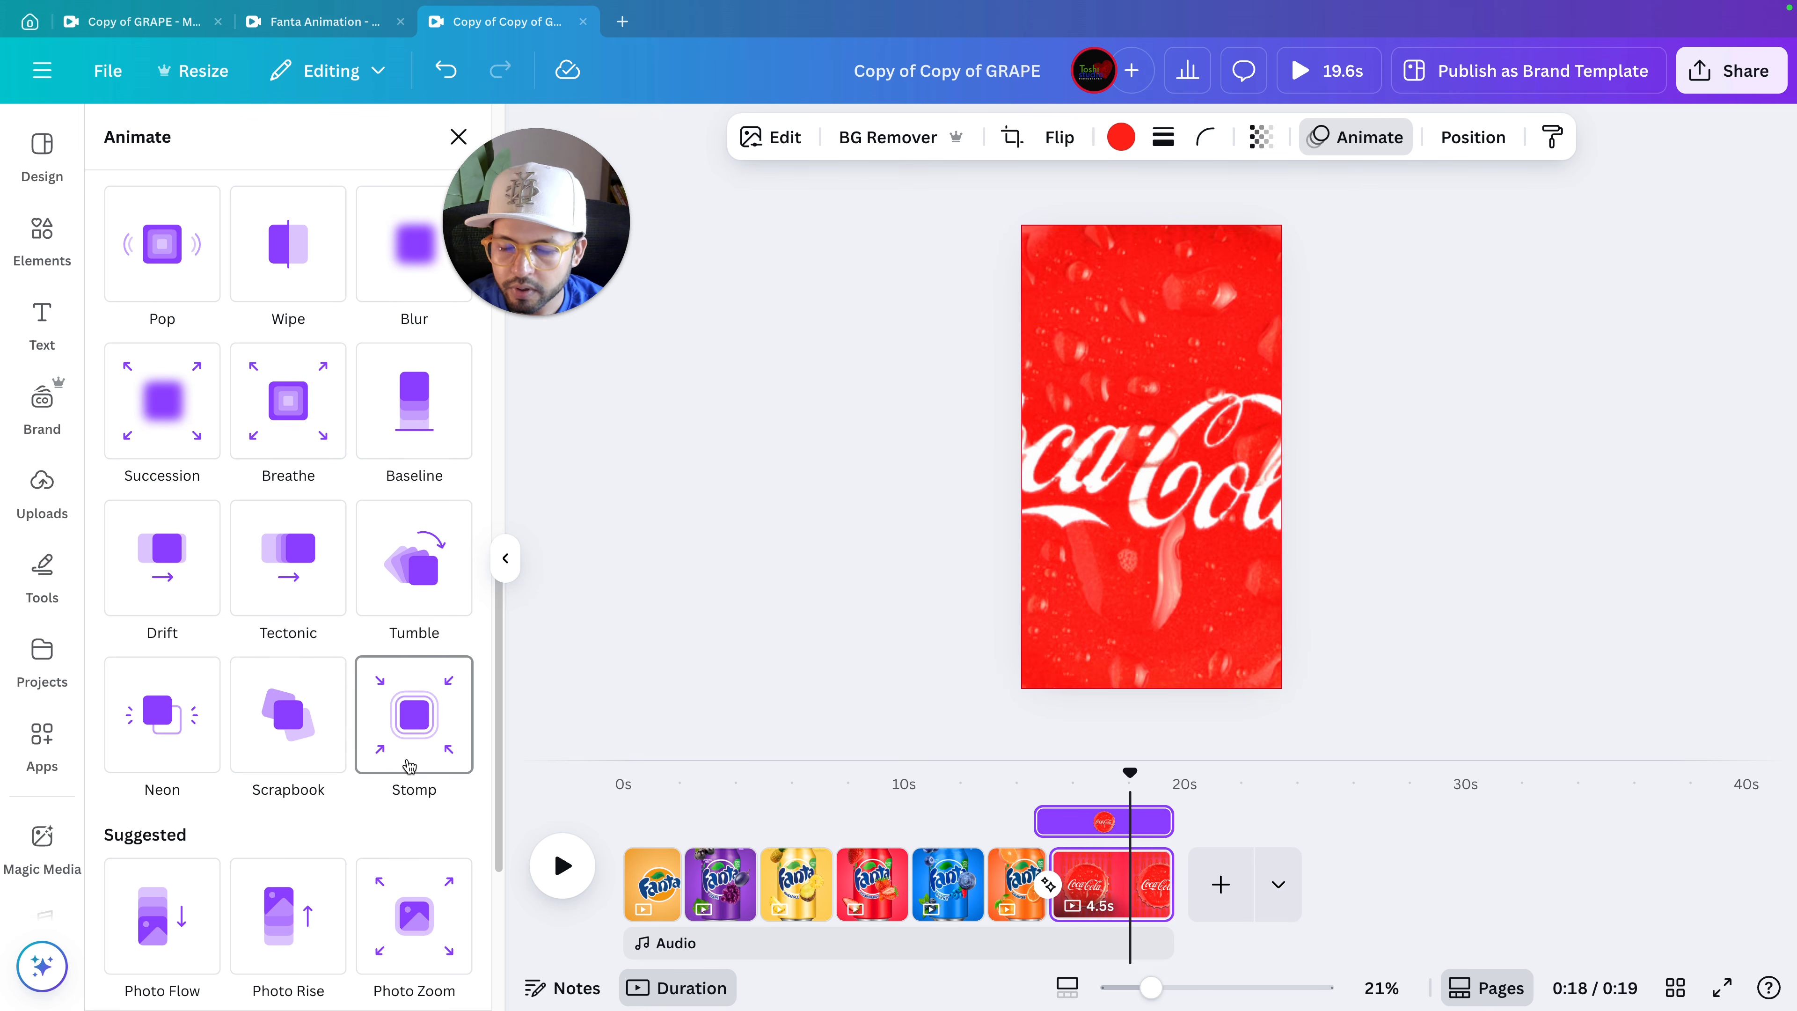
left_click(411, 757)
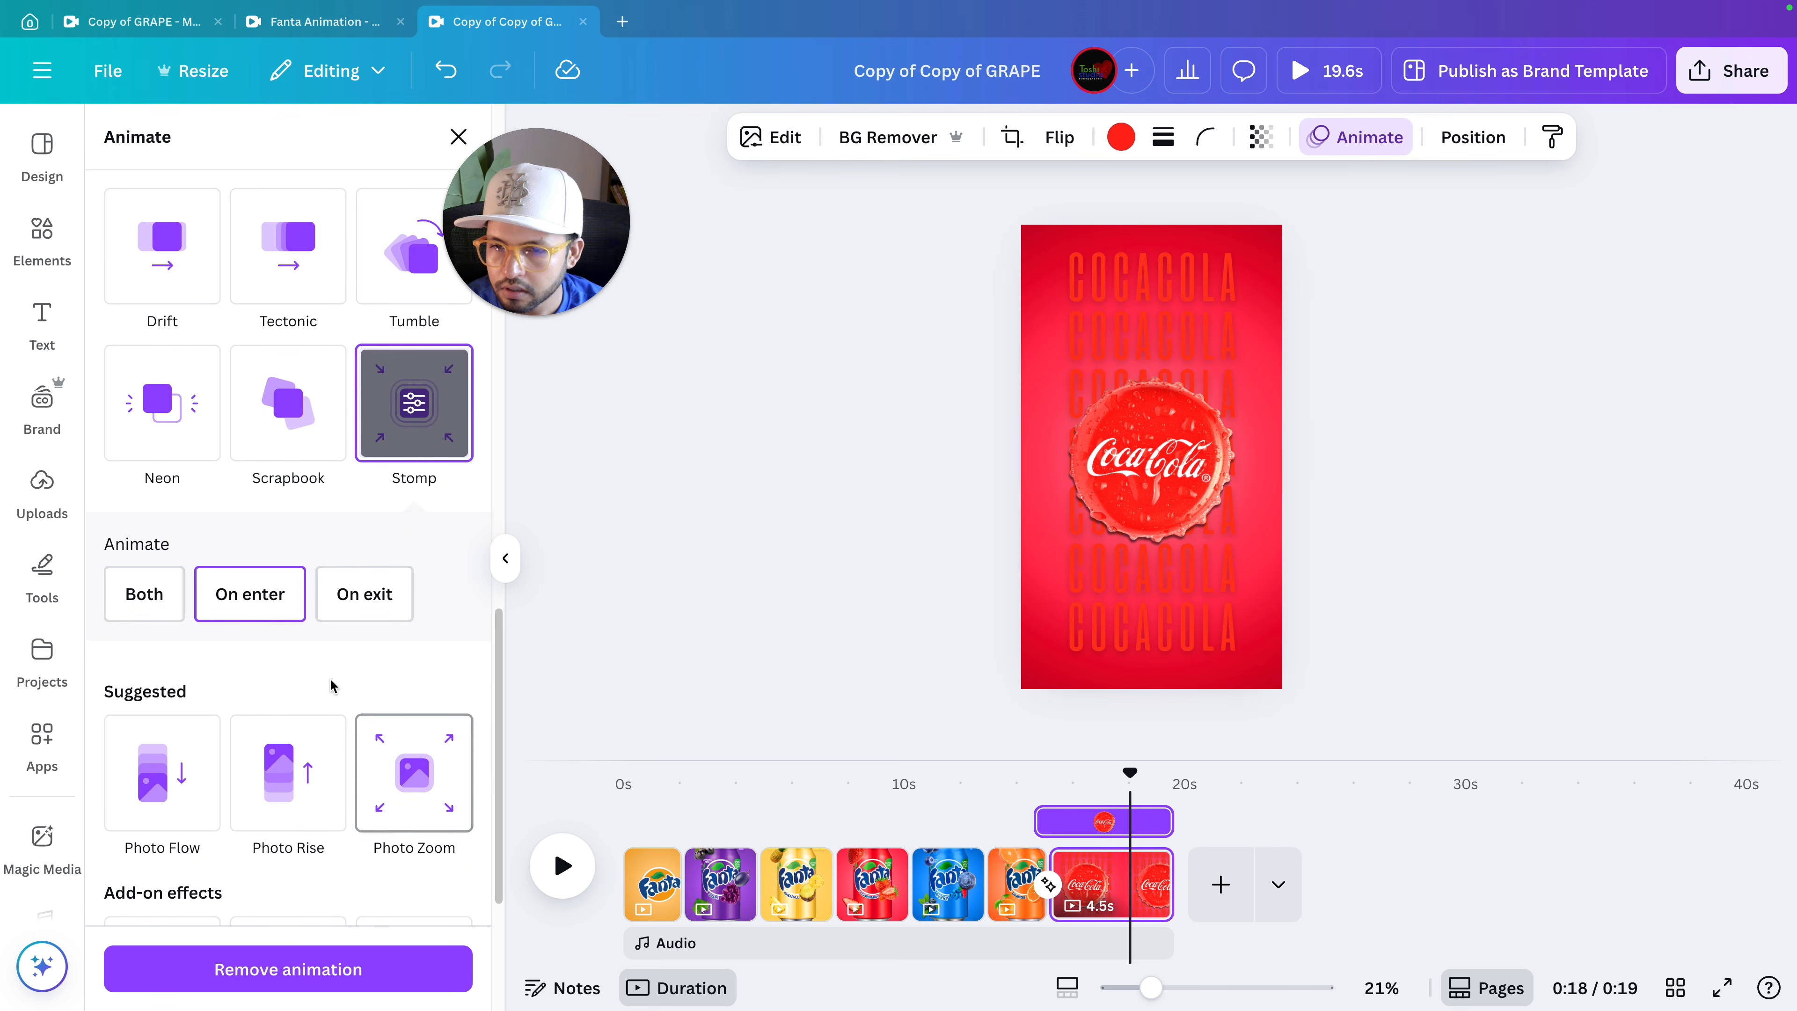
left_click(241, 621)
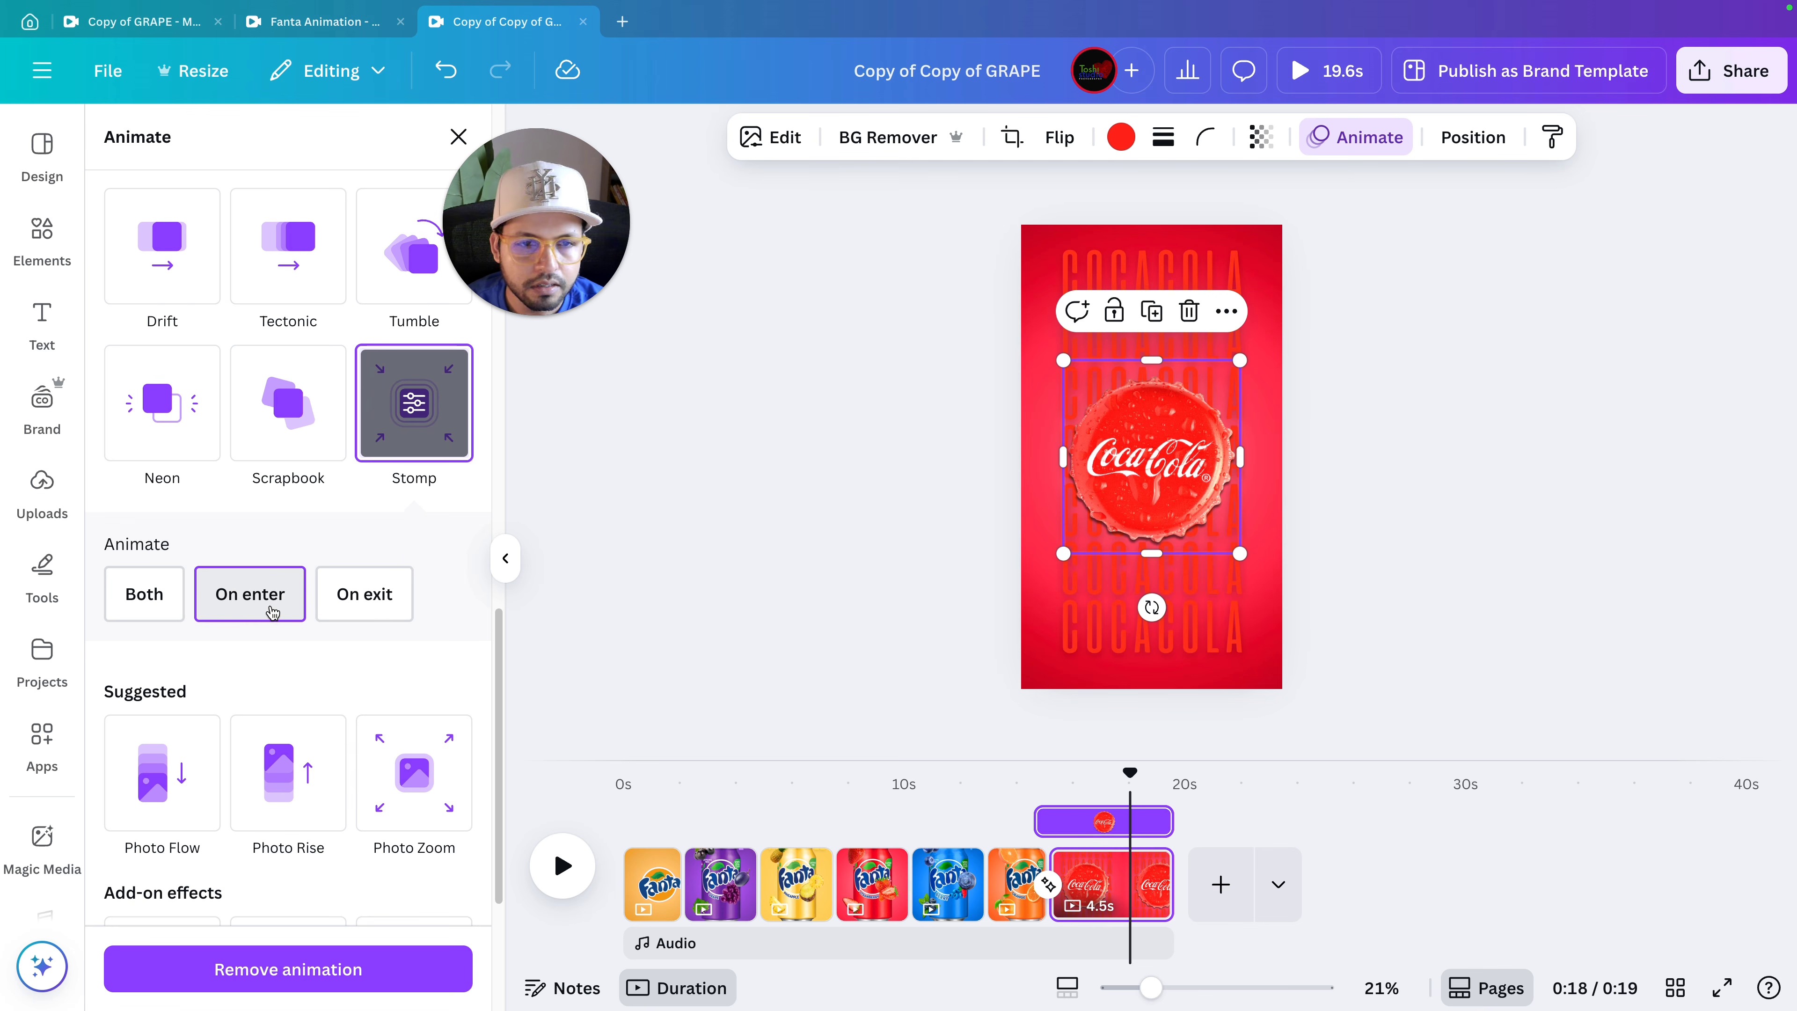
left_click(645, 568)
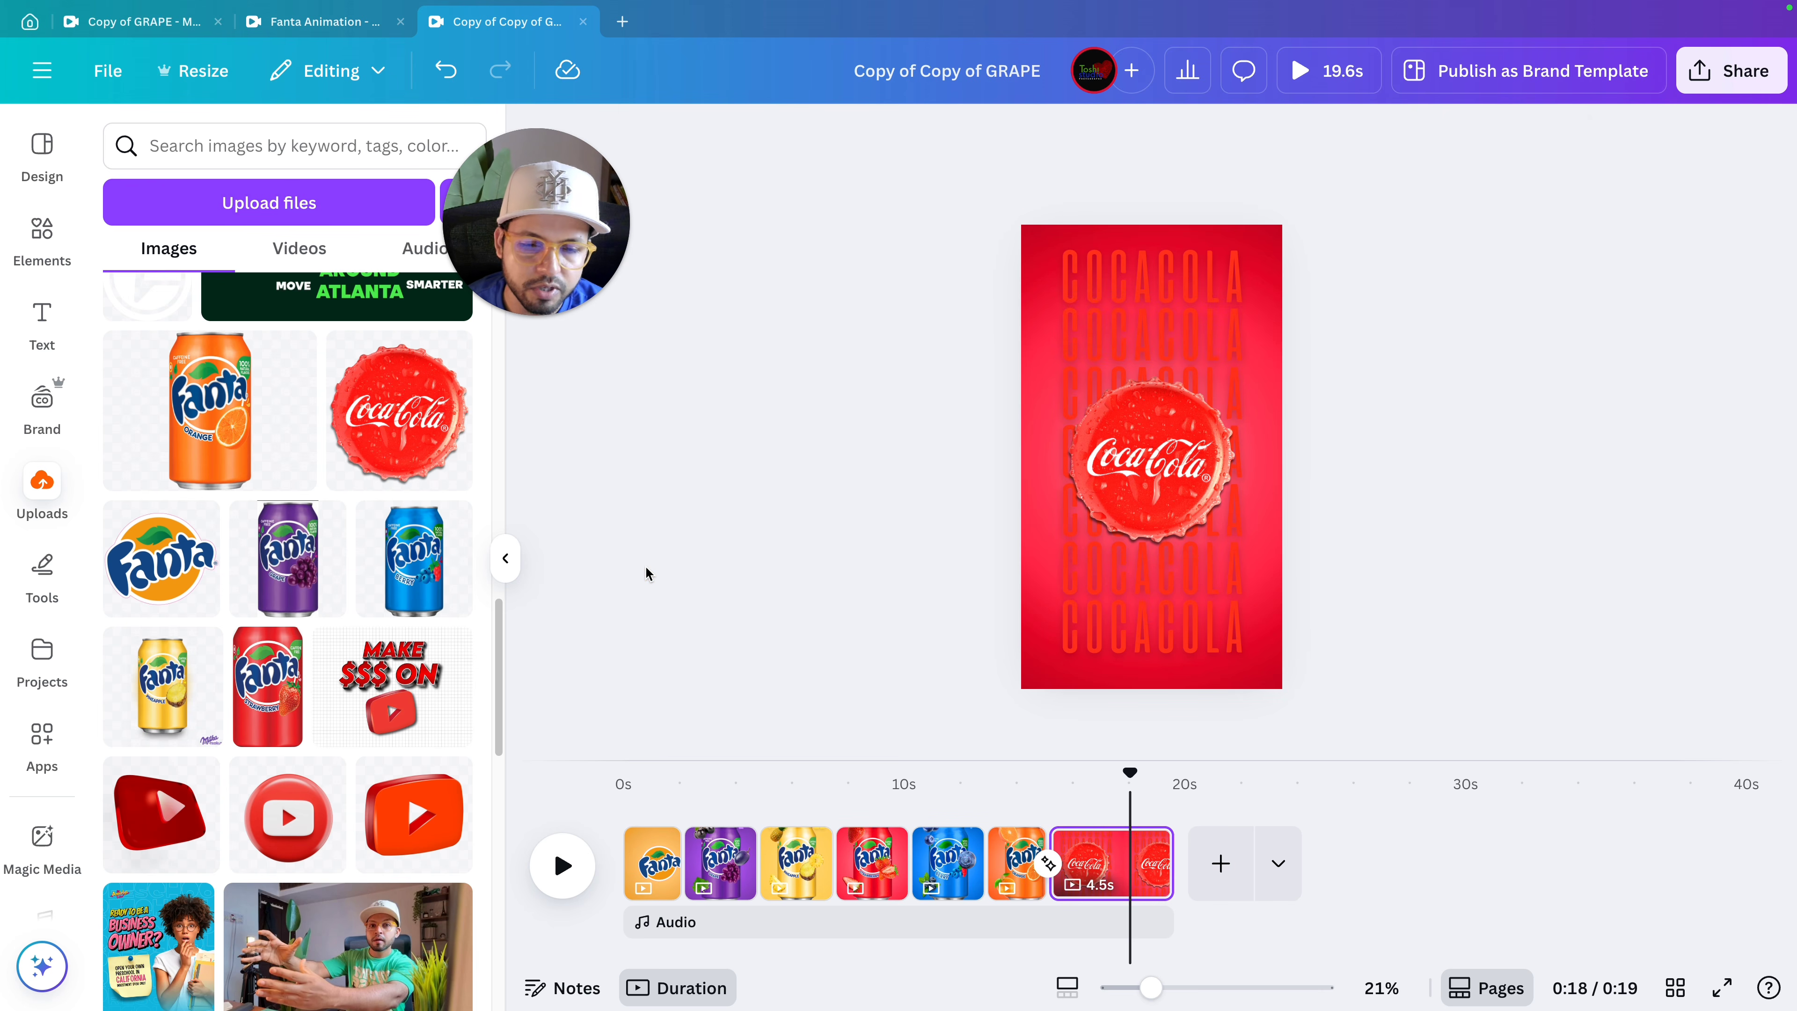
scroll(647, 571, "down", 1)
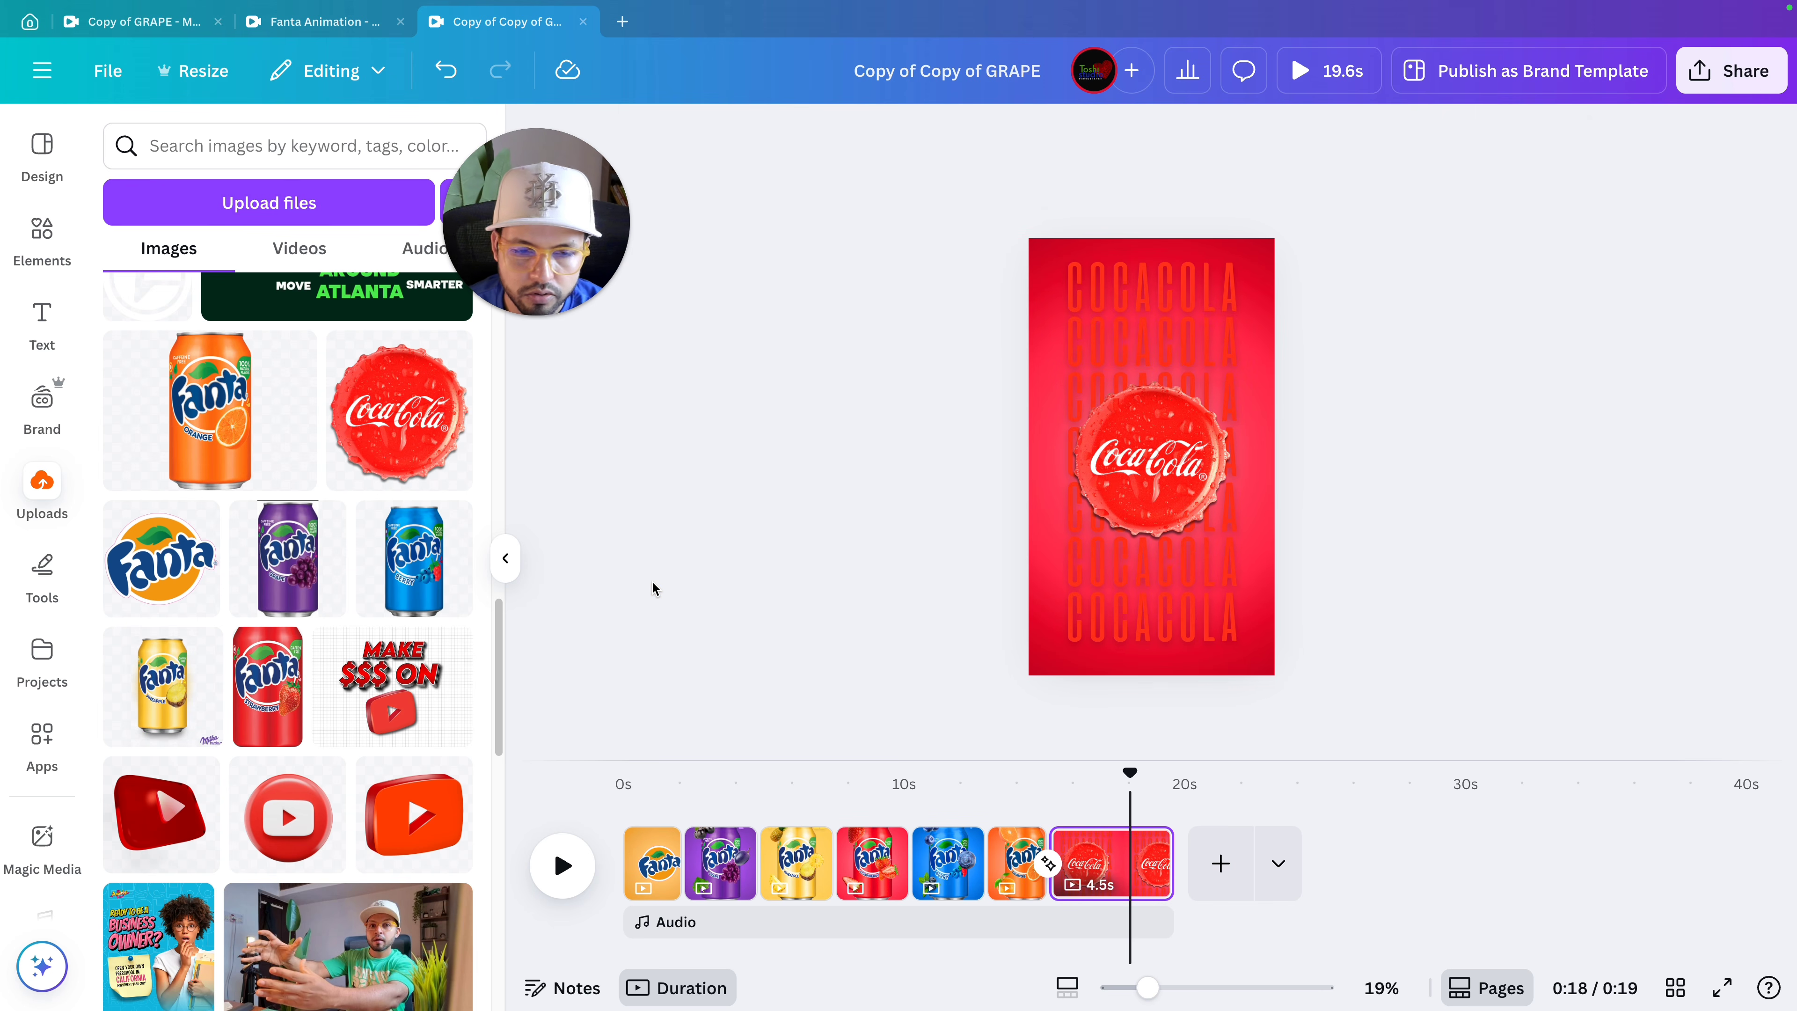
Set the Coca-Cola page's timing to 2.0s and apply it to all 7 pages.
left_click(1121, 860)
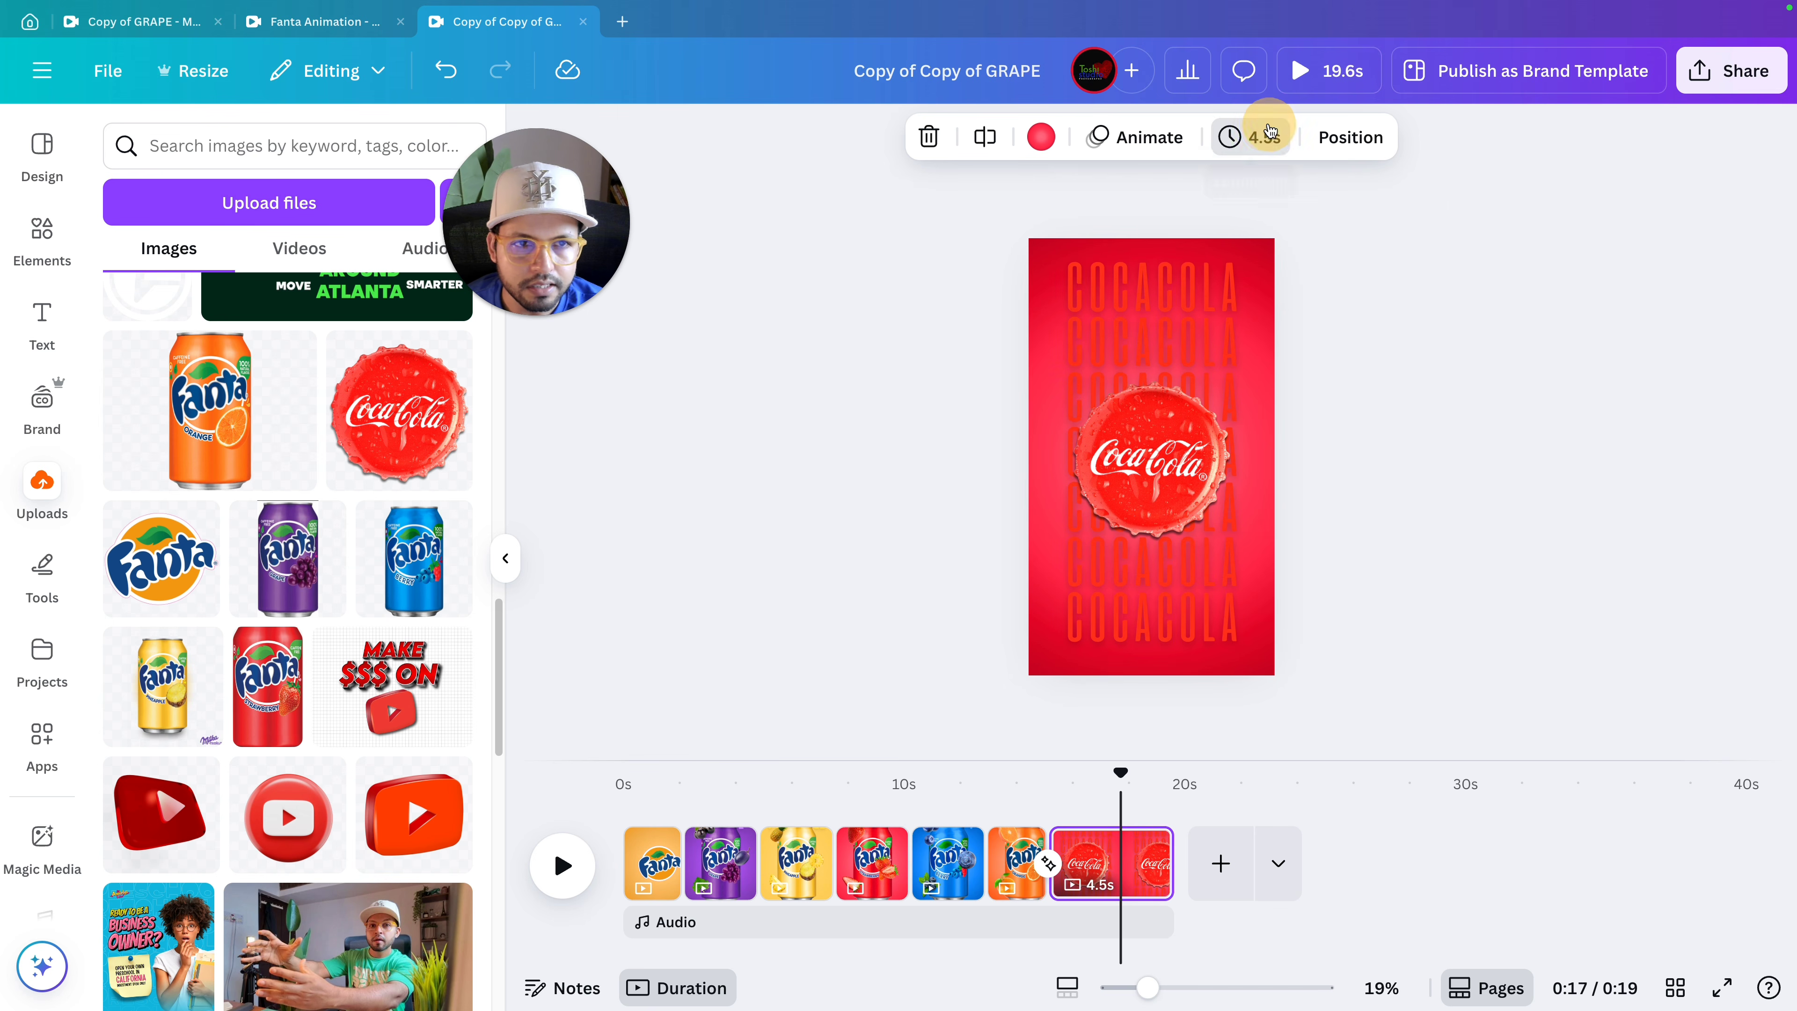
left_click(1253, 137)
left_click(1398, 236)
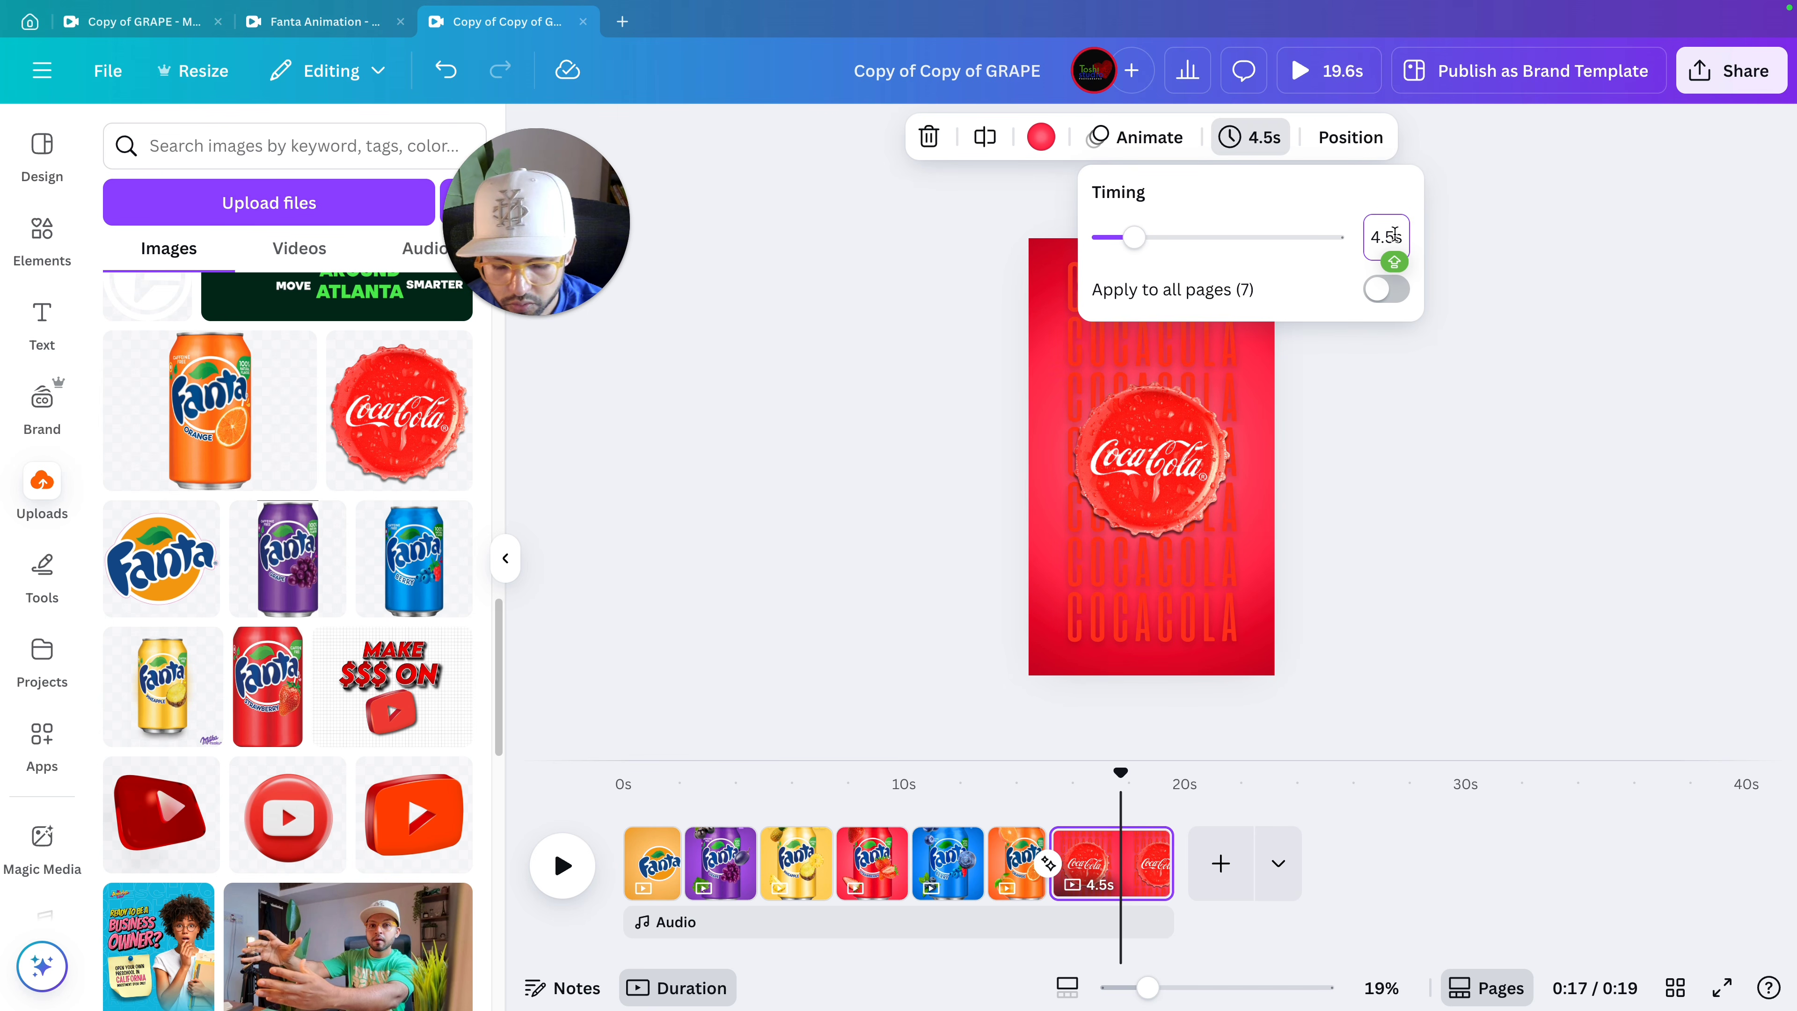
key("BackSpace")
key("BackSpace")
type("2s")
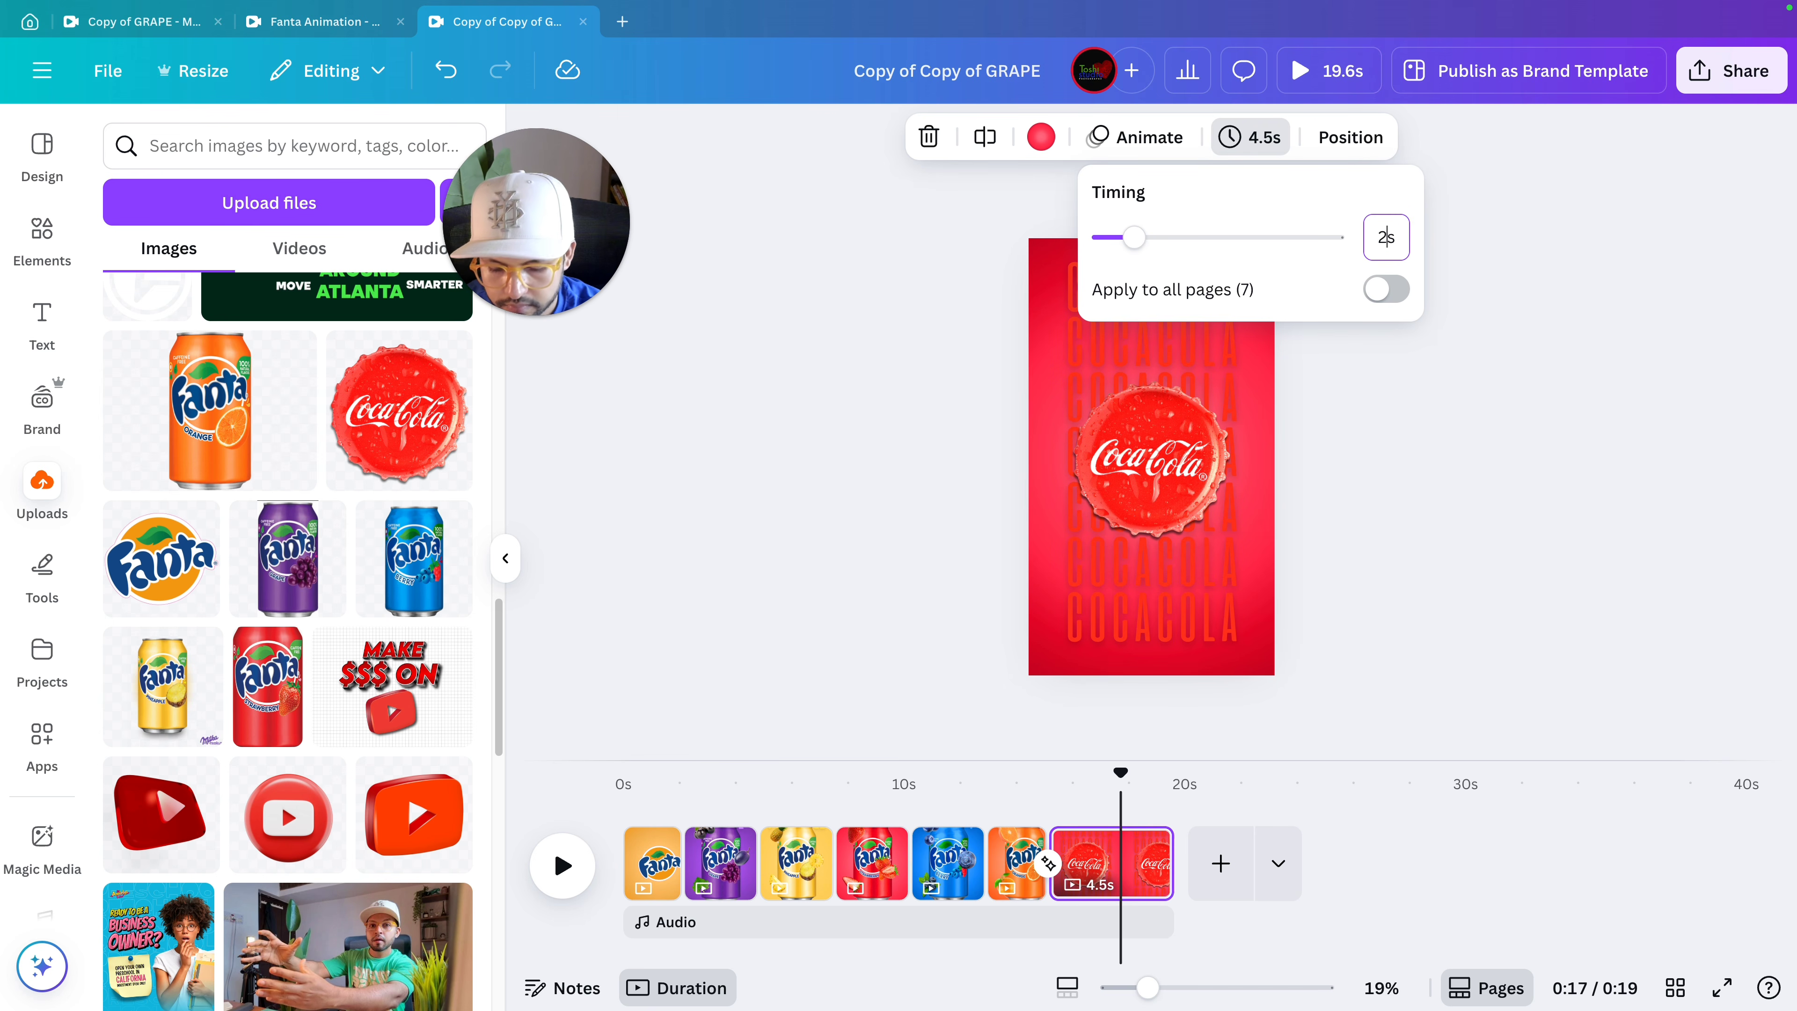
key("Return")
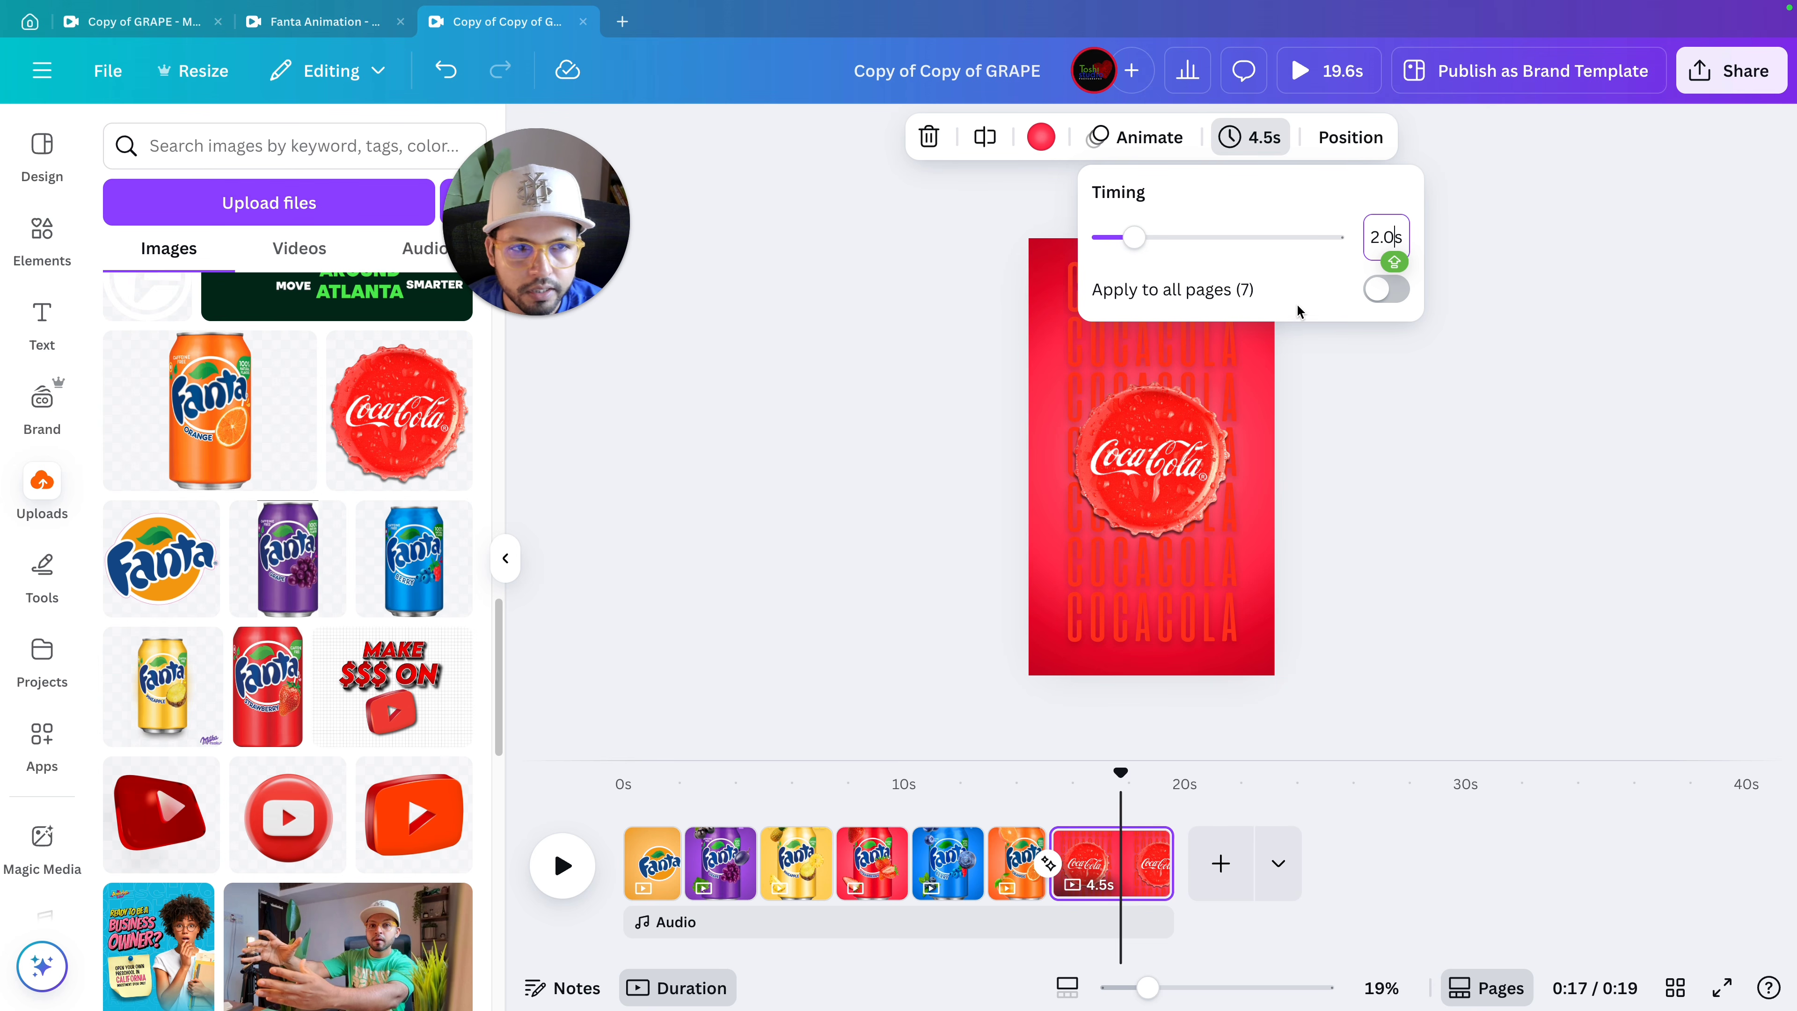
left_click(1376, 290)
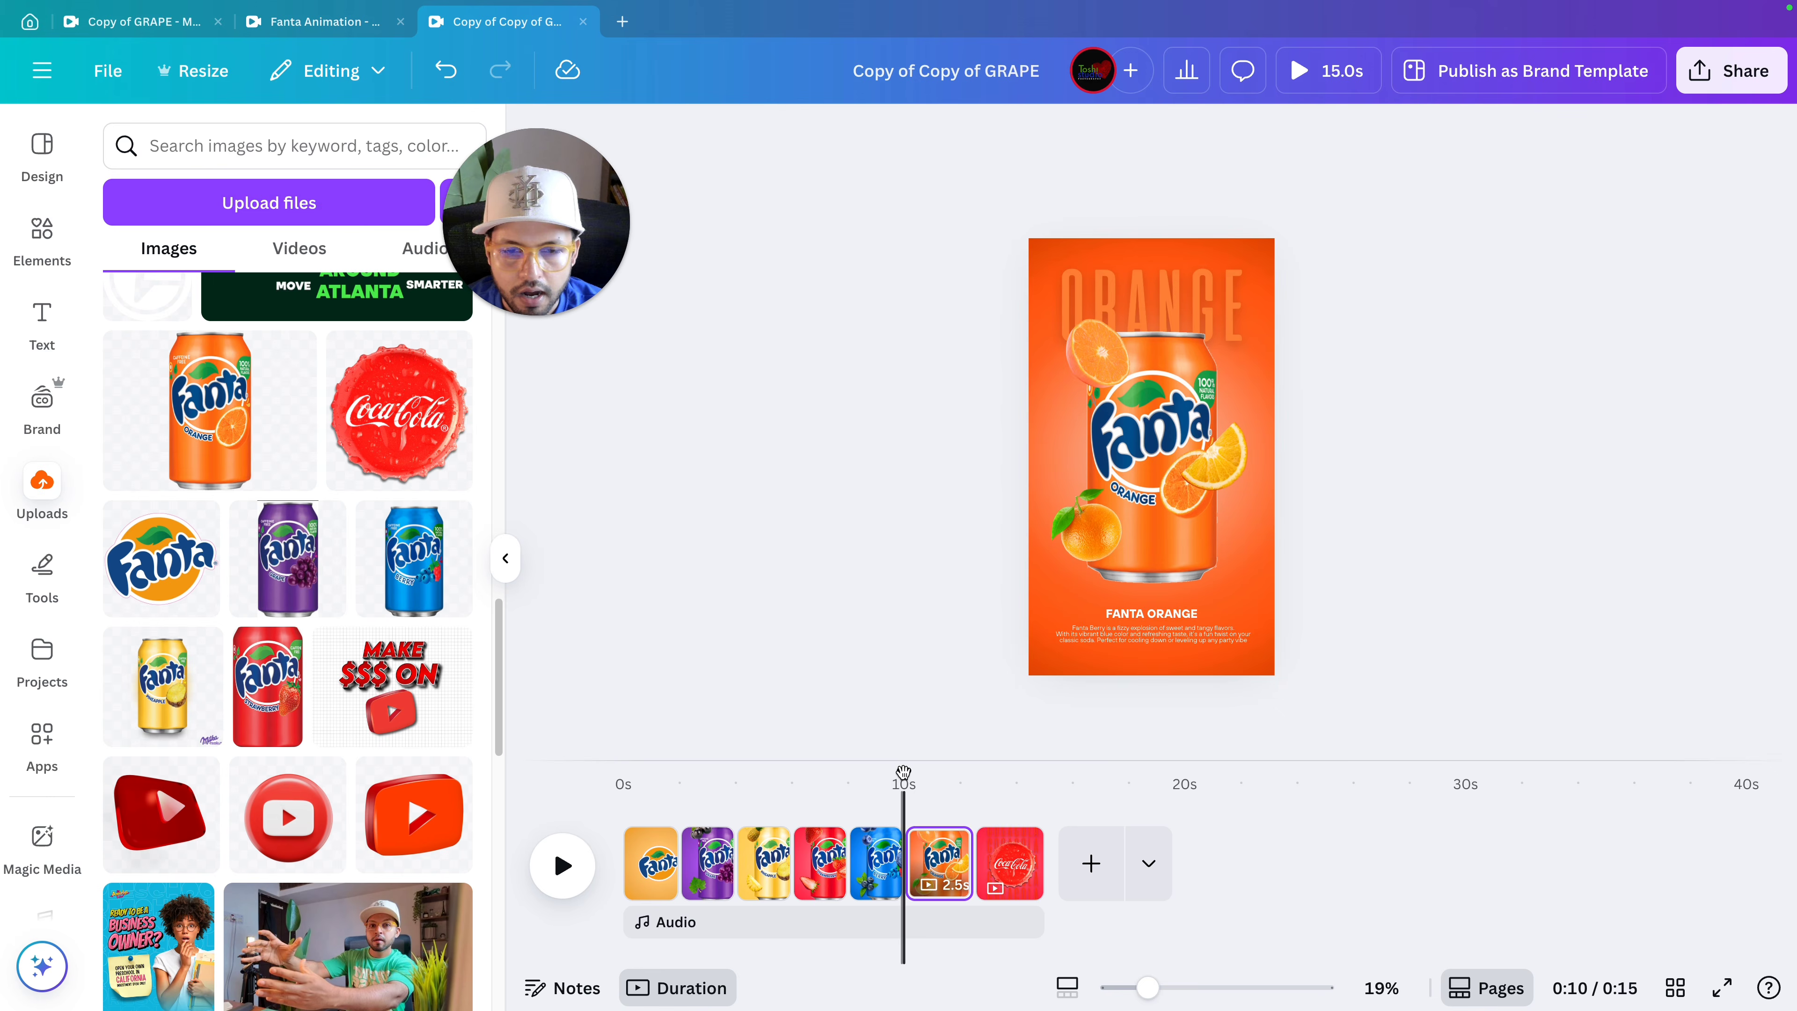
Add a Flow transition with leftward direction between the Fanta logo page and the grape page.
left_click_drag(902, 773, 711, 770)
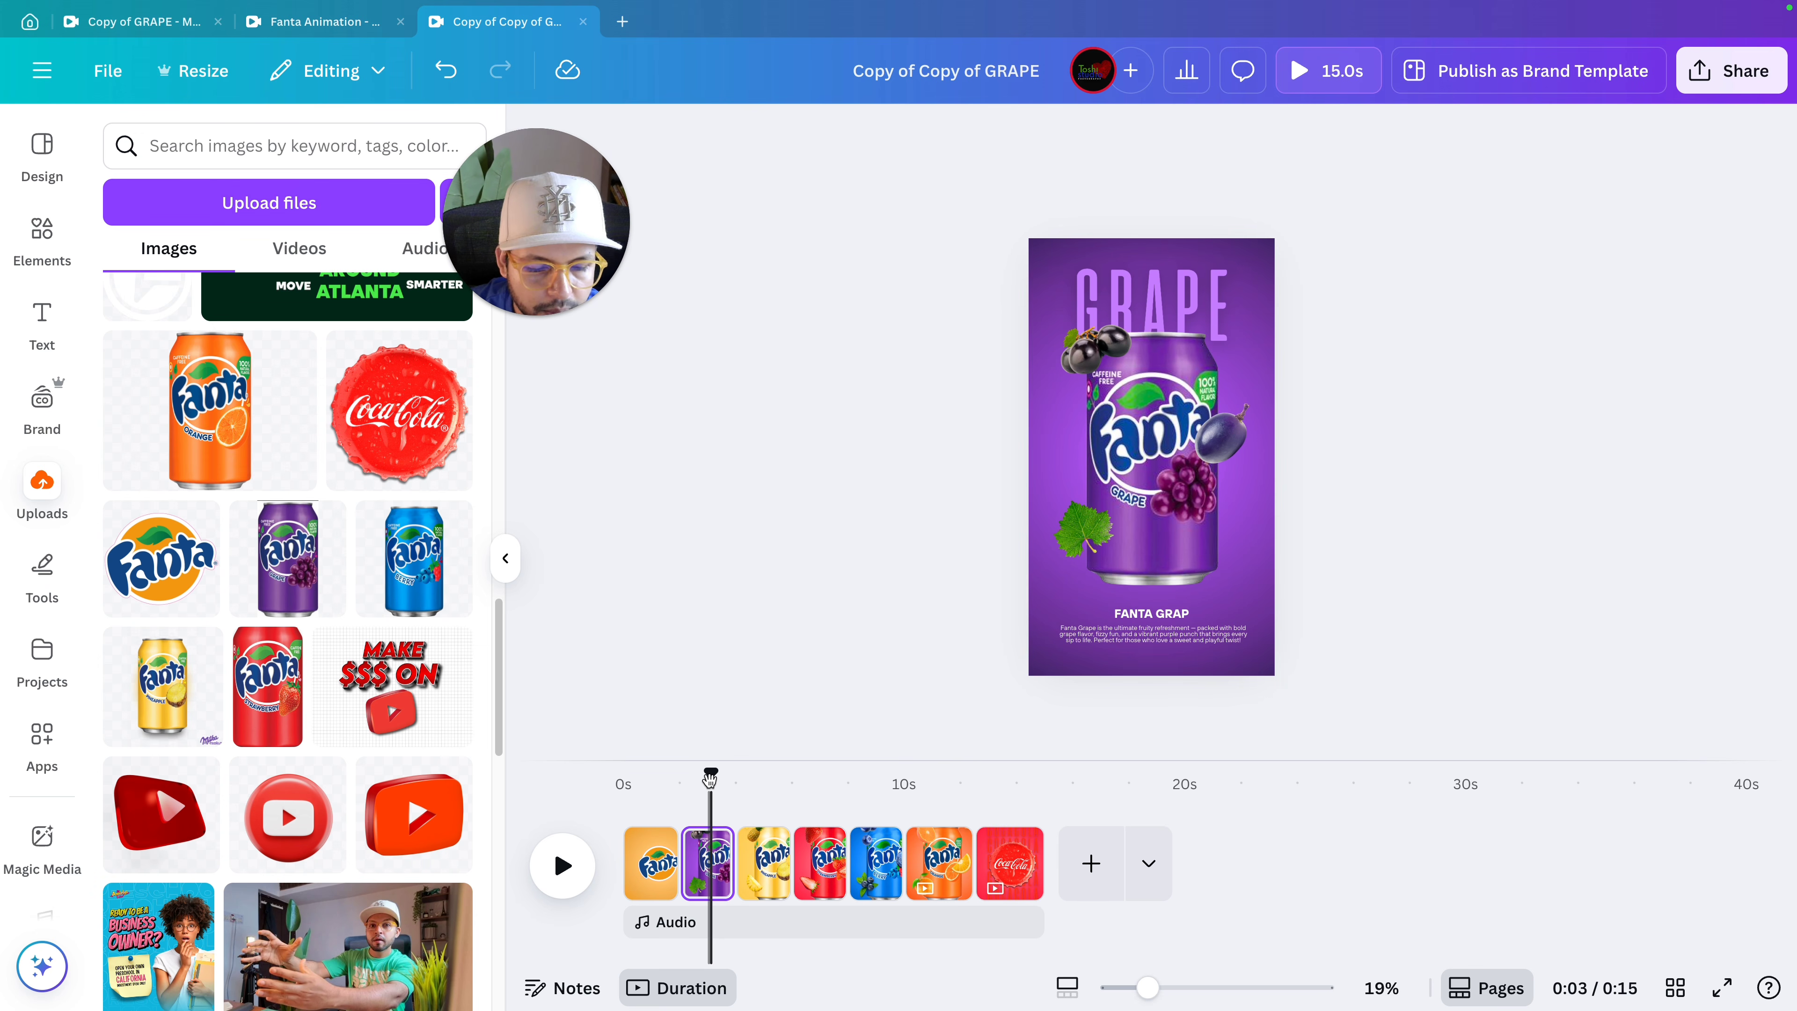
left_click_drag(711, 779, 622, 773)
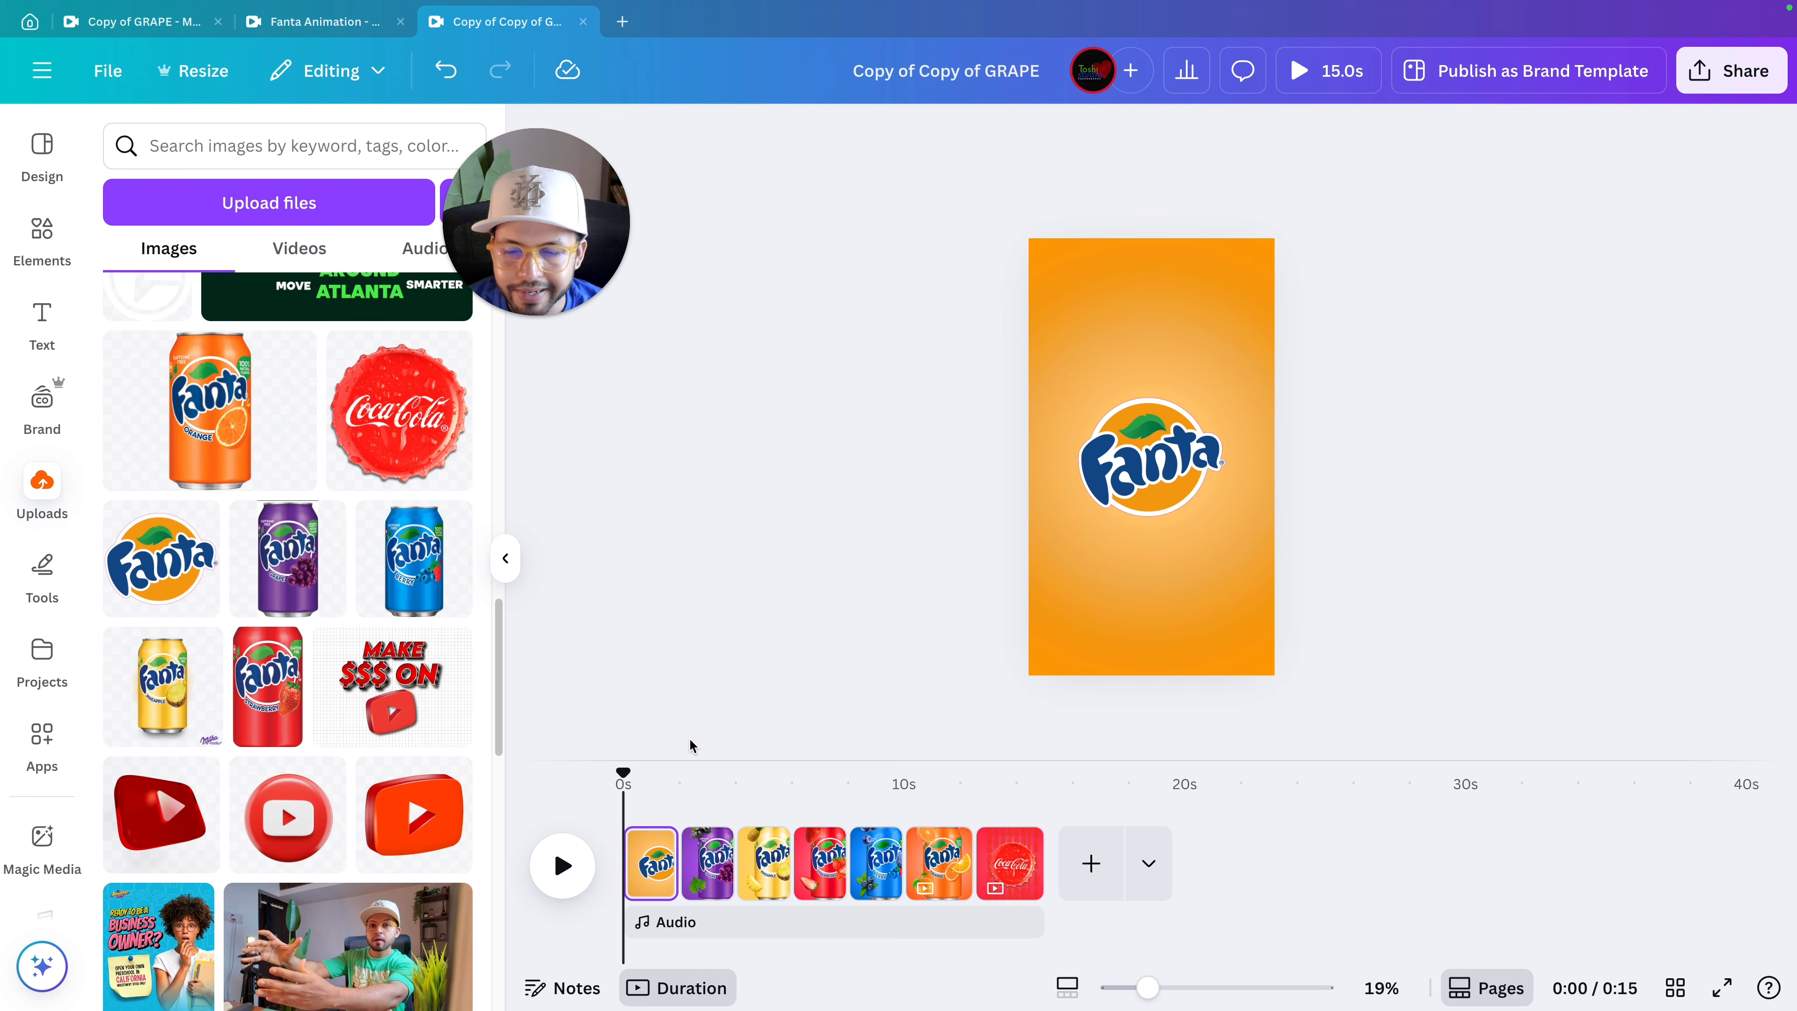
mouse_move(680, 887)
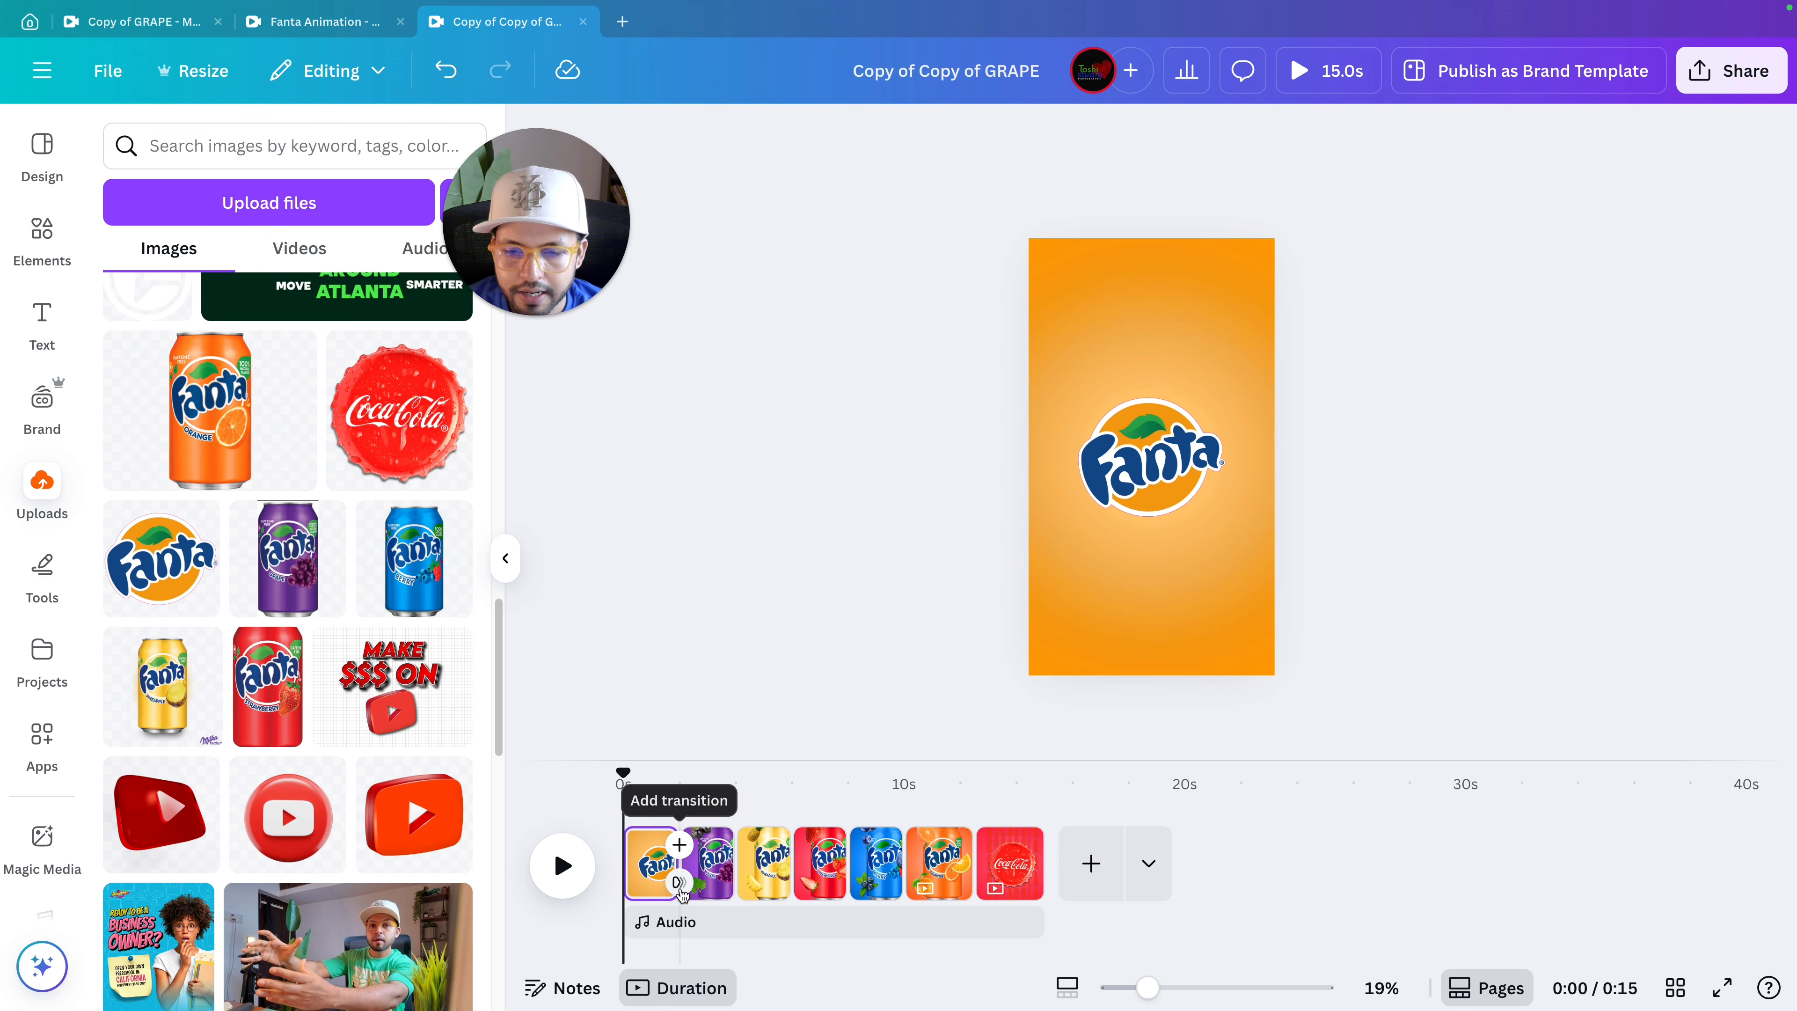
right_click(665, 837)
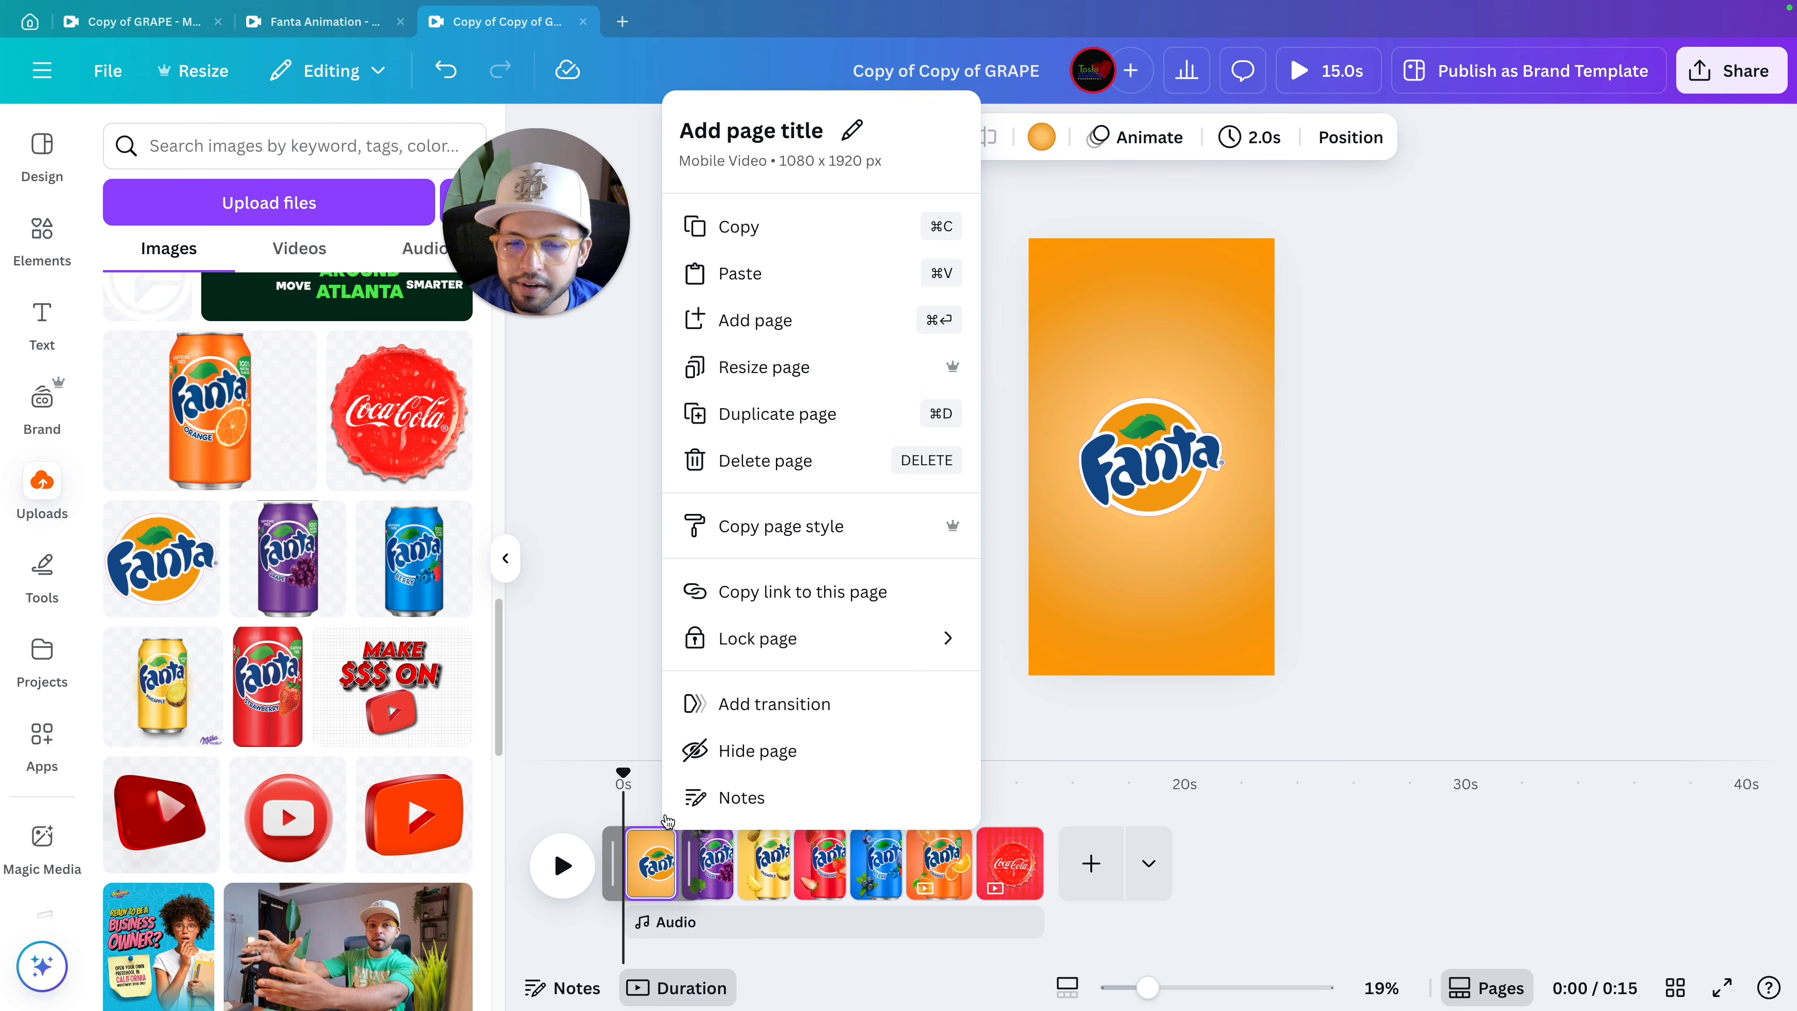
left_click(740, 714)
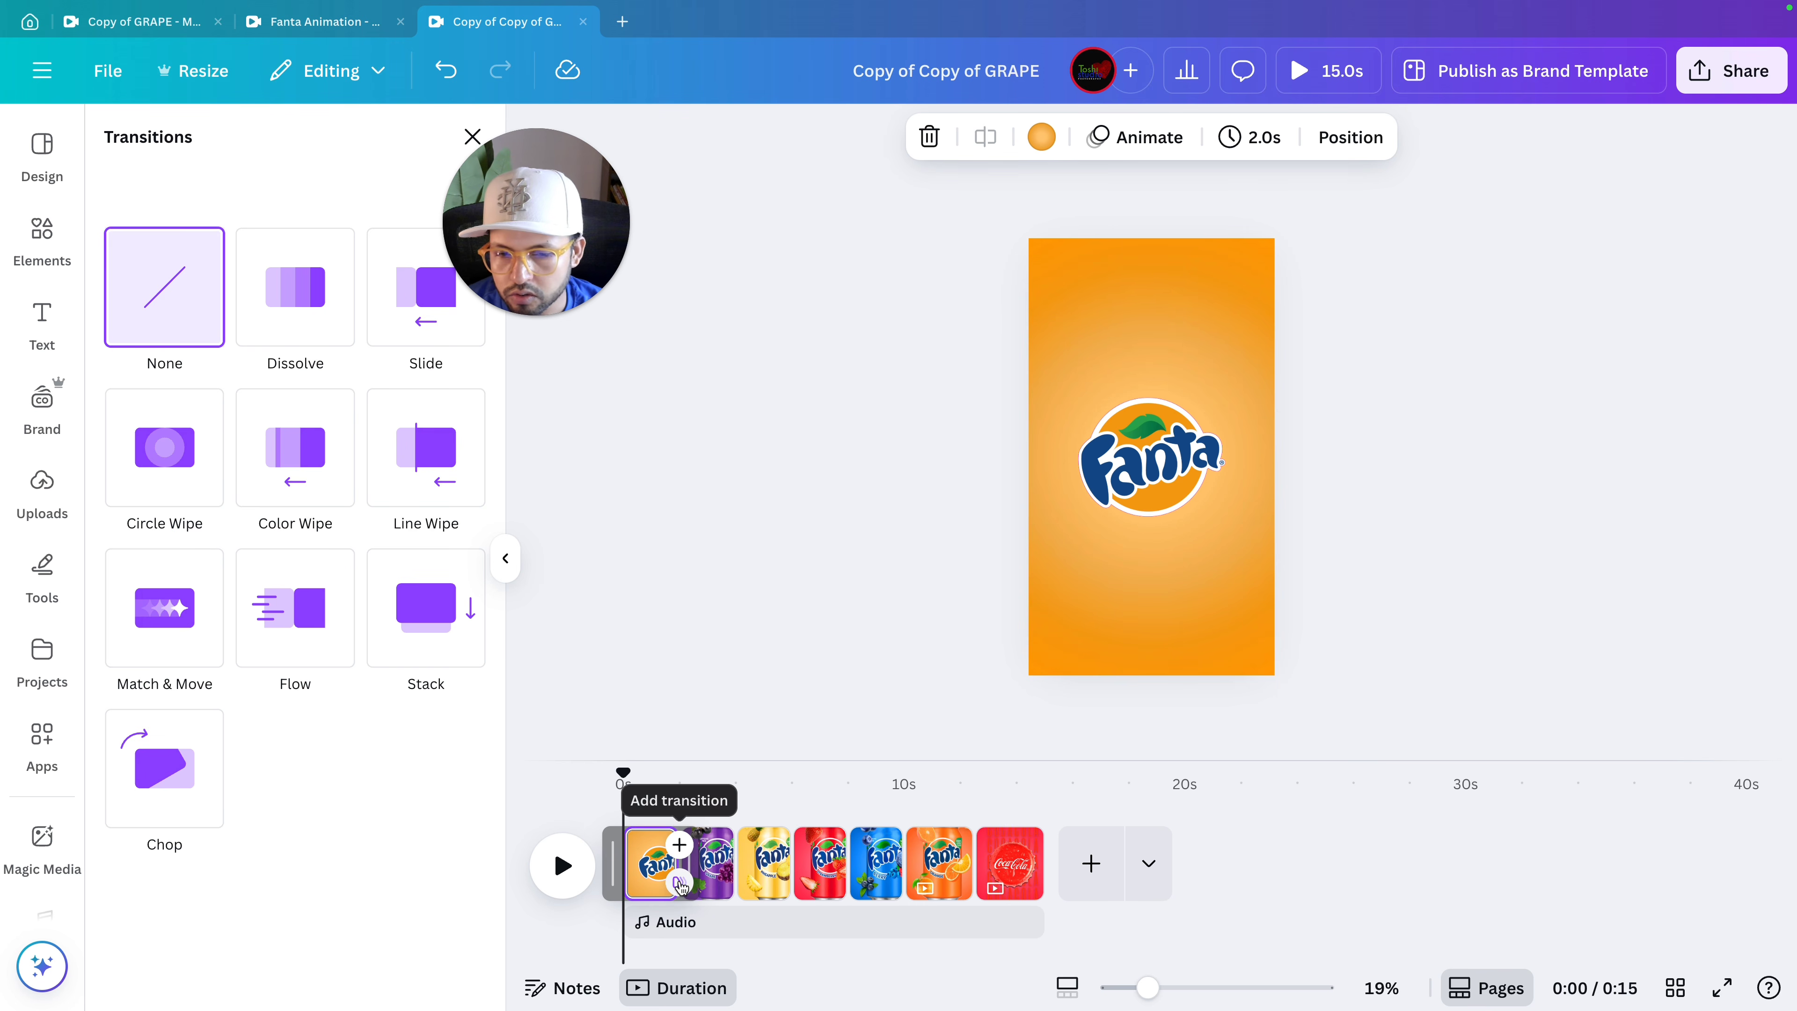
left_click(680, 882)
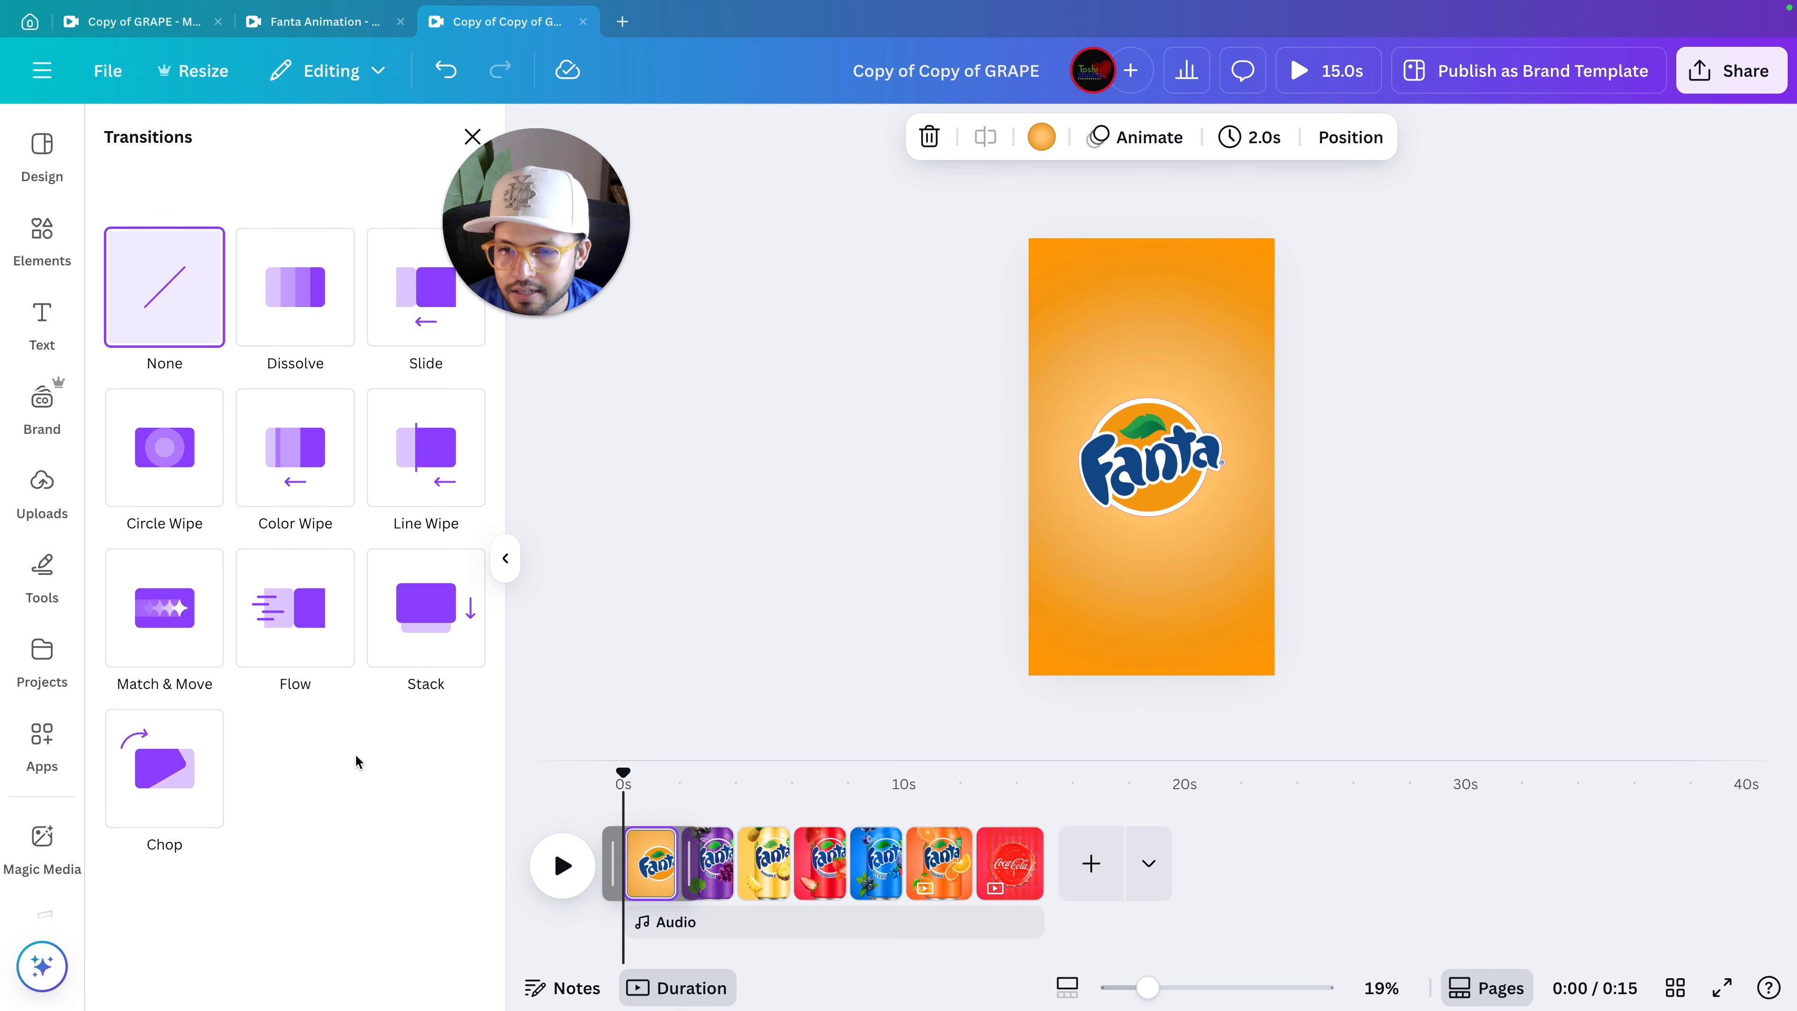
left_click(301, 642)
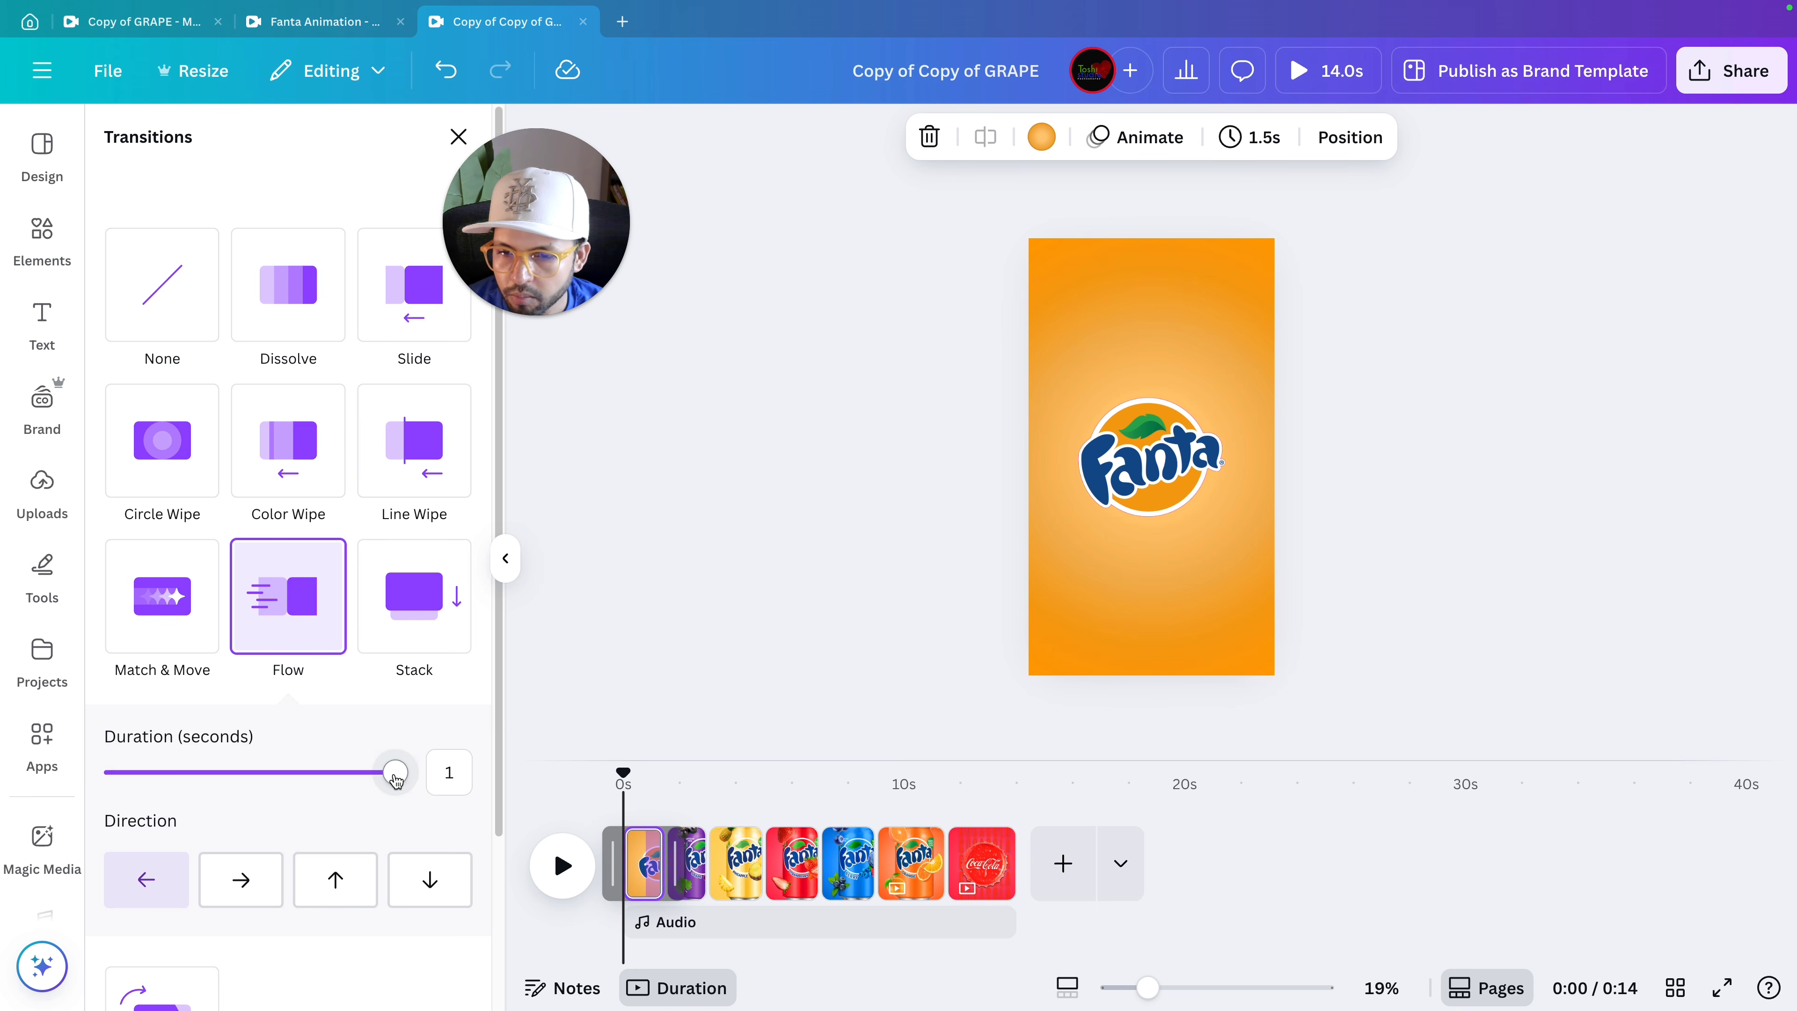
left_click(142, 887)
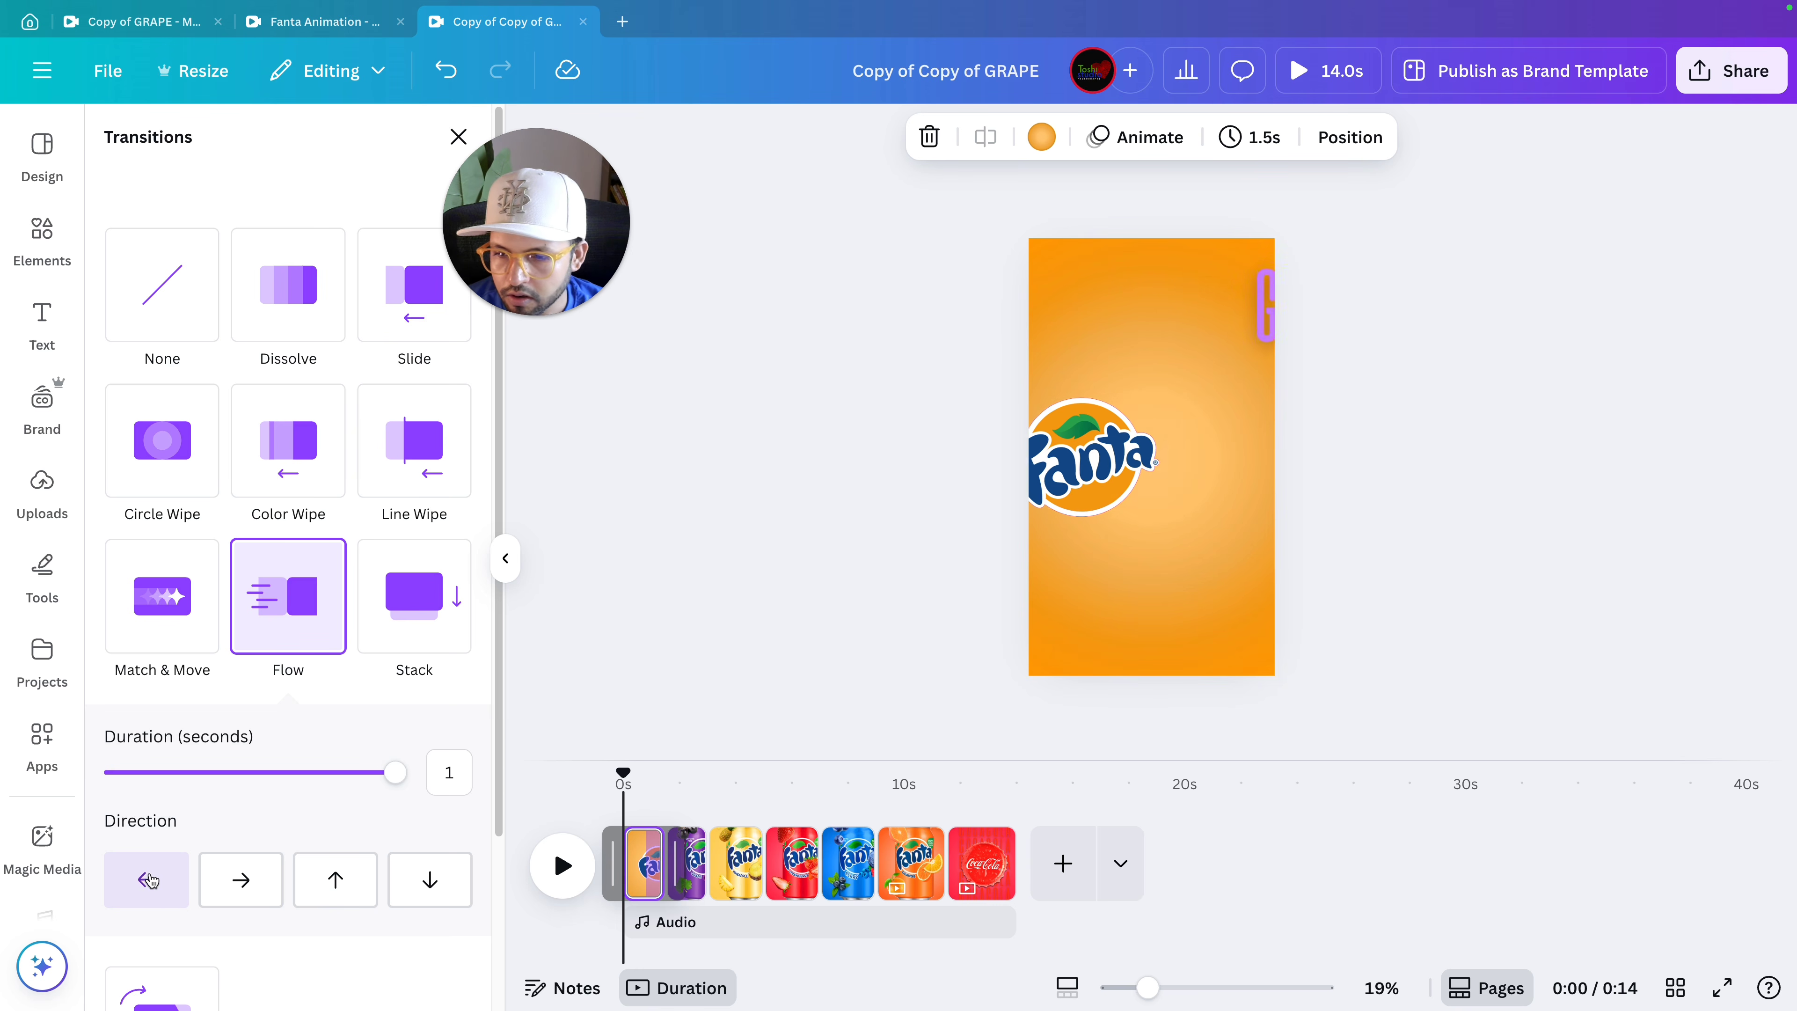
Set the Flow transition's duration to 0.8 seconds and apply it between all pages.
left_click_drag(393, 772, 344, 768)
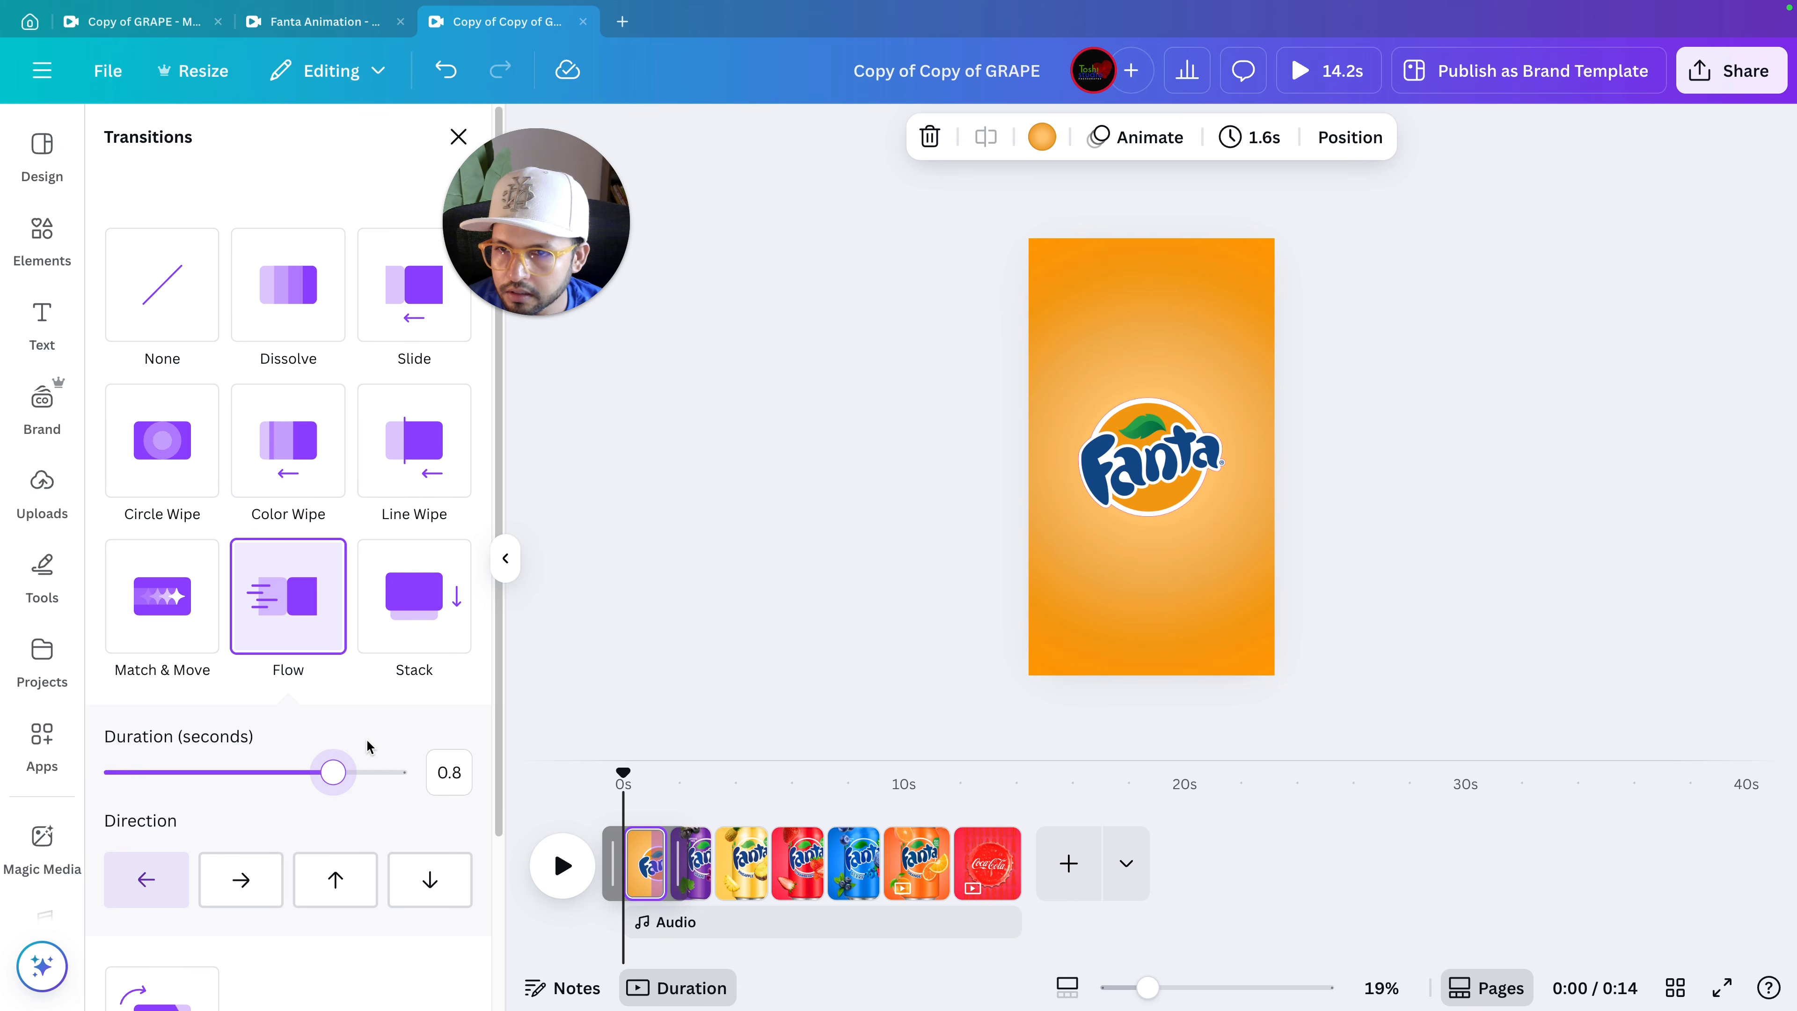
scroll(368, 745, "down", 3)
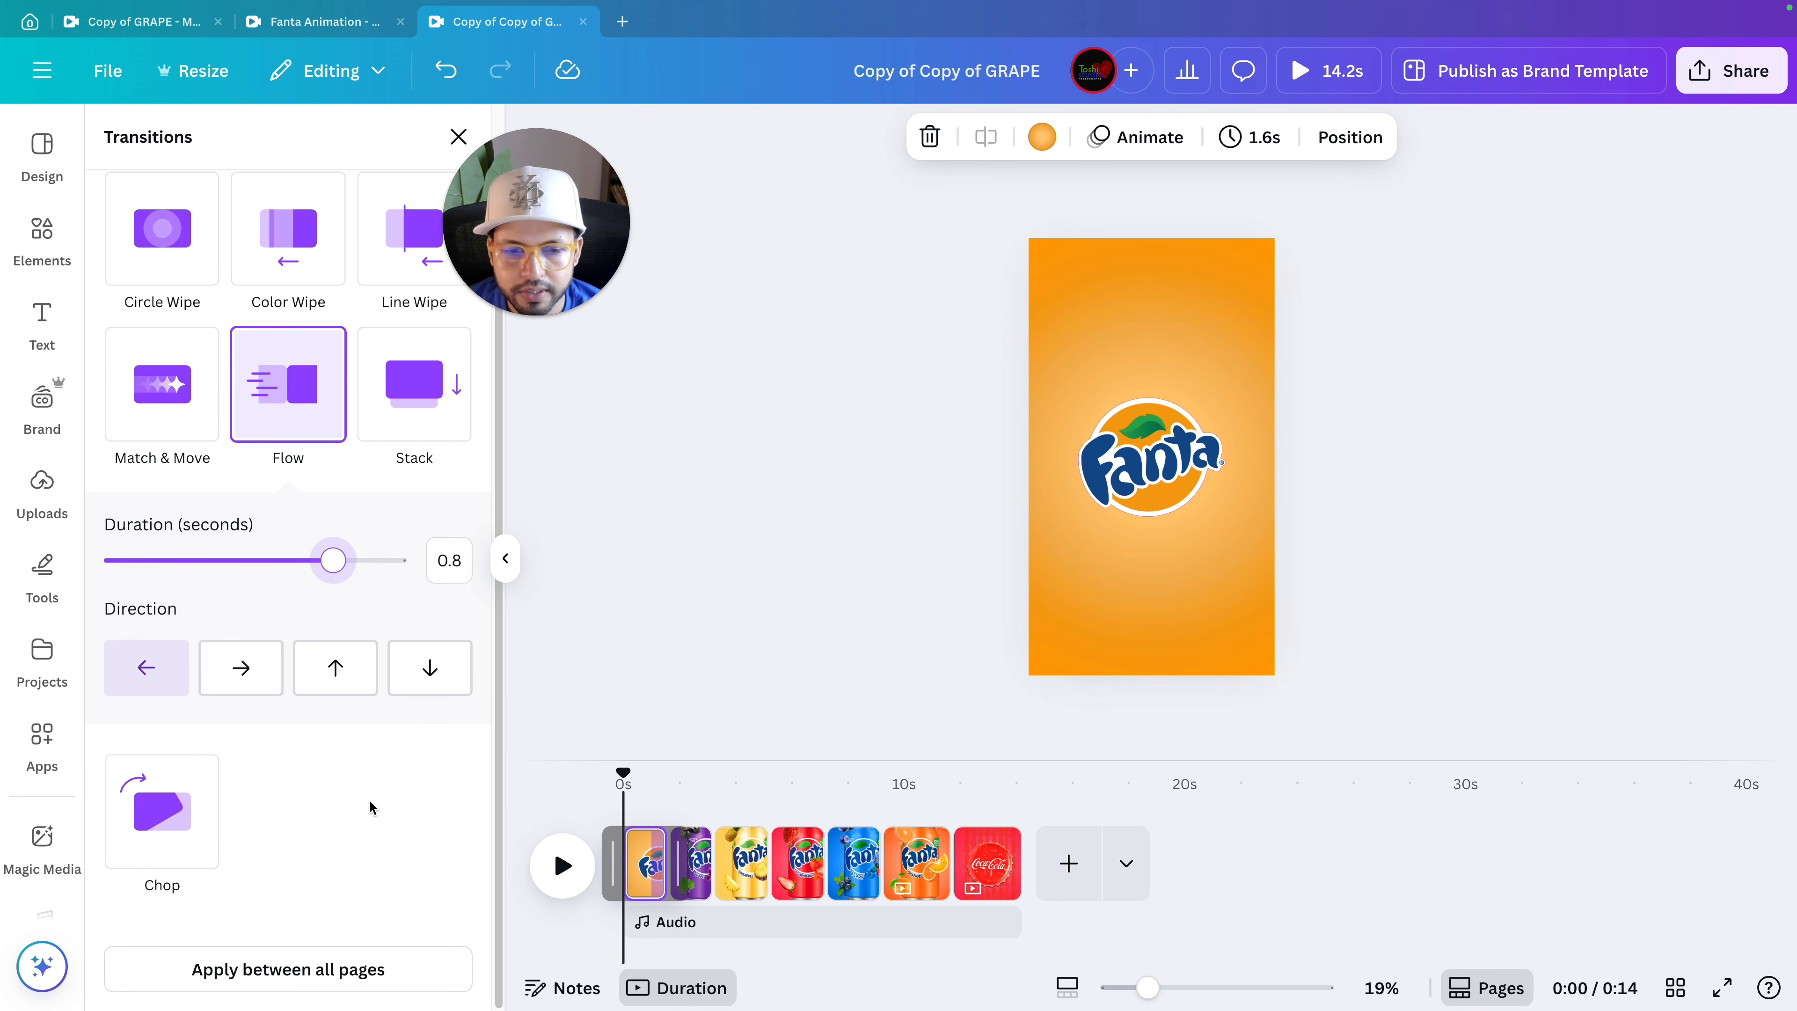
left_click(292, 971)
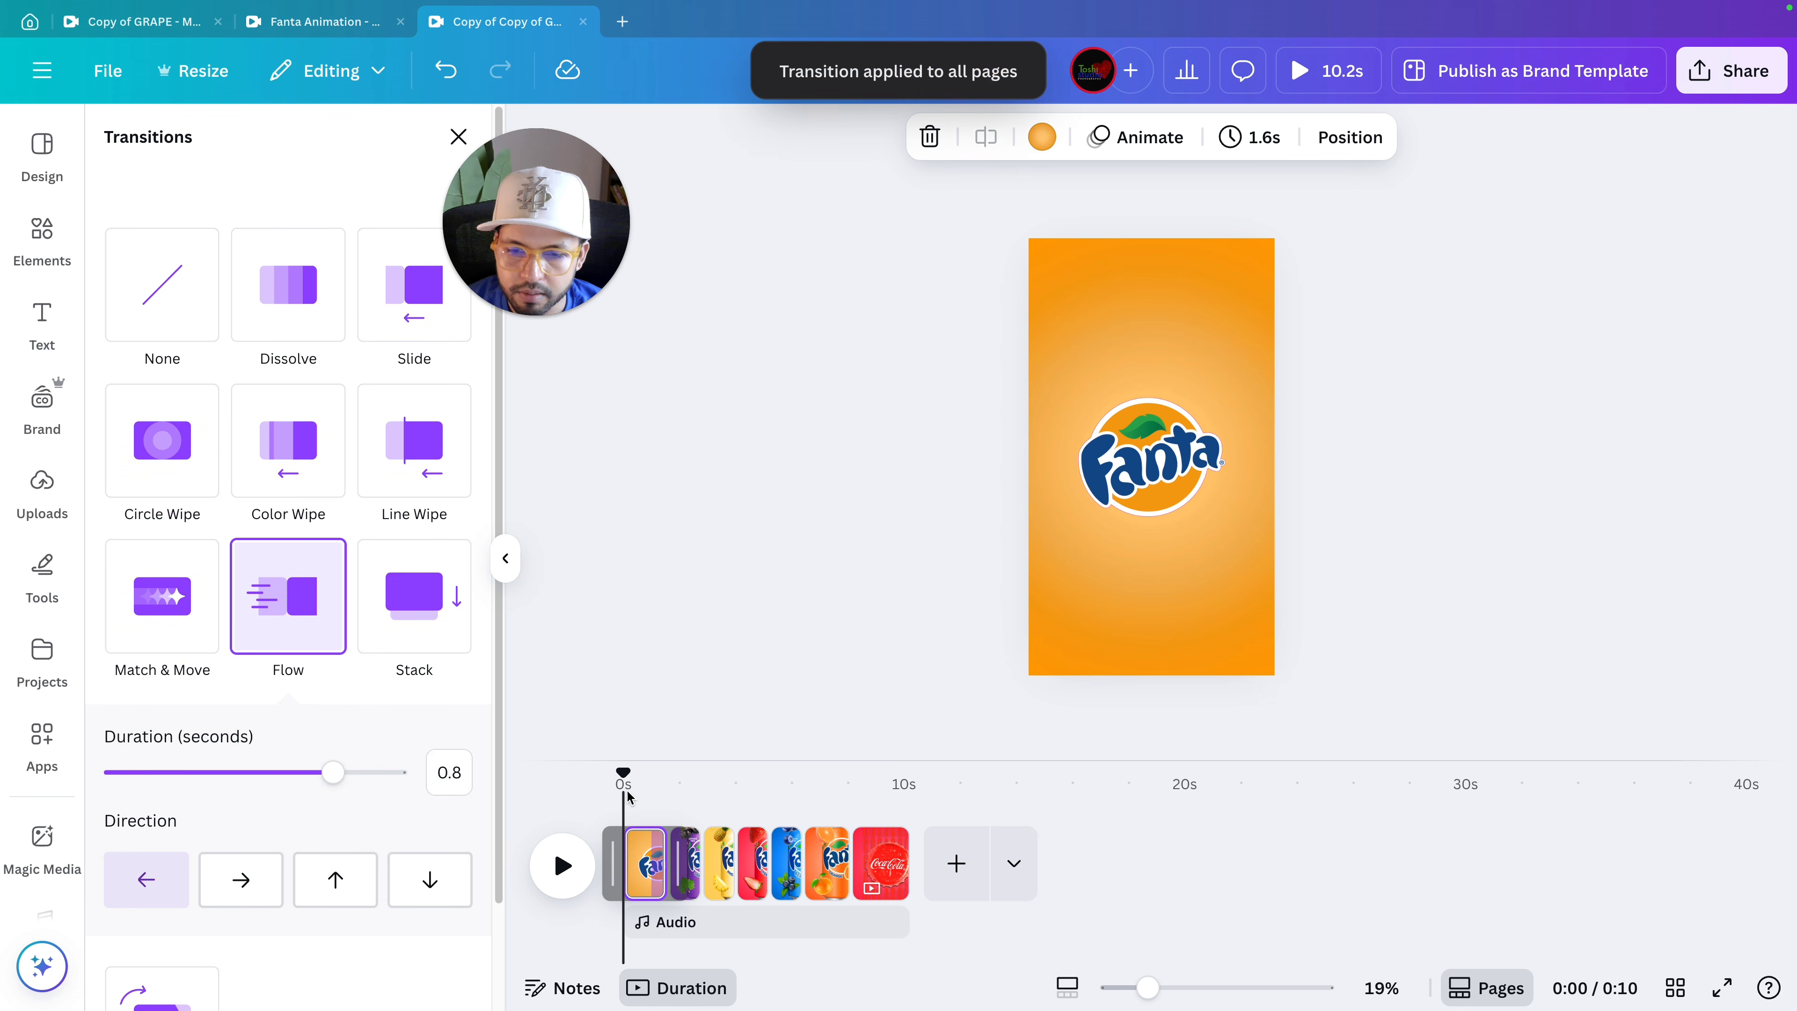
Change the transition between the Fanta Orange page and the Coca-Cola page to Match & Move with a duration of 1 second.
left_click_drag(623, 772, 908, 757)
right_click(847, 857)
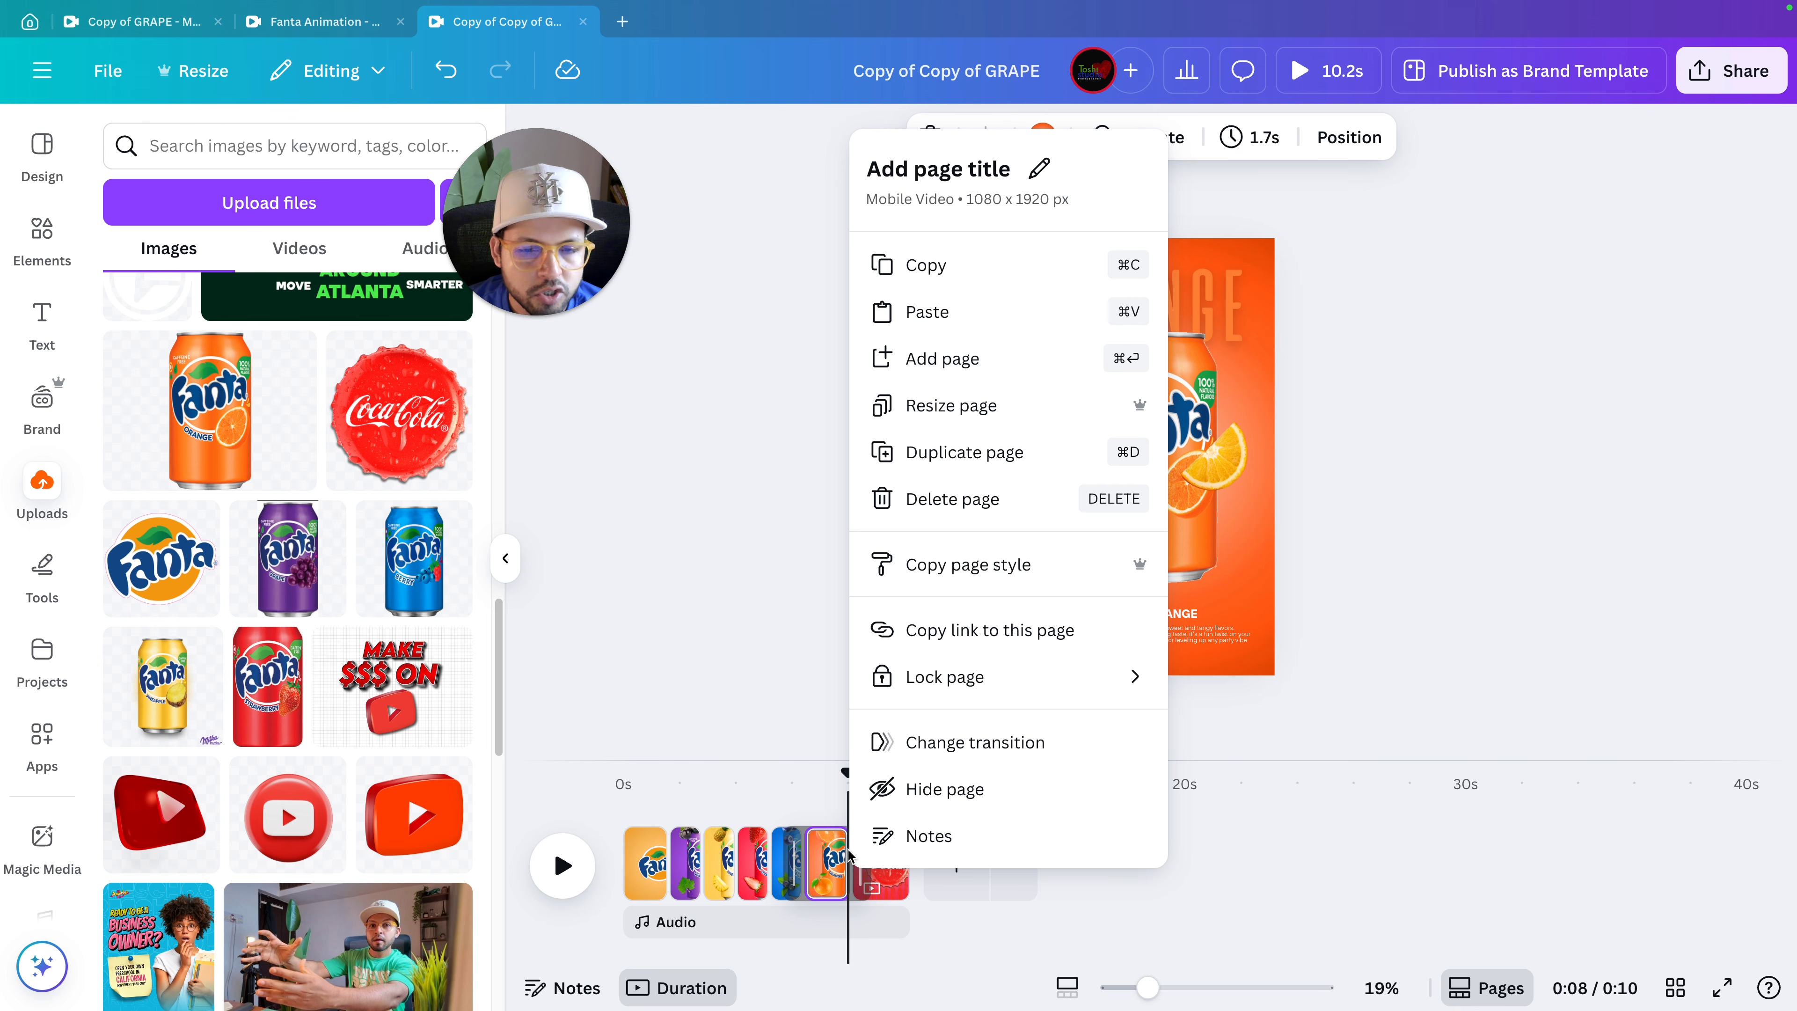
left_click(920, 742)
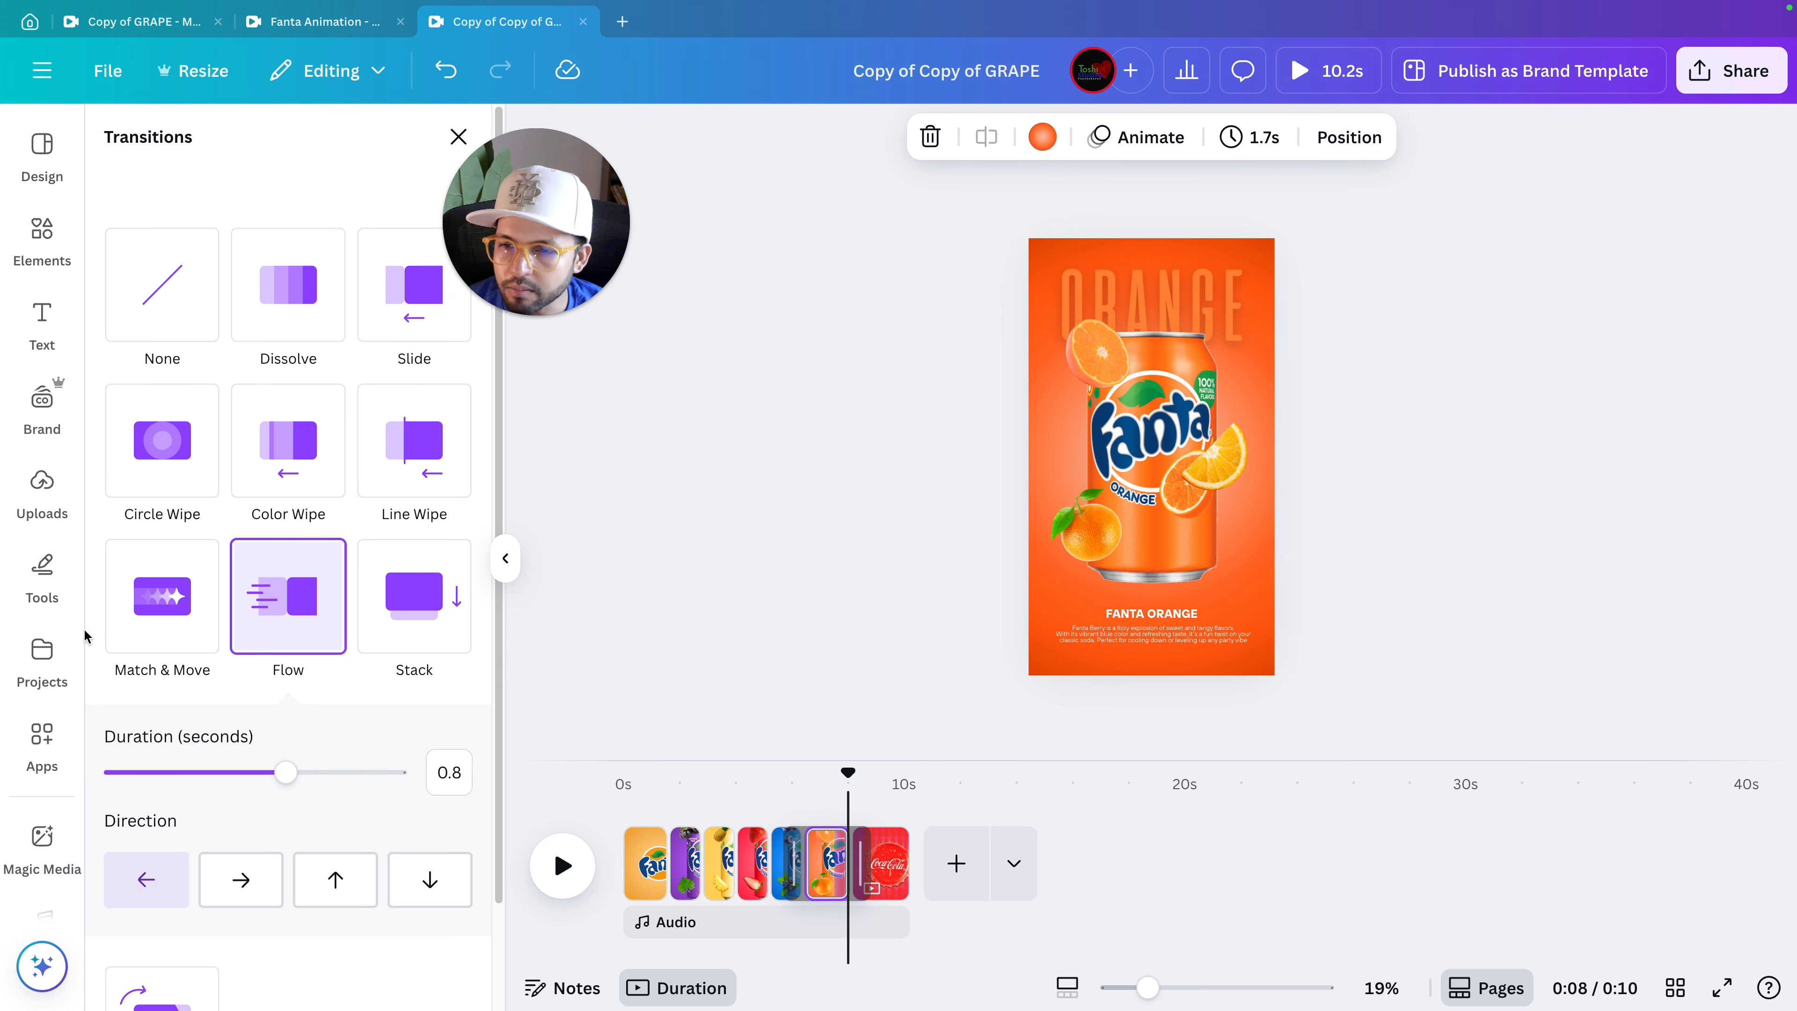
left_click(152, 626)
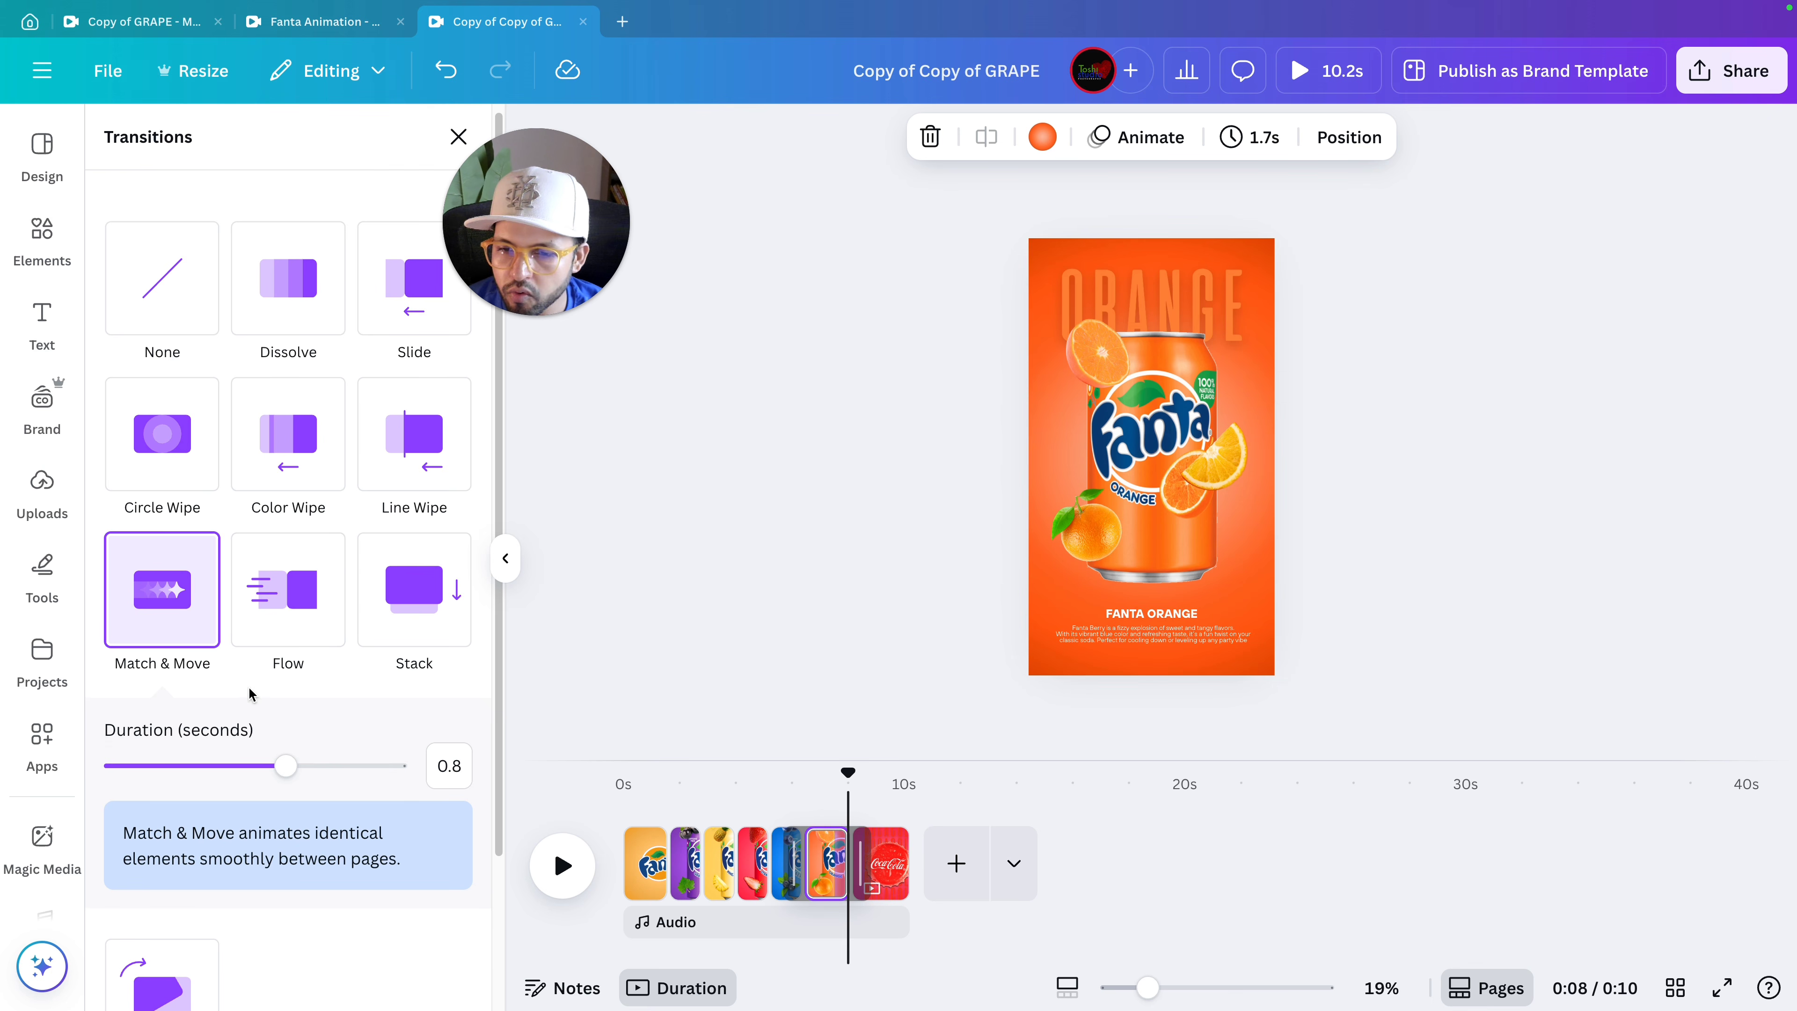
scroll(249, 693, "down", 2)
left_click_drag(287, 681, 337, 685)
scroll(337, 685, "down", 2)
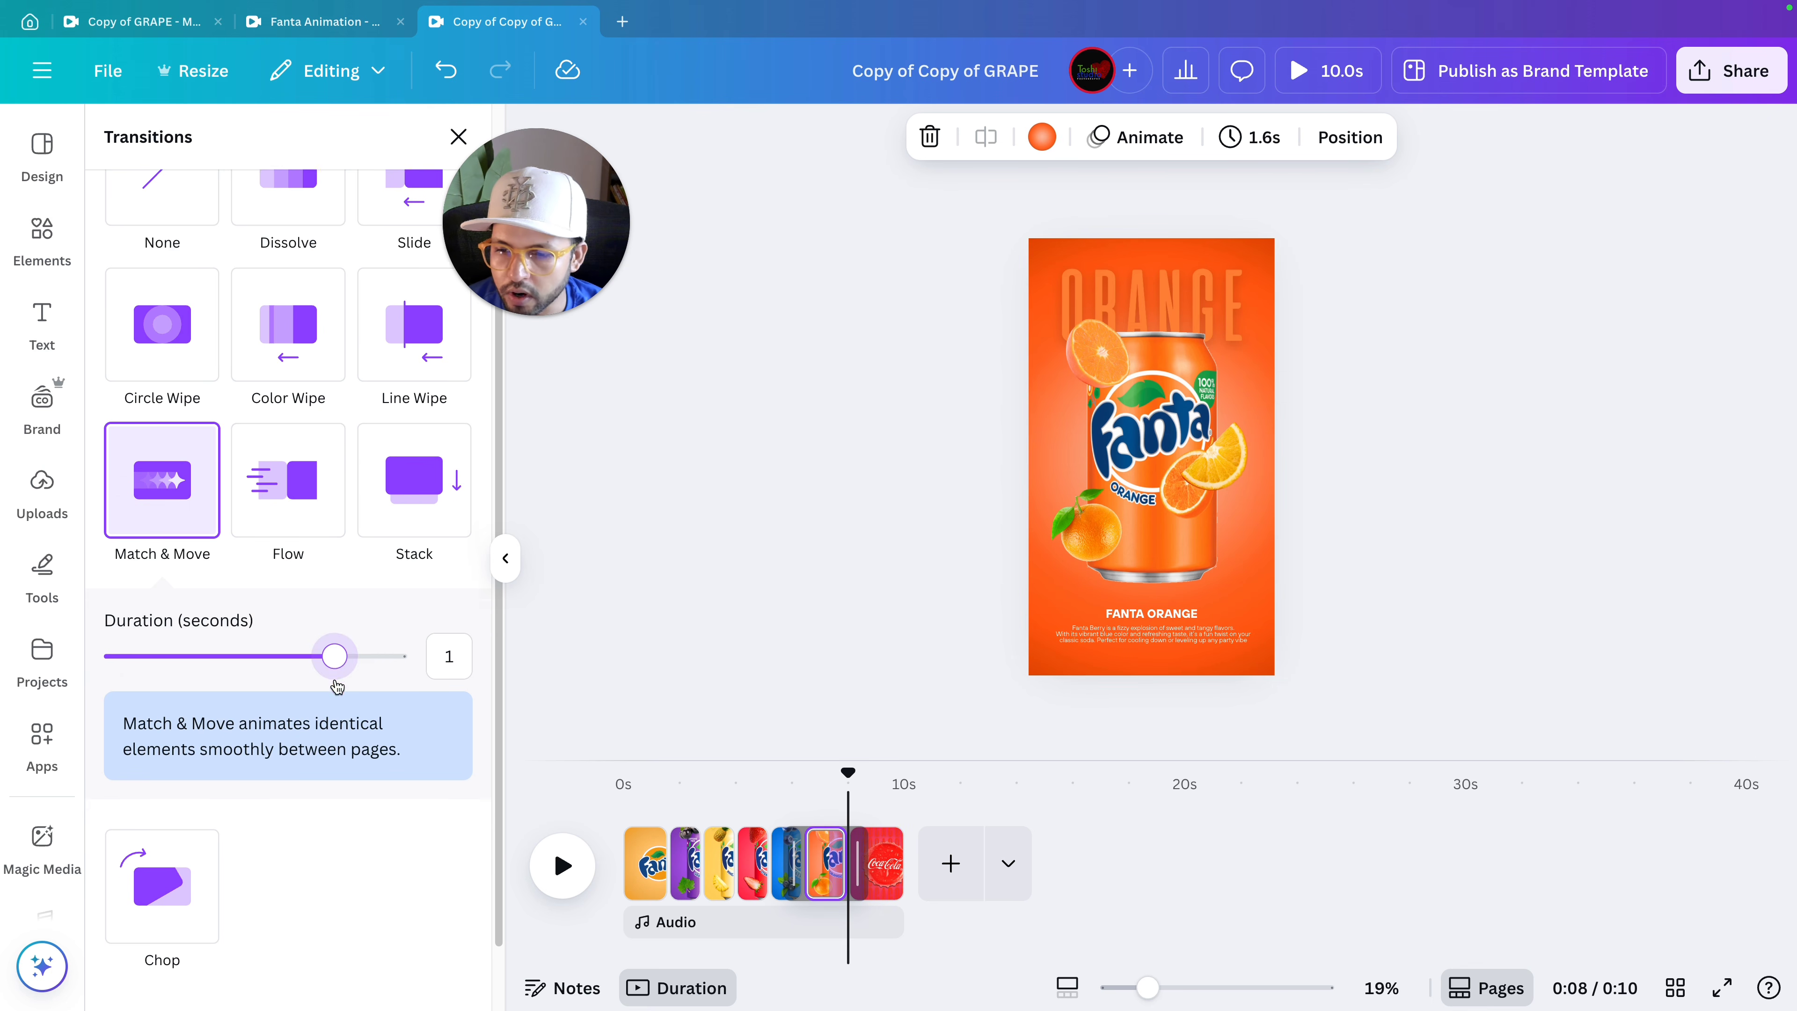
left_click(792, 641)
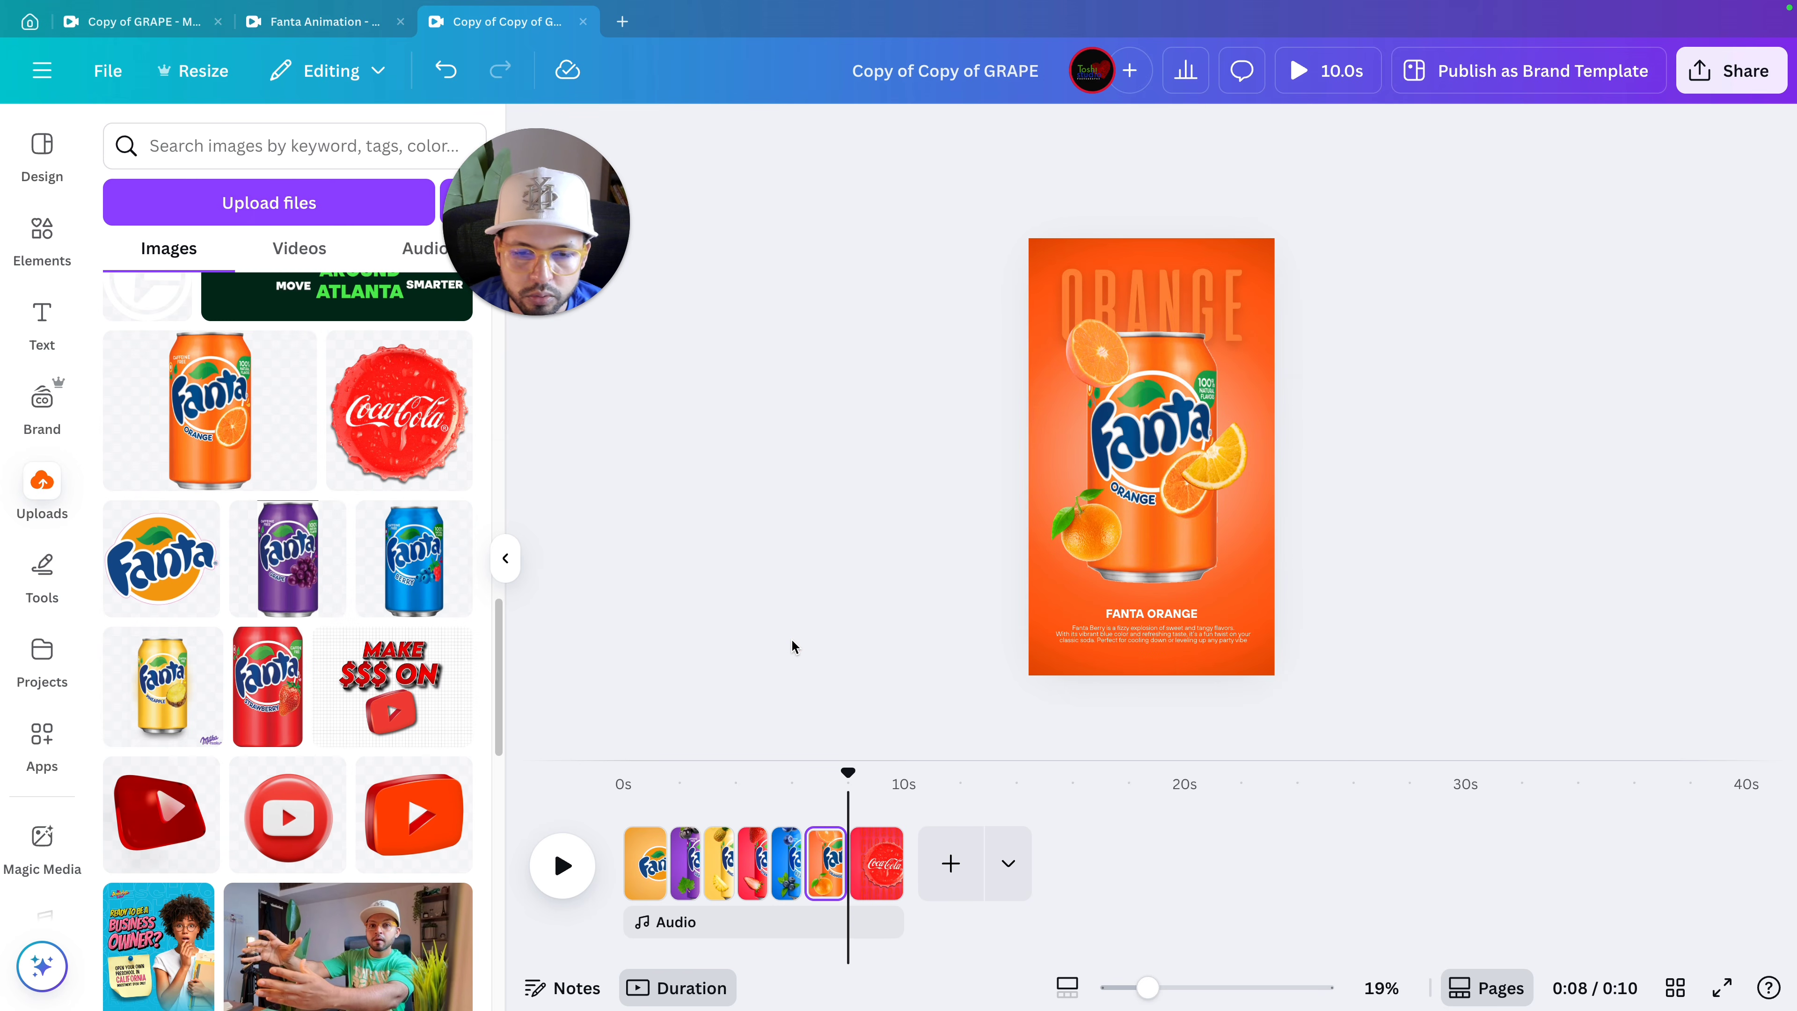
Play the whole animation from the start to review the page transitions.
left_click_drag(848, 772, 622, 777)
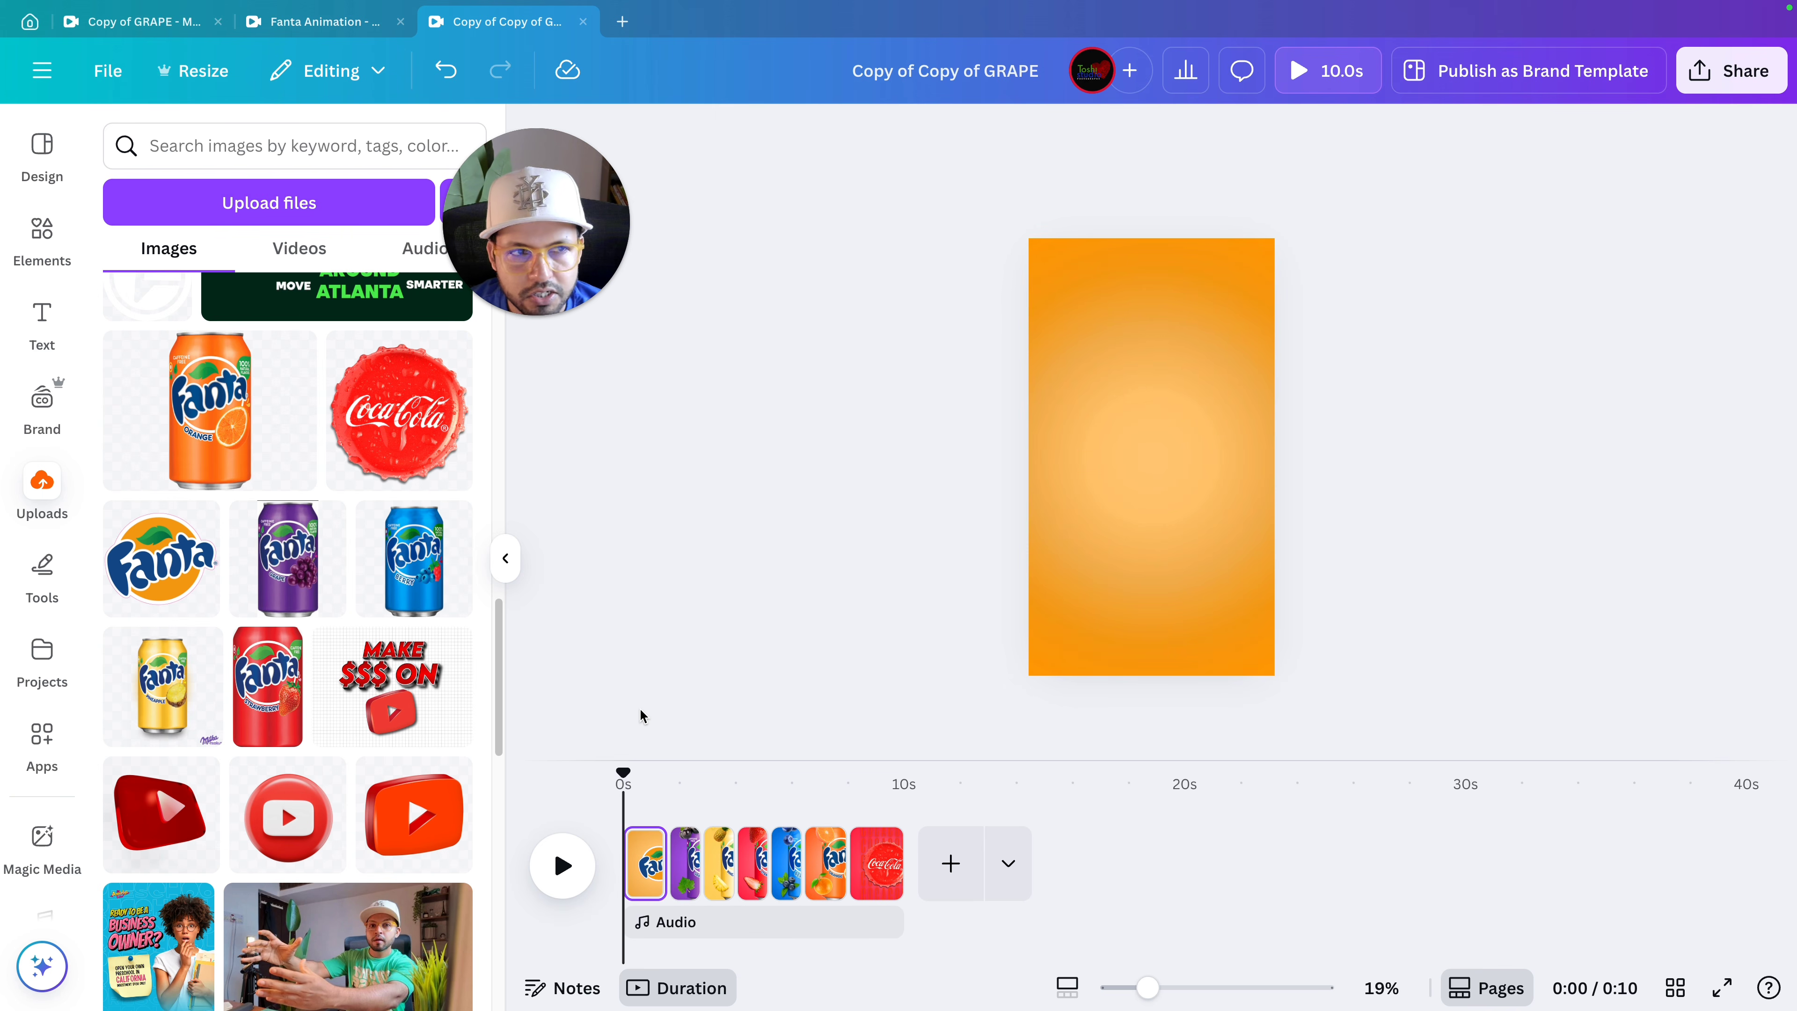
scroll(794, 714, "up", 2)
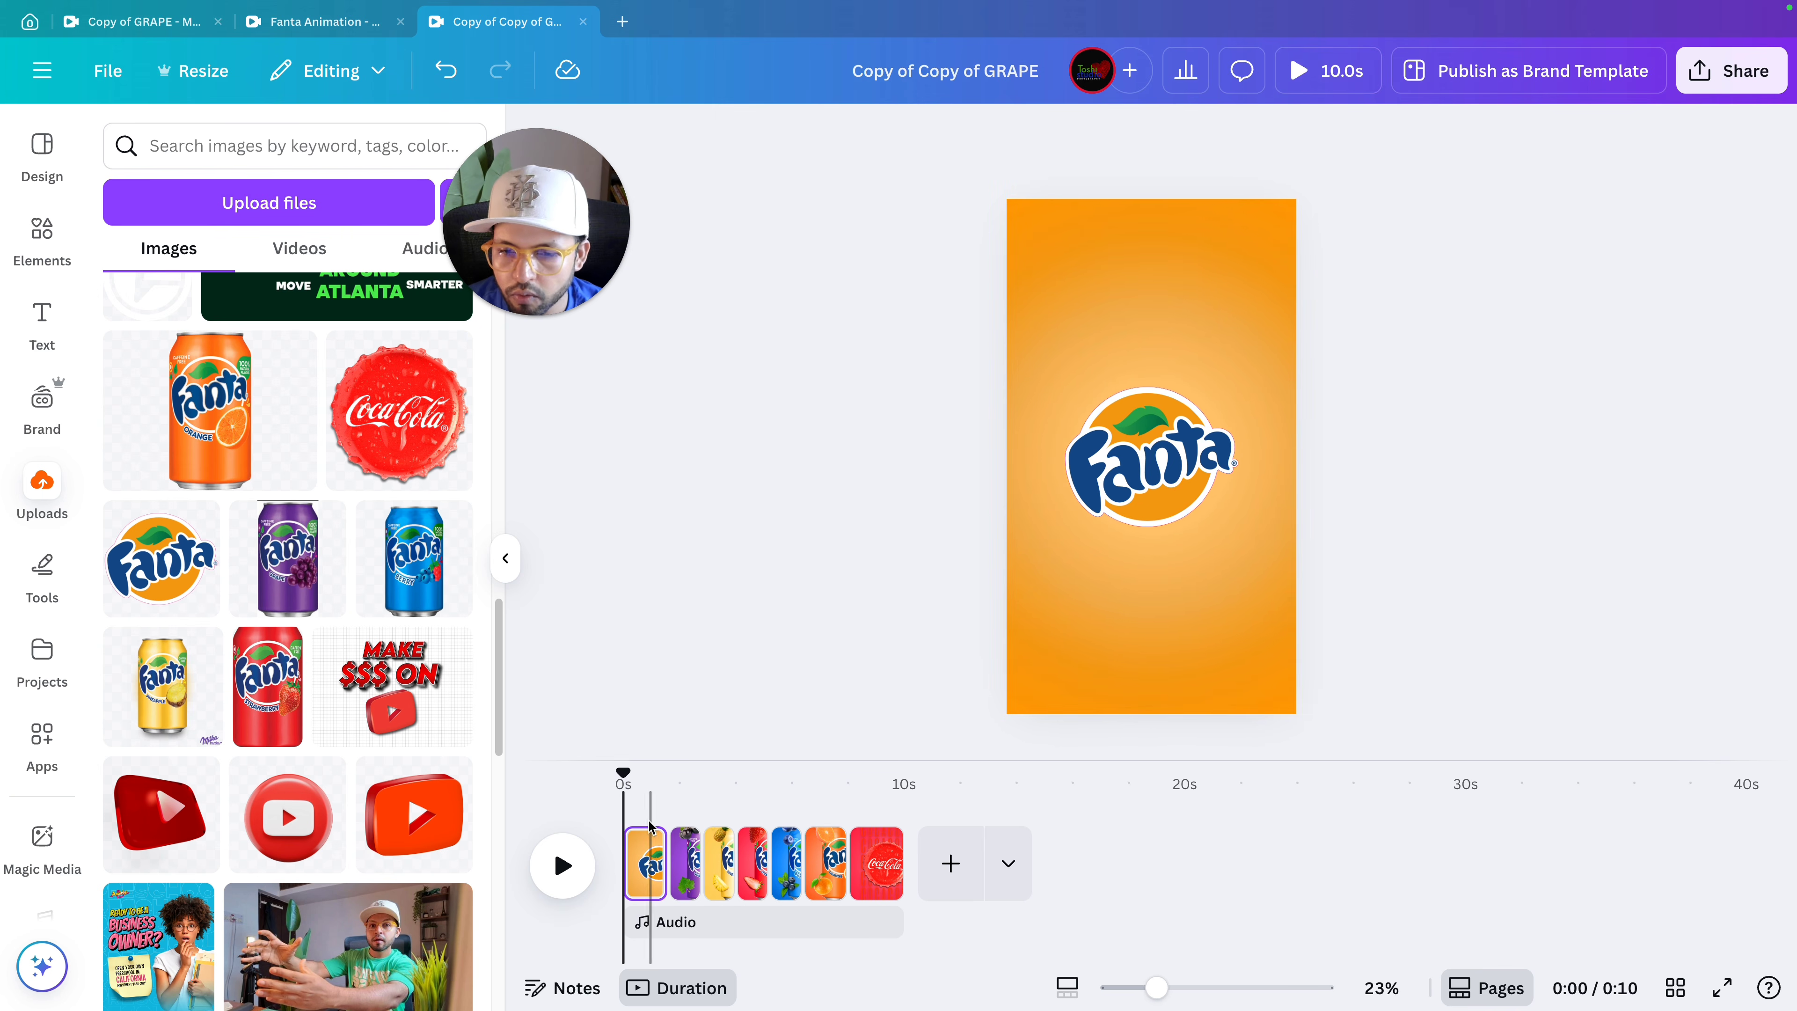
left_click(563, 883)
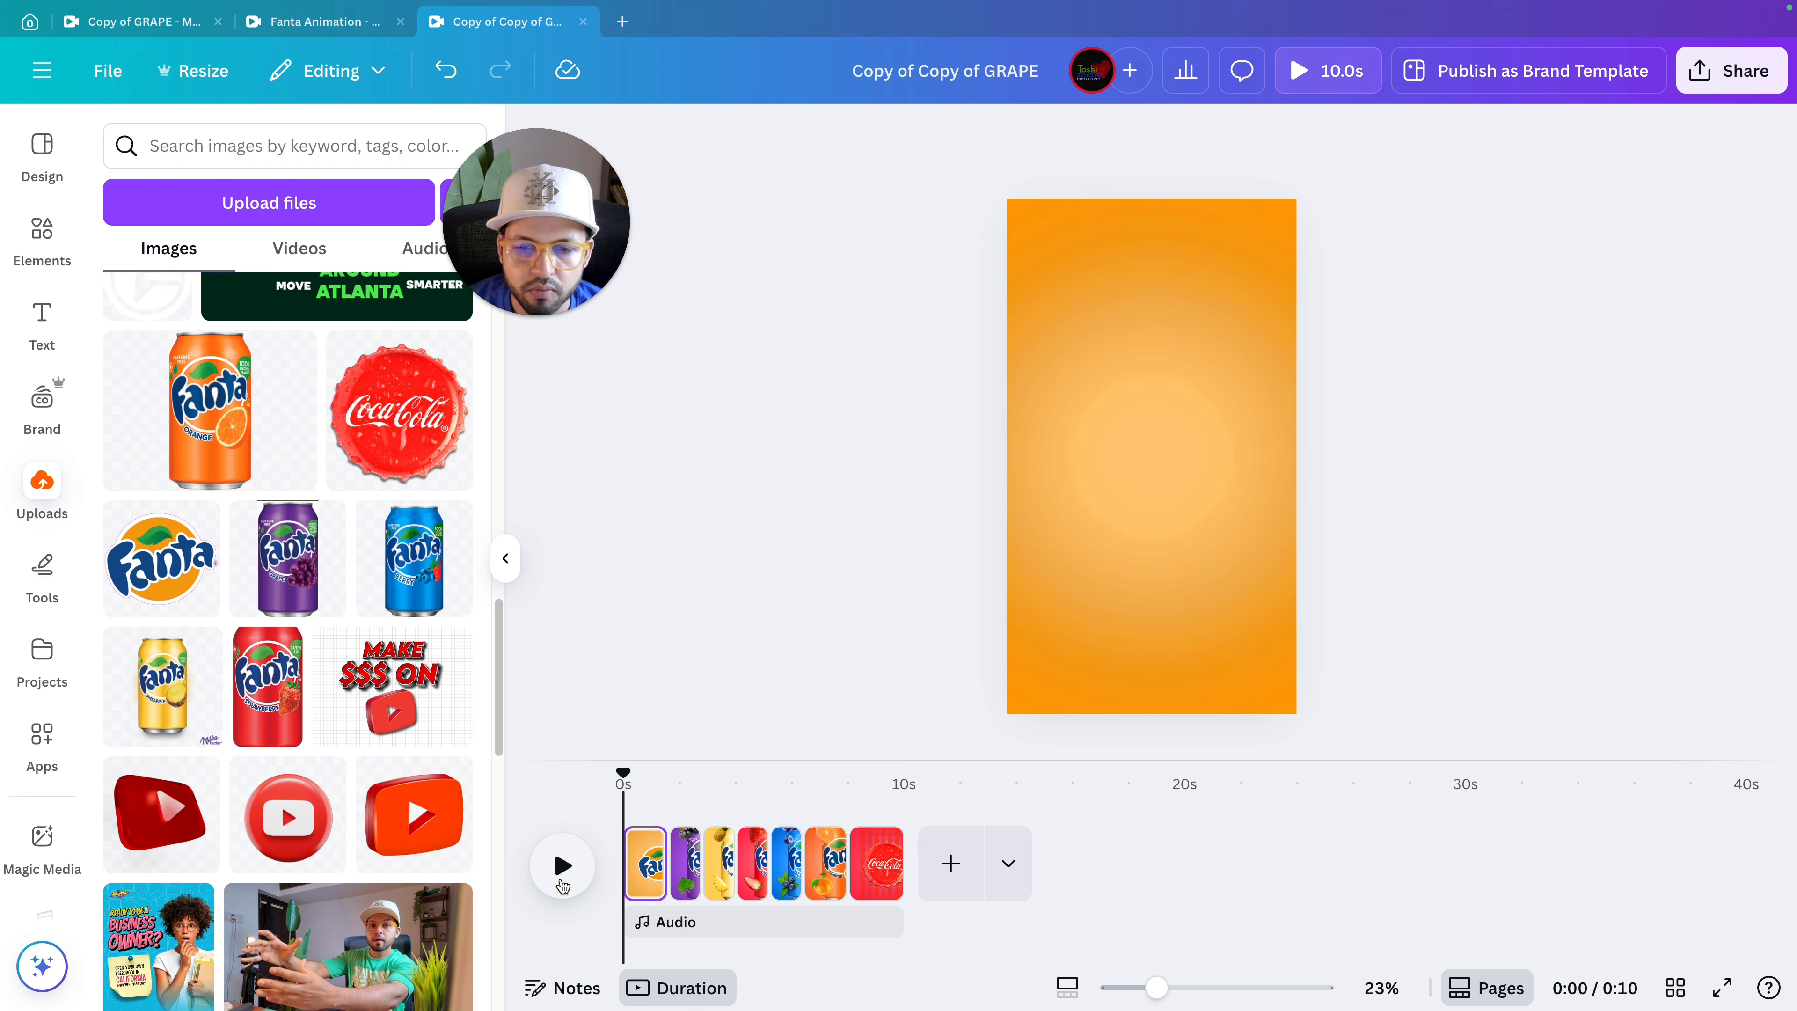
left_click(565, 878)
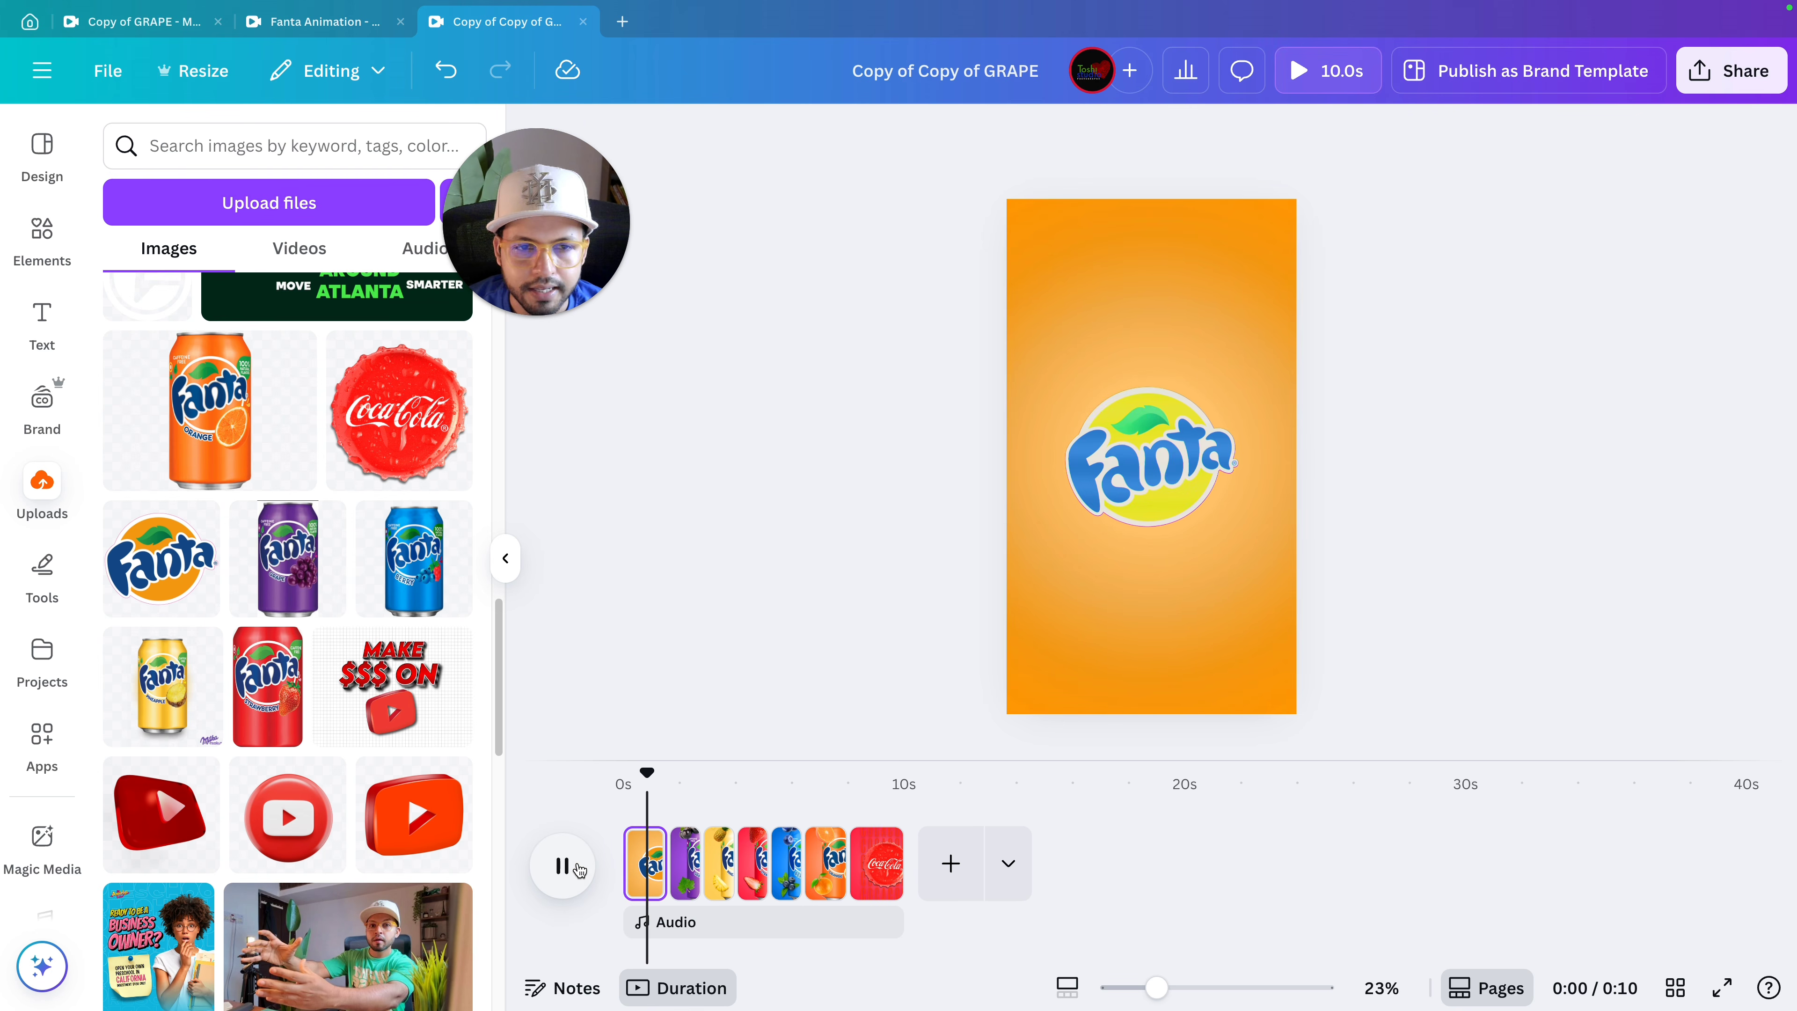